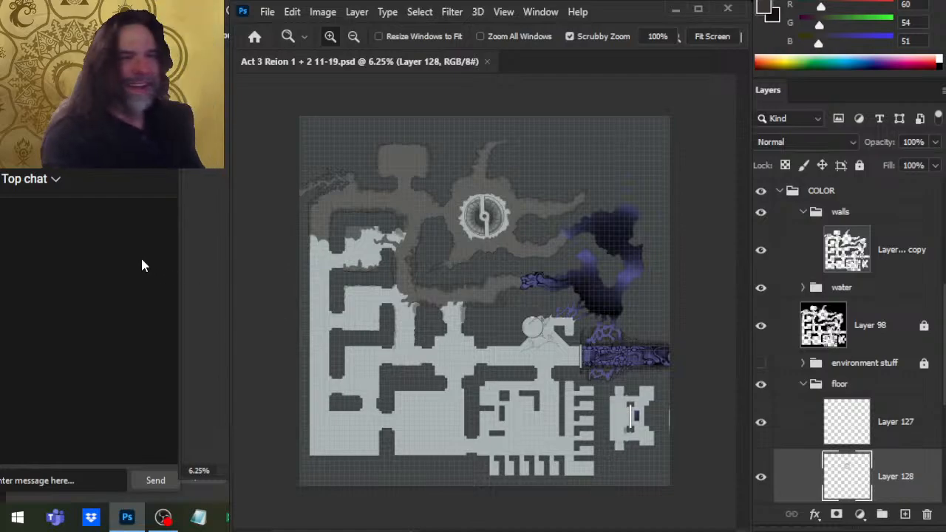
left_click(162, 518)
mouse_move(163, 519)
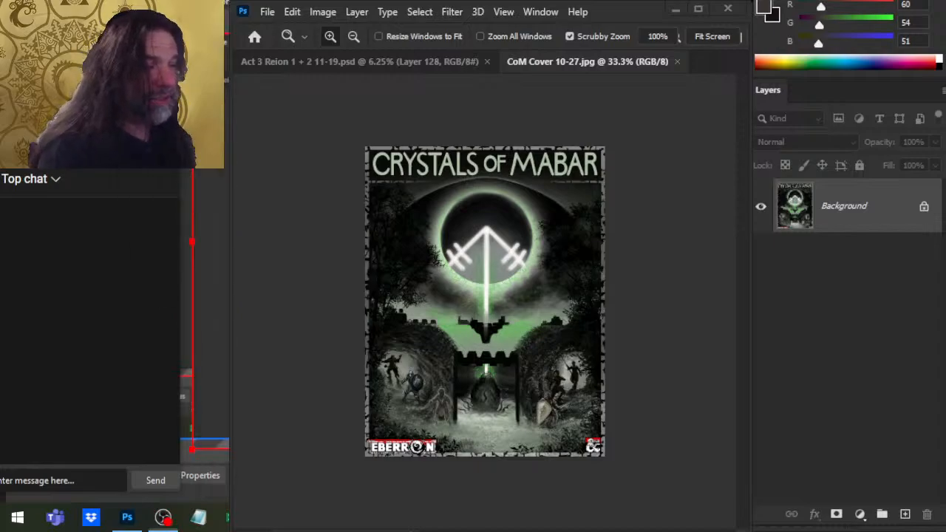
mouse_move(163, 517)
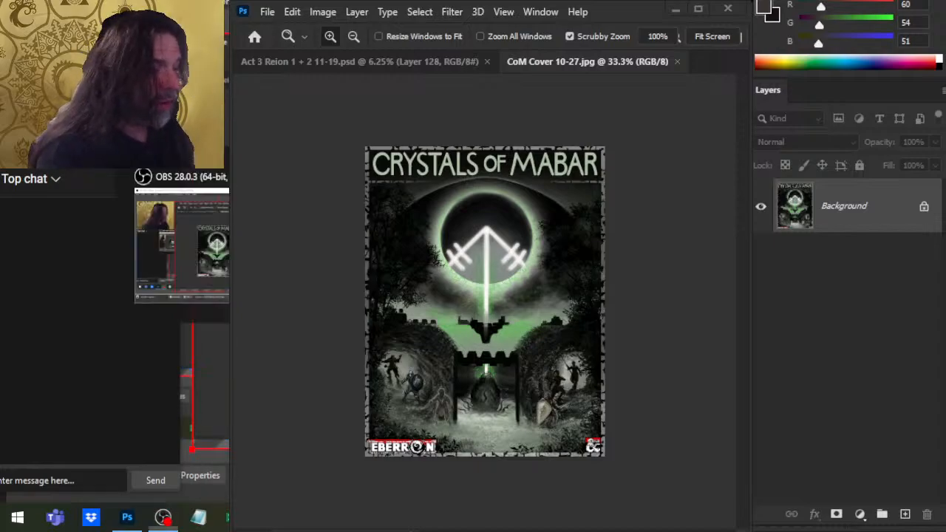
key("alt+Tab")
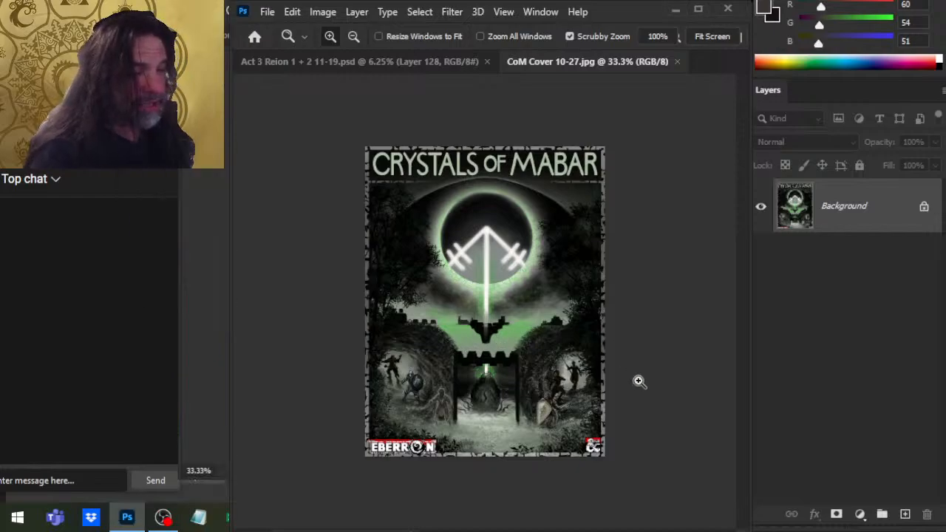
View the CoM Cover 10-27.jpg artwork enlarged and close that document
left_click_drag(533, 358, 553, 361)
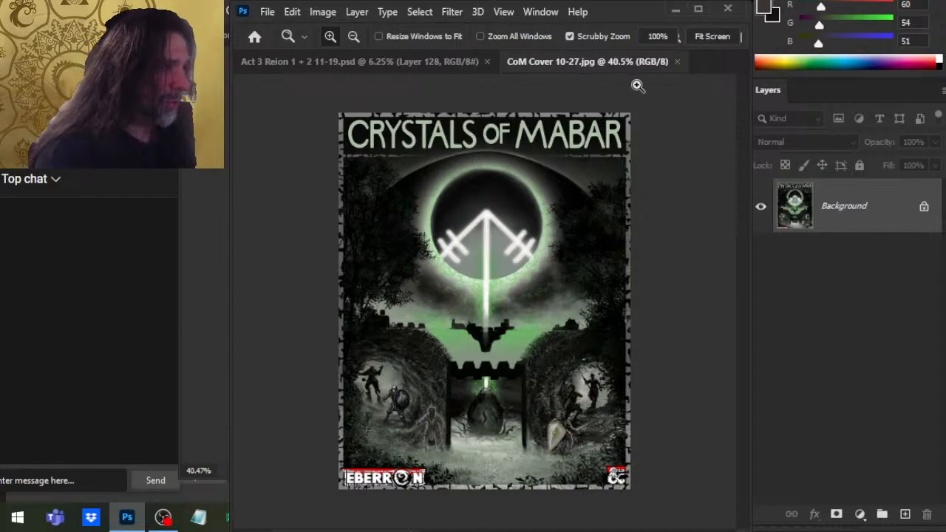
left_click(677, 62)
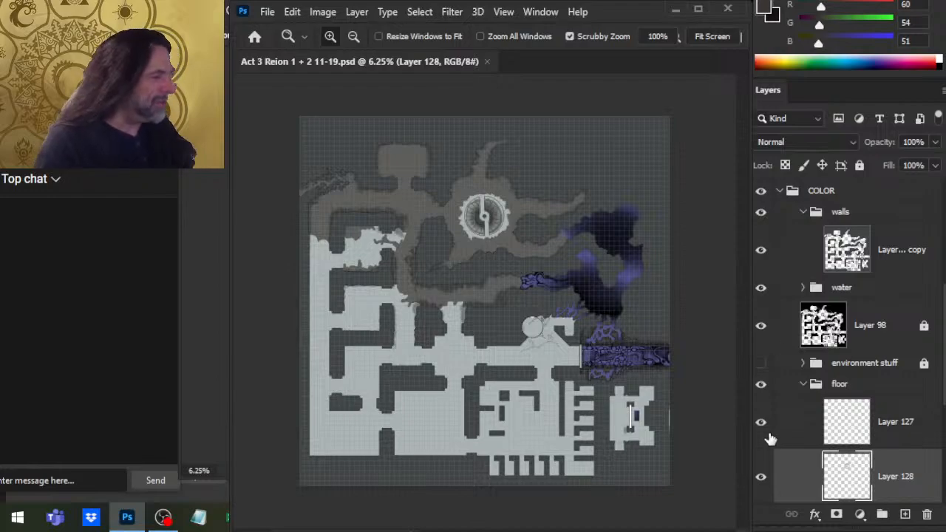
Hide the layer in the walls group, and unlock Layer 98 and set its opacity to 33%
left_click(762, 253)
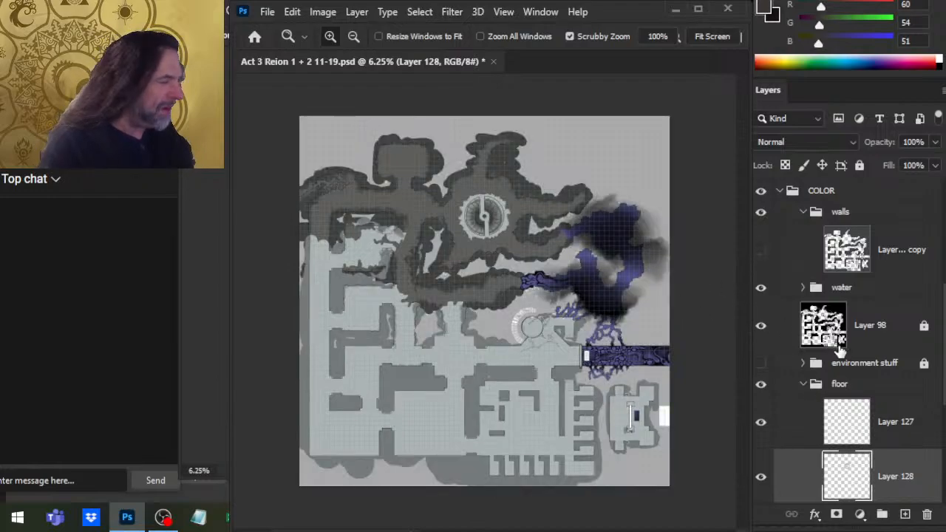
left_click(876, 333)
key("3")
key("3")
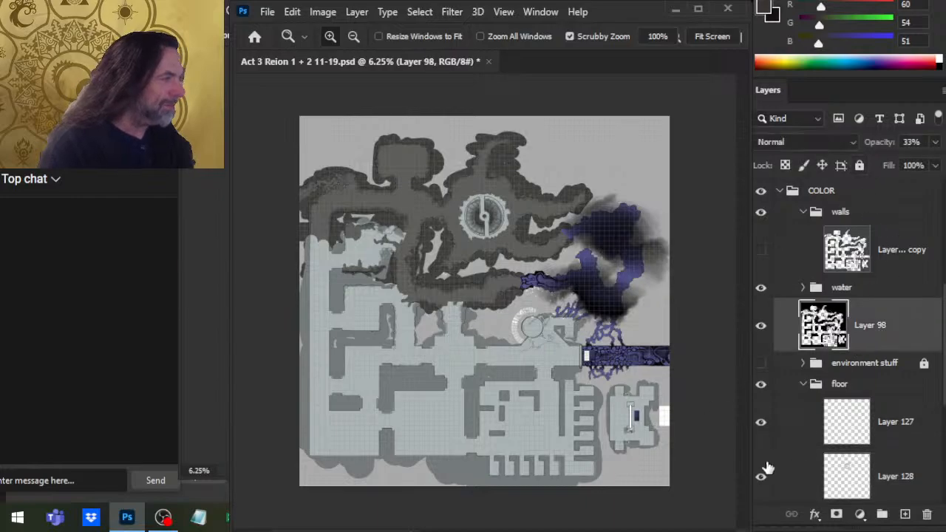
Lasso a freehand selection around the curved staircase beside the round platform on Layer 98
left_click_drag(528, 332, 606, 328)
left_click_drag(530, 304, 556, 303)
key("l")
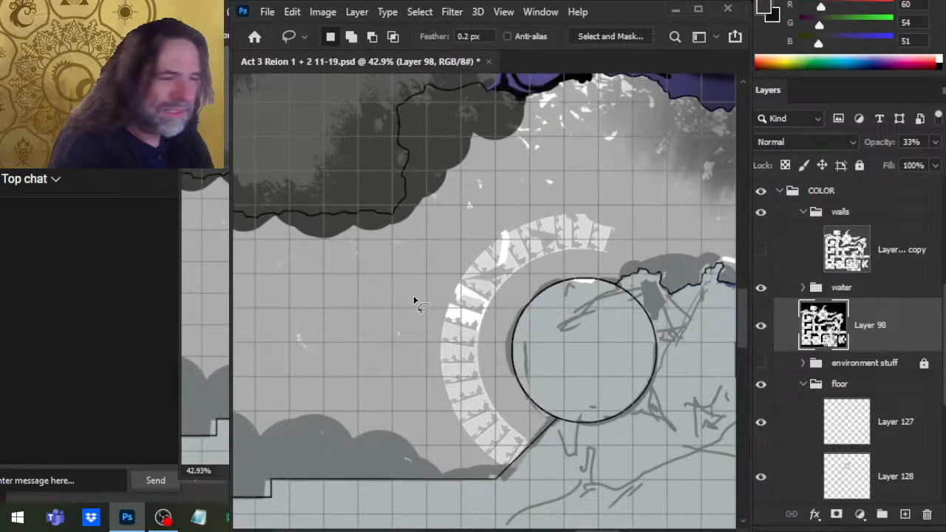
mouse_move(447, 261)
left_mouse_down()
mouse_move(415, 383)
mouse_move(422, 428)
left_mouse_up()
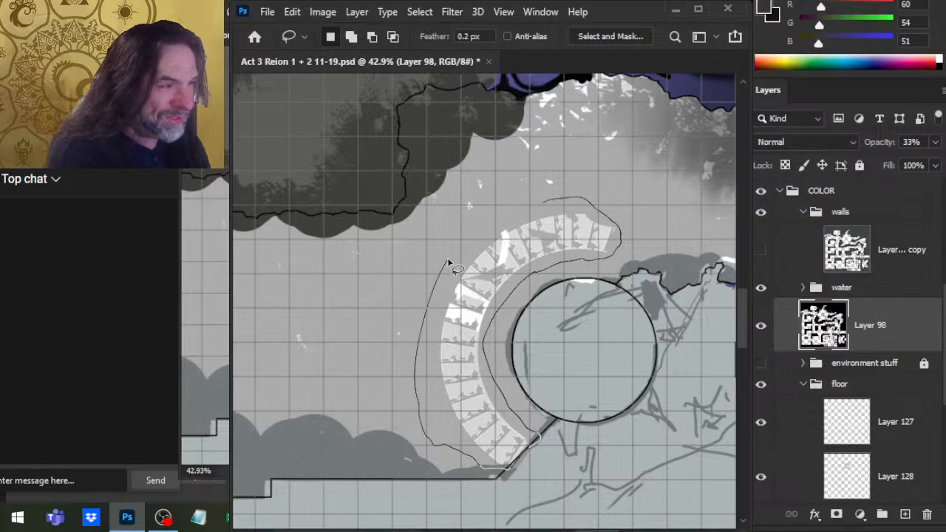
left_click_drag(449, 264, 448, 265)
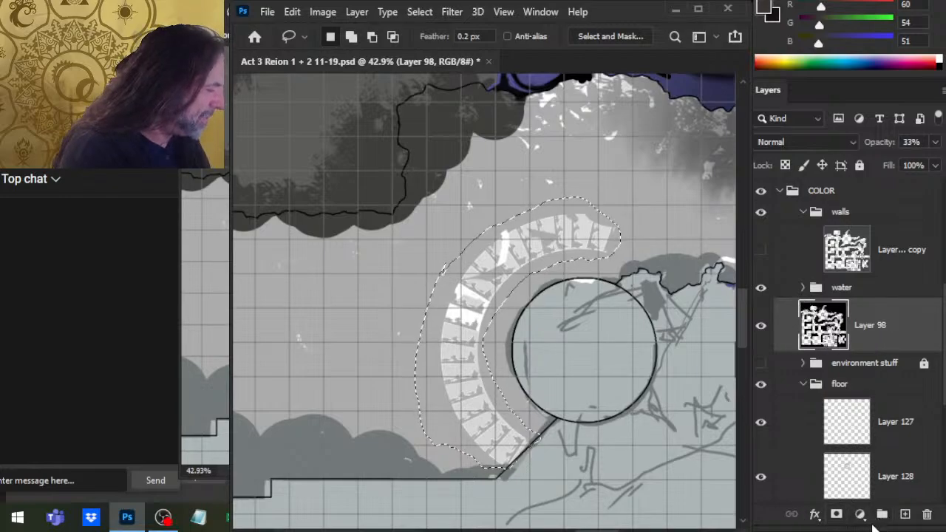
Lock Layer 98 again and show the layer in the walls group
left_click(860, 166)
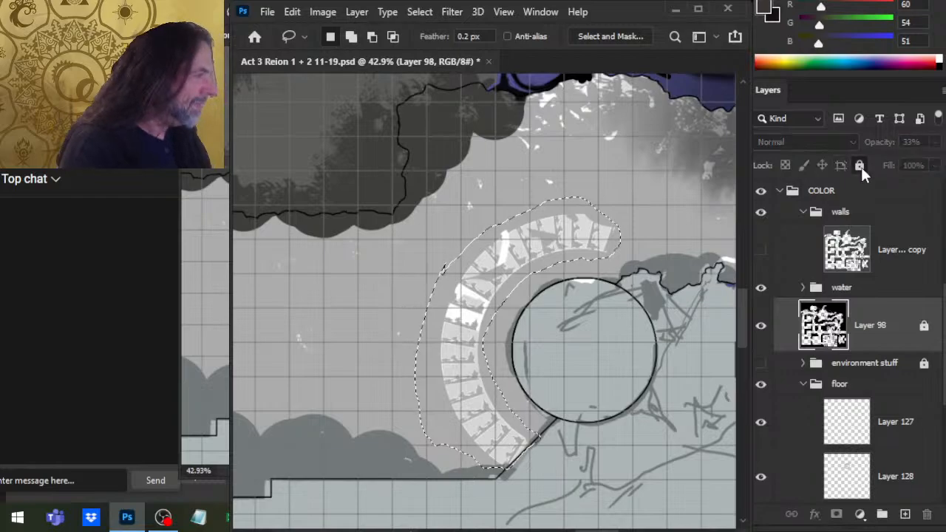
left_click(761, 251)
Paste the copied curved staircase as a new layer above the elevator layer in the BW group
scroll(851, 340, "up", 2)
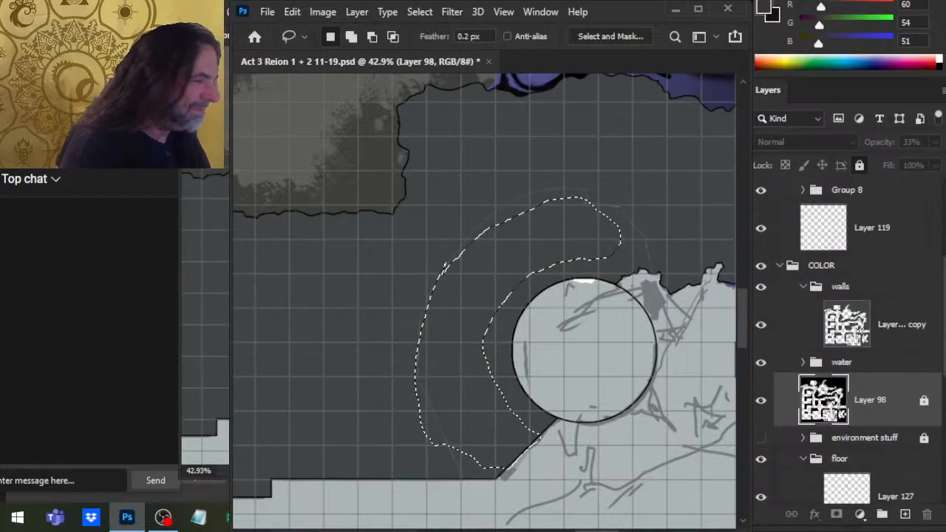
scroll(850, 340, "up", 3)
scroll(851, 340, "down", 1)
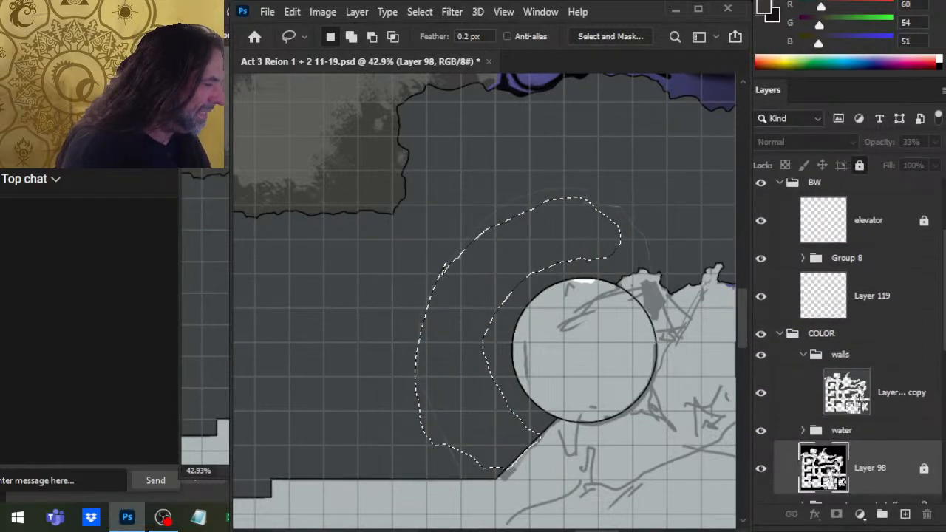
scroll(850, 340, "up", 1)
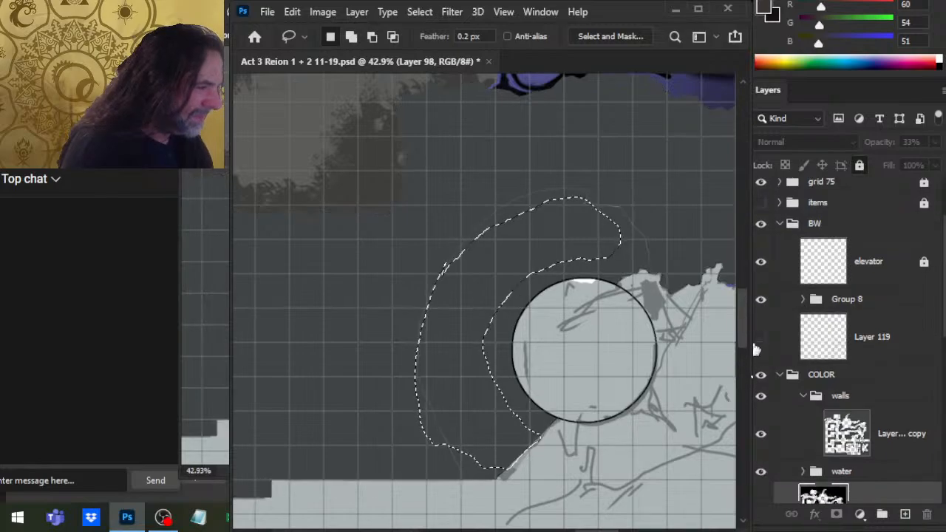
left_click(763, 263)
left_click(762, 264)
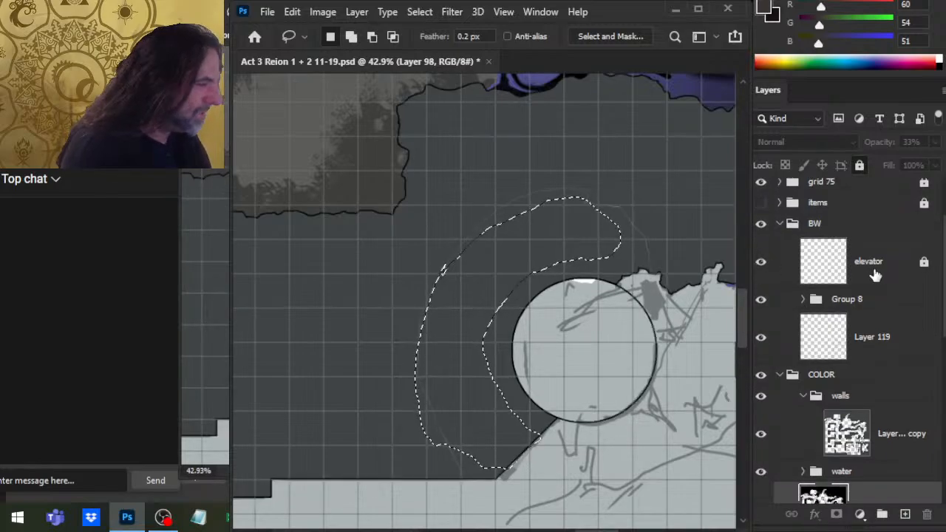
left_click(876, 275)
key("ctrl+v")
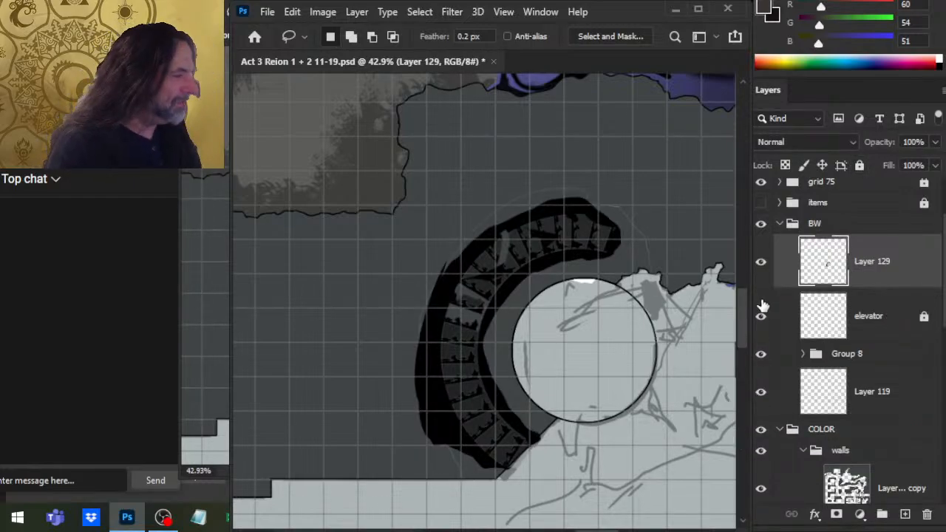
Set the pasted staircase layer's opacity to 33%
left_click(759, 268)
left_click(759, 268)
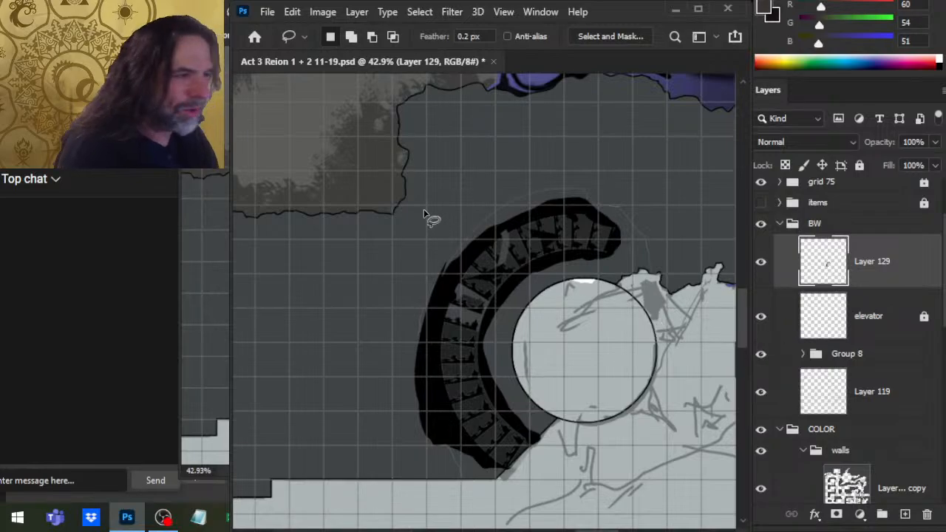
key("z")
mouse_move(455, 221)
left_mouse_down()
mouse_move(500, 220)
mouse_move(535, 269)
left_mouse_up()
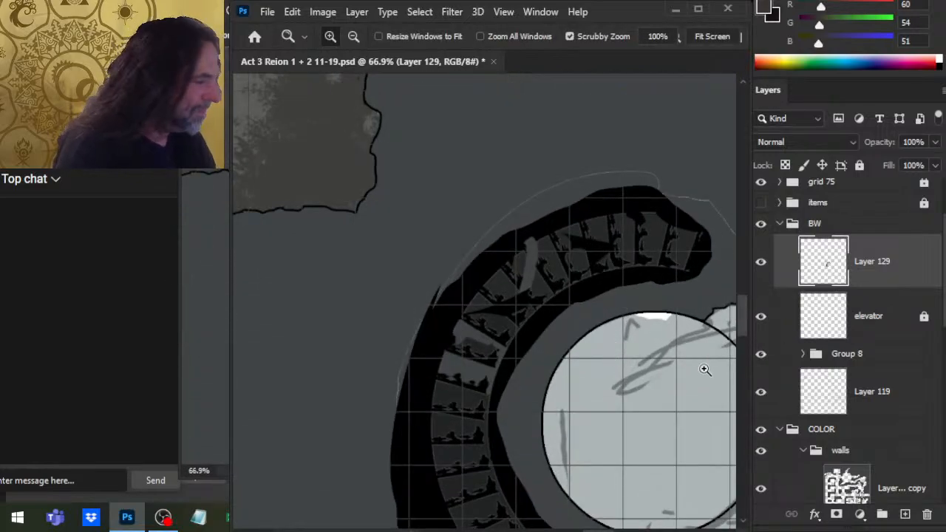
left_click_drag(621, 359, 542, 256)
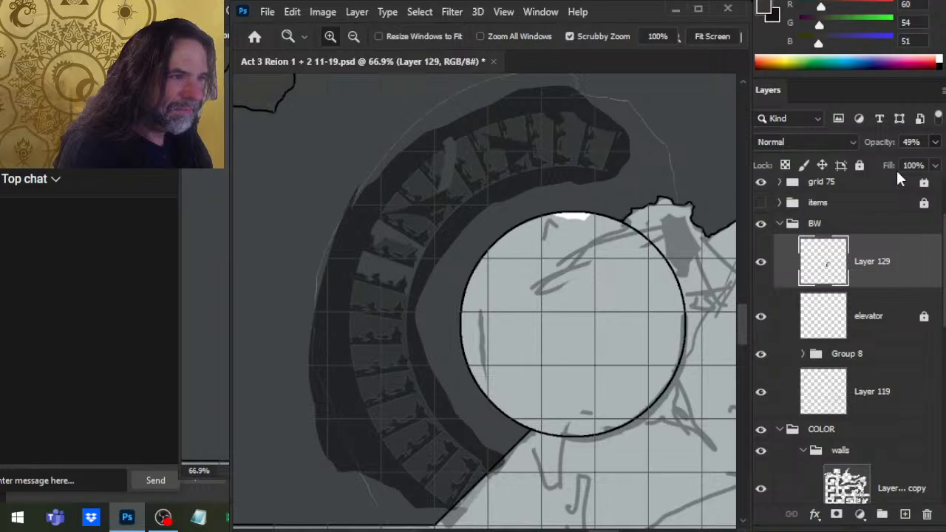
key("3")
key("8")
key("3")
key("3")
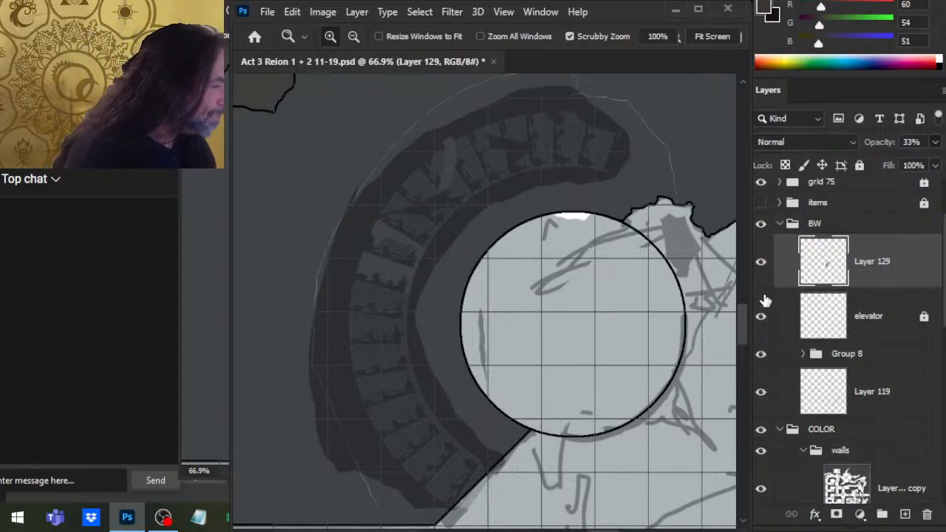
Compare the BW layers by toggling their visibility, and move the staircase layer below Group 8, directly above Layer 119
left_click(765, 266)
left_click(765, 268)
left_click(761, 319)
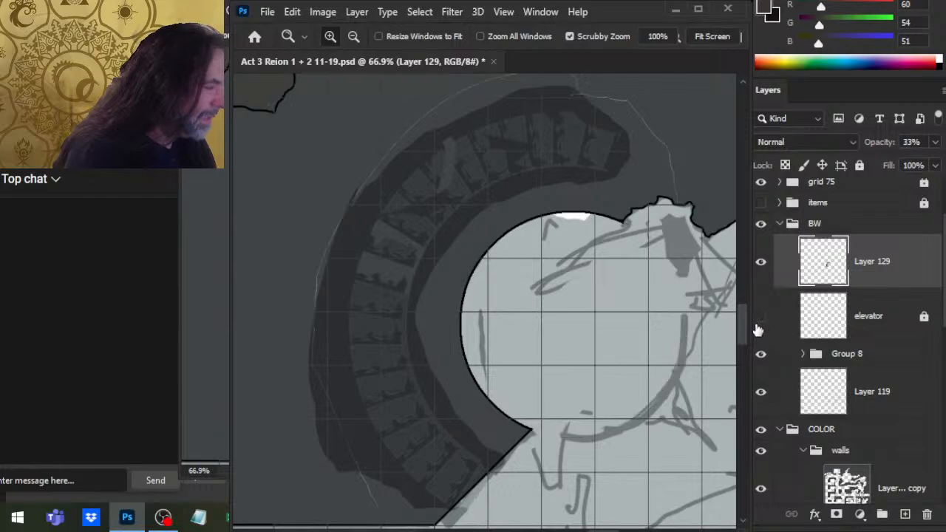
left_click(761, 322)
left_click(761, 391)
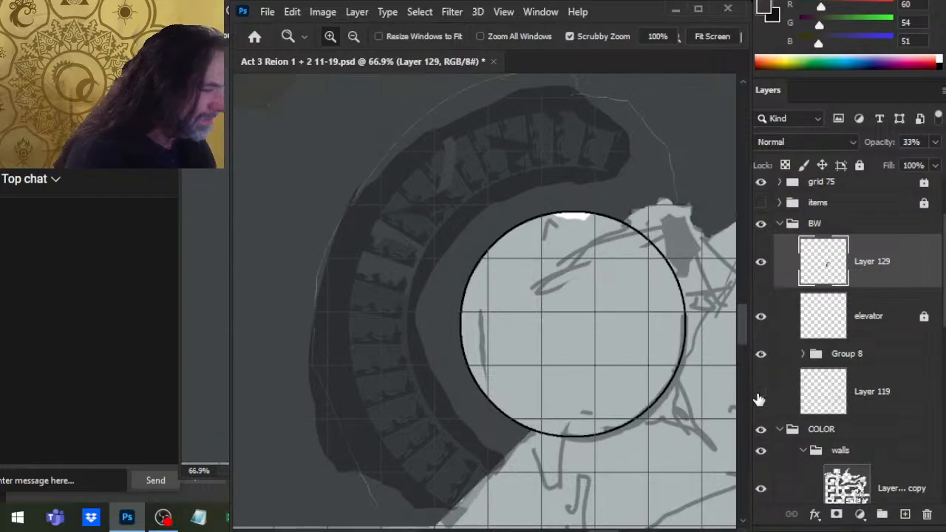
left_click(761, 392)
left_click_drag(587, 313, 655, 376)
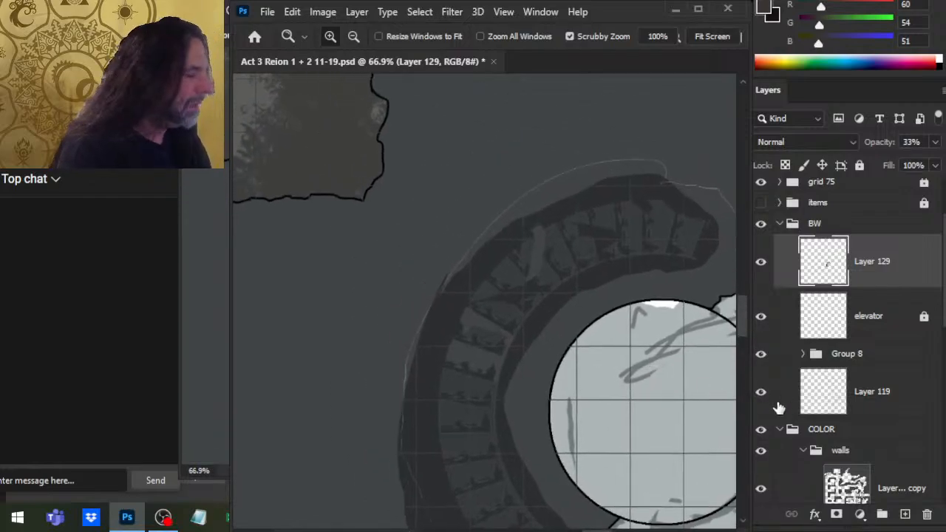
left_click(761, 392)
left_click(761, 391)
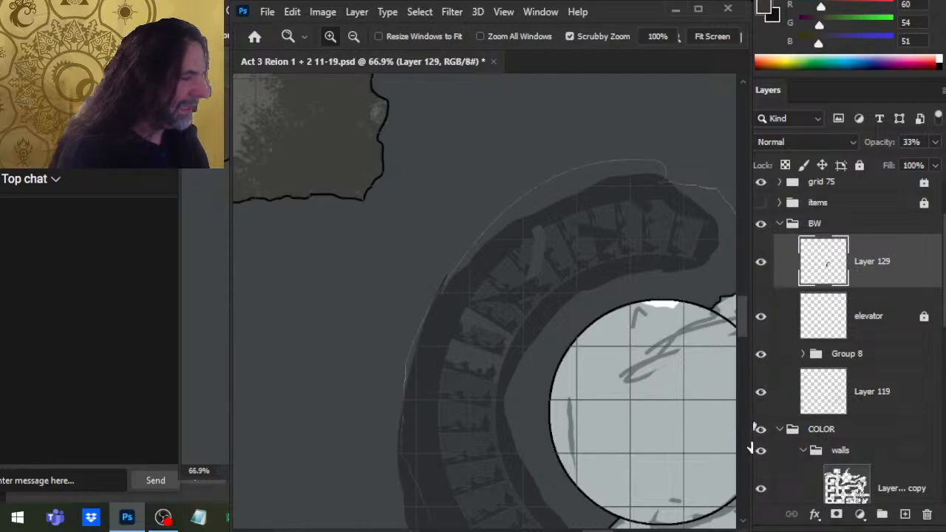
left_click_drag(854, 263, 842, 368)
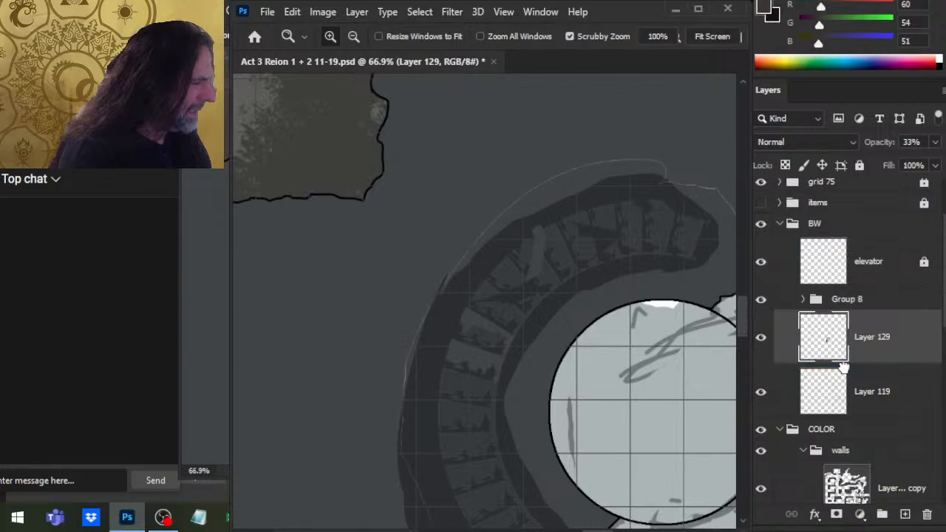
Inspect the layers inside Group 8 and toggle the group's visibility to see what it adds to the whole map
left_click_drag(678, 422, 647, 393)
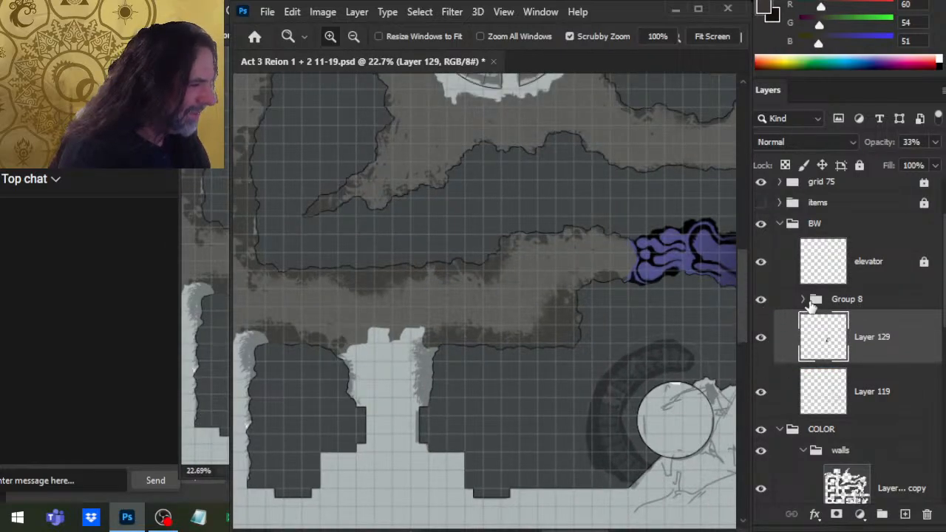
left_click(806, 304)
left_click(804, 300)
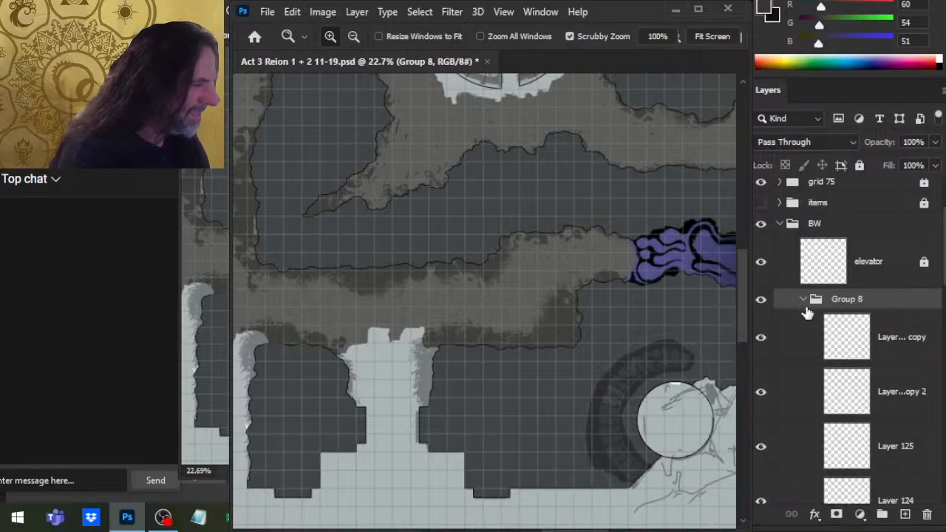
left_click(803, 300)
left_click_drag(710, 370, 505, 334)
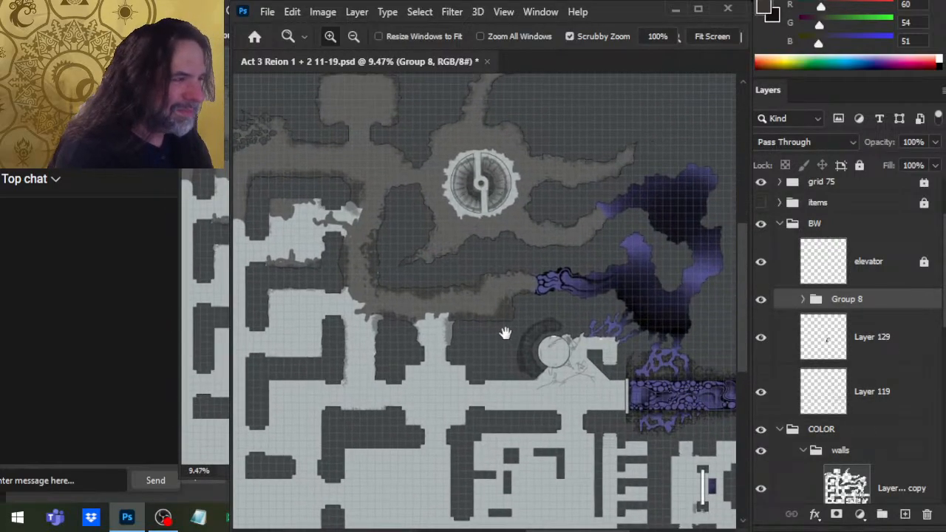
left_click(763, 301)
left_click(762, 301)
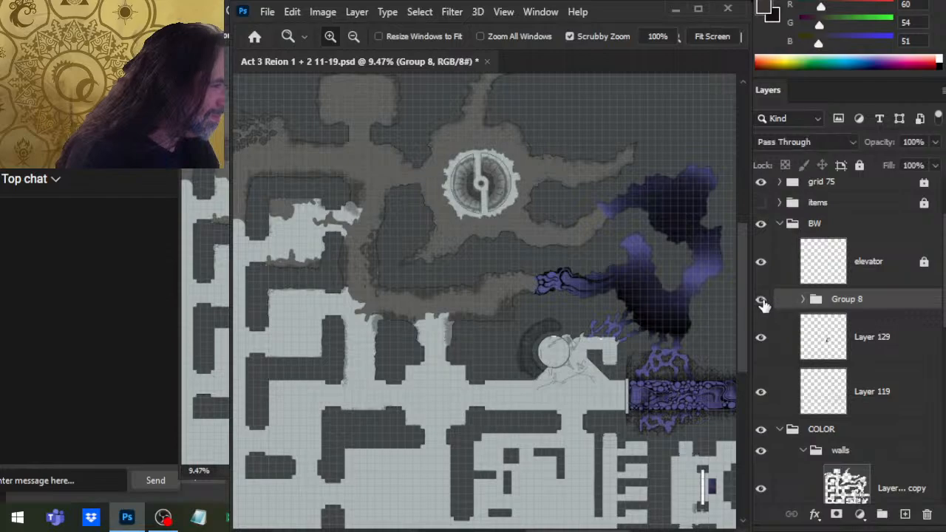
left_click(762, 302)
left_click(762, 302)
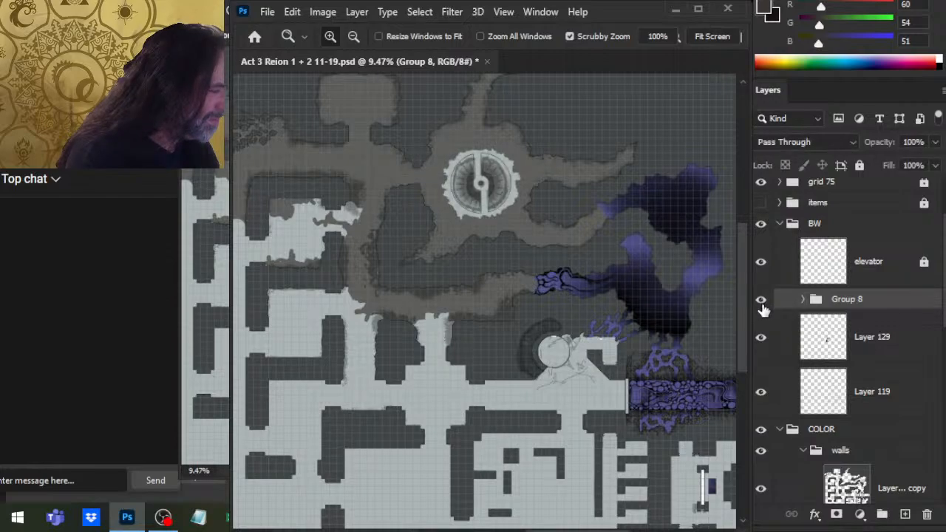
Examine the map up close around the round platform and purple passage with Group 8 hidden and shown
left_click_drag(623, 381, 691, 391)
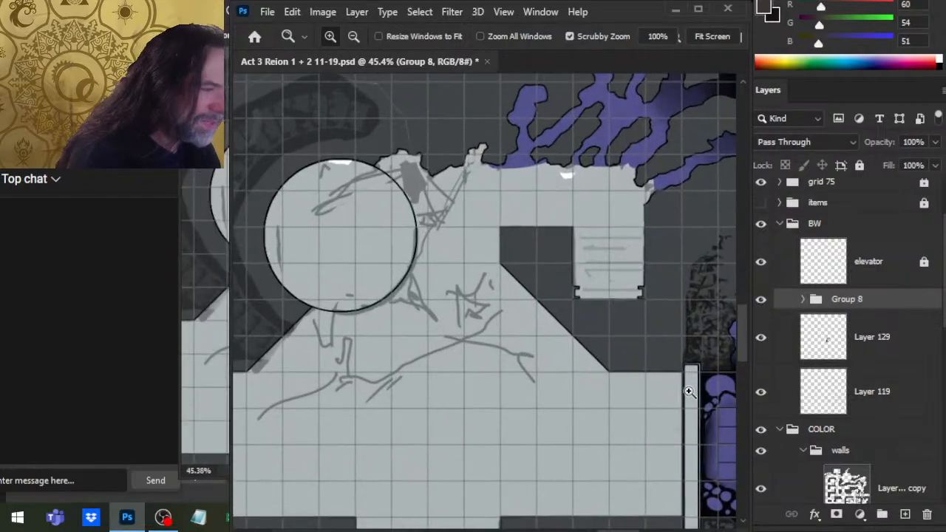
left_click(762, 301)
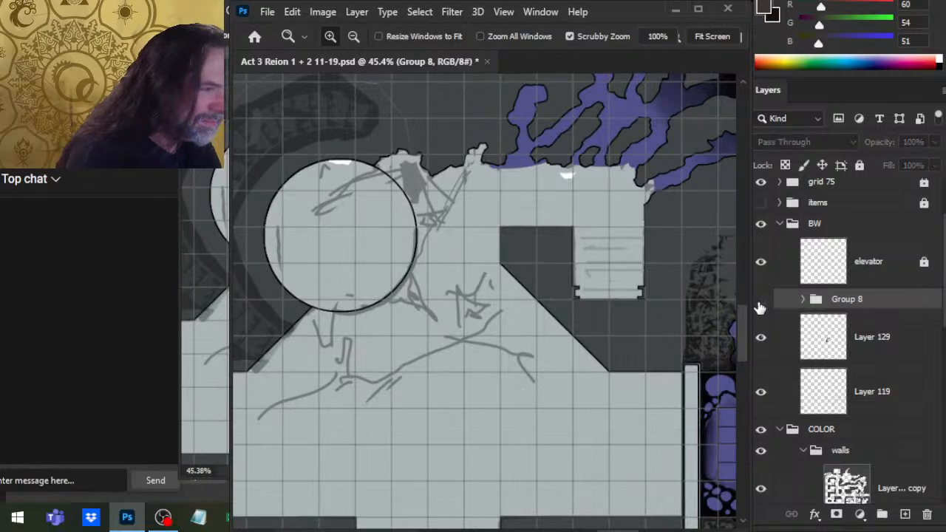
left_click(762, 302)
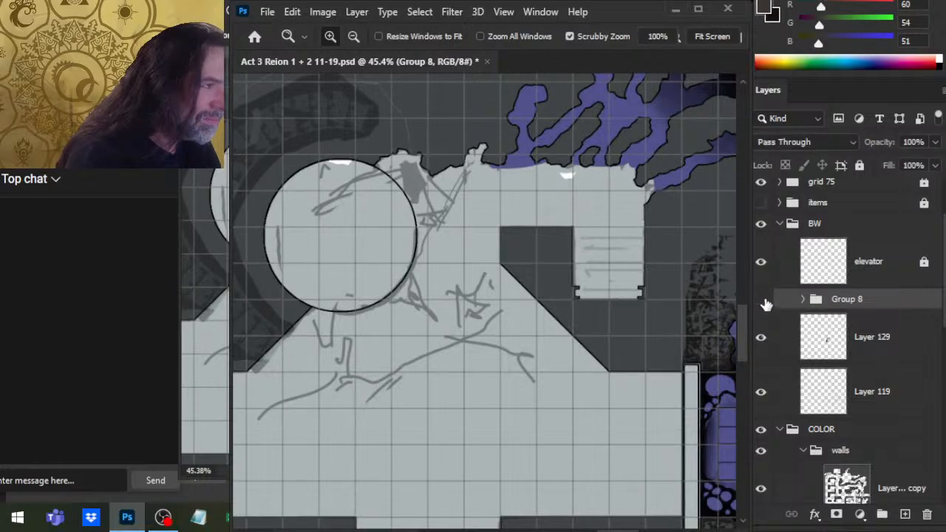
left_click(762, 302)
left_click(763, 302)
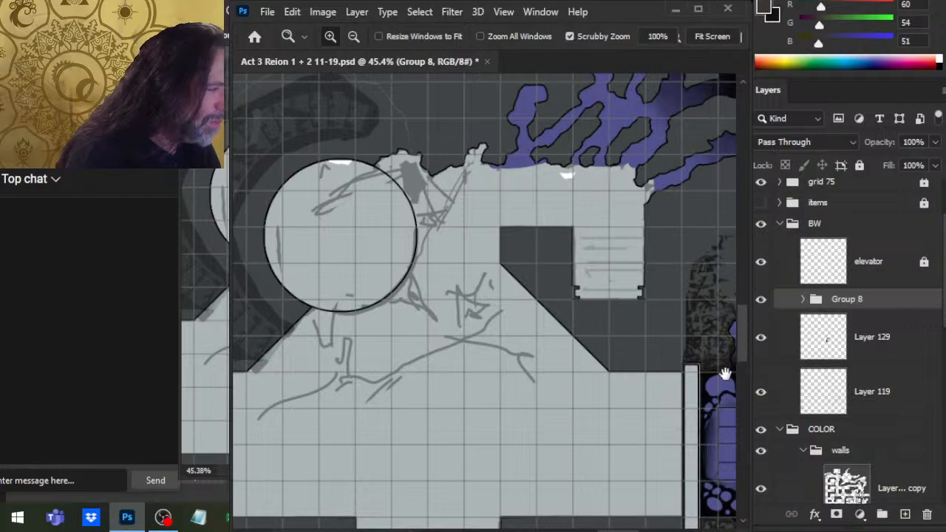
left_click_drag(718, 376, 451, 235)
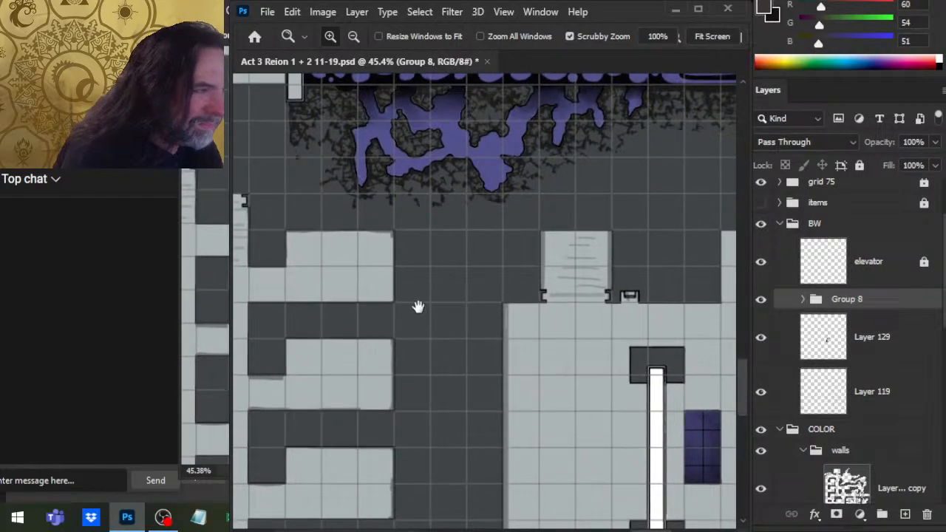
Compare the small staircase north of the detached bridge room with Group 8 hidden and shown
left_click(586, 289)
left_click(760, 299)
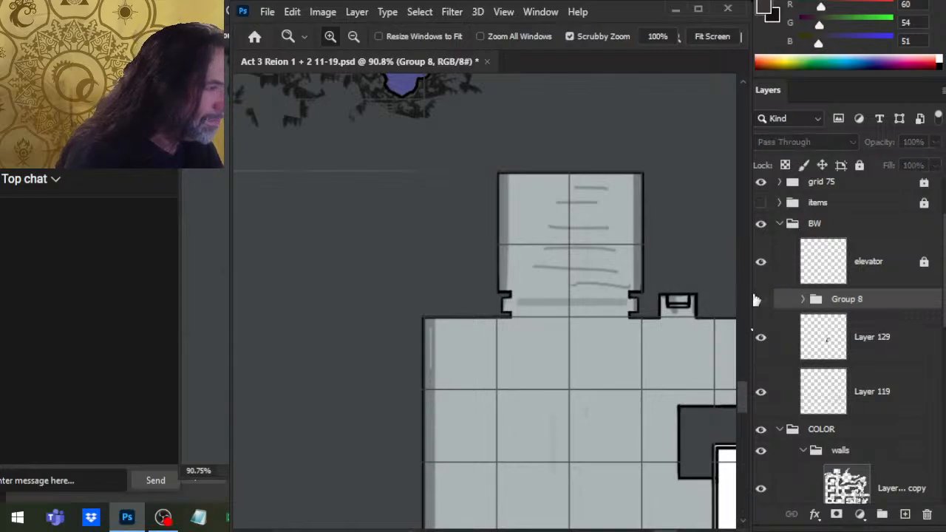
left_click(761, 300)
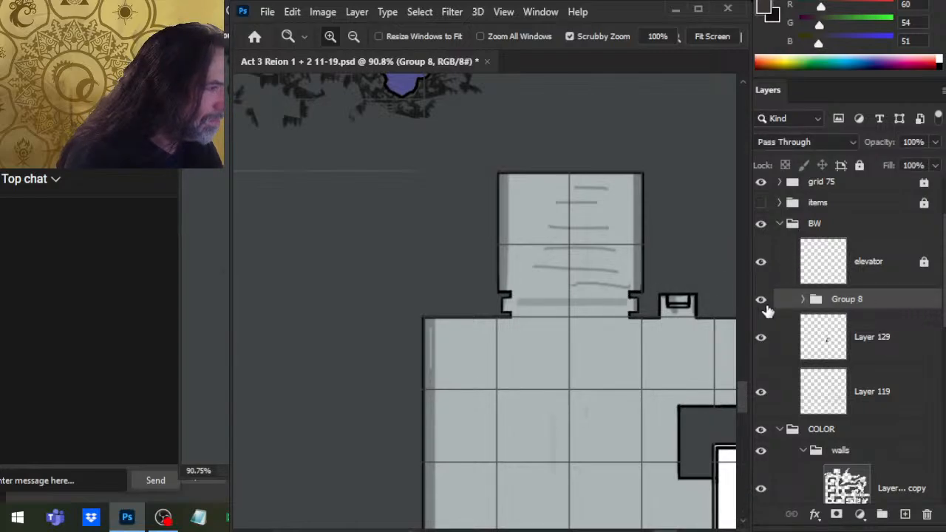
Inspect the layers inside Group 8 and toggle Layer 123's visibility against the map around the round platform
left_click(804, 299)
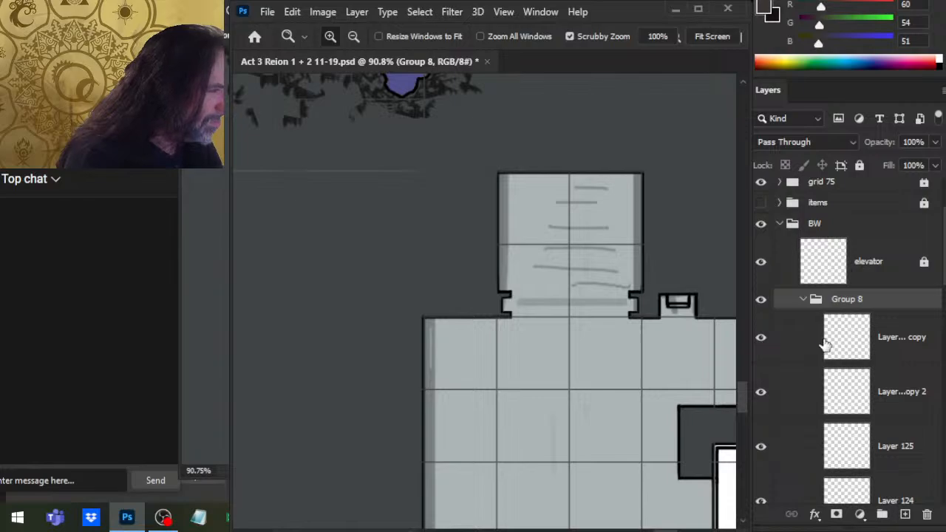
left_click_drag(653, 395, 499, 361)
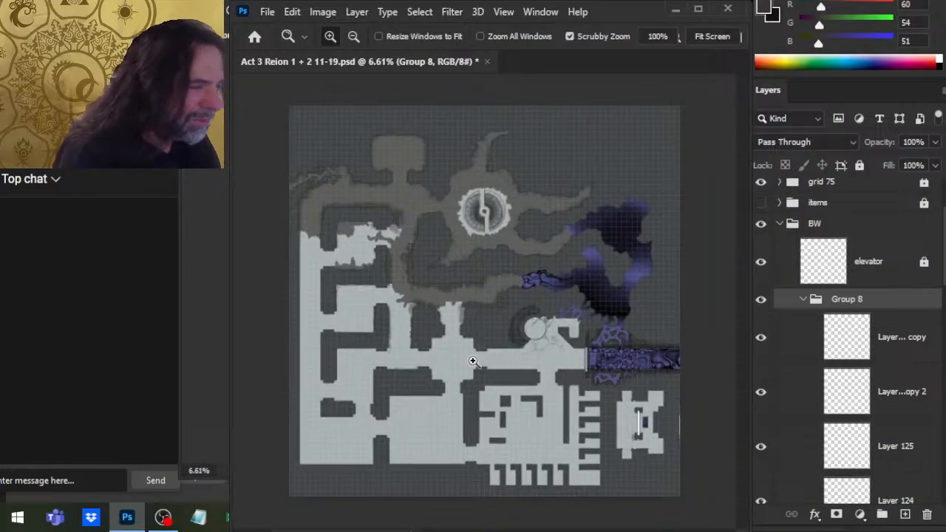
left_click_drag(527, 319, 592, 386)
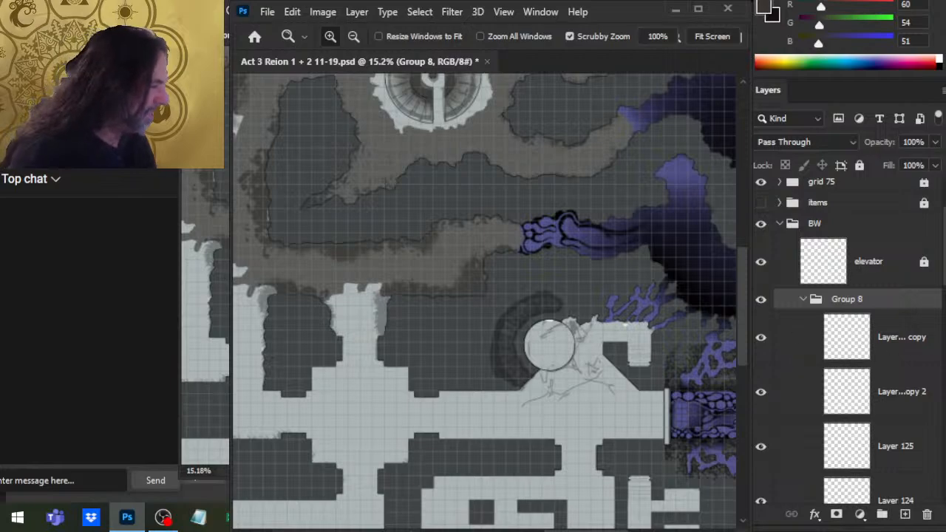
scroll(806, 370, "down", 3)
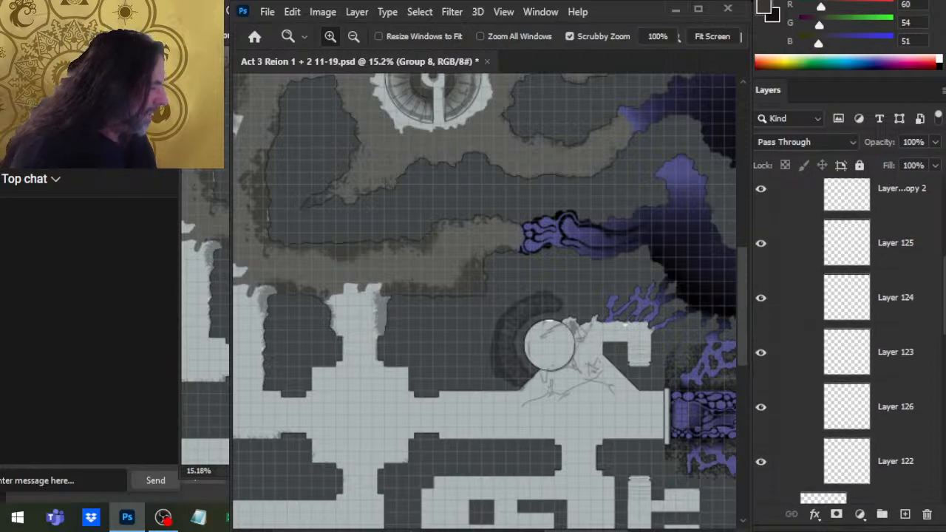
left_click(762, 353)
left_click(765, 359)
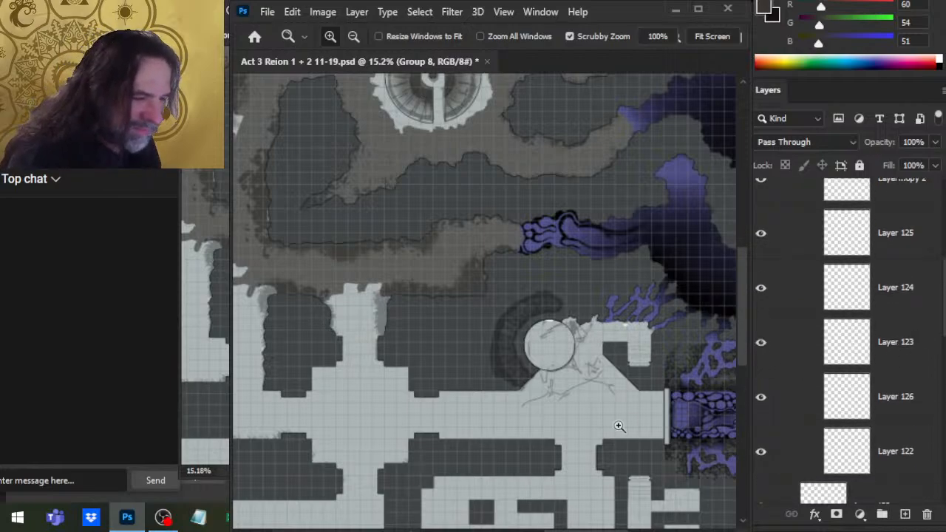
Examine the western rooms and corridors up close, and collapse Group 8 in the layer stack
left_click_drag(374, 420, 417, 418)
left_click_drag(338, 387, 635, 485)
left_click_drag(372, 363, 668, 513)
mouse_move(589, 258)
left_mouse_down()
mouse_move(514, 431)
mouse_move(519, 496)
mouse_move(524, 130)
left_mouse_up()
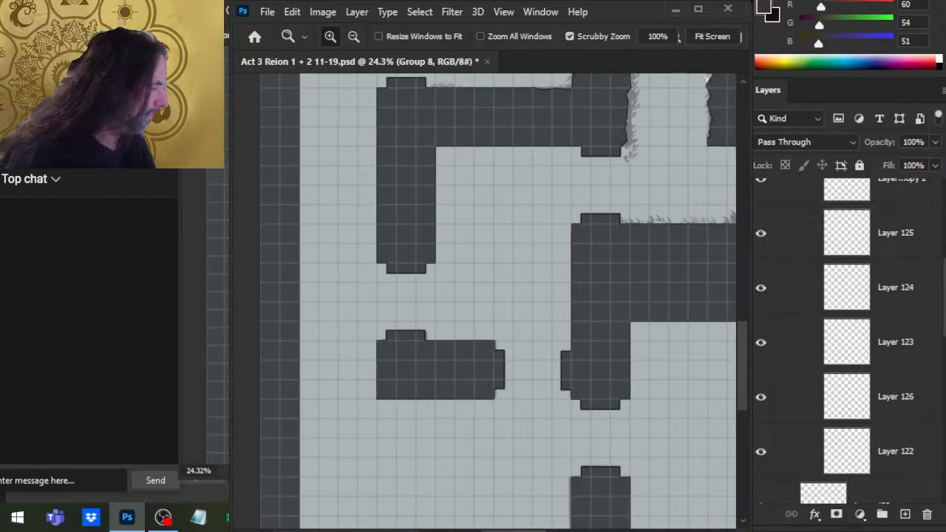
scroll(831, 273, "up", 3)
left_click(802, 252)
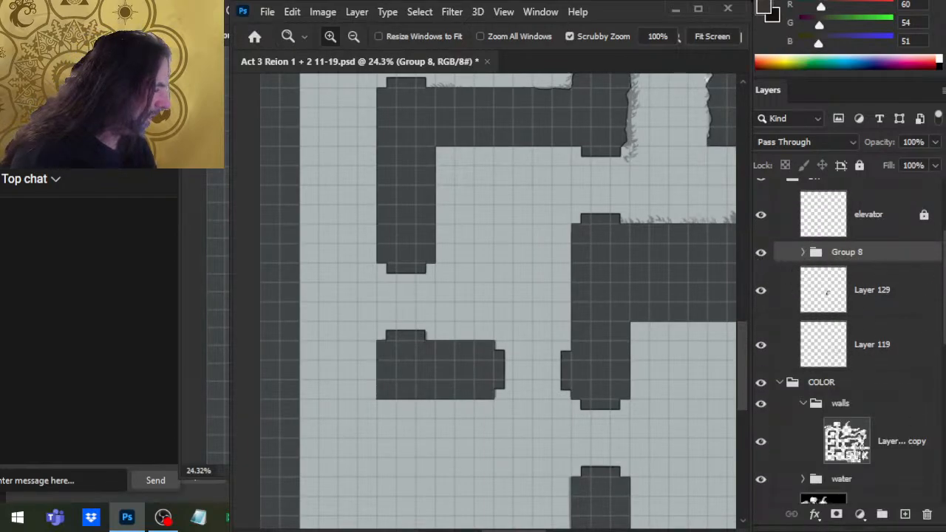
scroll(843, 333, "up", 2)
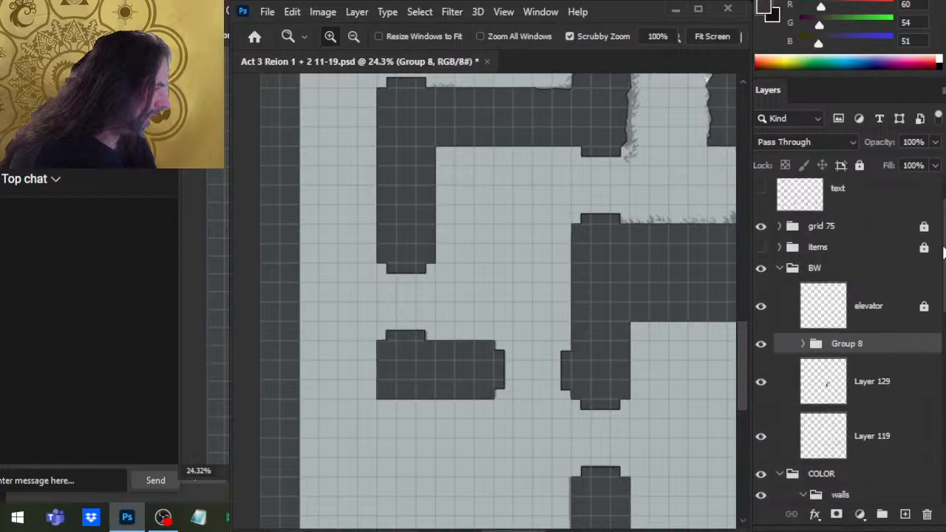
Toggle the visibility of the BW, grid 75 and items groups to check what each contributes to the map
left_click(762, 263)
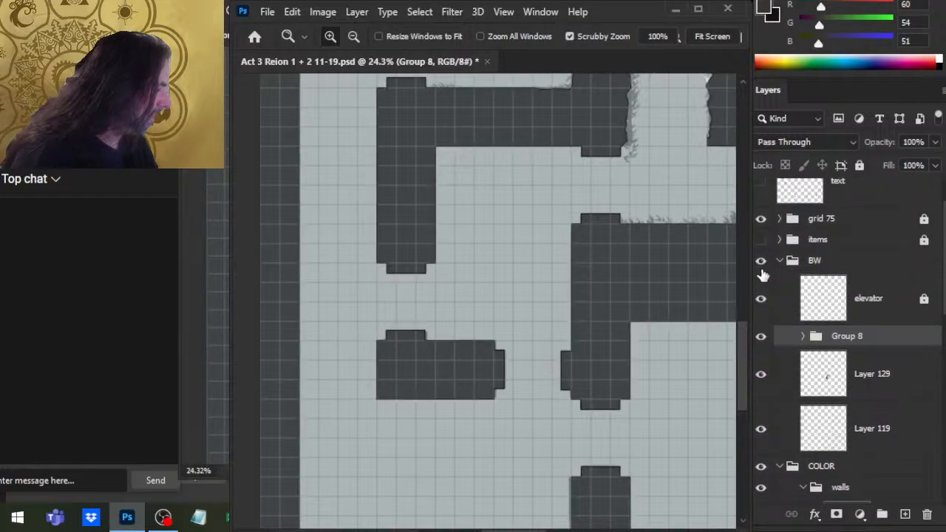
left_click(761, 218)
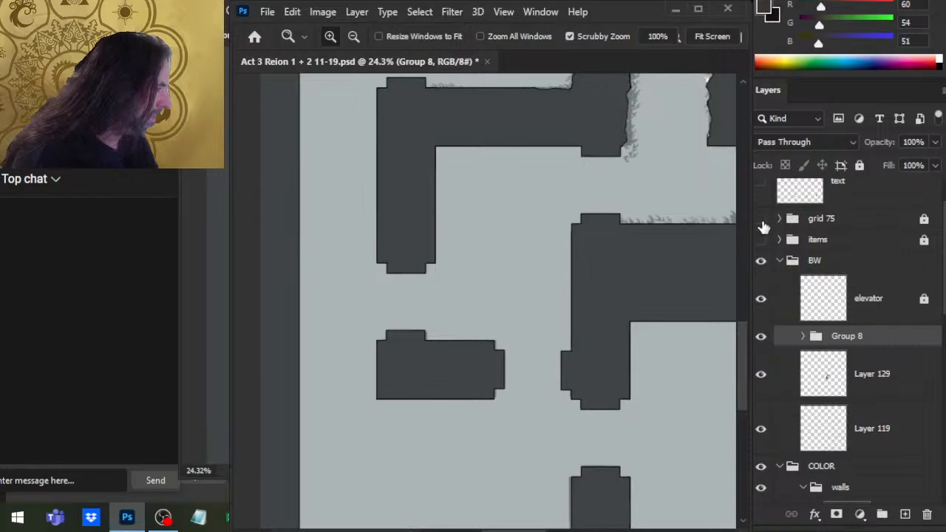
left_click(761, 220)
left_click(762, 241)
left_click(761, 241)
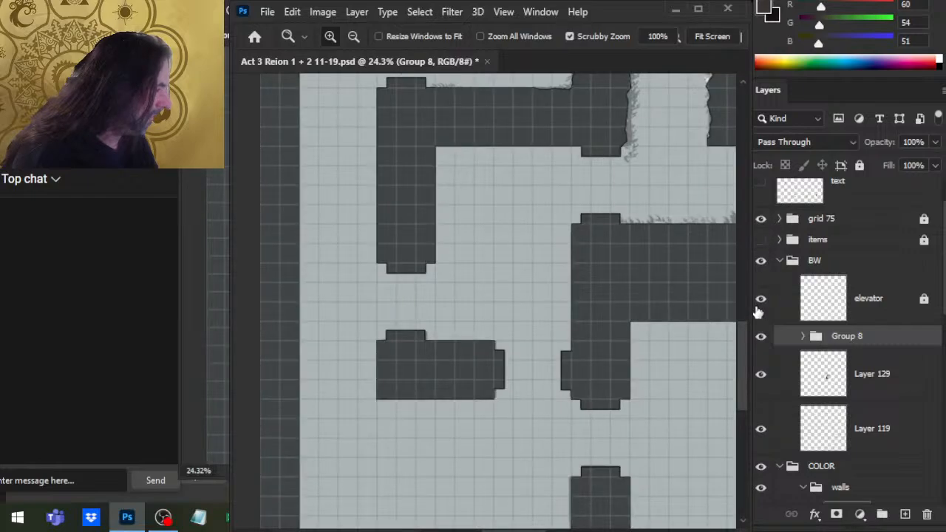
Compare the southwestern part of the map with the elevator layer hidden and shown, leaving it visible
left_click(760, 299)
left_click_drag(676, 406, 486, 380)
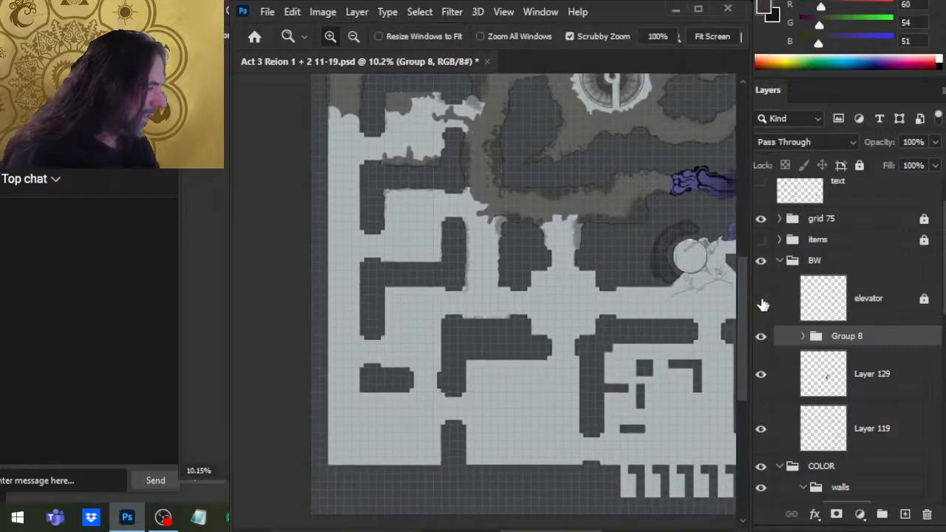
left_click(763, 300)
left_click(764, 300)
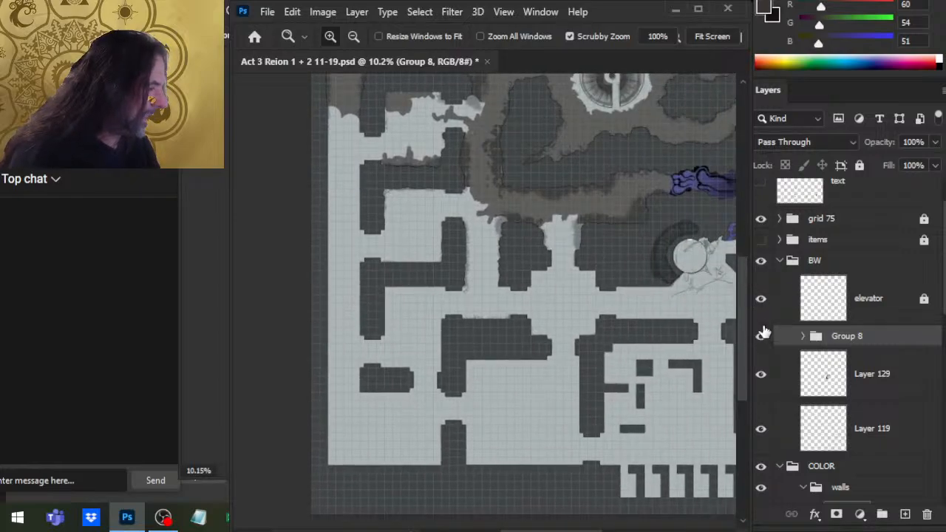
left_click(761, 299)
left_click(762, 298)
left_click(764, 306)
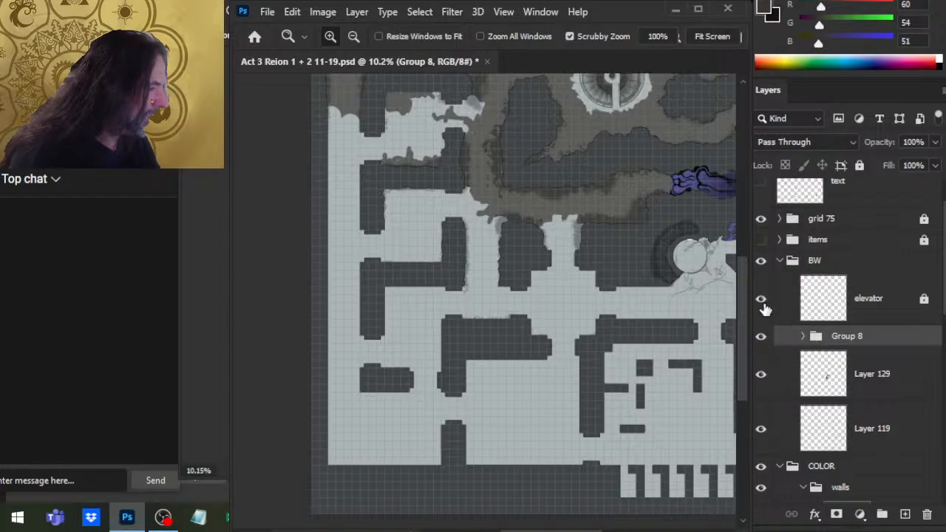
Toggle Group 8 repeatedly to compare the southwestern rooms with and without it, leaving it visible
left_click(762, 340)
left_click(763, 341)
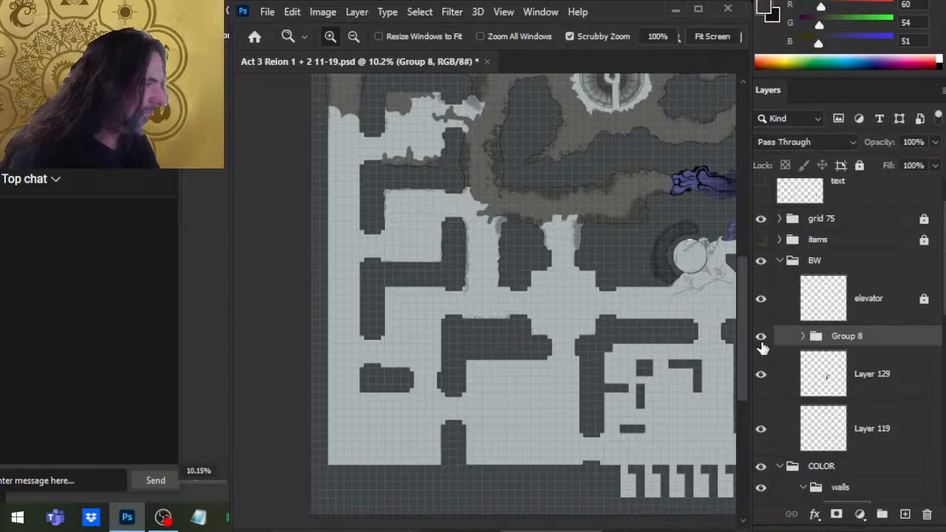
left_click(762, 341)
left_click(763, 341)
left_click(762, 342)
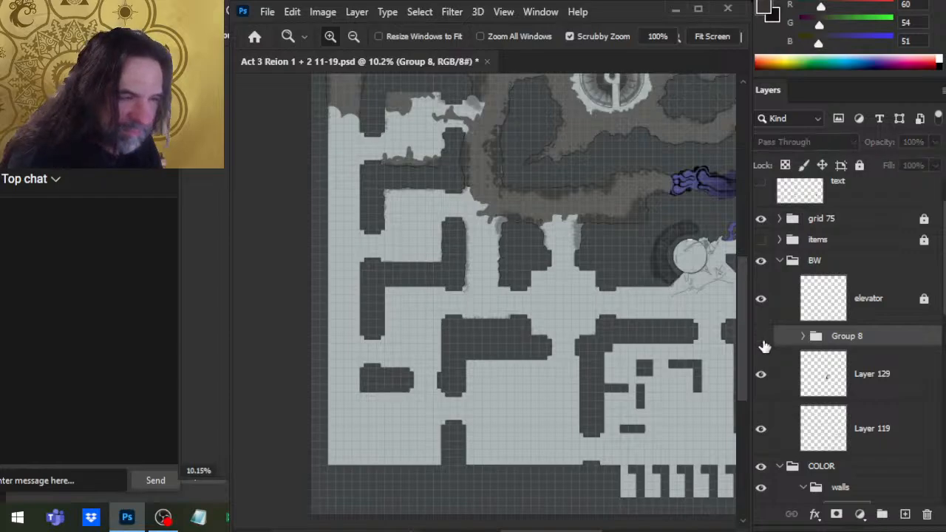
left_click(763, 341)
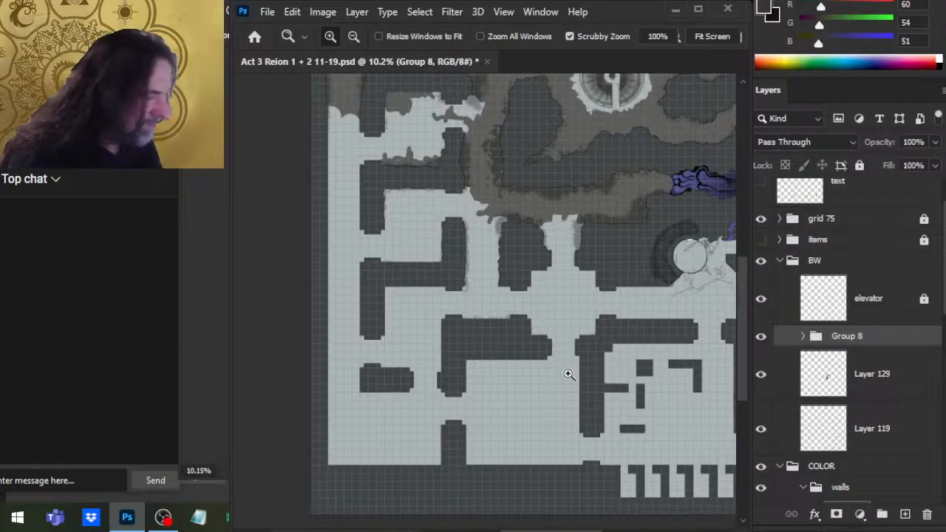
Check the grass-edged corridor walls up close with Group 8 hidden and shown
left_click_drag(504, 360, 596, 368)
left_click_drag(538, 249, 596, 278)
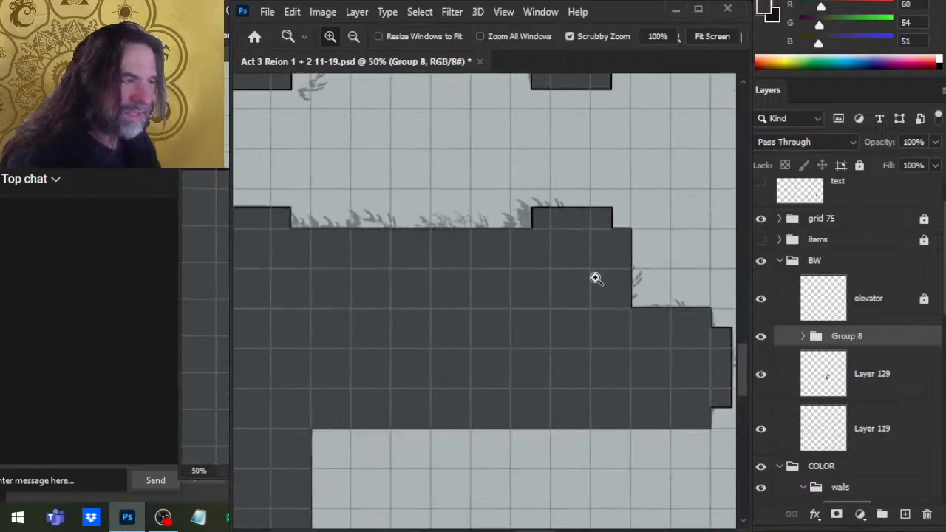
left_click(761, 338)
left_click(764, 343)
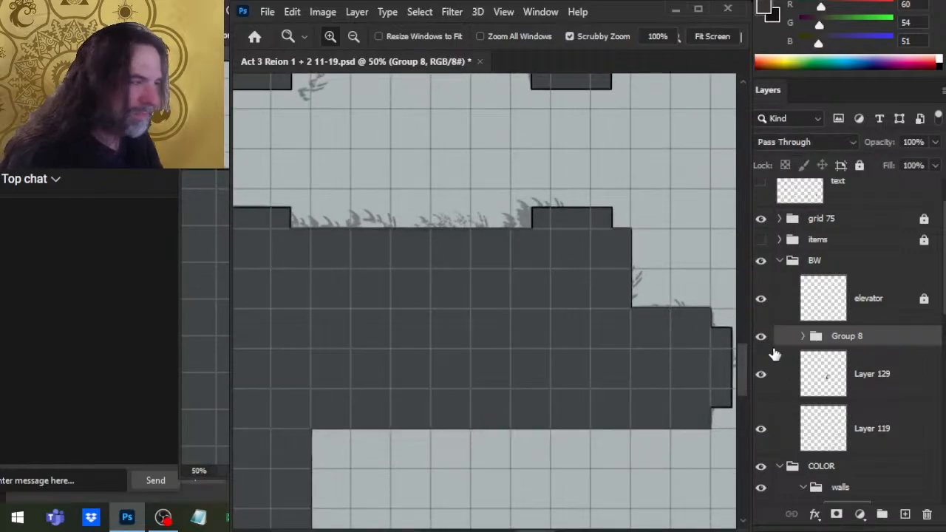
Examine the eastern purple passage and the rocky ground below it with Group 8 hidden and shown
left_click_drag(675, 420, 533, 411)
left_click_drag(659, 395, 259, 334)
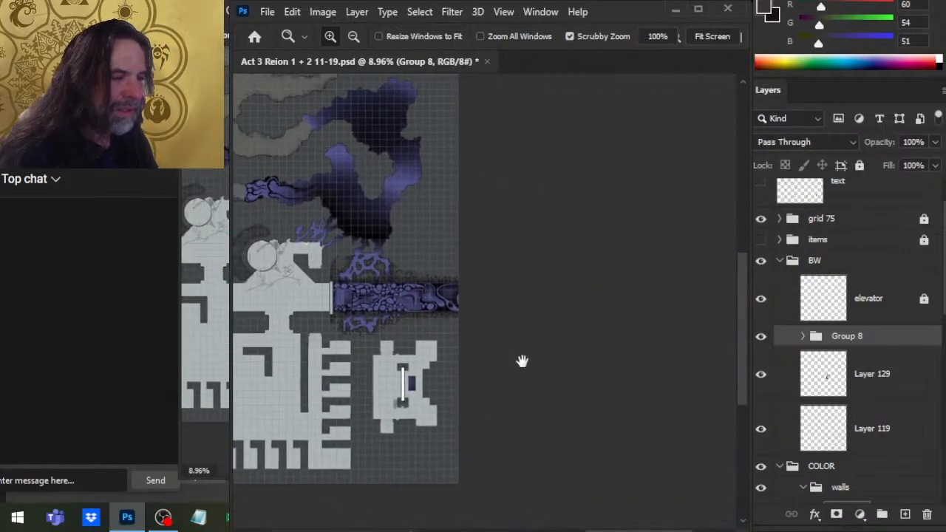
left_click_drag(376, 351, 562, 391)
left_click_drag(507, 284, 660, 469)
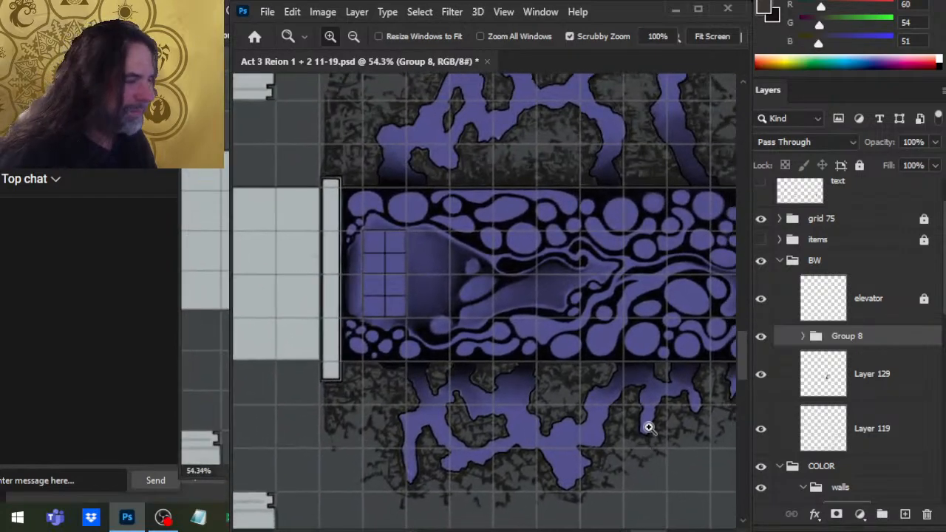
left_click_drag(649, 427, 530, 318)
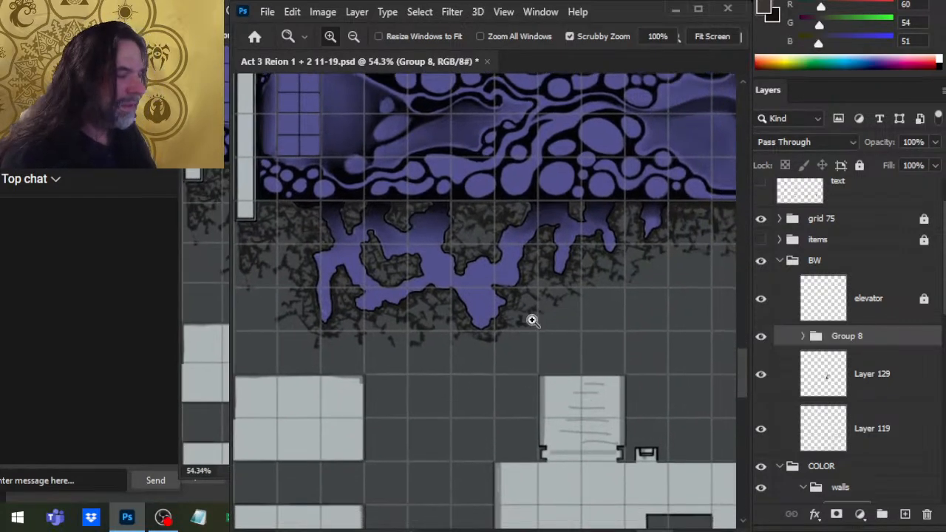
left_click(762, 337)
left_click(762, 337)
left_click(762, 337)
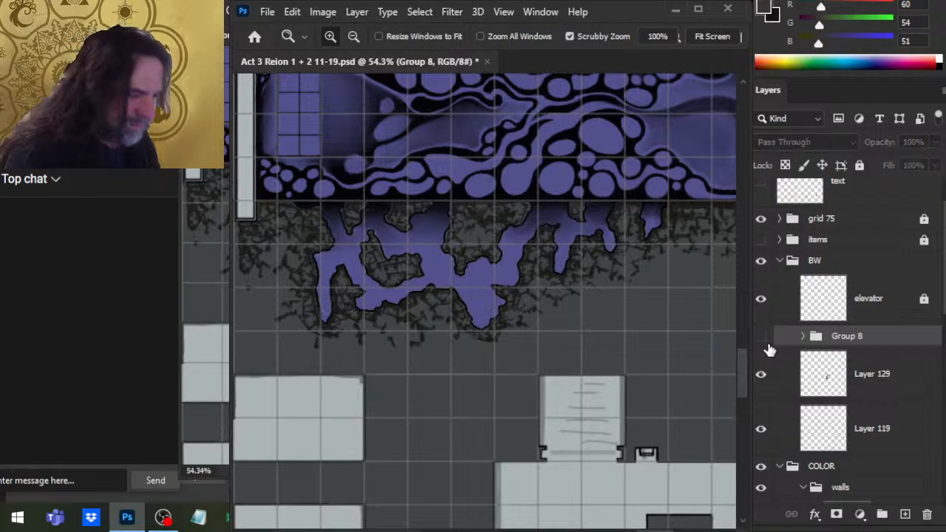
left_click(763, 337)
Compare the detached room with the white bridge and purple pool with Group 8 hidden and shown
left_click_drag(716, 489, 611, 251)
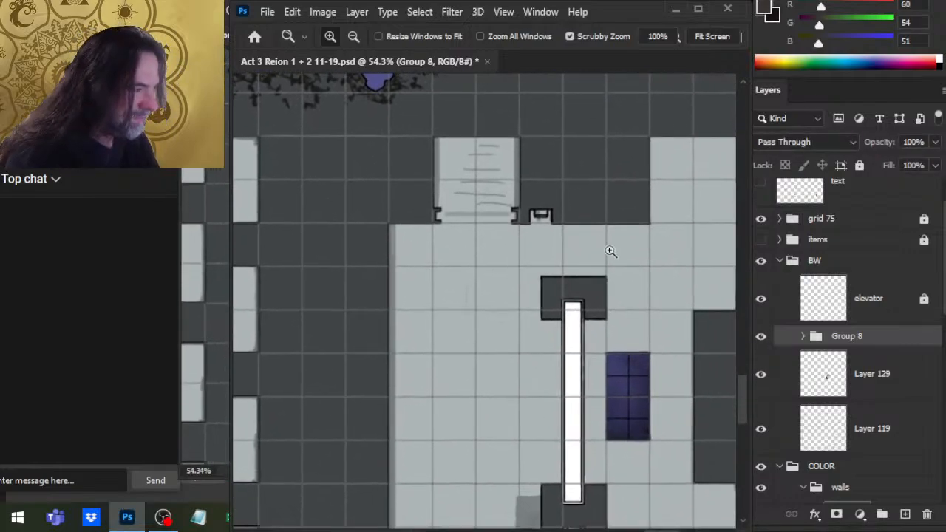
left_click(763, 337)
left_click(762, 337)
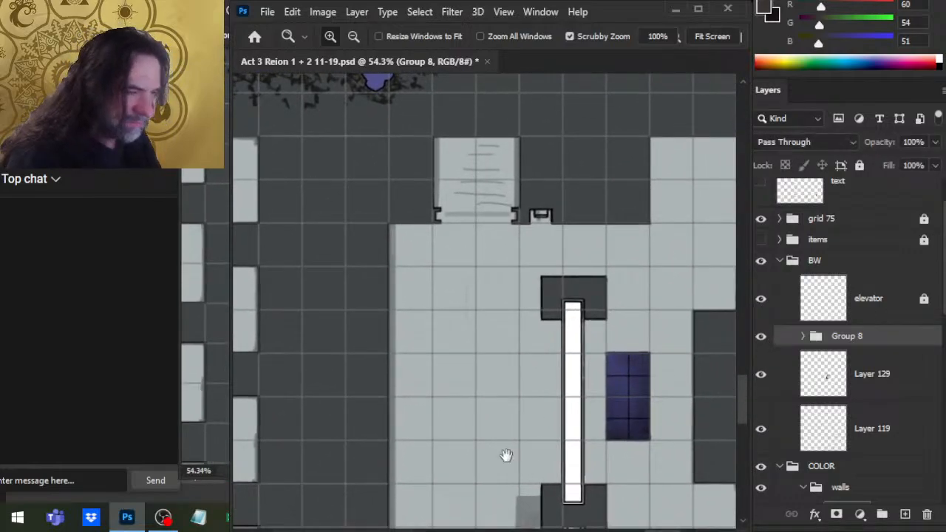
Check the row of small side rooms and the stairway corridor beside them with Group 8 hidden and shown
left_click(762, 337)
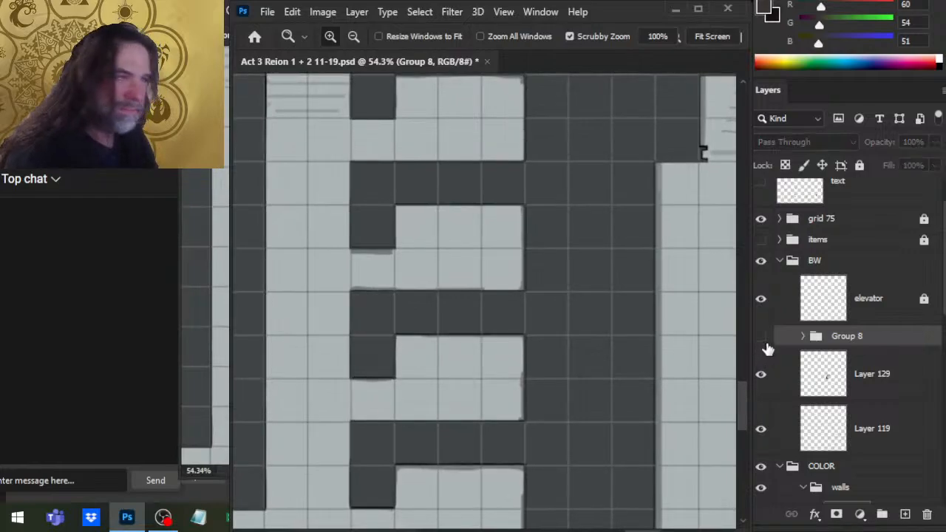
left_click(762, 337)
left_click_drag(550, 249, 653, 433)
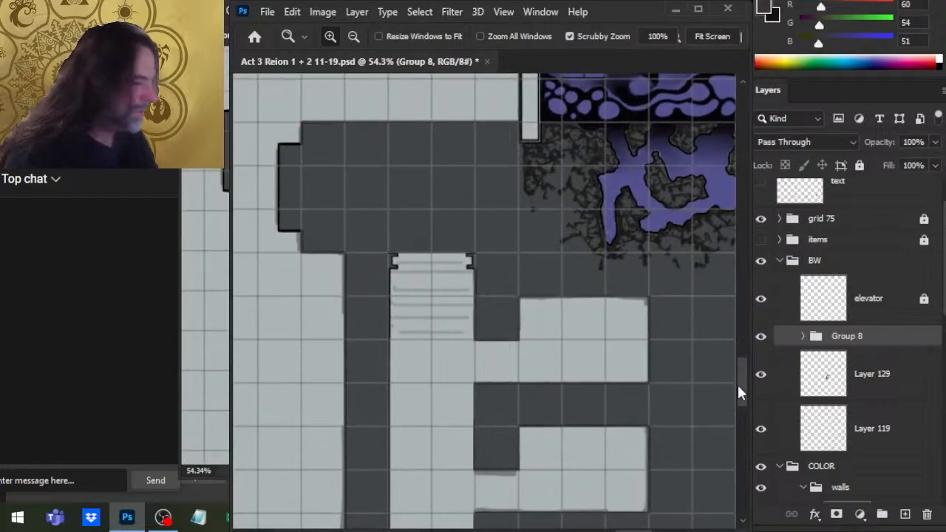
left_click(762, 337)
left_click(762, 337)
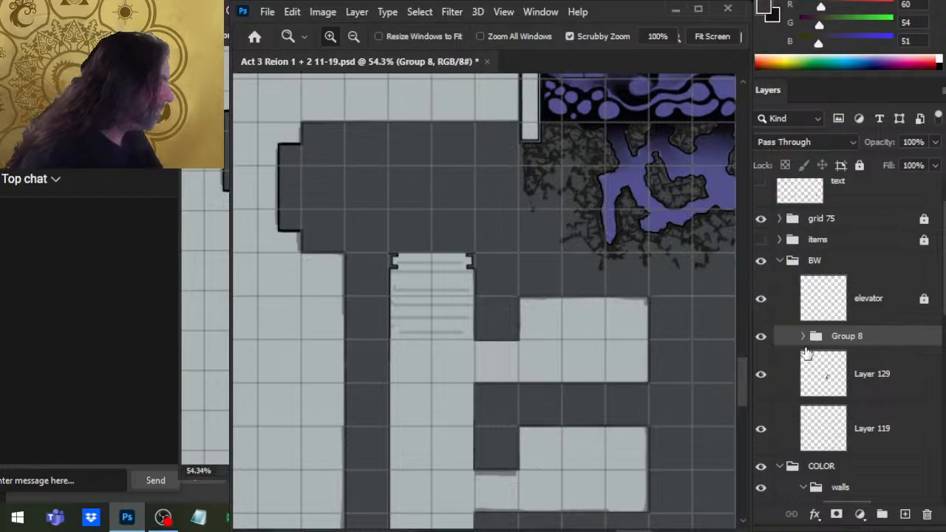
Expand Group 8, select Layer 125 copy 2, and look through the remaining layers in the group
left_click(803, 336)
left_click(888, 378)
left_click(893, 432)
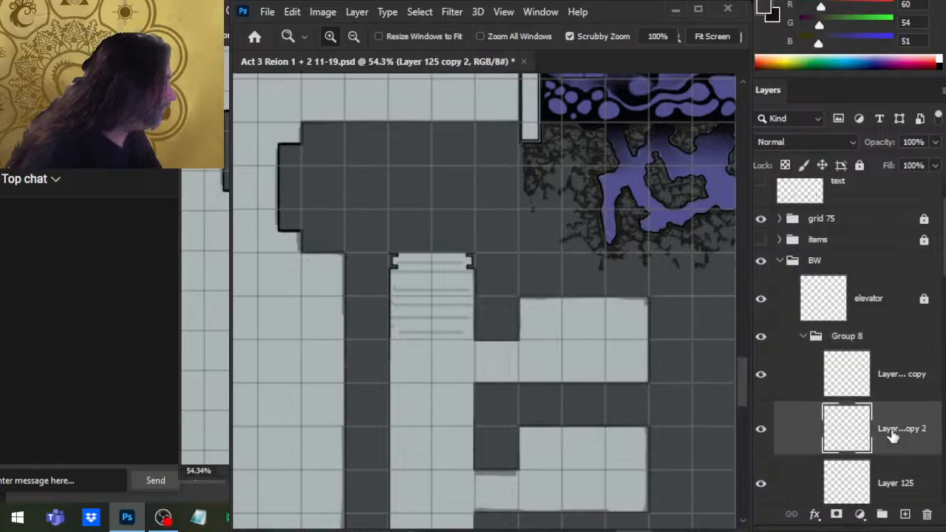
left_click_drag(941, 268, 940, 342)
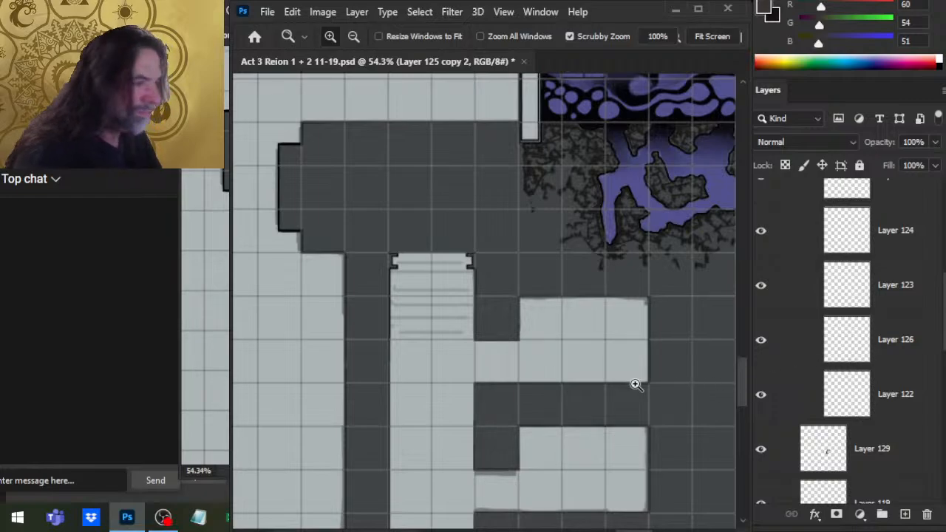
View the whole map and try to pick a layer directly on it near the central corridor with the Move tool
left_click_drag(634, 382, 475, 339)
key("v")
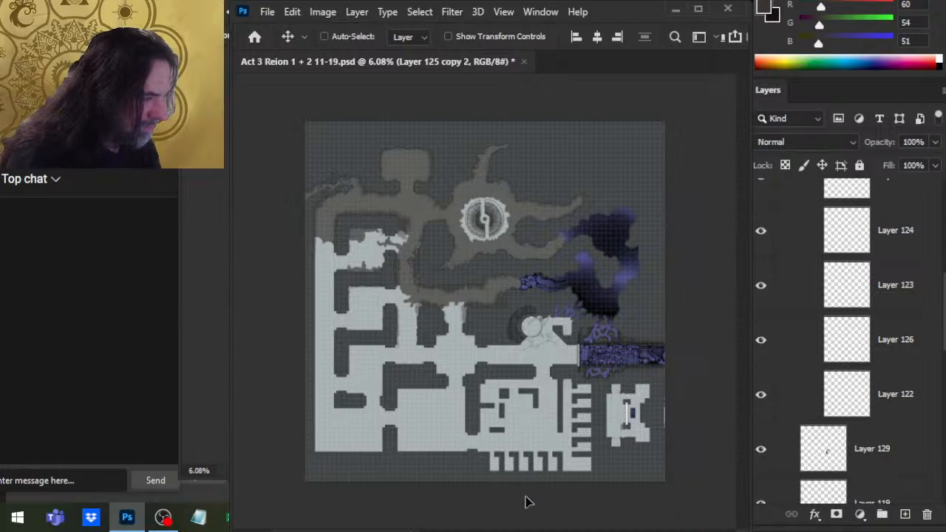
left_click(470, 301, "ctrl")
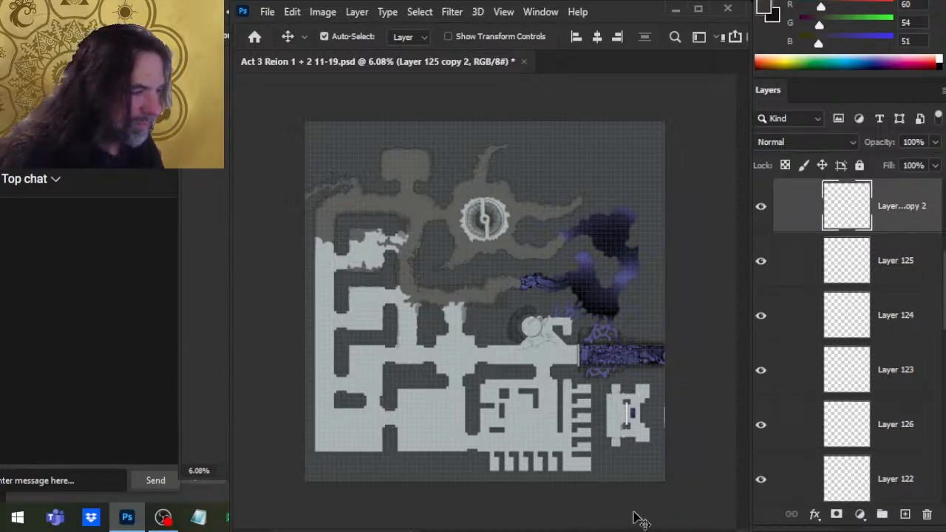
scroll(793, 333, "up", 2)
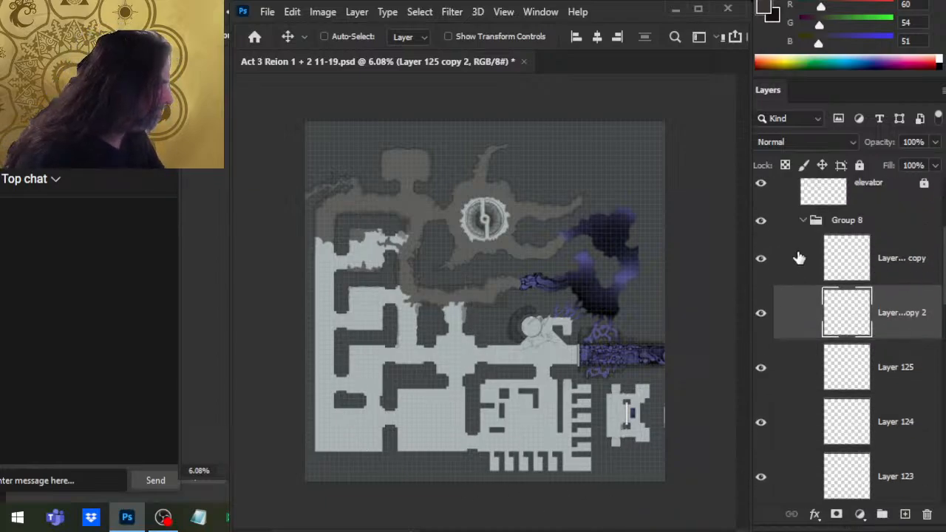
Collapse Group 8 in the BW group and hide it
left_click(805, 221)
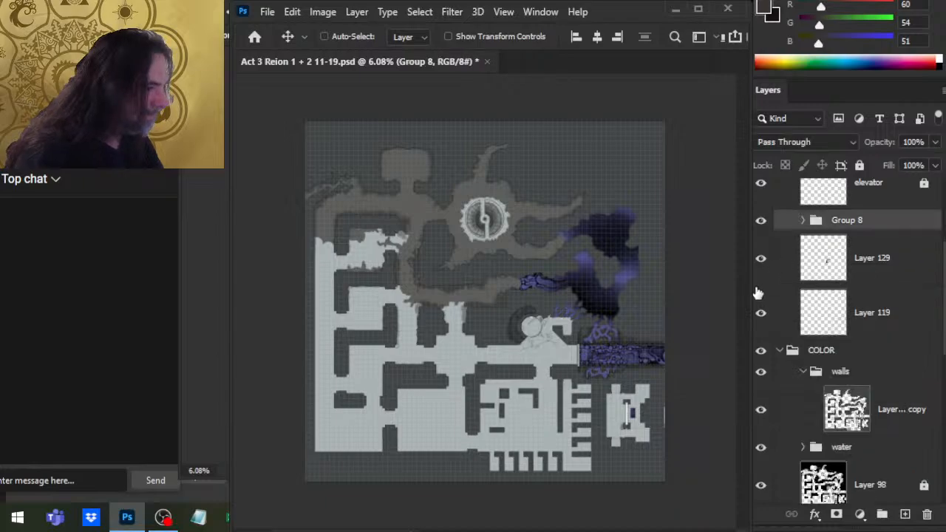
left_click(762, 221)
scroll(821, 255, "up", 2)
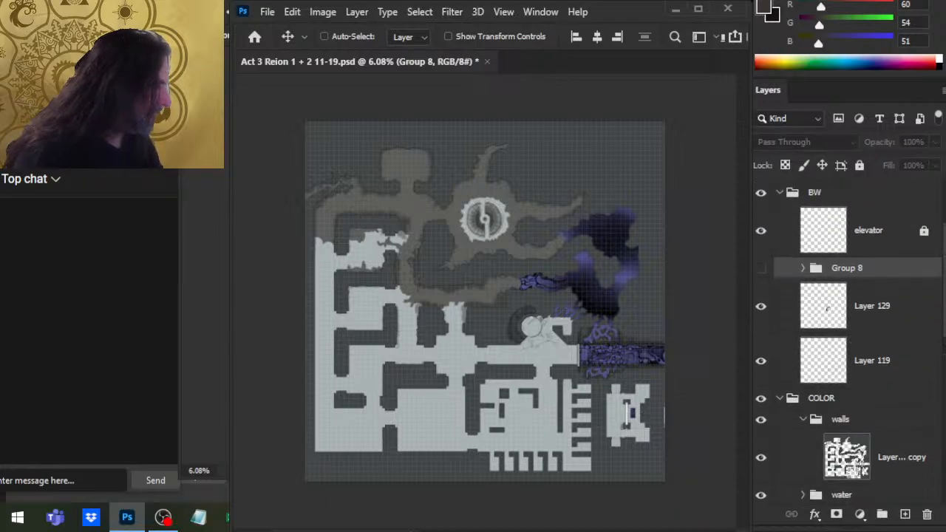
Check what Layer 129 contains by toggling its visibility and add a new empty layer directly above it
left_click(764, 333)
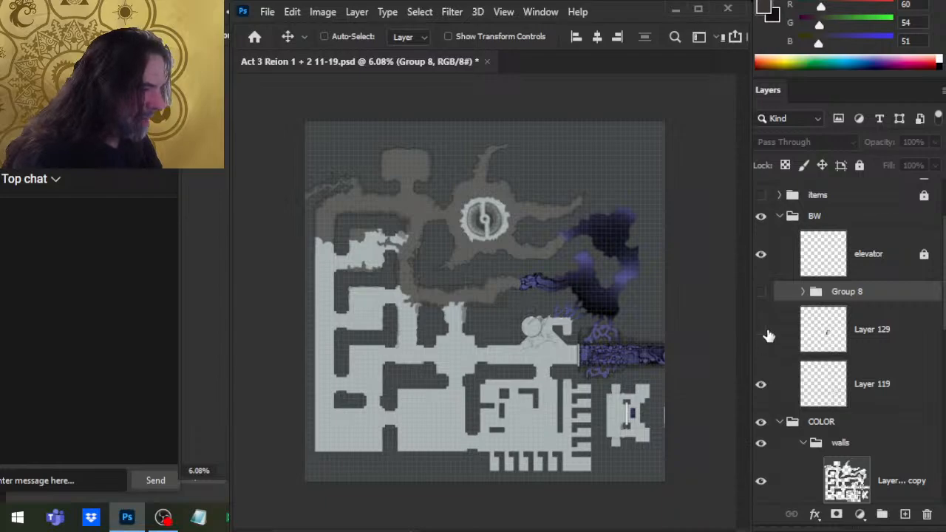
left_click(856, 337)
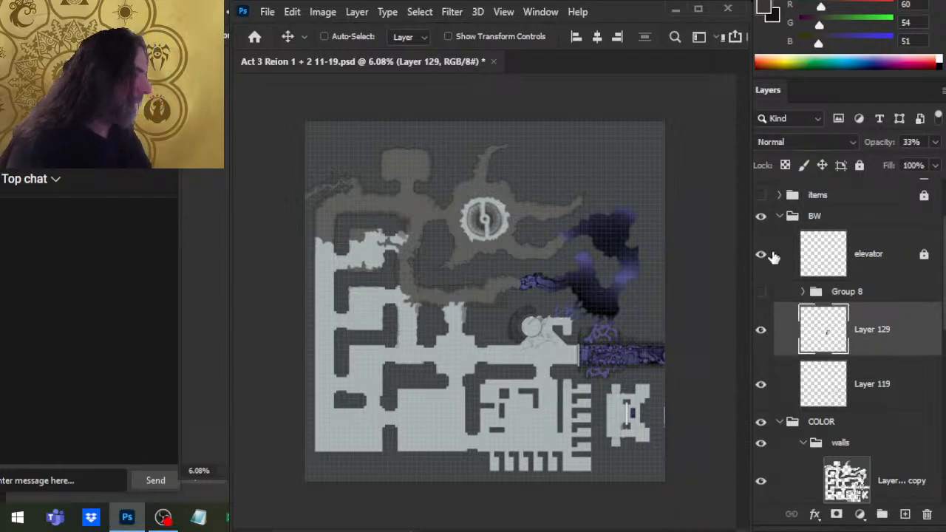
left_click(905, 515)
Examine the map and the curved staircase around the circular room with the COLOR group and Layer 129 each hidden and shown
key("z")
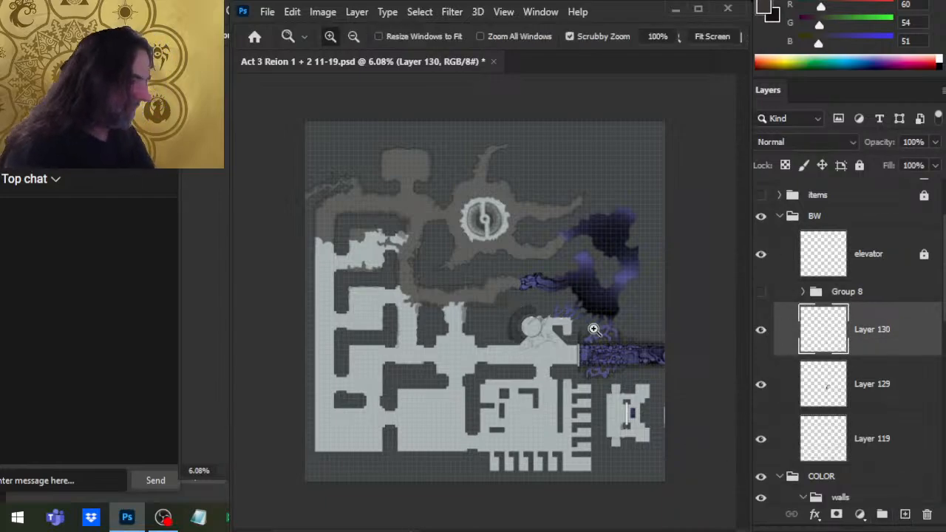
left_click(762, 478)
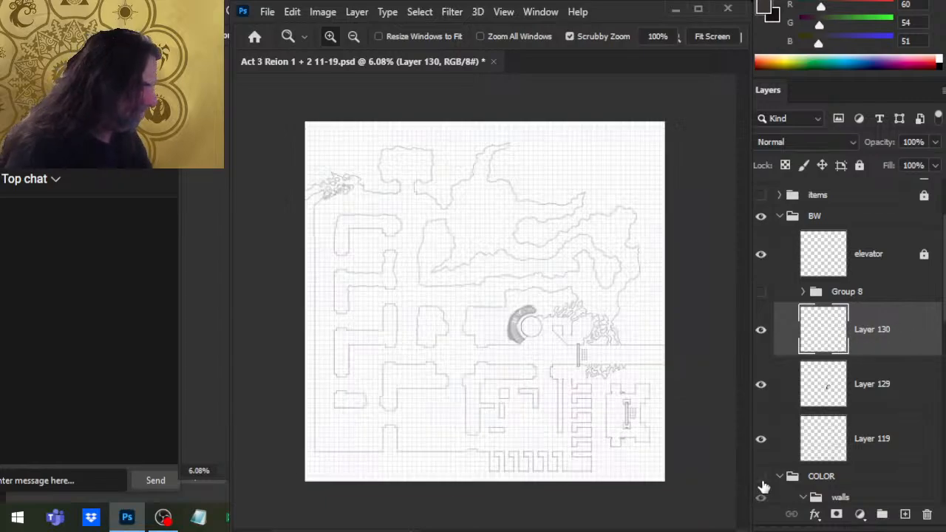
left_click(761, 477)
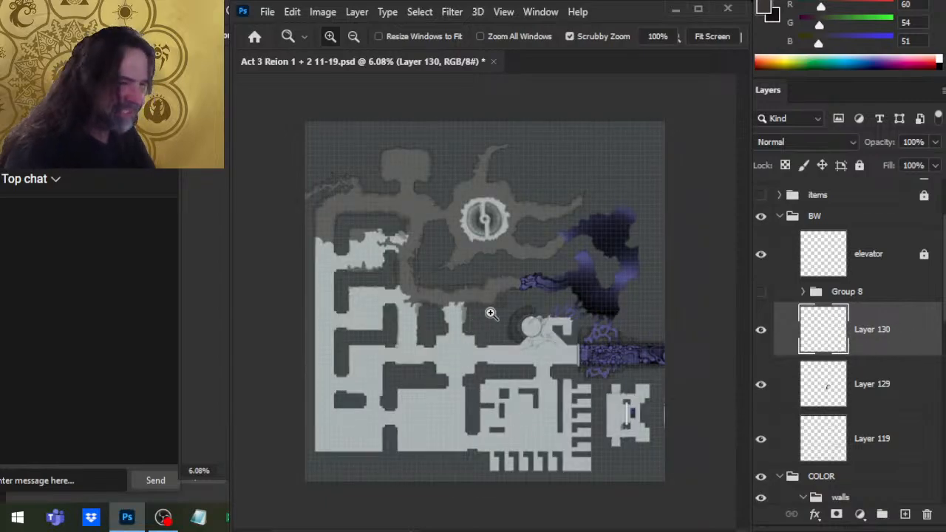
left_click_drag(571, 331, 701, 319)
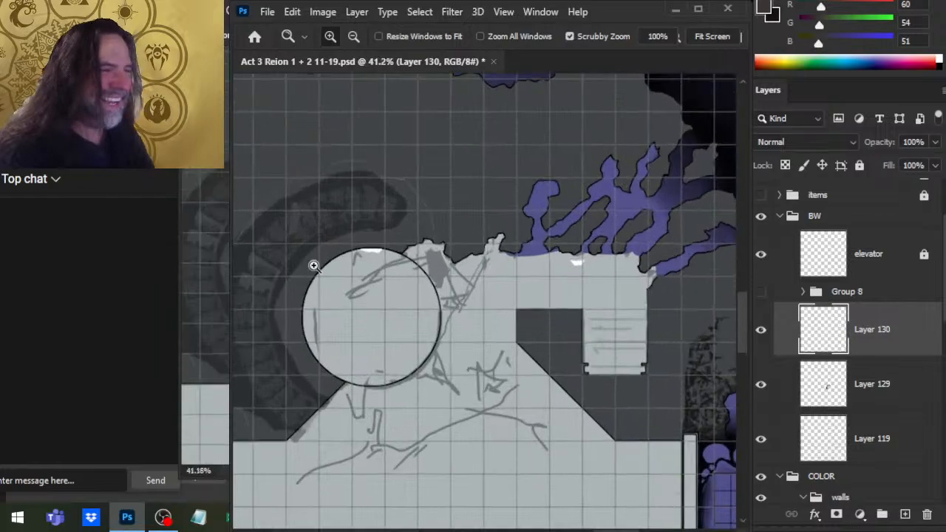
left_click_drag(315, 267, 663, 393)
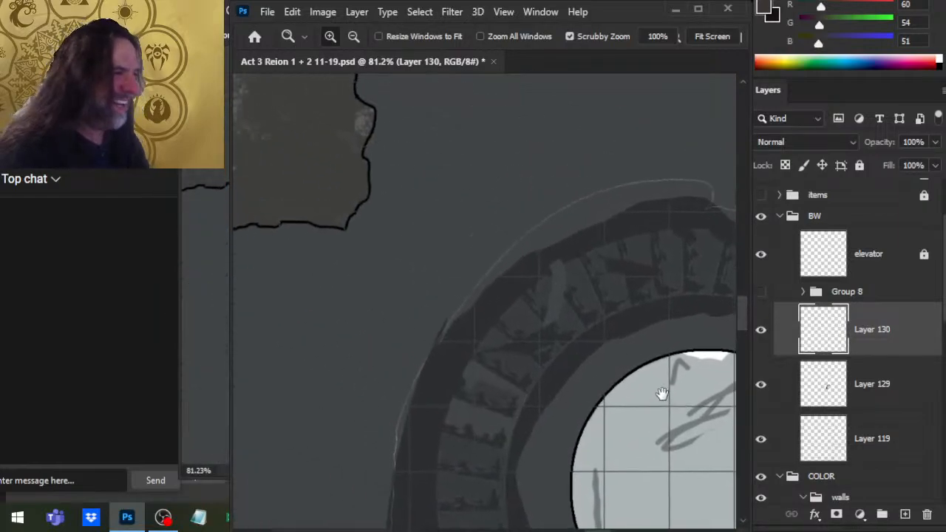
left_click(761, 384)
left_click(762, 384)
left_click_drag(486, 306, 432, 300)
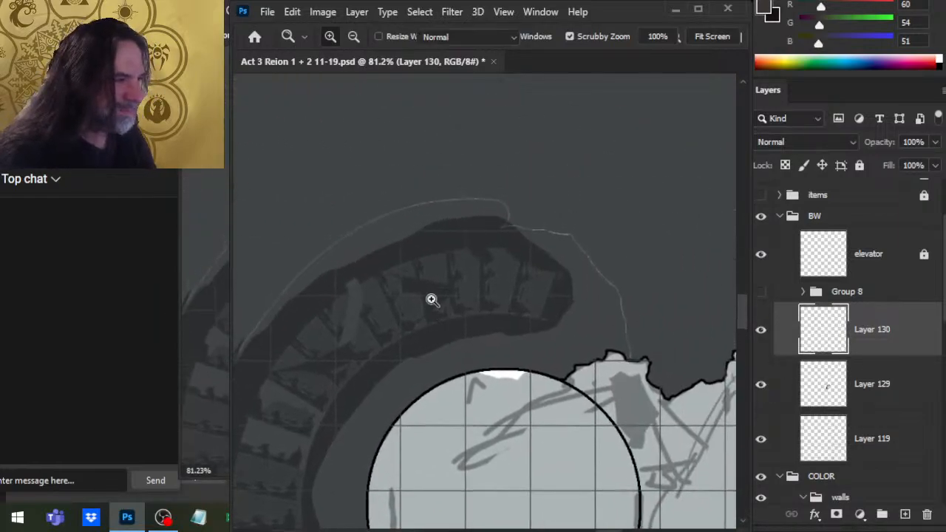
Prepare the Brush at size 4 with pure black (R 0, G 0, B 0) as the foreground colour
key("b")
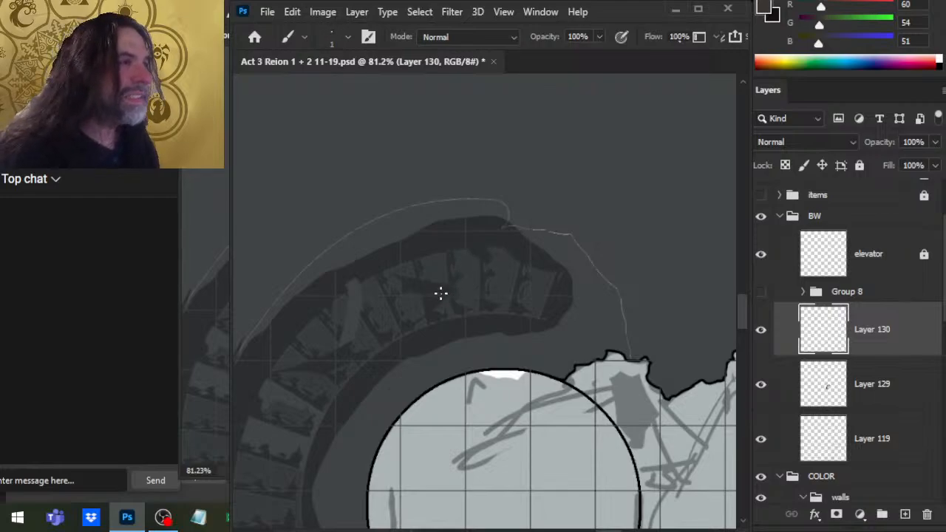
left_click_drag(377, 335, 568, 281)
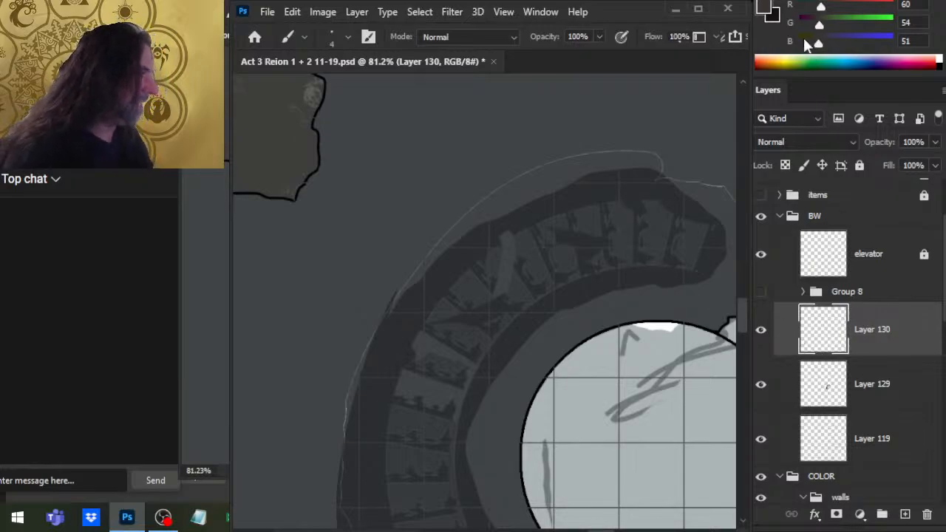
left_click(814, 65)
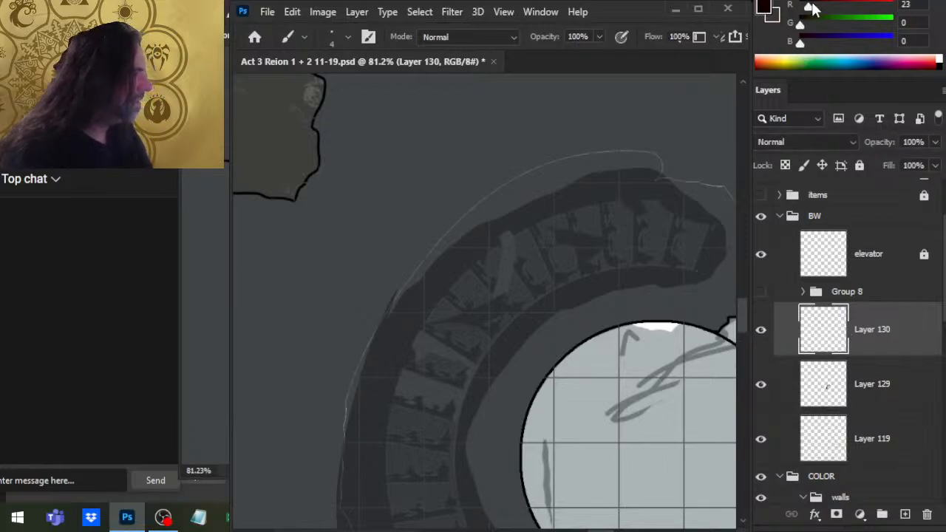
left_click_drag(813, 7, 797, 9)
key("l")
key("b")
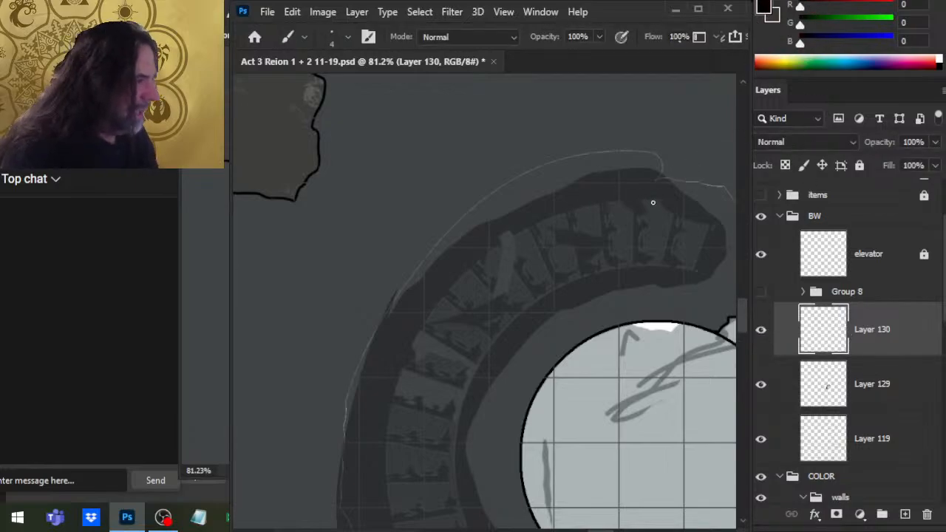
Try to trace the outer edge of the curved staircase with a black brush stroke on Layer 130
mouse_move(659, 199)
left_mouse_down()
mouse_move(518, 231)
mouse_move(386, 331)
left_mouse_up()
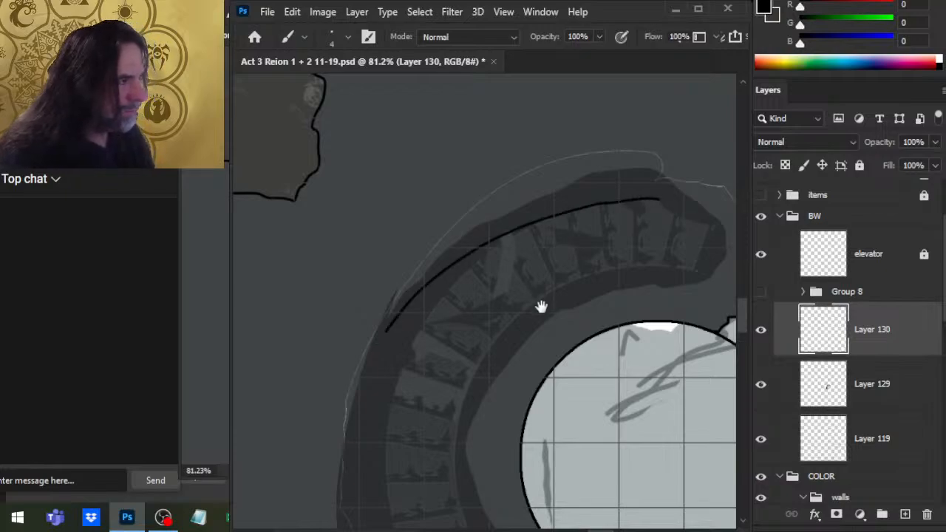
left_click_drag(541, 307, 505, 239)
key("ctrl+z")
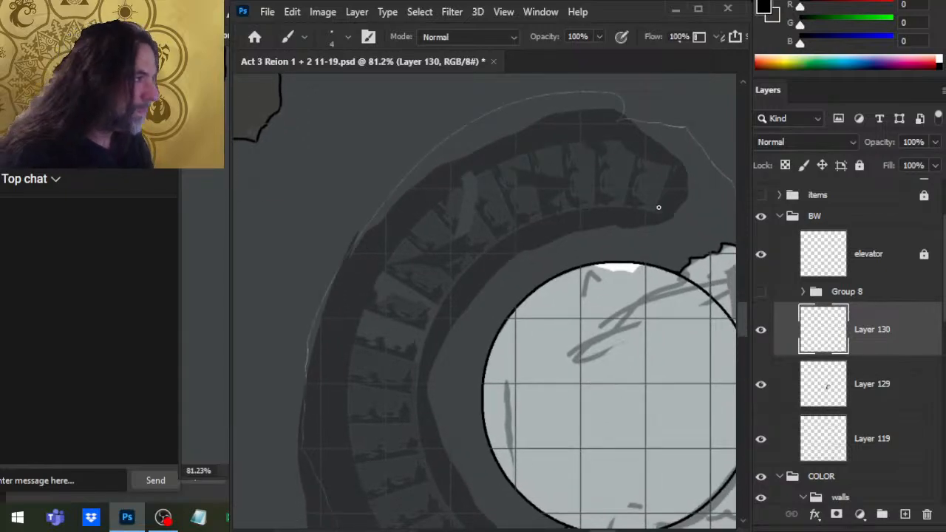
Trace the staircase's inner edge in black on Layer 130, from its upper end around to the diagonal wall below the circular room
key("ctrl+space")
left_click_drag(627, 209, 657, 243)
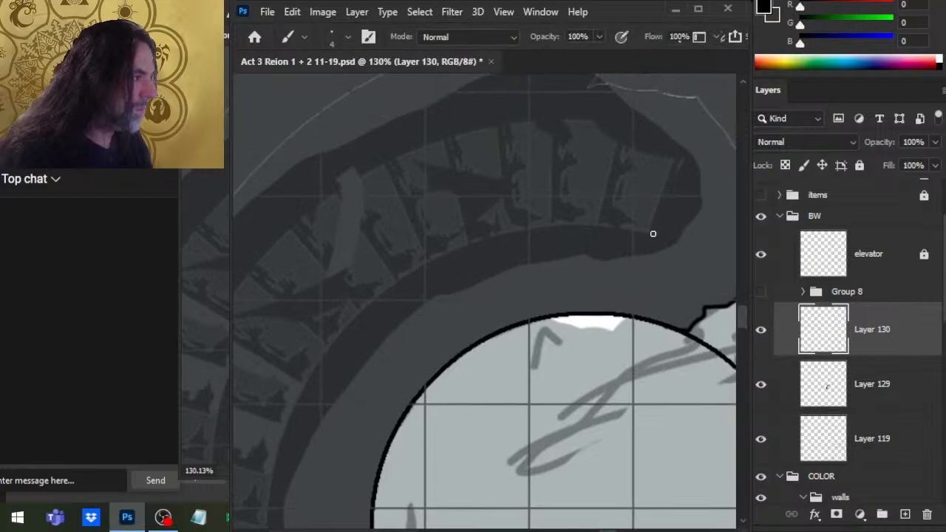
key("ctrl+z")
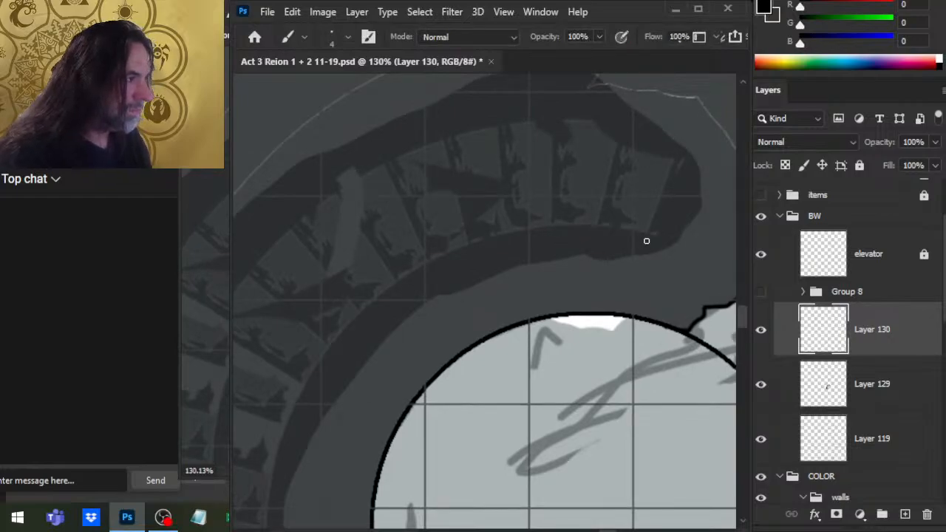
left_click_drag(550, 230, 446, 255)
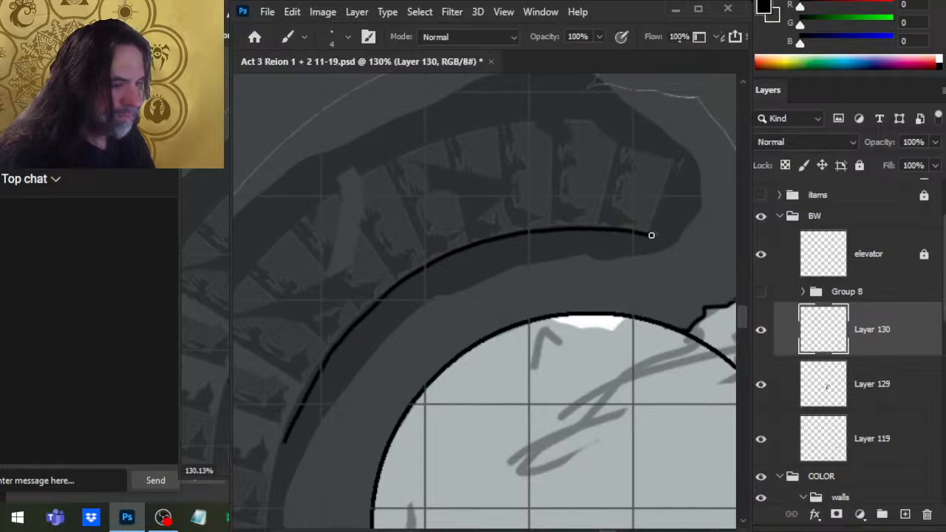
mouse_move(284, 442)
left_mouse_down()
mouse_move(274, 481)
mouse_move(220, 494)
left_mouse_up()
left_click_drag(406, 469, 598, 154)
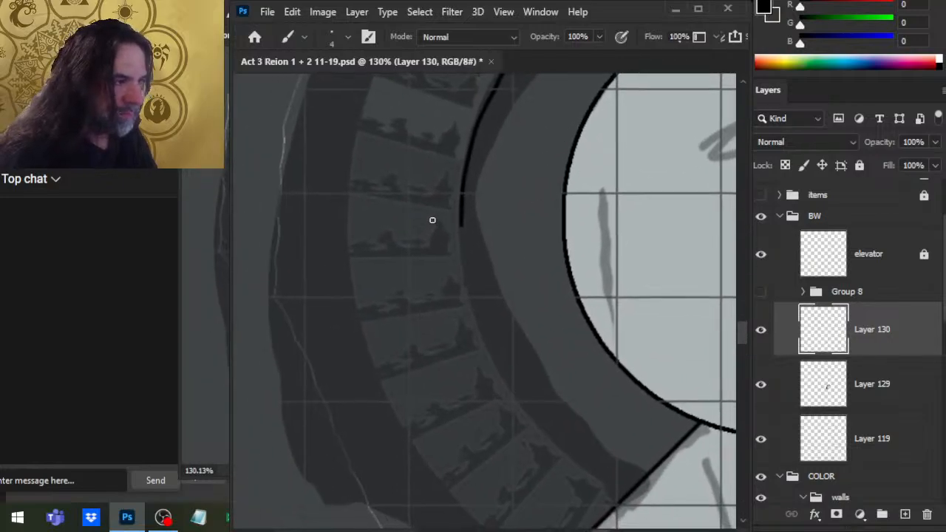
left_click_drag(461, 227, 469, 304)
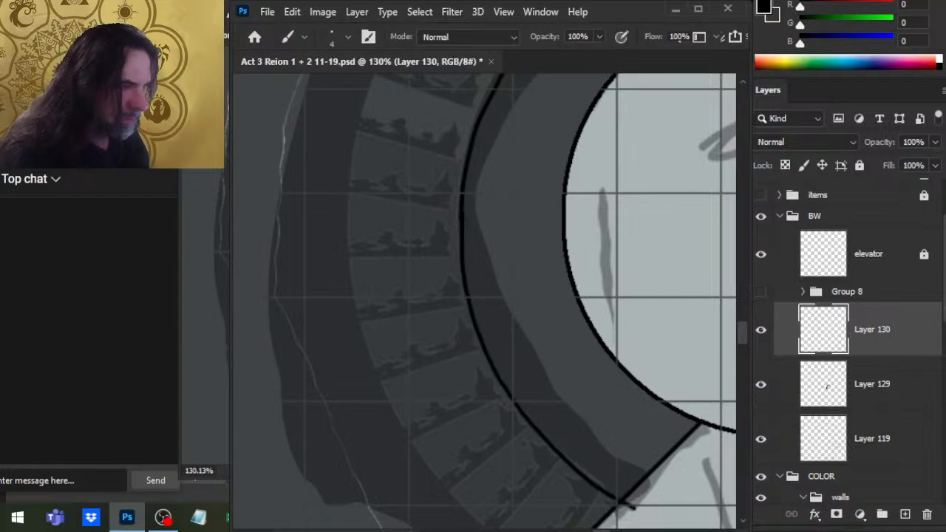
left_click_drag(615, 377, 496, 323)
Inspect the inner edge line around the circular room with the faded staircase on Layer 129 hidden and shown
left_click_drag(634, 321, 500, 266)
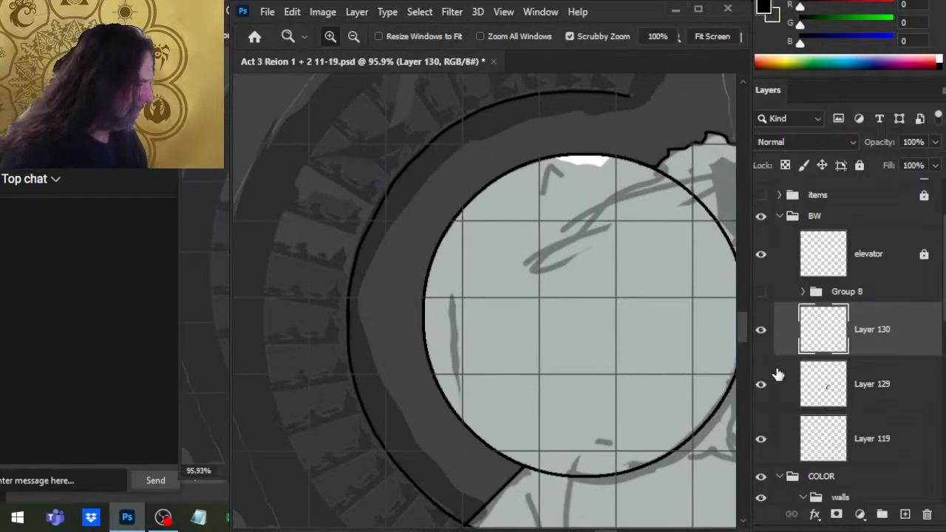
left_click(760, 384)
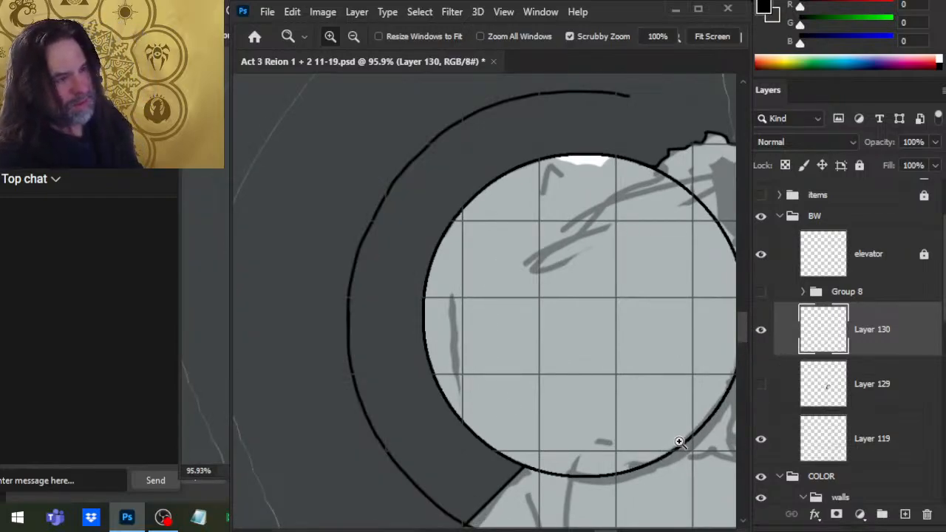
left_click_drag(661, 397, 567, 386)
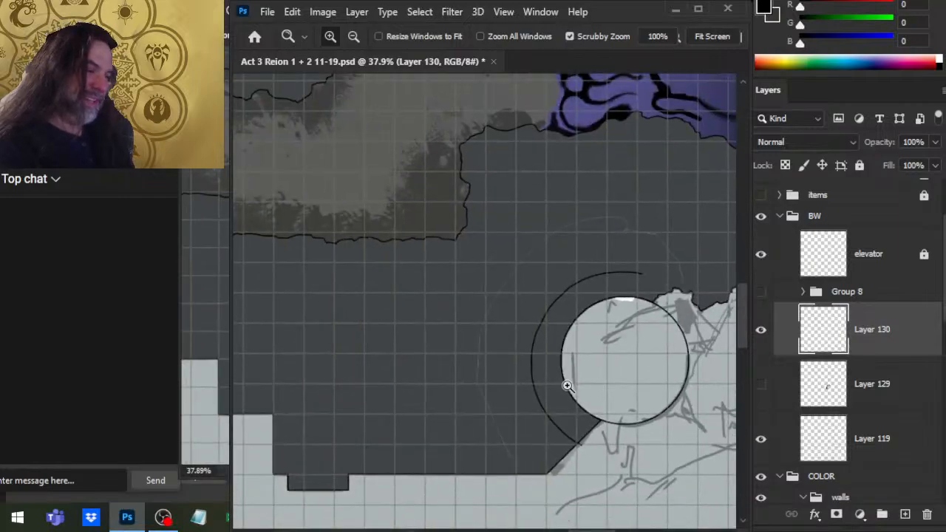
left_click_drag(627, 363, 521, 304)
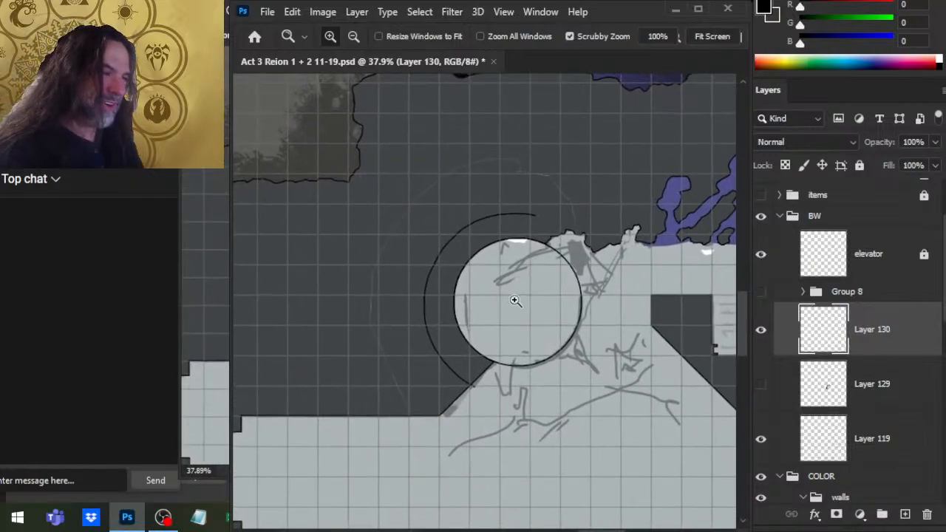
left_click_drag(423, 219, 582, 270)
left_click_drag(639, 462, 545, 266)
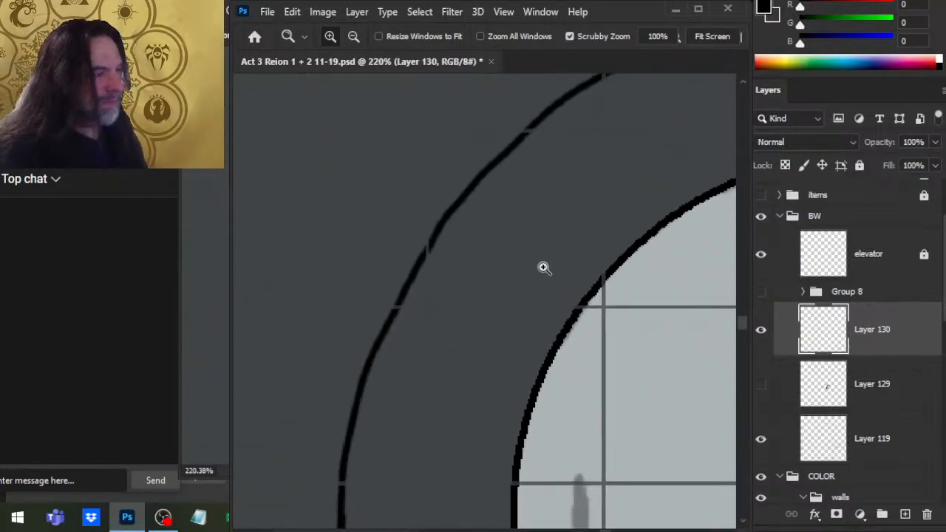
left_click(760, 384)
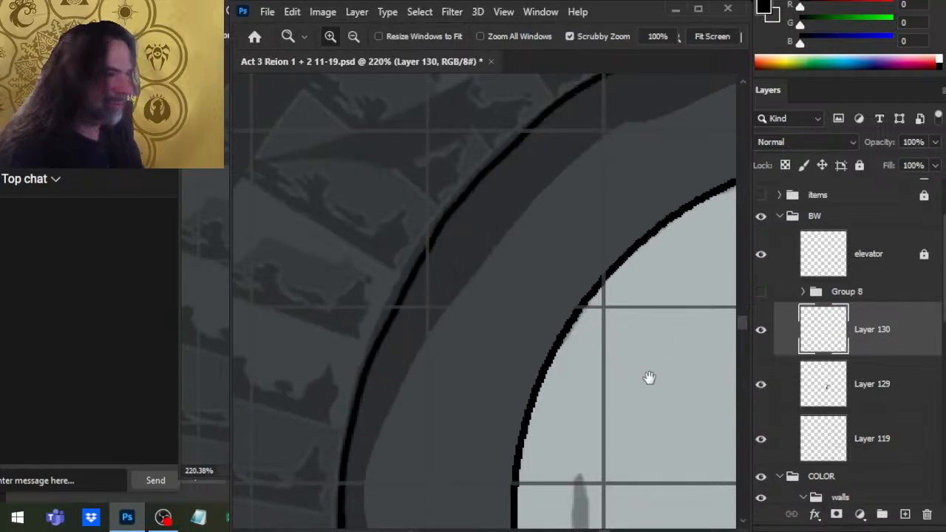
Add a new layer above Layer 130 and try to trace the staircase's outer edge on it
left_click(905, 515)
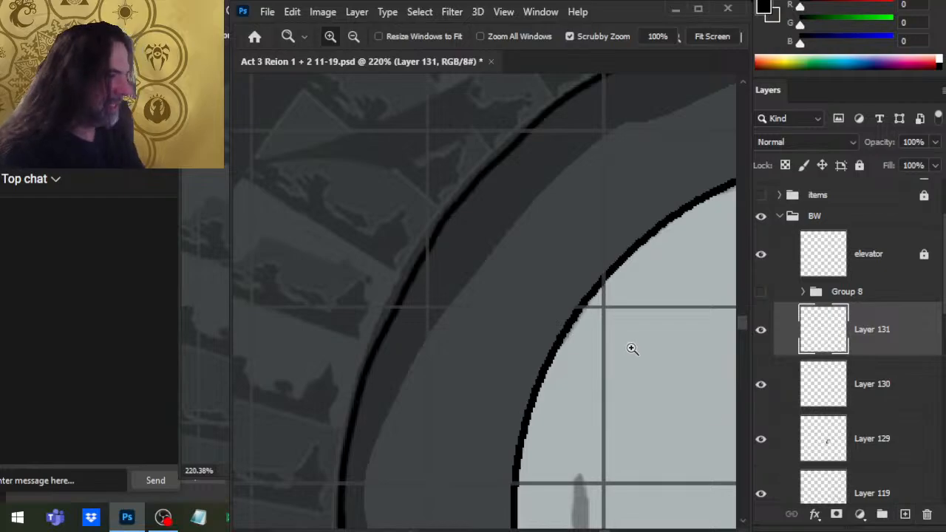
left_click_drag(632, 349, 560, 301)
left_click_drag(667, 226, 469, 355)
key("b")
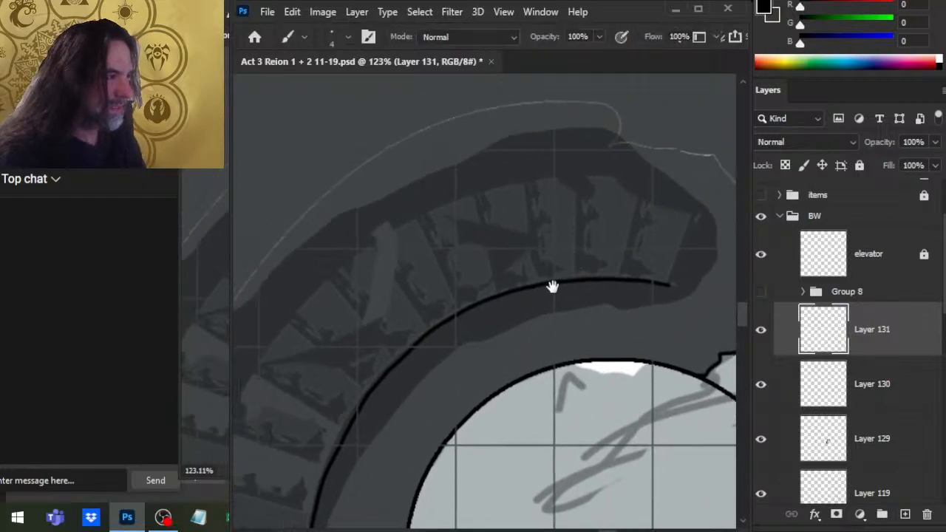
left_click_drag(552, 287, 599, 274)
mouse_move(662, 163)
left_mouse_down()
mouse_move(545, 173)
mouse_move(500, 192)
left_mouse_up()
key("ctrl+z")
mouse_move(655, 162)
left_mouse_down()
mouse_move(557, 164)
mouse_move(492, 185)
left_mouse_up()
key("ctrl+z")
Delete the empty Layer 131 and continue on Layer 130
left_click(902, 374)
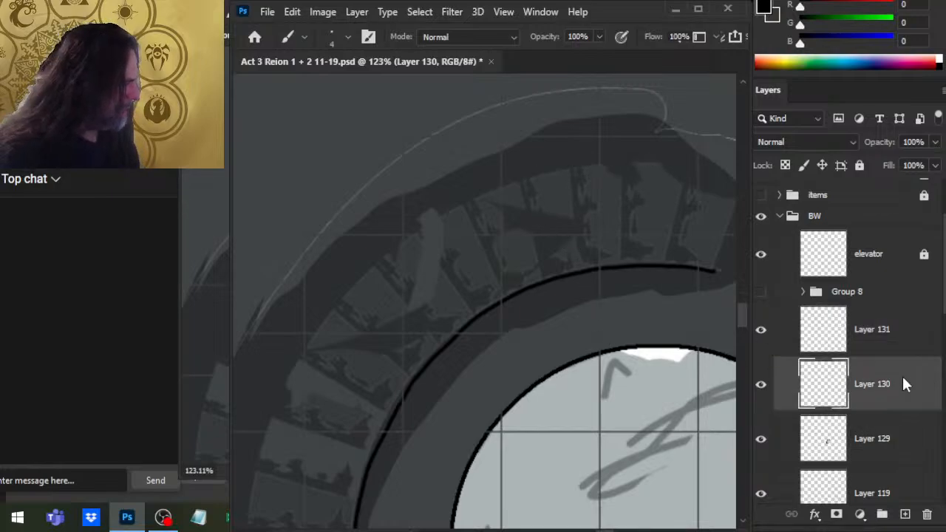
left_click(924, 334)
key("Delete")
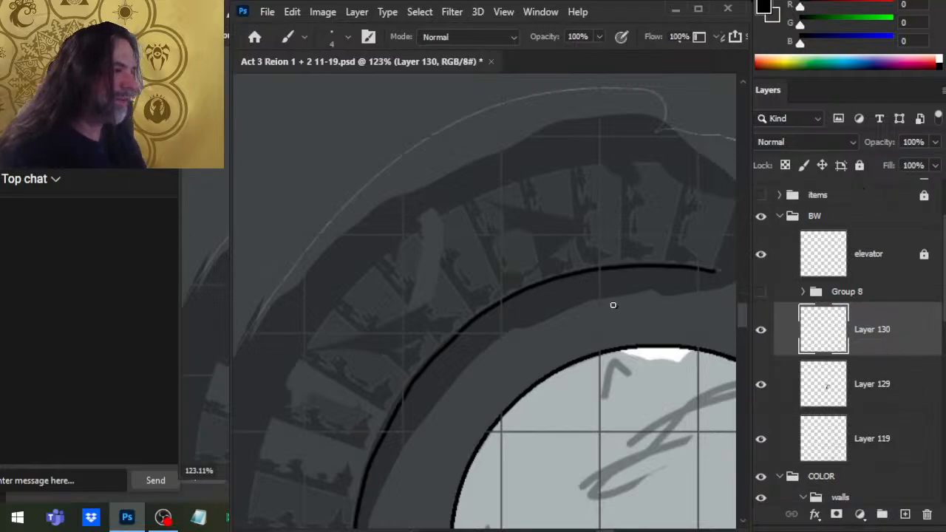
key("ctrl+z")
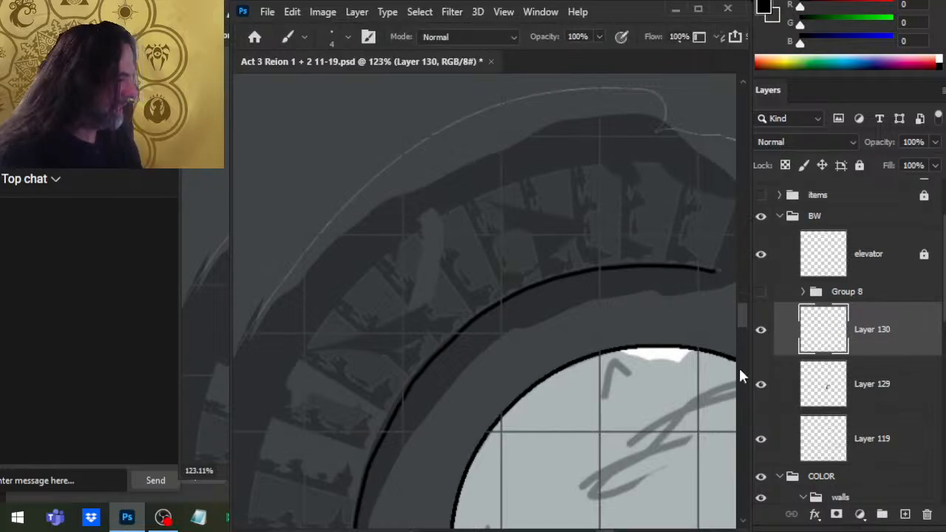
Add a new layer above Layer 130 and trace the staircase's outer edge on it in black, from its upper end past the diagonal wall
left_click(903, 516)
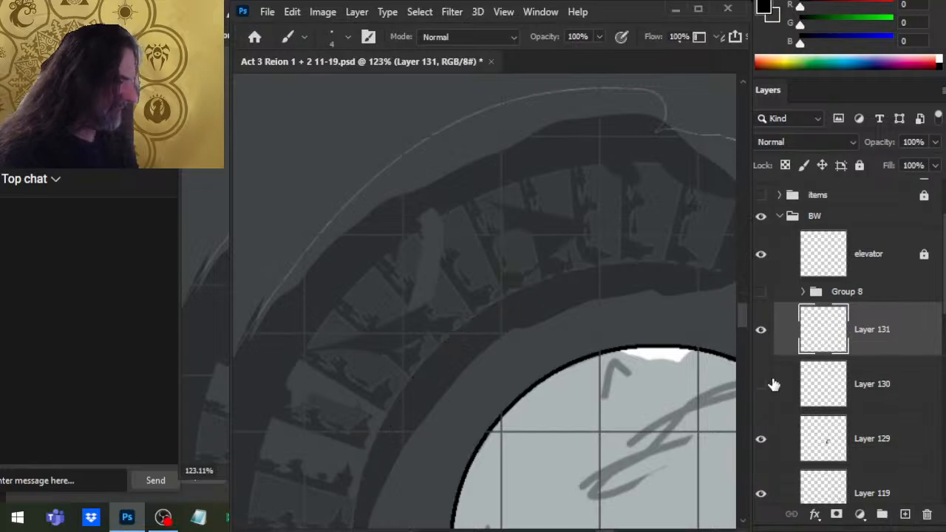
mouse_move(663, 165)
left_mouse_down()
mouse_move(606, 163)
mouse_move(503, 185)
left_mouse_up()
key("ctrl+z")
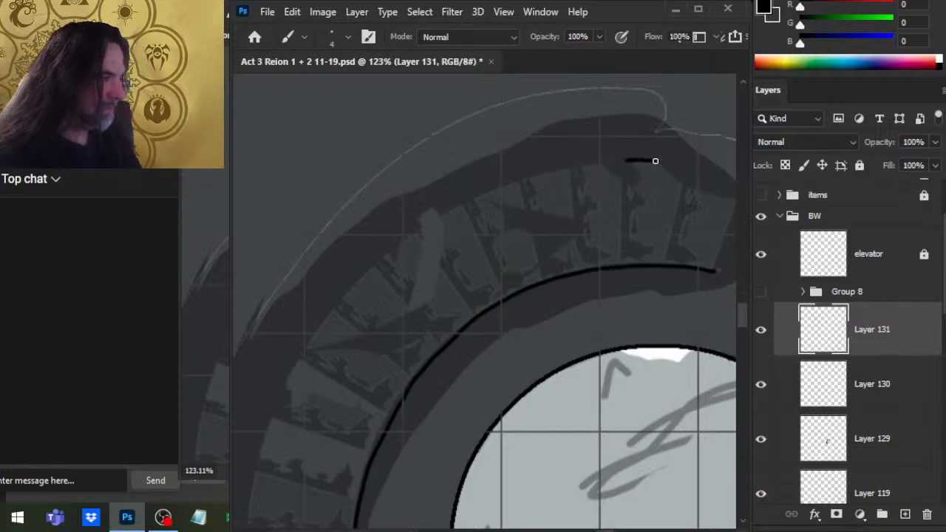
mouse_move(626, 160)
left_mouse_down()
mouse_move(539, 170)
mouse_move(444, 204)
mouse_move(380, 252)
left_mouse_up()
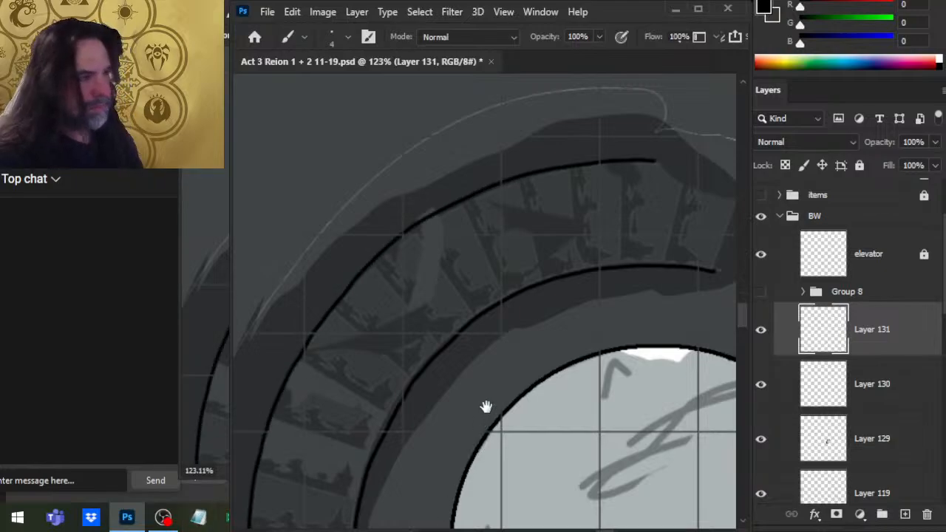
left_click_drag(486, 406, 651, 135)
scroll(524, 323, "down", 3)
key("e")
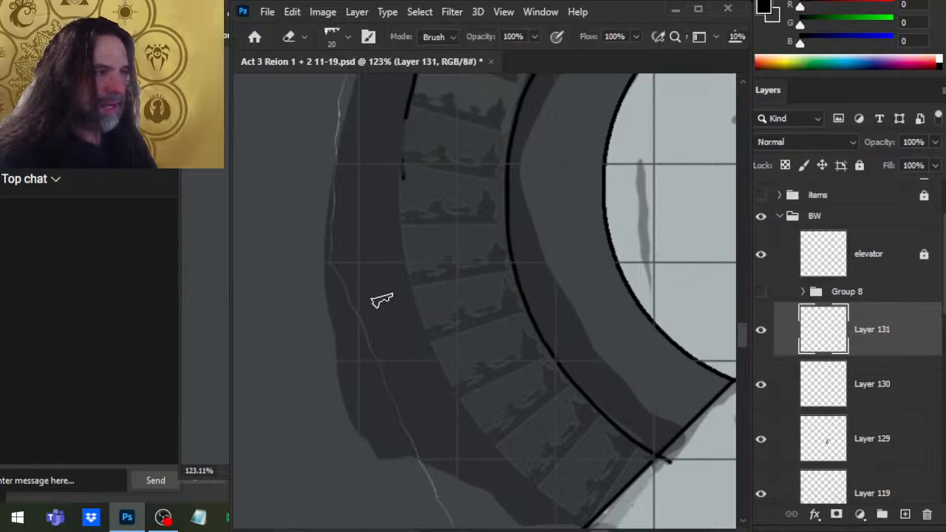
key("b")
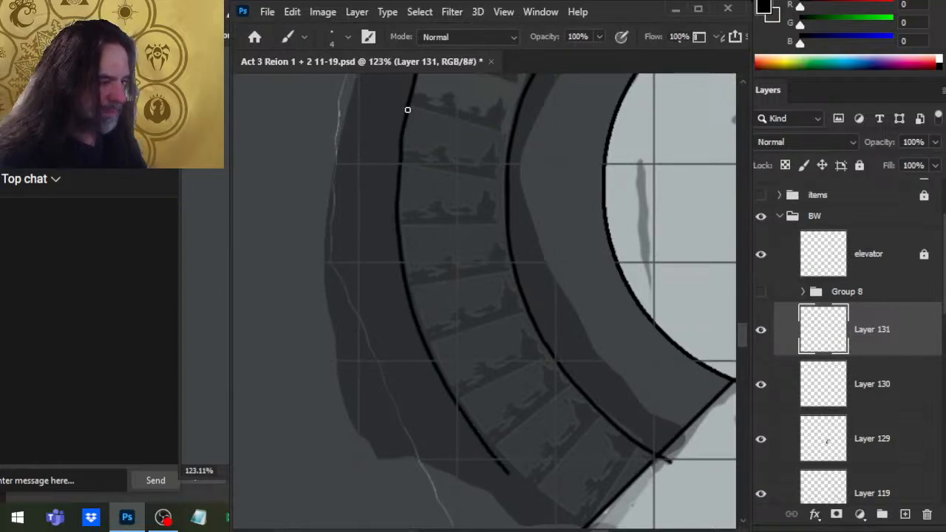
left_click_drag(648, 479, 524, 311)
Inspect the inner and outer edge lines around the circular room with the faded staircase on Layer 129 hidden and shown
key("z")
left_click_drag(566, 391, 522, 384)
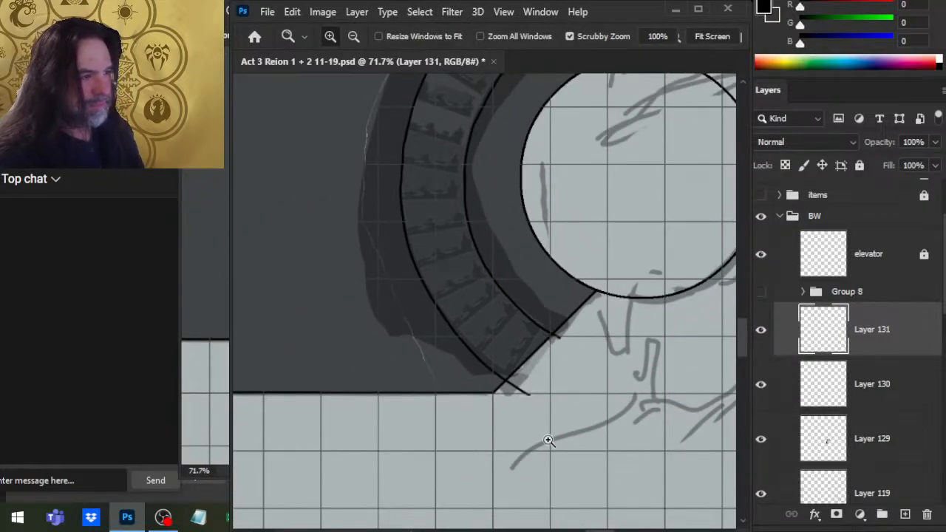
left_click_drag(560, 328, 550, 481)
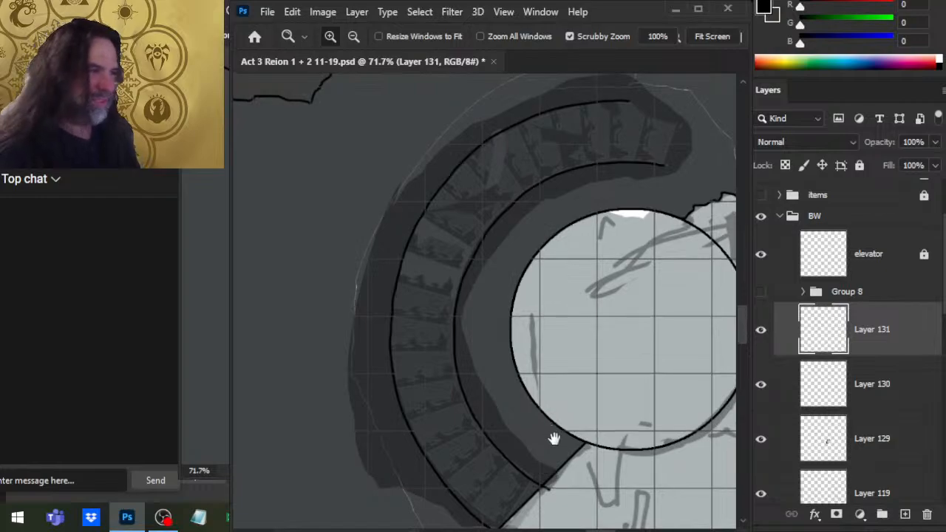
left_click_drag(580, 410, 556, 327)
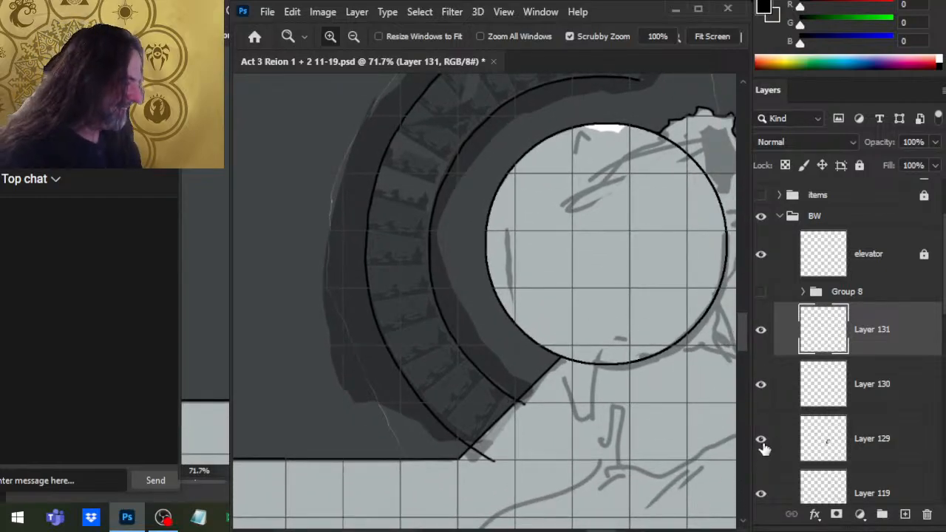
left_click(760, 440)
left_click_drag(616, 437, 587, 423)
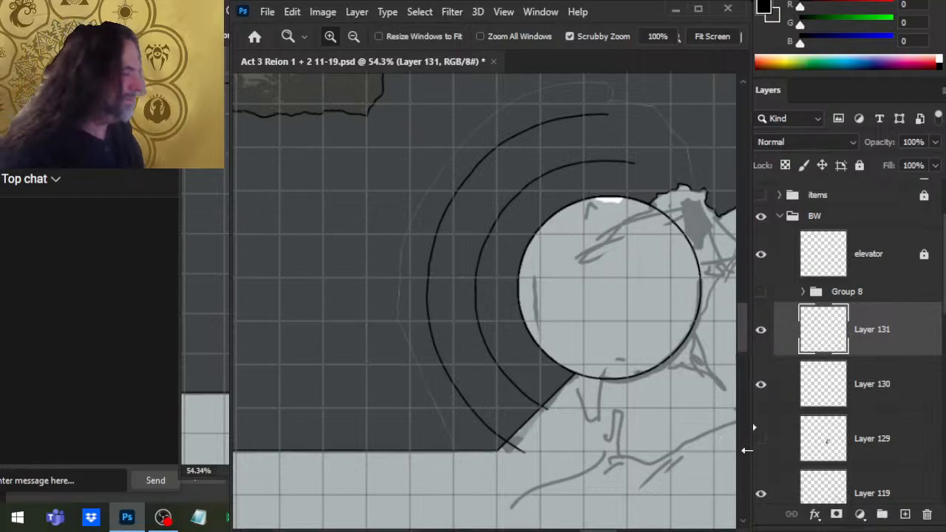
left_click_drag(547, 200, 584, 180)
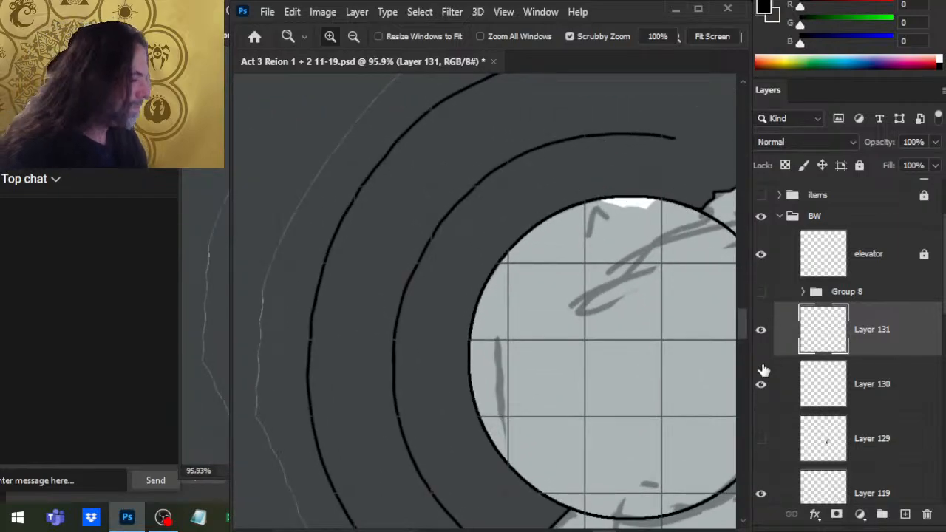
left_click(761, 438)
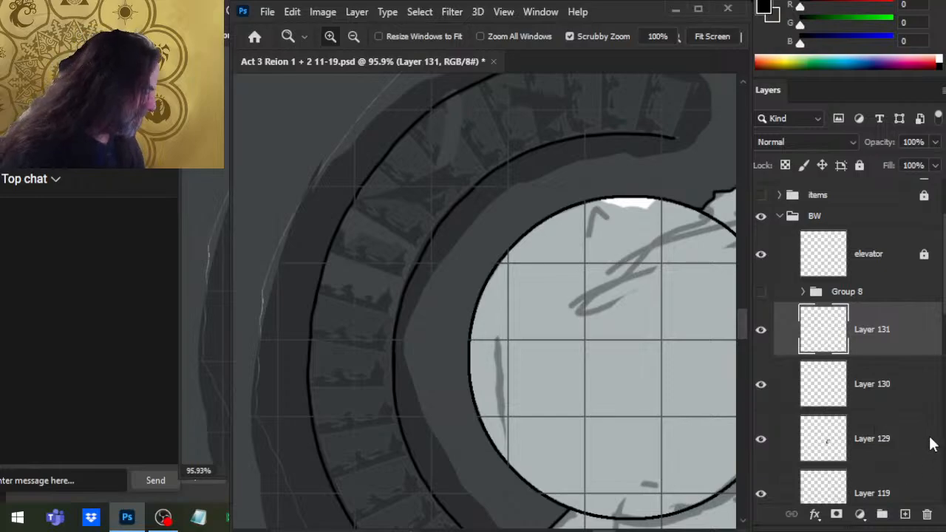
Merge Layer 131 down into Layer 130 and size the jagged stair-step brush to 90 px to span the two edge lines
key("Delete")
key("b")
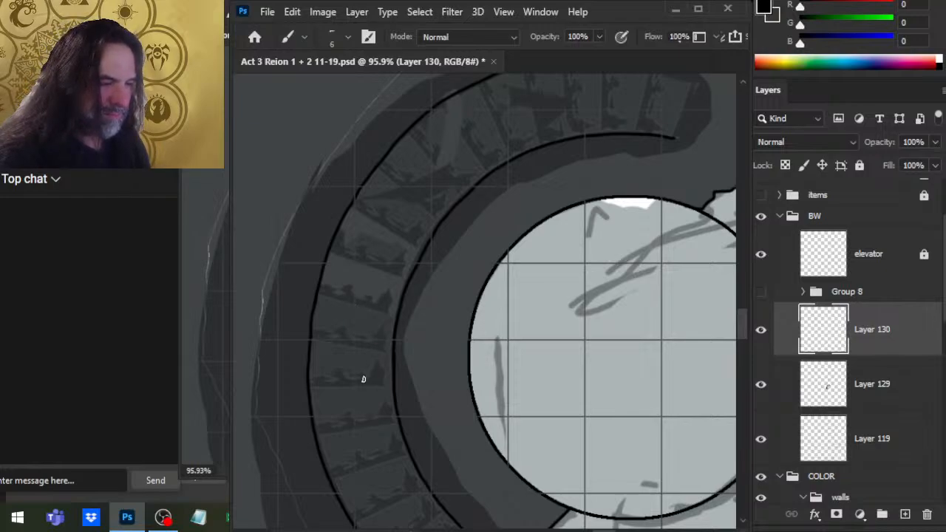
key("bracketright")
key("bracketright")
key("bracketright")
key("bracketright")
key("bracketright")
key("bracketright")
key("bracketright")
key("bracketright")
key("bracketright")
key("bracketright")
key("bracketright")
key("bracketright")
key("bracketright")
key("bracketright")
key("bracketleft")
key("bracketleft")
key("bracketleft")
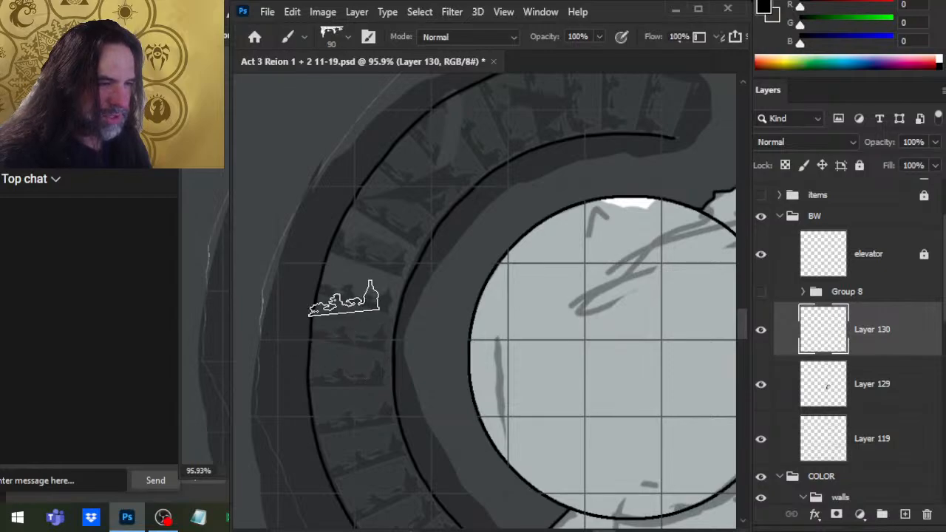
key("bracketright")
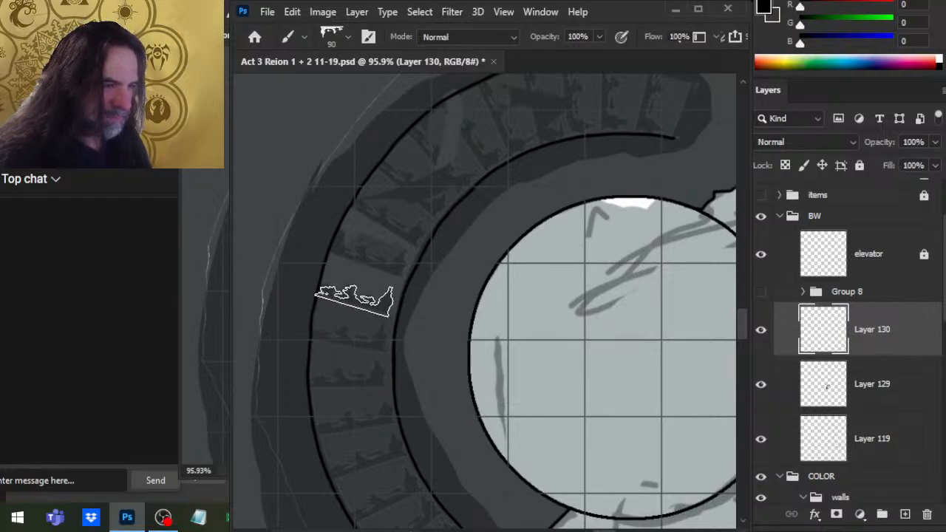
Add a new layer above Layer 130 and stamp seven black stair marks between the edge lines, from the upper end down the curve
left_click(764, 332)
left_click(762, 333)
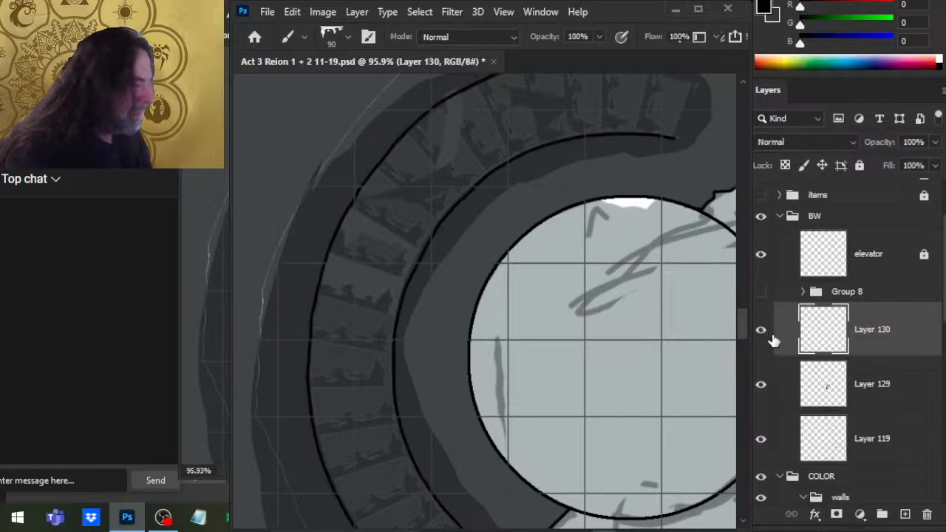
left_click(905, 514)
left_click_drag(494, 190, 454, 255)
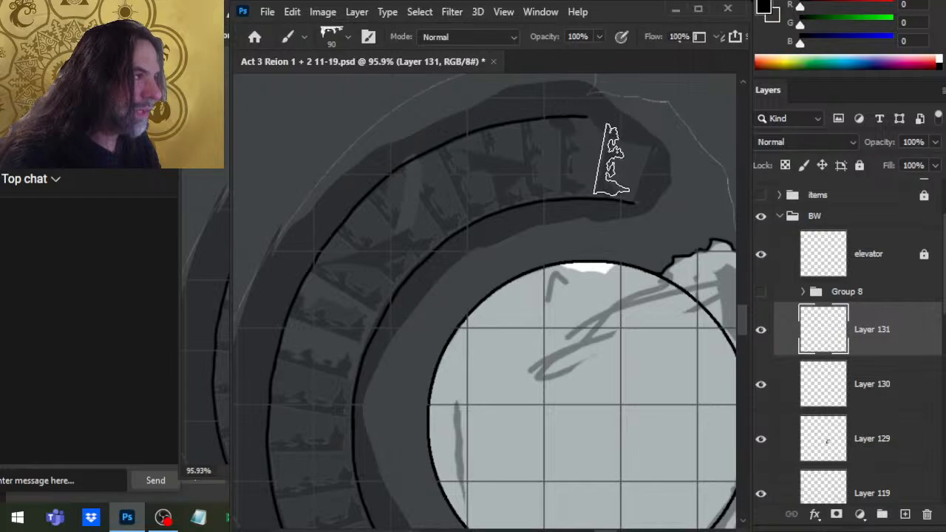
left_click_drag(613, 153, 605, 159)
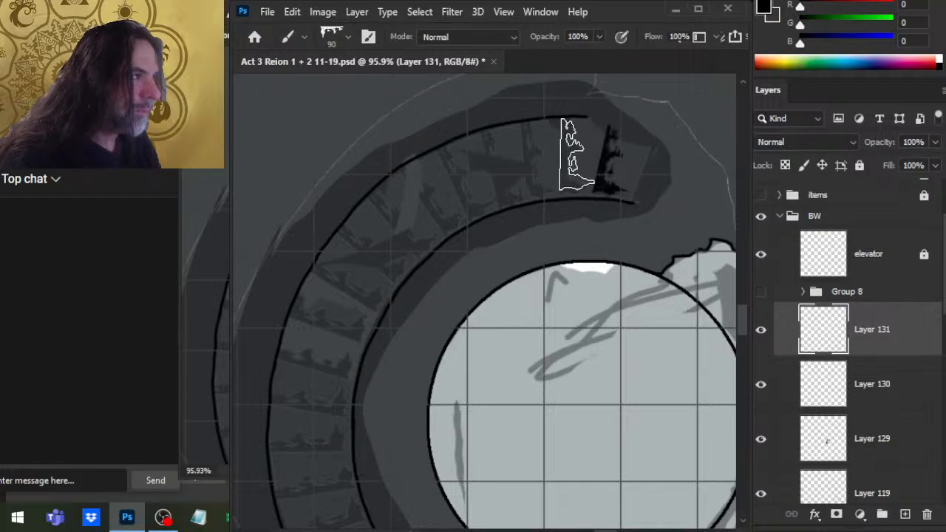
left_click(568, 154)
left_click(534, 157)
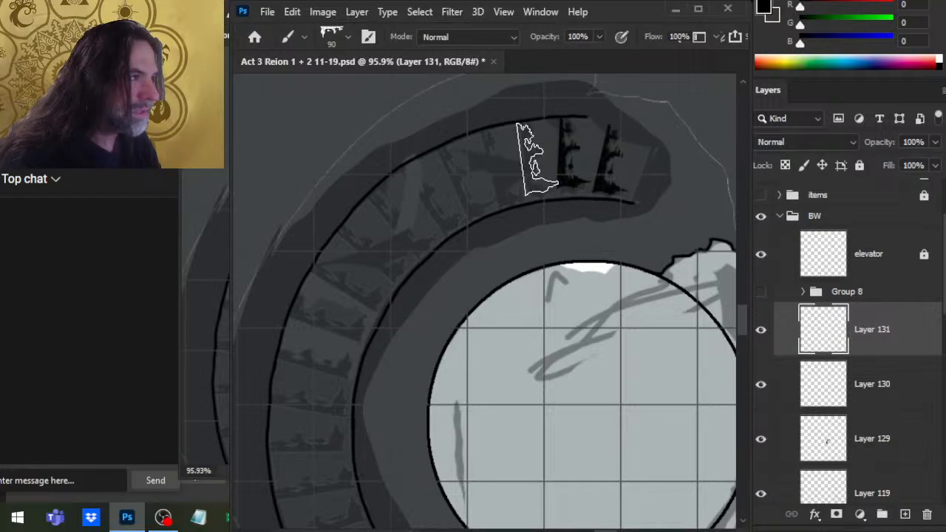
left_click(501, 167)
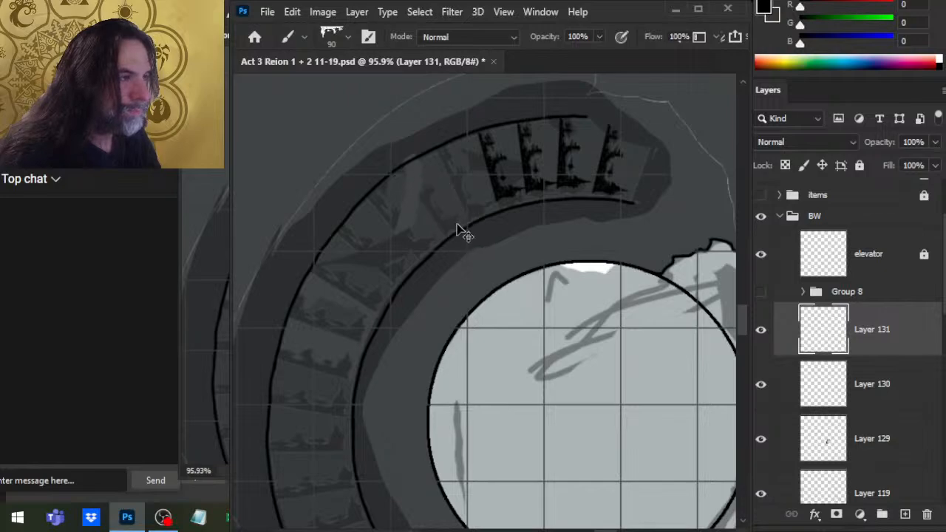
left_click(454, 176)
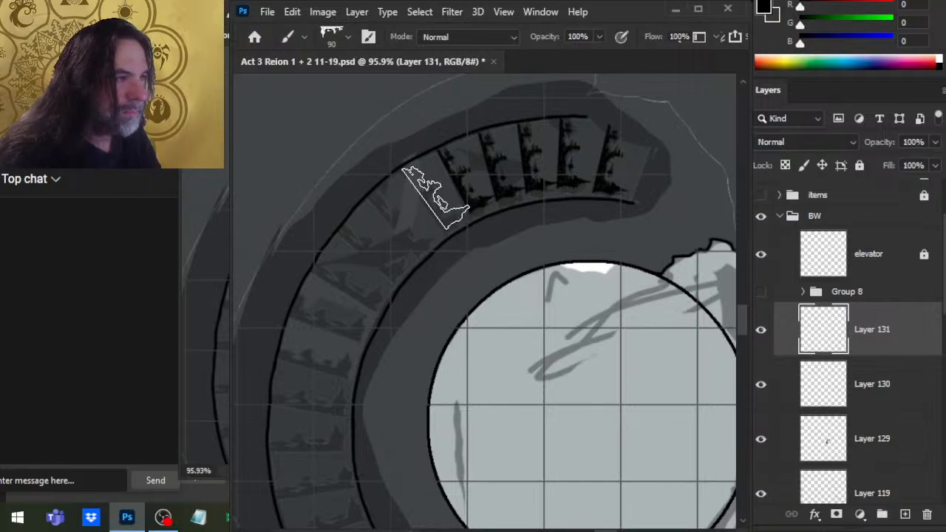
left_click(427, 196)
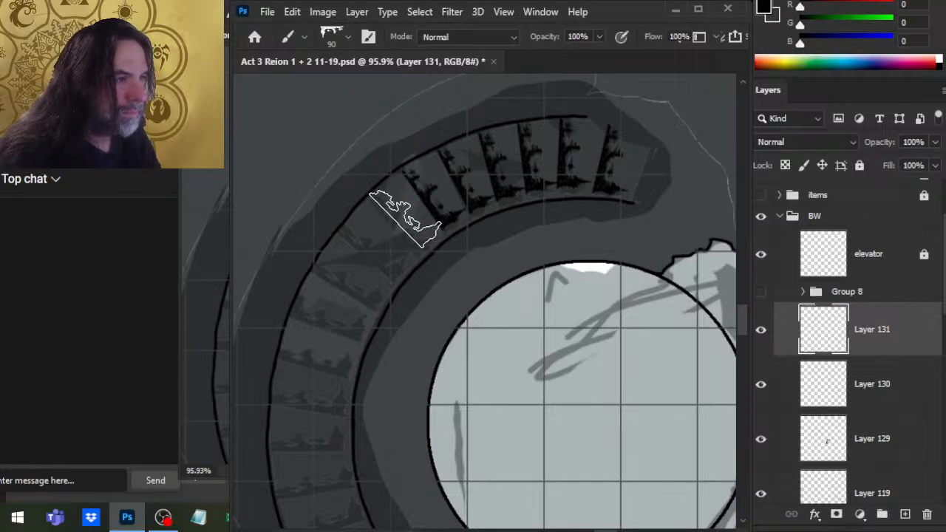
left_click(403, 221)
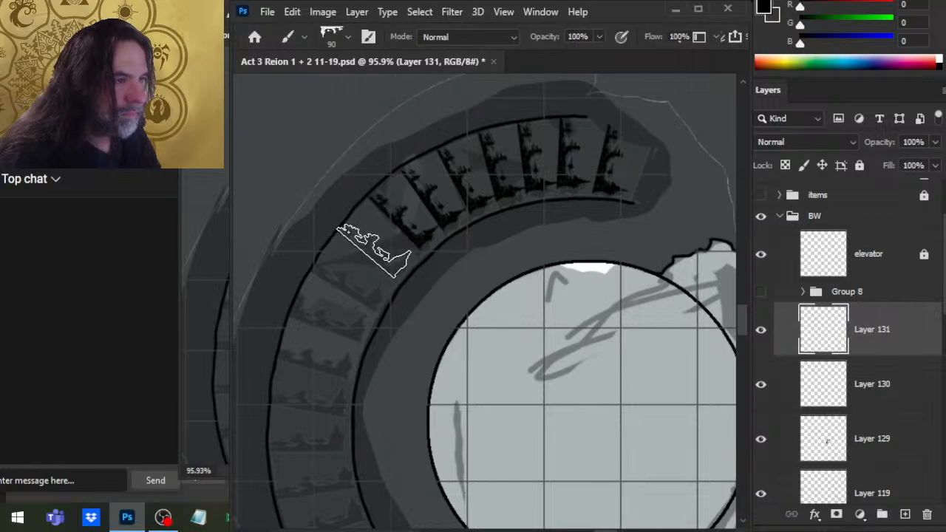
Try two more stair marks further down the curve and undo both
left_click(373, 242)
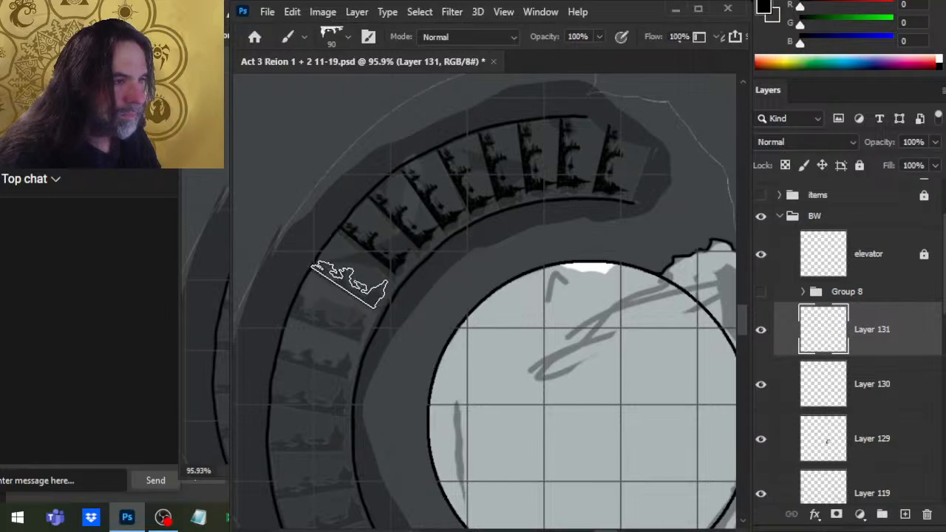
left_click(347, 286)
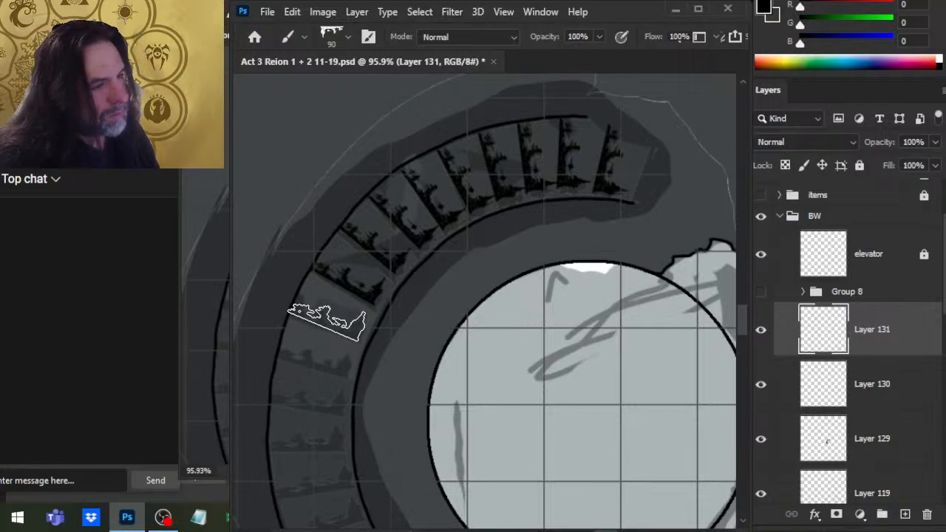
key("ctrl+z")
key("ctrl+z")
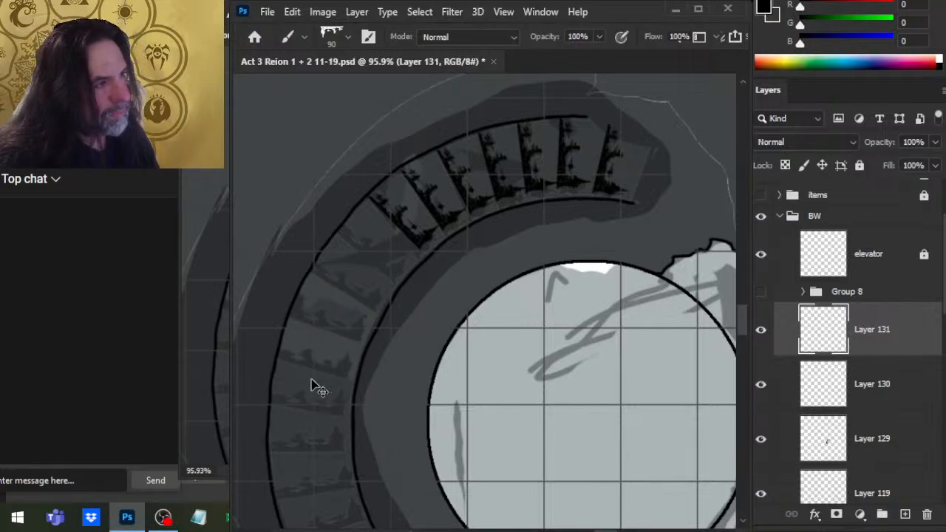
Lasso the first stair mark at the staircase's upper end, nudge it slightly upward between the edge lines and deselect it
key("l")
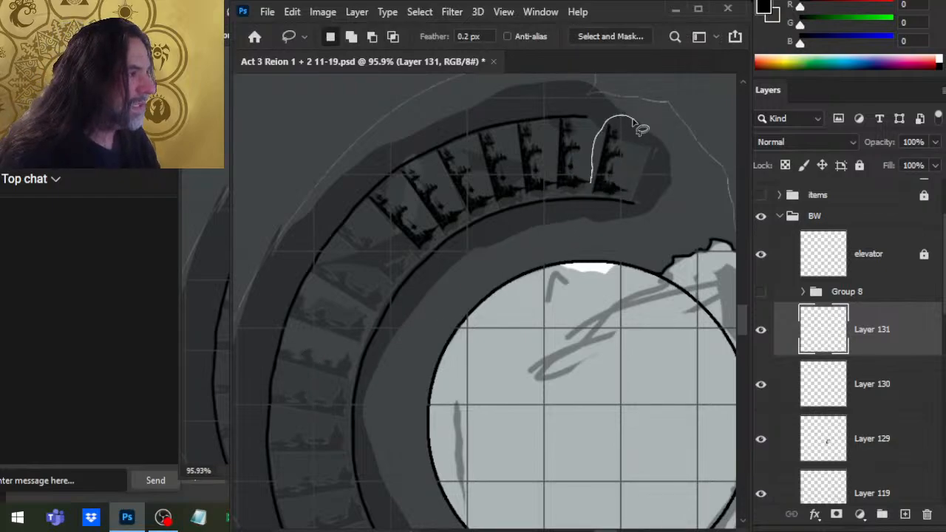
left_click_drag(642, 129, 627, 189)
key("v")
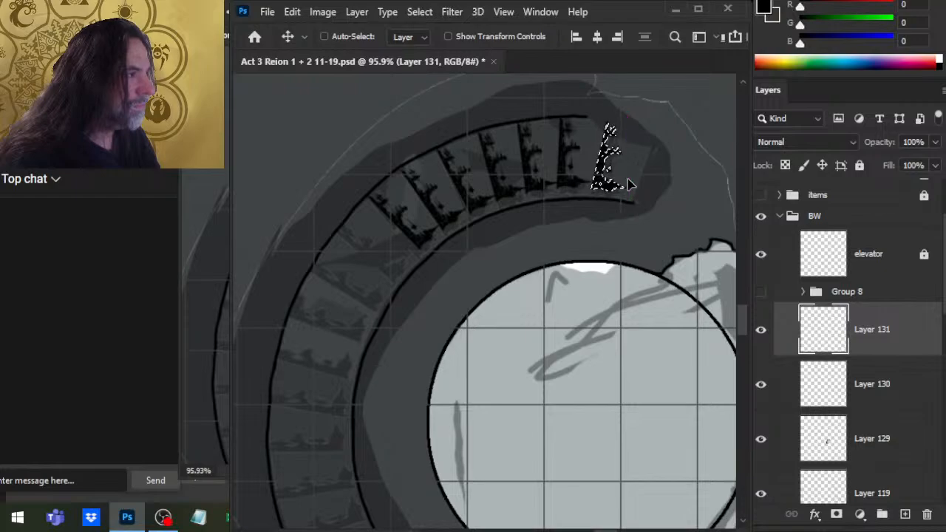
key("l")
key("ctrl+d")
Try more closely spaced stair marks down the curve after the seventh one and undo them
key("b")
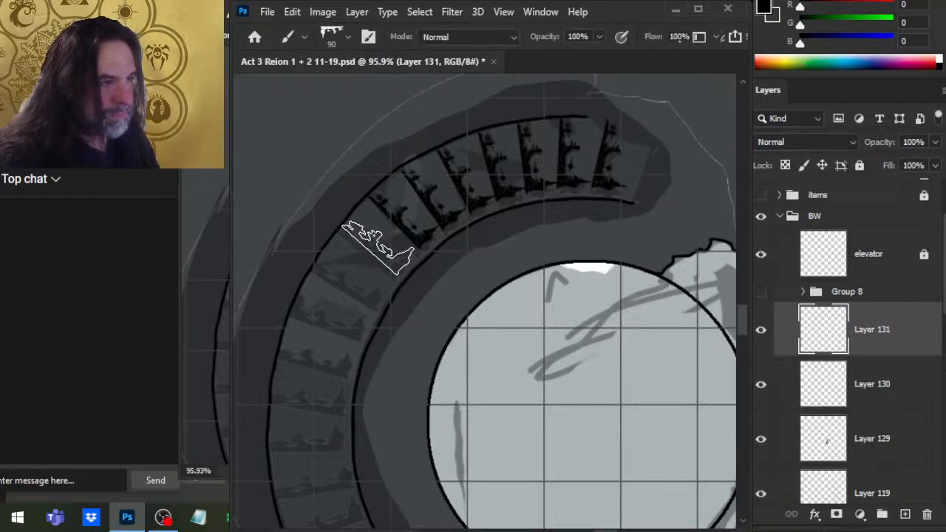
left_click(379, 248)
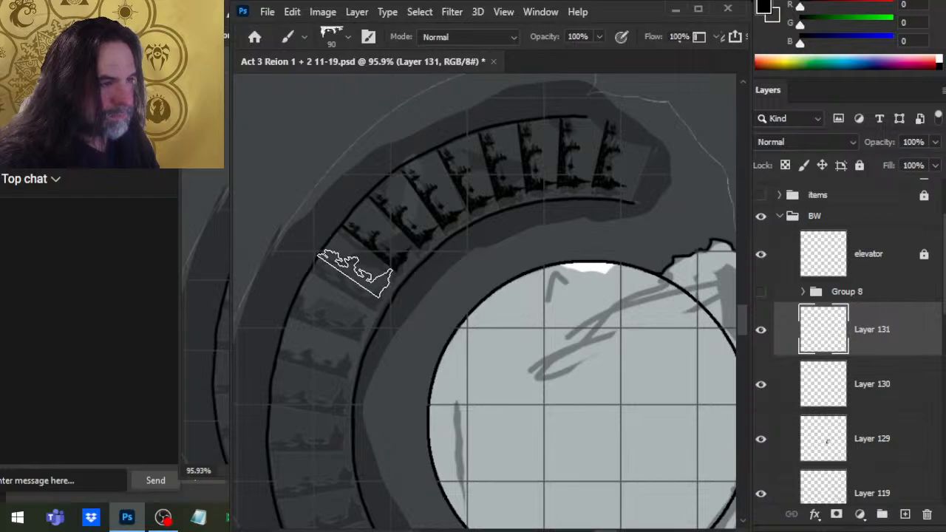
left_click(355, 274)
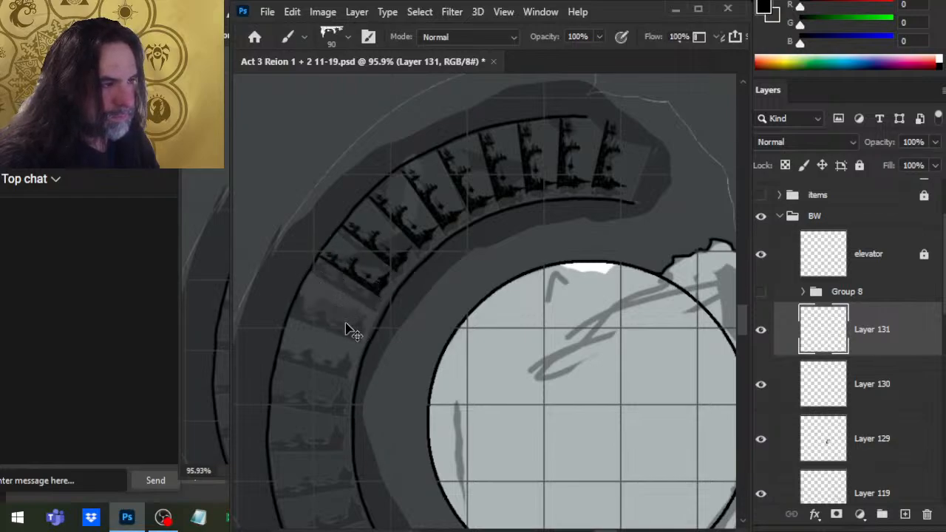
left_click(375, 246)
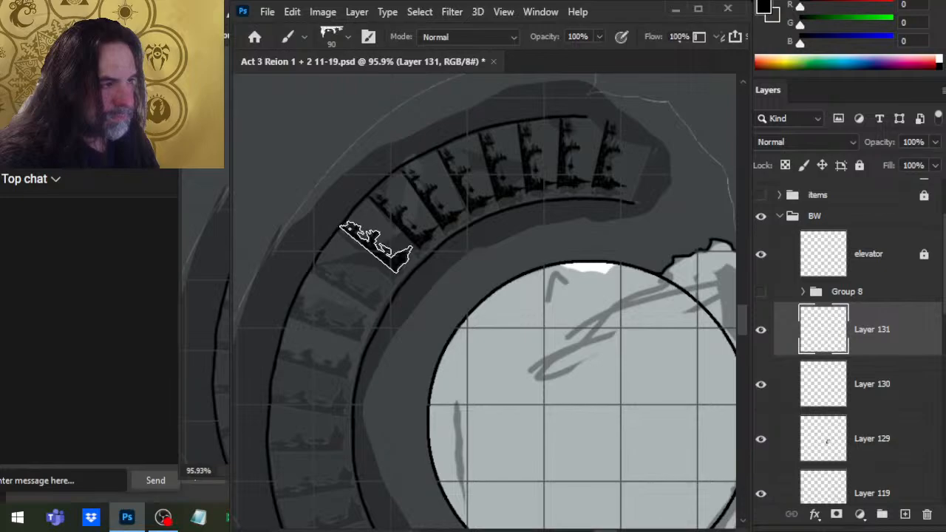
left_click(359, 274)
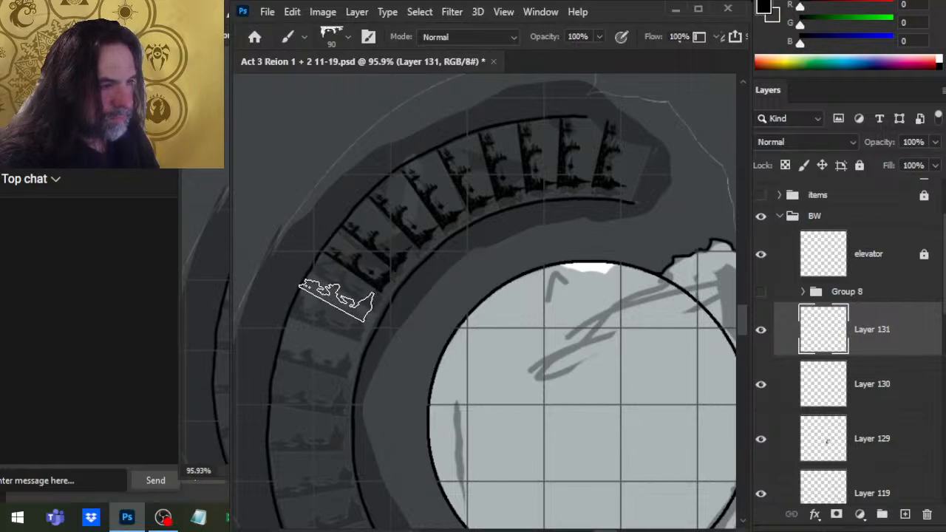
left_click(339, 296)
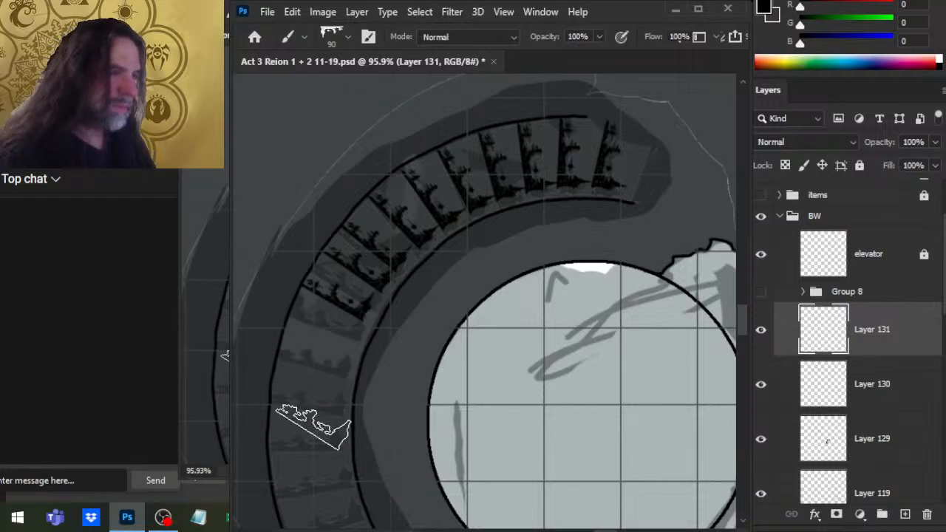
key("ctrl+z")
key("ctrl+z")
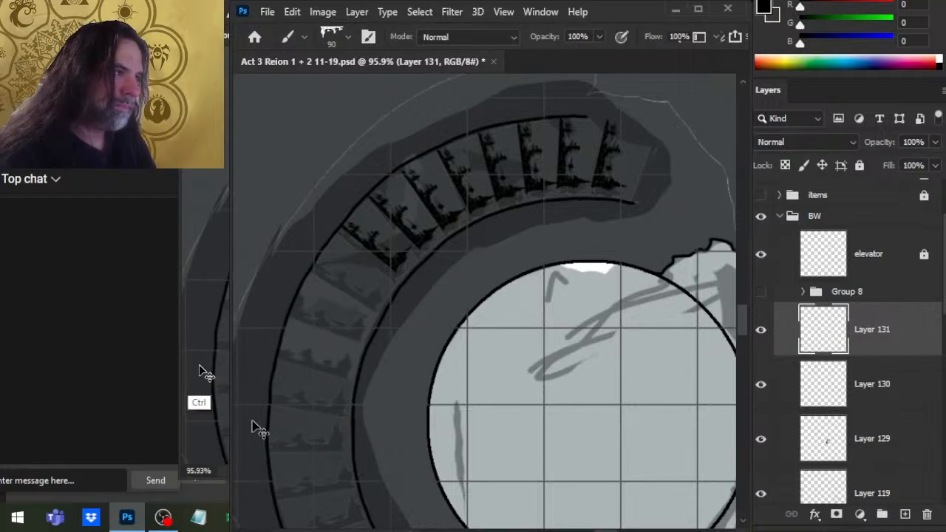
key("ctrl+z")
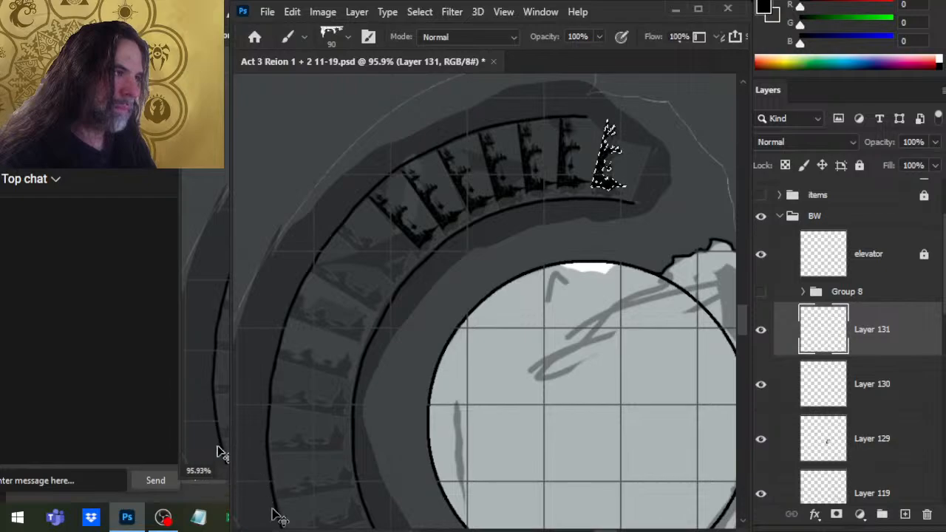
Erase the two lowest black stair marks, and lasso the next two up the curve, nudge them slightly into place and deselect them
key("e")
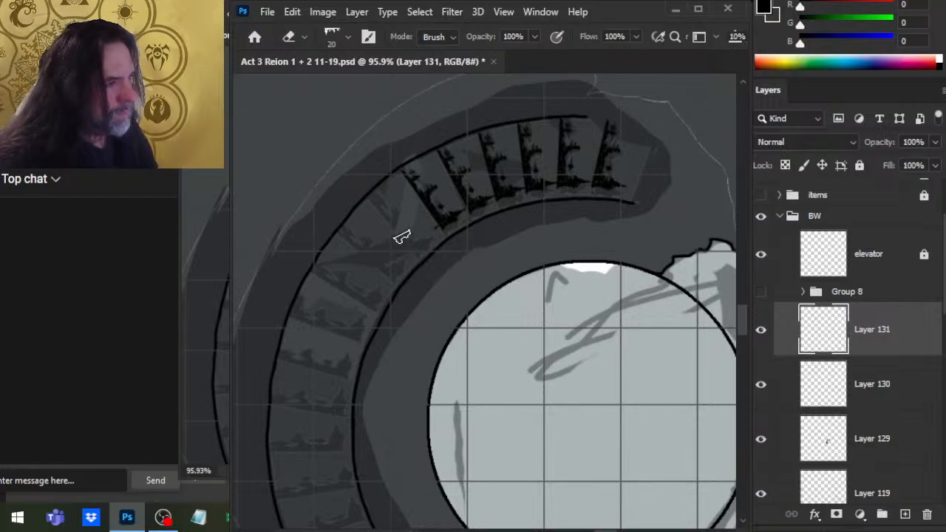
left_click_drag(403, 147, 443, 216)
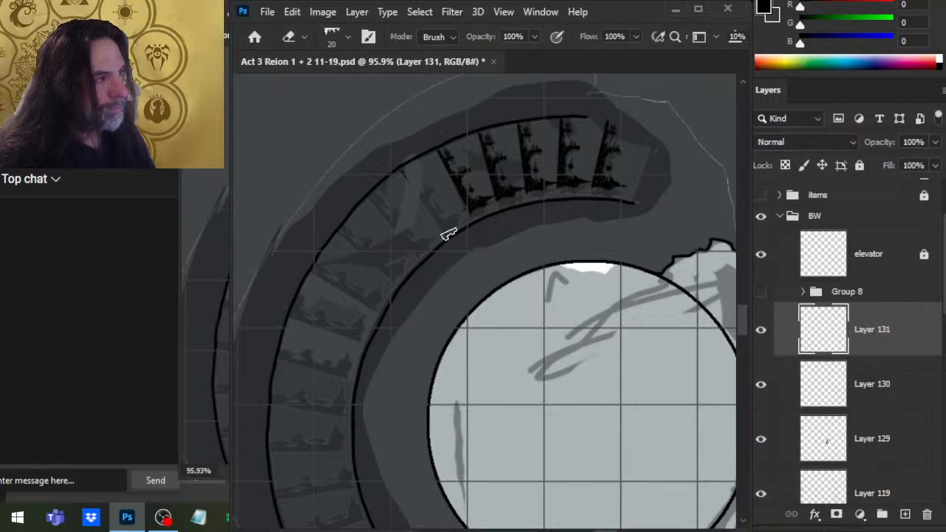
key("l")
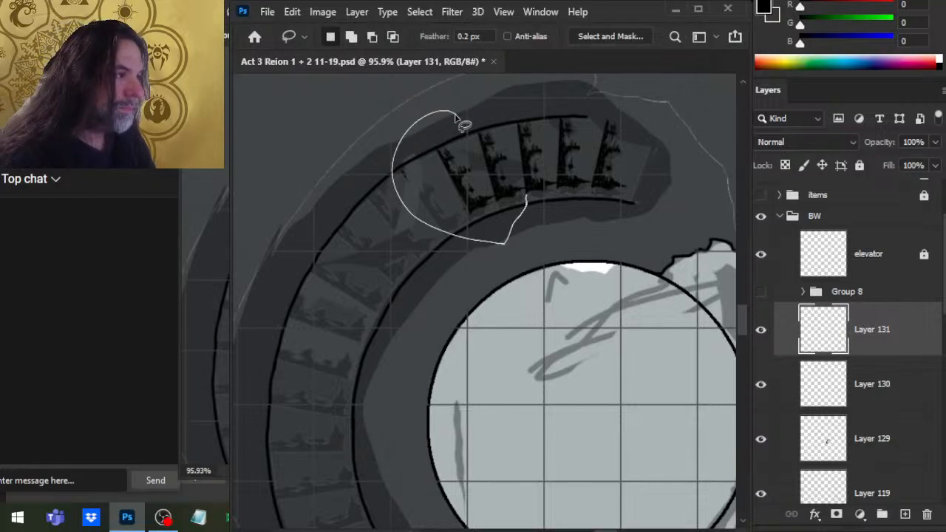
left_click_drag(456, 119, 473, 112)
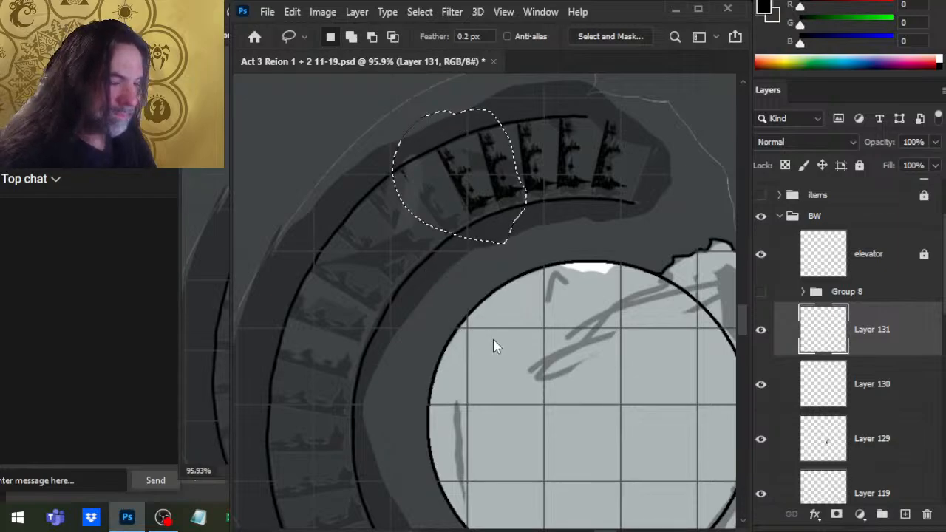
key("ctrl+t")
left_click_drag(359, 254, 360, 259)
key("Return")
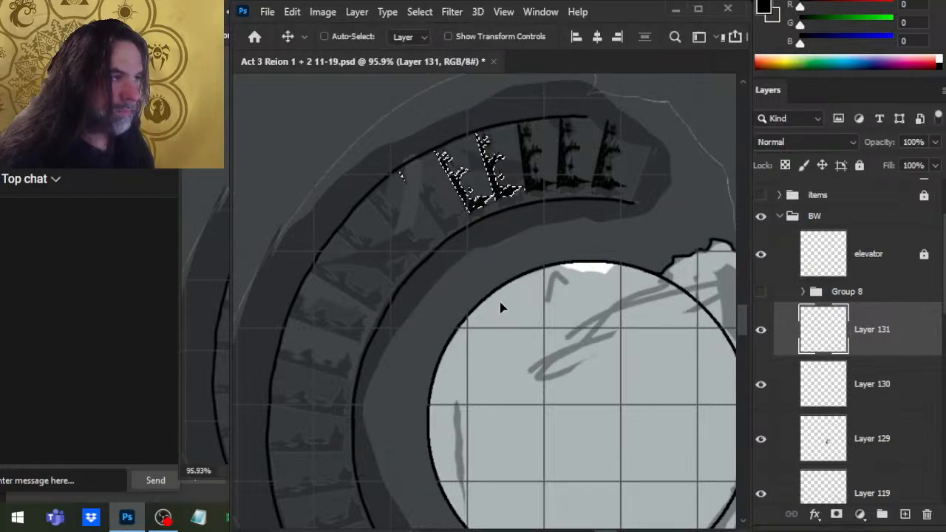
key("ctrl+d")
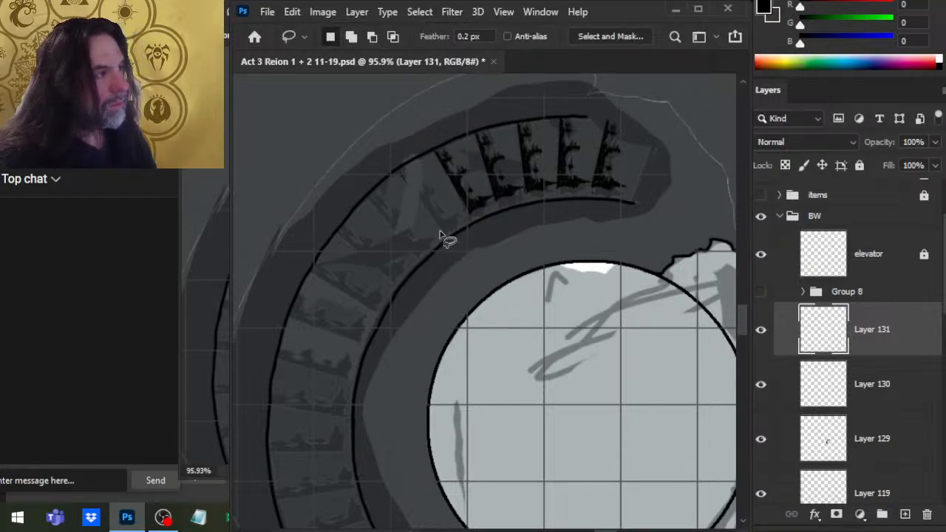
Copy the five remaining black stair marks onto a new layer, move the copy down the curve and clear the selection
mouse_move(370, 169)
left_mouse_down()
mouse_move(481, 104)
mouse_move(582, 332)
left_mouse_up()
key("ctrl+j")
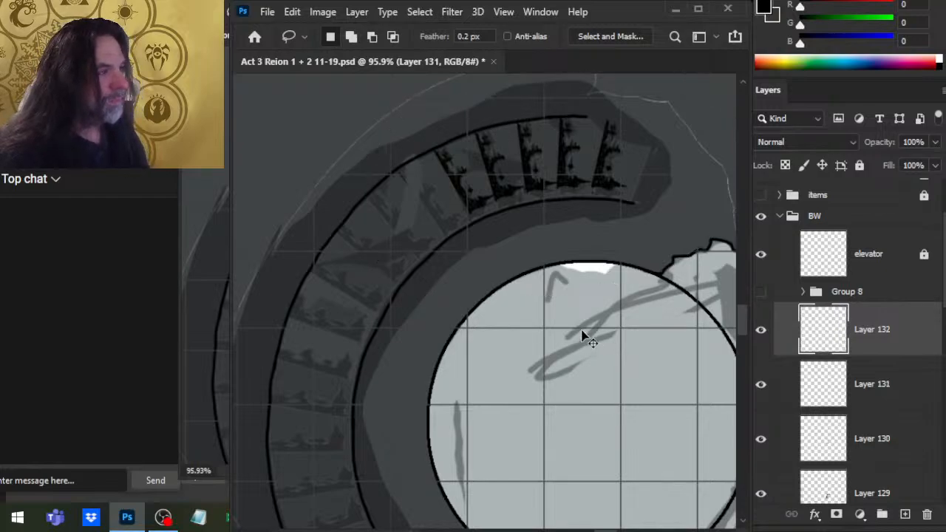
left_click_drag(596, 298, 604, 304)
left_click_drag(639, 207, 517, 266)
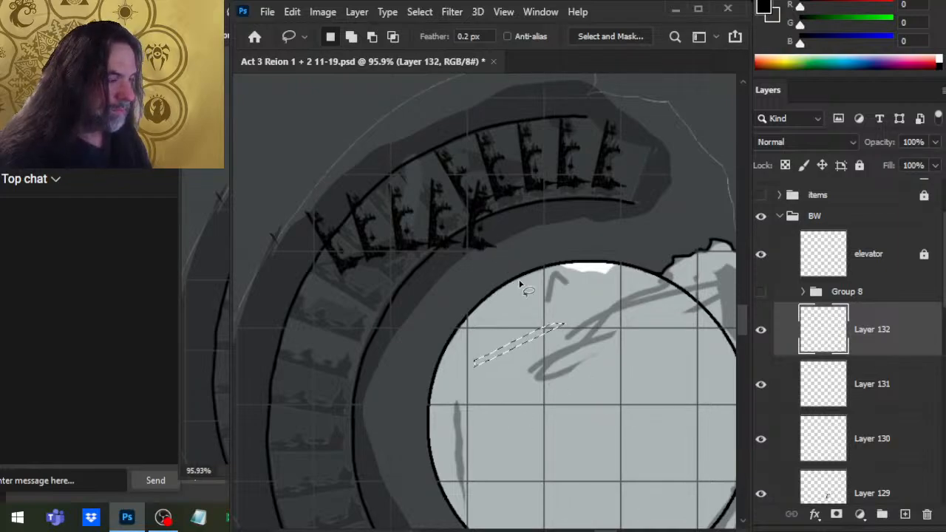
key("ctrl+d")
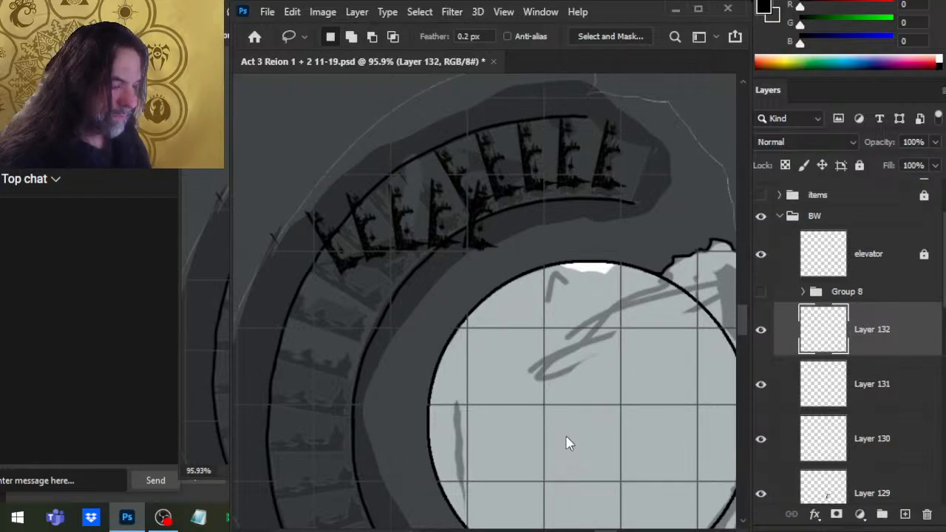
key("ctrl+t")
key("Escape")
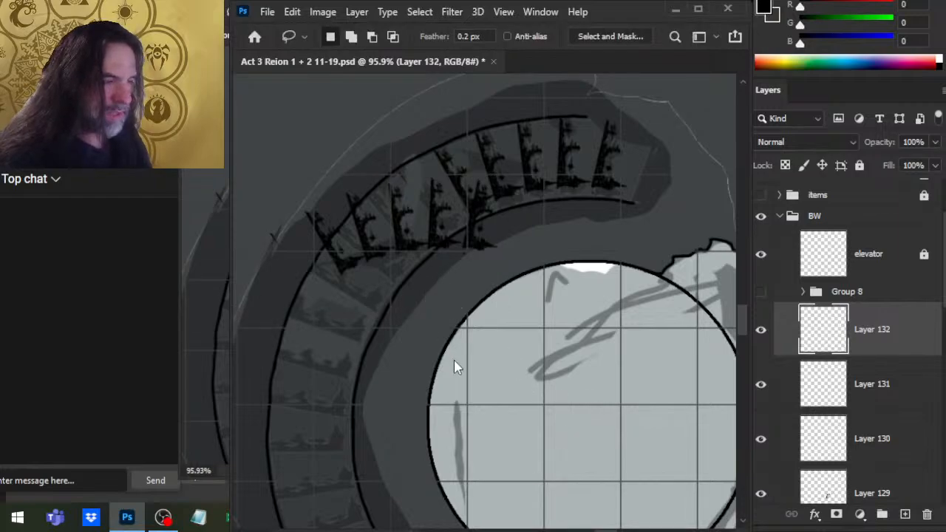
Rotate the copied stair marks to -40.80 degrees and position them between the edge lines, continuing the row down the curve
key("ctrl+t")
left_click_drag(471, 349, 446, 237)
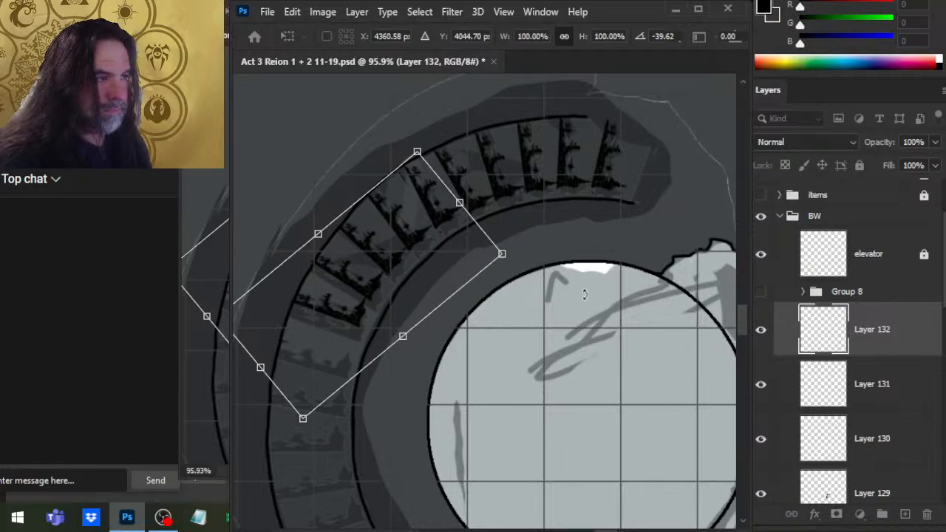
left_click_drag(513, 254, 512, 246)
left_click_drag(426, 255, 433, 260)
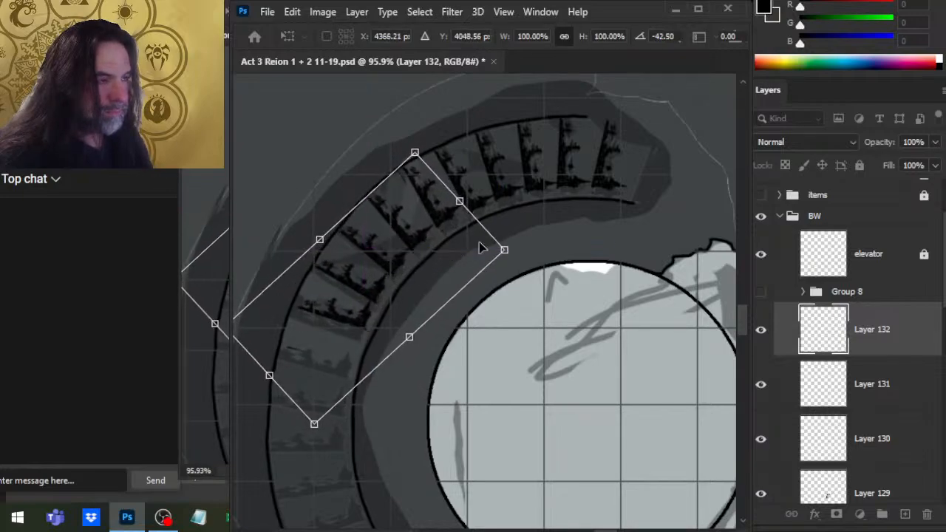
mouse_move(553, 197)
left_mouse_down()
mouse_move(564, 202)
mouse_move(545, 212)
left_mouse_up()
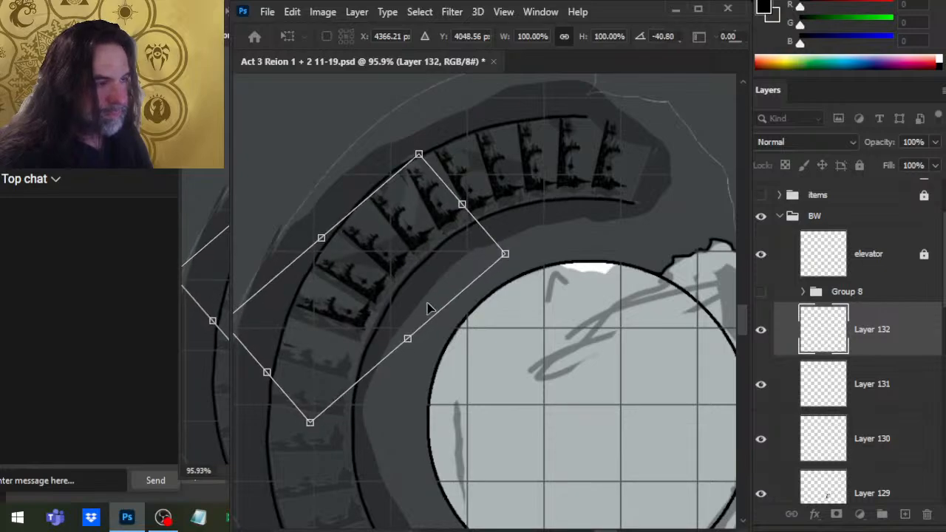
key("Return")
Nudge the stair marks on Layer 132 in small steps to even out their spacing between the edge lines
key("v")
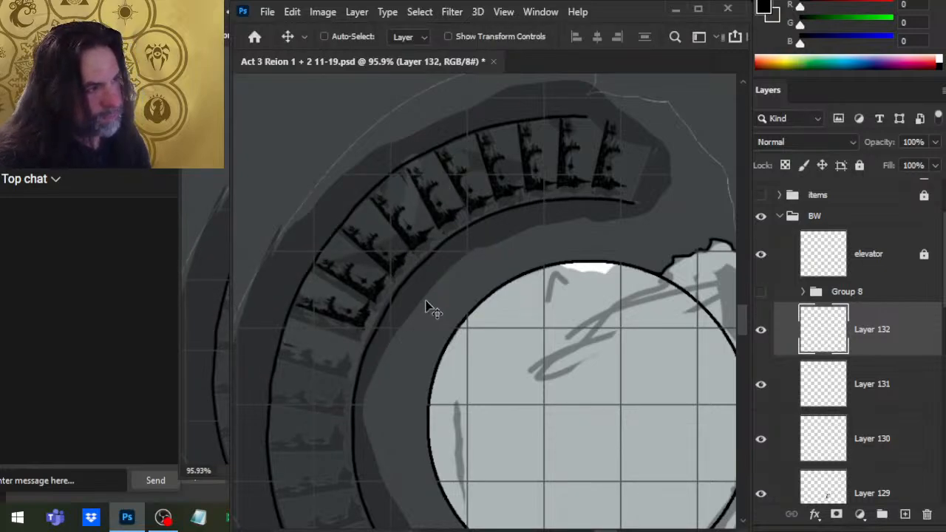
key("Left")
key("Left")
key("Left")
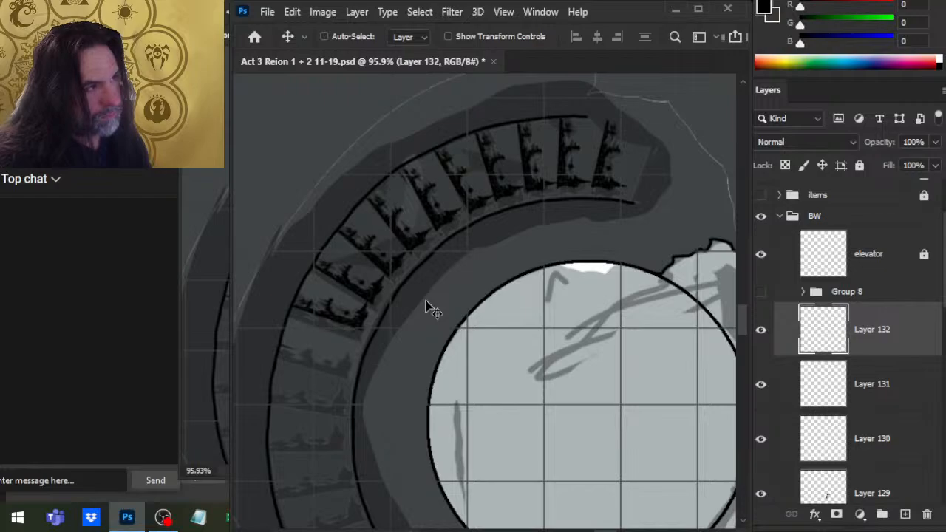
key("Up")
key("Up")
key("Right")
key("Right")
key("Right")
key("Right")
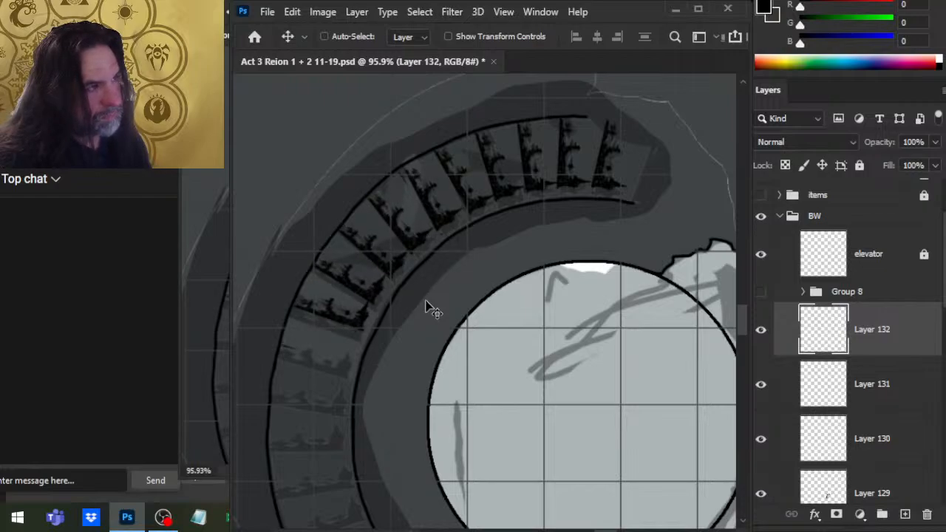
On Layer 131, lasso the lowest stair mark, adjust its placement slightly with Free Transform and deselect it
left_click(835, 392)
key("l")
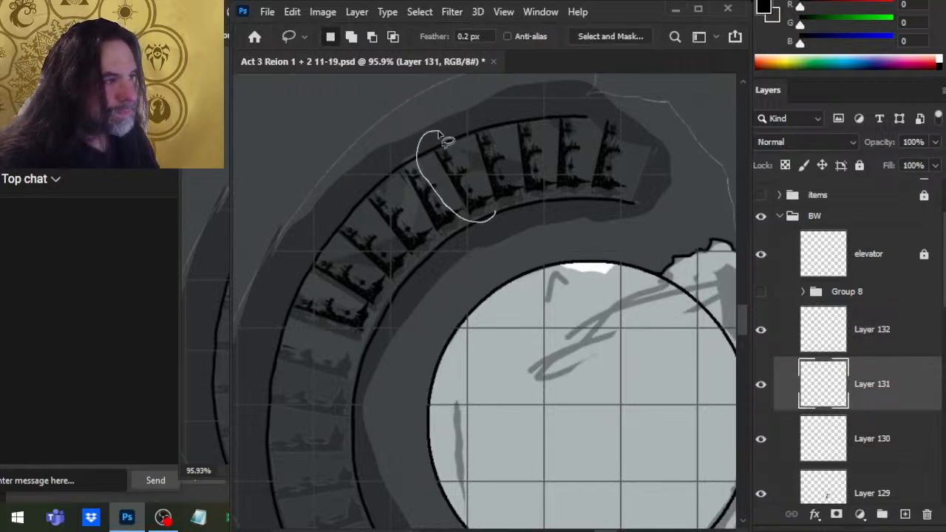
left_click_drag(446, 140, 438, 143)
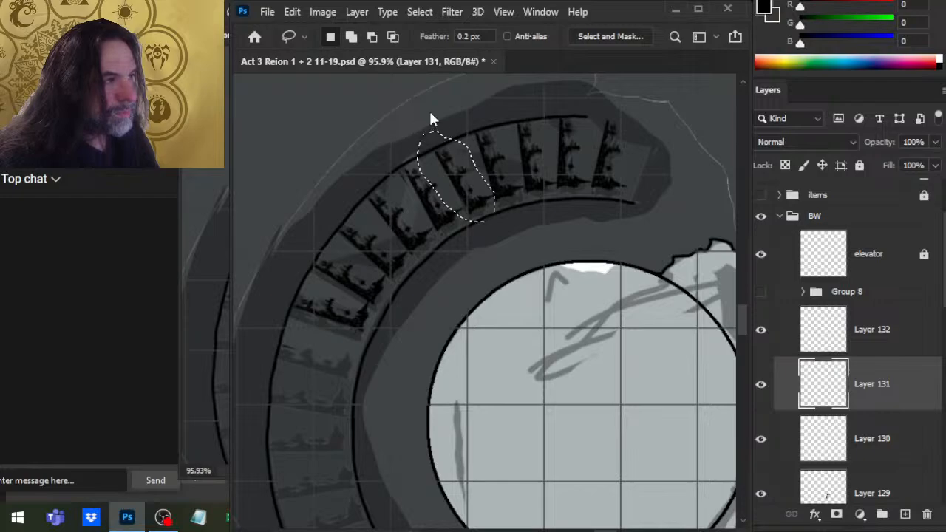
key("ctrl+t")
left_click_drag(555, 256, 545, 250)
key("Return")
key("ctrl+d")
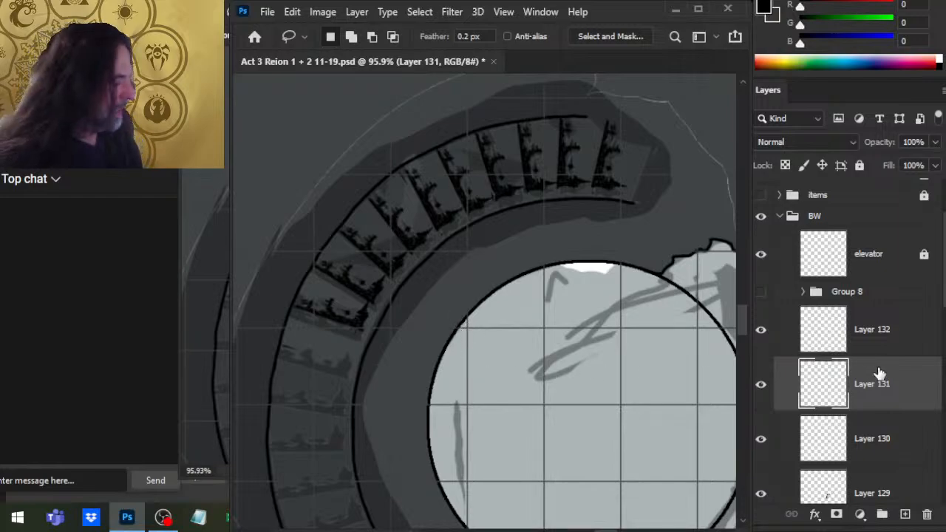
On Layer 132, shift the marks slightly, then lasso the lowest stair mark, rotate it about 3 degrees and deselect it
left_click(883, 344)
key("v")
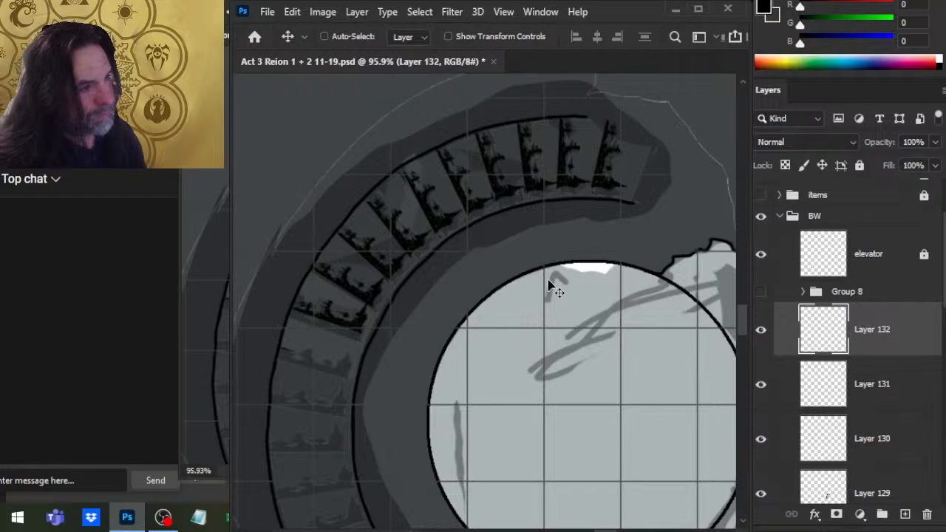
key("l")
mouse_move(299, 355)
left_mouse_down()
mouse_move(386, 338)
mouse_move(388, 319)
mouse_move(375, 304)
mouse_move(324, 289)
left_mouse_up()
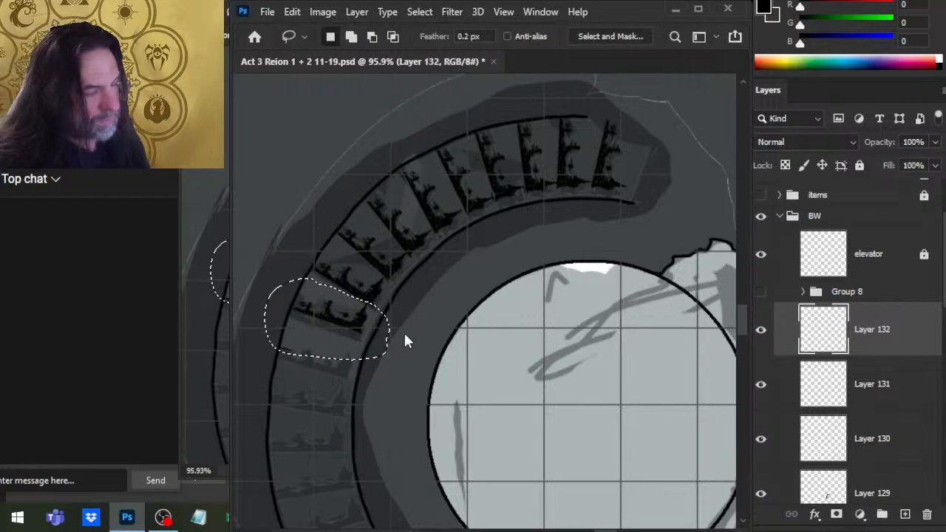
key("ctrl+t")
left_click_drag(443, 346, 445, 347)
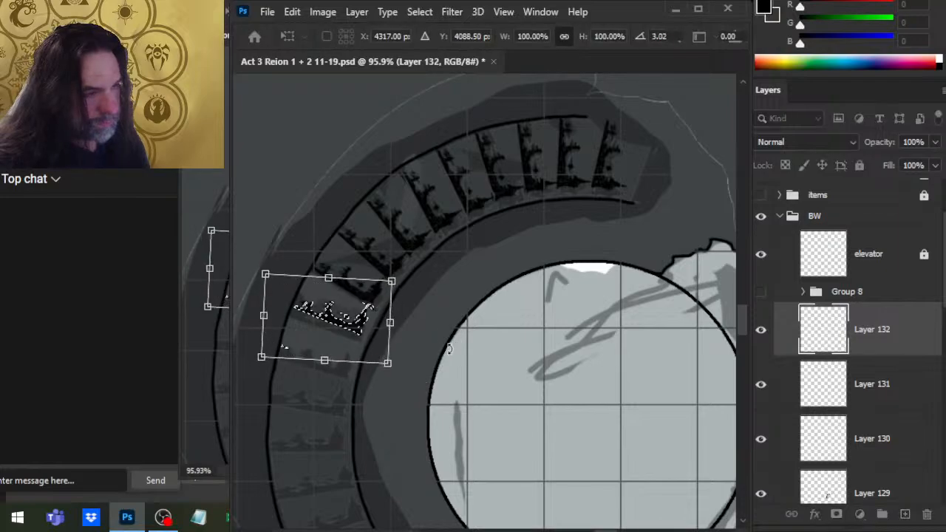
key("Return")
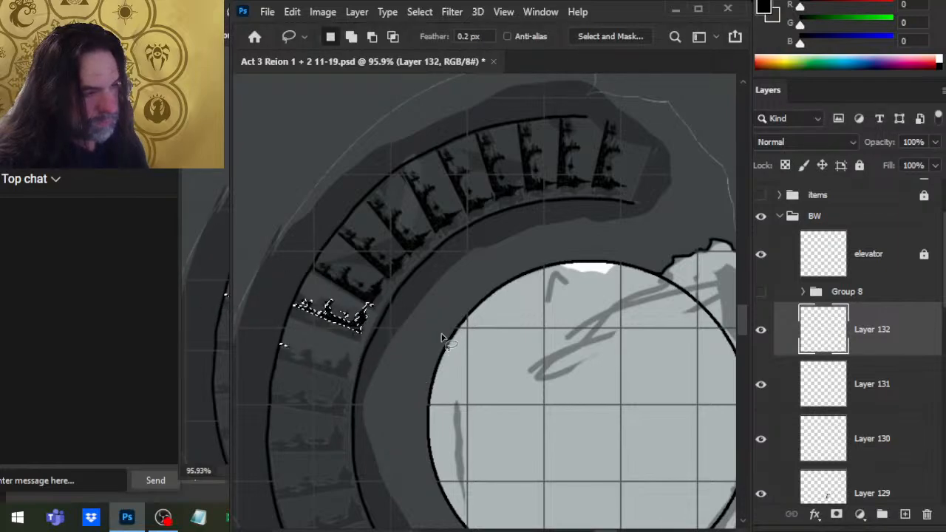
key("ctrl+d")
Merge Layer 132 into Layer 131 and duplicate the merged layer of stair marks
key("e")
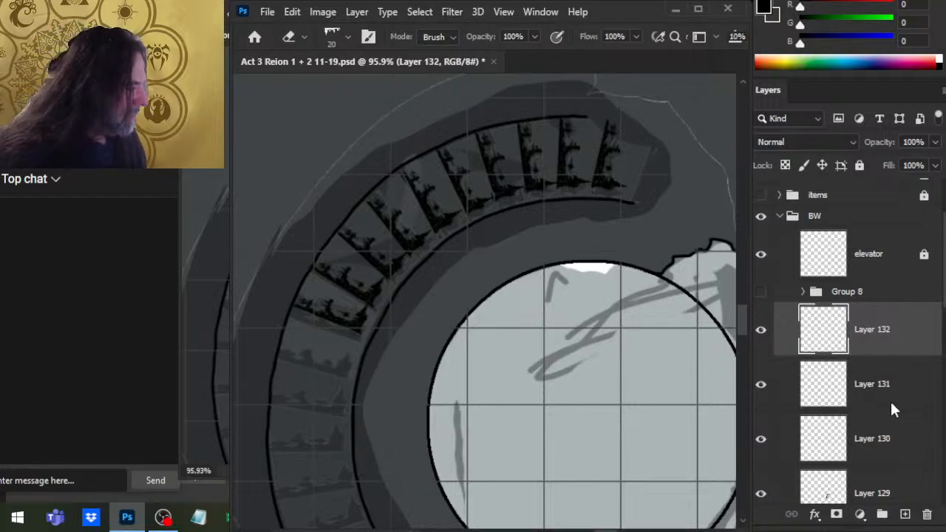
key("Delete")
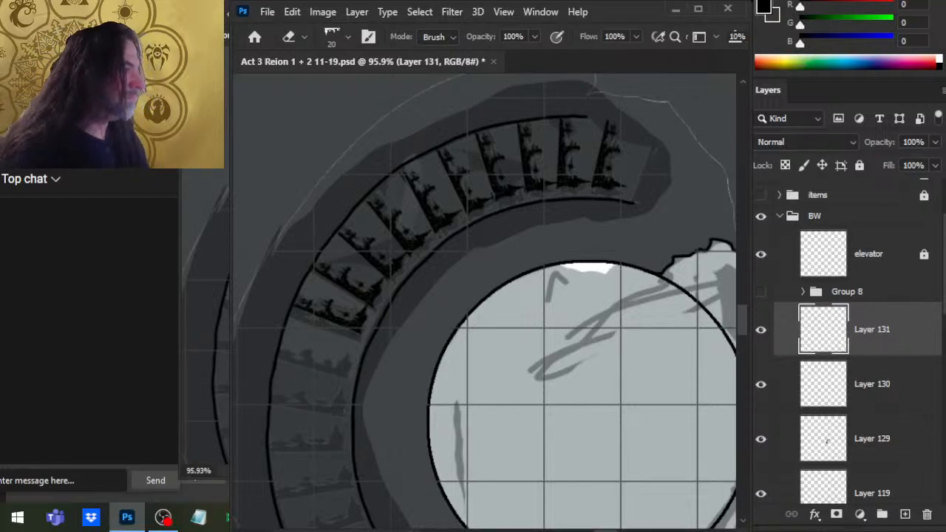
key("ctrl+j")
Move the duplicated stair marks down the staircase and rotate them to -79.33 degrees to follow the lower curve
left_click_drag(453, 408, 569, 311)
key("v")
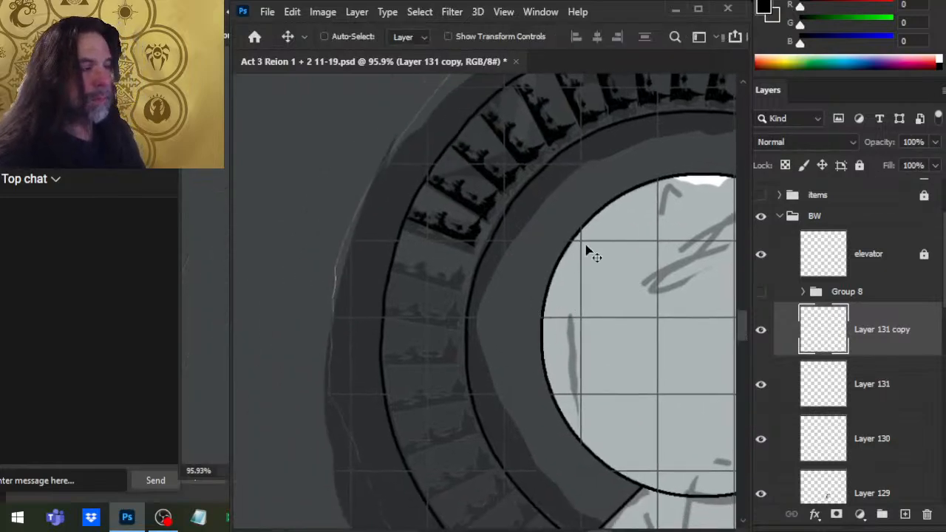
left_click_drag(588, 240, 477, 456)
key("l")
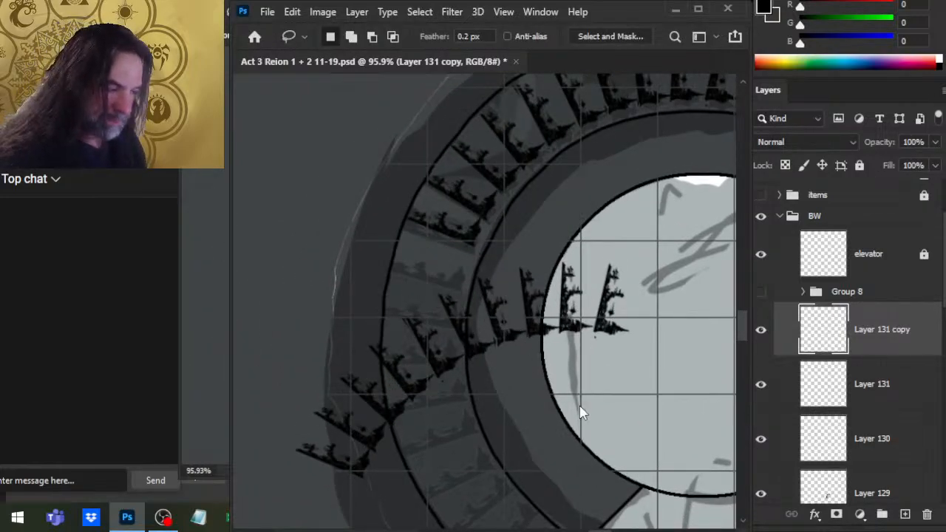
key("ctrl+t")
left_click_drag(614, 294, 446, 275)
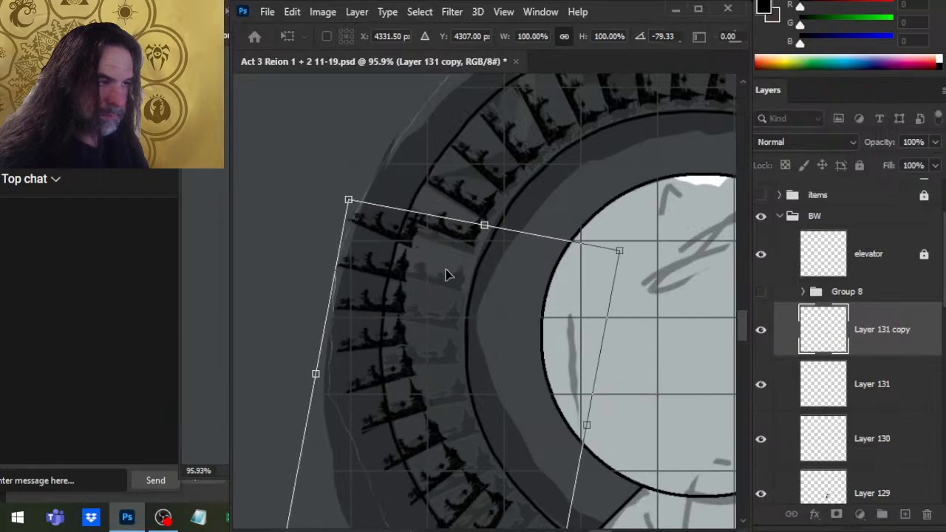
left_click_drag(496, 399, 526, 406)
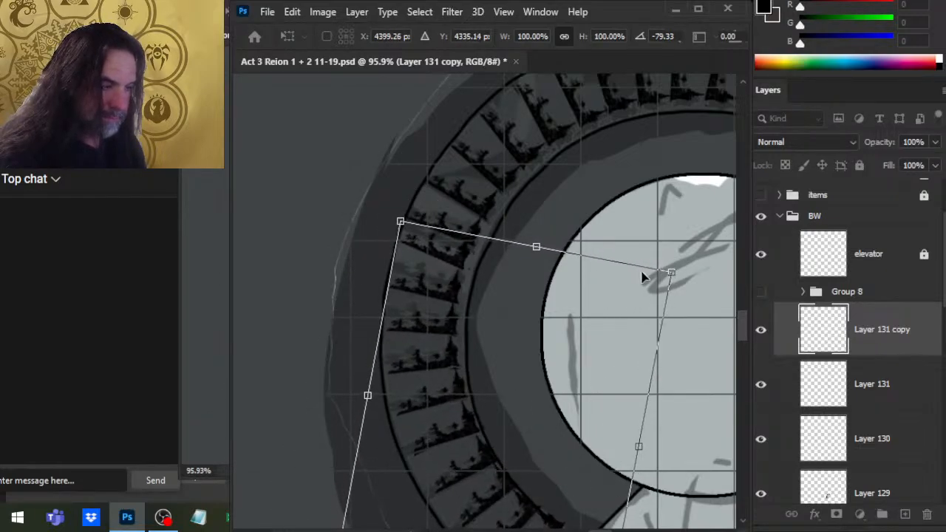
Fine-tune the duplicated stair marks to a rotation of -77.08 degrees and fit them between the lower edge lines
mouse_move(646, 274)
left_mouse_down()
mouse_move(658, 285)
mouse_move(631, 281)
left_mouse_up()
mouse_move(563, 208)
left_mouse_down()
mouse_move(592, 219)
mouse_move(575, 212)
left_mouse_up()
left_click_drag(539, 412, 538, 417)
left_click_drag(596, 251, 584, 255)
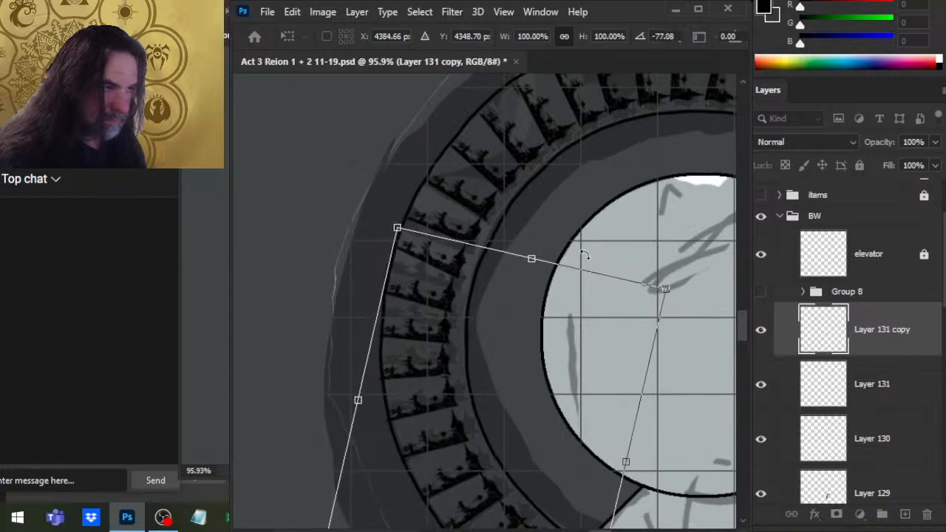
left_click_drag(537, 374, 541, 372)
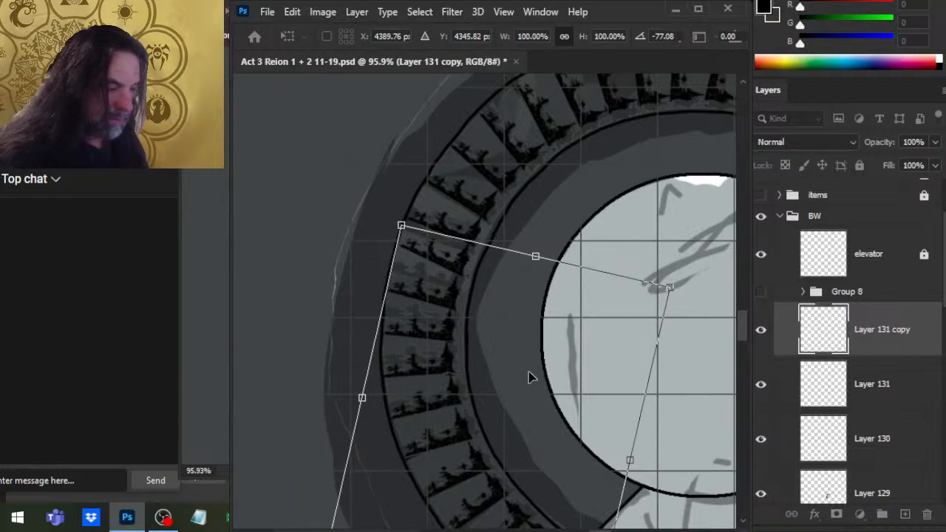
key("Return")
key("l")
Try one more stair mark at the staircase's lower end beside the diagonal wall line and remove it
scroll(549, 270, "down", 5)
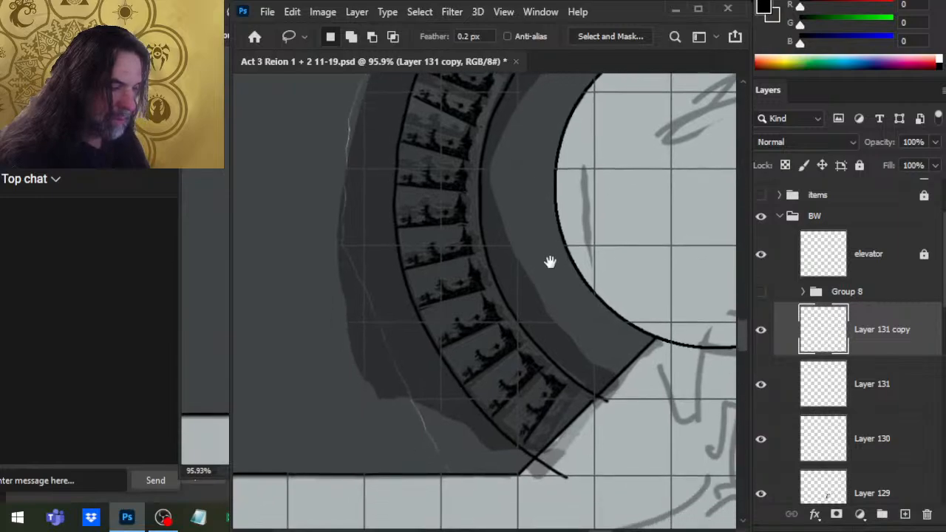
key("b")
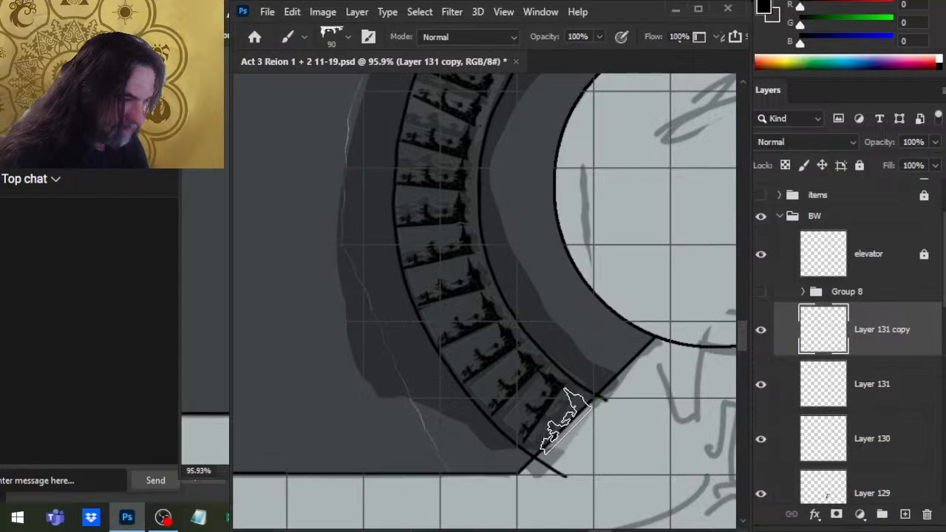
left_click(565, 420)
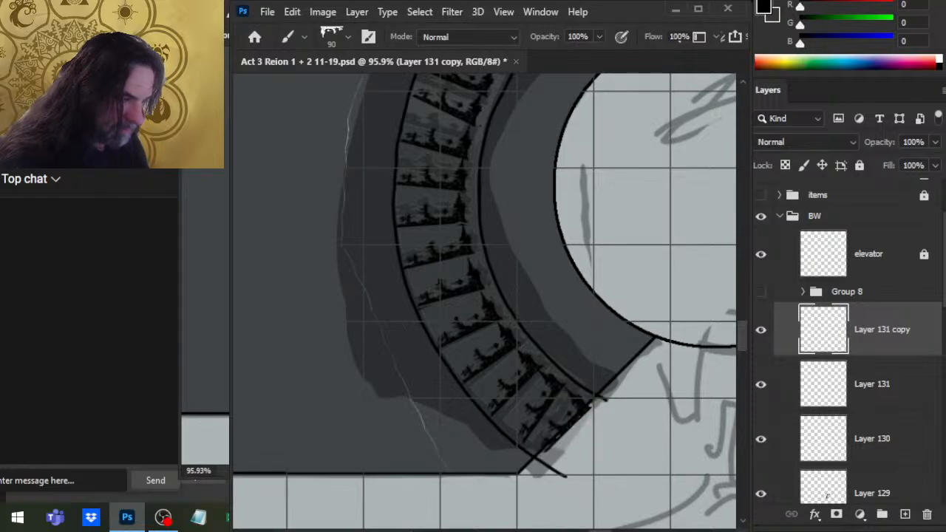
key("e")
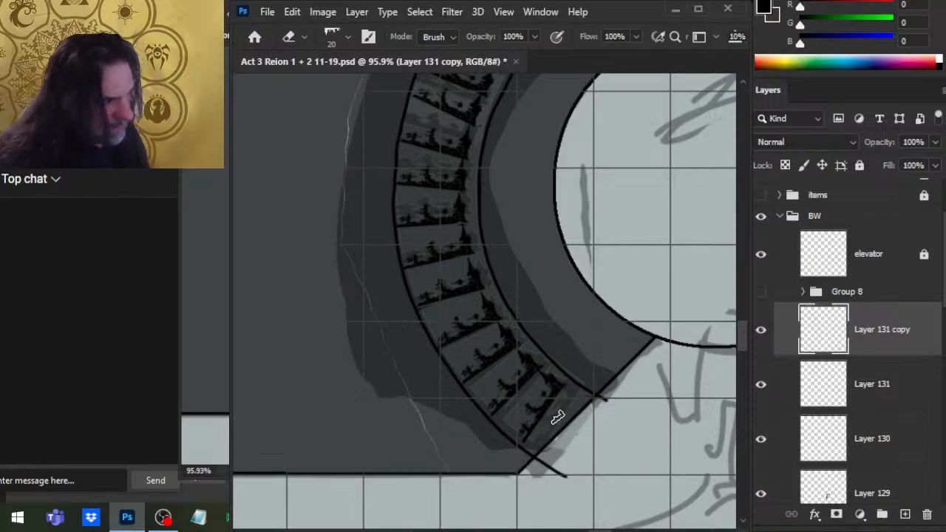
Rotate the lowest stair mark by about 4.44 degrees so it fits between the edge lines beside the diagonal wall
key("l")
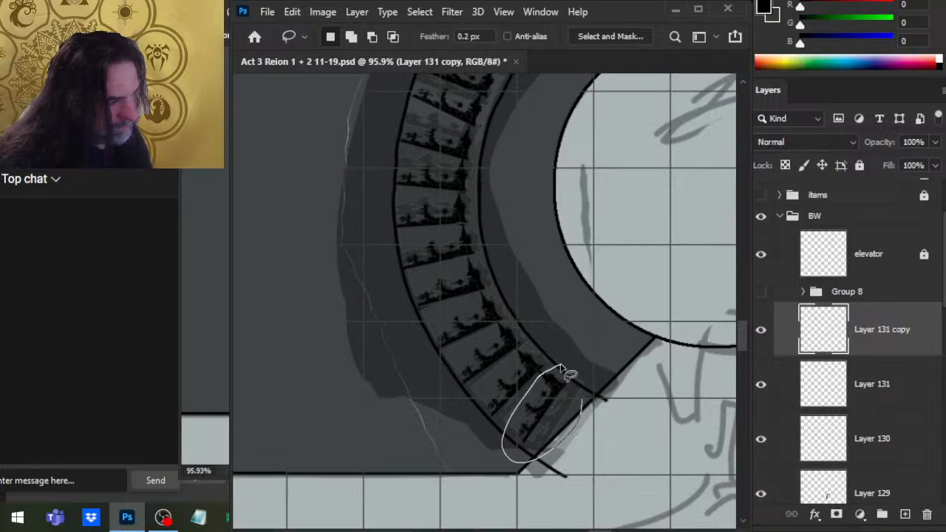
left_click_drag(569, 375, 567, 373)
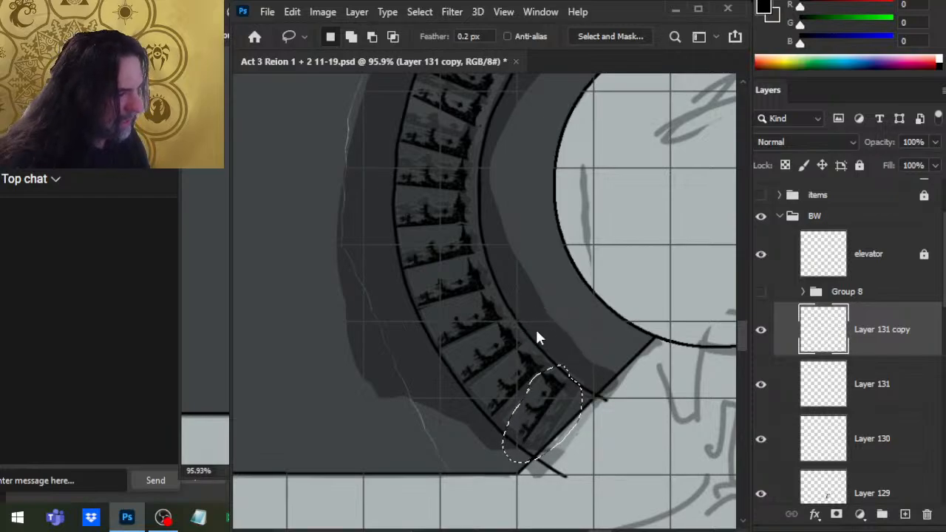
key("ctrl+t")
left_click_drag(608, 250, 603, 247)
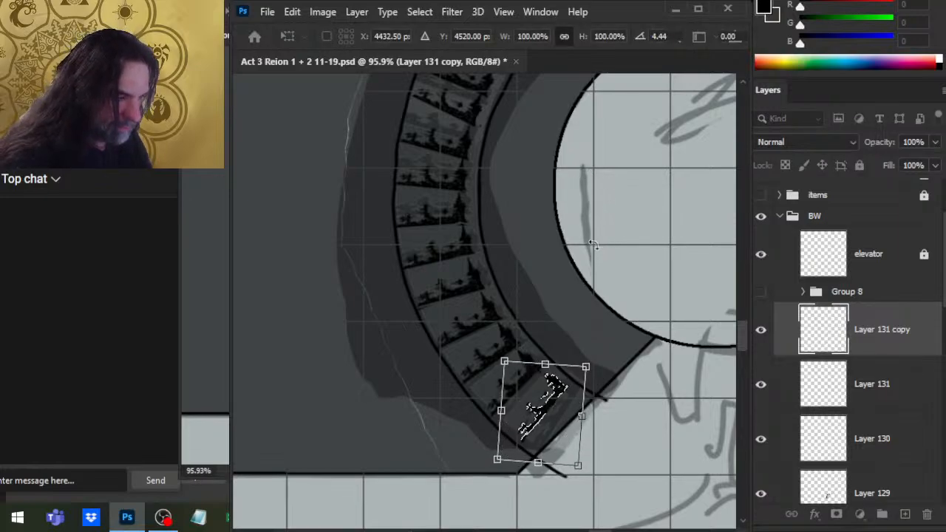
key("Return")
key("v")
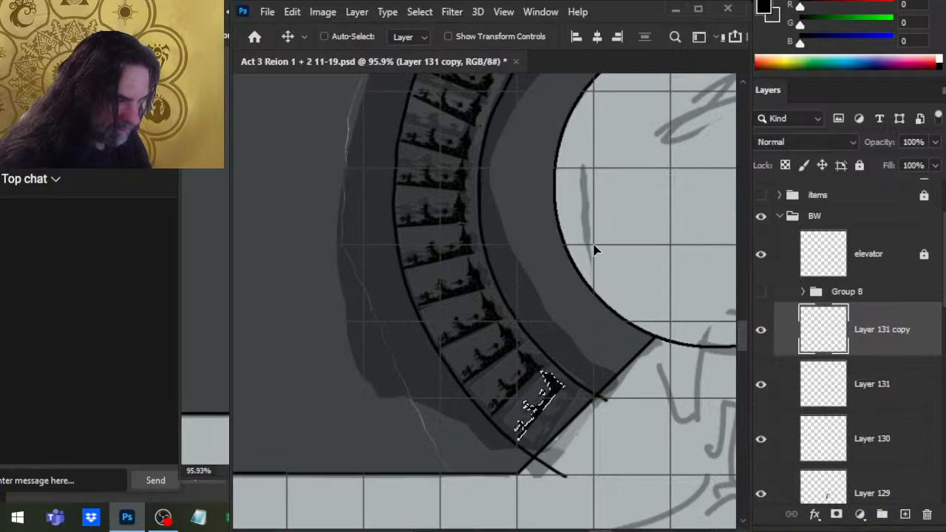
key("l")
key("ctrl+d")
Merge Layer 131 copy, Layer 131 and Layer 130 into a single staircase layer
key("z")
left_click_drag(596, 318, 539, 321)
left_click_drag(638, 272, 559, 312)
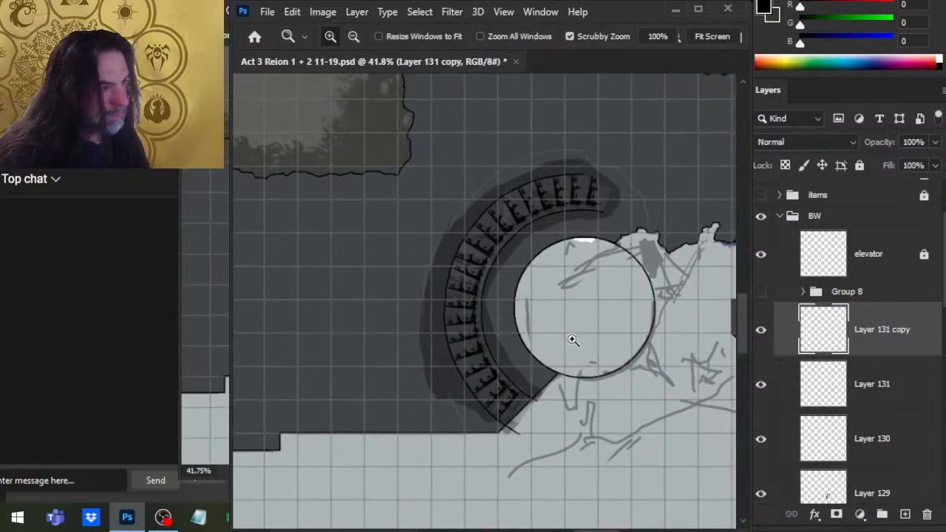
left_click(882, 444, "shift")
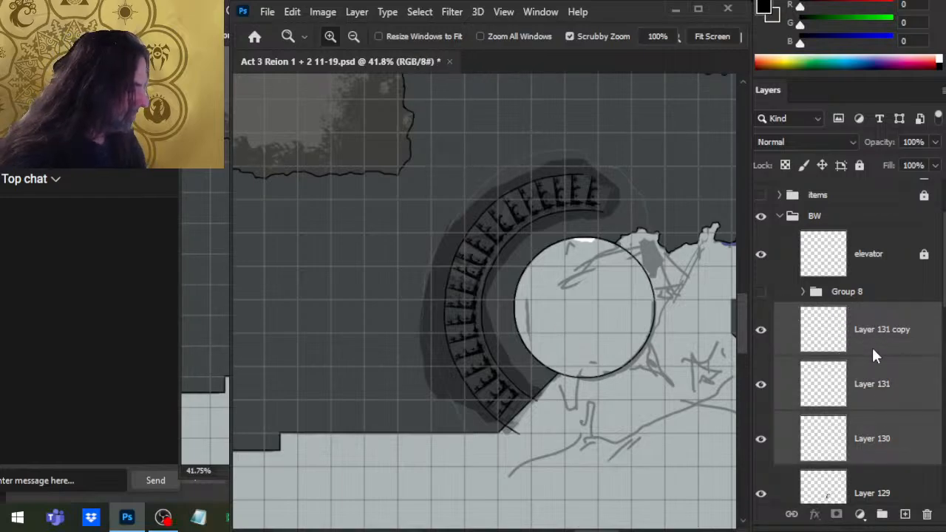
key("ctrl+e")
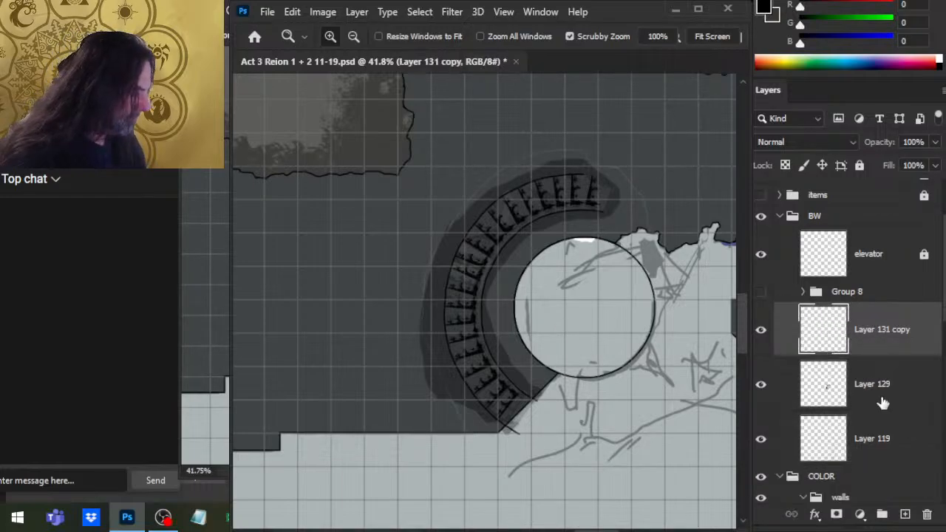
Shift the merged staircase slightly toward the circular room and compare it with the faded original on Layer 129
left_click(763, 332)
left_click(763, 331)
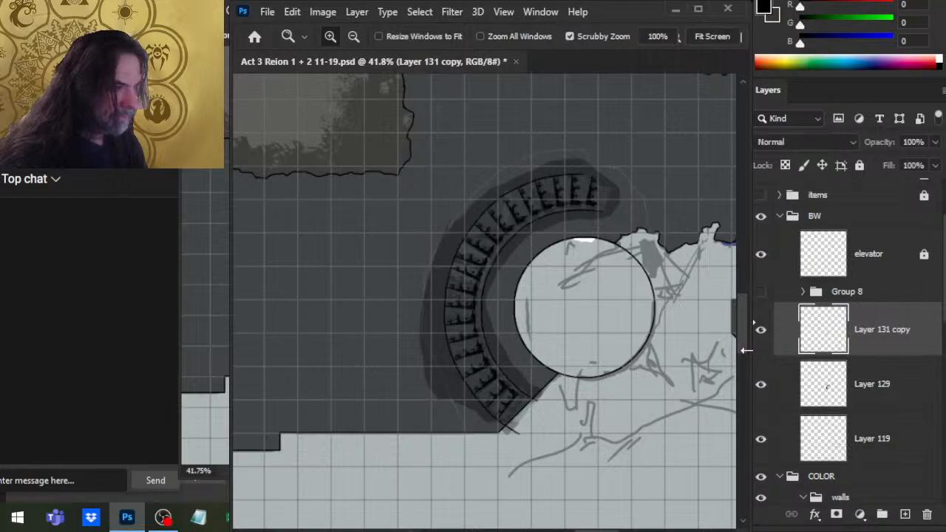
key("v")
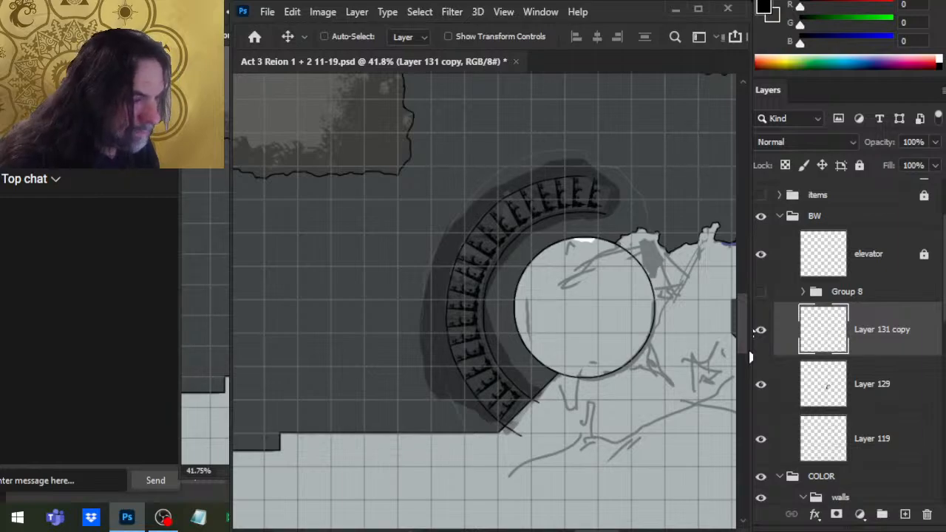
key("l")
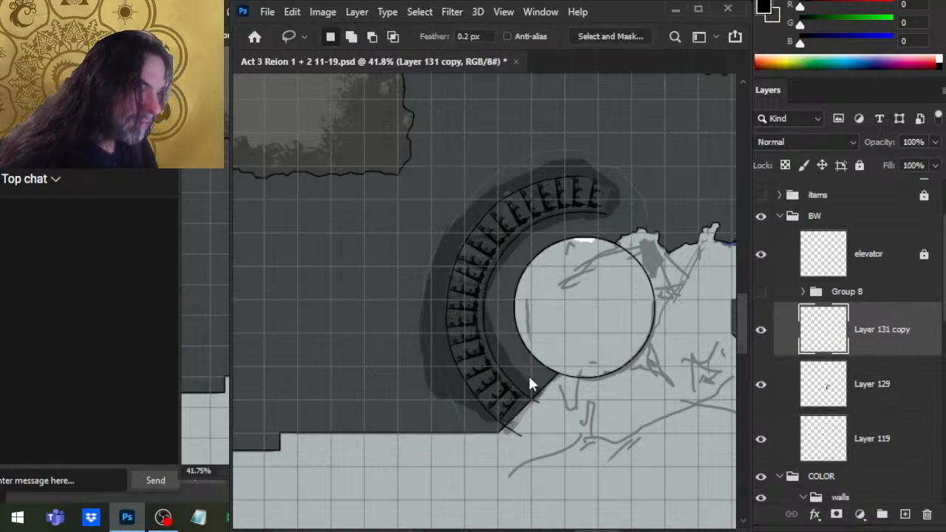
left_click(761, 388)
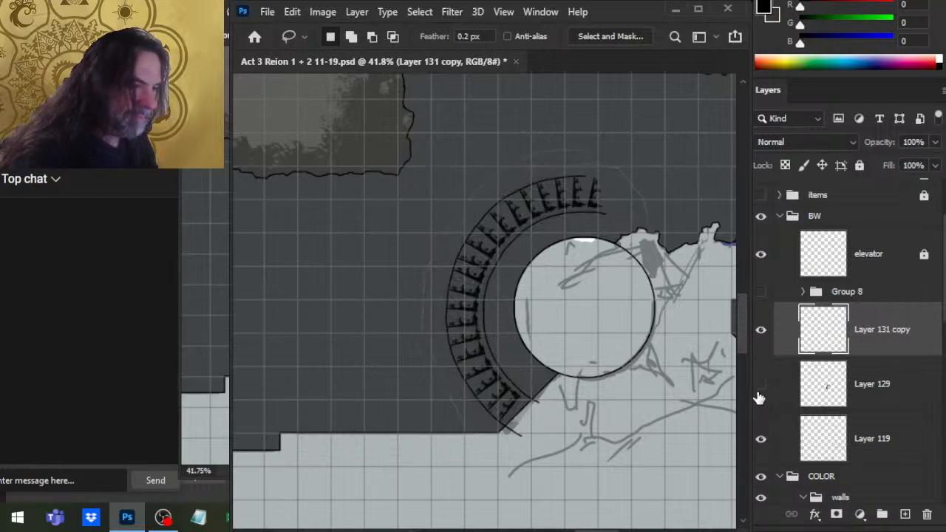
left_click(761, 388)
left_click(766, 335)
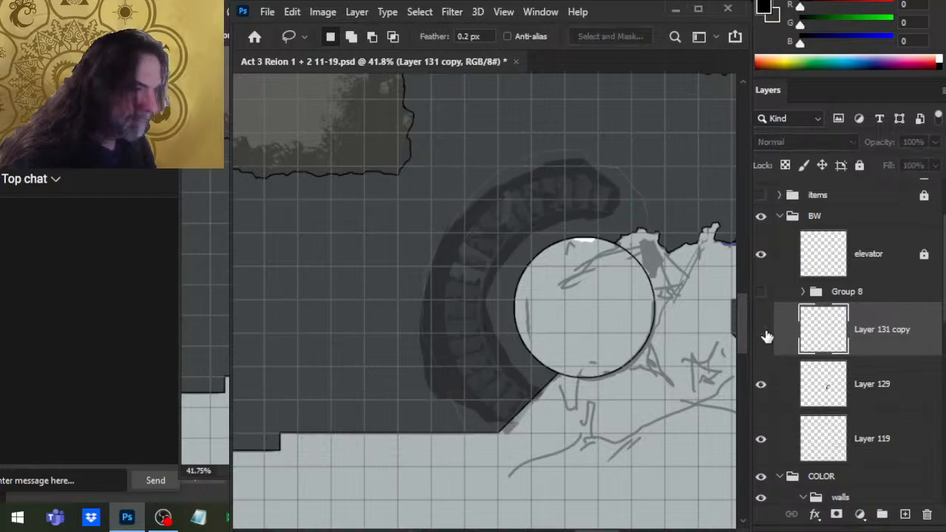
left_click(762, 330)
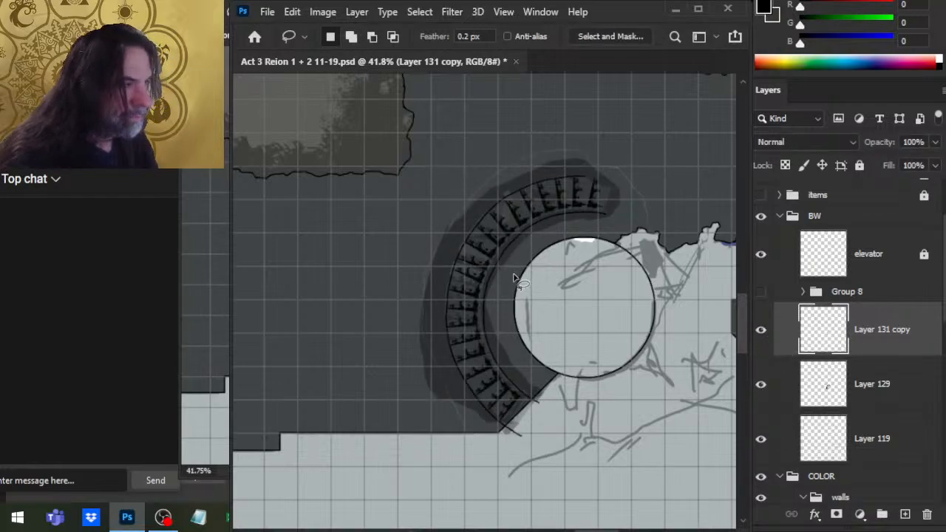
Rotate the merged staircase clockwise in two small turns to adjust its ends around the circular room
key("ctrl+t")
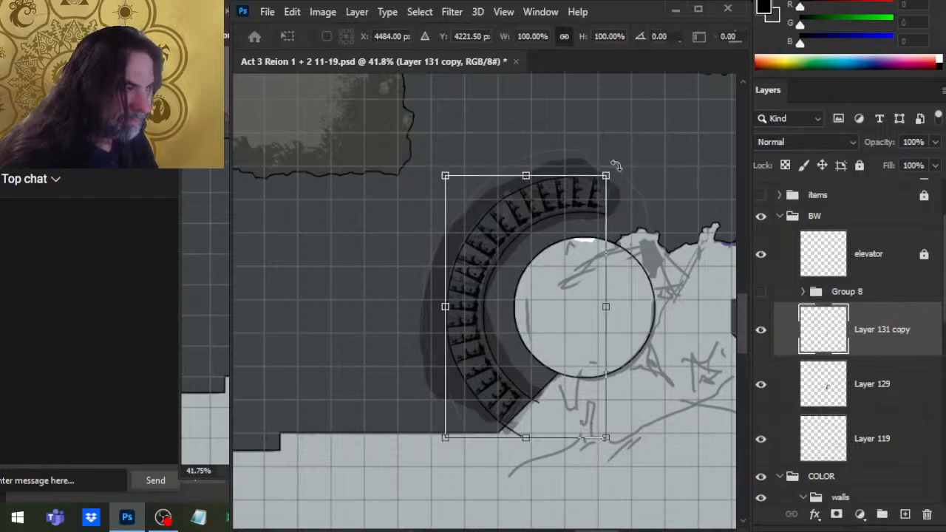
left_click_drag(621, 138, 644, 133)
key("Return")
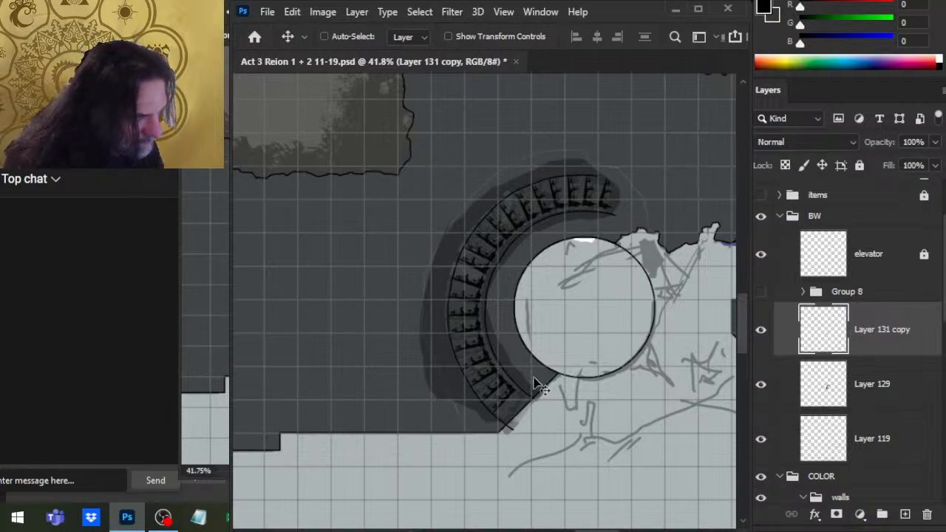
key("l")
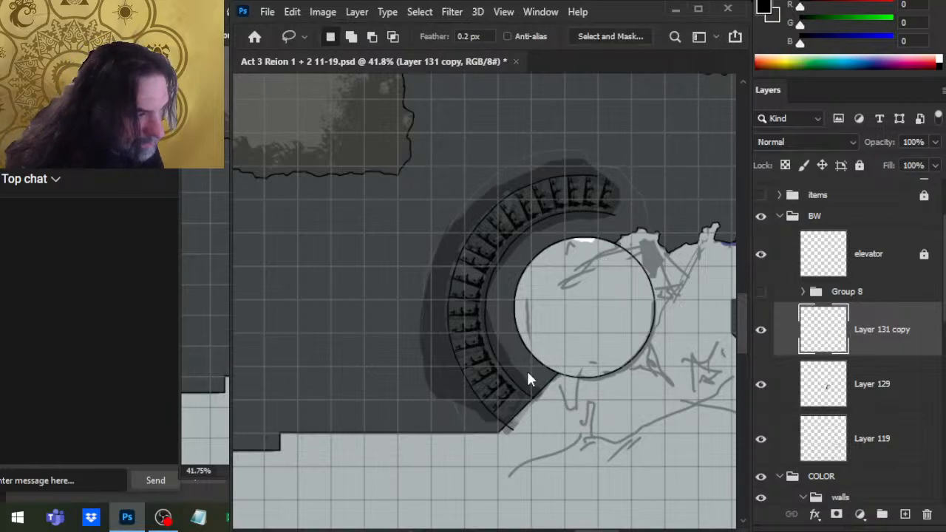
key("ctrl+t")
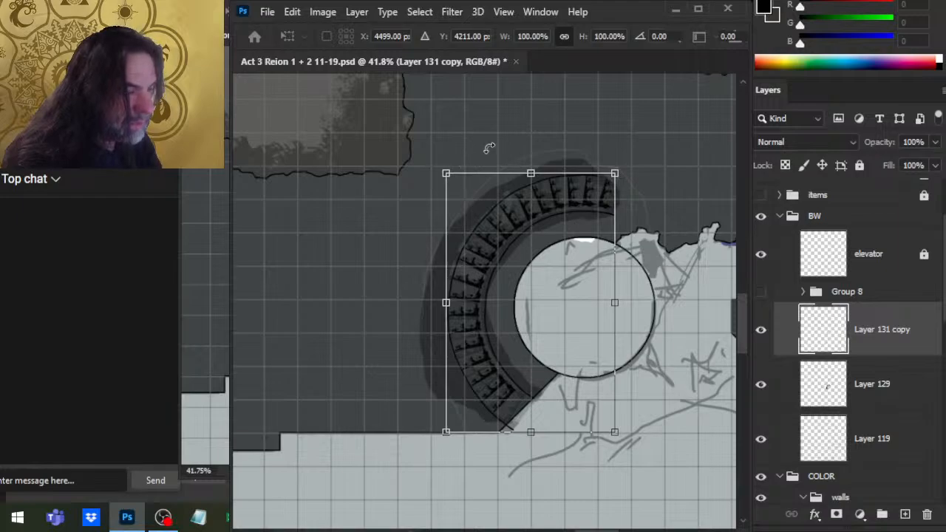
left_click_drag(489, 148, 497, 143)
key("Return")
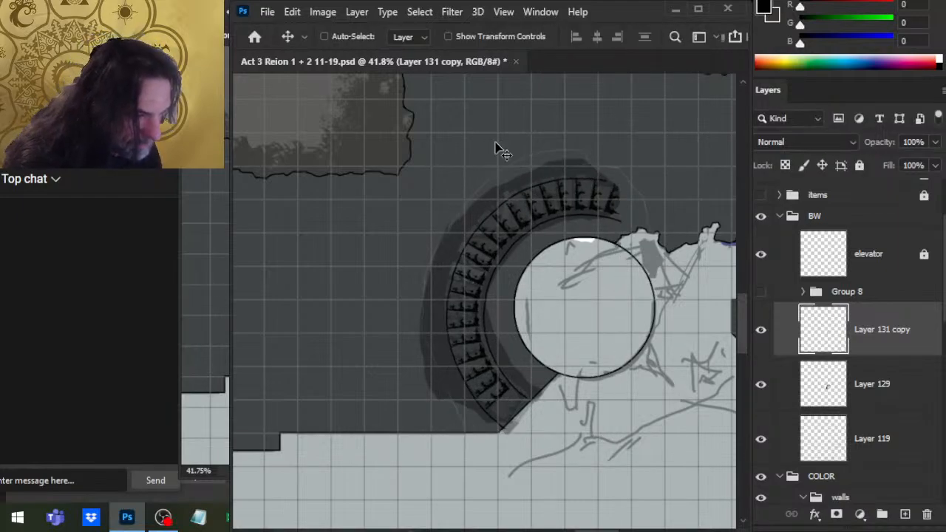
Nudge the rotated staircase into place over the faded original, with its lower end meeting the diagonal wall
key("Down")
key("Down")
key("Down")
key("Down")
key("Down")
key("Down")
key("Down")
key("Down")
key("Down")
key("Down")
key("Down")
key("Down")
key("Down")
key("Down")
key("Right")
key("Right")
key("Right")
key("Right")
key("Right")
key("Right")
key("Right")
key("Right")
key("Right")
key("Right")
key("Right")
key("Right")
key("Right")
key("Right")
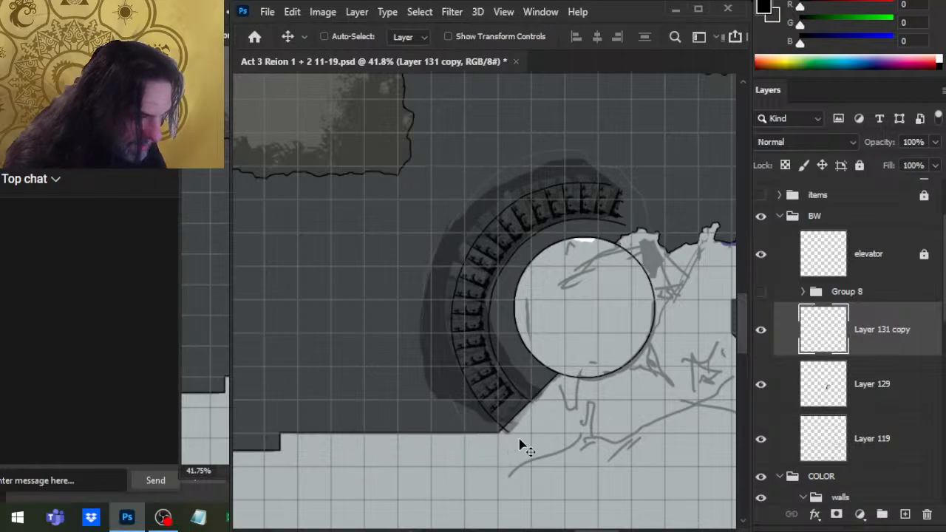
key("Right")
key("Right")
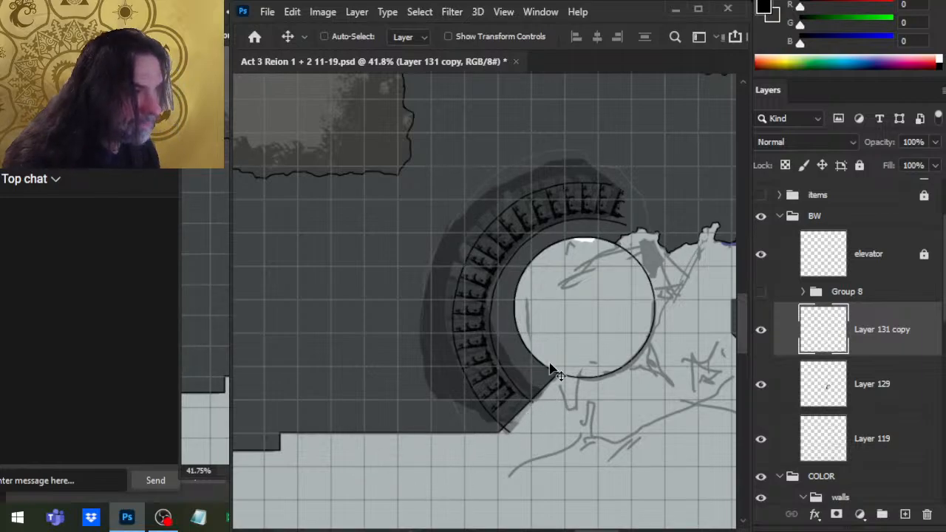
key("Up")
key("Up")
key("Up")
key("Up")
key("Left")
key("Left")
key("Left")
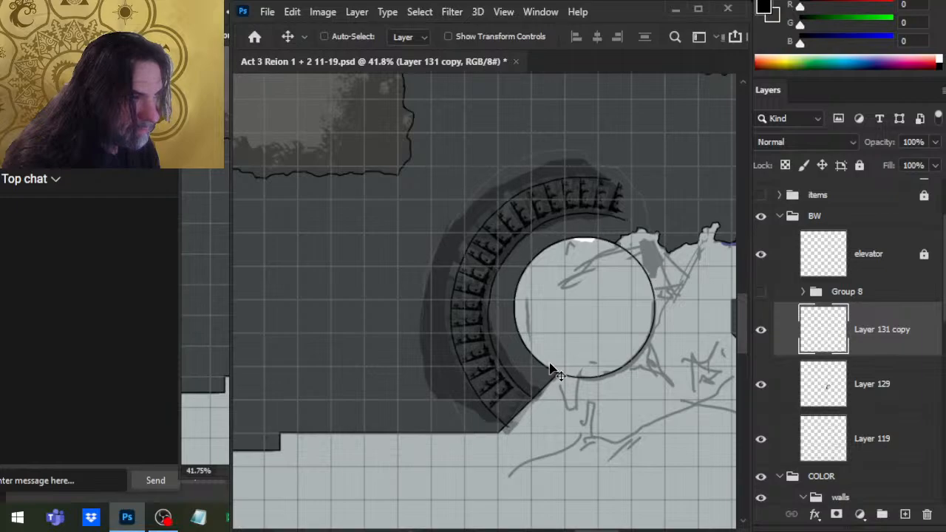
key("Left")
key("Left")
key("Left")
key("Left")
key("Right")
key("Right")
key("Right")
key("Right")
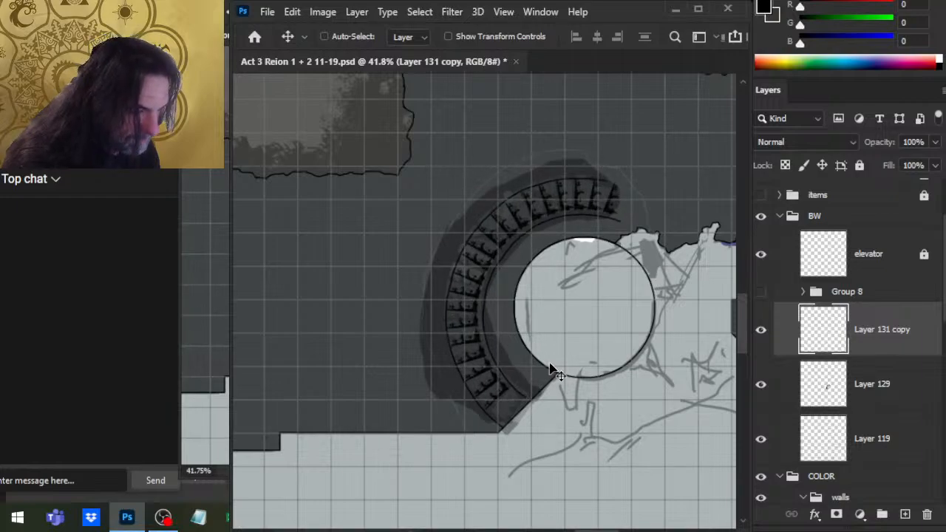
key("Up")
key("Up")
key("Up")
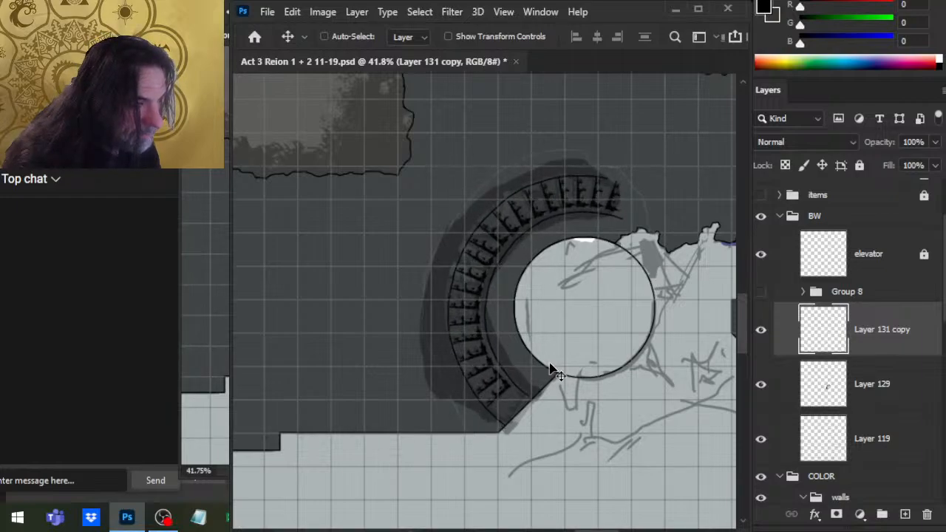
key("Up")
key("Up")
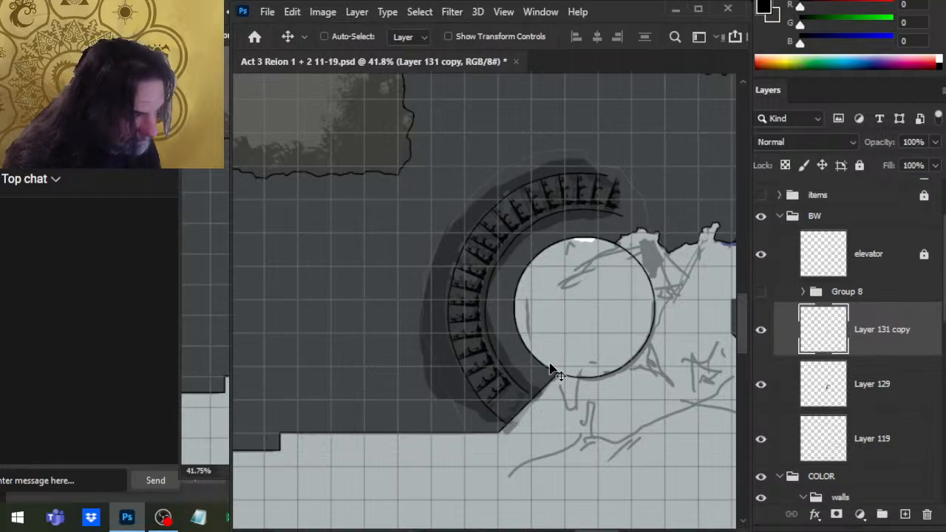
key("Up")
key("Left")
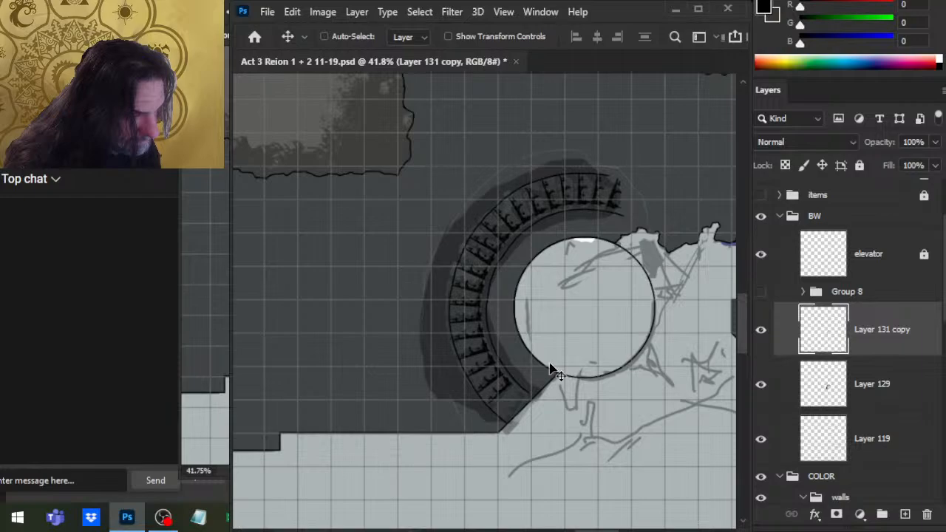
key("Left")
key("Left")
key("Left")
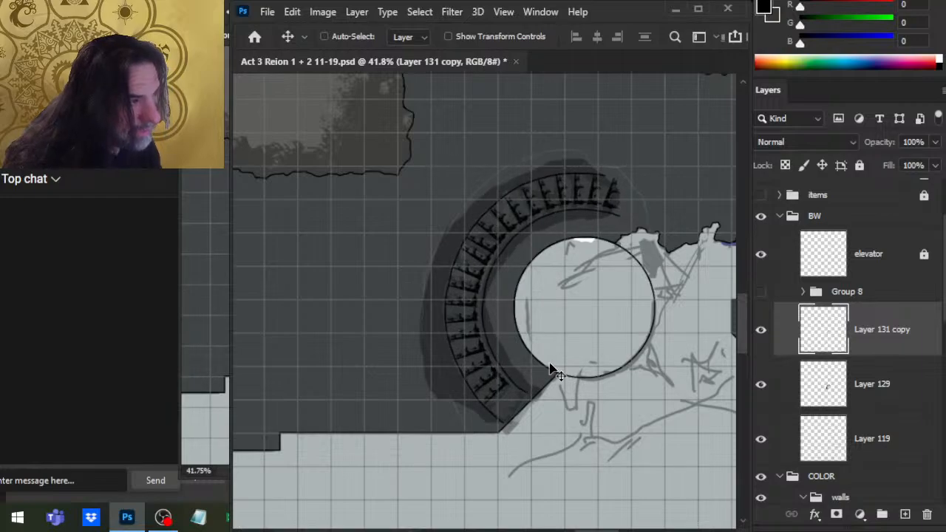
Extend the staircase's inner and outer edge lines to the diagonal wall with a 4 px round brush and erase the overshoot
key("z")
left_click_drag(463, 482, 522, 480)
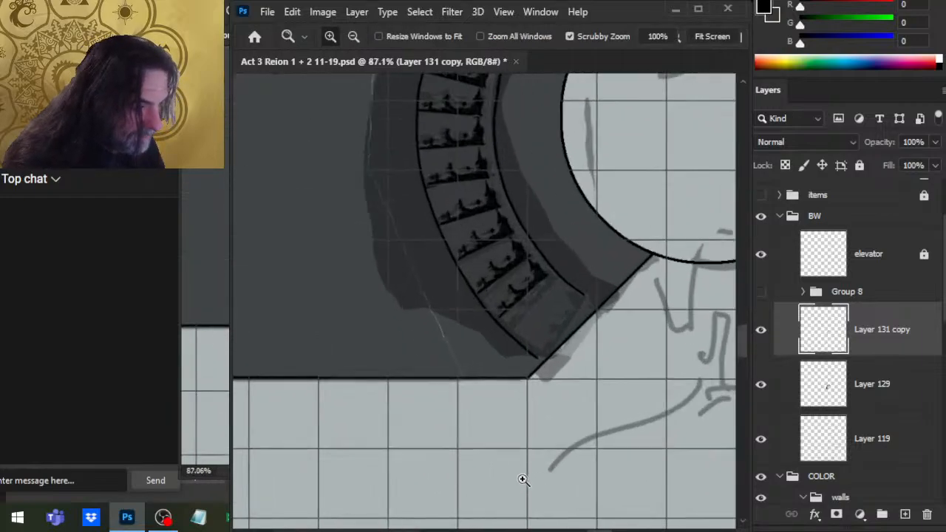
key("r")
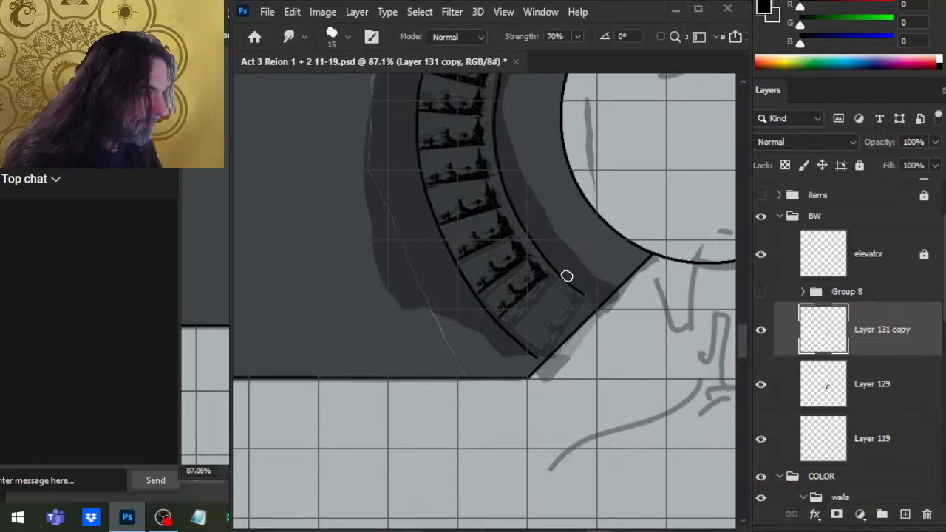
key("b")
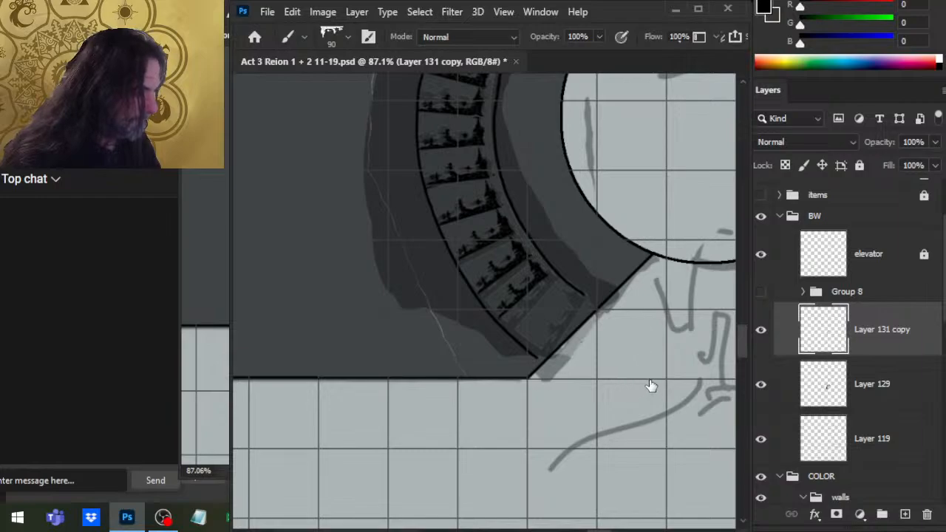
key("comma")
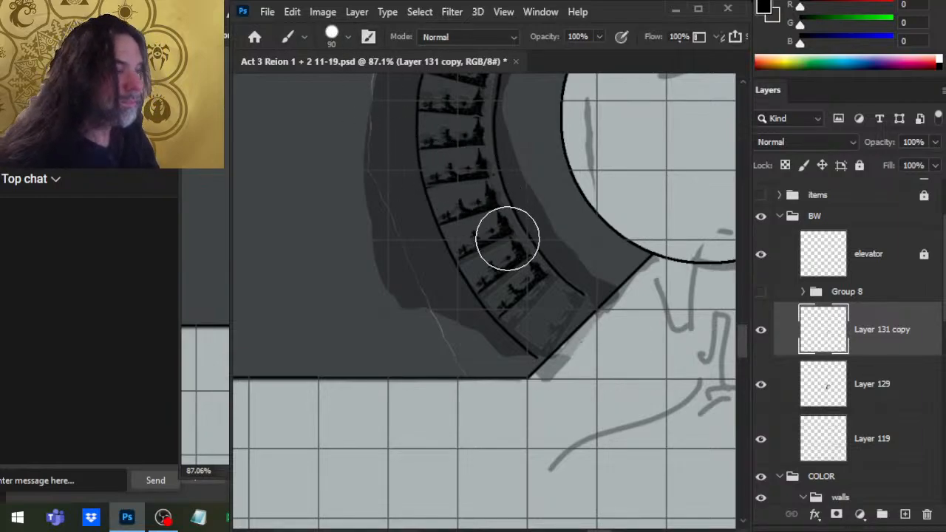
key("bracketleft")
key("bracketleft")
key("bracketleft")
key("bracketleft")
key("bracketleft")
key("bracketleft")
key("bracketleft")
key("bracketleft")
key("bracketleft")
key("bracketleft")
key("bracketleft")
key("bracketleft")
key("bracketleft")
key("bracketleft")
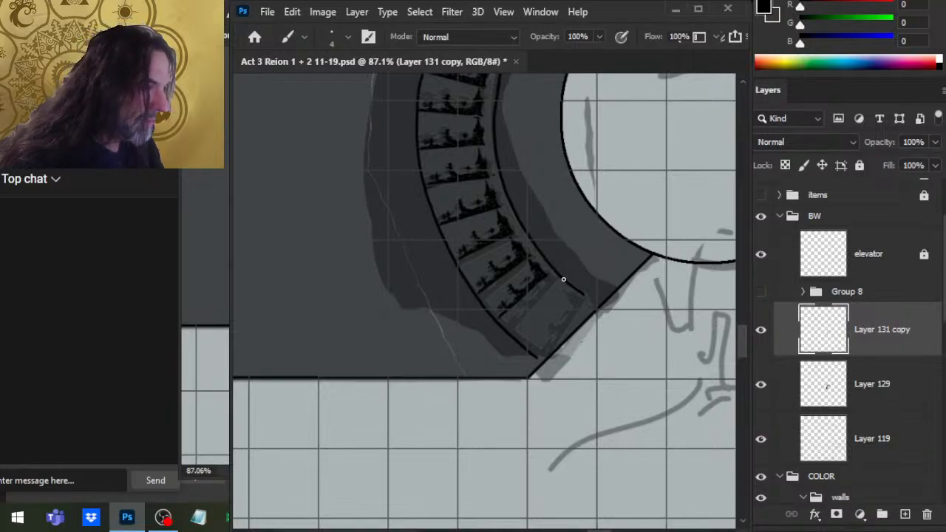
key("e")
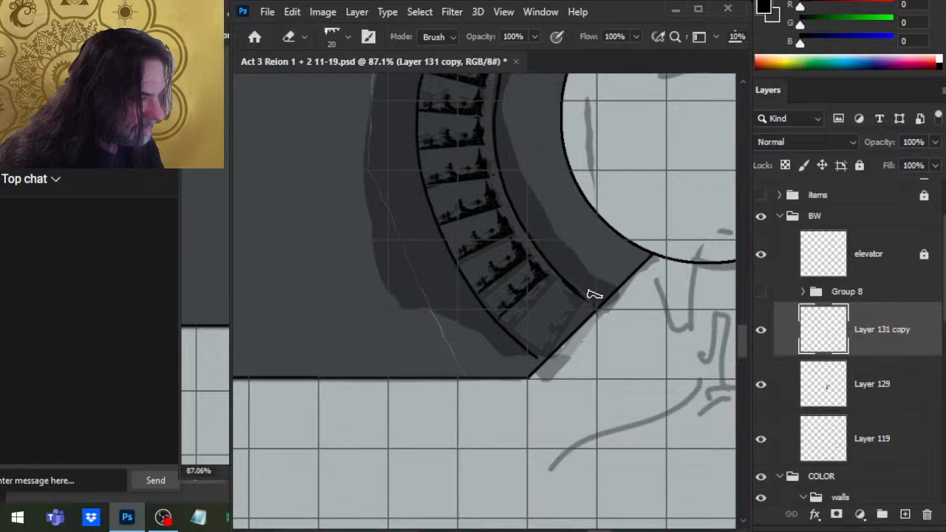
key("b")
key("e")
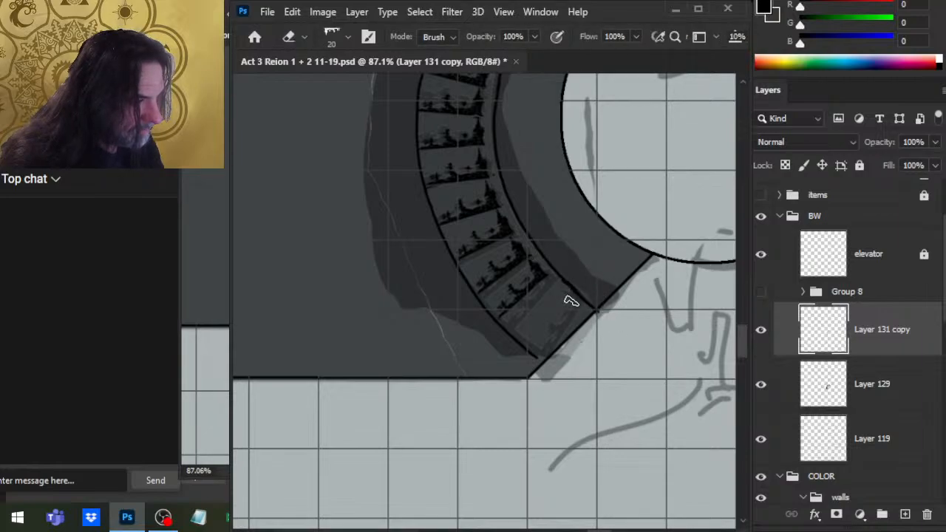
key("b")
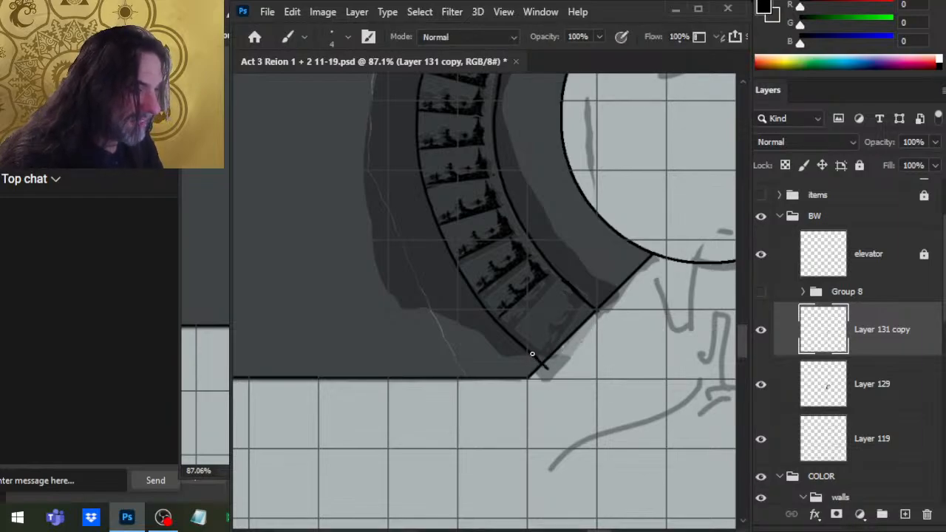
key("e")
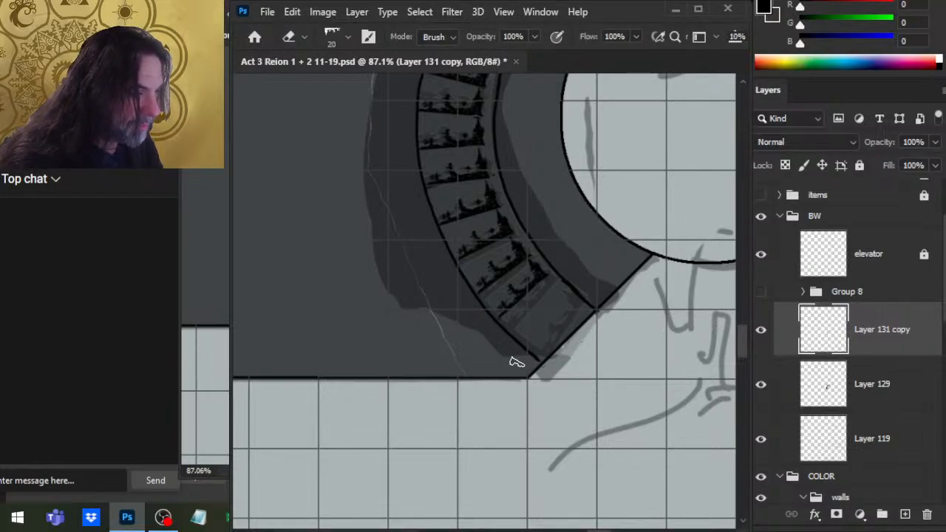
Redraw the lower end of the staircase's outer edge line until it meets the diagonal wall and erase the overshoot
key("b")
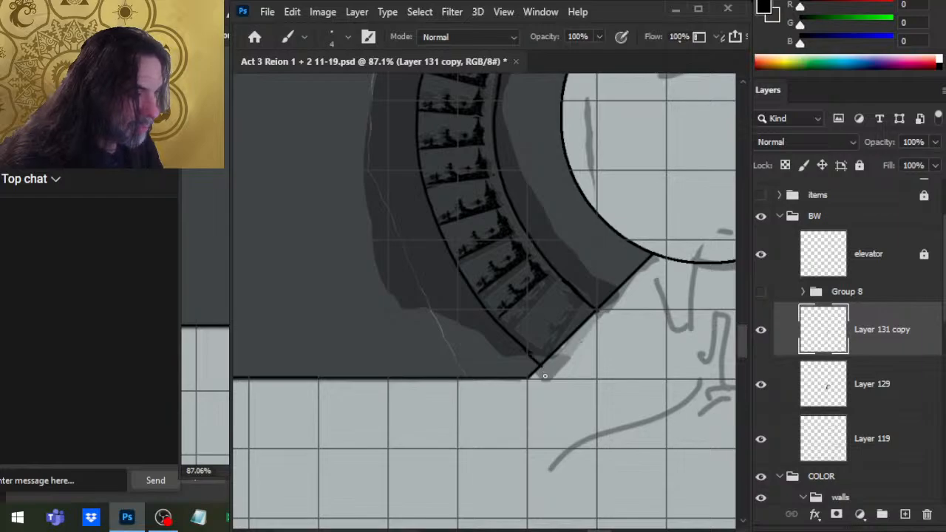
key("e")
key("b")
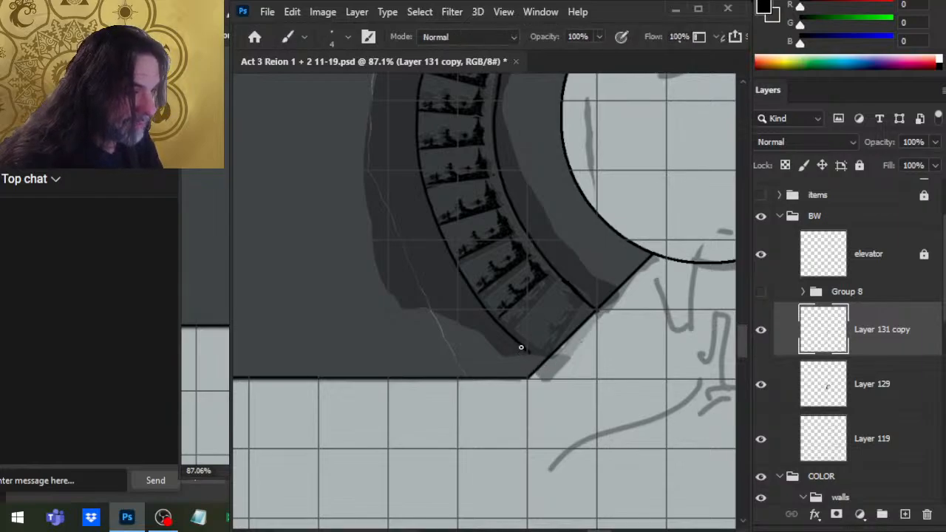
key("e")
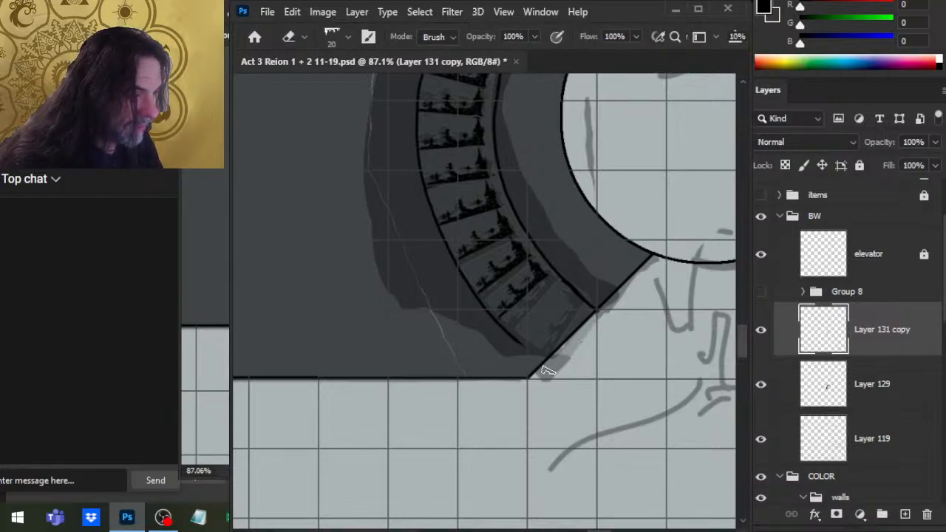
key("b")
key("e")
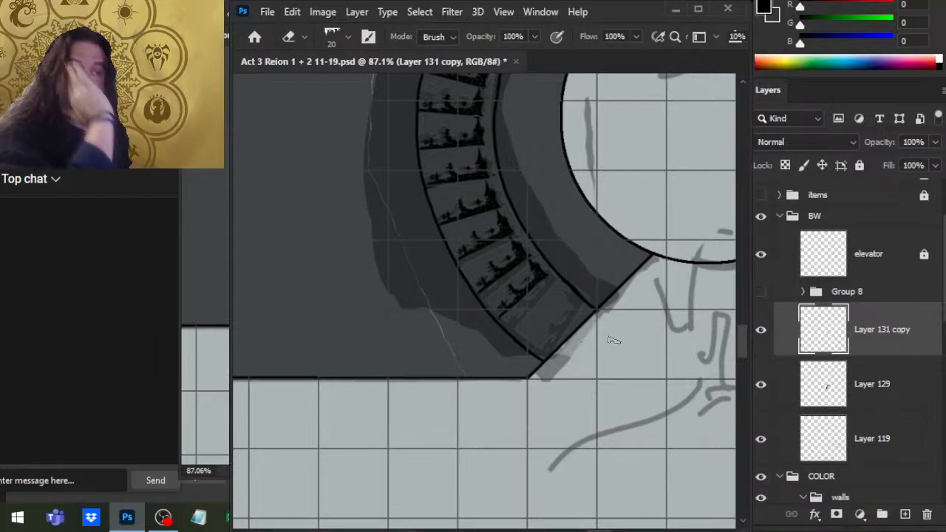
Lasso the staircase's lowest step, copy it to a new layer and move the copy into the gap before the diagonal wall
key("l")
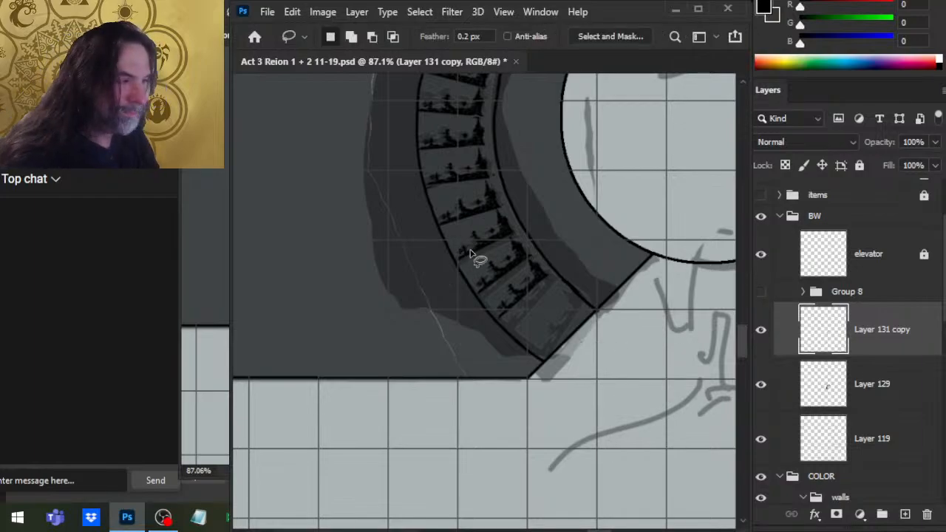
left_click_drag(545, 262, 551, 284)
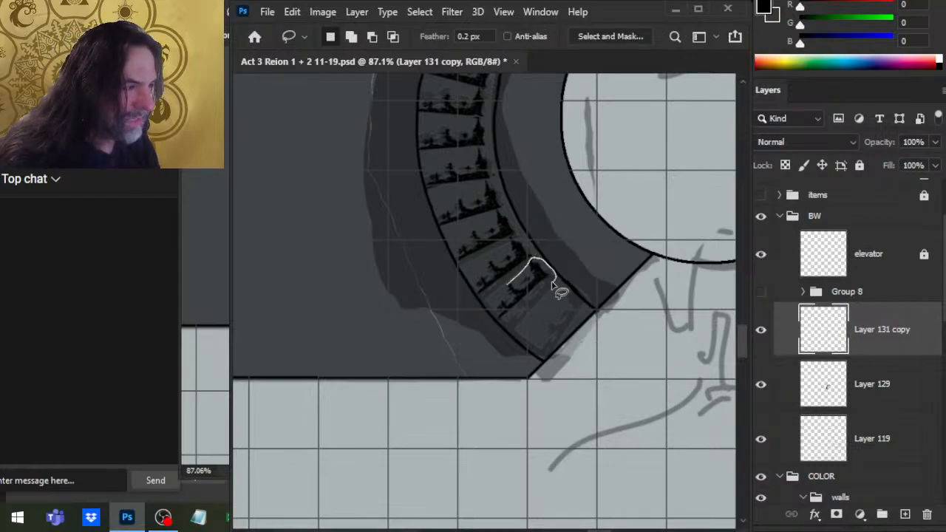
left_click_drag(552, 284, 544, 307)
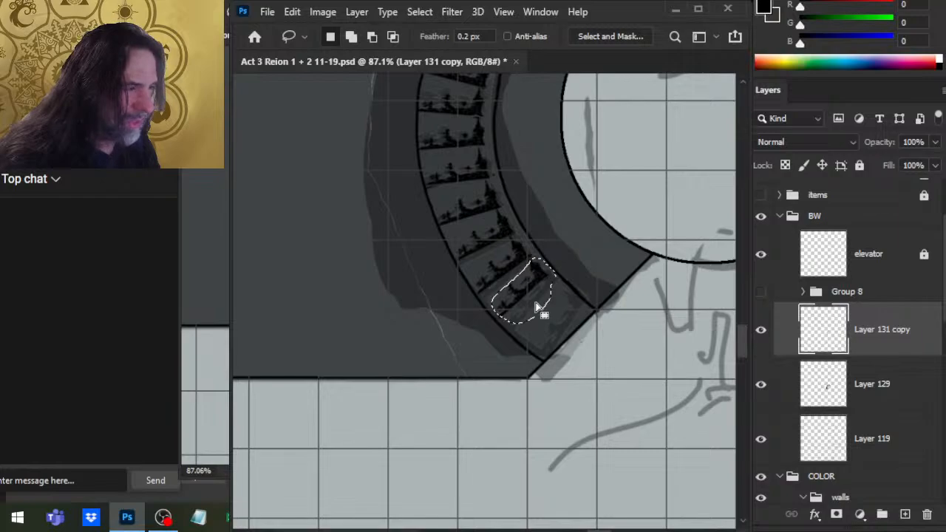
key("v")
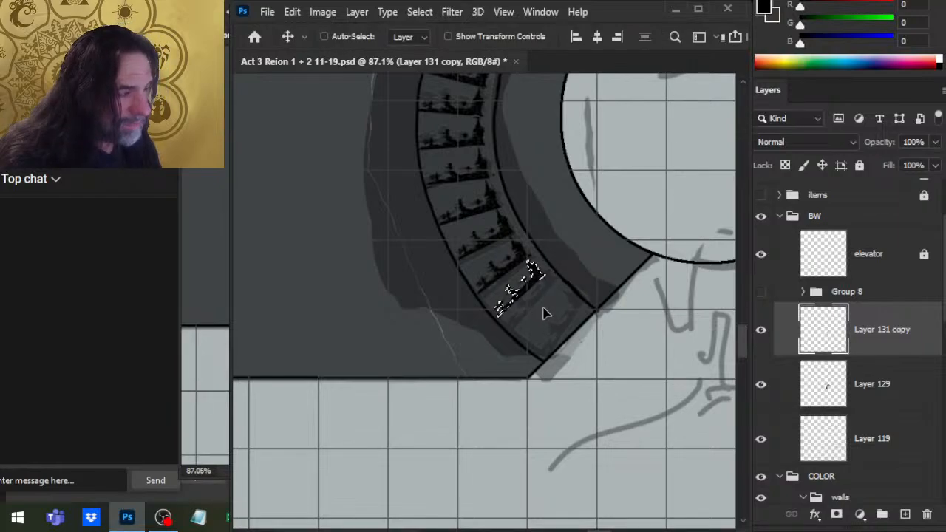
key("ctrl+j")
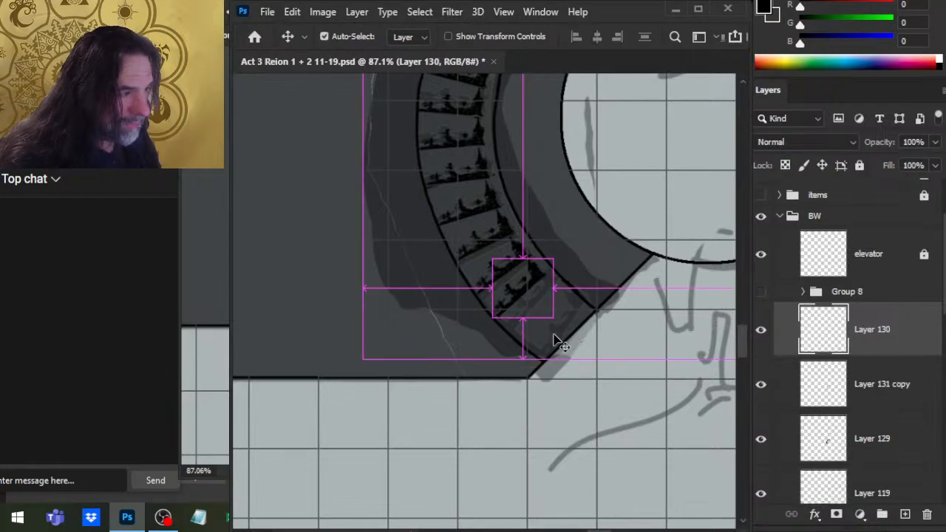
mouse_move(528, 308)
left_mouse_down()
mouse_move(576, 338)
mouse_move(545, 327)
mouse_move(566, 345)
mouse_move(560, 349)
left_mouse_up()
Rotate the copied lowest step about 4° counterclockwise and nudge it slightly toward the inner edge line
key("l")
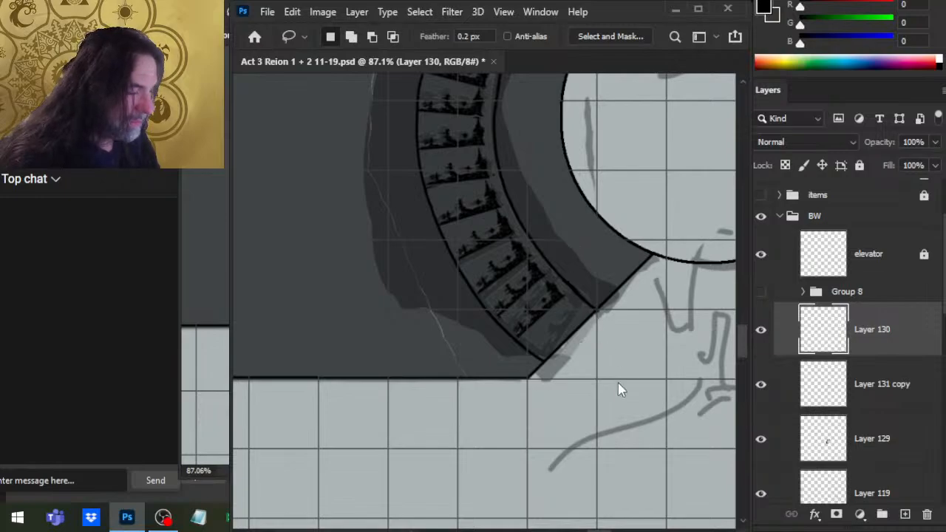
key("ctrl+t")
mouse_move(602, 397)
left_mouse_down()
mouse_move(614, 397)
mouse_move(605, 400)
left_mouse_up()
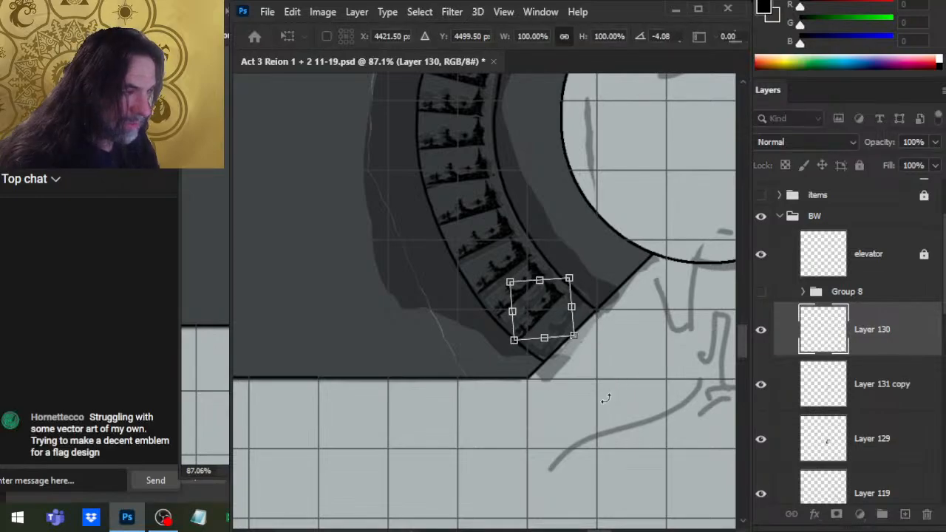
key("Return")
key("v")
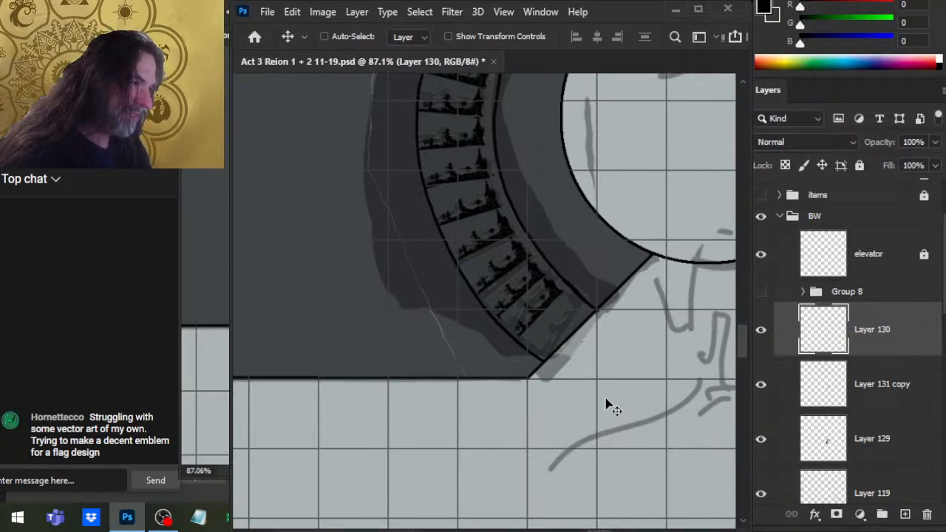
key("Right")
key("Right")
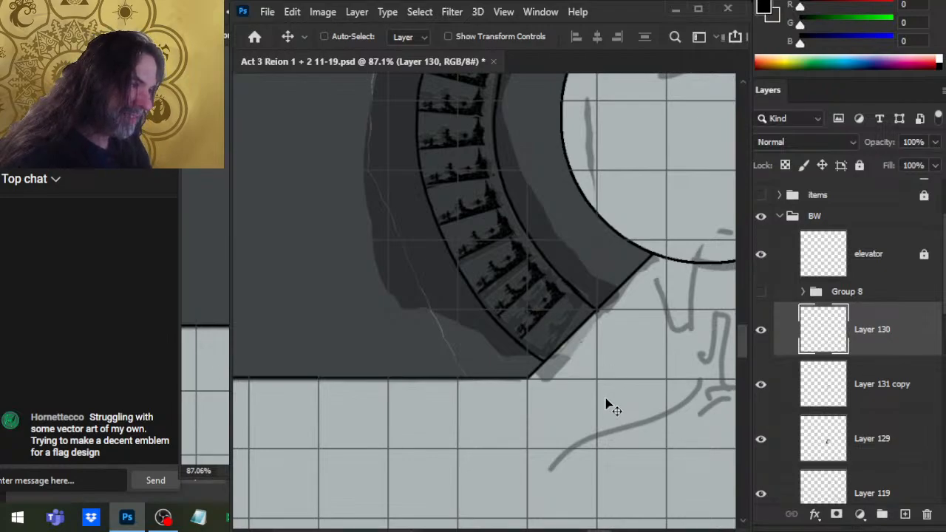
Lasso the second-lowest step on Layer 131 copy, nudge it toward the new lowest step and deselect it
left_click(853, 392)
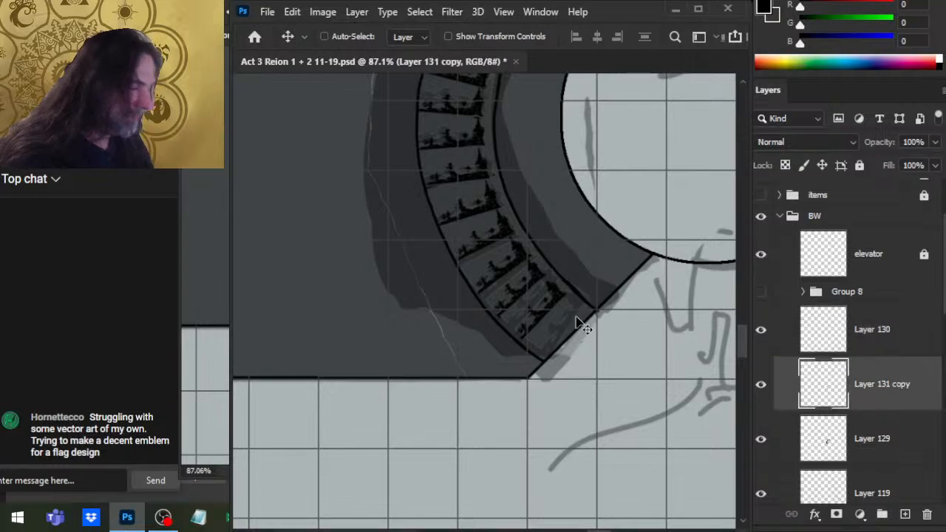
key("l")
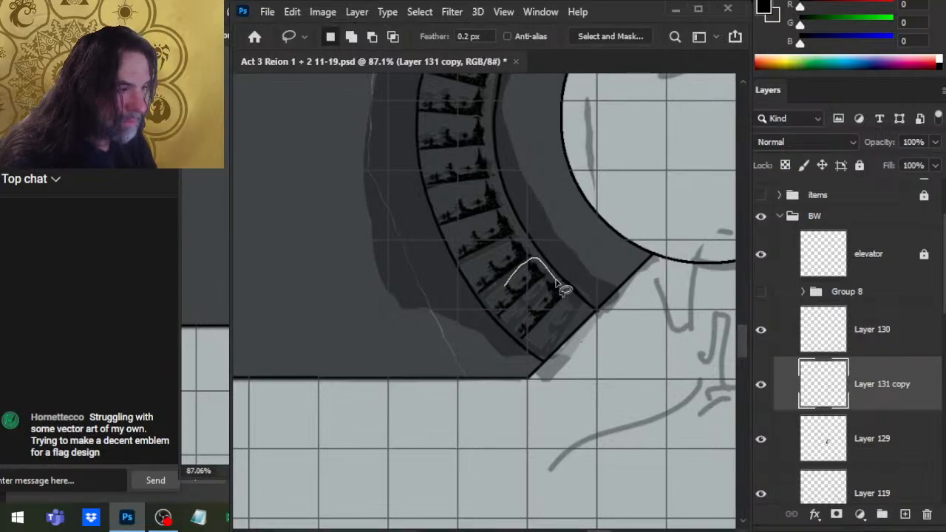
left_click_drag(555, 280, 555, 281)
key("v")
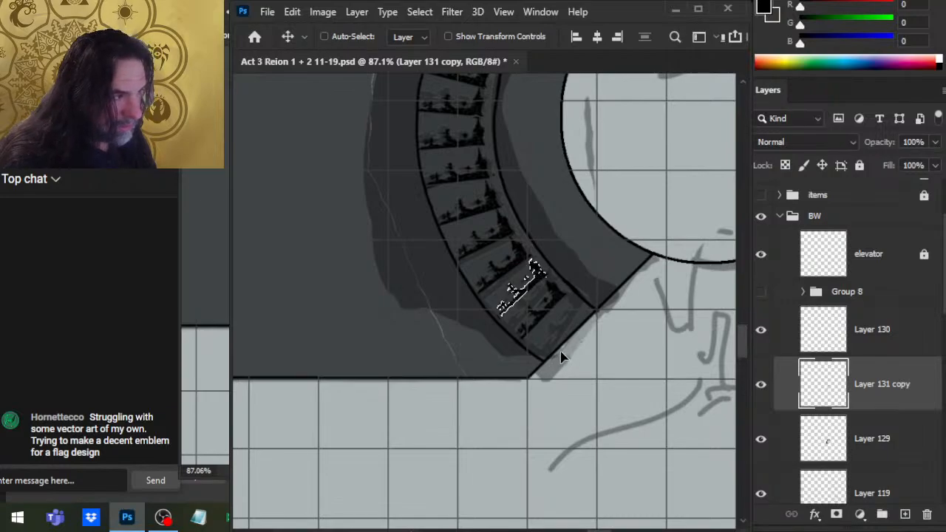
key("l")
key("ctrl+d")
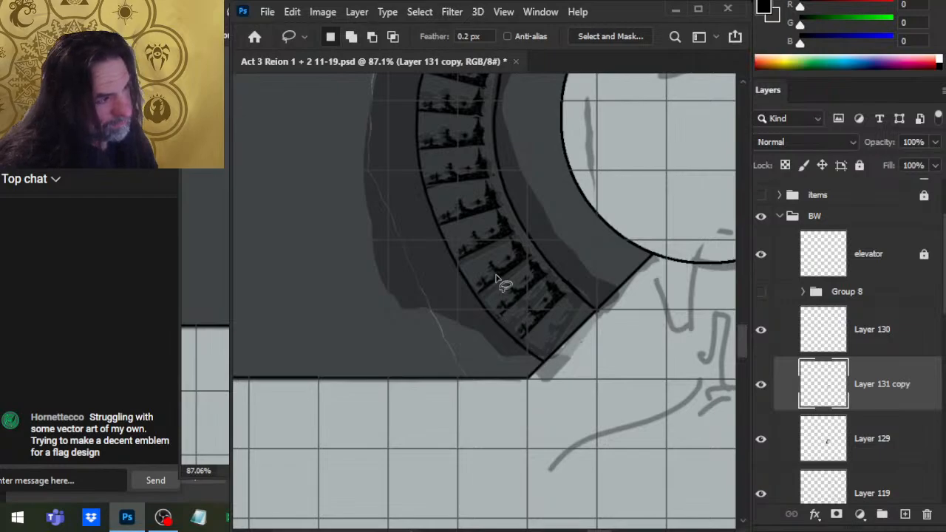
Copy the third-lowest step to its own layer and rotate it about 1.3° clockwise to even out the spacing
mouse_move(478, 267)
left_mouse_down()
mouse_move(484, 293)
mouse_move(506, 284)
mouse_move(532, 259)
mouse_move(532, 243)
mouse_move(496, 257)
left_mouse_up()
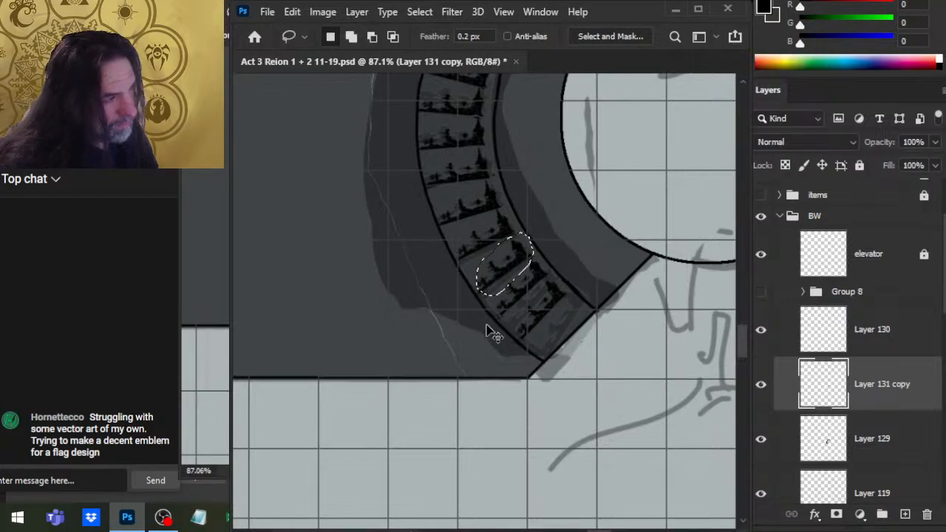
key("ctrl+j")
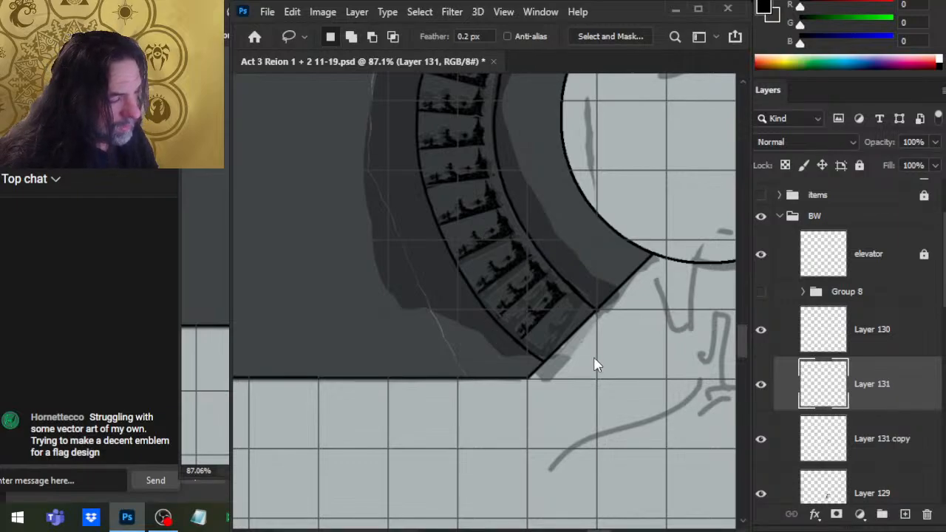
key("ctrl+t")
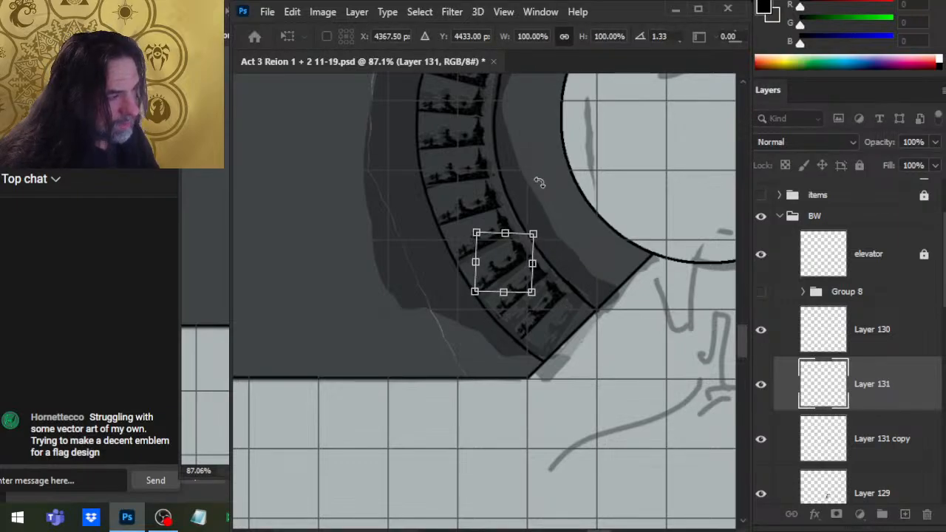
key("Return")
key("v")
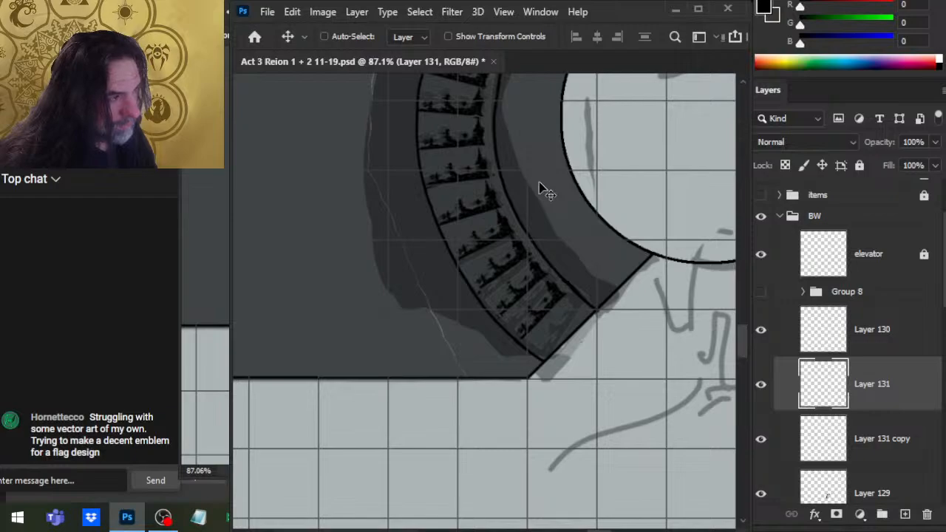
Lasso the area around the second-lowest step on Layer 131 and rotate the selected pixels slightly
key("l")
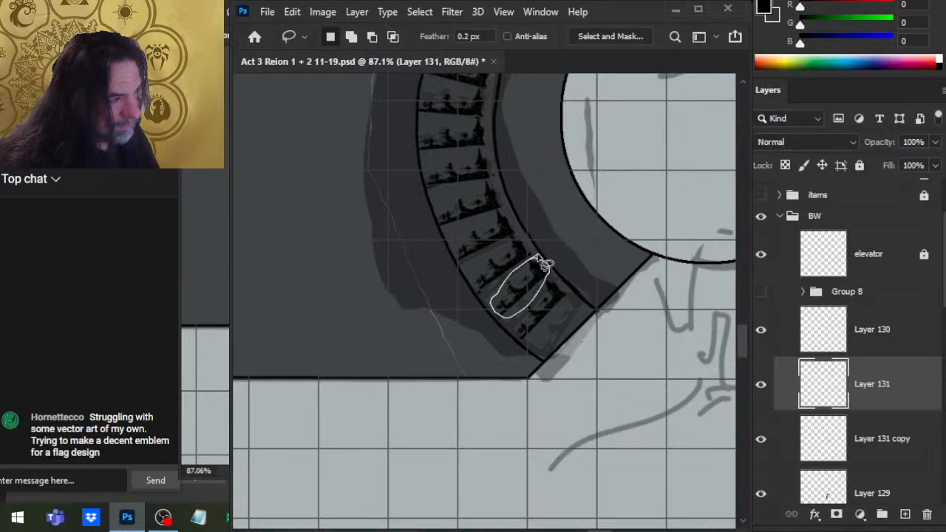
left_click_drag(545, 263, 538, 259)
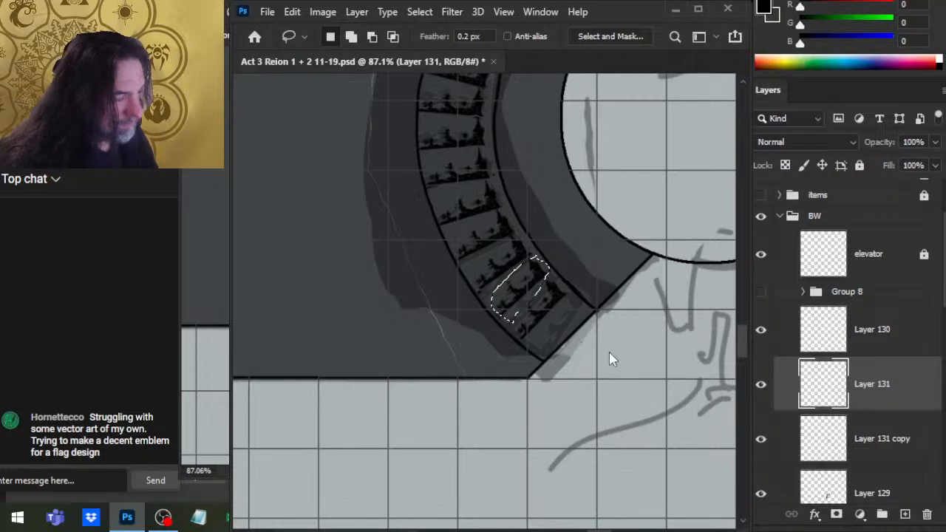
key("ctrl+t")
left_click_drag(566, 205, 560, 184)
key("Return")
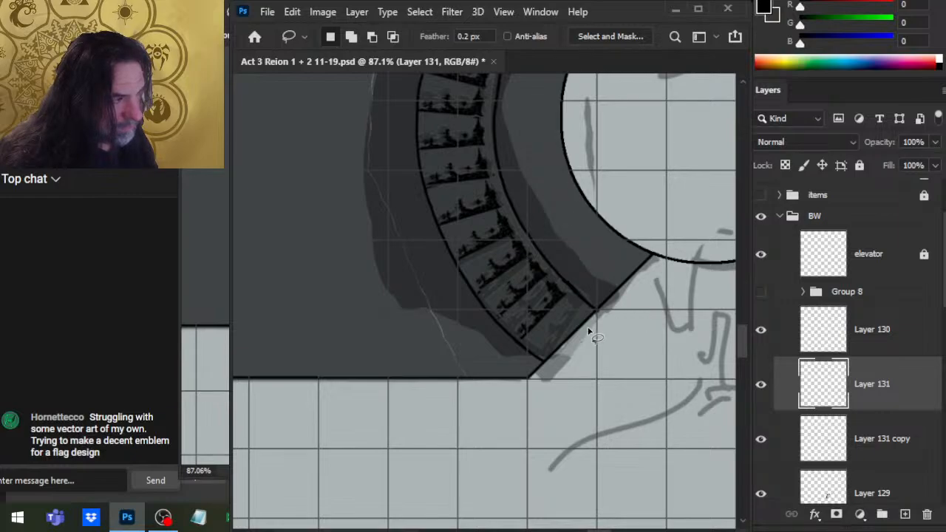
Compare the lower steps with the whole staircase and lasso the lowest two steps together
key("z")
left_click(569, 332, "alt")
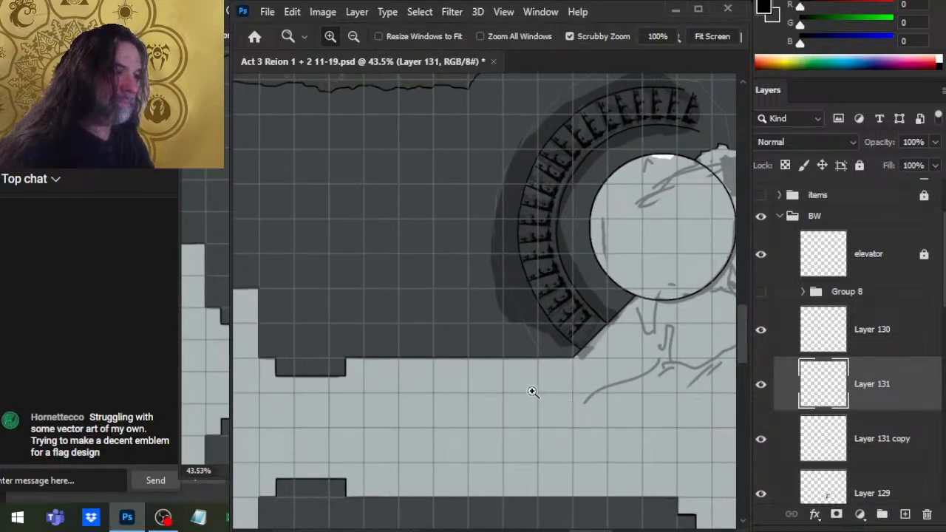
left_click_drag(606, 369, 612, 352)
key("l")
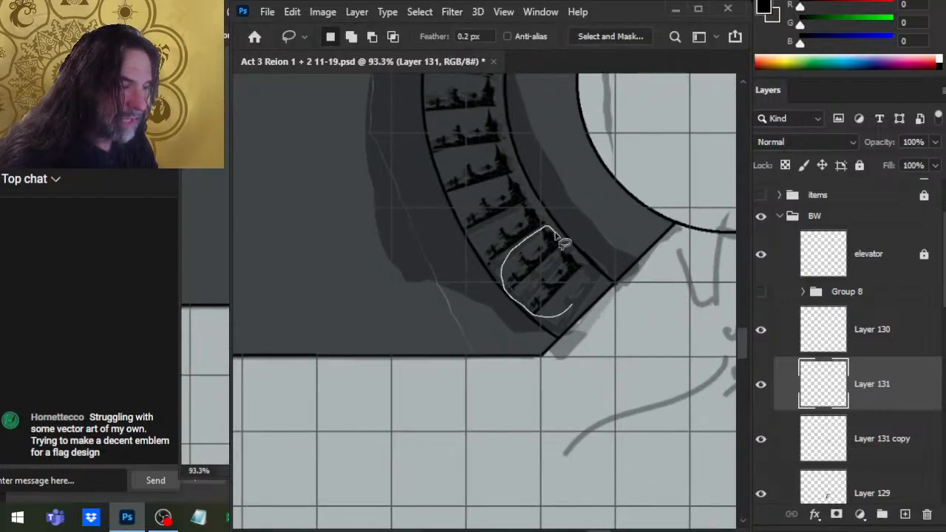
left_click_drag(562, 242, 559, 238)
key("v")
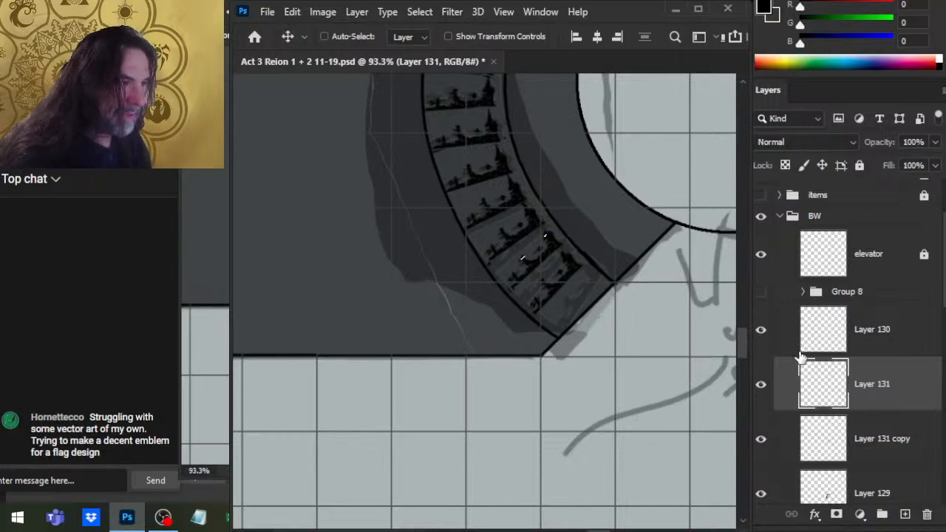
key("l")
Merge Layer 130 and Layer 131 down into Layer 131 copy, toggling visibility to check each layer's contents
left_click(760, 331)
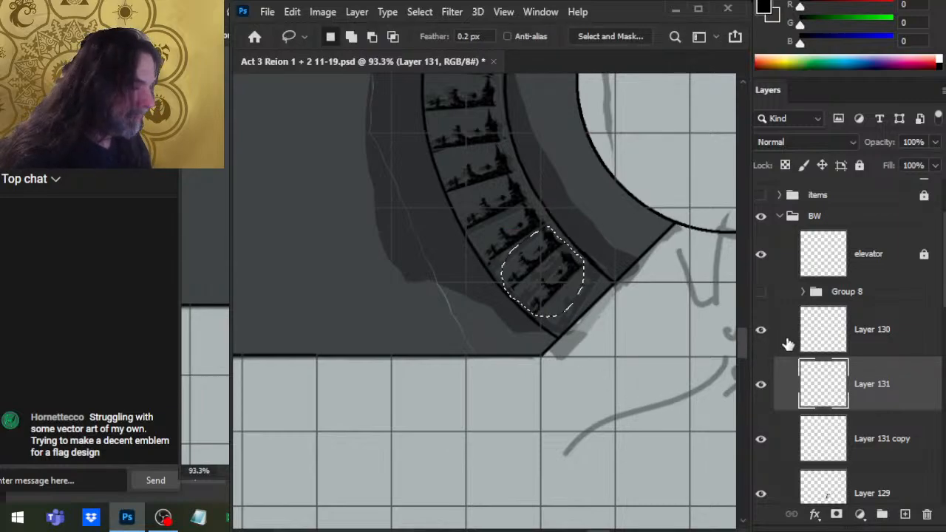
left_click(806, 342)
key("ctrl+e")
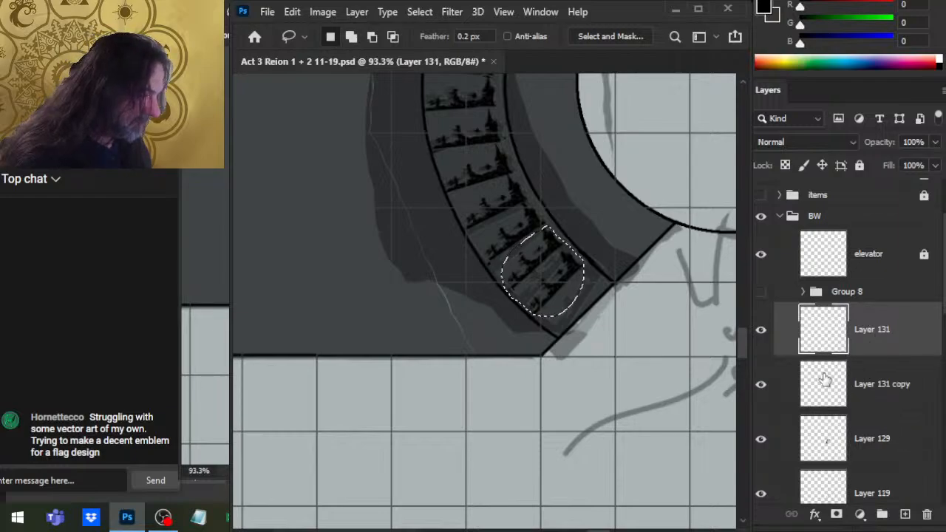
left_click(762, 331)
left_click(762, 330)
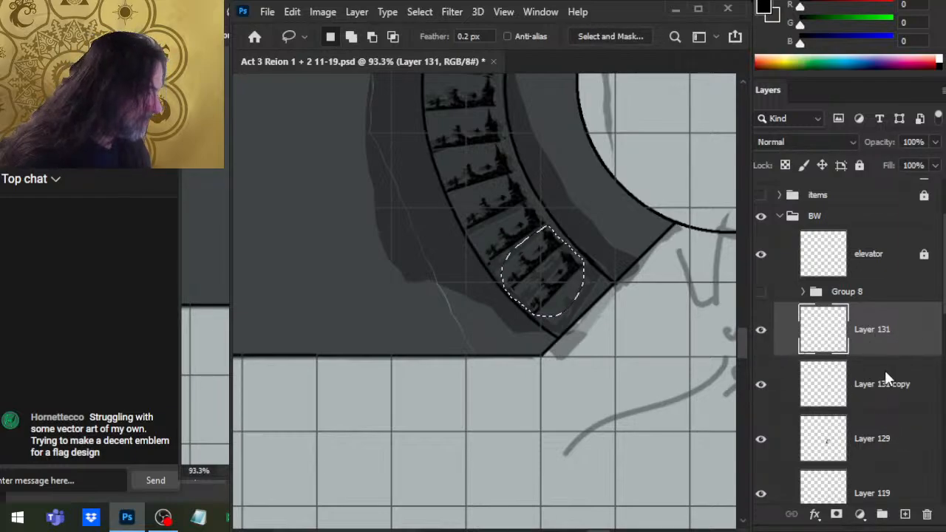
key("ctrl+e")
left_click(764, 341)
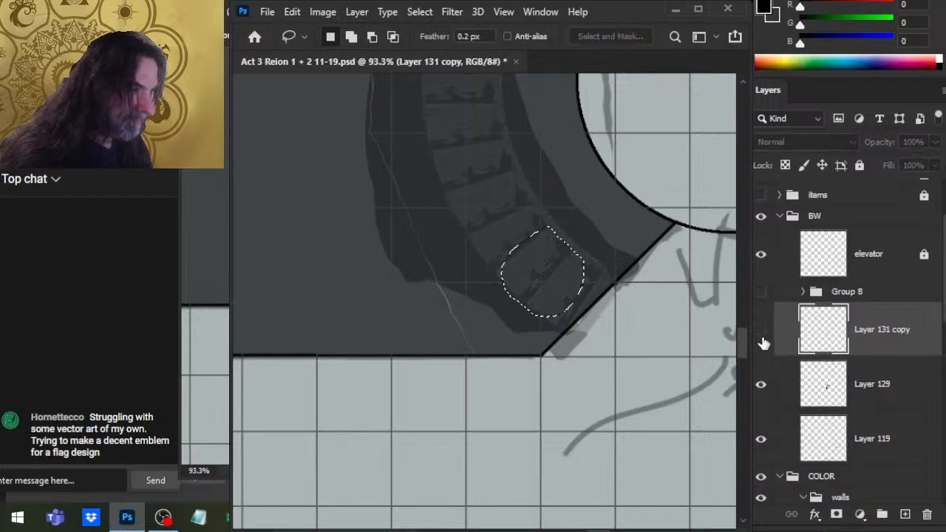
left_click(765, 340)
Copy the selected lowest two steps to a new layer and fine-tune the lowest step's position between the edge lines
key("ctrl+j")
key("v")
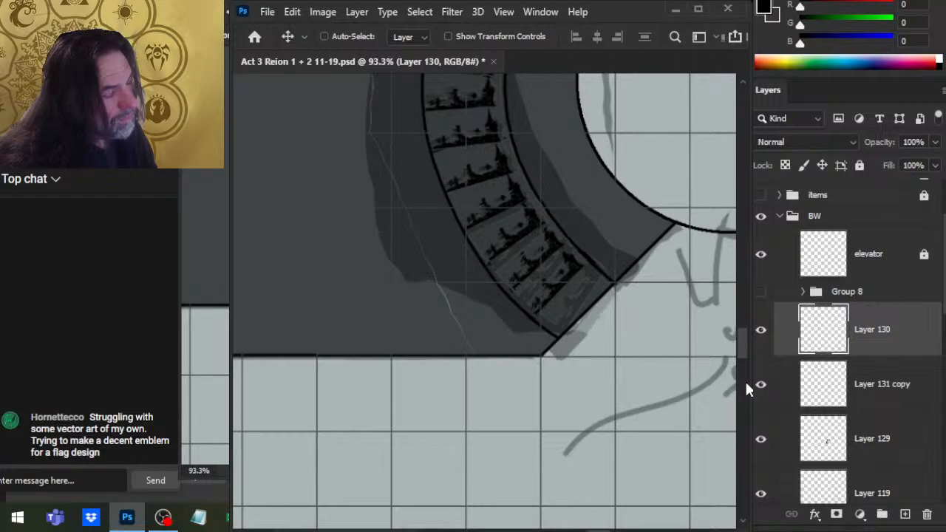
key("l")
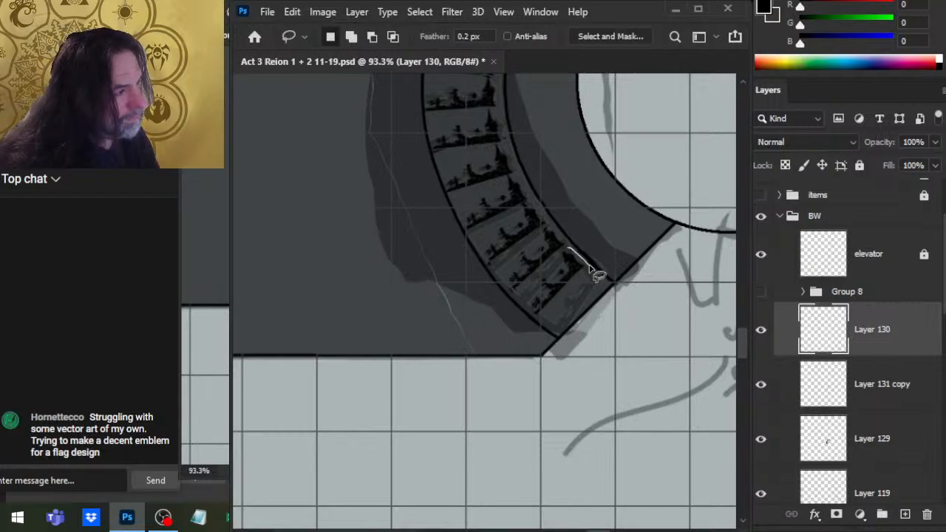
mouse_move(598, 275)
left_mouse_down()
mouse_move(590, 292)
mouse_move(558, 291)
left_mouse_up()
key("v")
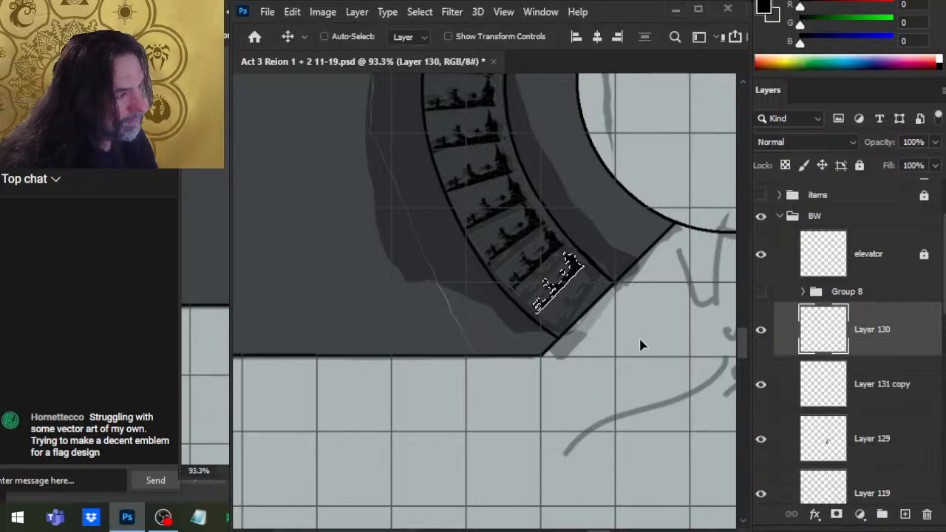
key("ctrl+d")
key("l")
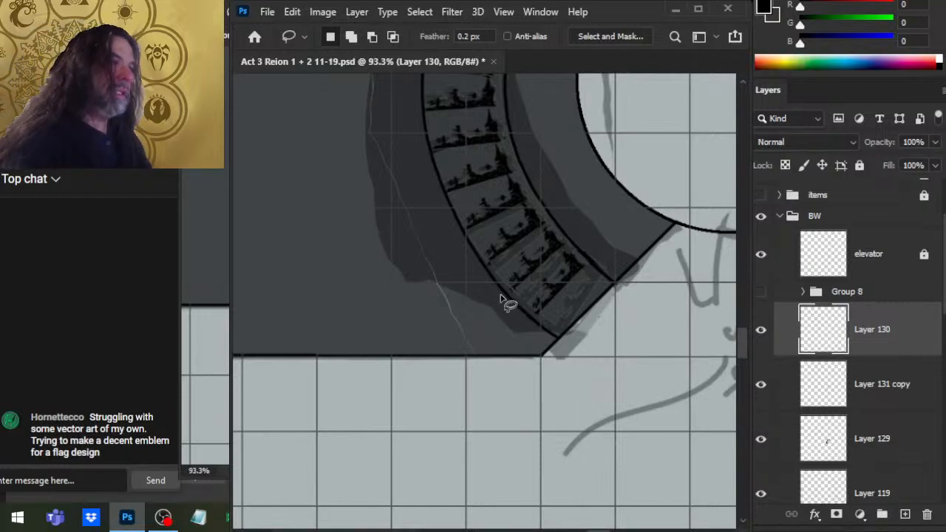
Hide the Layer 129 shading, check the whole staircase, and merge Layer 130 down into Layer 131 copy
key("z")
mouse_move(602, 355)
left_mouse_down()
mouse_move(556, 357)
mouse_move(454, 324)
left_mouse_up()
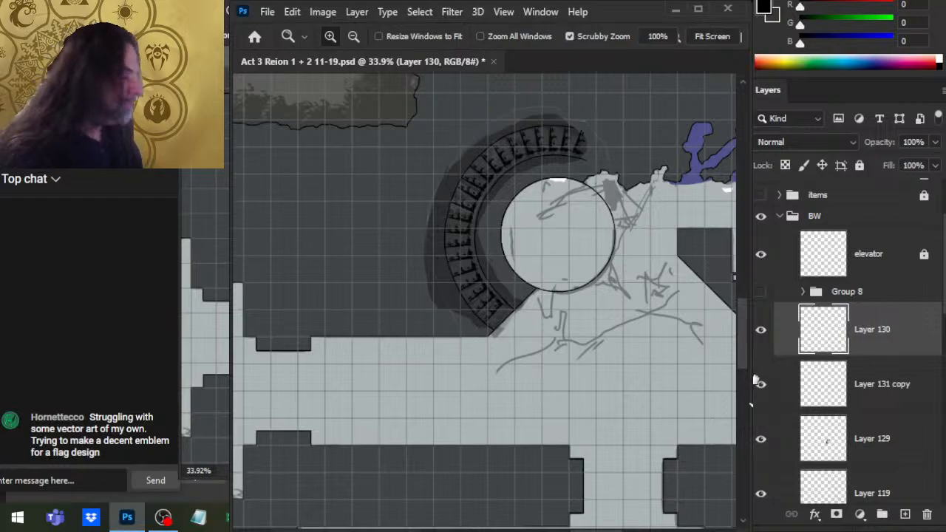
left_click(761, 440)
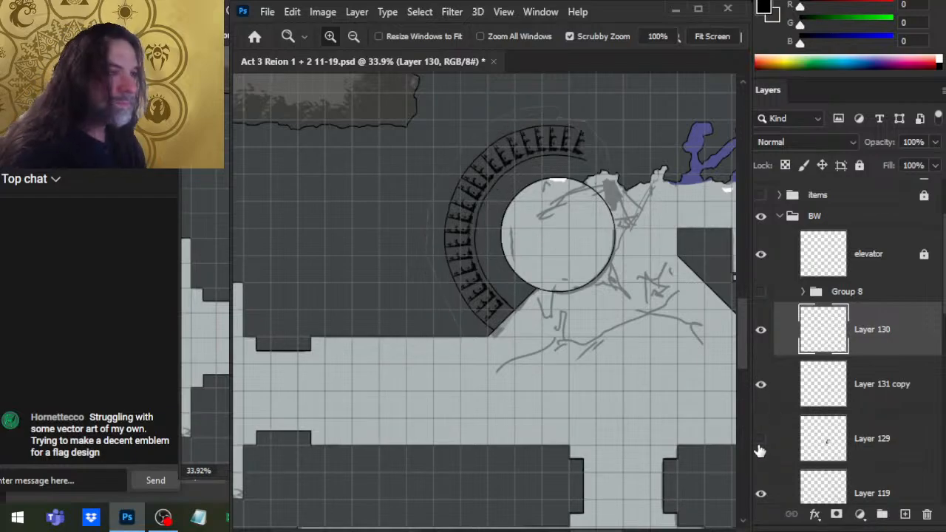
left_click(493, 164)
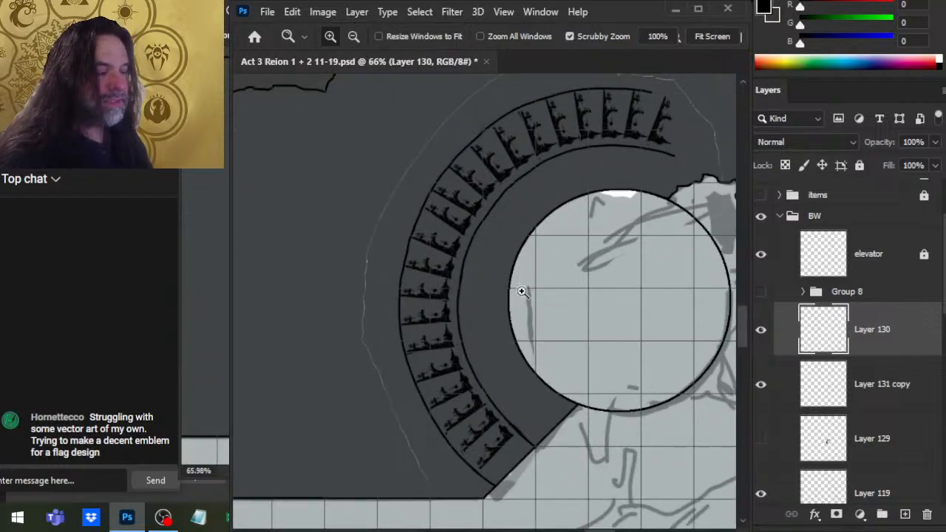
left_click_drag(573, 448, 559, 346)
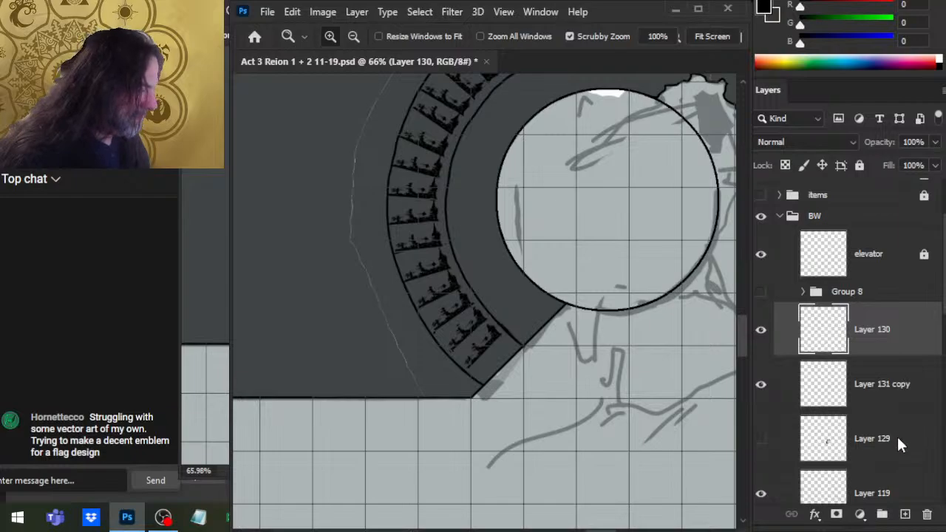
key("ctrl+e")
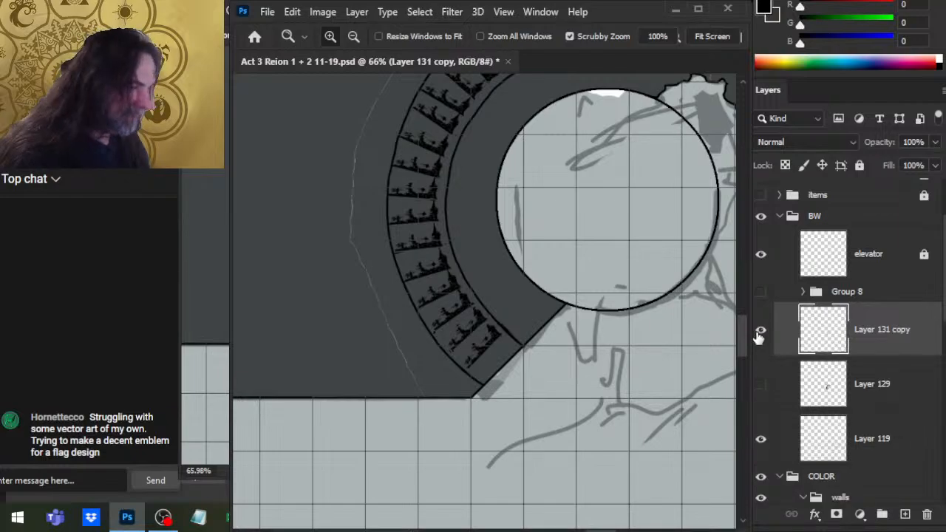
Isolate the staircase by hiding Layer 119 and the COLOR group, and show Group 8 and the elevator layer to identify their contents
left_click(761, 441)
left_click(762, 442)
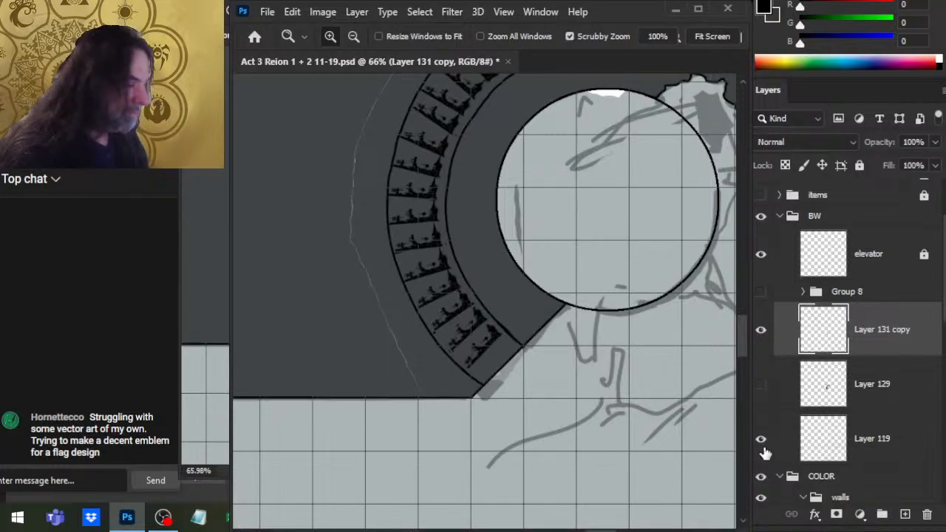
left_click(763, 256)
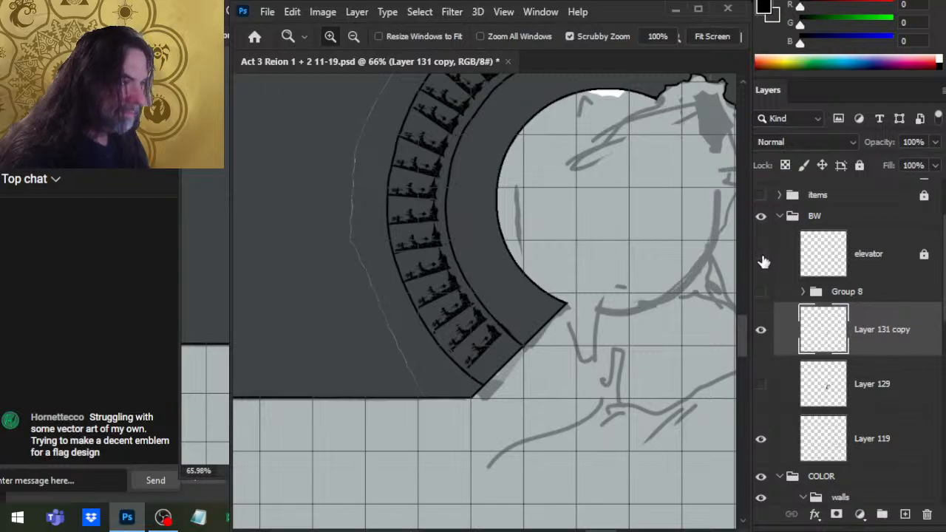
left_click(761, 441)
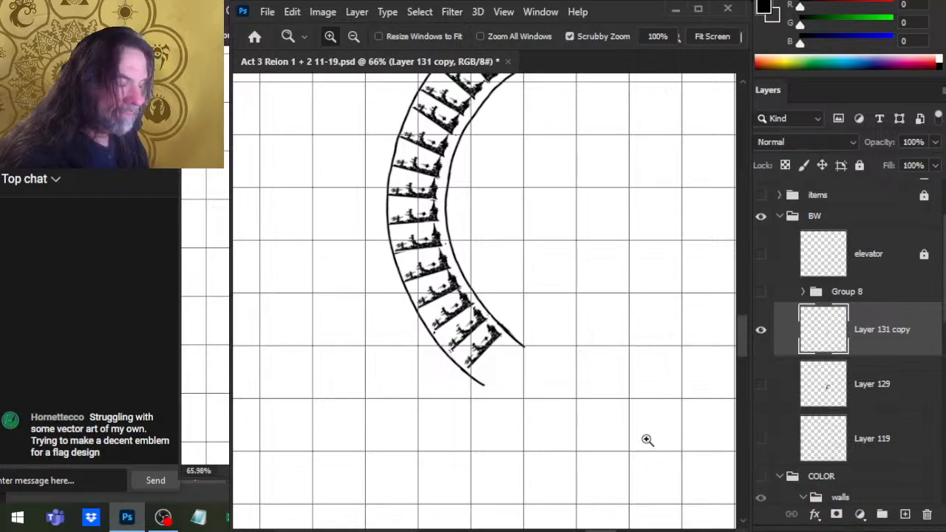
left_click_drag(648, 439, 560, 424)
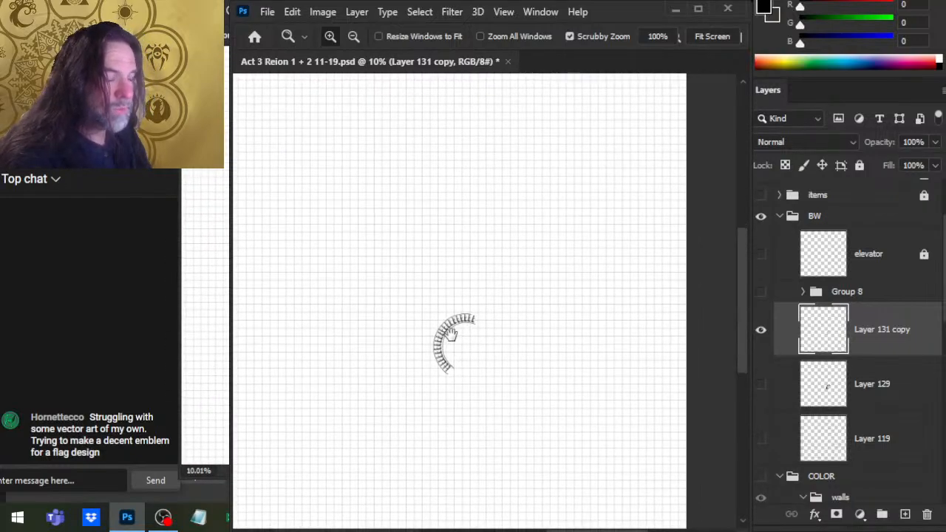
left_click(762, 294)
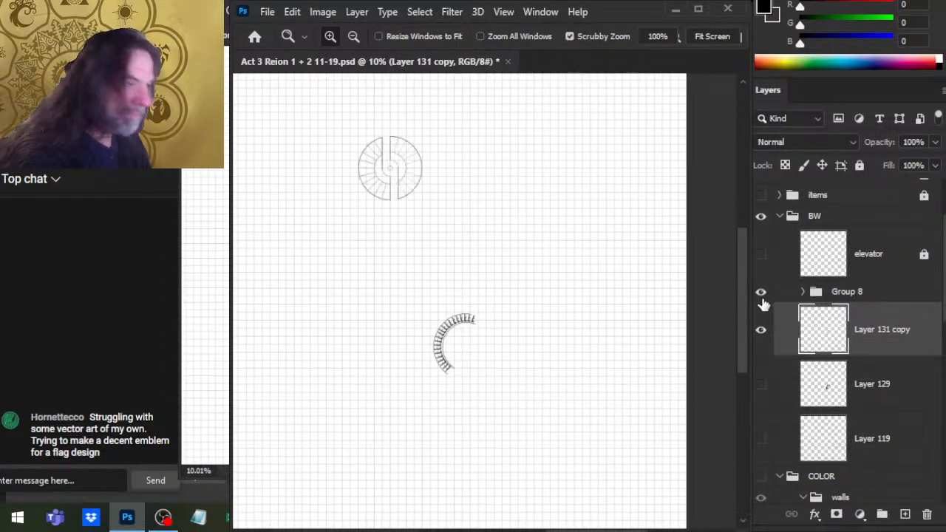
left_click(762, 258)
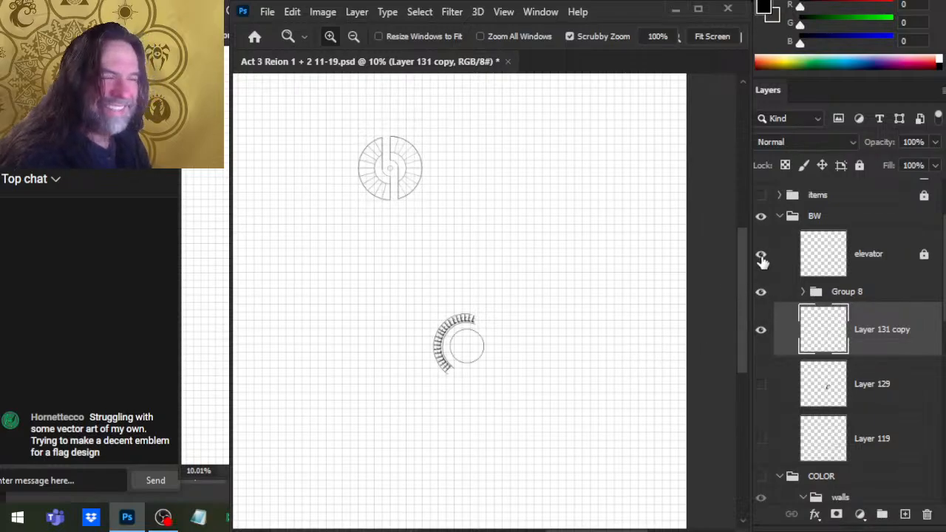
left_click(762, 258)
left_click(761, 258)
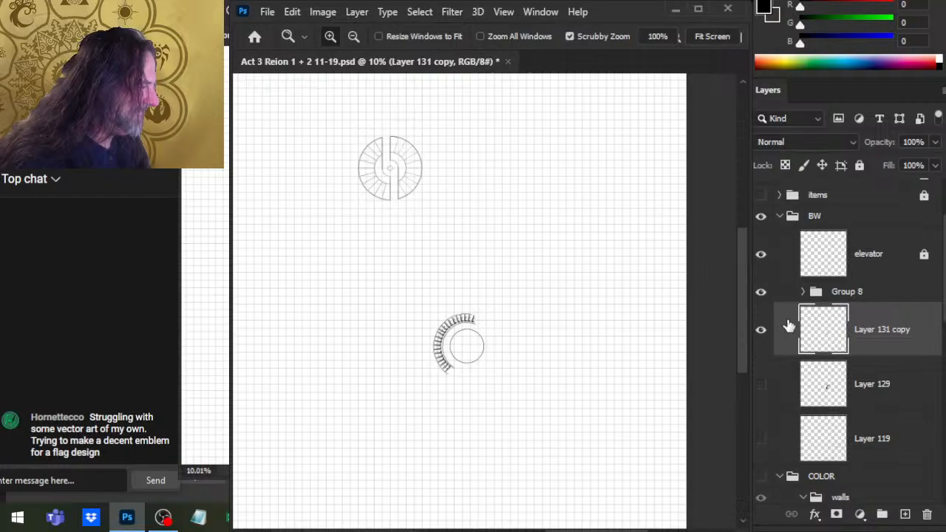
Rename Group 8 as eye
double_click(847, 295)
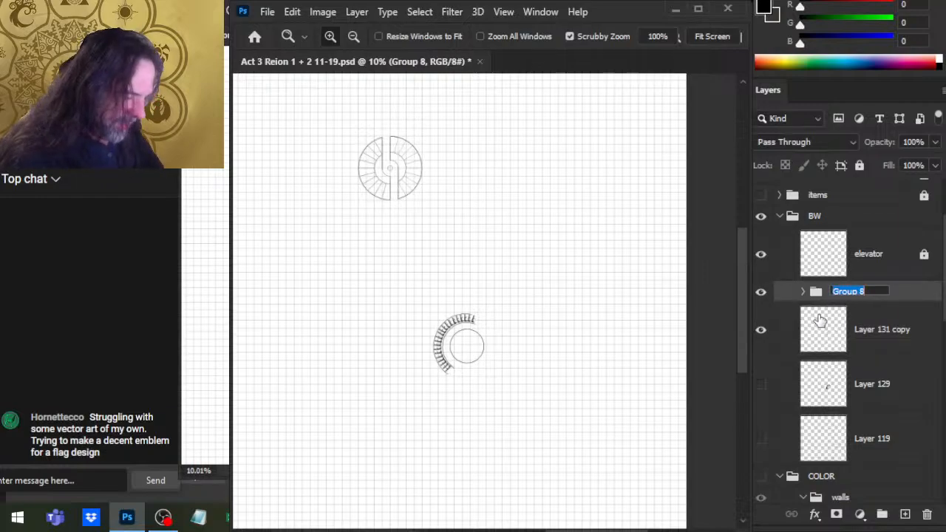
type("eye")
key("Return")
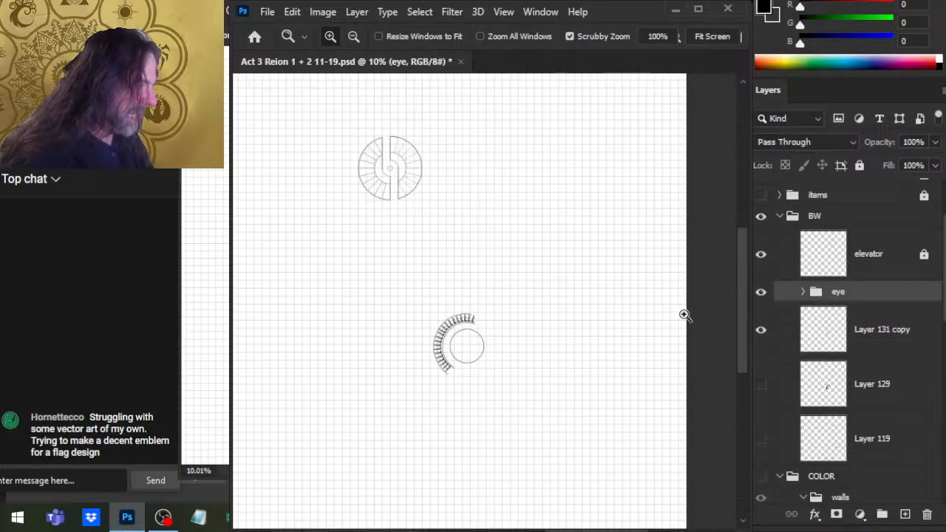
Check what Layer 129 contains, leave it hidden, and show the wall lines on Layer 119
left_click(762, 385)
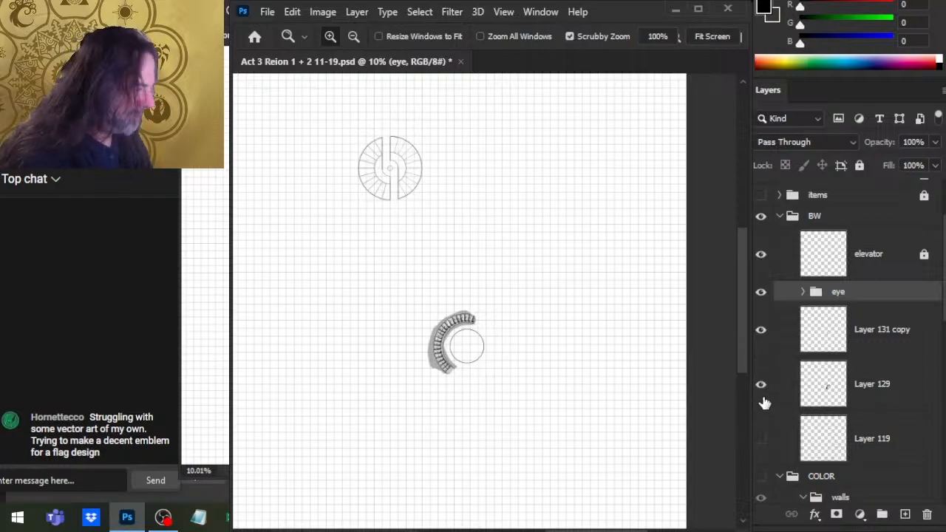
left_click(761, 384)
left_click(761, 439)
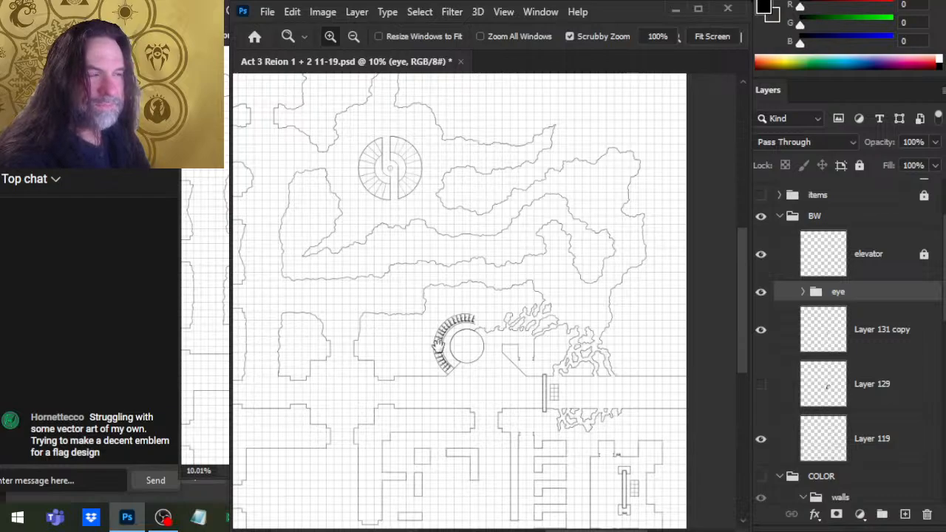
Examine the black-and-white line art across the map, from the caves and eye structure to the circular room and corridors
left_click_drag(438, 346, 500, 370)
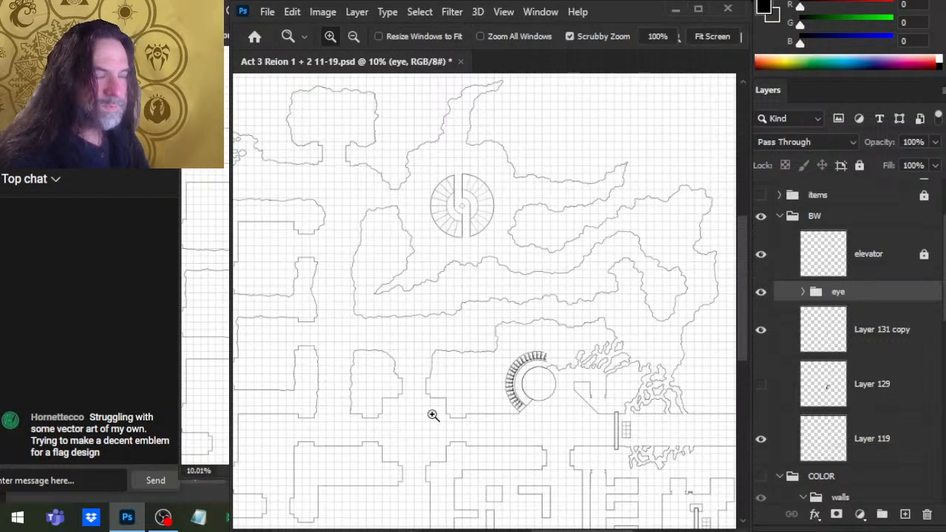
left_click_drag(505, 441, 505, 329)
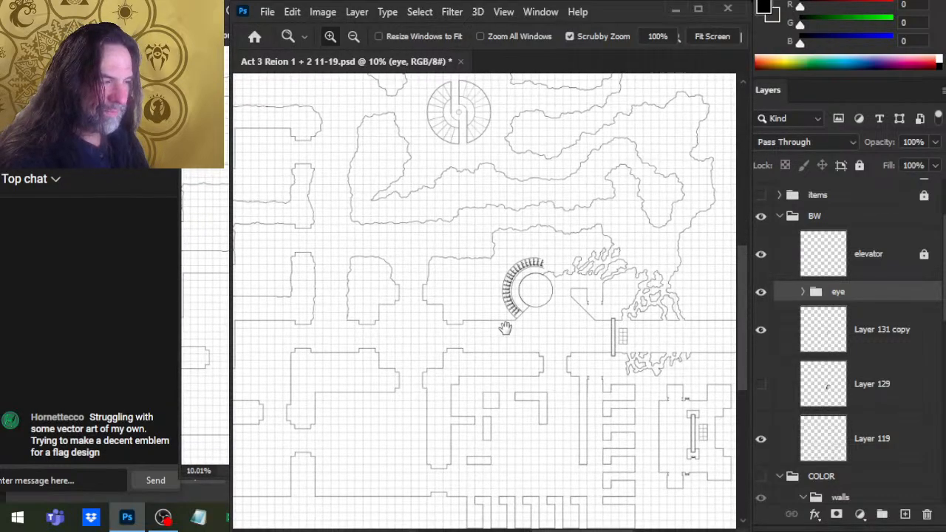
left_click_drag(454, 396, 543, 446)
left_click_drag(501, 376, 488, 418)
left_click_drag(473, 356, 599, 488)
left_click_drag(397, 288, 457, 318)
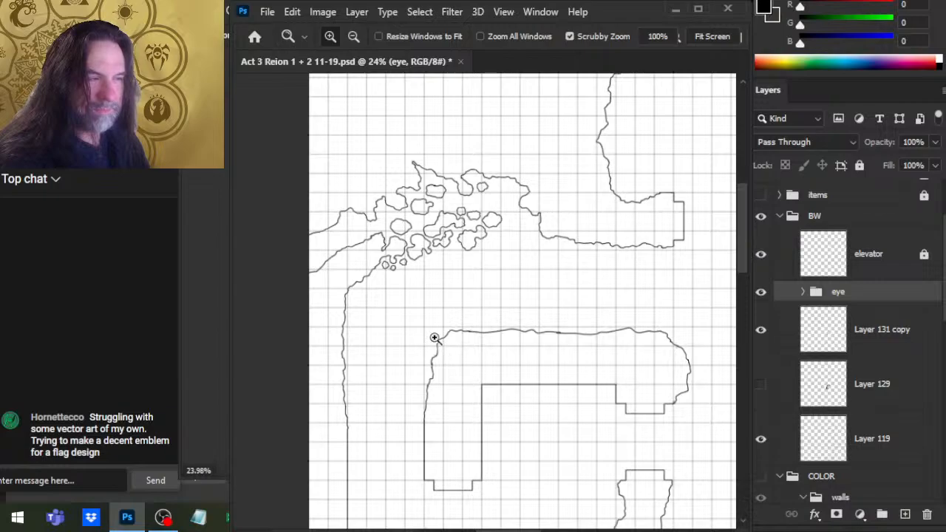
mouse_move(606, 374)
left_mouse_down()
mouse_move(507, 340)
mouse_move(625, 406)
mouse_move(407, 362)
mouse_move(453, 299)
mouse_move(288, 278)
mouse_move(589, 377)
left_mouse_up()
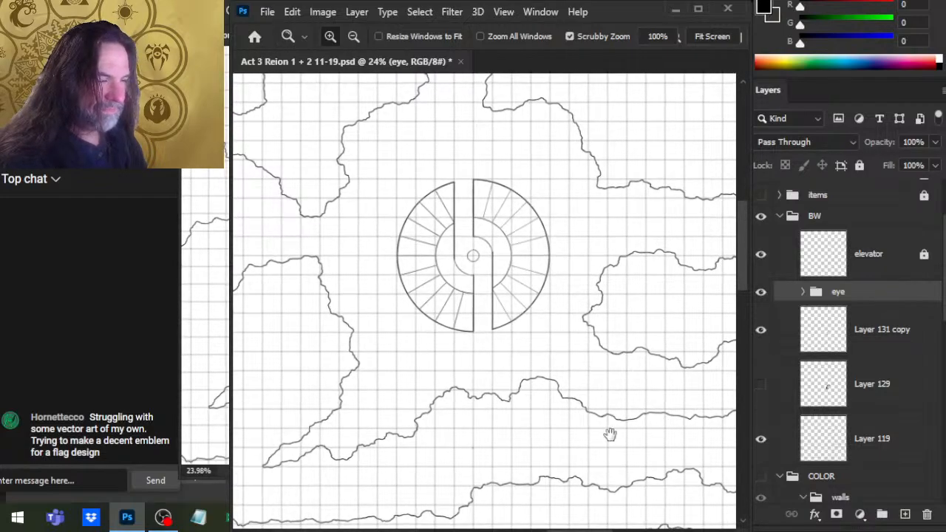
mouse_move(610, 434)
left_mouse_down()
mouse_move(574, 393)
mouse_move(610, 397)
mouse_move(625, 387)
mouse_move(625, 351)
mouse_move(599, 414)
mouse_move(522, 402)
mouse_move(492, 356)
left_mouse_up()
left_click_drag(572, 397, 579, 367)
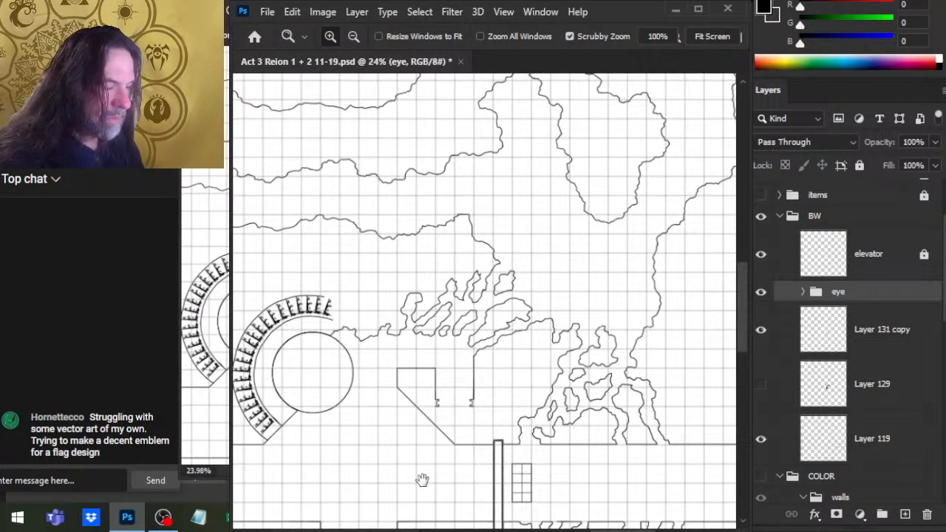
left_click_drag(496, 429, 432, 338)
left_click_drag(562, 488, 547, 509)
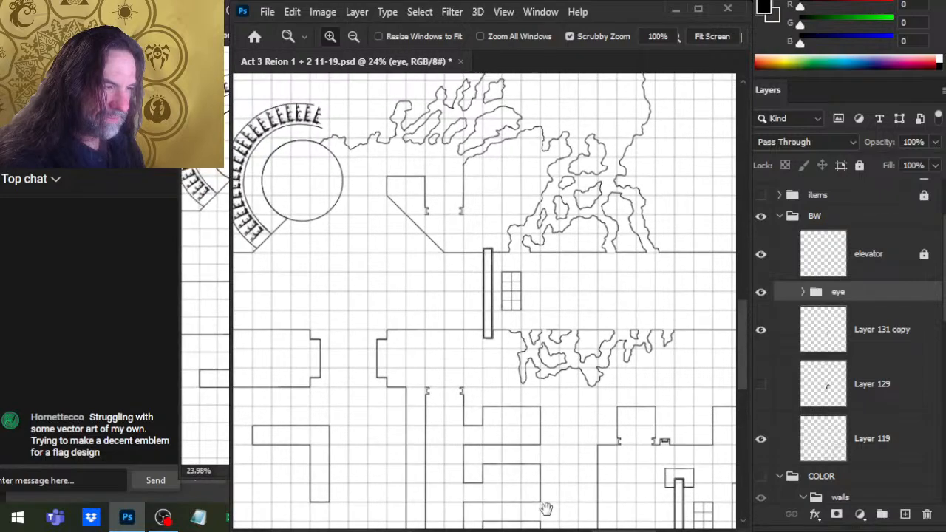
left_click_drag(441, 385, 518, 380)
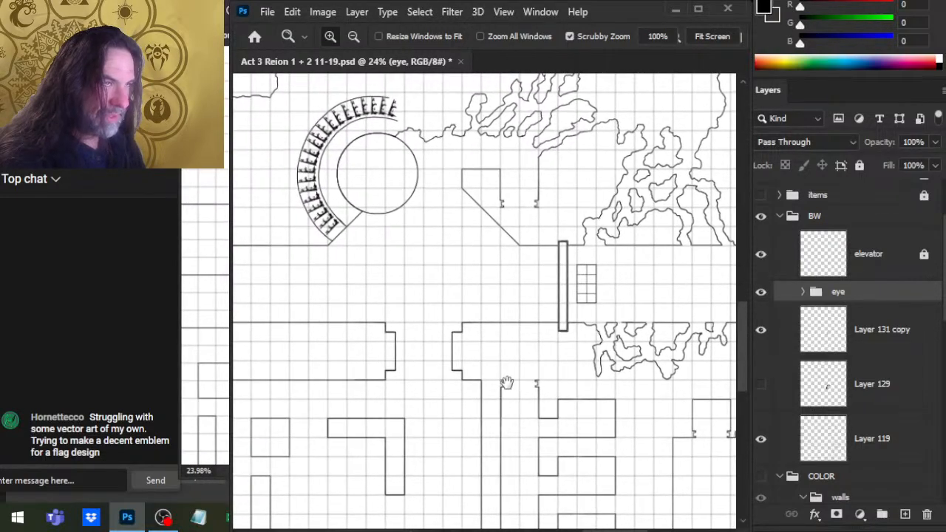
Check the contents of Layer 131 copy and Layer 129 by toggling their visibility, and delete Layer 129
left_click(763, 337)
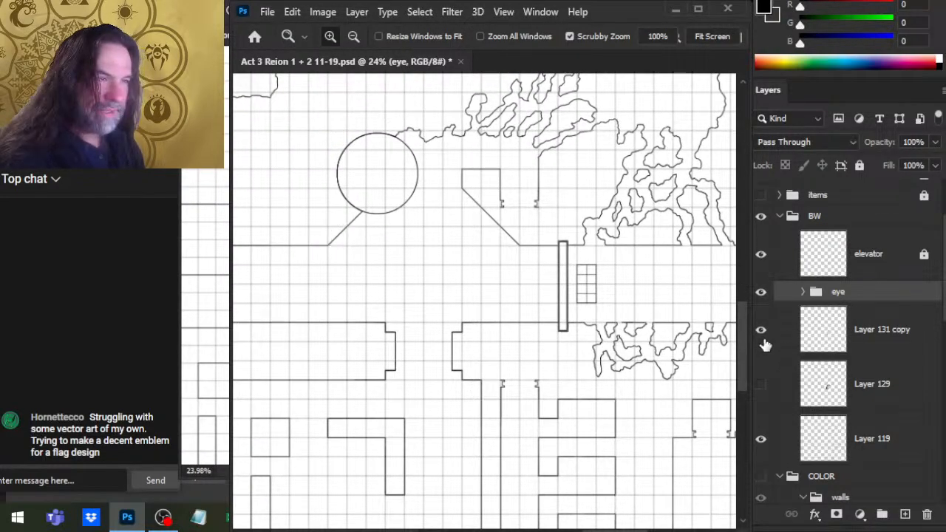
left_click(763, 337)
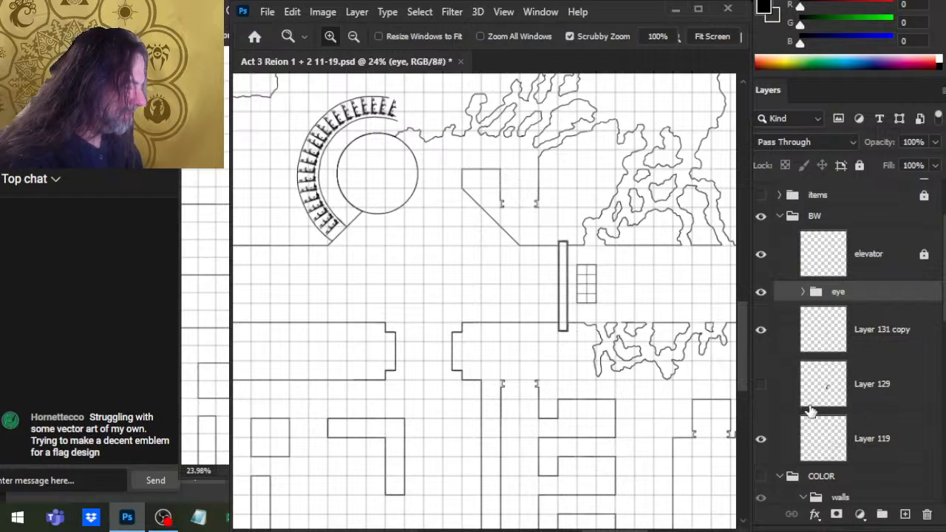
left_click(761, 384)
left_click(761, 385)
left_click_drag(832, 397, 929, 511)
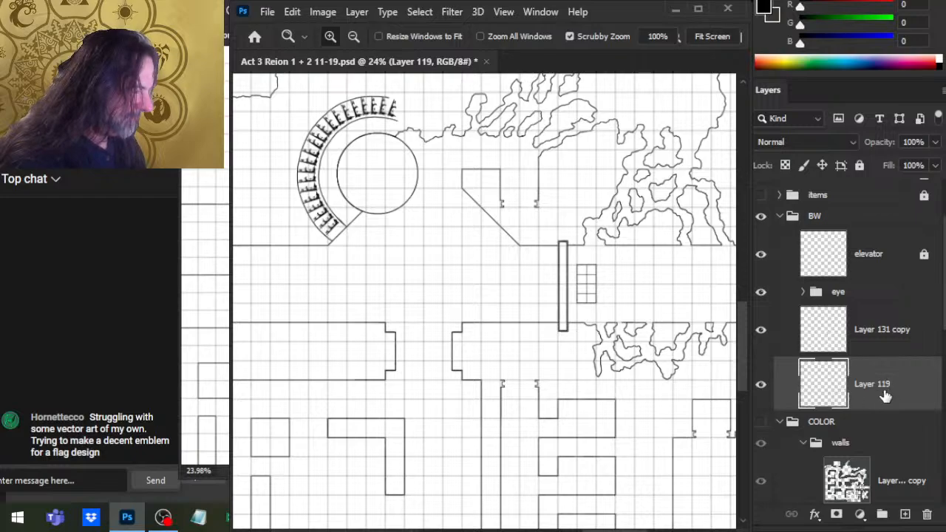
On Layer 119, erase the diagonal wall segment between the two edge lines at the staircase's lower end
left_click(873, 352)
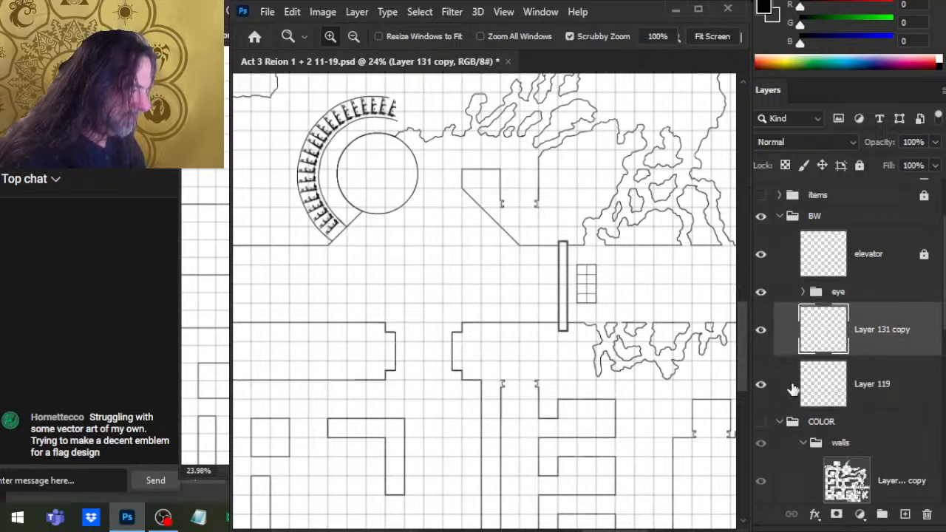
left_click(873, 395)
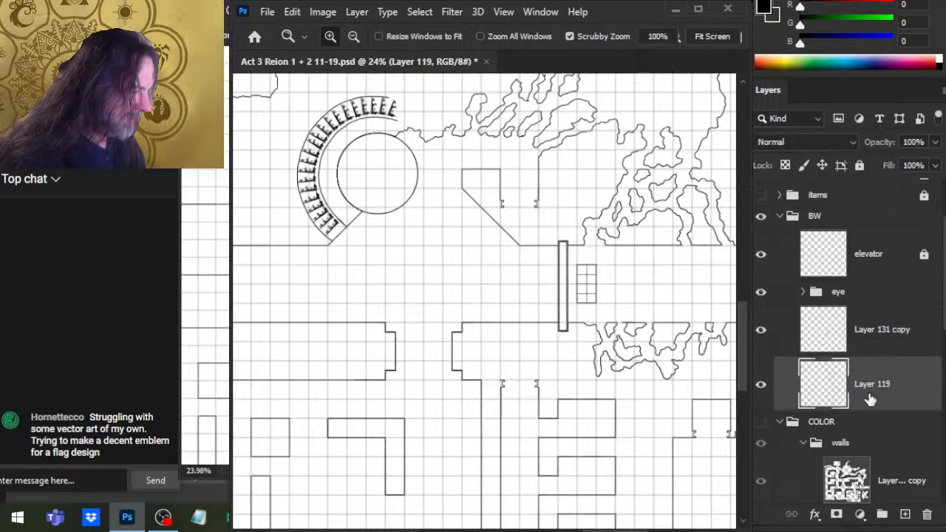
mouse_move(264, 274)
left_mouse_down()
mouse_move(378, 255)
mouse_move(463, 285)
left_mouse_up()
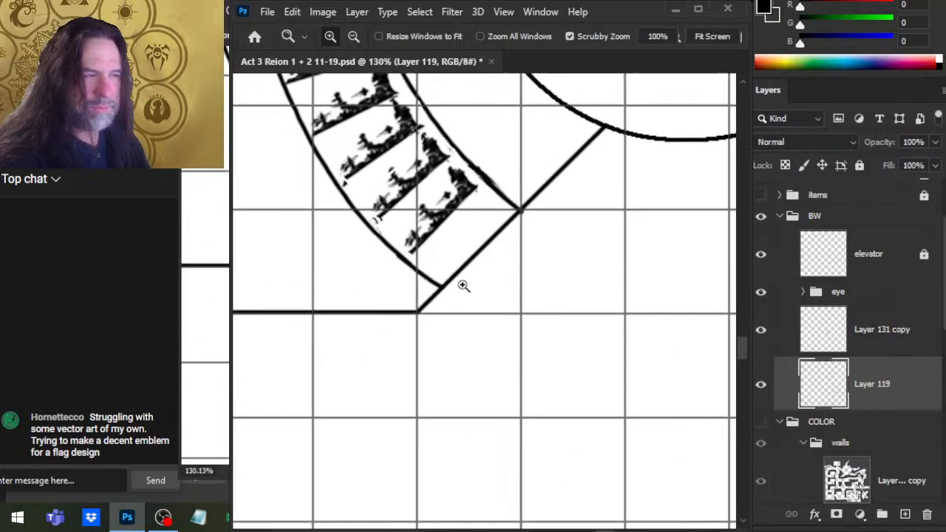
key("e")
left_click(455, 276)
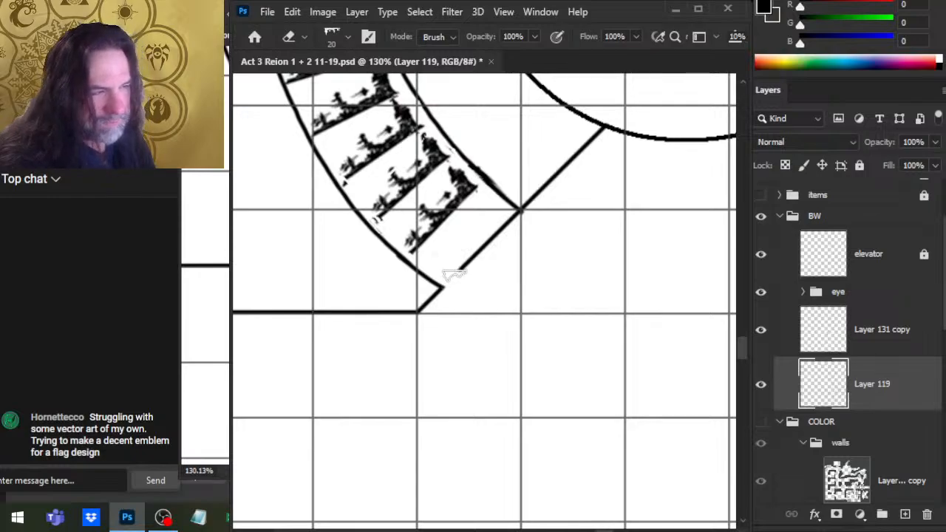
left_click_drag(455, 276, 500, 229)
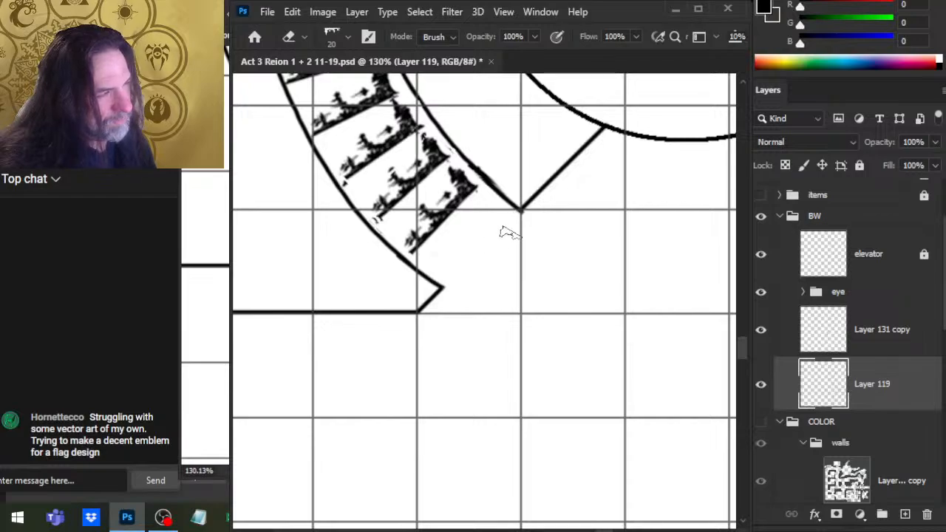
On Layer 131 copy, erase the loose texture marks between the lowest steps of the curved staircase
left_click(855, 329)
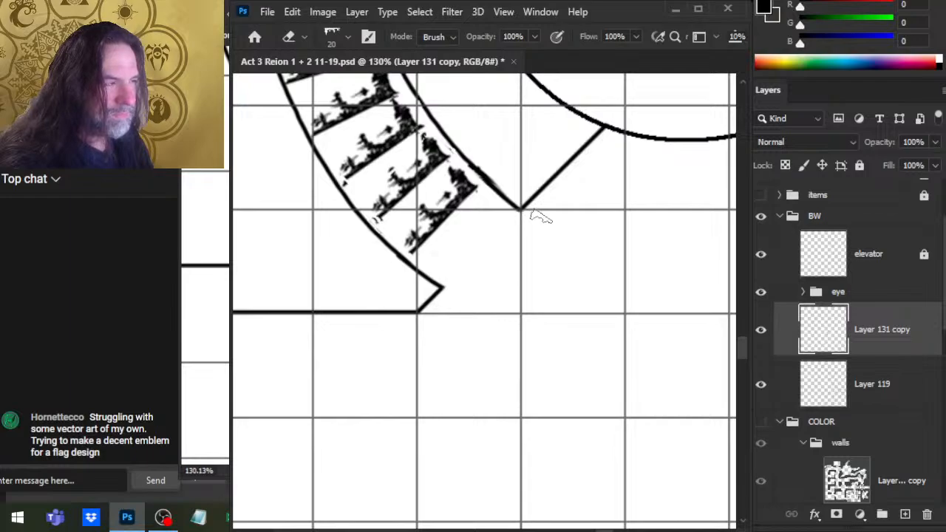
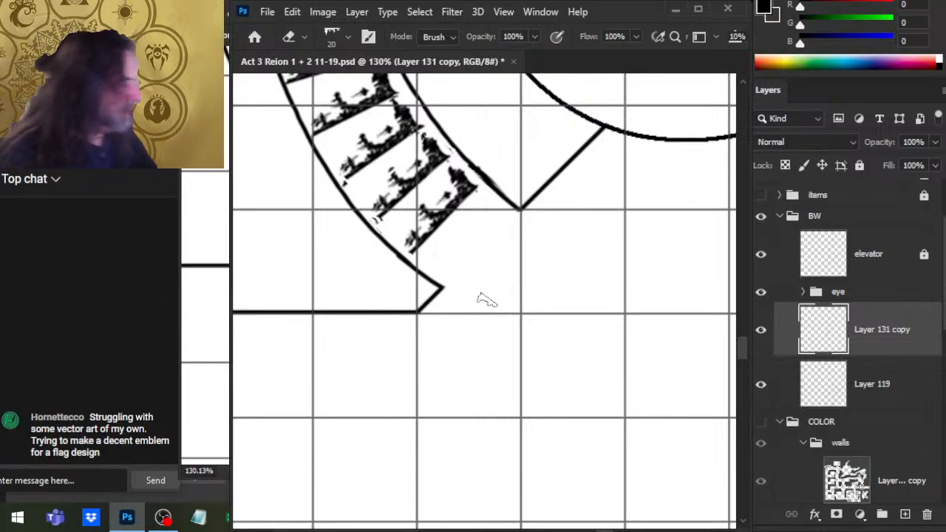
left_click(761, 331)
left_click(761, 331)
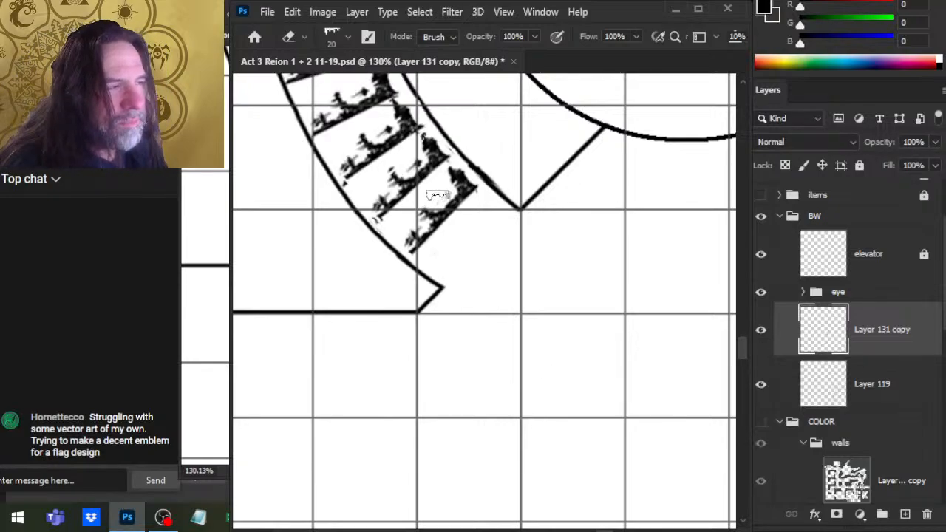
left_click_drag(404, 178, 410, 157)
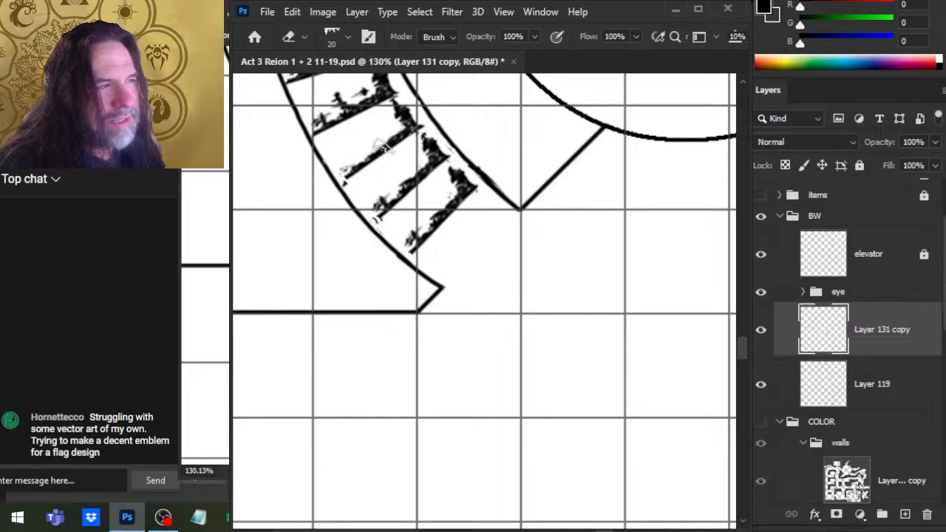
left_click_drag(394, 184, 459, 302)
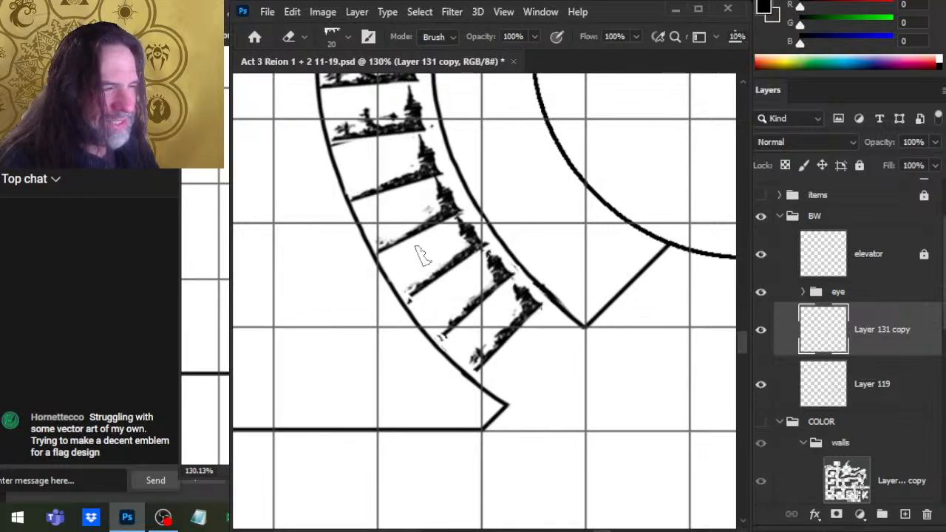
left_click_drag(408, 317, 442, 358)
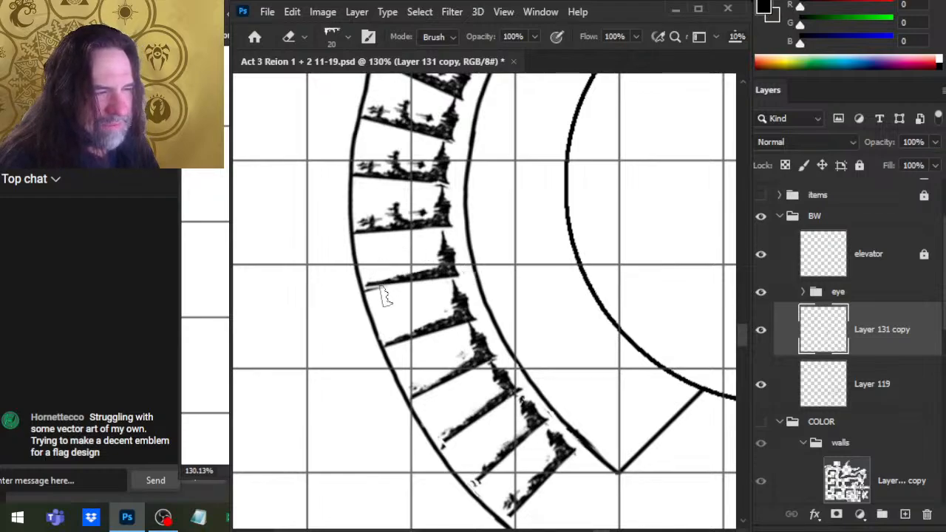
Erase the loose texture marks above the step lines along the staircase's left side
left_click_drag(391, 209, 421, 214)
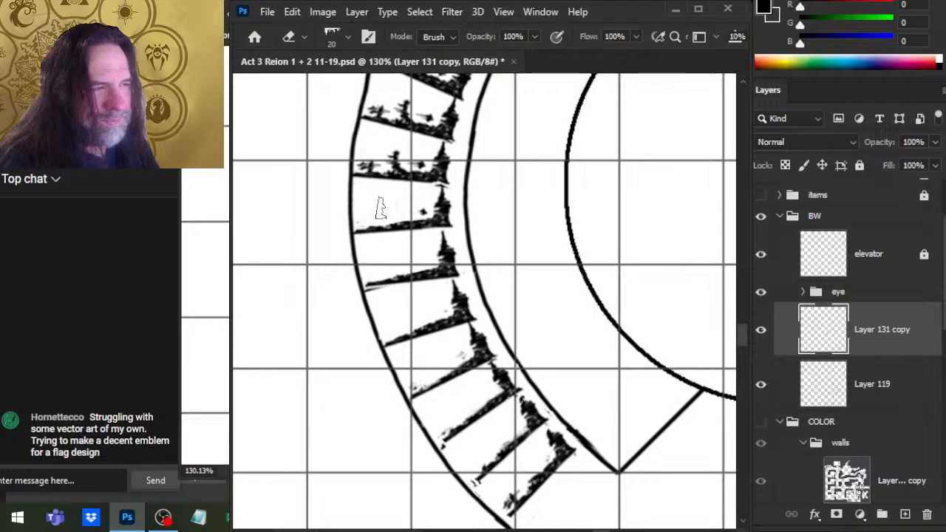
mouse_move(395, 157)
left_mouse_down()
mouse_move(363, 166)
mouse_move(429, 164)
left_mouse_up()
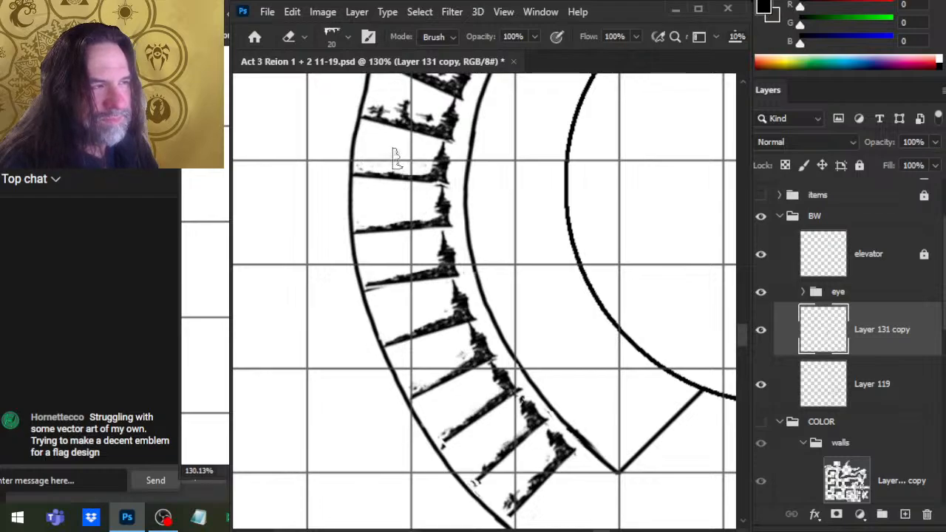
mouse_move(429, 197)
left_mouse_down()
mouse_move(433, 295)
mouse_move(446, 326)
left_mouse_up()
left_click_drag(411, 244, 396, 236)
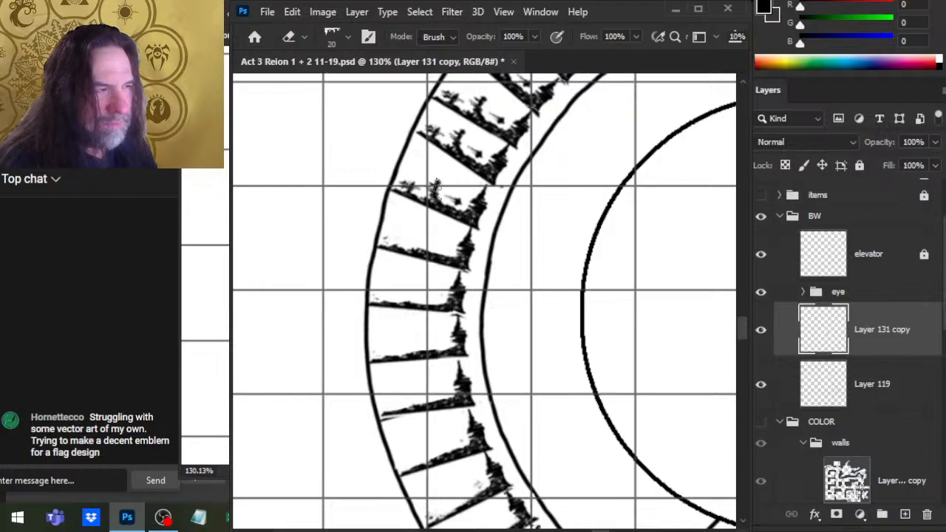
mouse_move(431, 190)
left_mouse_down()
mouse_move(408, 185)
mouse_move(431, 188)
left_mouse_up()
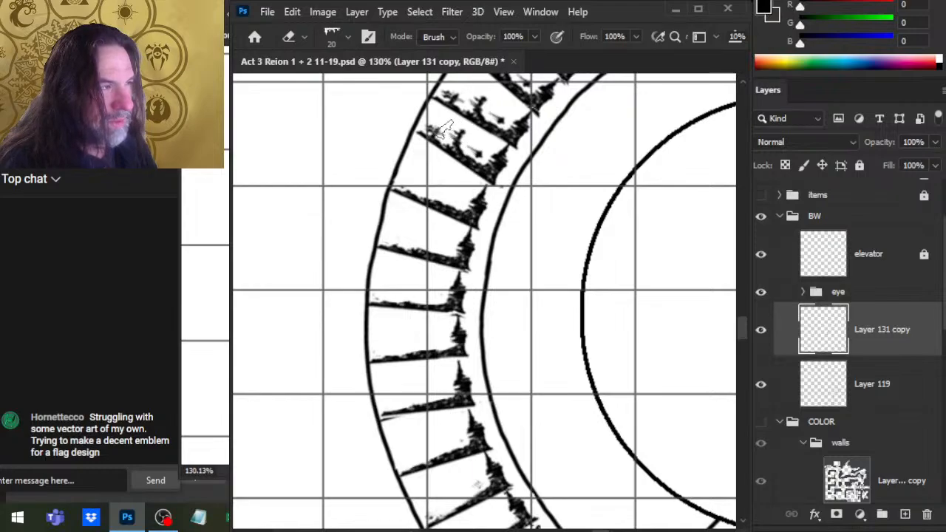
left_click_drag(444, 130, 434, 127)
Lasso the upper-left step whose line stops short, nudge it left to meet the outer edge line, and deselect it
key("l")
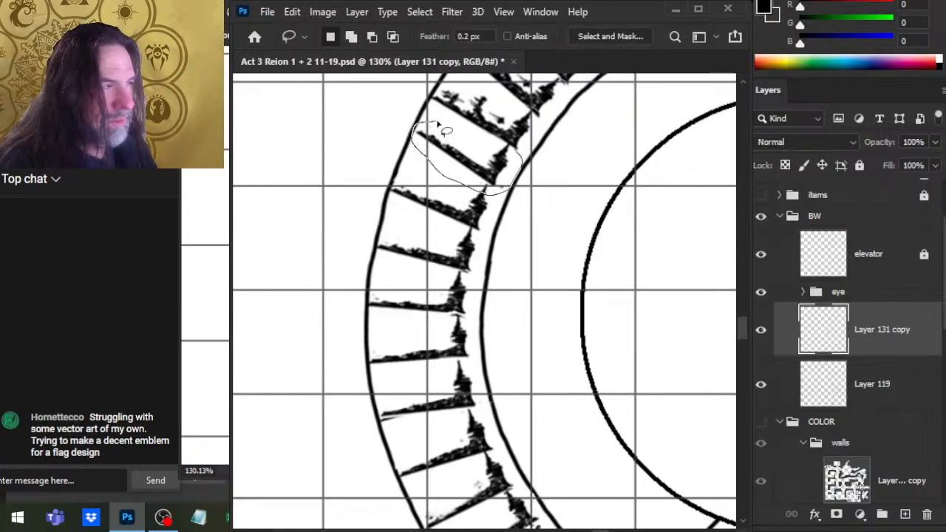
left_click_drag(437, 124, 481, 139)
key("v")
key("Left")
key("Left")
key("Left")
key("Left")
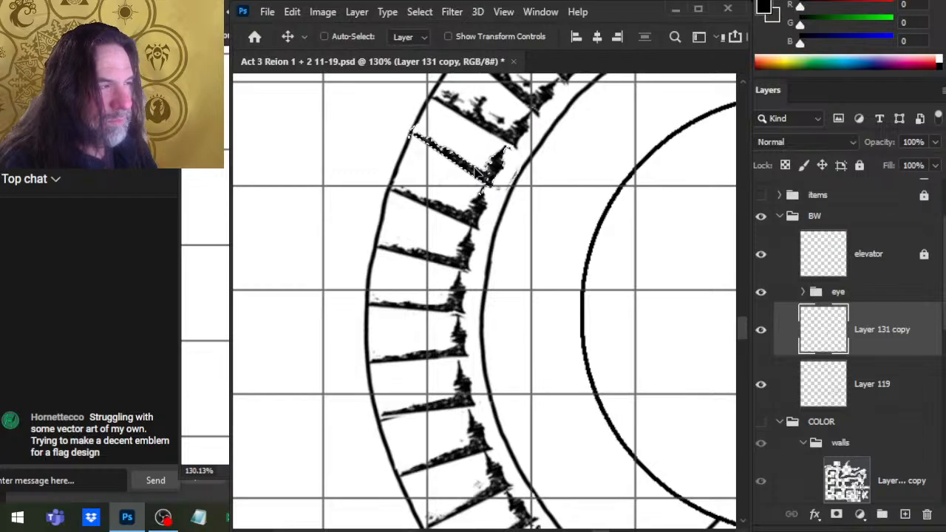
key("ctrl+d")
Undo the eraser stroke across the inner edge line and erase the loose texture marks on the next upper-left steps
key("l")
left_click_drag(521, 223, 495, 305)
key("e")
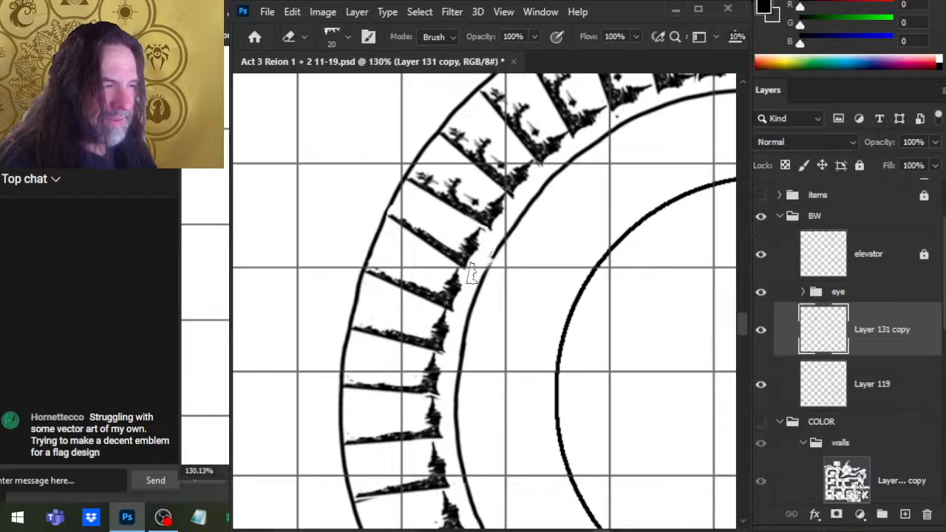
key("ctrl+z")
left_click_drag(439, 165, 437, 168)
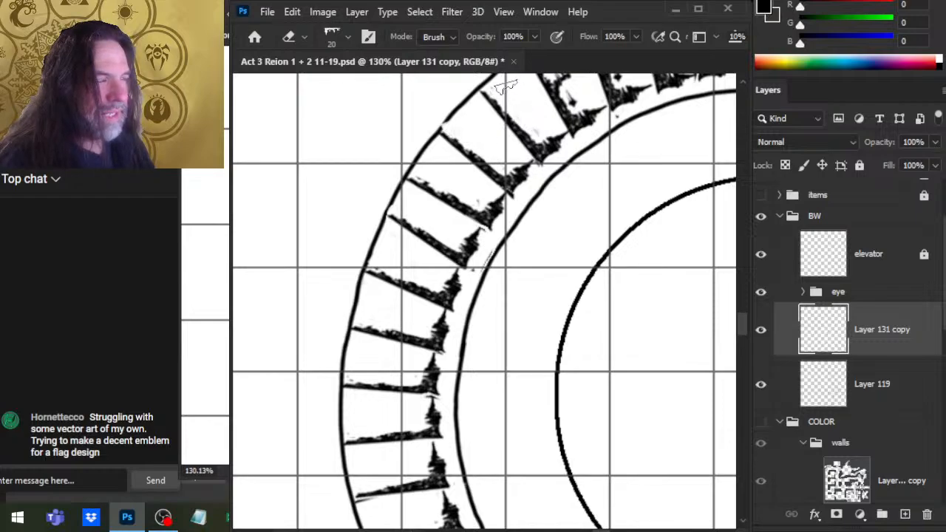
Repaint the gap in the upper-left outer edge line and erase the loose texture marks from the next step along the arc
left_click_drag(570, 203, 518, 325)
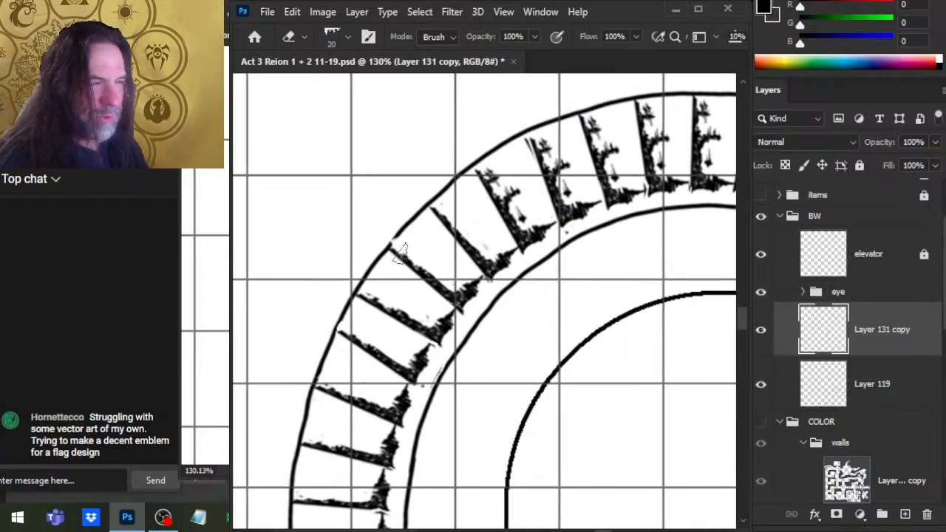
key("b")
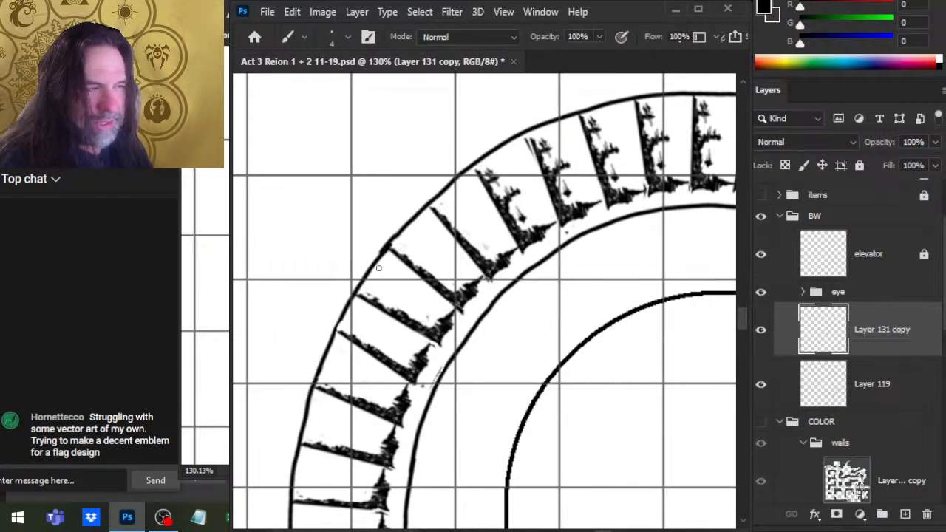
key("e")
left_click_drag(496, 169, 497, 170)
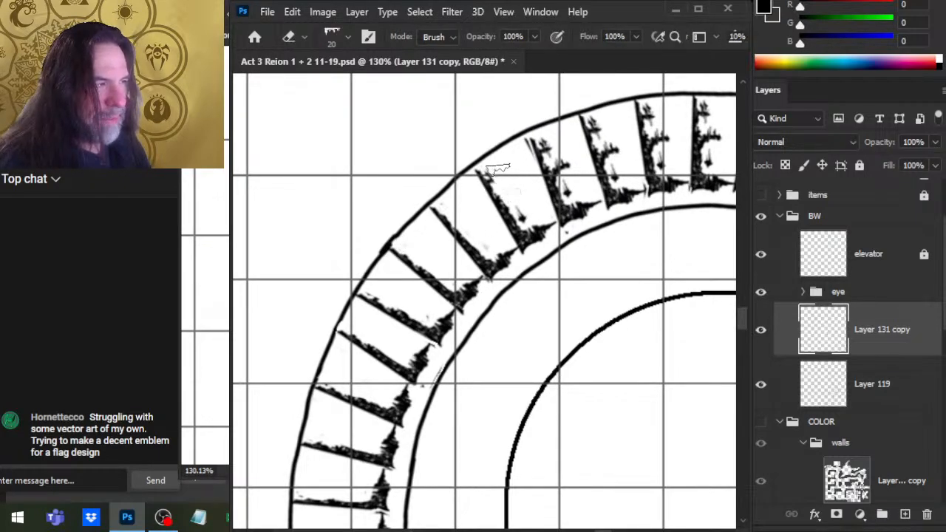
left_click_drag(510, 205, 522, 229)
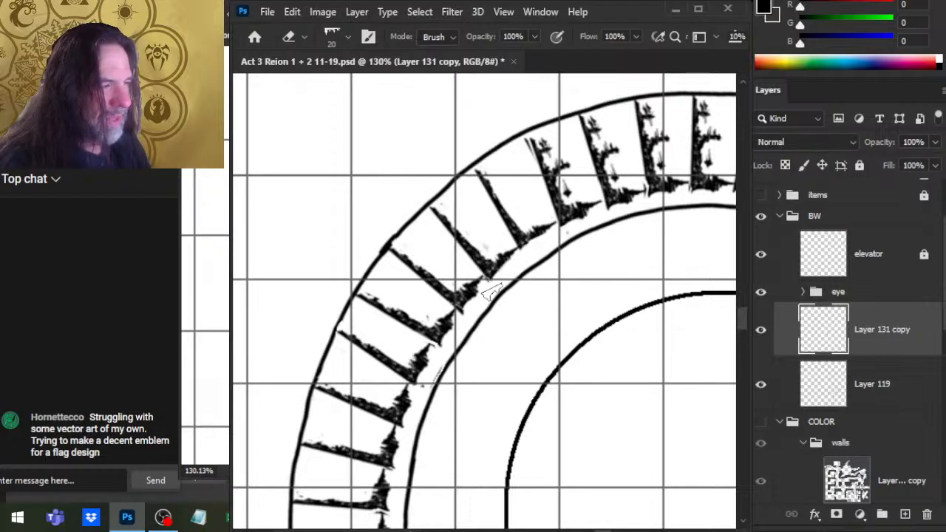
Trim the ragged inner ends of the steps around the staircase with the Eraser, clear of the inner edge line
mouse_move(446, 333)
left_mouse_down()
mouse_move(453, 325)
mouse_move(421, 380)
left_mouse_up()
key("ctrl+z")
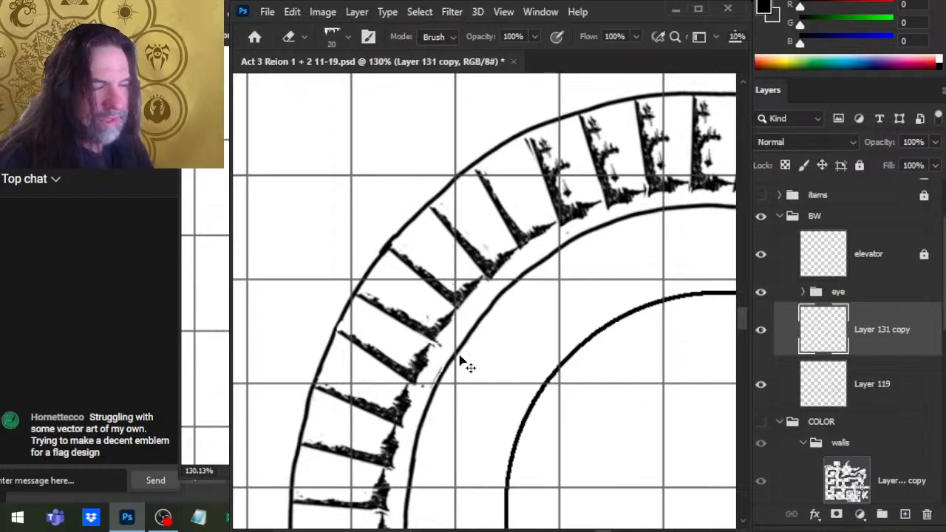
mouse_move(437, 349)
left_mouse_down()
mouse_move(415, 382)
mouse_move(405, 456)
left_mouse_up()
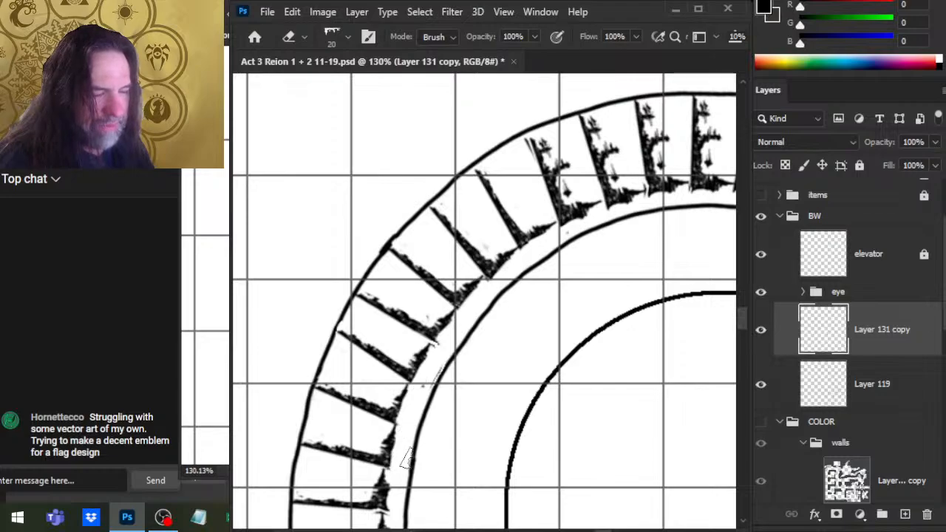
left_click_drag(448, 422, 500, 294)
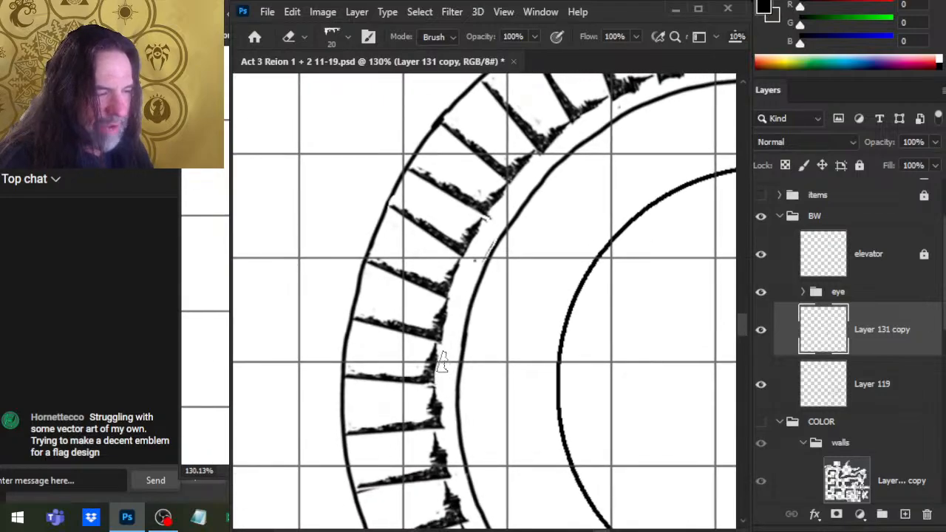
left_click_drag(441, 359, 441, 419)
mouse_move(478, 459)
left_mouse_down()
mouse_move(469, 381)
mouse_move(433, 374)
mouse_move(454, 420)
mouse_move(447, 415)
mouse_move(469, 372)
mouse_move(457, 409)
mouse_move(531, 497)
mouse_move(521, 499)
mouse_move(544, 510)
mouse_move(539, 472)
mouse_move(476, 333)
left_mouse_up()
left_click_drag(496, 392, 497, 400)
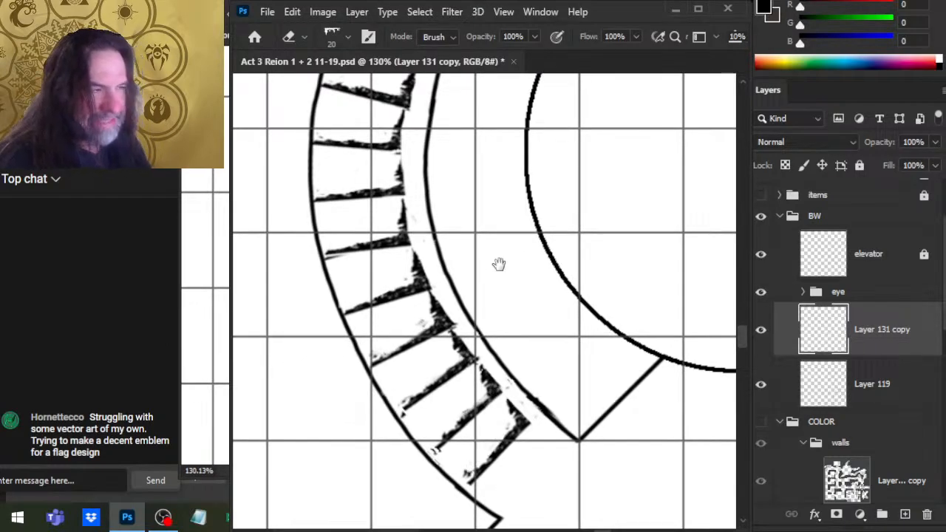
left_click_drag(498, 264, 551, 473)
mouse_move(459, 268)
left_mouse_down()
mouse_move(437, 460)
mouse_move(493, 333)
mouse_move(513, 370)
mouse_move(501, 283)
left_mouse_up()
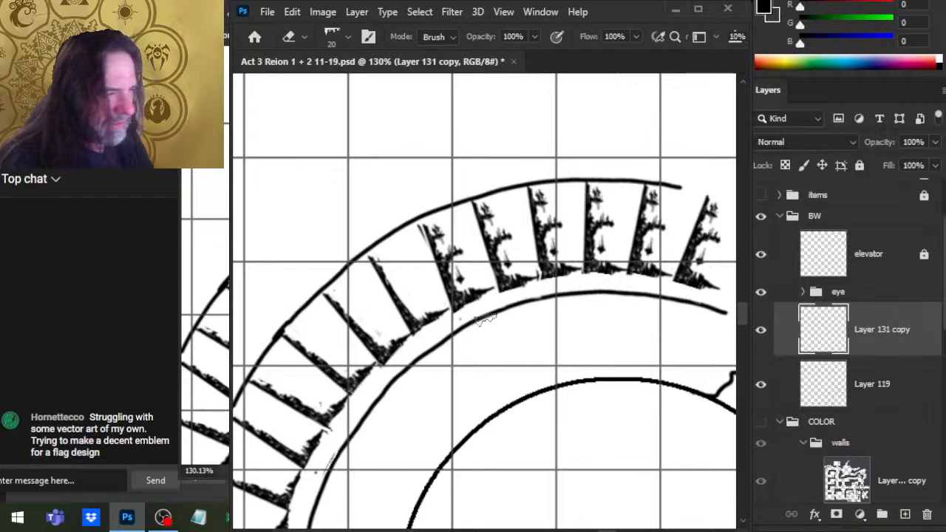
key("b")
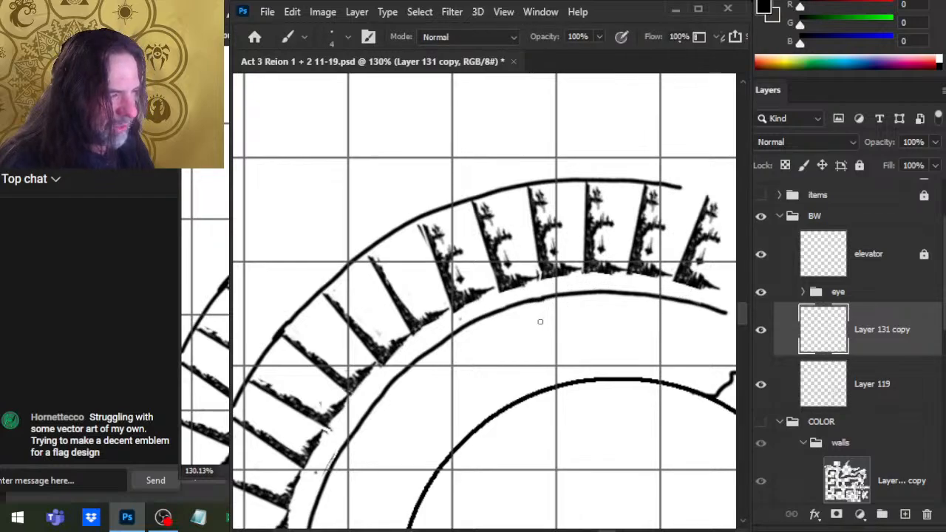
key("e")
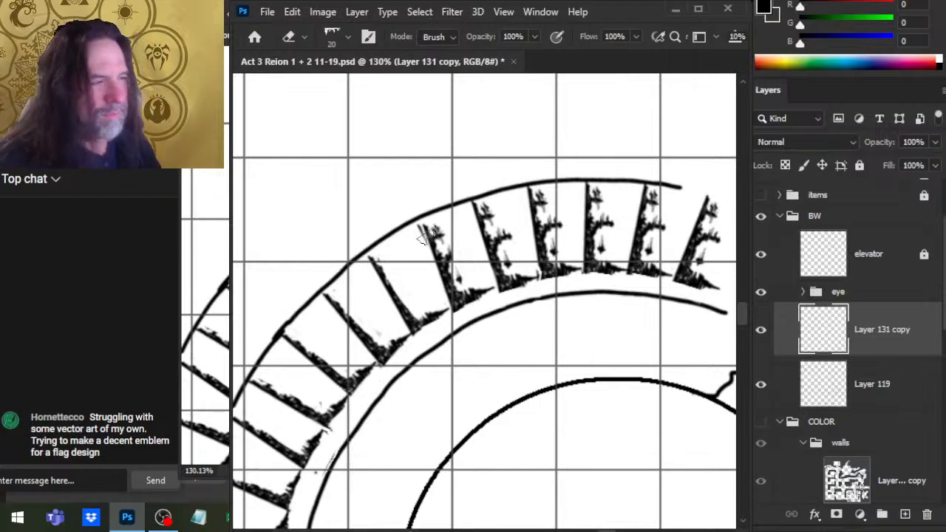
Erase the loose texture marks from the remaining steps across the top of the arc, up to the last step
left_click_drag(443, 226, 451, 254)
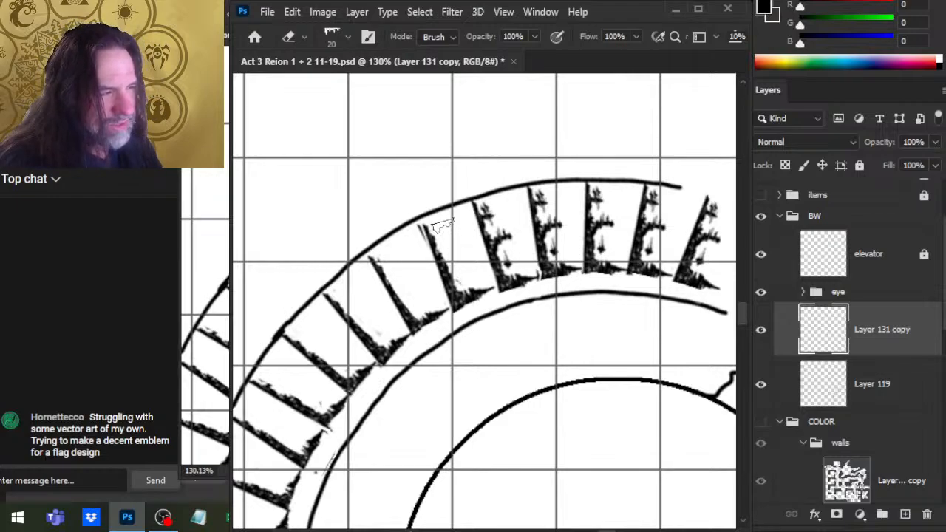
mouse_move(495, 210)
left_mouse_down()
mouse_move(539, 260)
mouse_move(543, 196)
left_mouse_up()
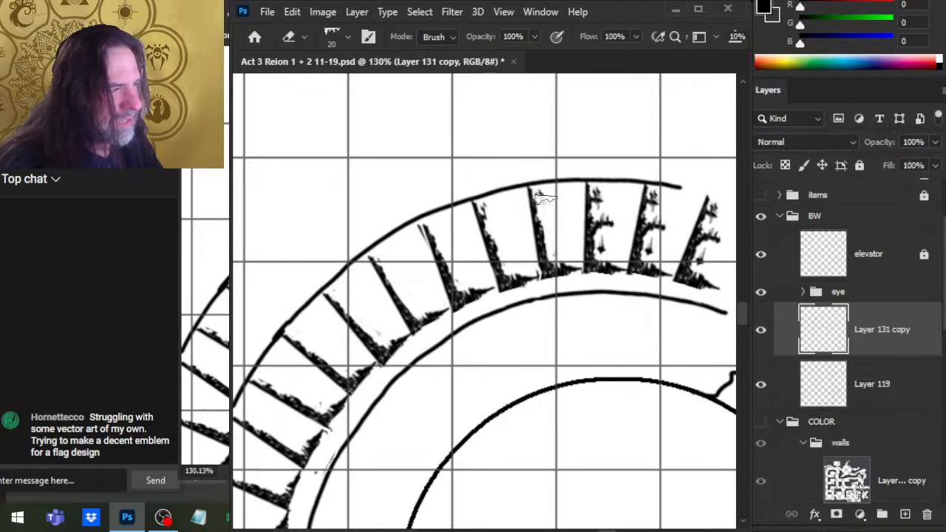
mouse_move(603, 250)
left_mouse_down()
mouse_move(608, 196)
mouse_move(620, 235)
left_mouse_up()
left_click_drag(663, 200, 658, 227)
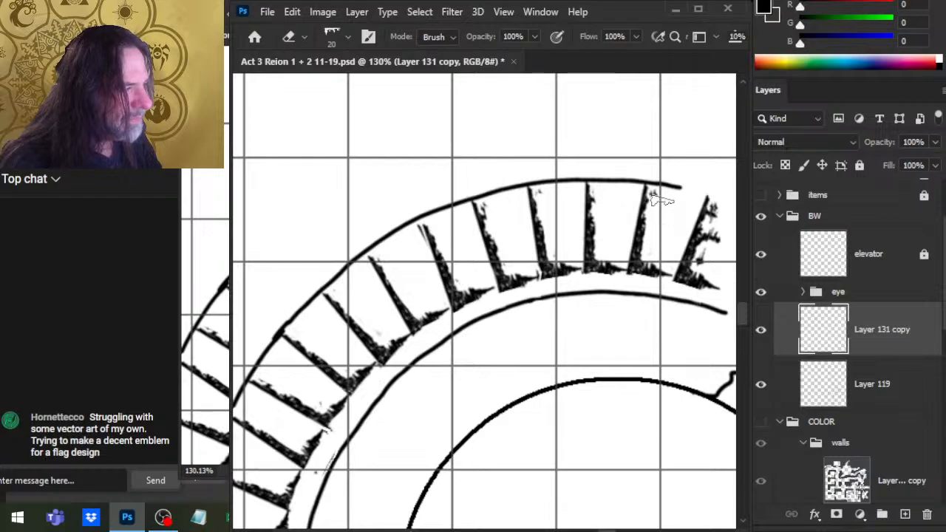
scroll(662, 199, "right", 3)
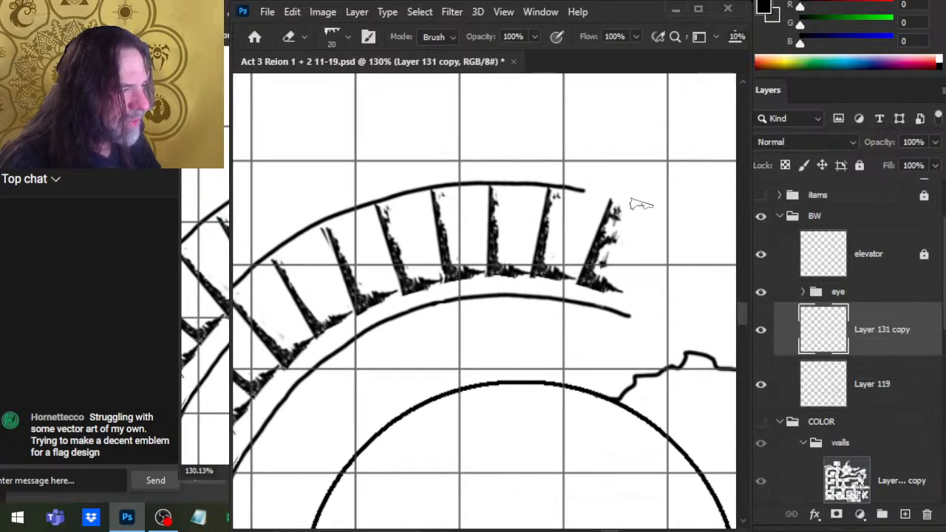
left_click_drag(623, 232, 608, 266)
left_click_drag(626, 213, 613, 242)
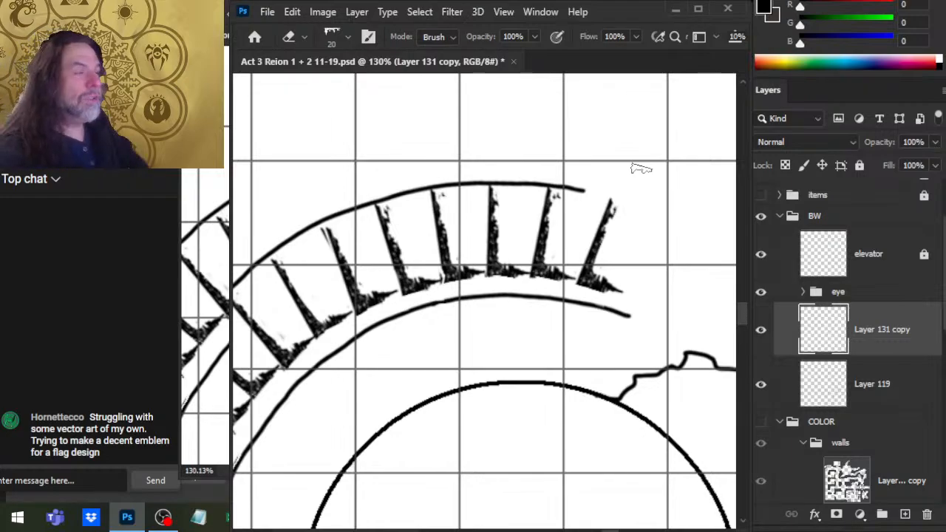
Extend the outer edge line past the last upper step with the Brush and trim the inner line's end
key("b")
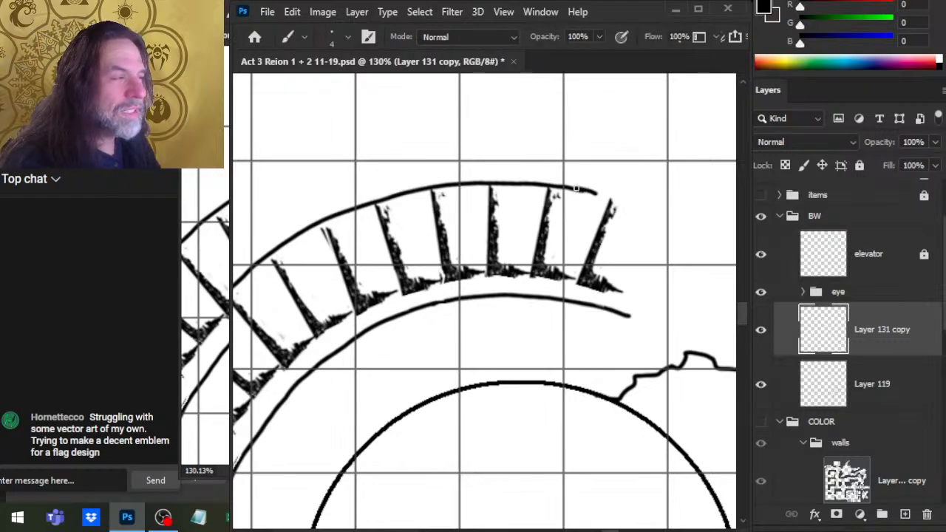
left_click_drag(569, 189, 636, 204)
key("e")
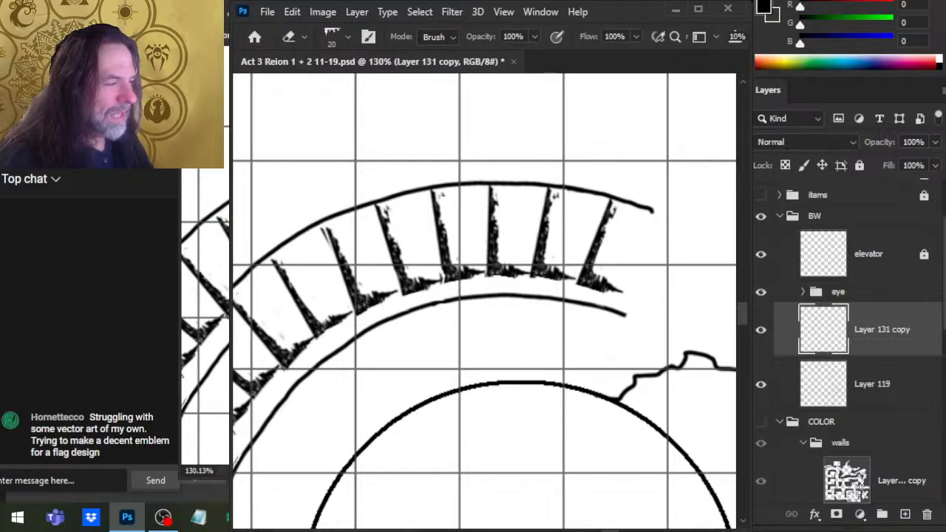
Select the staircase's inner edge line on Layer 131 copy with a freehand Lasso outline that leaves out the steps
key("z")
left_click_drag(634, 328, 549, 372)
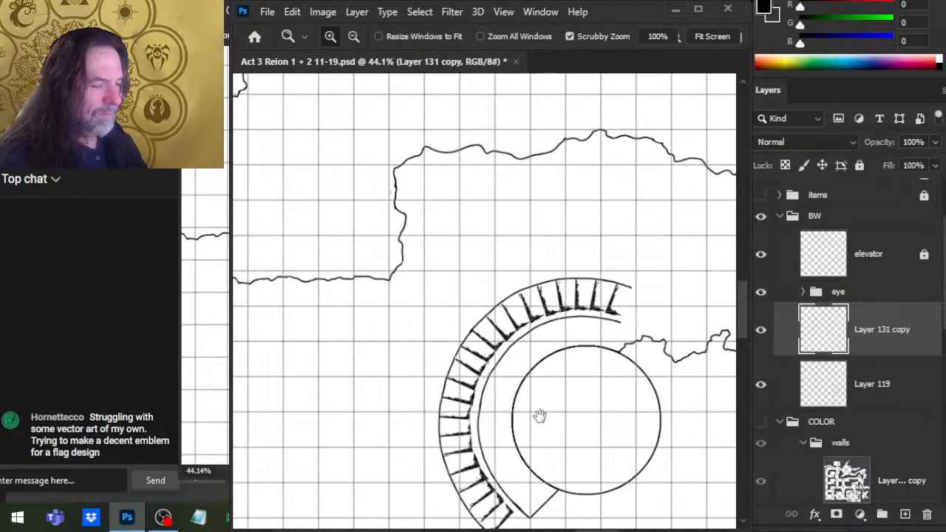
left_click_drag(539, 416, 497, 284)
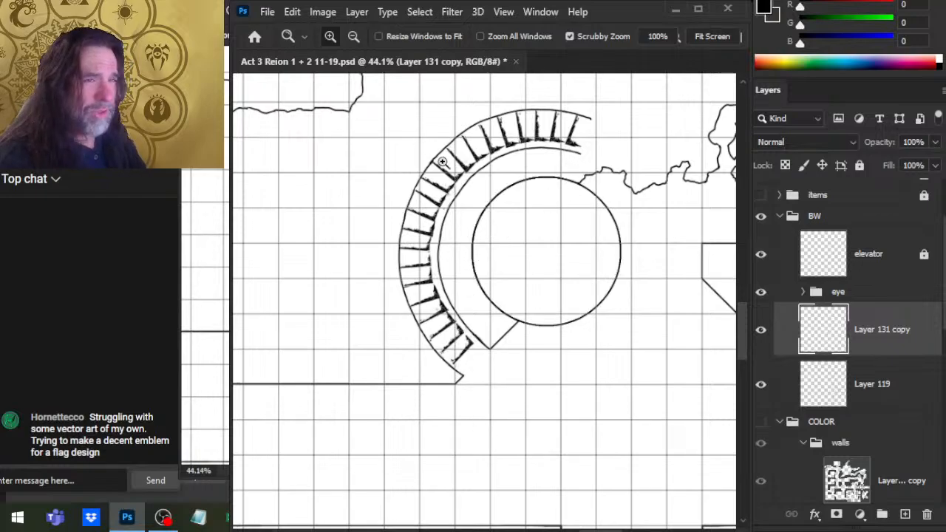
left_click_drag(442, 161, 553, 163)
key("l")
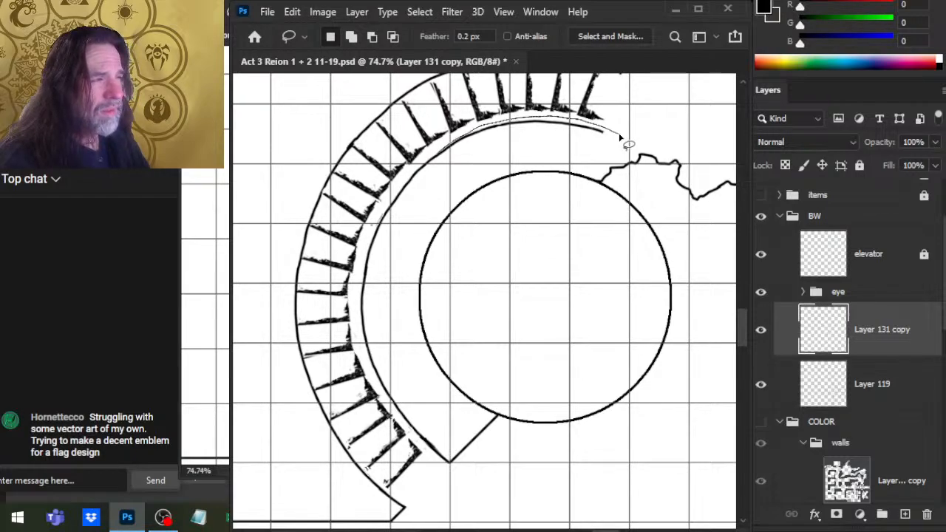
left_click_drag(438, 153, 477, 144)
left_click_drag(369, 228, 466, 160)
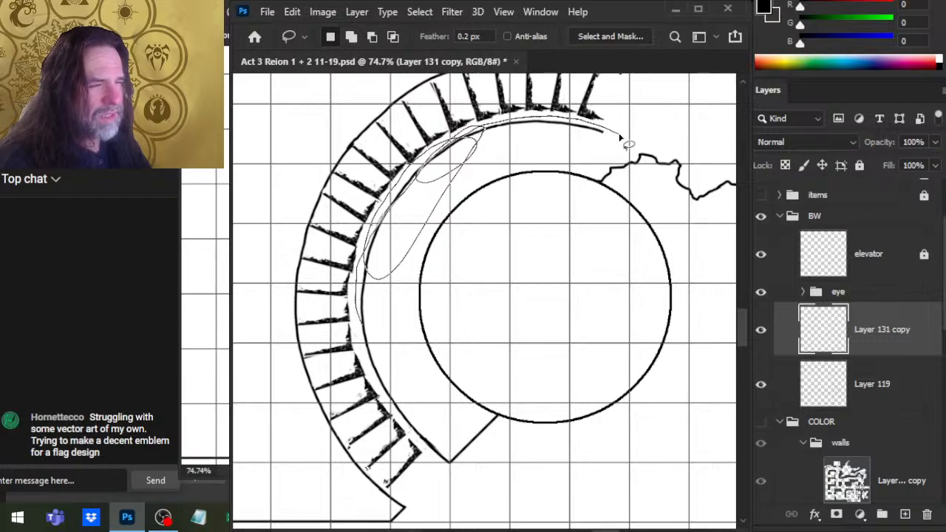
left_click_drag(388, 273, 366, 259)
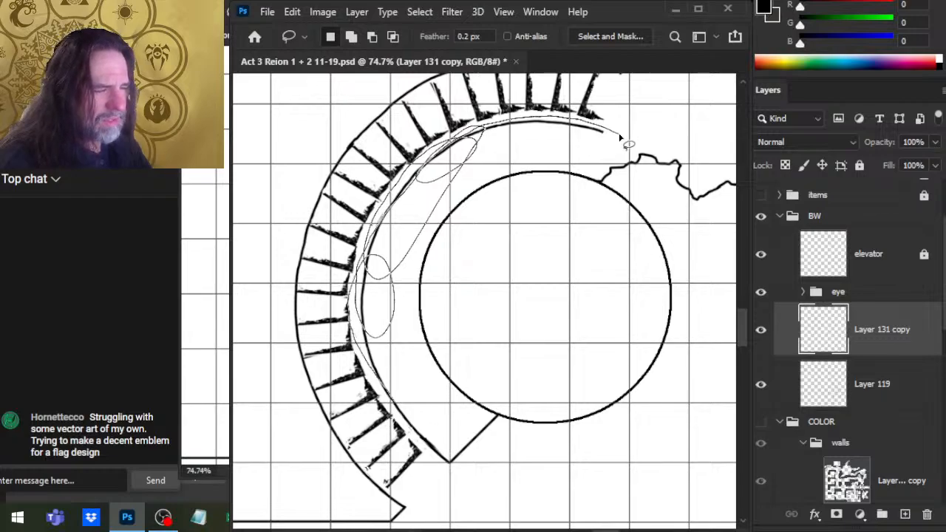
left_click_drag(392, 340, 374, 326)
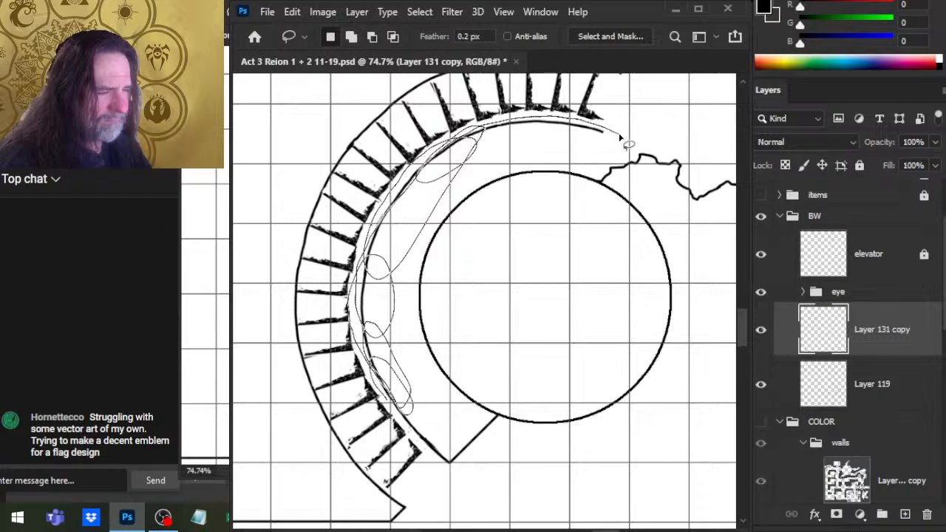
left_click_drag(620, 136, 618, 135)
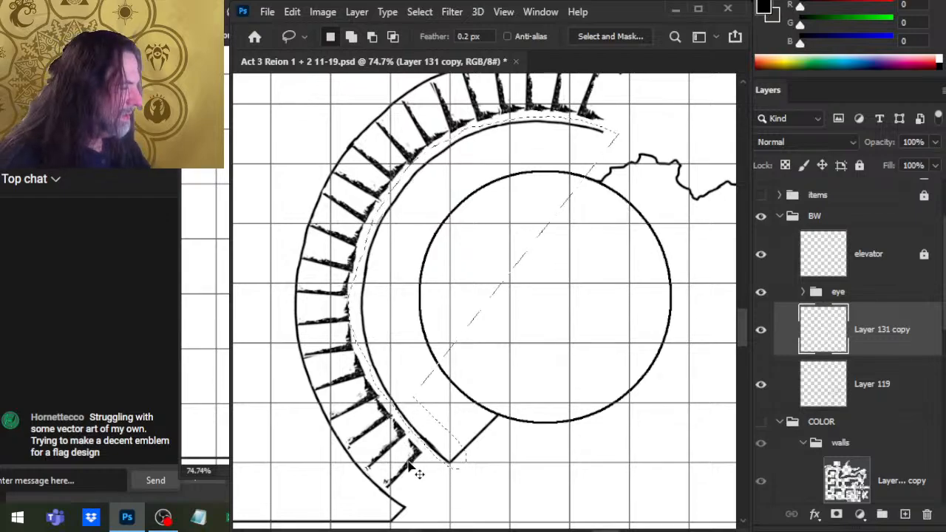
left_click(762, 330)
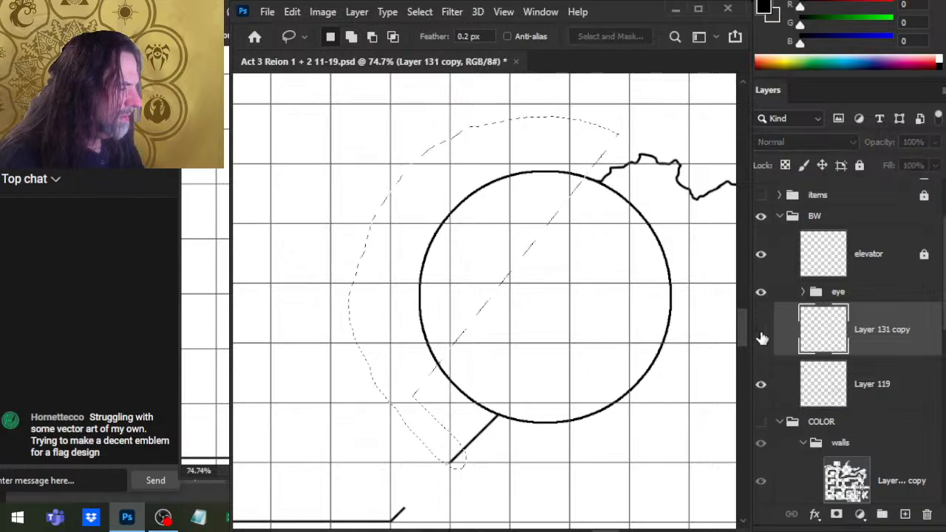
left_click(762, 331)
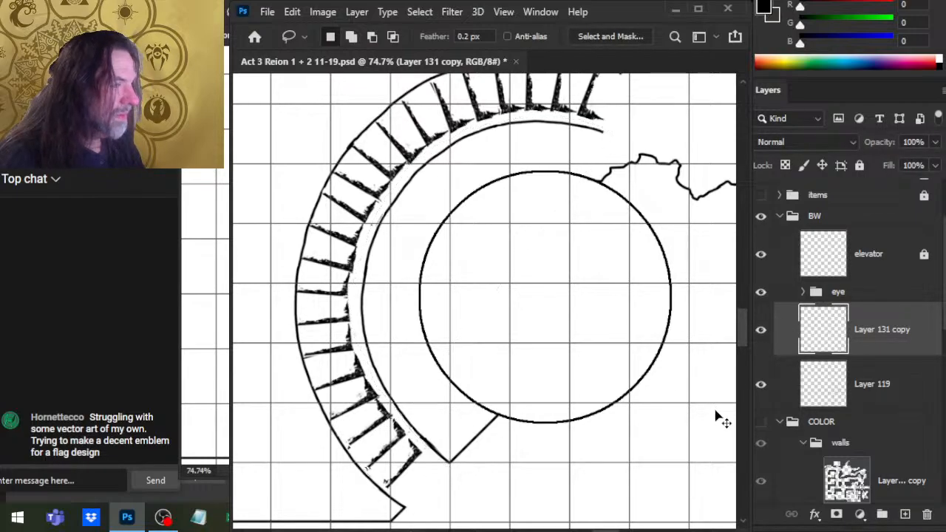
Cut the selected inner edge line to a new layer and nudge it left and up, closer to the steps
key("ctrl+shift+j")
key("v")
key("Left")
key("Left")
key("Left")
key("Left")
key("Left")
key("Left")
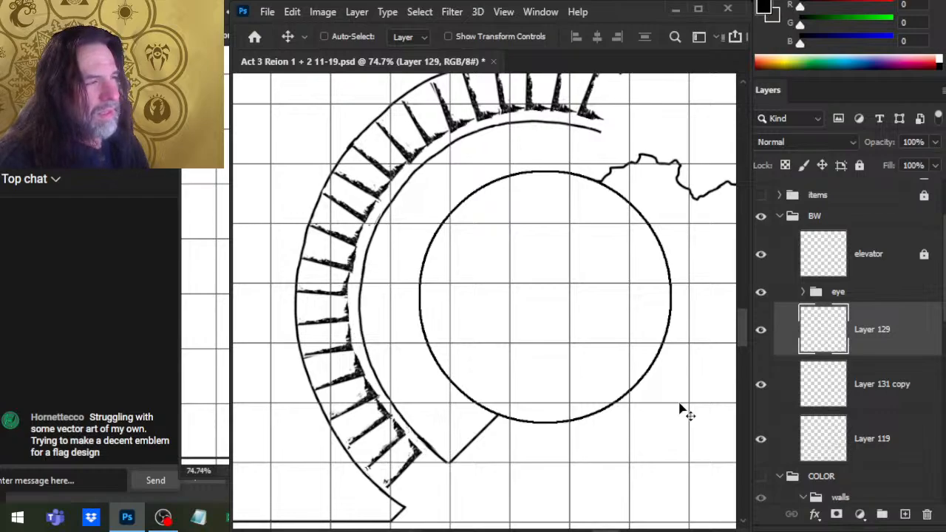
key("Up")
key("Up")
key("Up")
key("Up")
key("Up")
key("Left")
key("Left")
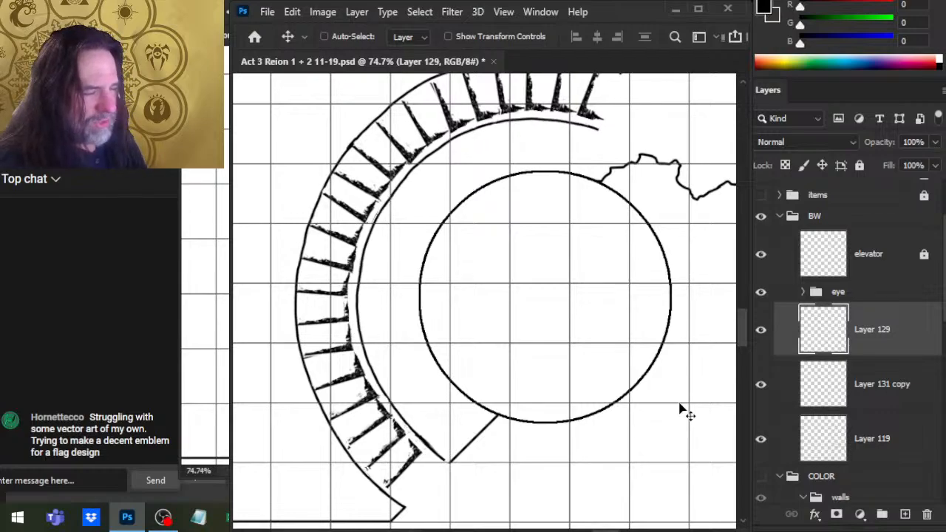
Fine-tune the inner edge line's position in small nudges so its spacing from the steps stays even along the arc
key("Up")
key("Up")
key("Down")
key("Down")
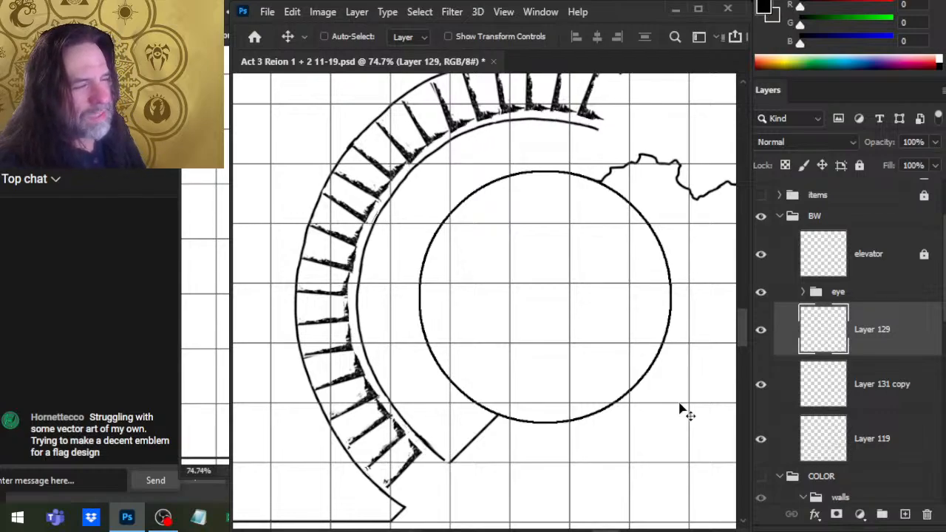
key("Down")
key("Down")
key("Right")
key("Down")
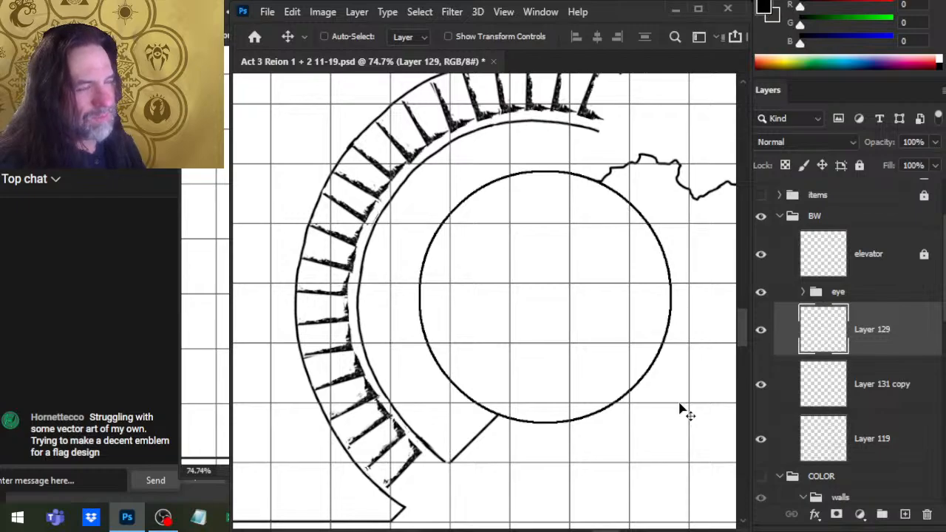
key("Up")
key("Up")
key("Up")
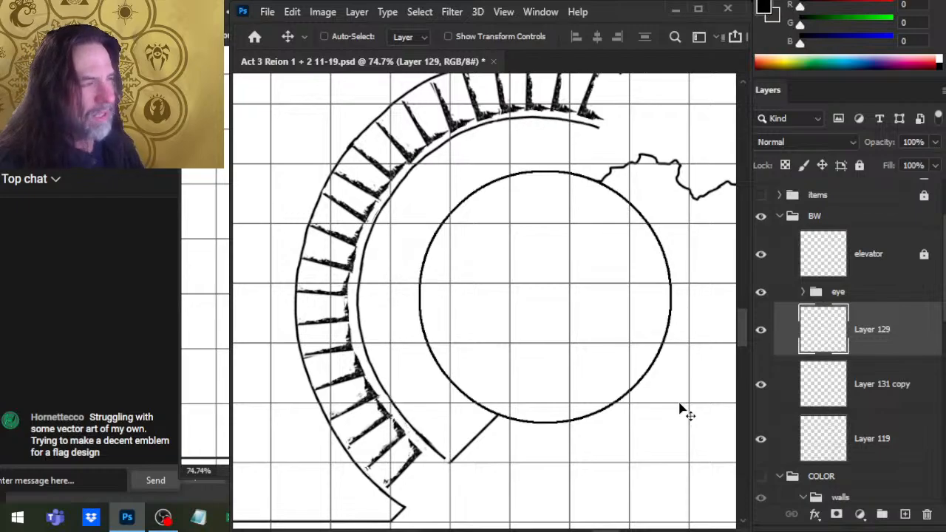
key("Down")
key("Down")
key("Left")
key("Left")
key("Left")
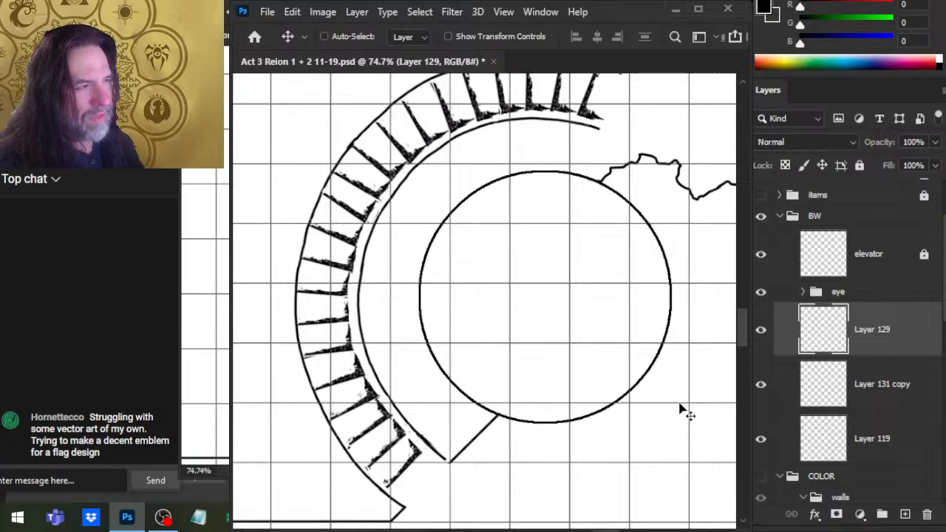
key("Right")
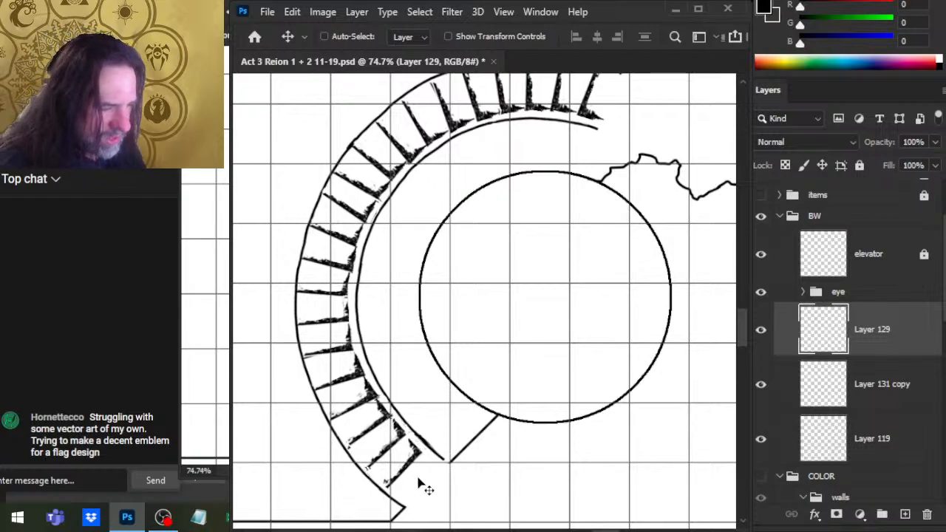
Rejoin the inner edge line's lower end to the diagonal wall corner with the Brush and erase the excess around the joint
key("b")
key("e")
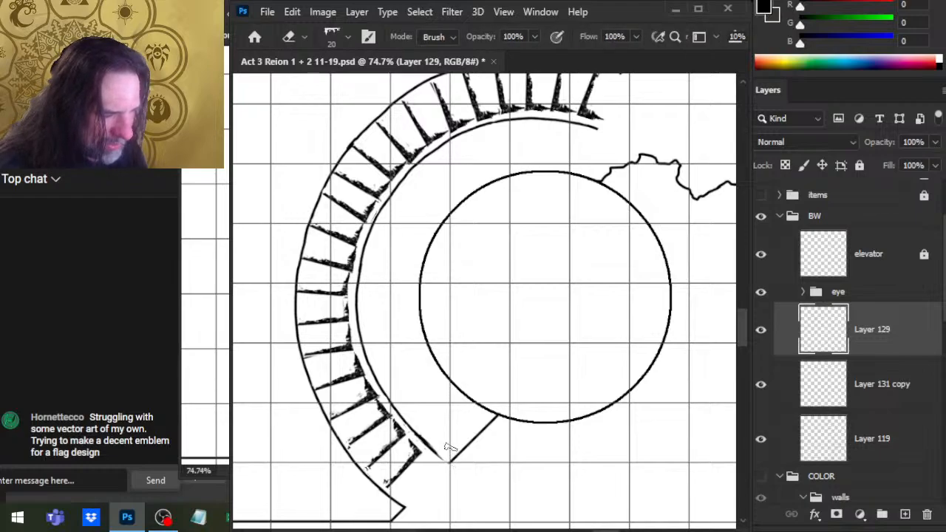
key("b")
key("e")
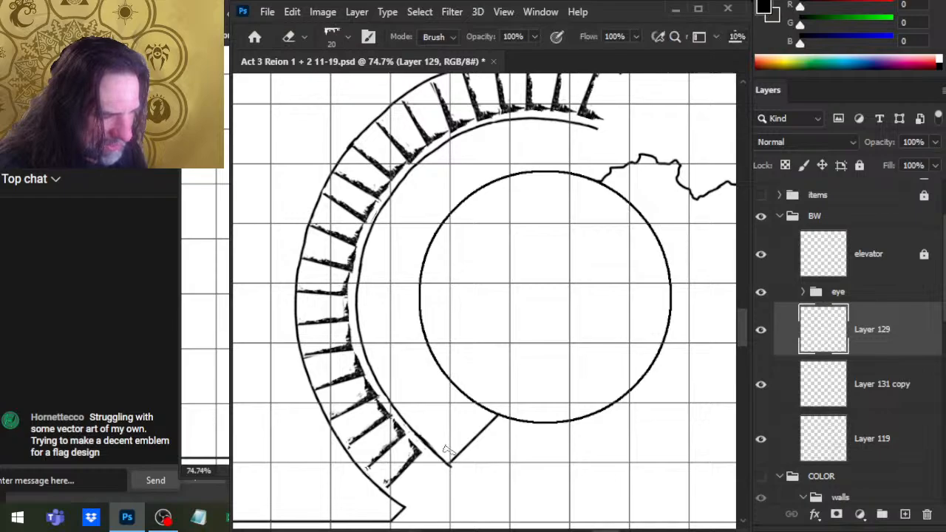
key("b")
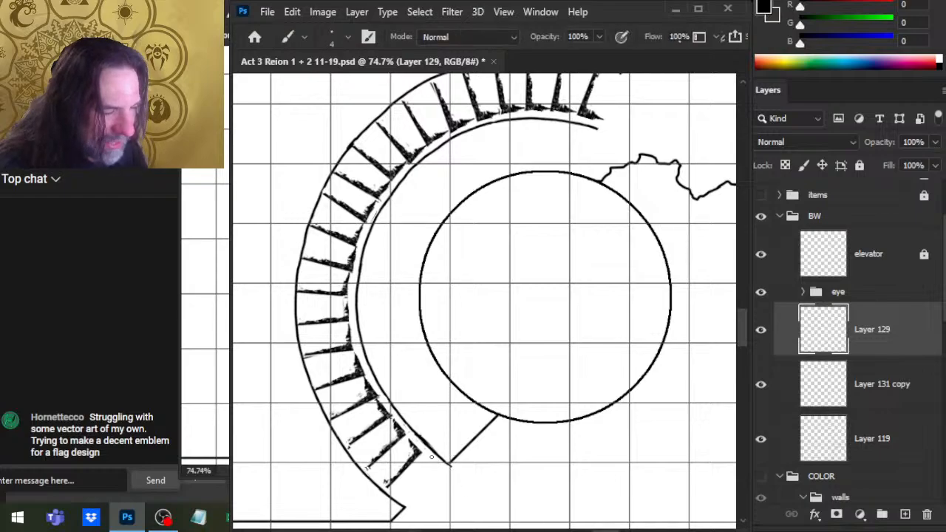
key("e")
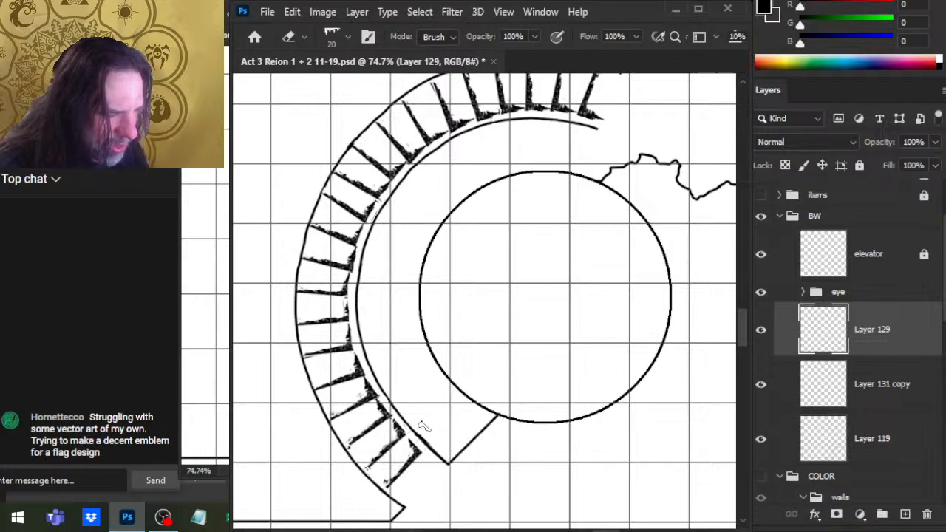
key("b")
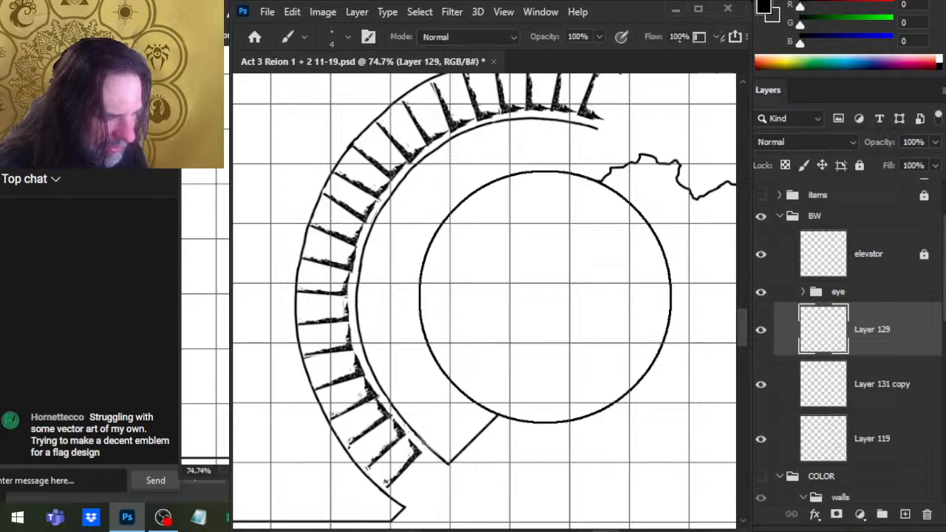
key("e")
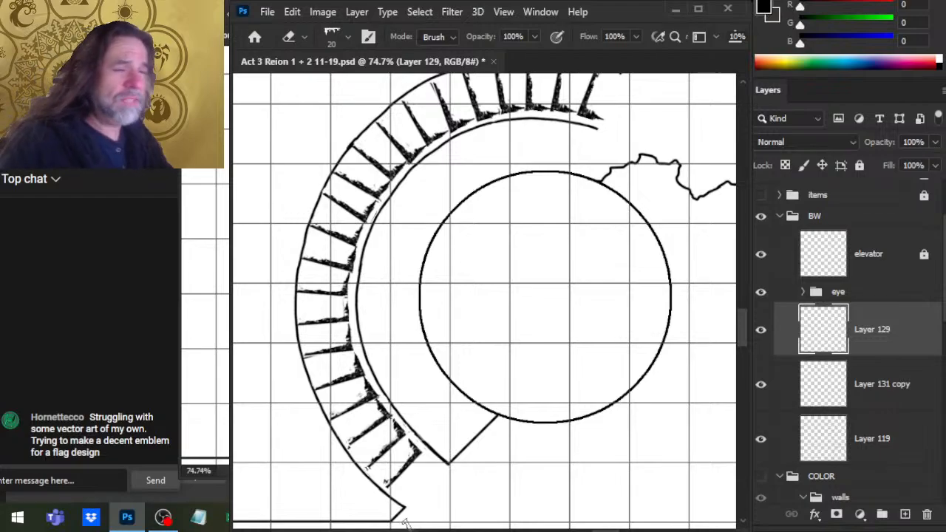
Check the moved edge line by toggling its layer's visibility, and merge Layer 129 down into Layer 131 copy
scroll(575, 310, "down", 4)
key("z")
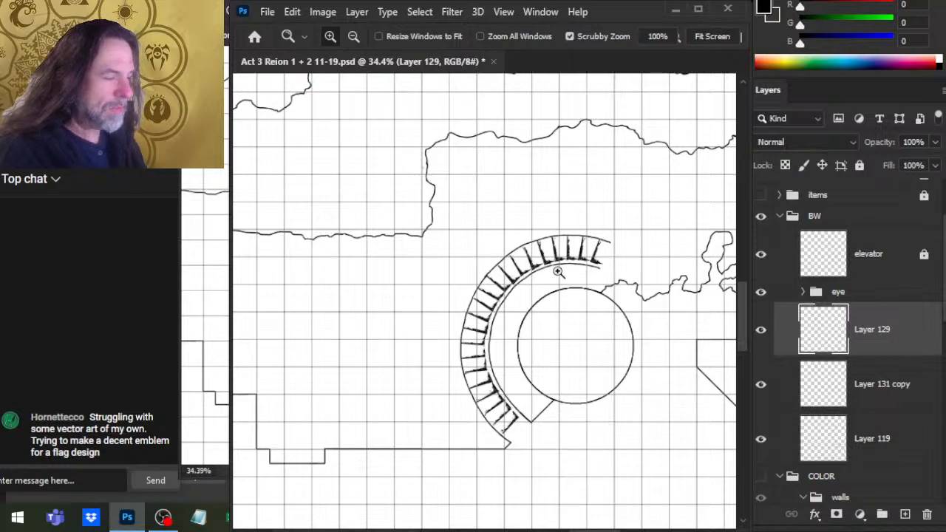
left_click(761, 330)
left_click(761, 329)
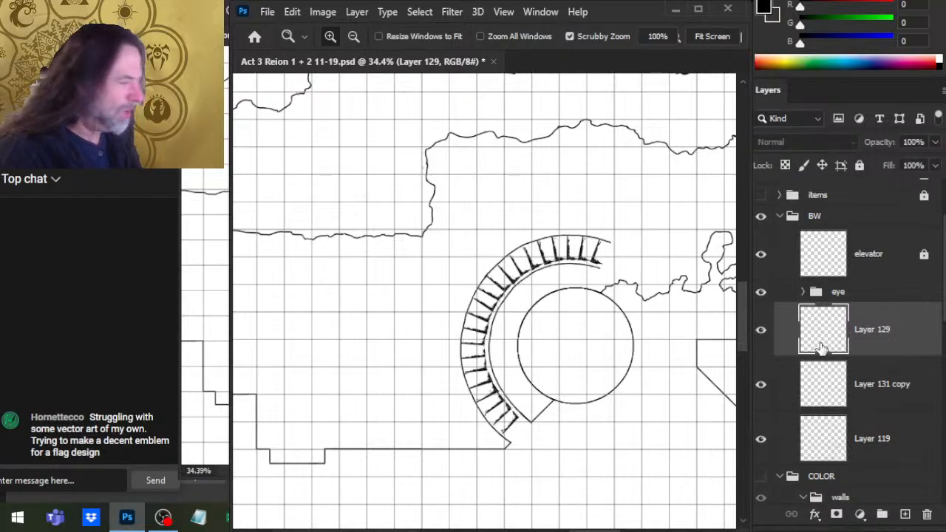
key("ctrl+e")
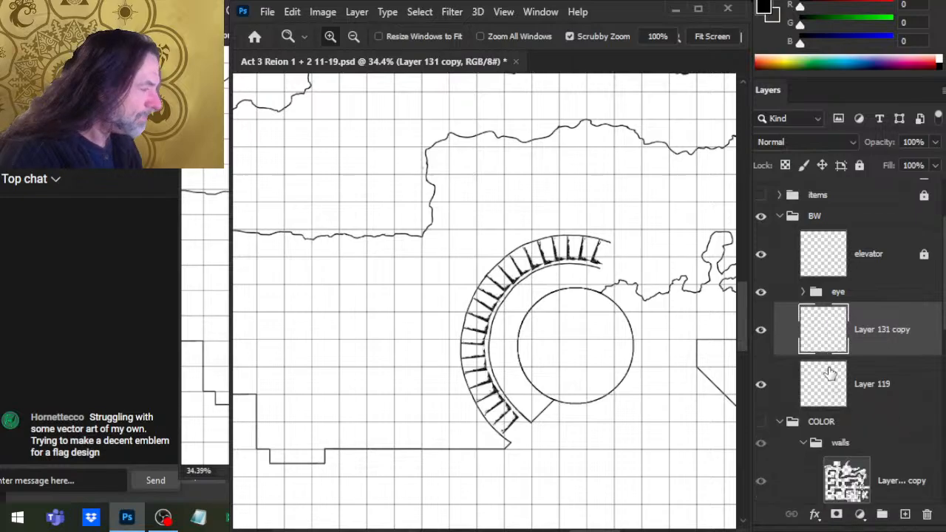
Check the staircase by toggling Layer 131 copy, and compare the line art with the COLOR group briefly shown
left_click(761, 329)
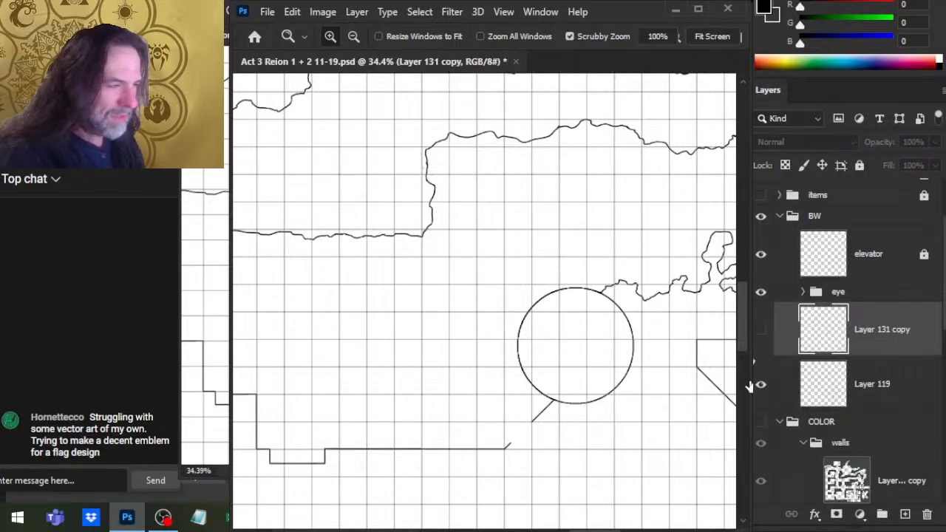
left_click(762, 330)
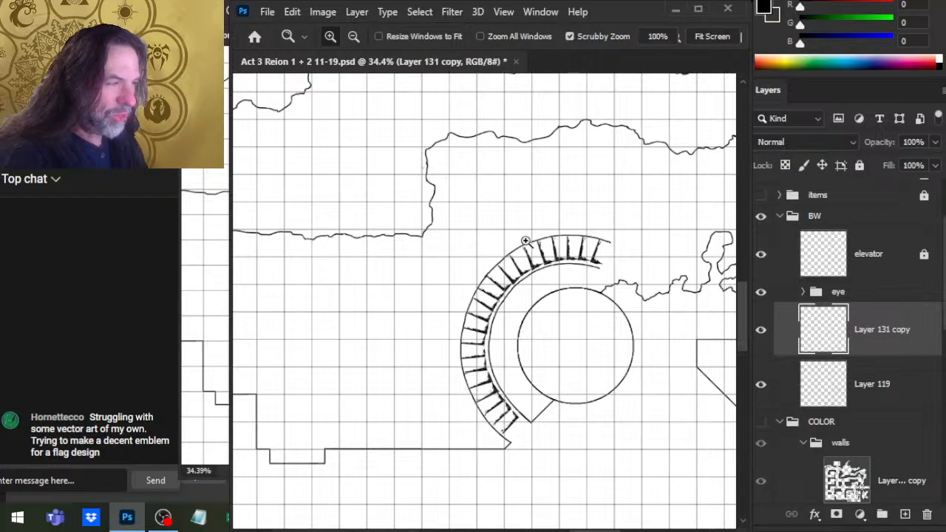
left_click_drag(602, 299, 488, 299)
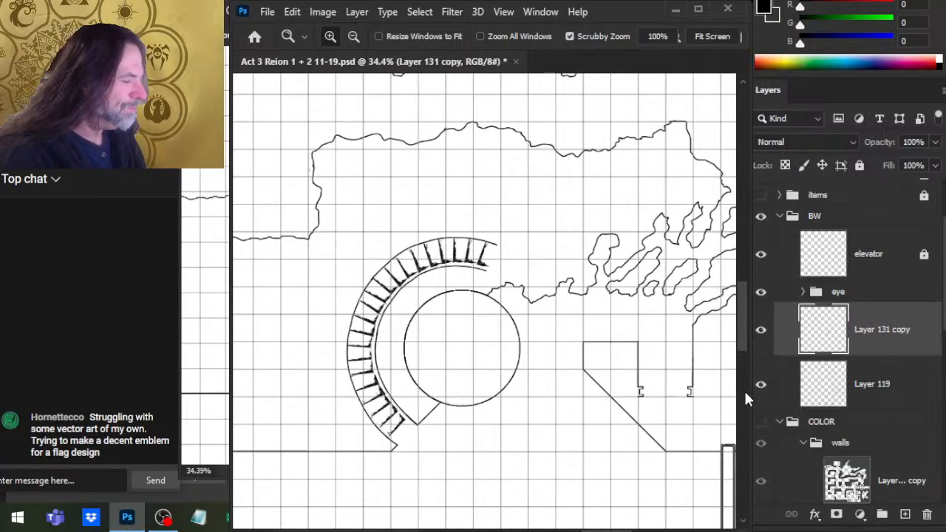
left_click(761, 422)
left_click(762, 444)
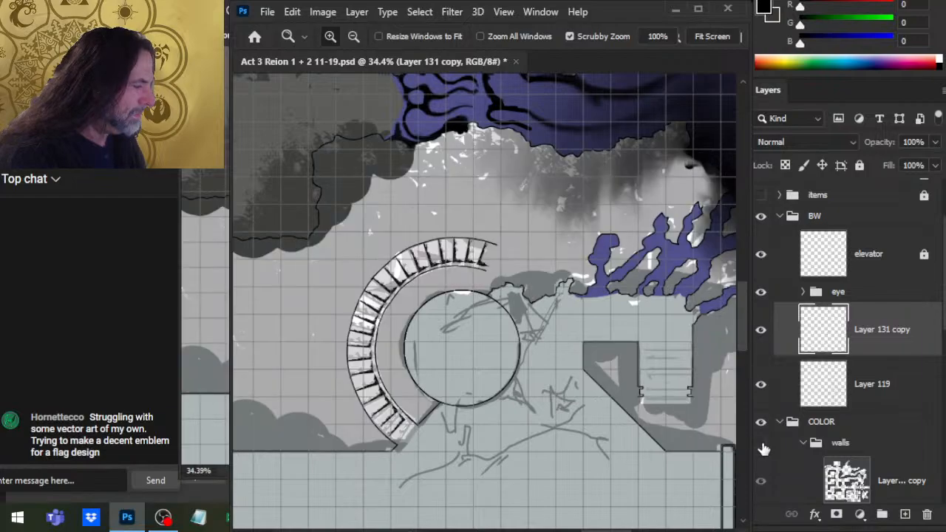
left_click(764, 449)
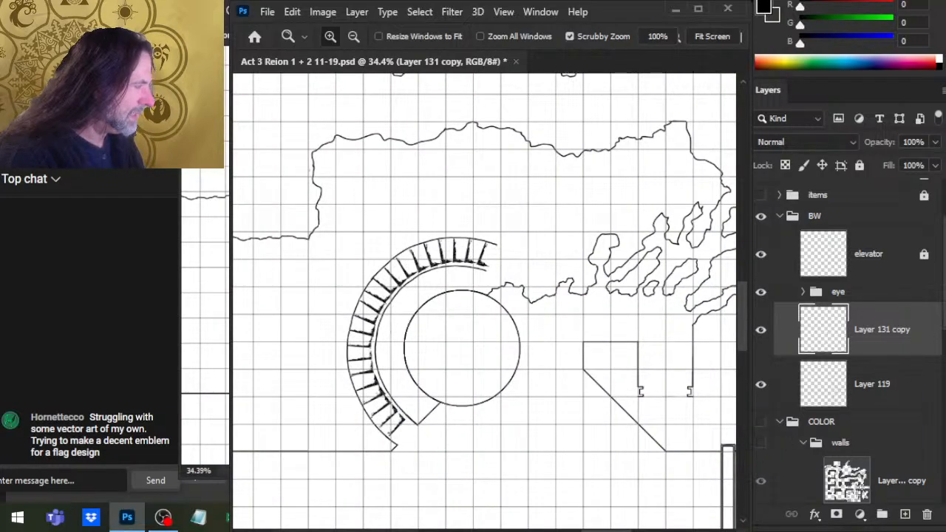
Show the COLOR group and temporarily hide its walls group to check the curved staircase area underneath
scroll(939, 370, "down", 5)
left_click(761, 286)
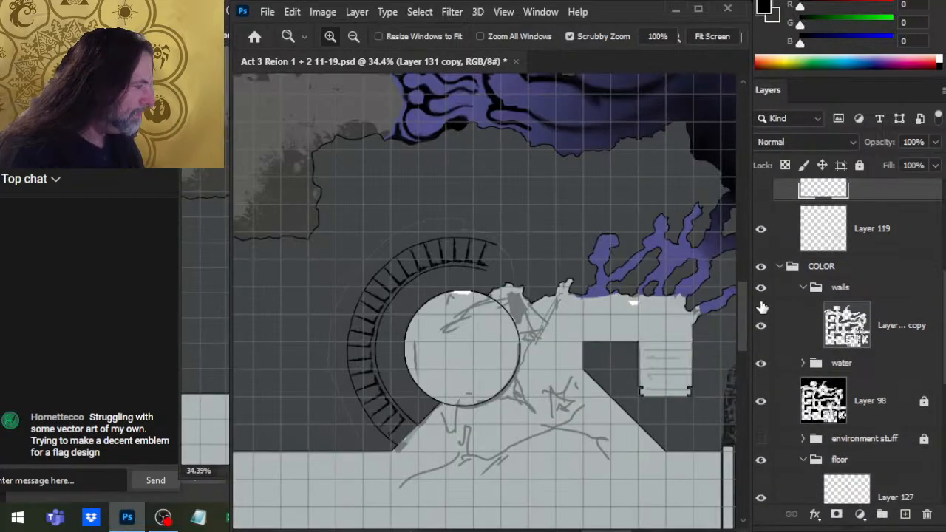
left_click(761, 287)
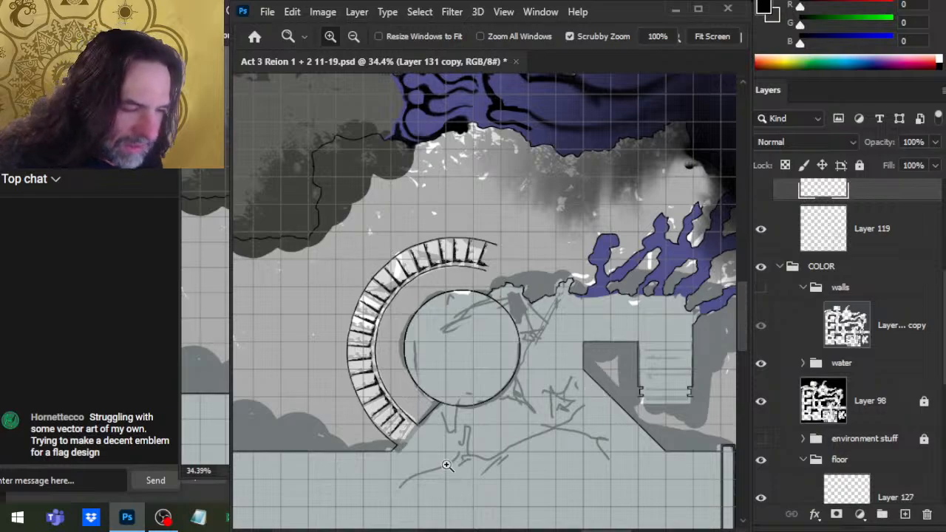
left_click_drag(414, 441, 464, 460)
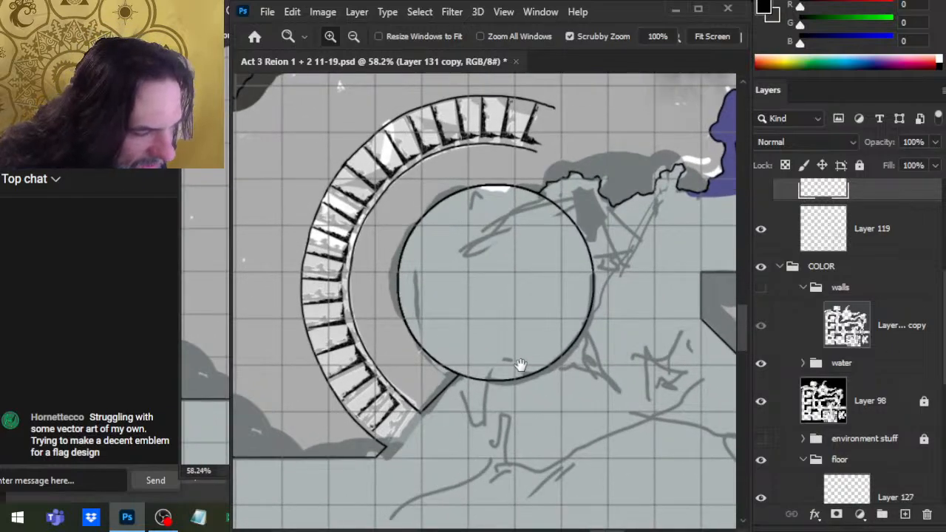
left_click_drag(521, 365, 503, 448)
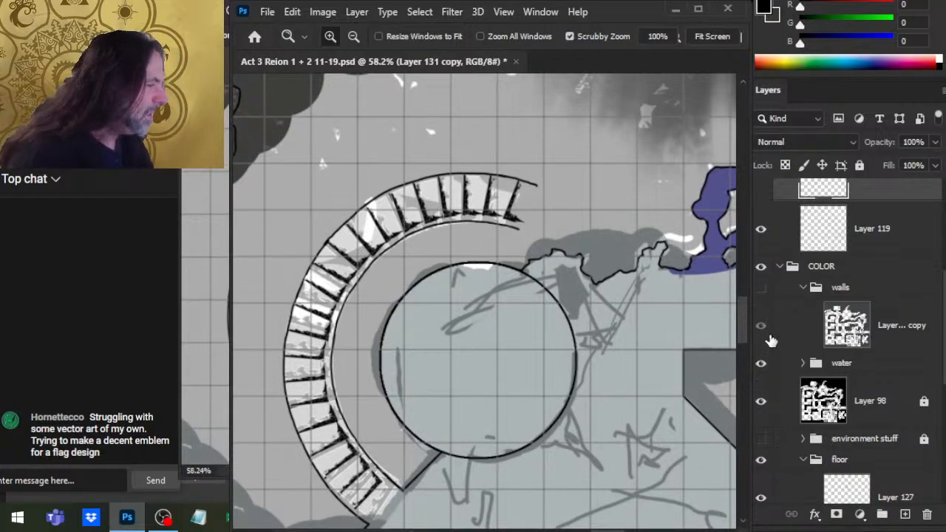
left_click(761, 289)
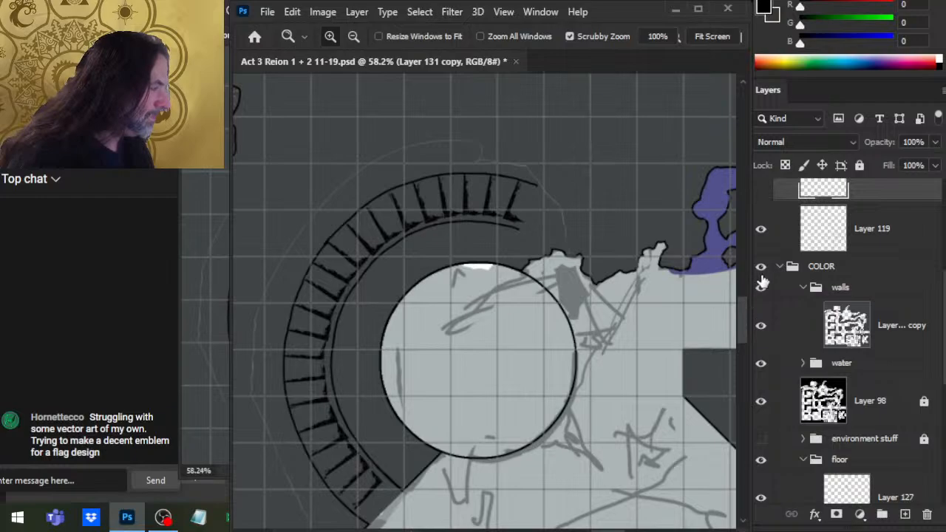
Paint out the faint sketch lines around the curved staircase on the walls layer, using its sampled dark grey and a 40 px brush
left_click(857, 327)
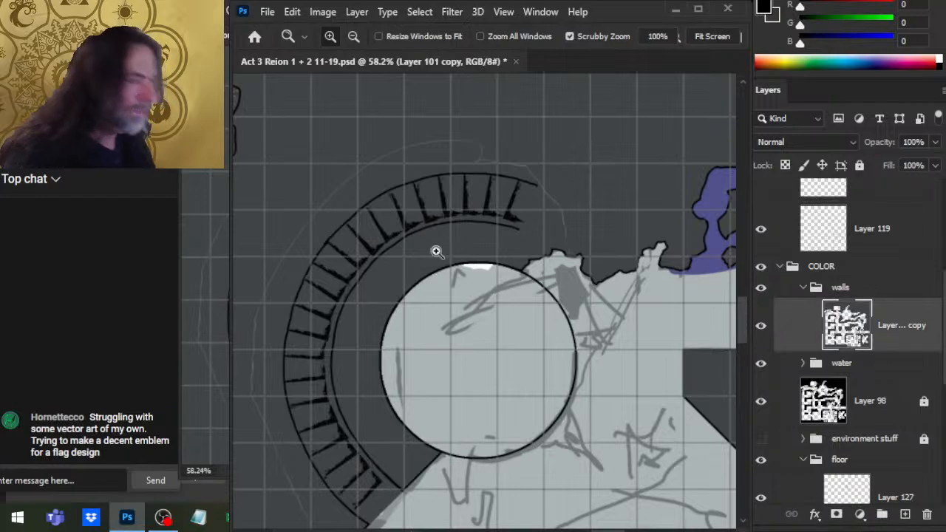
key("b")
left_click(565, 175, "alt")
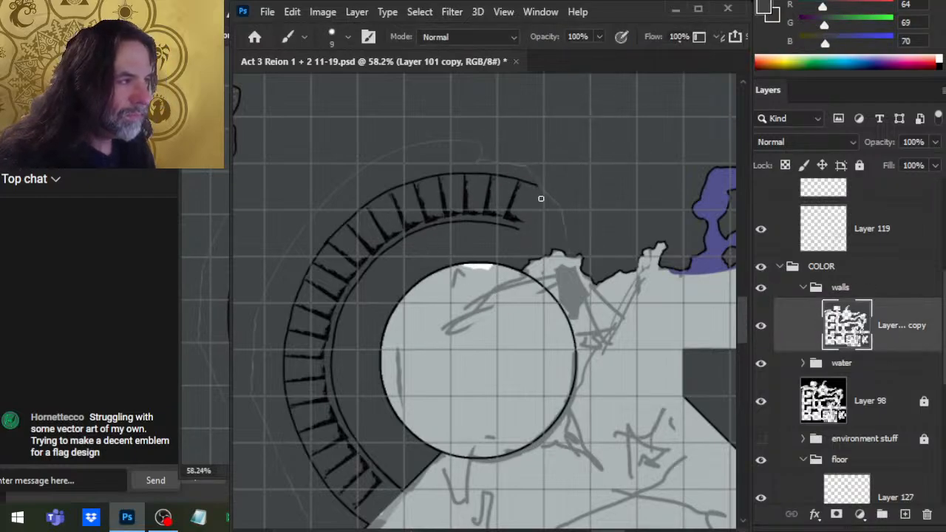
key("bracketright")
key("bracketright")
key("bracketright")
key("bracketright")
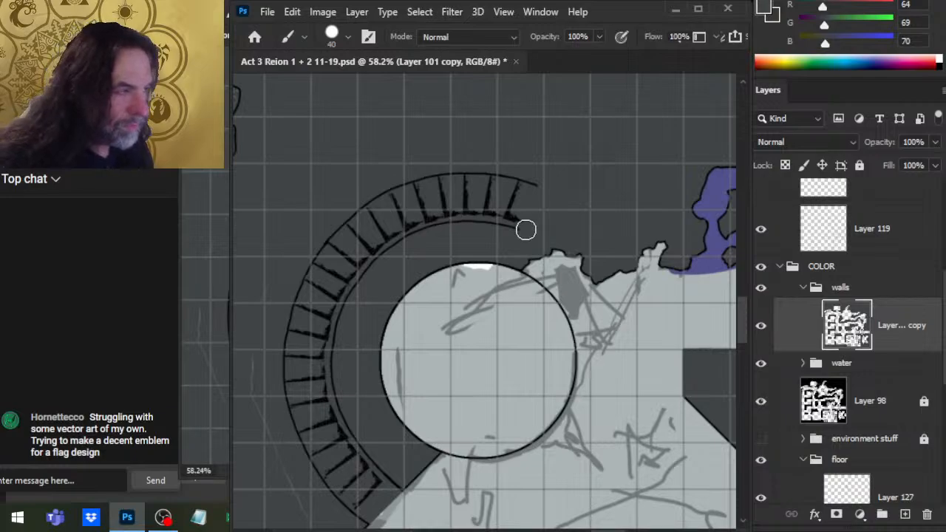
left_click_drag(483, 284, 622, 173)
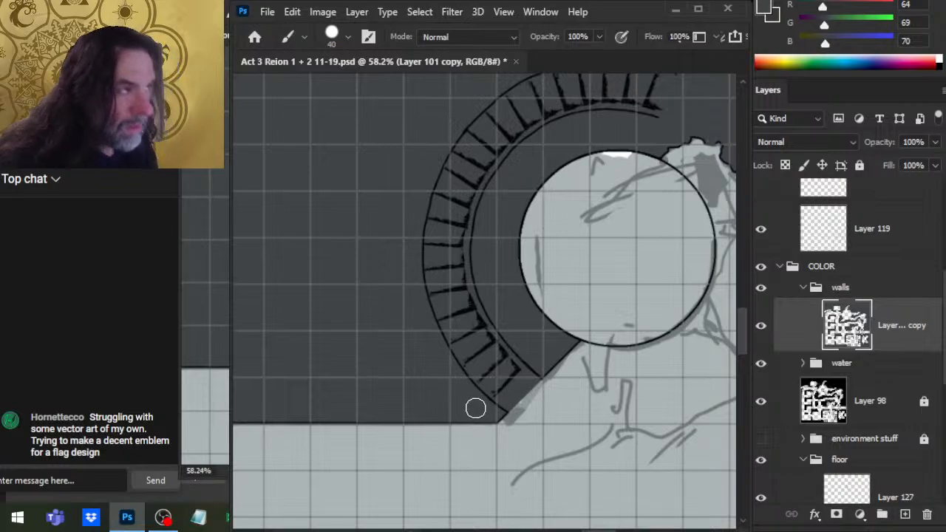
left_click_drag(514, 257, 435, 356)
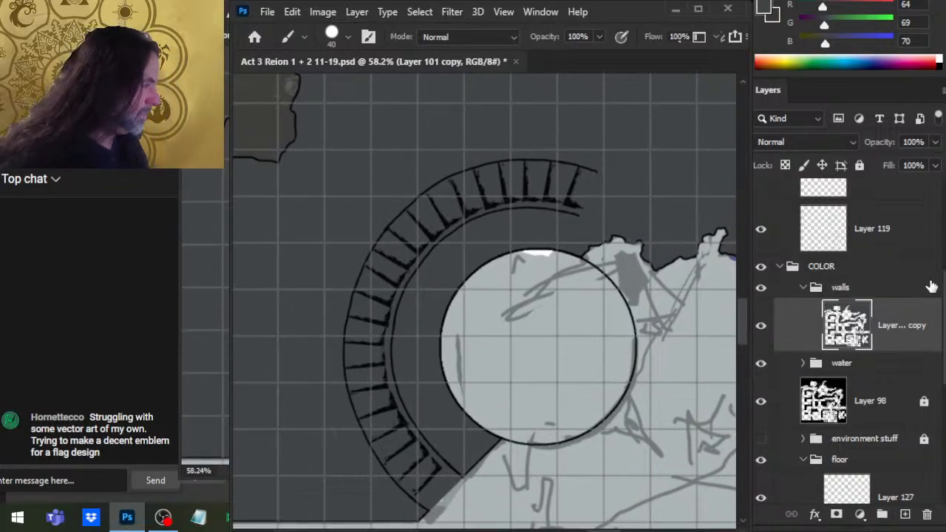
Check the stair linework by toggling Layer 131 copy off and on, select that layer and reset the colours to black
scroll(813, 296, "up", 2)
left_click(762, 280)
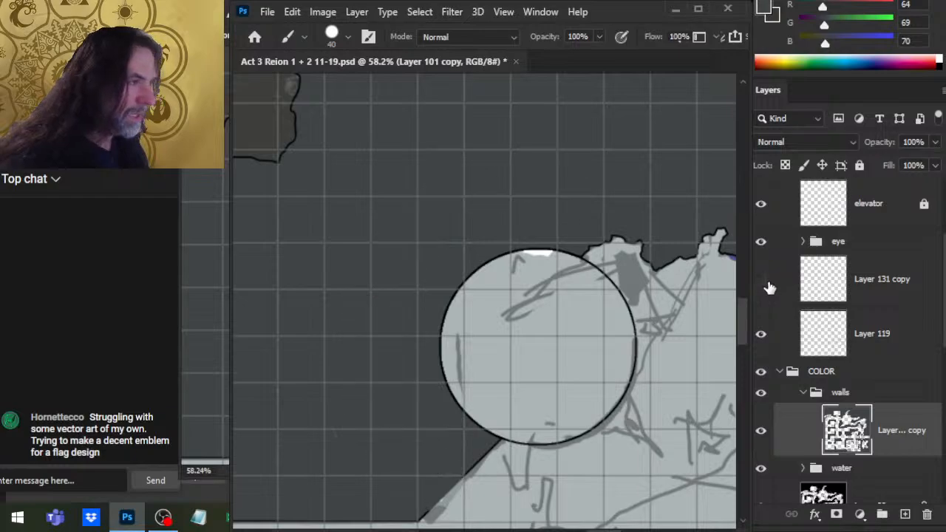
left_click(878, 292)
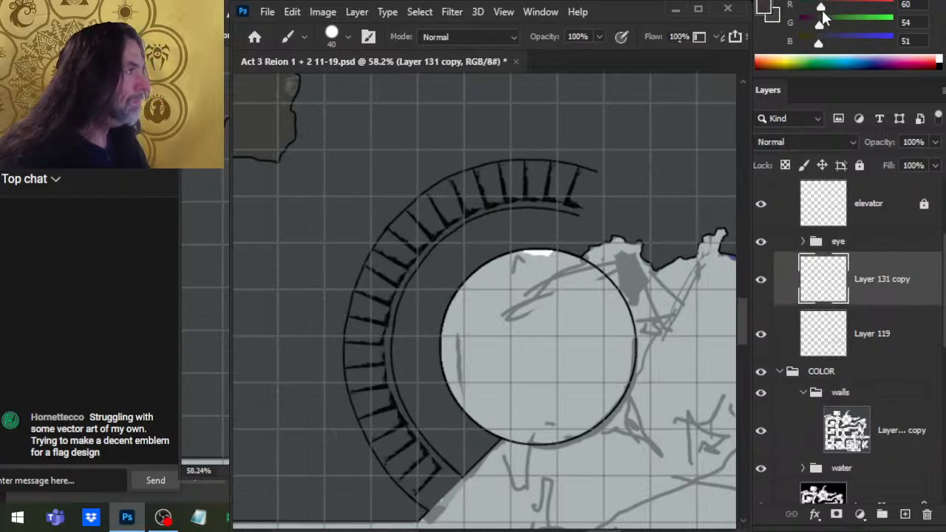
key("d")
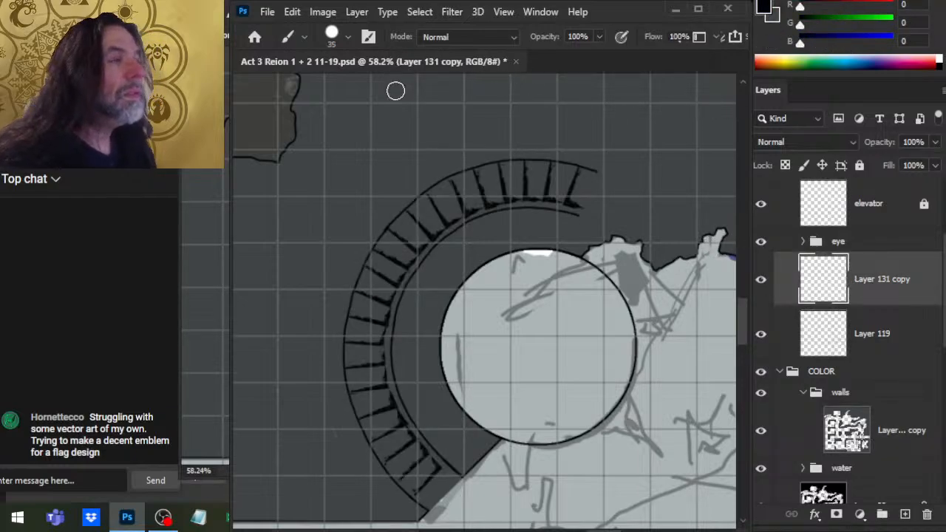
Reduce the brush size to 9 px and inspect the staircase's surroundings
key("bracketleft")
key("bracketleft")
key("bracketleft")
key("bracketleft")
key("bracketleft")
key("bracketleft")
key("bracketleft")
key("bracketleft")
key("bracketleft")
key("bracketleft")
key("bracketleft")
key("bracketleft")
key("bracketleft")
key("bracketleft")
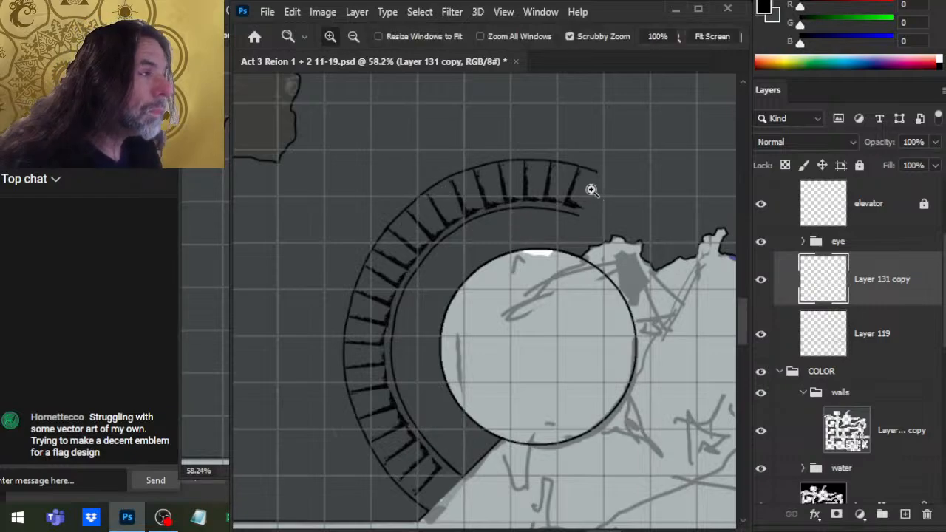
left_click_drag(591, 190, 595, 182)
left_click_drag(648, 200, 554, 178)
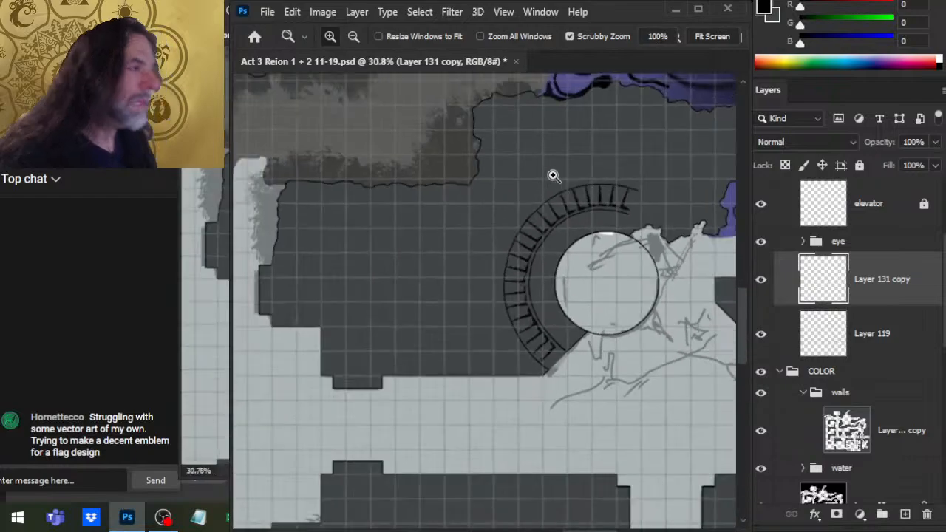
Erase the wall fill over the lower steps of the curved staircase on the walls layer with a 20 px eraser
left_click(524, 308, "ctrl")
left_click_drag(519, 304, 575, 312)
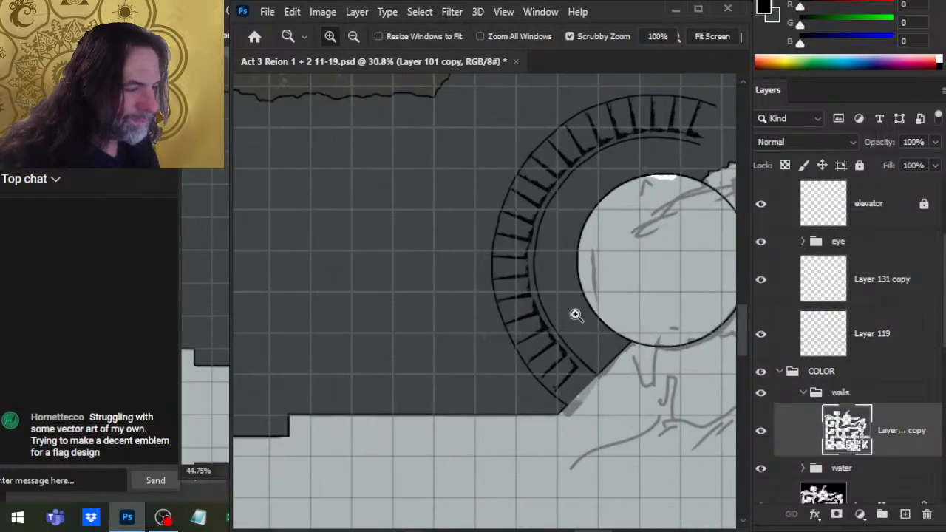
key("e")
mouse_move(539, 358)
left_mouse_down()
mouse_move(523, 344)
mouse_move(554, 392)
left_mouse_up()
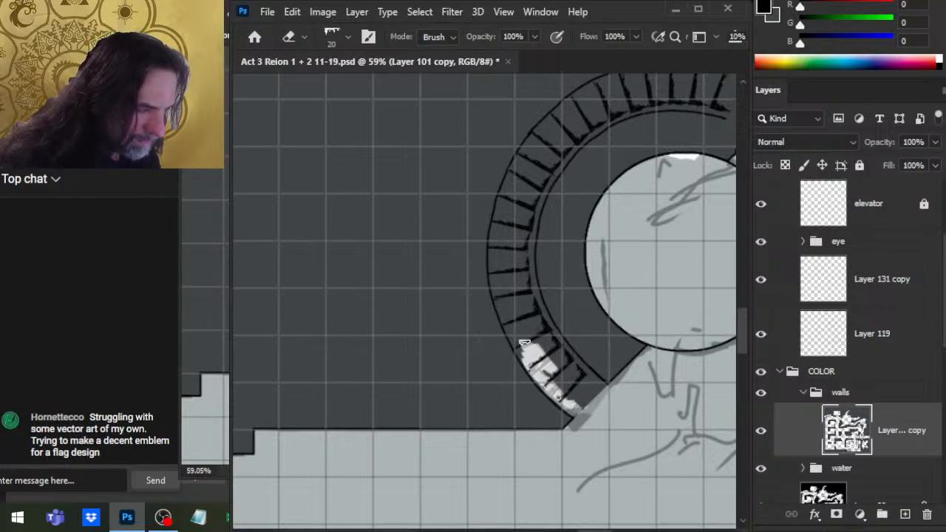
left_click_drag(565, 407, 599, 381)
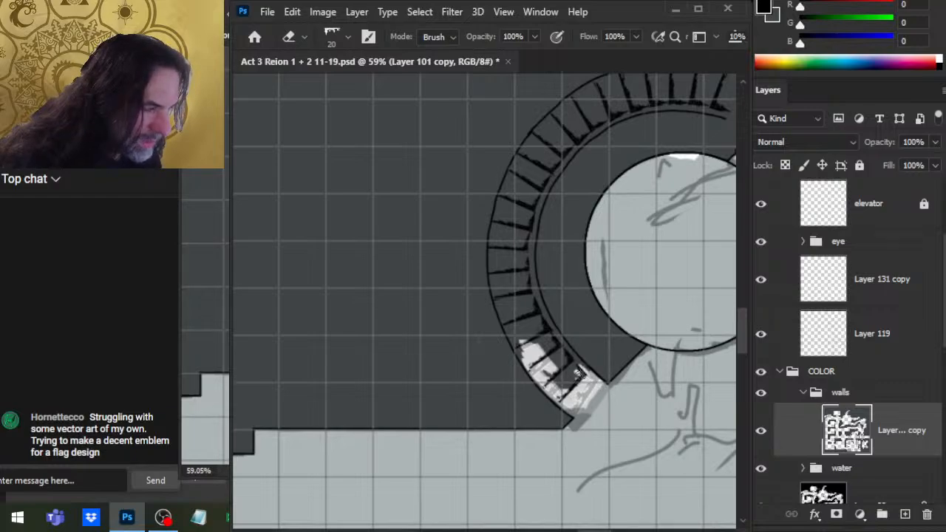
left_click_drag(580, 374, 518, 332)
key("b")
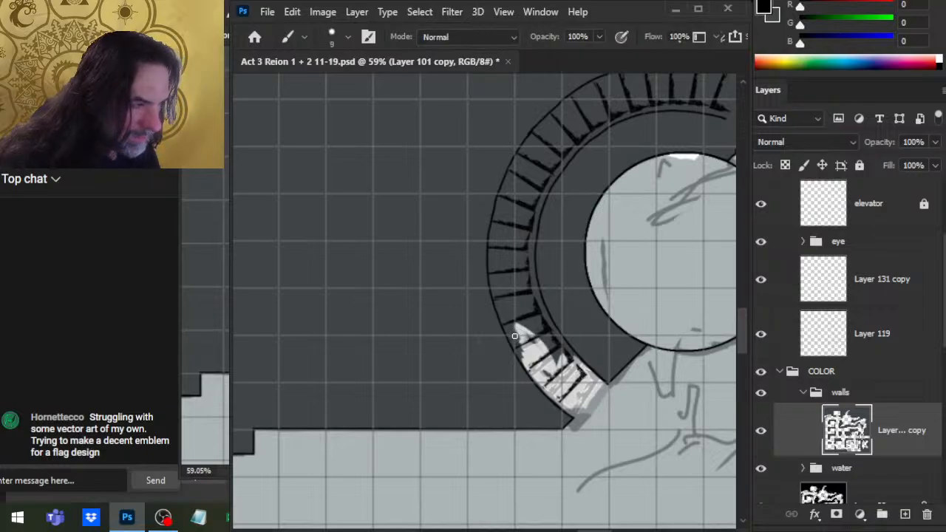
key("bracketright")
key("bracketright")
key("bracketright")
key("bracketright")
key("bracketright")
key("bracketright")
key("bracketright")
key("bracketright")
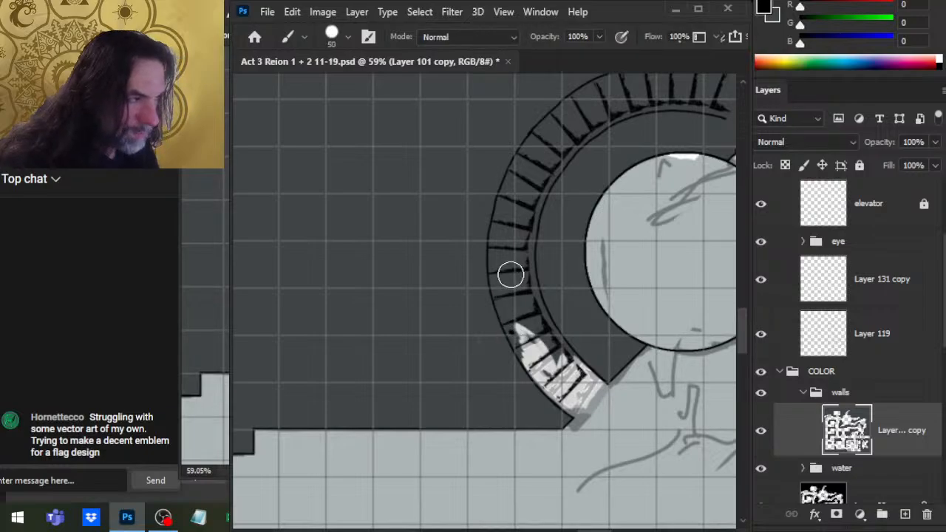
left_click_drag(509, 273, 524, 321)
key("ctrl+z")
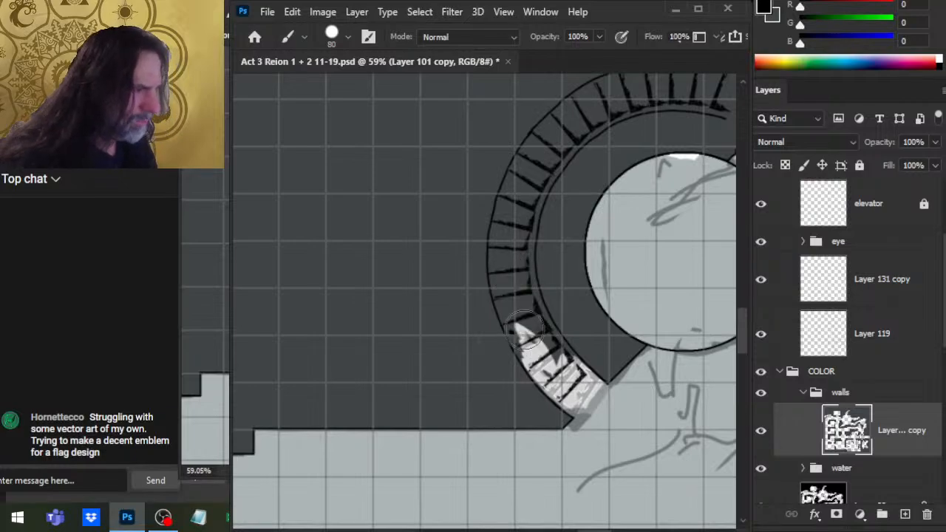
Erase the wall fill along the rest of the curved staircase up to its upper end with a round 80 px eraser
key("e")
key("bracketright")
key("bracketright")
key("bracketright")
key("bracketright")
key("bracketright")
key("bracketright")
key("bracketright")
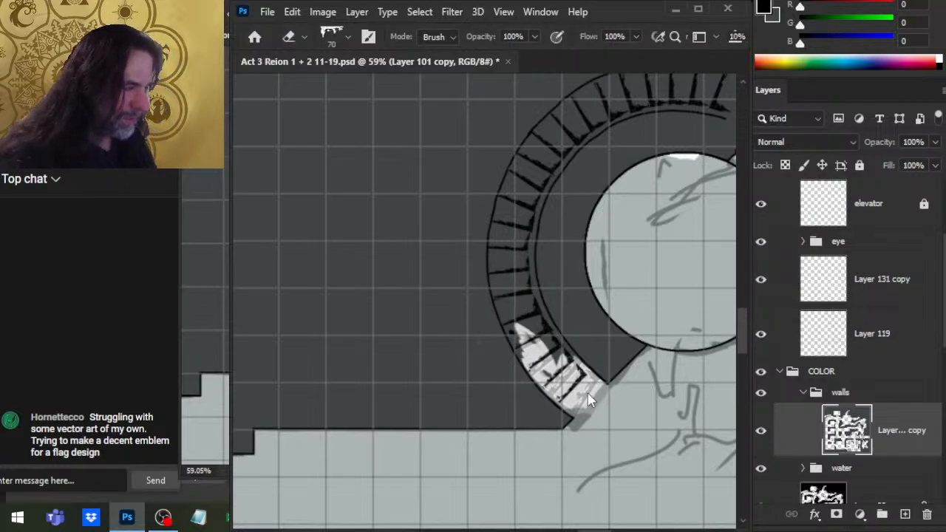
key("period")
key("comma")
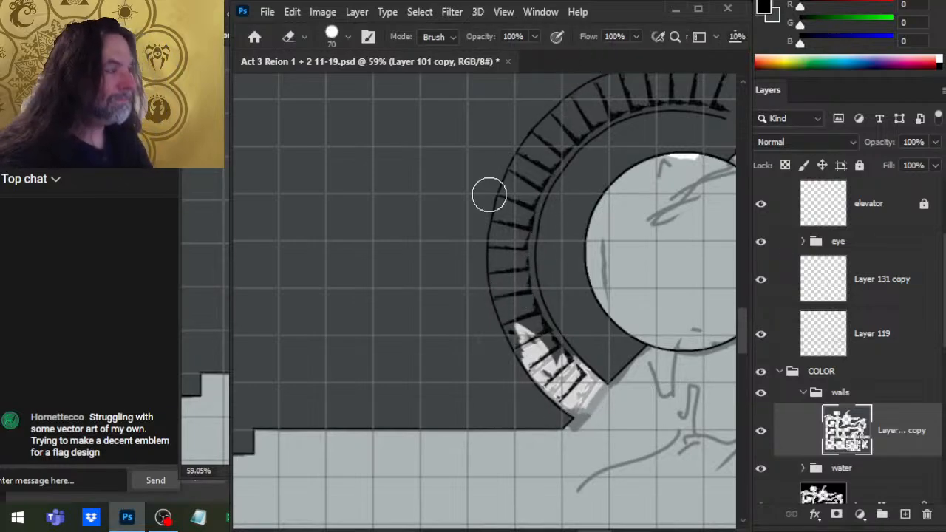
key("bracketright")
mouse_move(507, 266)
left_mouse_down()
mouse_move(556, 363)
mouse_move(538, 344)
mouse_move(512, 259)
mouse_move(526, 183)
mouse_move(559, 135)
mouse_move(610, 100)
mouse_move(493, 268)
left_mouse_up()
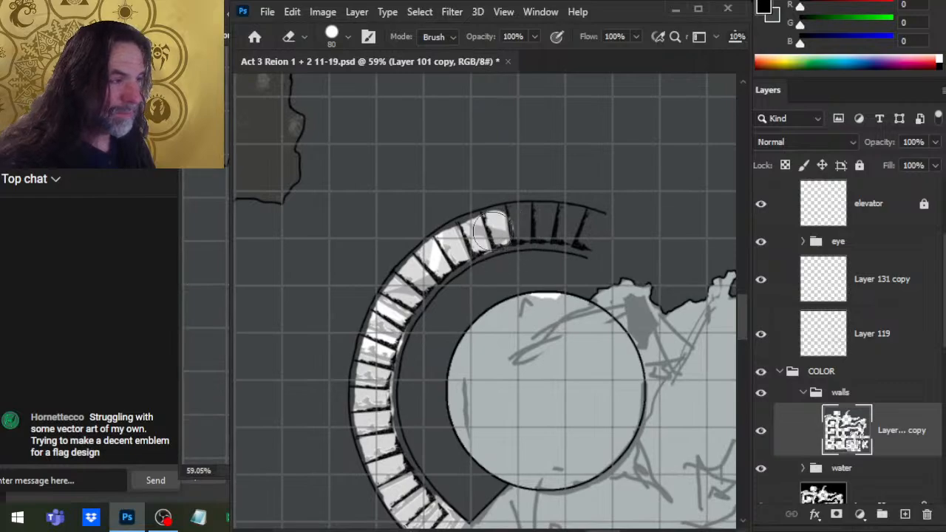
mouse_move(510, 230)
left_mouse_down()
mouse_move(493, 232)
mouse_move(585, 230)
mouse_move(517, 227)
left_mouse_up()
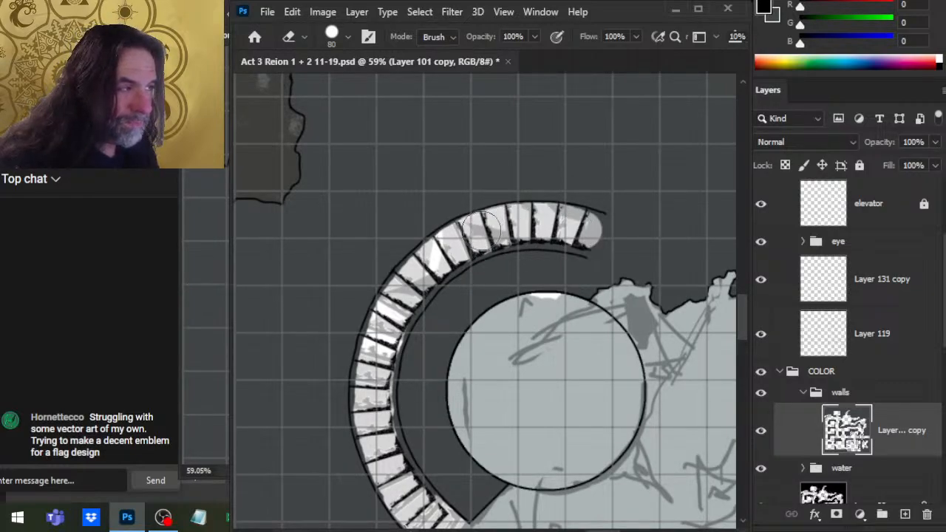
left_click_drag(484, 231, 514, 226)
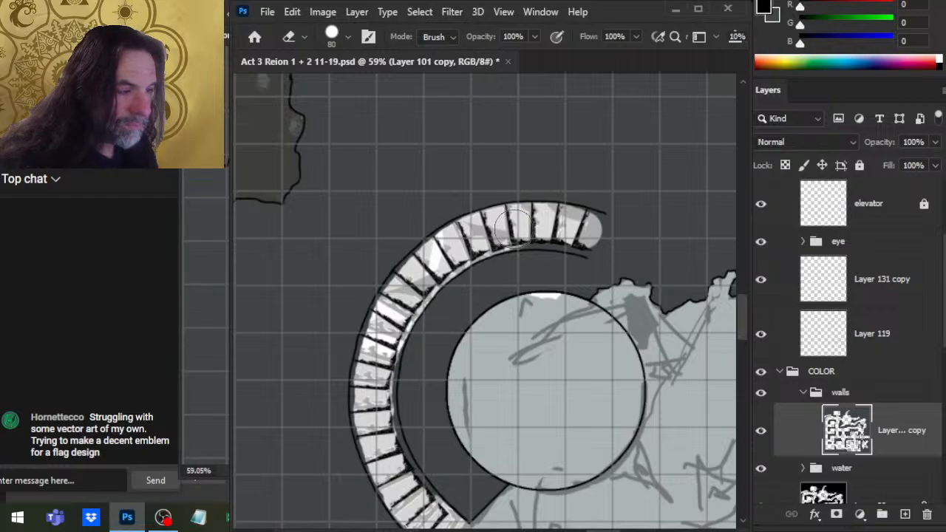
left_click_drag(377, 363, 381, 344)
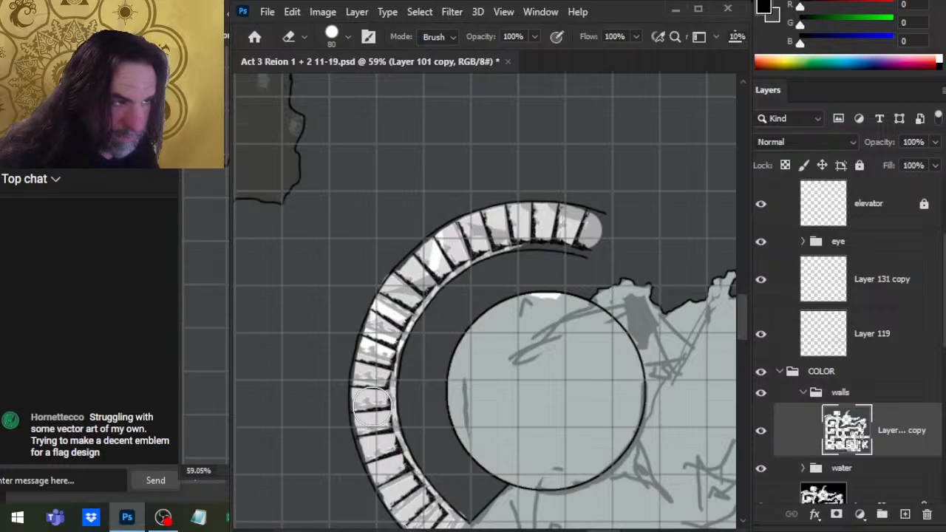
key("b")
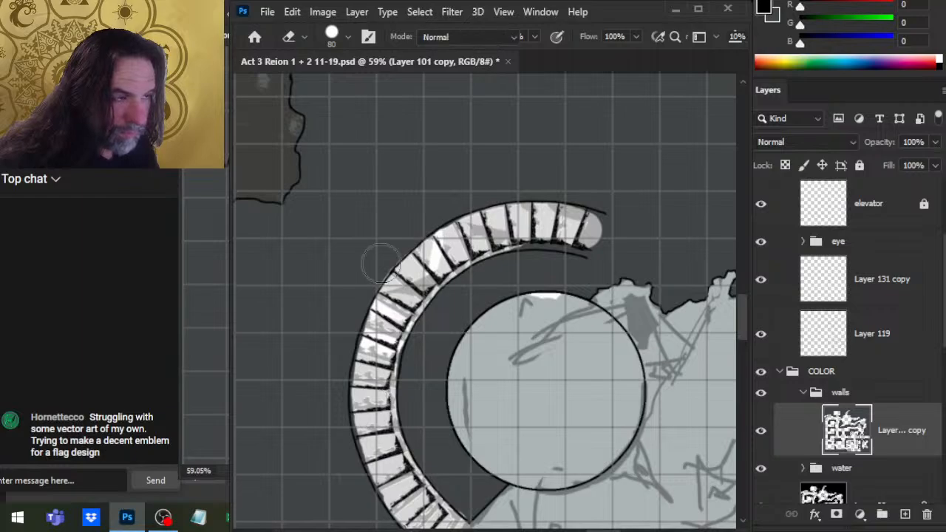
mouse_move(384, 253)
left_mouse_down()
mouse_move(372, 261)
mouse_move(391, 259)
left_mouse_up()
key("ctrl+z")
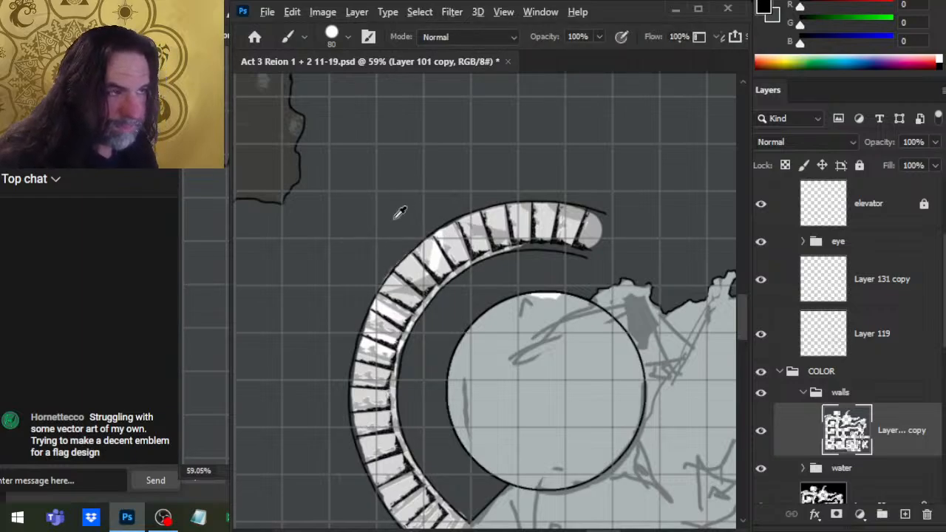
Erase the wall fill out to the staircase's upper end and trim the overshoot with an 80 px brush in the sampled wall grey
left_click(395, 211, "alt")
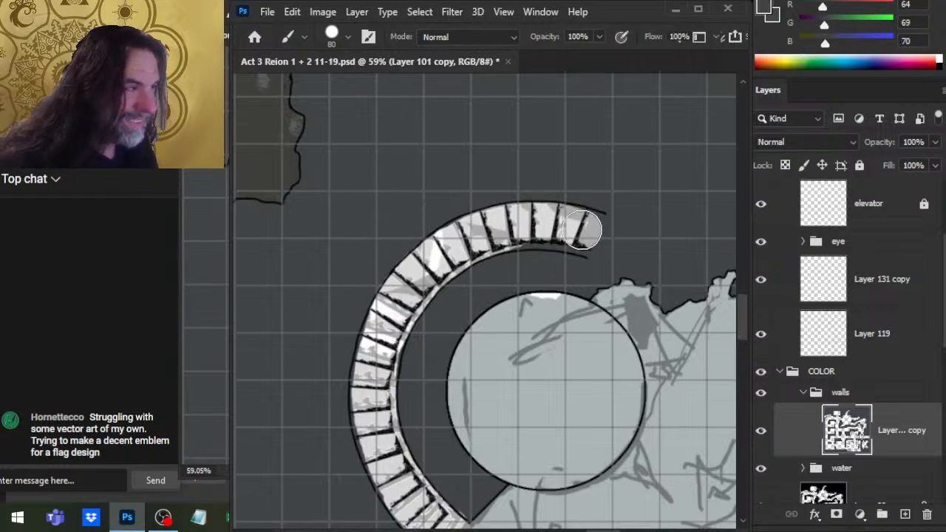
key("e")
mouse_move(537, 221)
left_mouse_down()
mouse_move(603, 229)
mouse_move(518, 247)
mouse_move(550, 222)
left_mouse_up()
key("b")
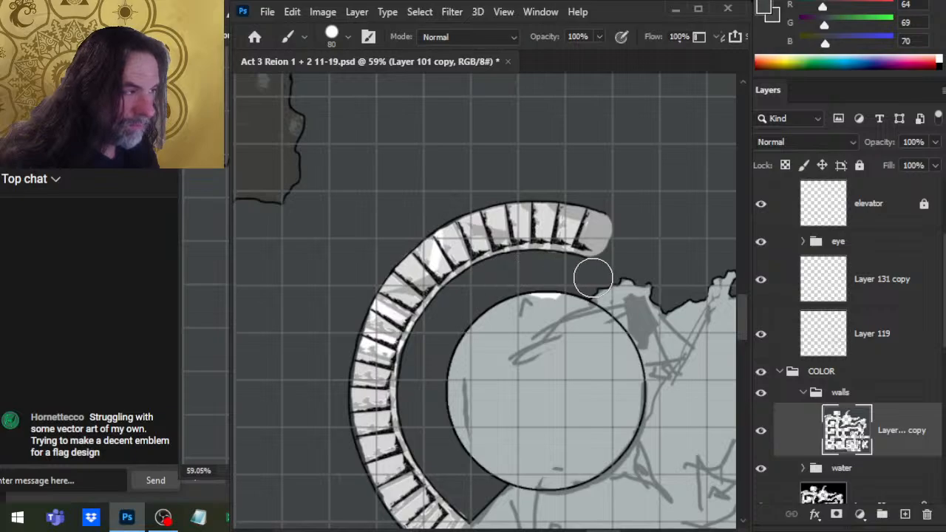
left_click_drag(608, 235, 606, 272)
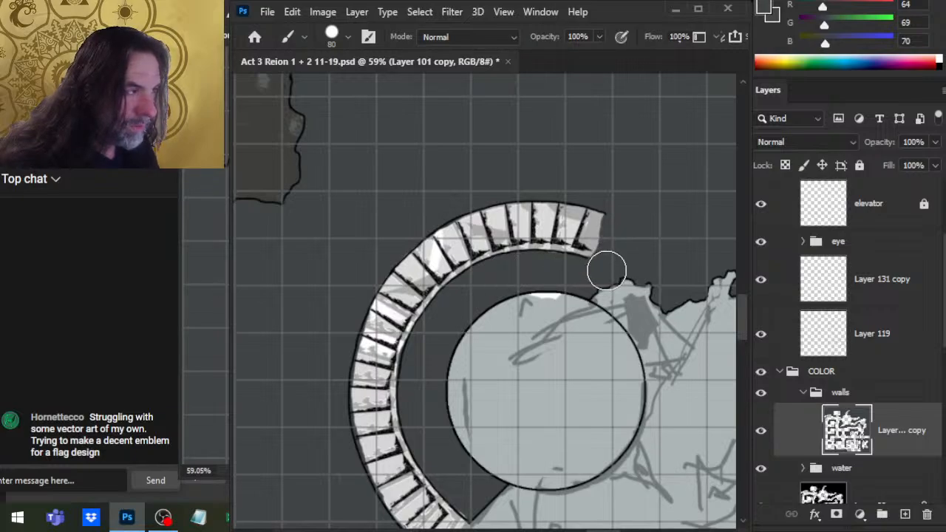
Smudge the staircase's open upper end into the dark wall with a 30 px tip at 70% strength
key("r")
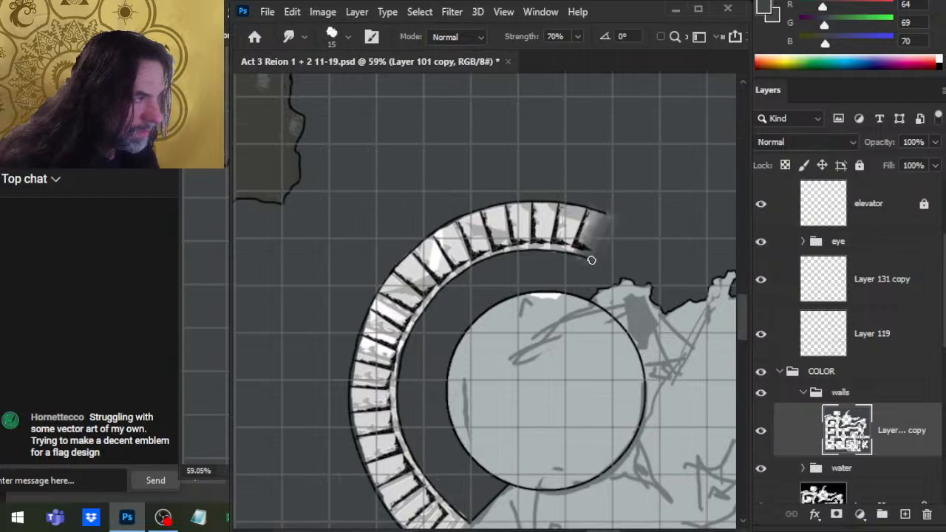
key("]")
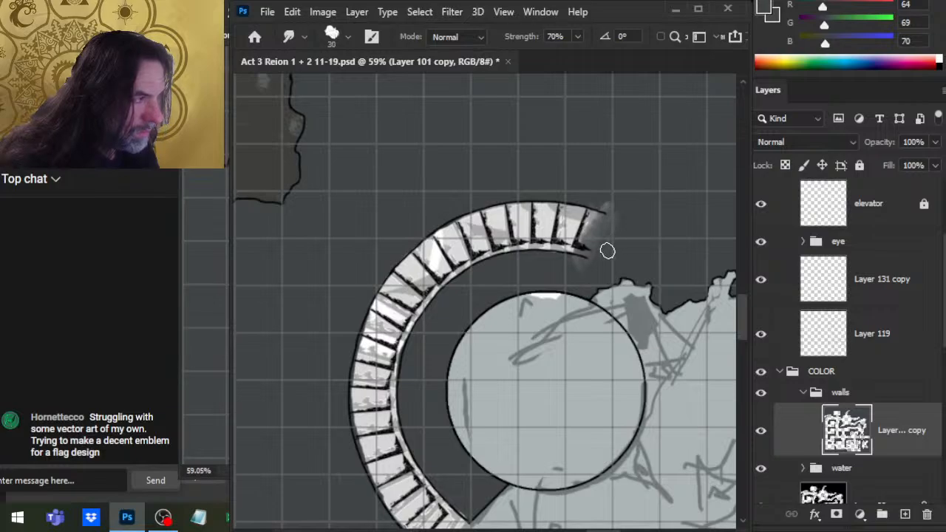
mouse_move(606, 247)
left_mouse_down()
mouse_move(578, 216)
mouse_move(567, 265)
left_mouse_up()
mouse_move(582, 223)
left_mouse_down()
mouse_move(616, 229)
mouse_move(550, 270)
left_mouse_up()
key("b")
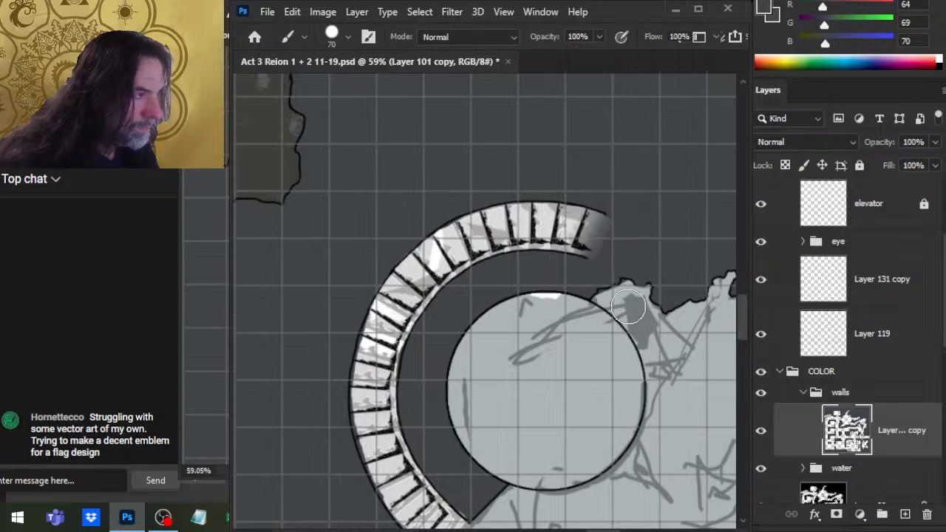
Hide the sketch overlay on Layer 98 so only the coloured map artwork shows
left_click_drag(574, 400, 507, 296)
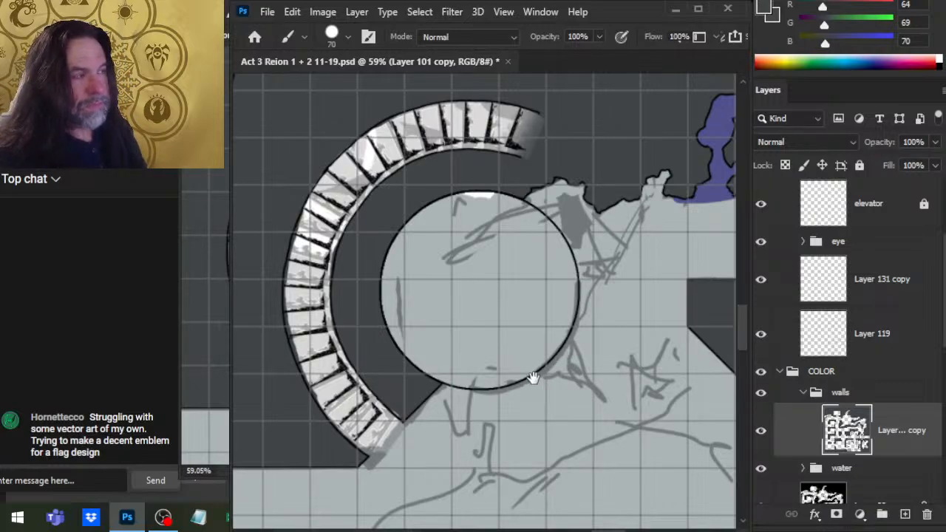
left_click_drag(606, 434, 427, 264)
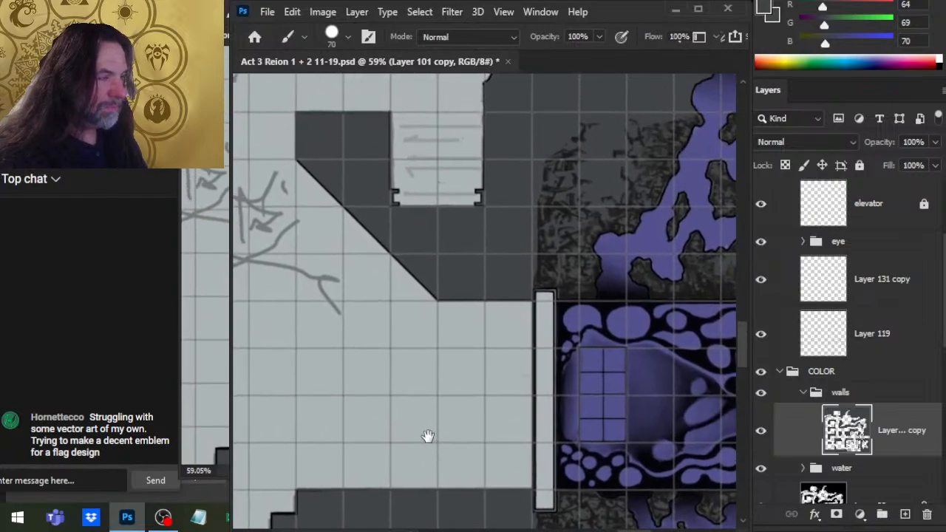
scroll(428, 436, "up", 5)
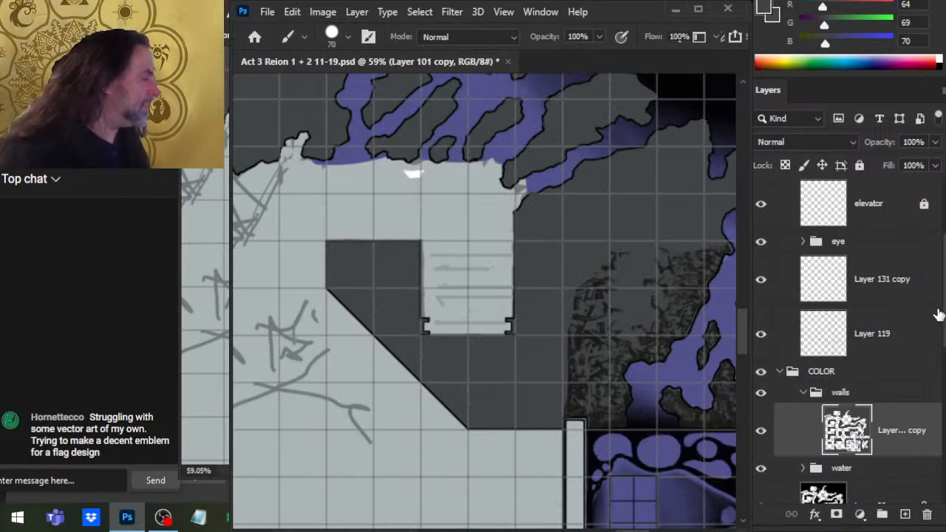
scroll(938, 315, "down", 10)
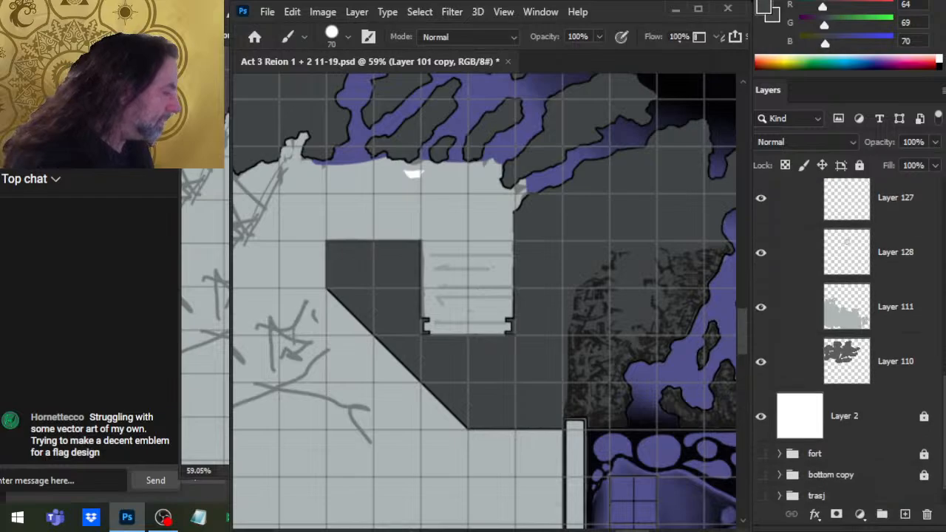
scroll(838, 288, "up", 6)
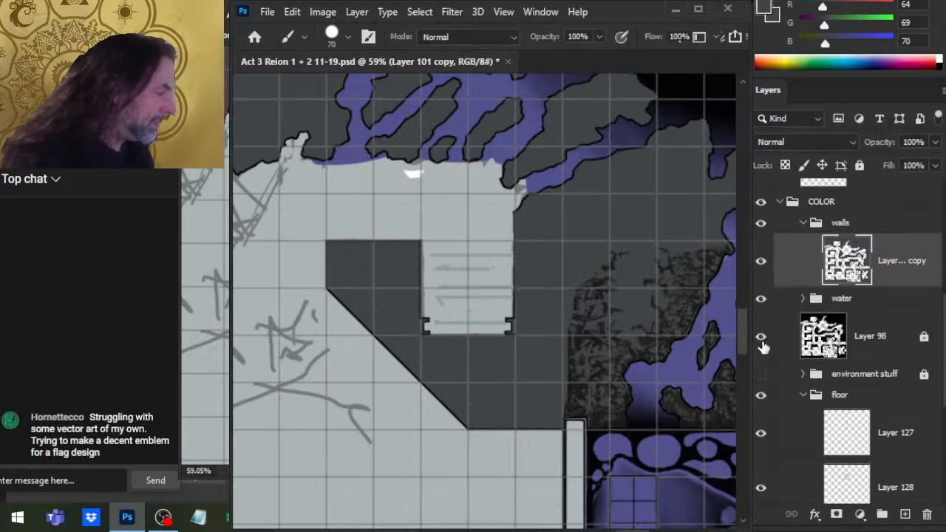
left_click(761, 339)
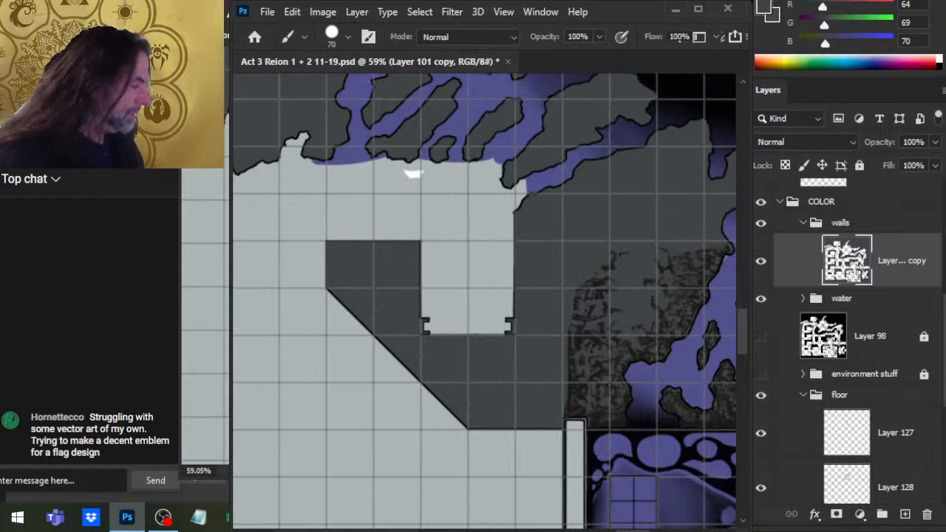
Smudge the floor colour over the white gap near the northern floor edge on Layer 111 with a 30 px tip at 70% strength
scroll(909, 341, "down", 5)
left_click(896, 371)
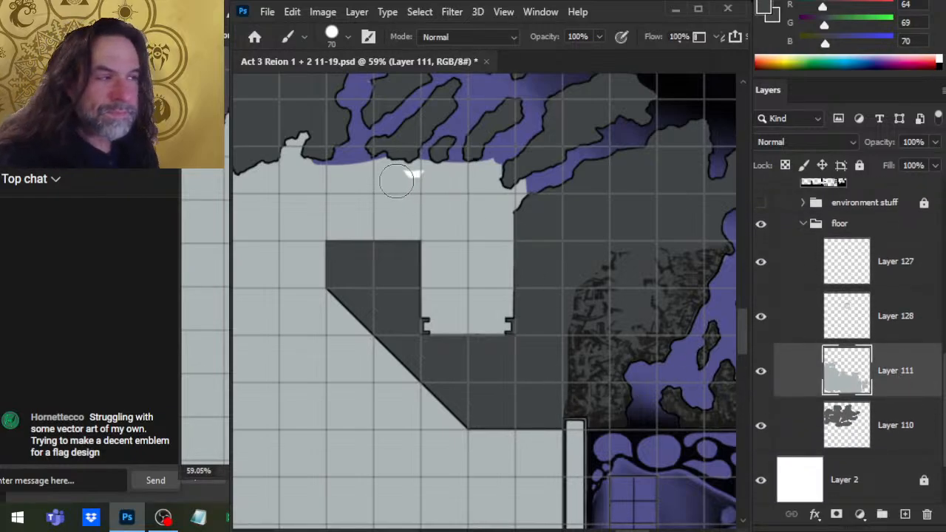
key("r")
left_click_drag(388, 205, 393, 189)
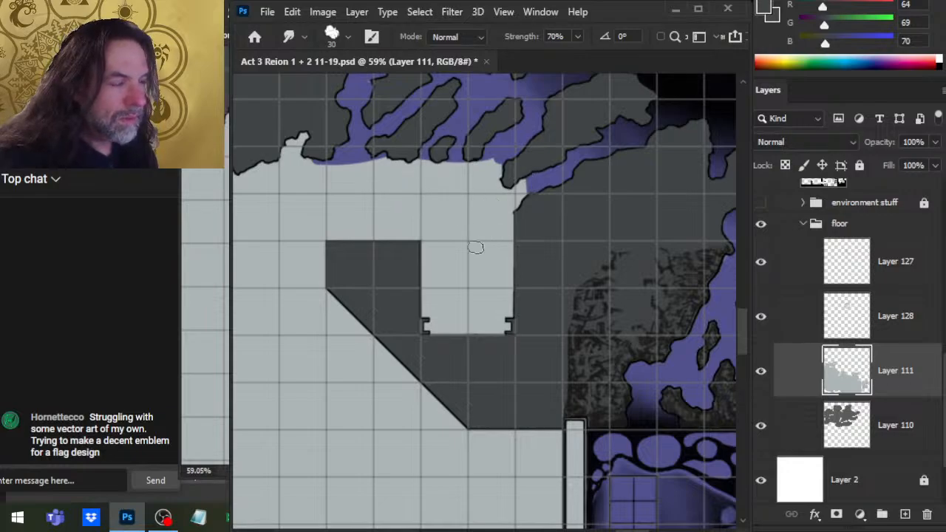
Paint the circular room's white gap and the whole curved staircase on Layer 111 with a 70 px brush in the sampled floor grey
key("z")
mouse_move(511, 272)
left_mouse_down()
mouse_move(389, 249)
mouse_move(349, 299)
left_mouse_up()
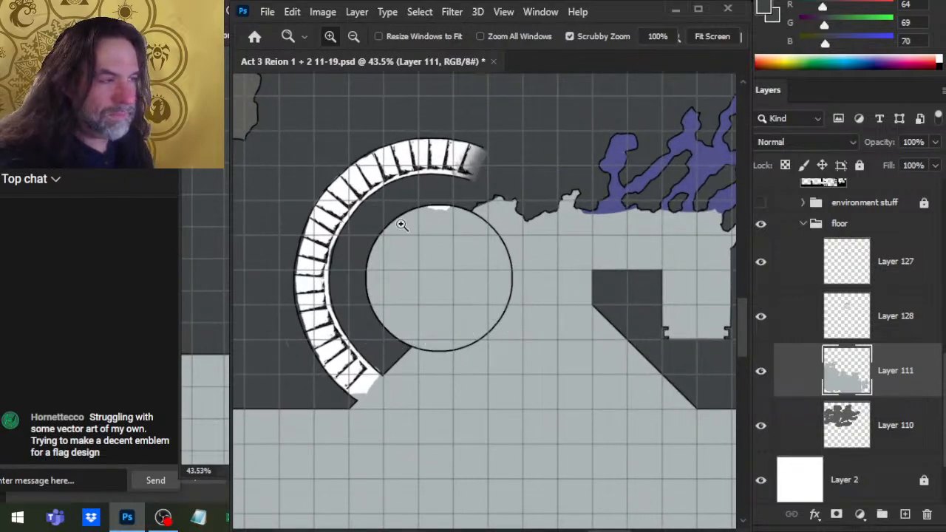
key("b")
left_click_drag(423, 229, 449, 220)
key("ctrl+z")
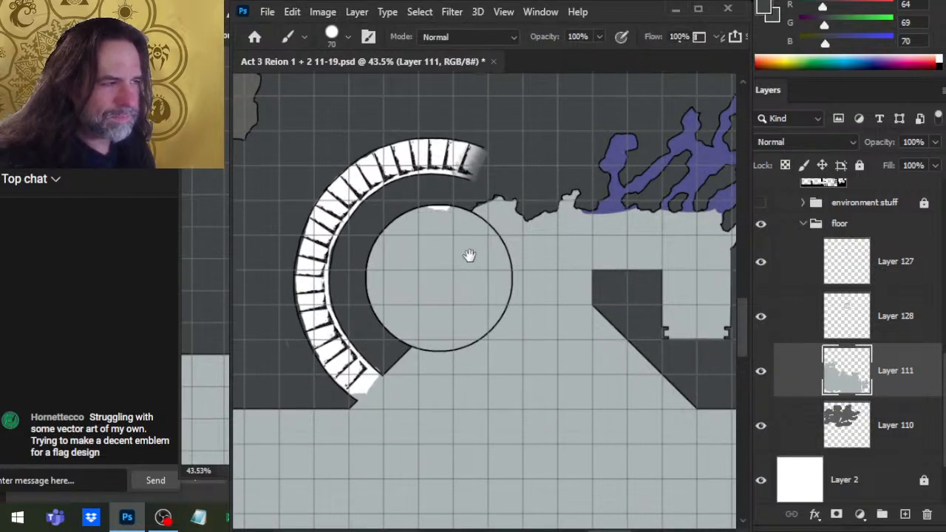
left_click(476, 249, "alt")
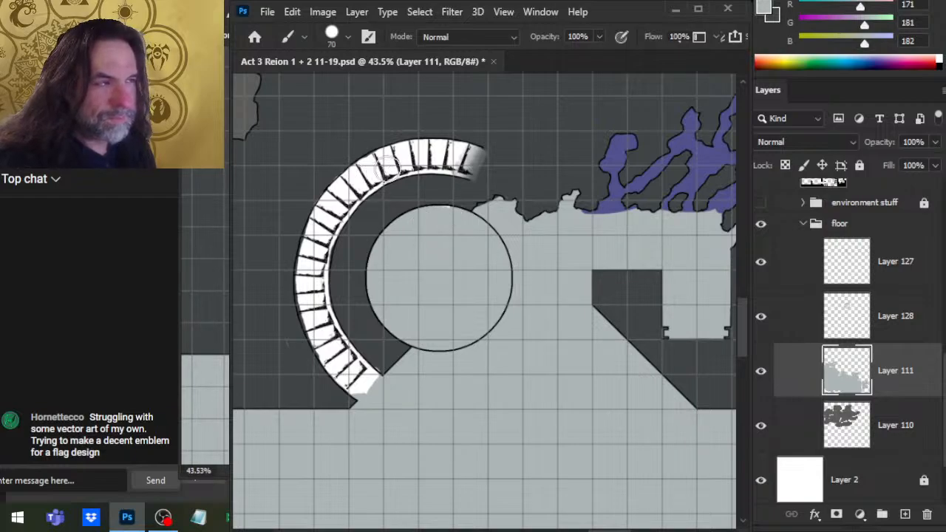
mouse_move(394, 164)
left_mouse_down()
mouse_move(448, 156)
mouse_move(384, 174)
mouse_move(395, 161)
mouse_move(331, 220)
mouse_move(316, 290)
mouse_move(323, 208)
left_mouse_up()
mouse_move(314, 292)
left_mouse_down()
mouse_move(341, 357)
mouse_move(374, 386)
left_mouse_up()
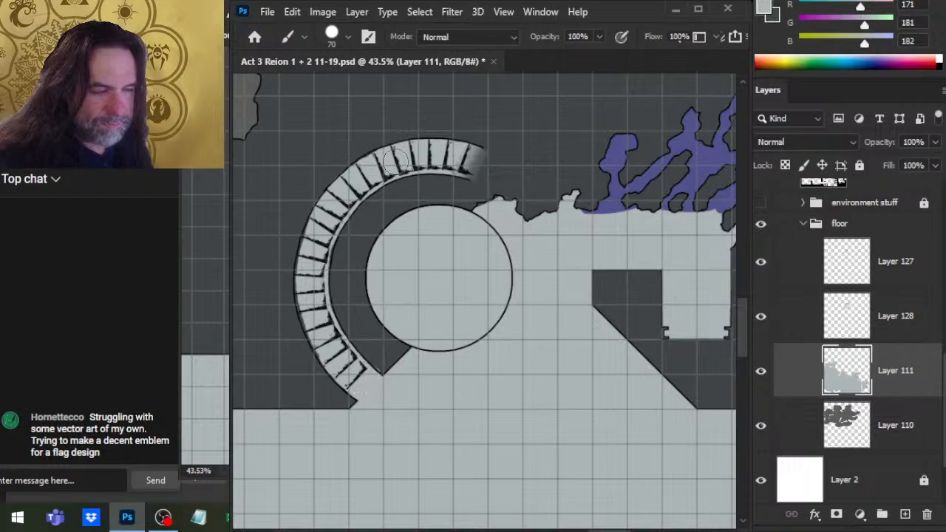
Examine the grey slivers along the staircase edges and toggle Layer 110's visibility to check what it covers
key("z")
left_click_drag(578, 453, 533, 442)
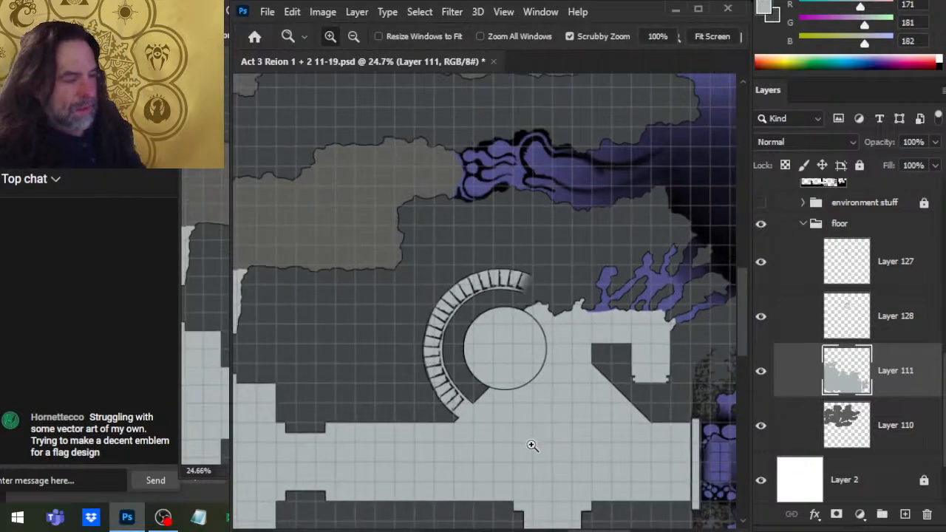
left_click_drag(477, 410, 491, 433)
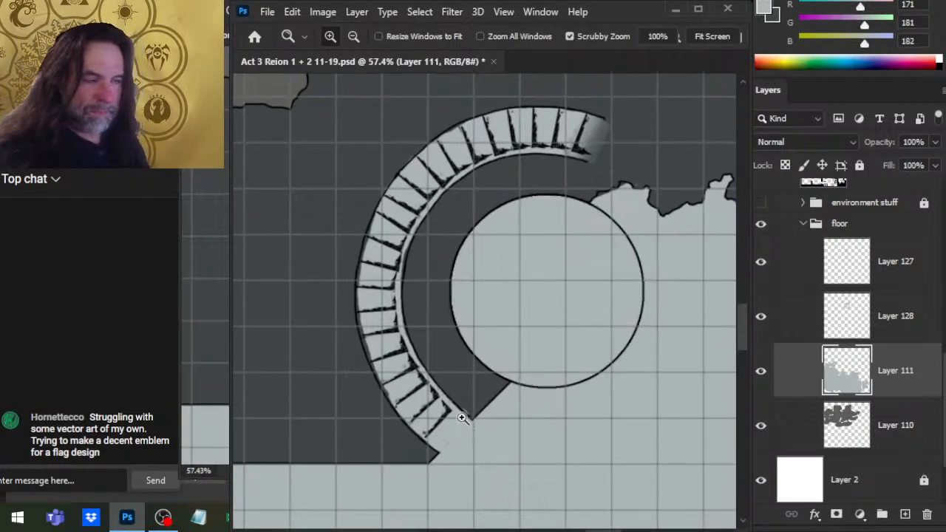
left_click(893, 435)
left_click_drag(374, 393, 343, 367)
key("e")
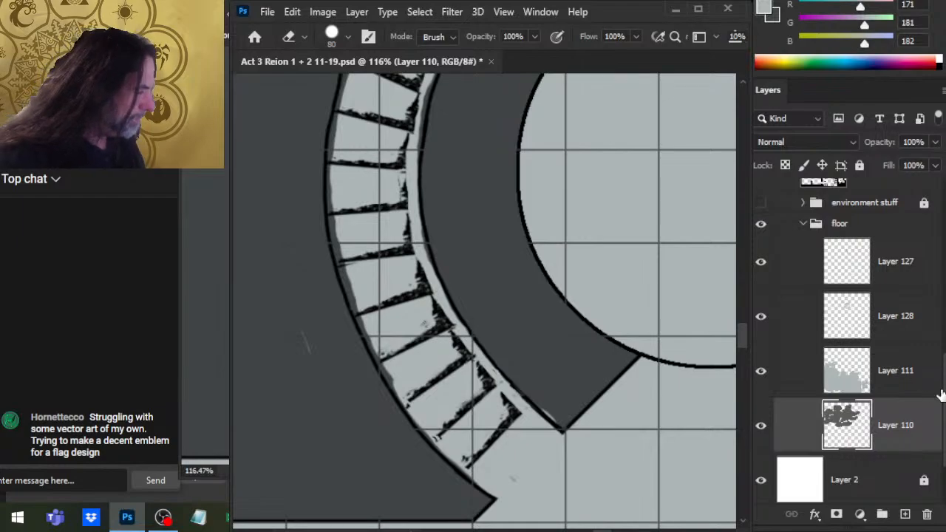
scroll(944, 392, "up", 5)
scroll(945, 358, "down", 4)
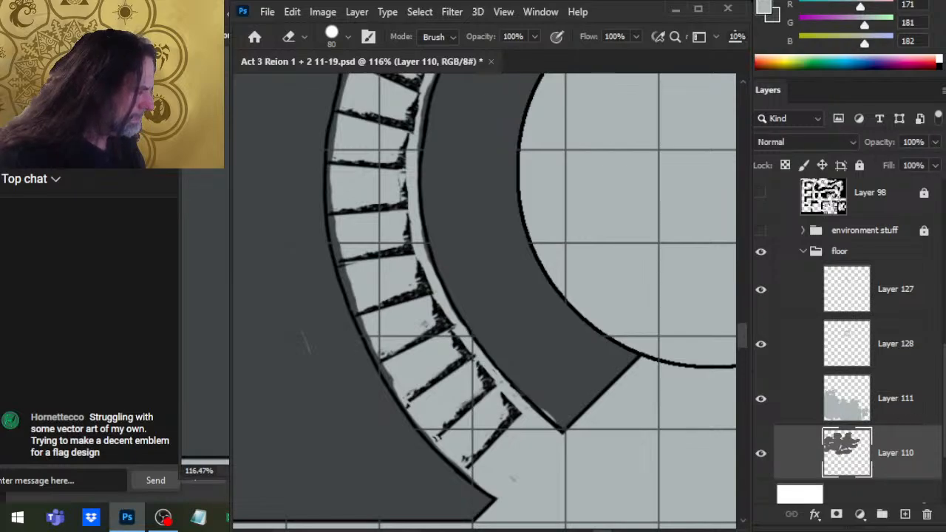
left_click_drag(944, 400, 945, 378)
key("z")
left_click_drag(664, 427, 592, 409)
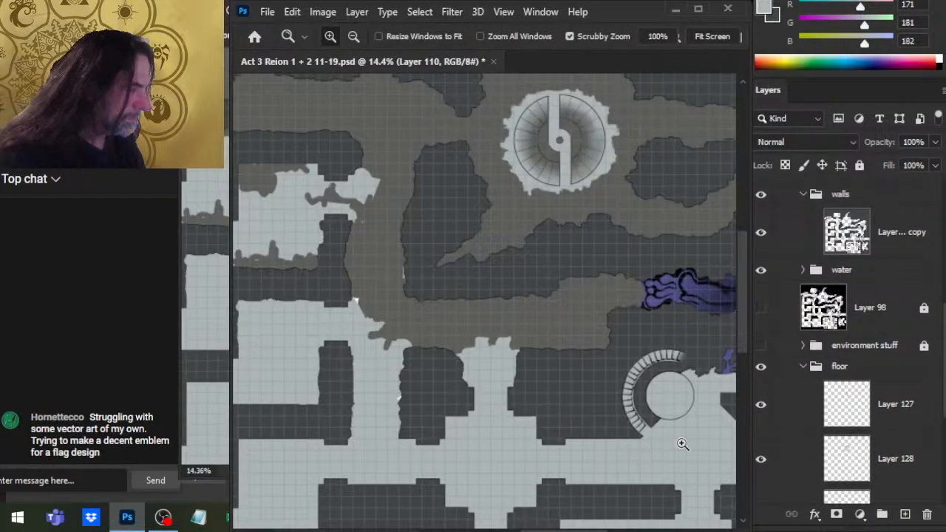
scroll(851, 340, "down", 3)
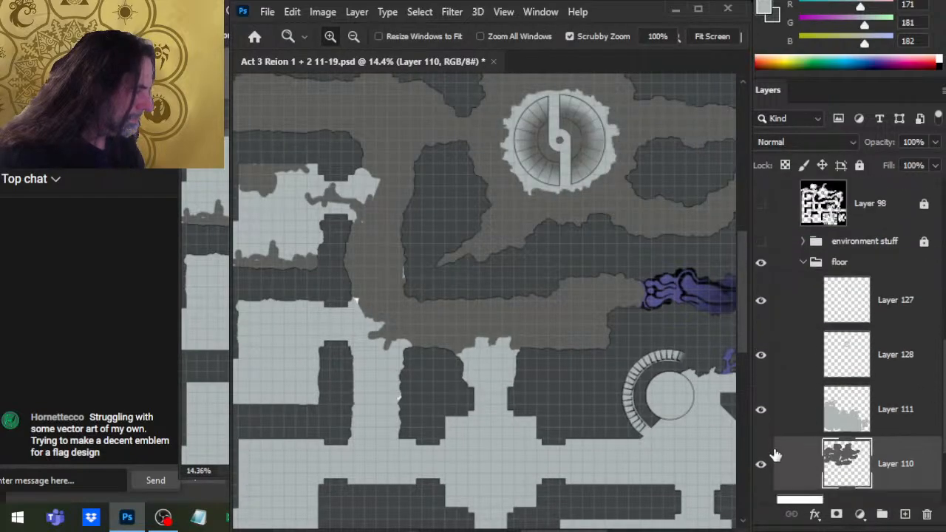
left_click(761, 466)
left_click(761, 467)
key("e")
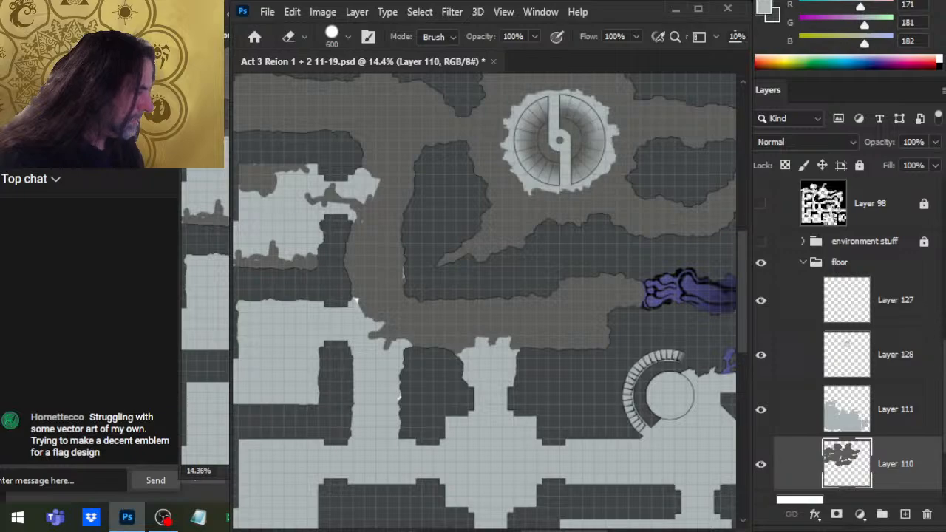
On the walls layer, reduce the eraser to 50 px and cover the stray mark beside the staircase with a 70 px brush in sampled wall grey
scroll(930, 318, "up", 4)
left_click(903, 269)
key("ctrl+space")
left_click_drag(632, 369, 694, 415)
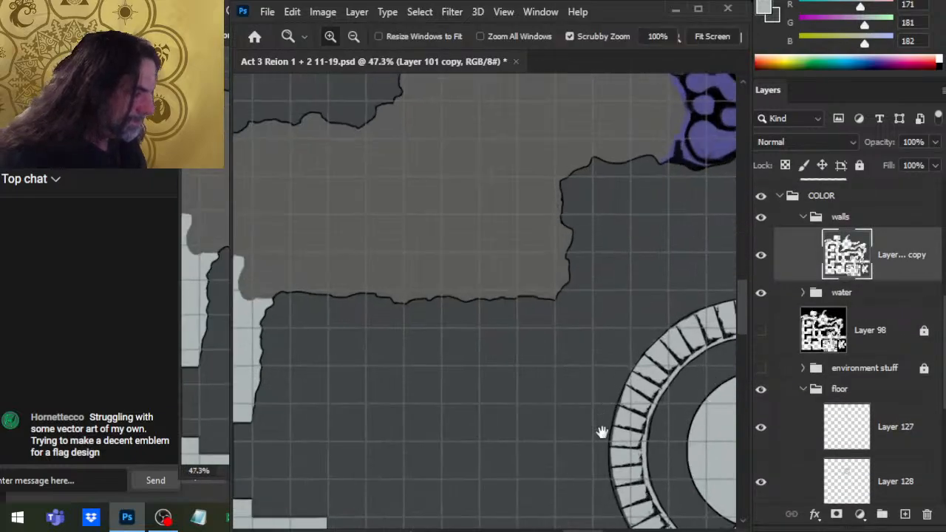
mouse_move(602, 433)
left_mouse_down()
mouse_move(517, 302)
mouse_move(612, 375)
left_mouse_up()
key("[")
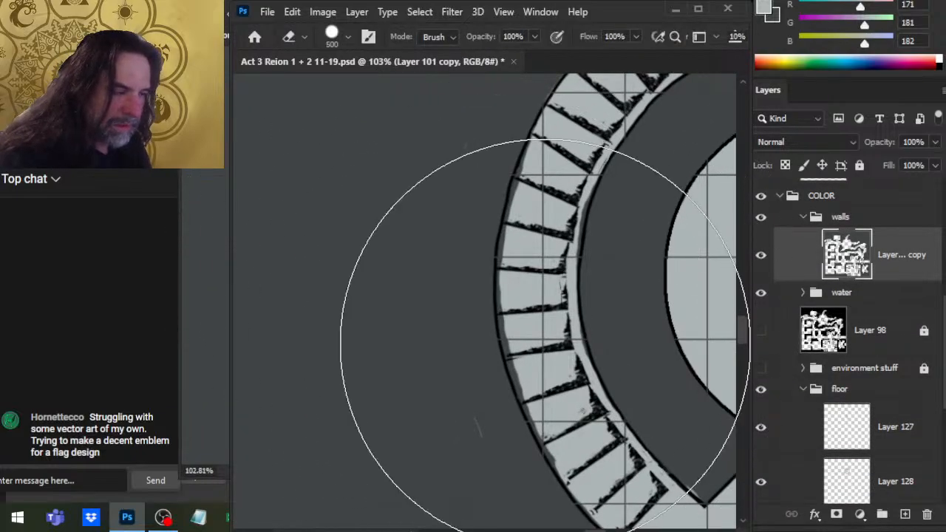
key("[")
key("[")
key("[")
key("[")
key("[")
key("[")
key("[")
key("[")
key("[")
key("[")
key("b")
left_click(462, 384, "alt")
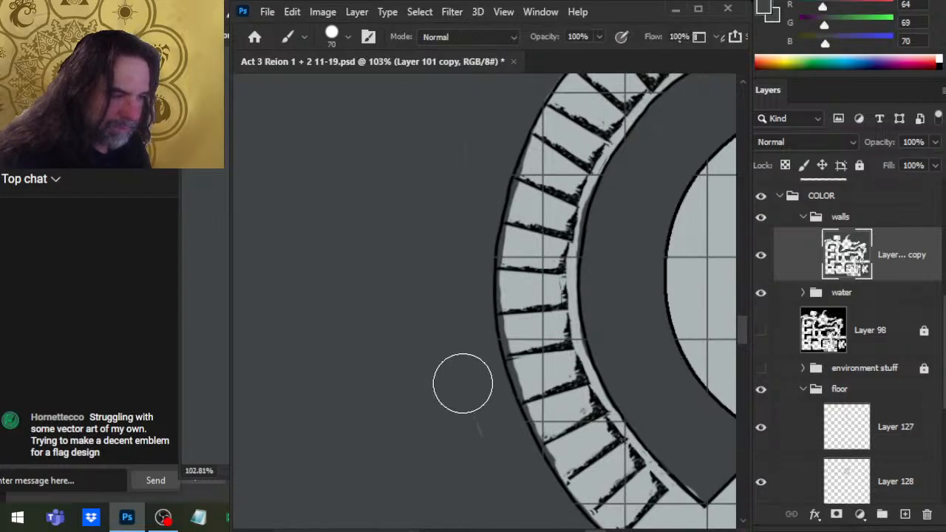
Erase the leftover wall-grey slivers along the outer edge of the staircase's lower and middle steps with a 50 px eraser
key("e")
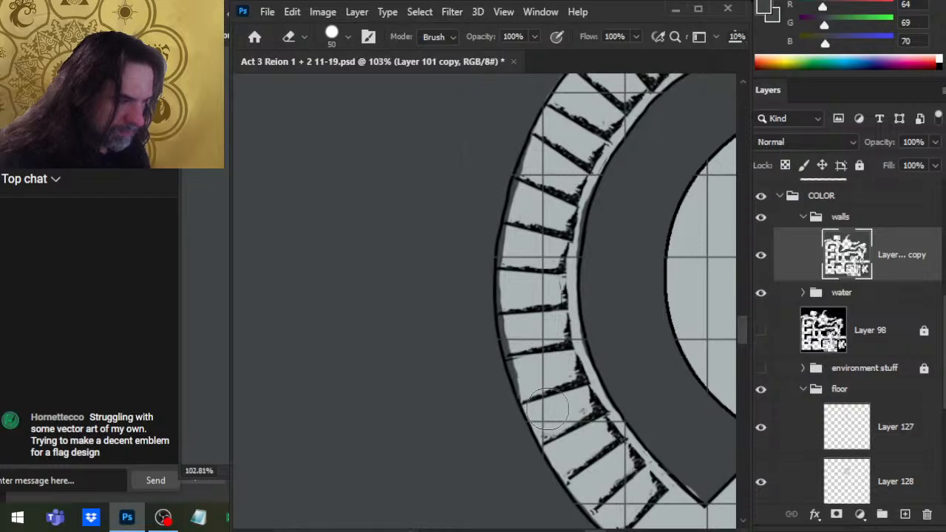
left_click_drag(518, 399, 498, 277)
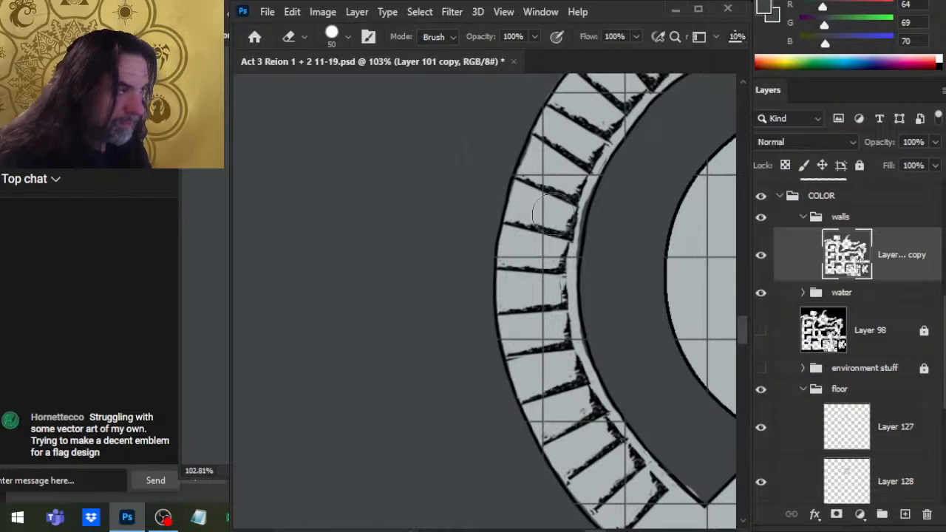
left_click_drag(566, 236, 570, 193)
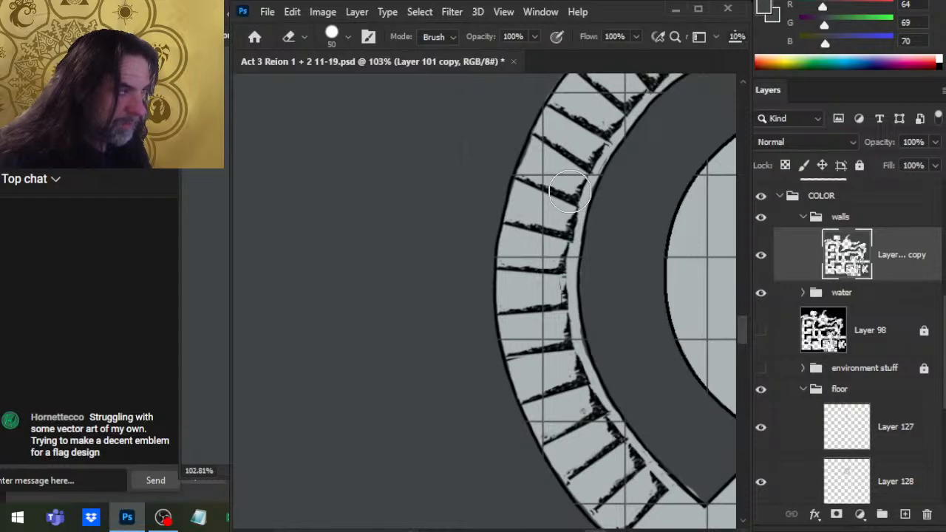
Erase the remaining wall-grey slivers inside the outline of the staircase's upper arc with the 50 px eraser
mouse_move(590, 133)
left_mouse_down()
mouse_move(547, 284)
mouse_move(549, 331)
left_mouse_up()
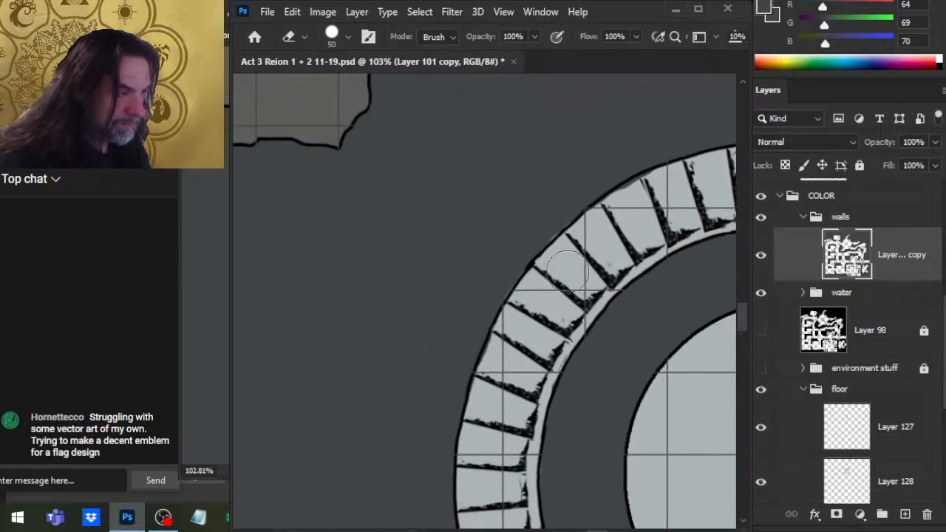
key("b")
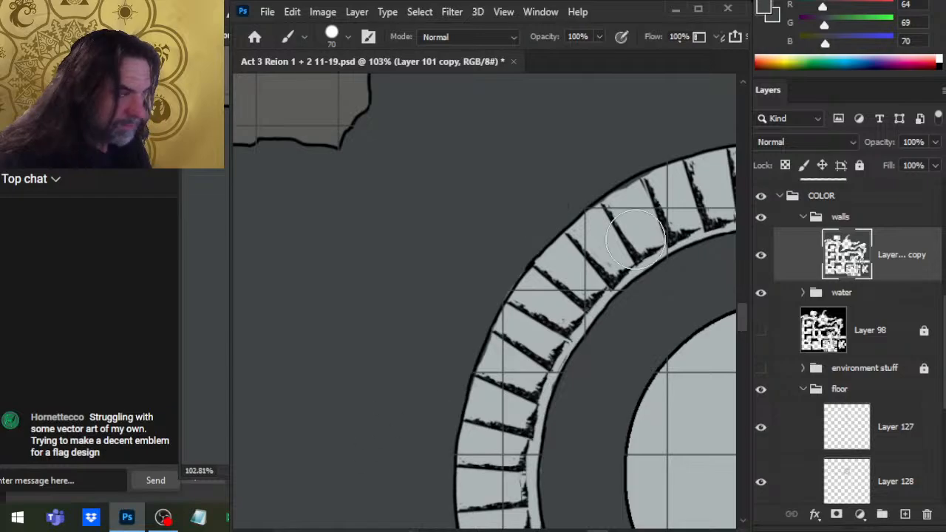
key("e")
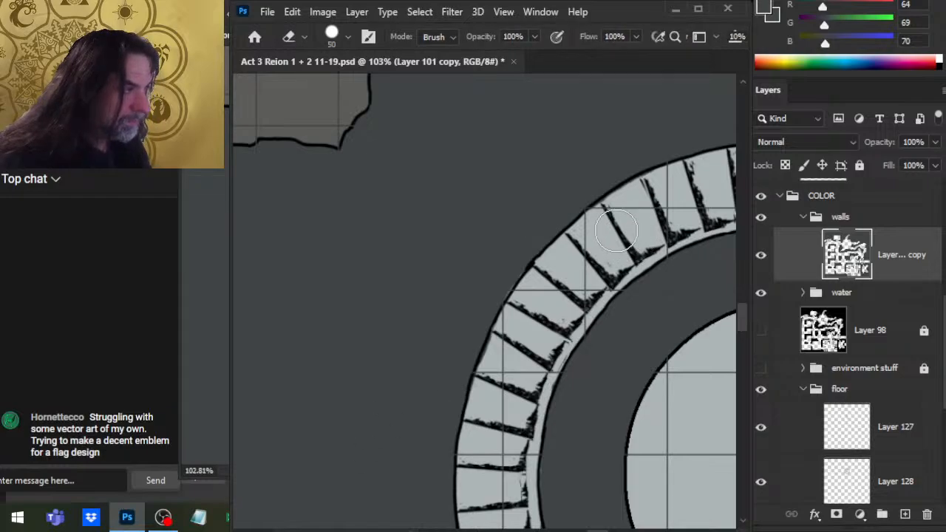
mouse_move(670, 235)
left_mouse_down()
mouse_move(501, 327)
mouse_move(454, 382)
left_mouse_up()
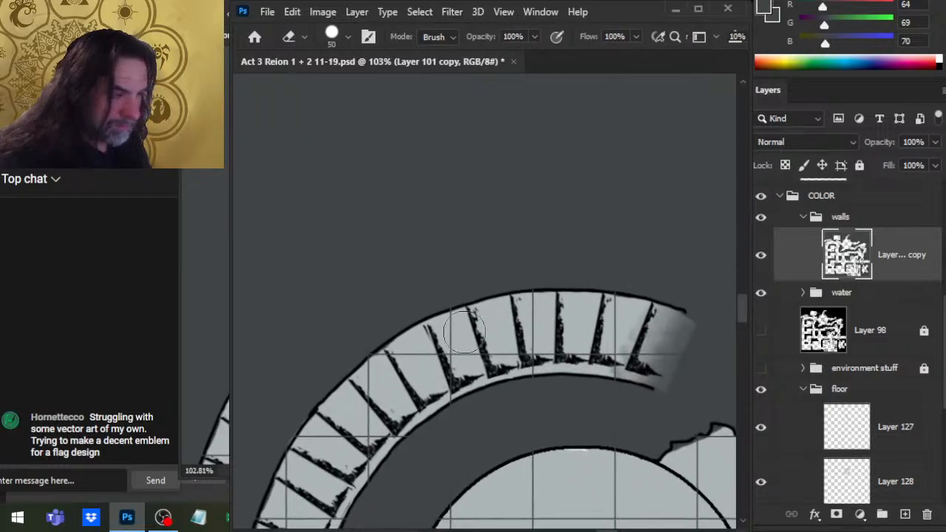
left_click_drag(545, 362, 510, 406)
Smudge the lower end of the narrow passage east of the circular room into the dark wall with a 30 px tip at 70% strength
left_click_drag(531, 419, 567, 287)
left_click(545, 372, "ctrl")
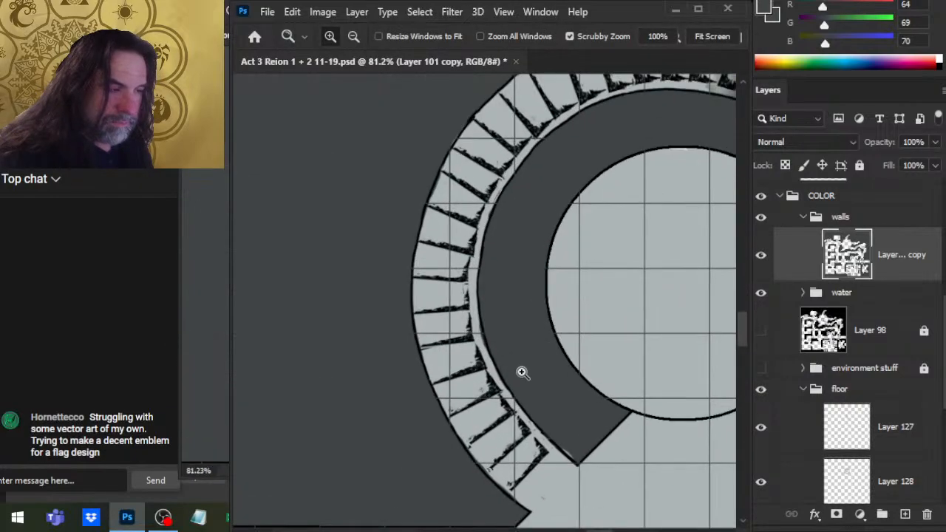
left_click(600, 449, "alt")
left_click_drag(604, 483, 446, 300)
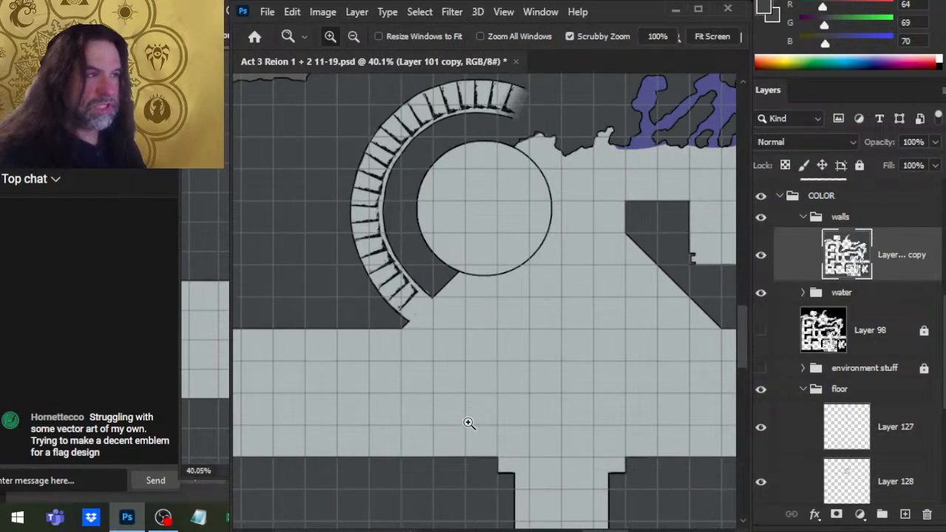
left_click_drag(644, 321, 454, 245)
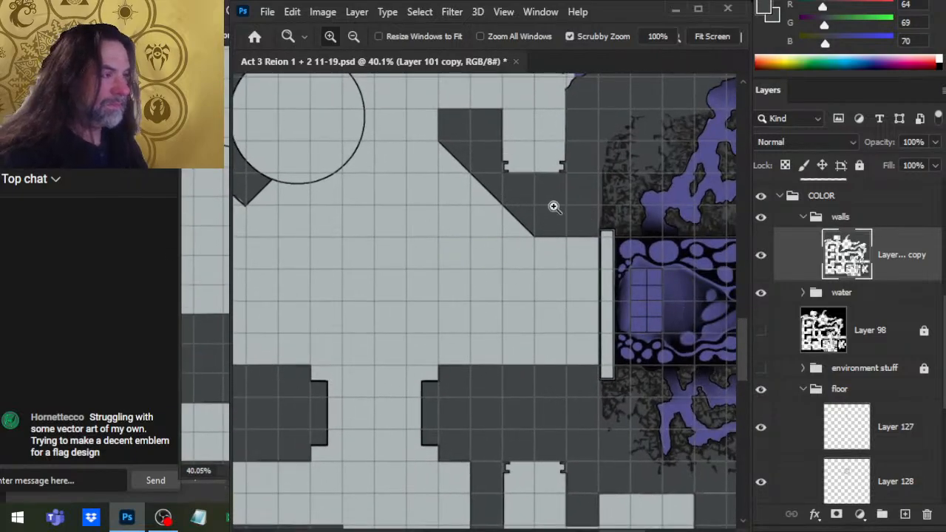
mouse_move(554, 207)
left_mouse_down()
mouse_move(597, 231)
mouse_move(566, 323)
left_mouse_up()
key("r")
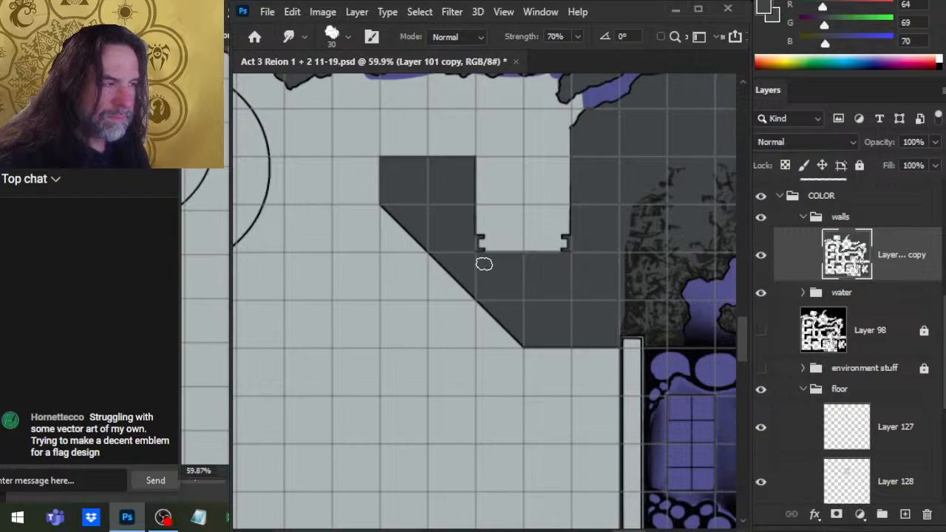
mouse_move(510, 266)
left_mouse_down()
mouse_move(539, 266)
mouse_move(513, 256)
mouse_move(573, 261)
mouse_move(510, 243)
mouse_move(561, 242)
mouse_move(512, 240)
left_mouse_up()
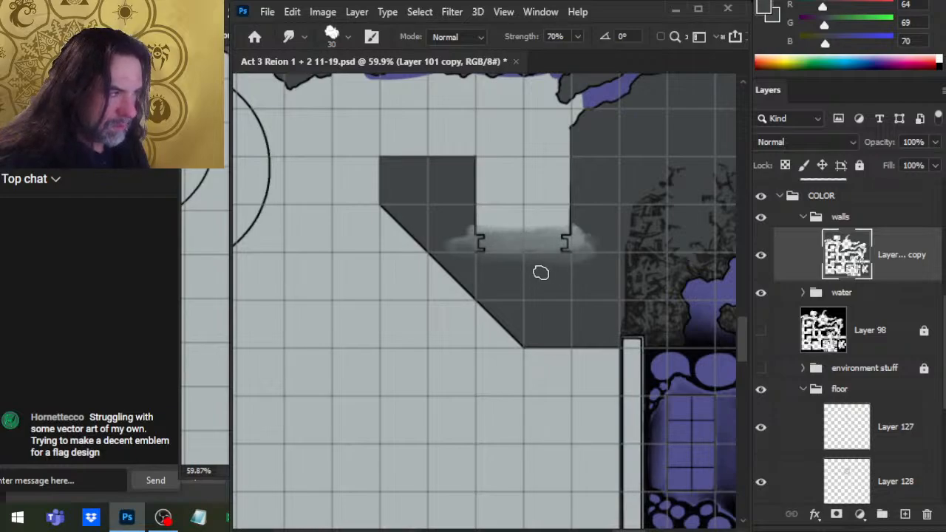
mouse_move(553, 222)
left_mouse_down()
mouse_move(488, 230)
mouse_move(545, 234)
mouse_move(491, 249)
left_mouse_up()
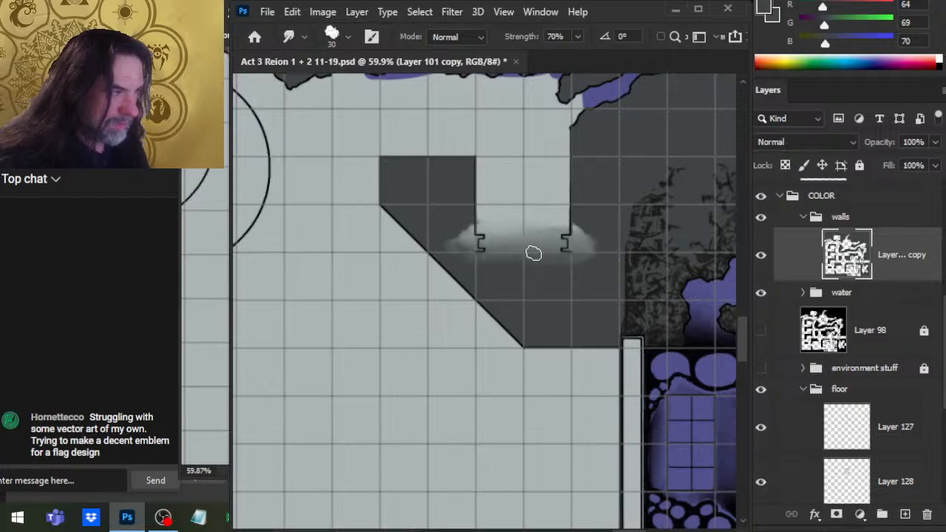
Cover the smudge spill on both sides of the narrow passage's lower end with wall grey using a 70 px brush
key("b")
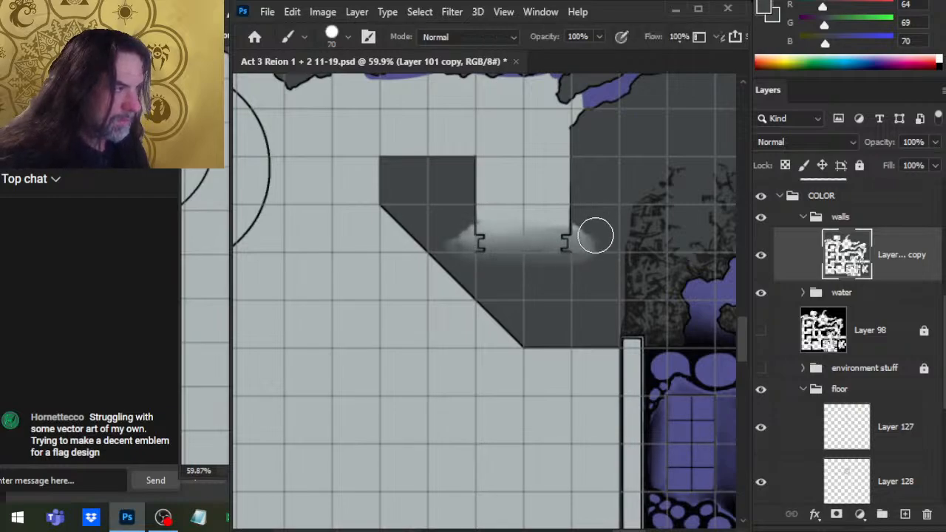
left_click_drag(586, 248, 596, 231)
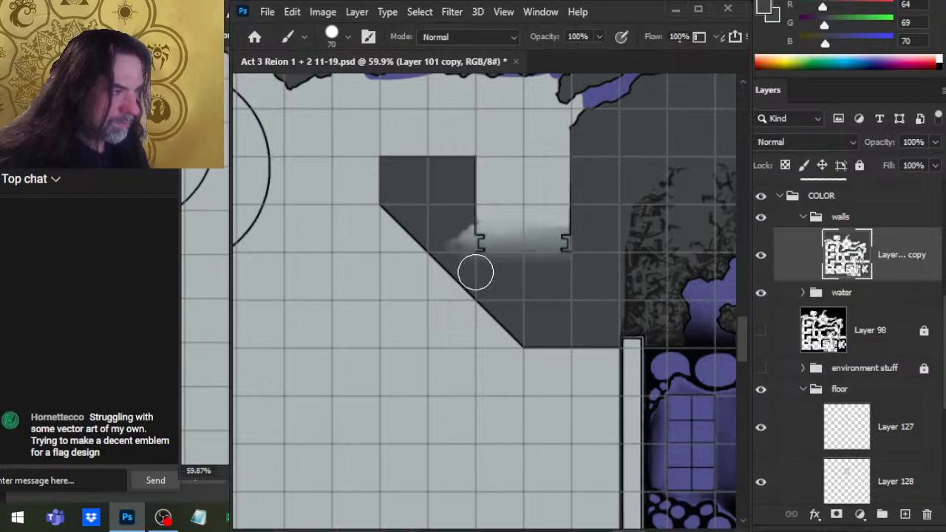
left_click_drag(452, 247, 440, 226)
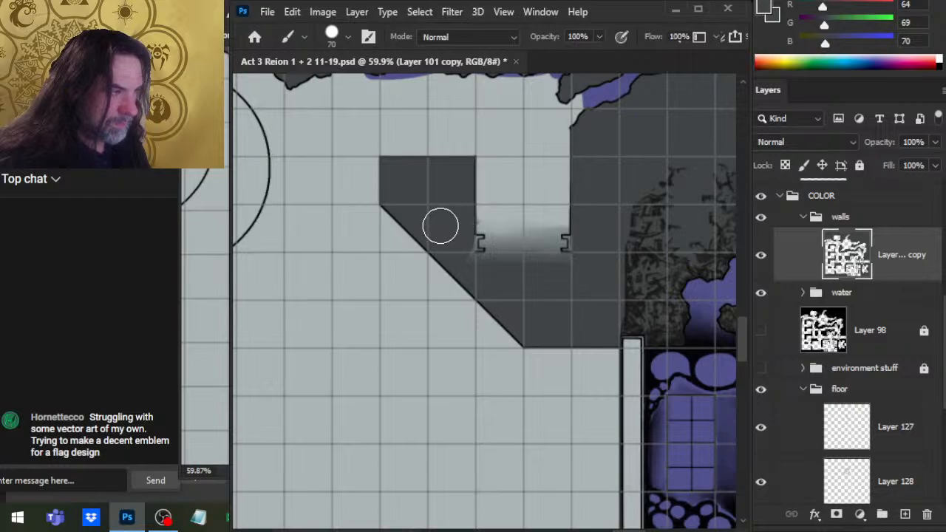
Reduce the brush to 9 px and cover the remaining pale spill around the passage's two door jambs with wall grey
key("bracketleft")
key("bracketleft")
key("bracketleft")
key("bracketleft")
key("bracketleft")
key("bracketleft")
key("bracketleft")
key("bracketleft")
key("bracketleft")
key("bracketleft")
key("bracketleft")
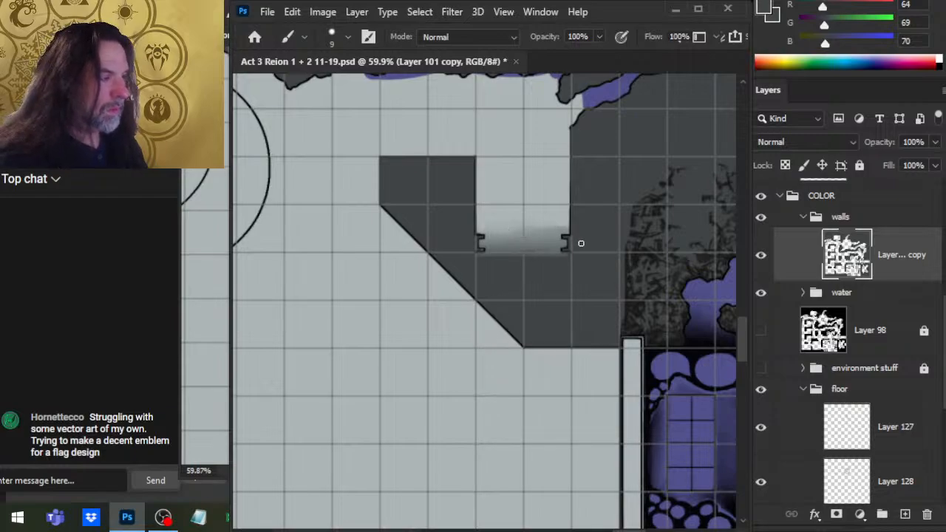
Smudge the upper end of the two-square-wide corridor beside the row of small cells into the dark wall with a 30 px tip at 70% strength
left_click_drag(619, 345, 529, 225)
left_click_drag(634, 317, 584, 321)
left_click_drag(645, 366, 508, 191)
left_click_drag(378, 226, 473, 253)
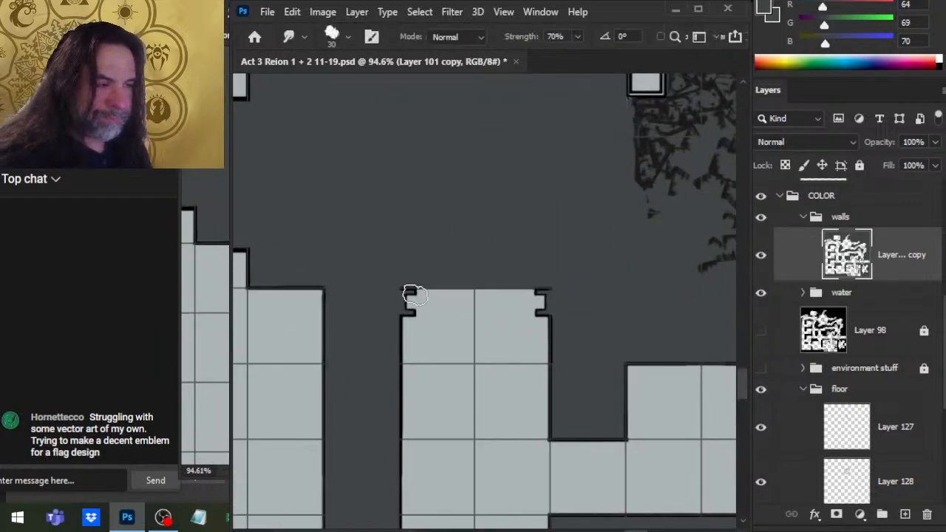
mouse_move(402, 278)
left_mouse_down()
mouse_move(470, 292)
mouse_move(536, 291)
mouse_move(388, 296)
mouse_move(403, 277)
mouse_move(555, 298)
mouse_move(508, 293)
mouse_move(538, 282)
mouse_move(504, 295)
mouse_move(545, 297)
left_mouse_up()
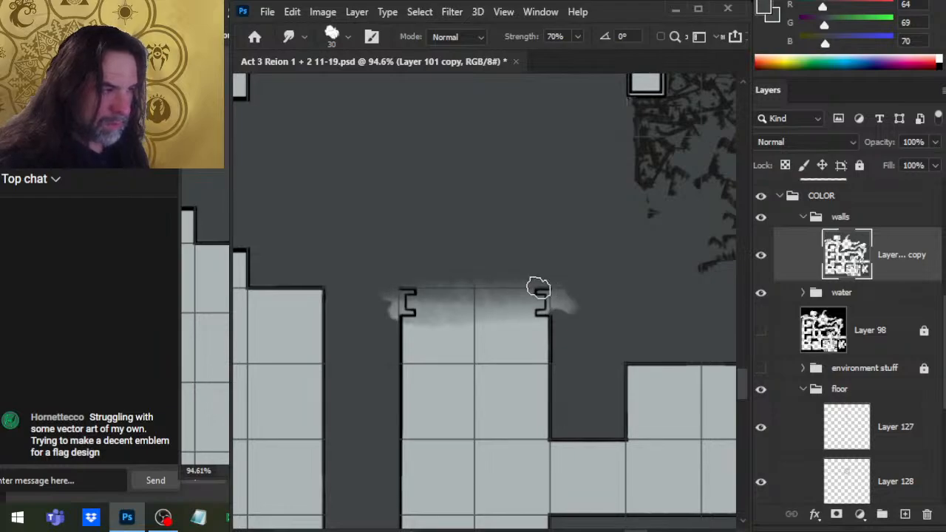
Paint wall grey over the spill west of and above the cell corridor's upper end with the 9 px brush
key("b")
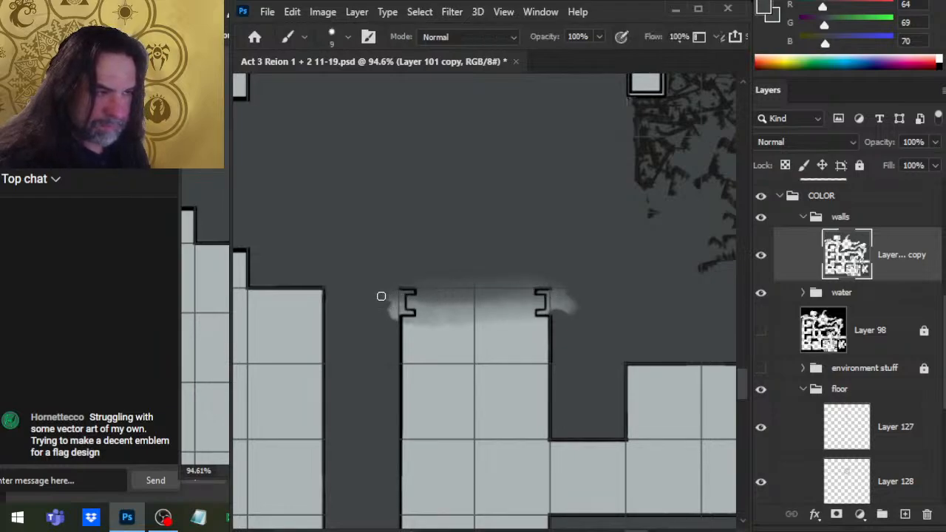
left_click_drag(397, 317, 381, 295)
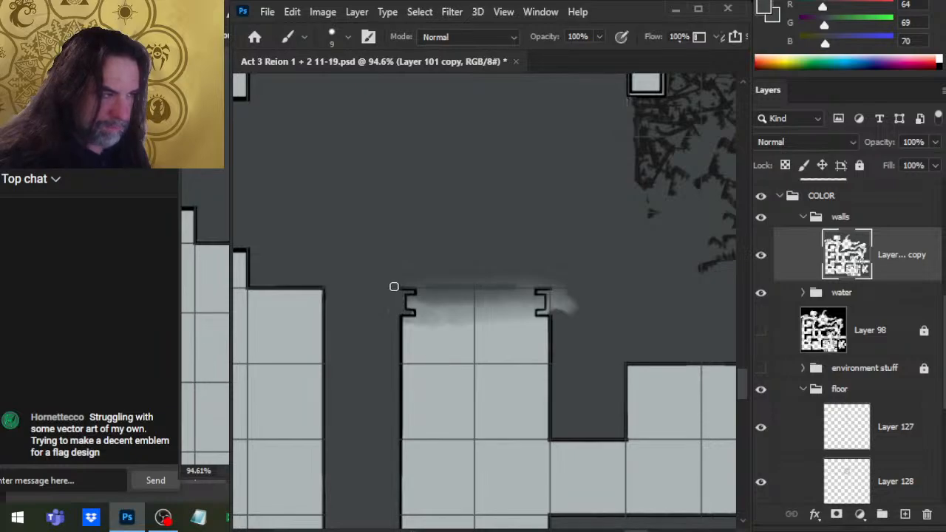
mouse_move(393, 286)
left_mouse_down()
mouse_move(558, 296)
mouse_move(554, 280)
left_mouse_up()
Smudge the dark fade further down into the cell corridor's first floor squares with the 30 px tip
key("r")
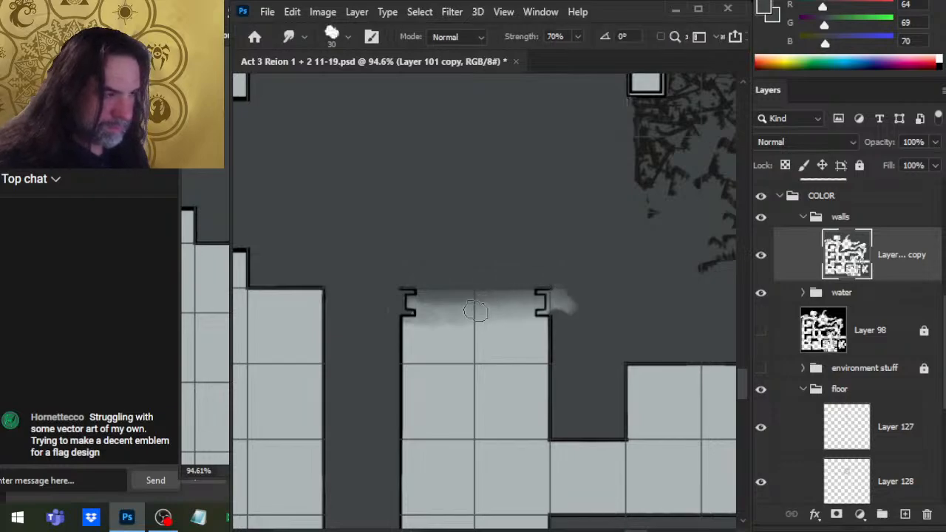
mouse_move(417, 307)
left_mouse_down()
mouse_move(491, 308)
mouse_move(450, 302)
mouse_move(501, 317)
mouse_move(458, 300)
mouse_move(423, 311)
mouse_move(477, 292)
mouse_move(538, 295)
left_mouse_up()
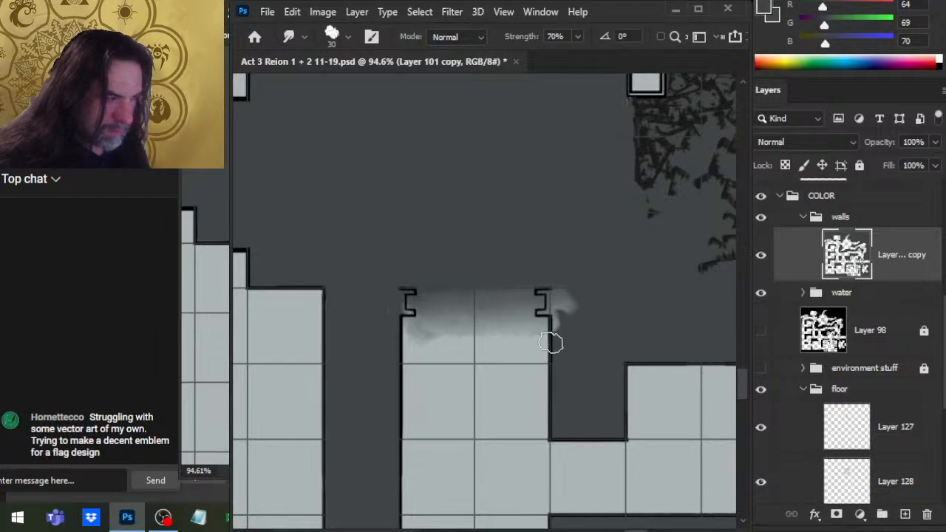
mouse_move(551, 342)
left_mouse_down()
mouse_move(467, 345)
mouse_move(538, 329)
mouse_move(498, 326)
left_mouse_up()
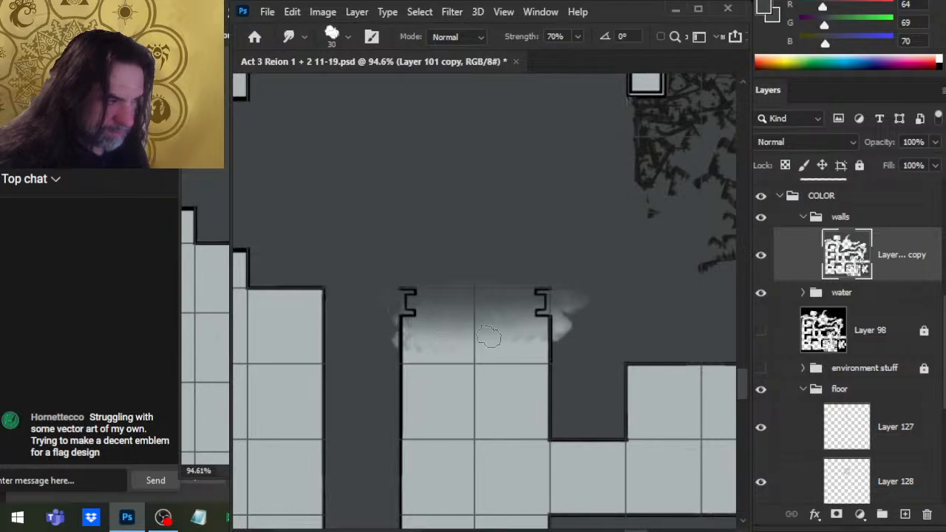
Cover the new smudge spill outside the cell corridor's side walls with wall grey using the 9 px brush
key("b")
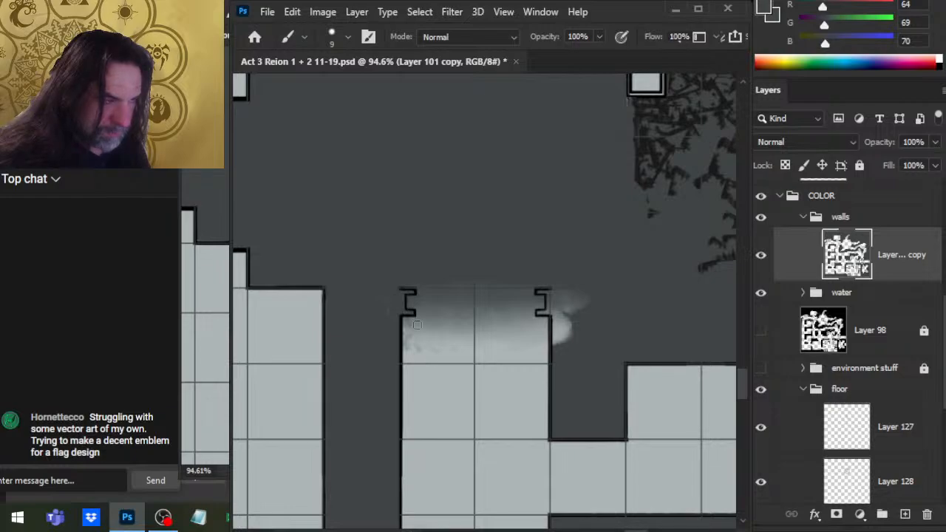
left_click_drag(562, 297, 559, 330)
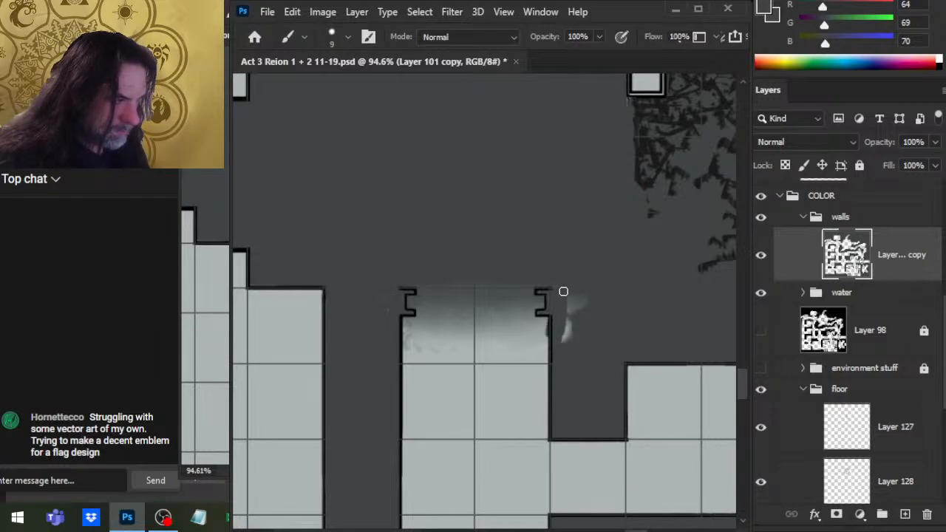
mouse_move(568, 297)
left_mouse_down()
mouse_move(568, 340)
mouse_move(549, 335)
left_mouse_up()
key("r")
key("b")
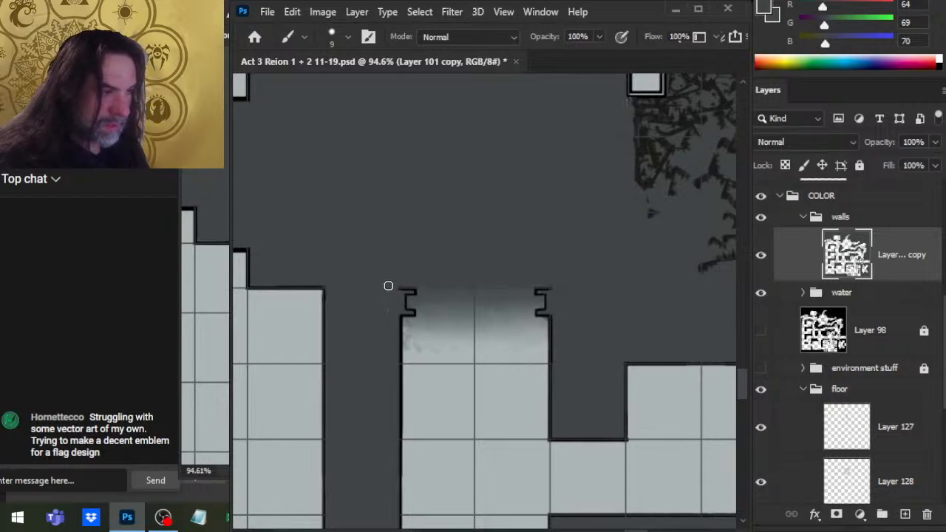
Smooth the blotchy patches in the cell corridor's fade just below the door jambs with the 30 px Smudge tool
key("z")
left_click_drag(486, 317, 412, 313)
left_click_drag(474, 330, 499, 343)
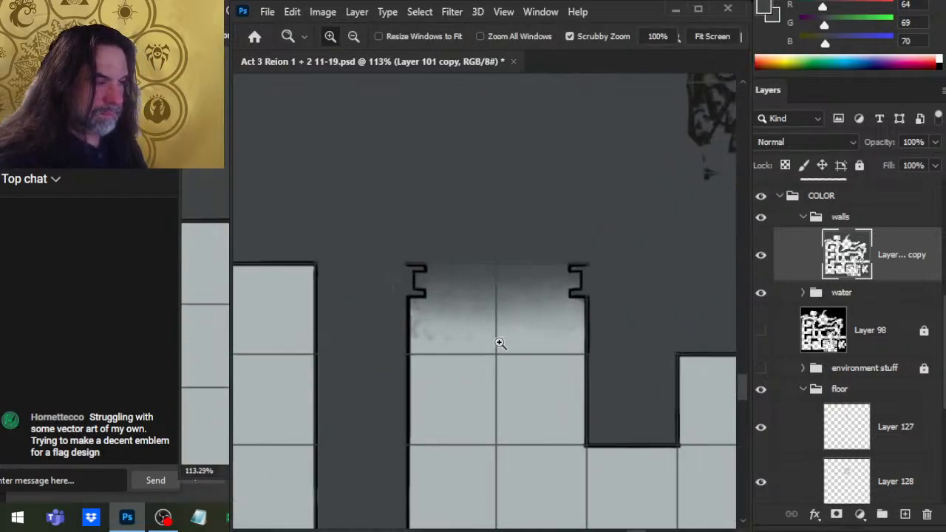
key("r")
mouse_move(422, 315)
left_mouse_down()
mouse_move(445, 315)
mouse_move(415, 310)
mouse_move(546, 298)
mouse_move(555, 309)
mouse_move(544, 300)
mouse_move(552, 295)
mouse_move(449, 301)
mouse_move(565, 327)
mouse_move(550, 324)
mouse_move(549, 301)
mouse_move(456, 287)
mouse_move(535, 285)
mouse_move(560, 305)
left_mouse_up()
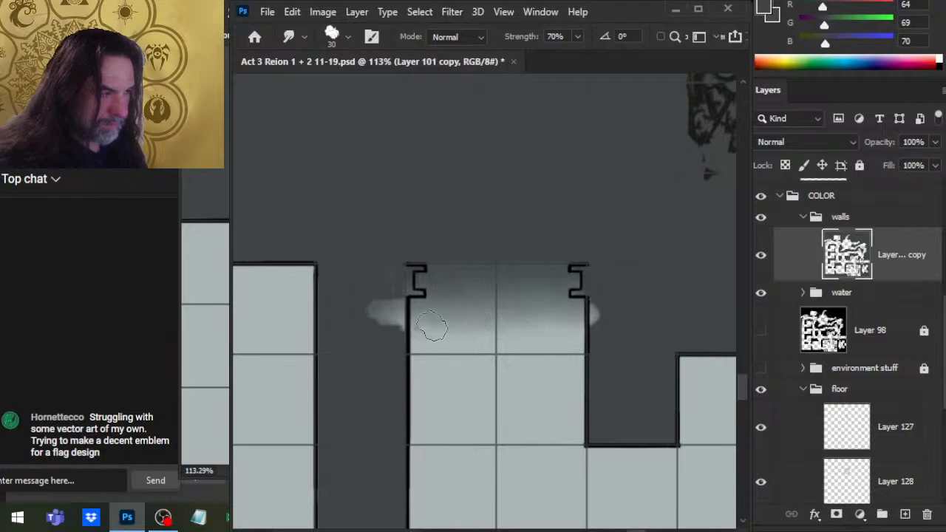
Paint out the last pale smears beside the cell corridor's west and east walls with the 9 px wall-grey brush
key("b")
left_click_drag(374, 301, 384, 321)
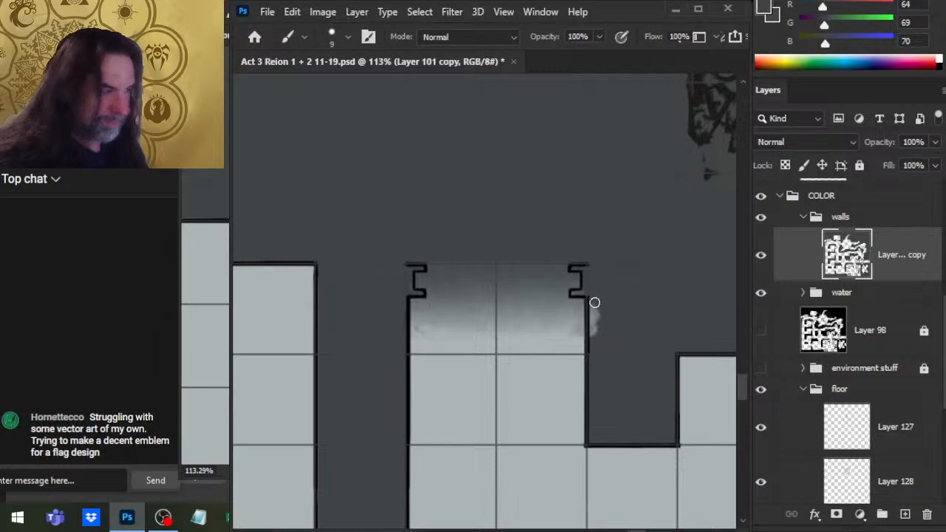
left_click_drag(594, 300, 594, 333)
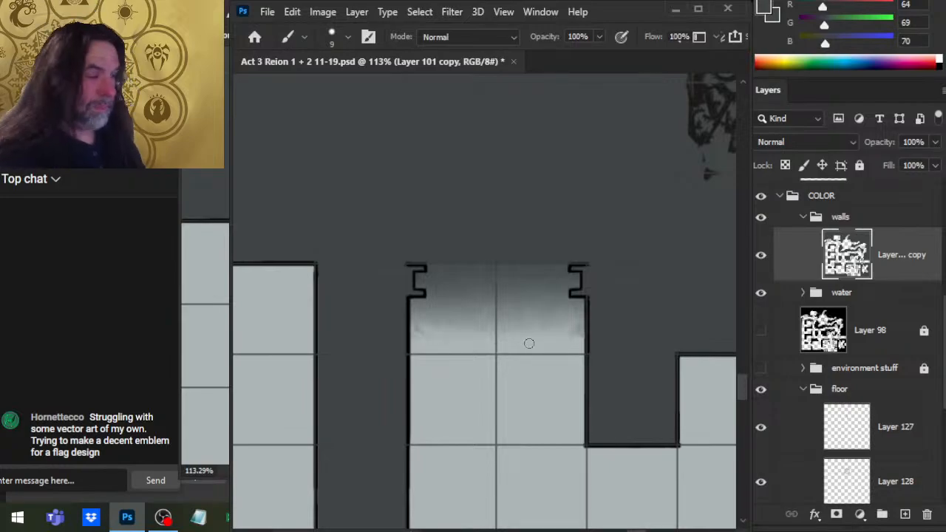
Return to the narrow passage east of the circular room and smudge its lower edge across both door jambs at 70% strength
key("z")
left_click_drag(619, 384, 546, 356)
left_click_drag(602, 398, 541, 258)
left_click_drag(606, 307, 503, 304)
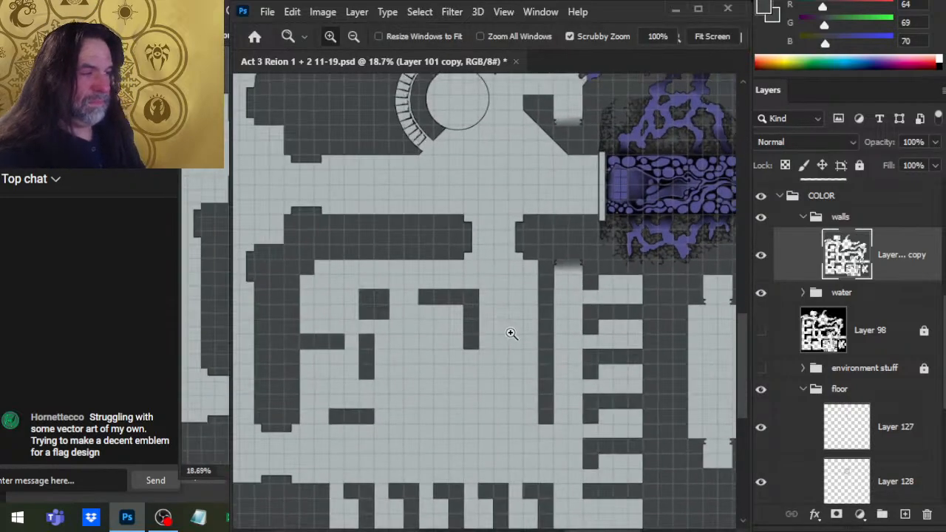
left_click_drag(498, 180, 461, 237)
left_click_drag(512, 202, 581, 216)
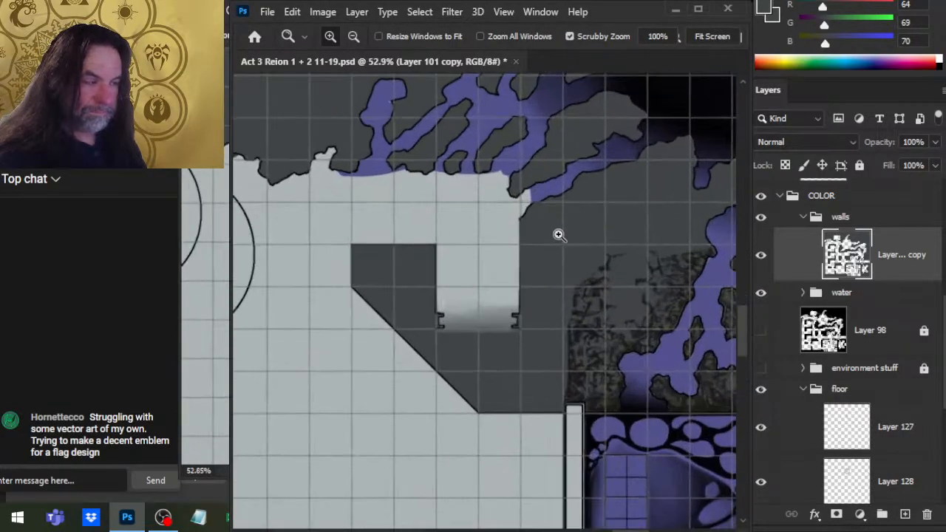
left_click(539, 256)
left_click_drag(567, 400, 518, 405)
mouse_move(554, 447)
left_mouse_down()
mouse_move(526, 197)
mouse_move(511, 326)
left_mouse_up()
left_click_drag(479, 287, 541, 293)
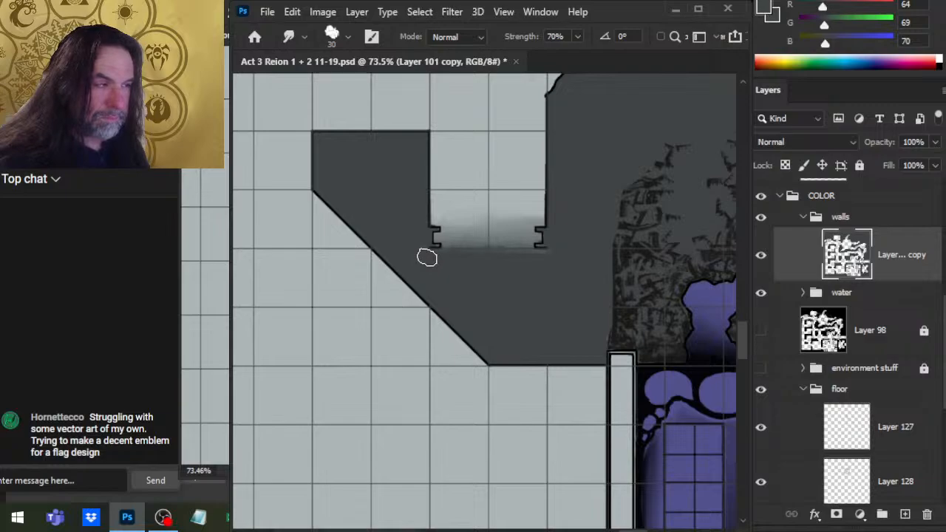
left_click_drag(427, 257, 564, 262)
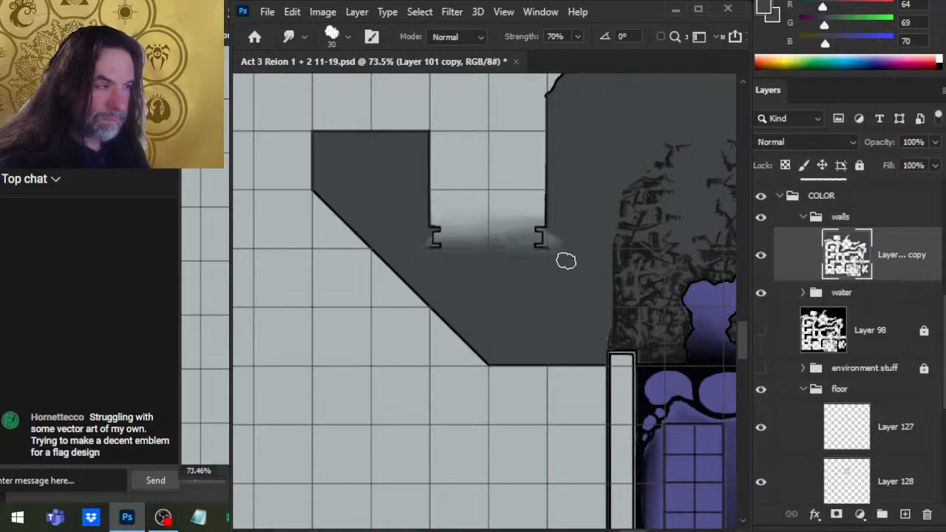
Smudge the dark fade further up the narrow passage, to about one grid square above its lower end
left_click_drag(572, 454, 513, 395)
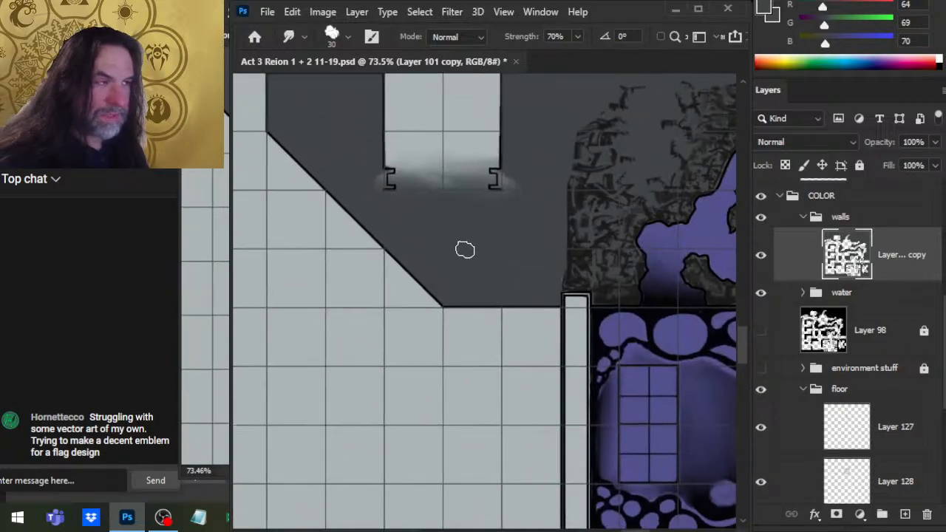
mouse_move(462, 249)
left_mouse_down()
mouse_move(451, 215)
mouse_move(469, 316)
mouse_move(508, 287)
mouse_move(484, 292)
mouse_move(531, 268)
mouse_move(523, 287)
mouse_move(467, 282)
mouse_move(498, 252)
mouse_move(533, 247)
mouse_move(517, 267)
mouse_move(501, 268)
mouse_move(501, 238)
mouse_move(513, 259)
mouse_move(491, 260)
mouse_move(502, 243)
mouse_move(444, 242)
mouse_move(514, 269)
mouse_move(472, 265)
mouse_move(518, 254)
mouse_move(454, 236)
left_mouse_up()
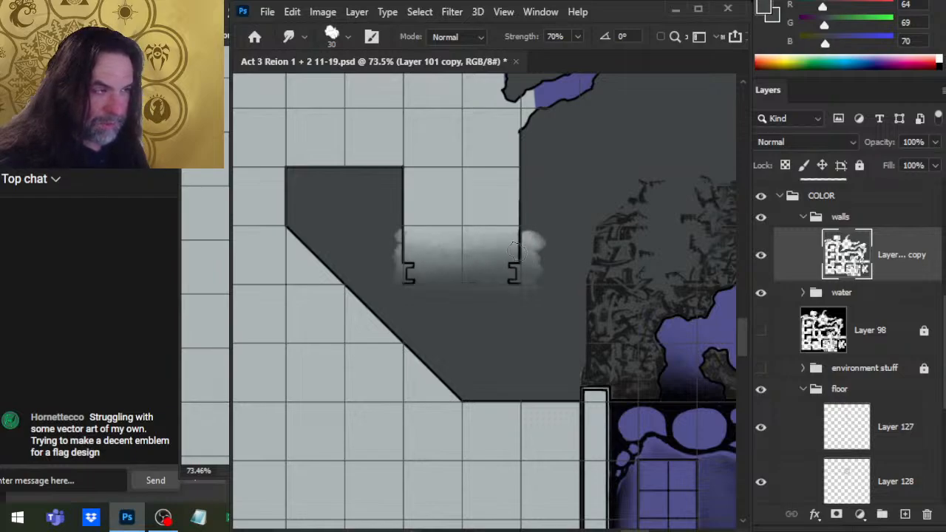
mouse_move(514, 252)
left_mouse_down()
mouse_move(444, 260)
mouse_move(479, 279)
mouse_move(438, 261)
mouse_move(493, 247)
left_mouse_up()
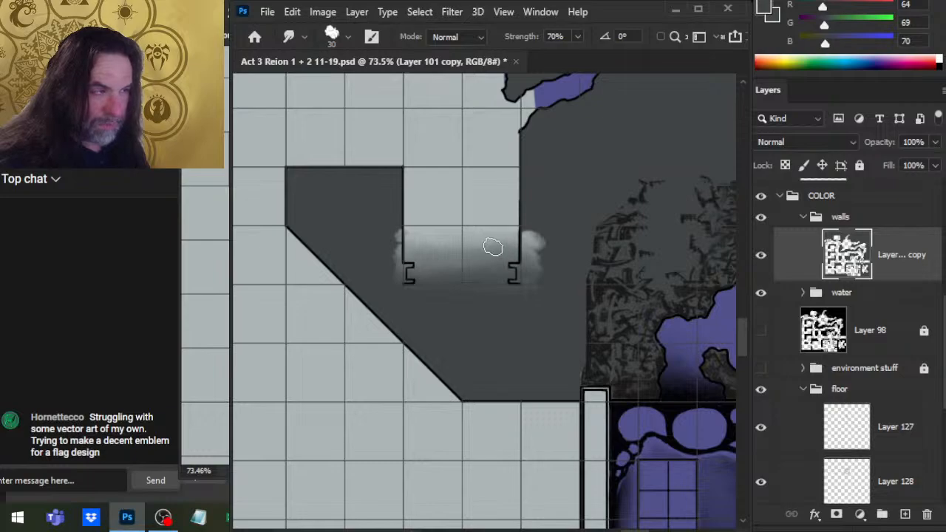
Cover the spill outside the narrow passage's walls with the 9 px wall-grey brush and smooth the fade with the Smudge tool
key("b")
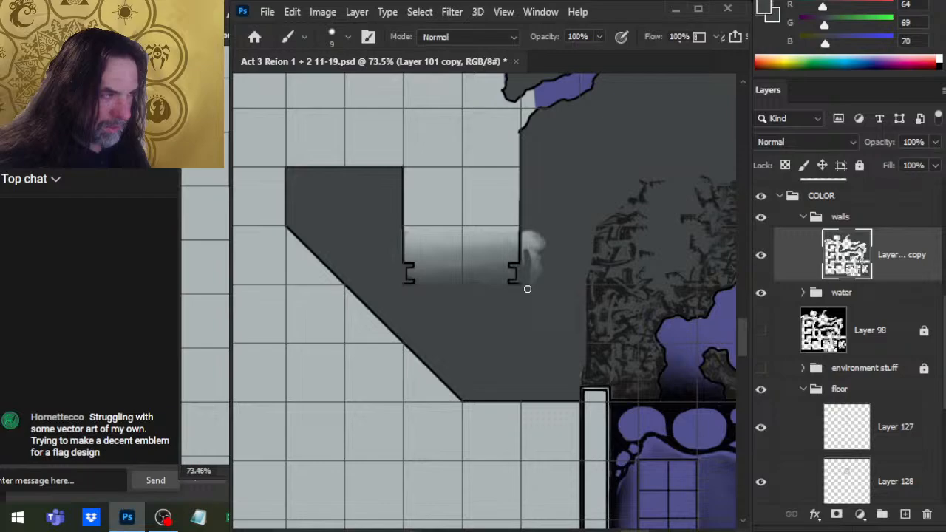
left_click_drag(527, 289, 540, 280)
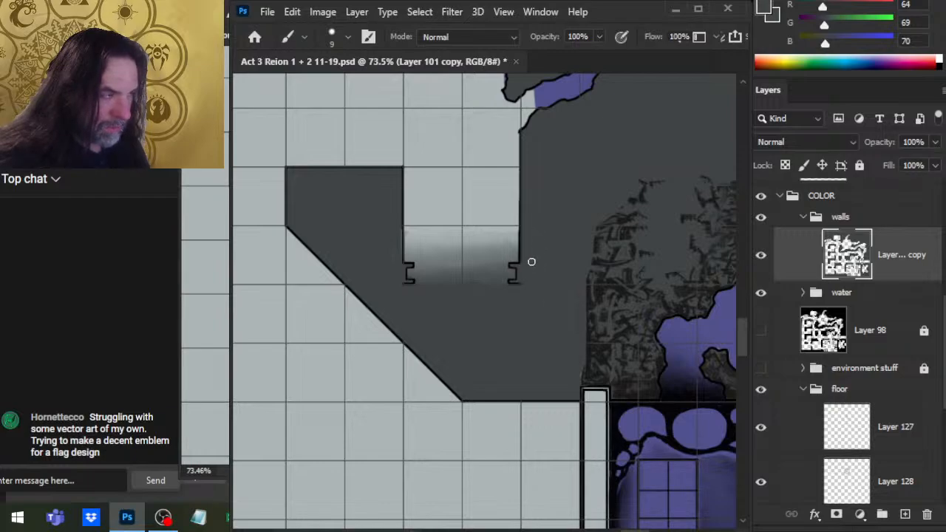
key("r")
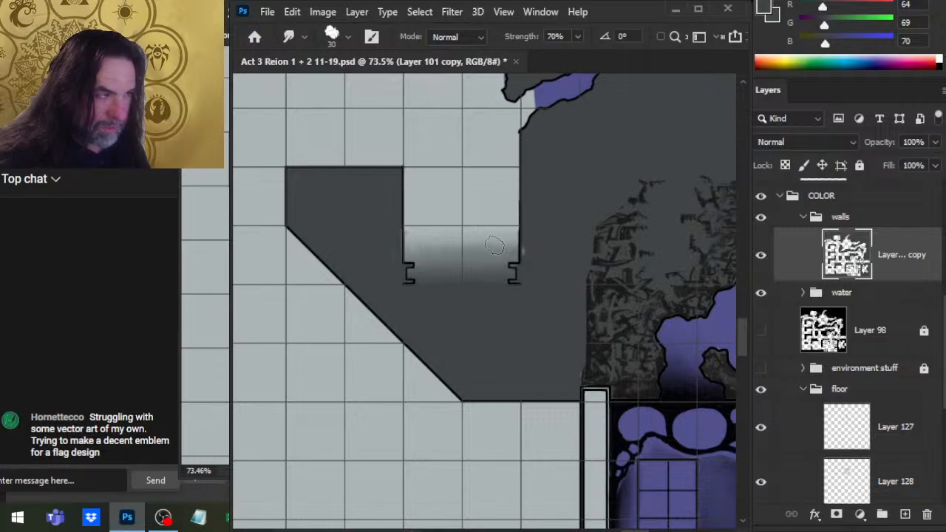
Zoom out to the area around the circular room and save the map file
key("z")
scroll(473, 310, "down", 5)
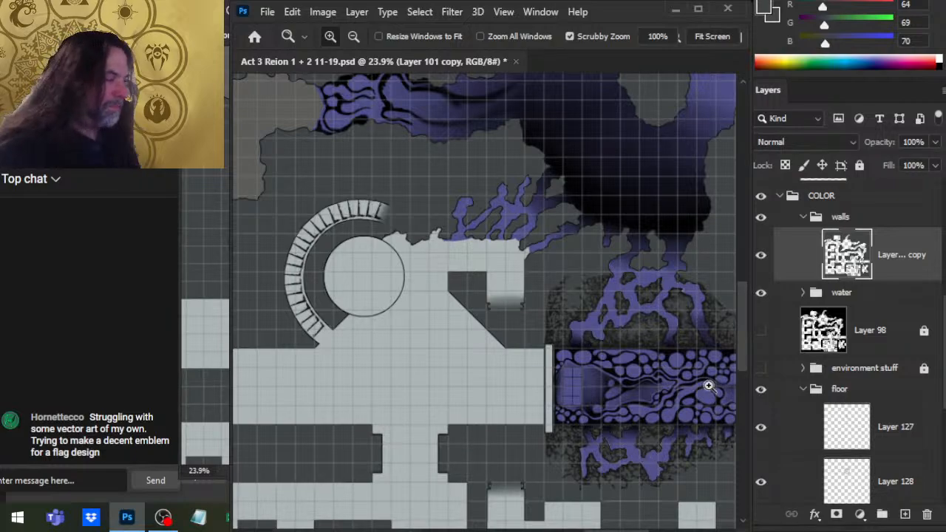
key("ctrl+s")
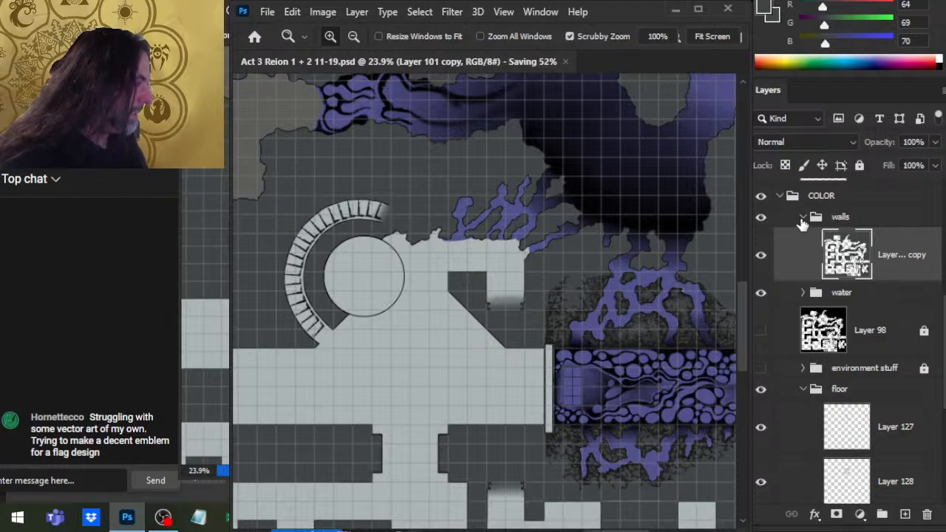
Expand the water group and toggle the elevator layer's visibility off and on to check its contents
scroll(514, 323, "down", 2)
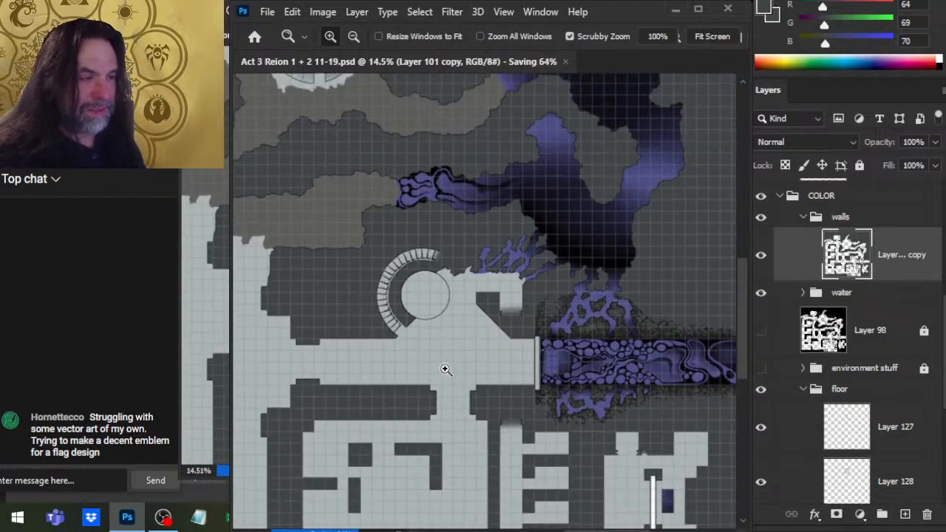
left_click(803, 292)
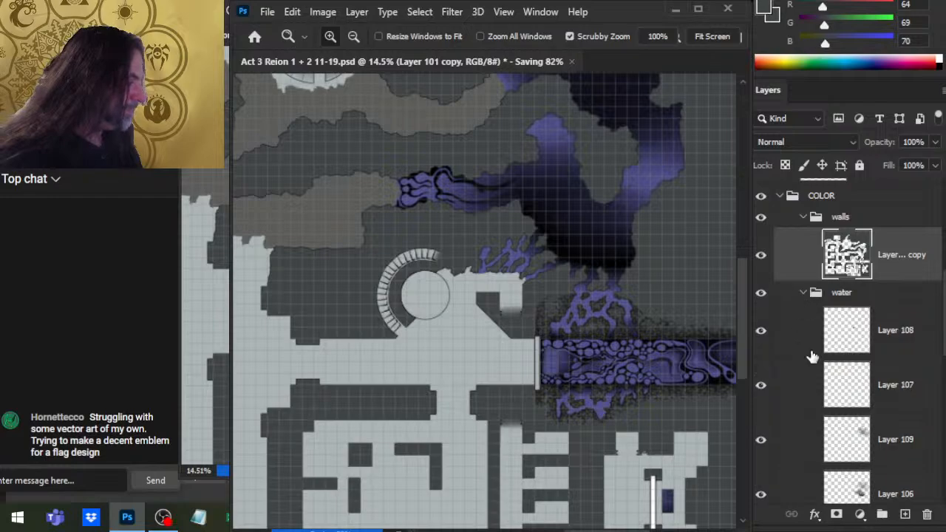
scroll(843, 333, "up", 2)
scroll(848, 337, "up", 2)
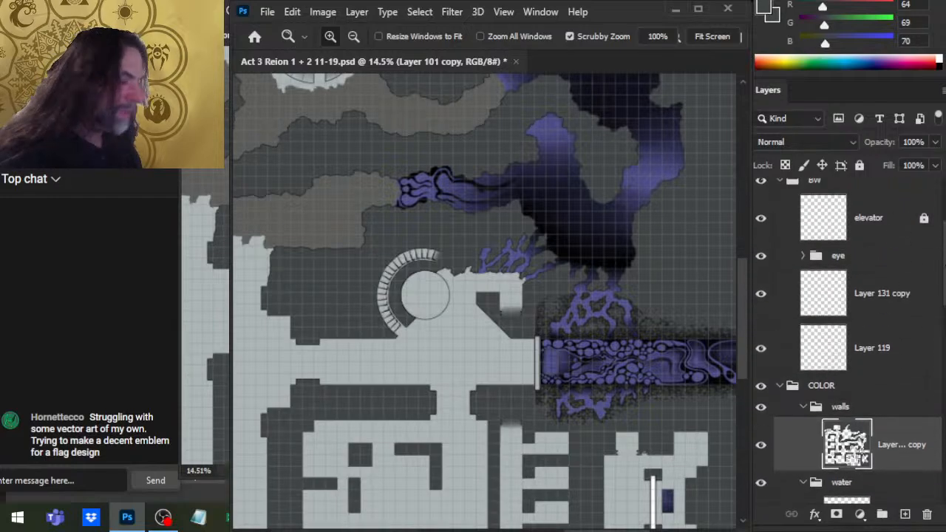
scroll(939, 266, "up", 1)
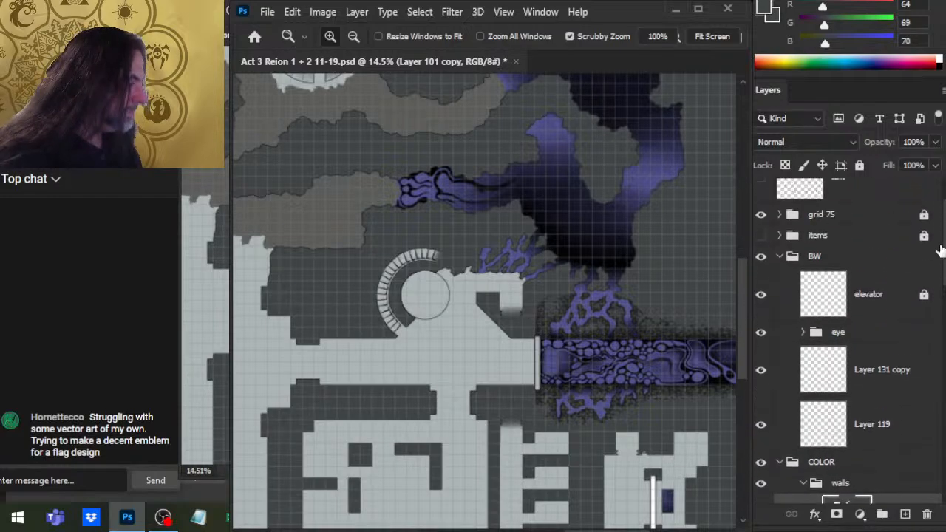
left_click(761, 287)
left_click(761, 288)
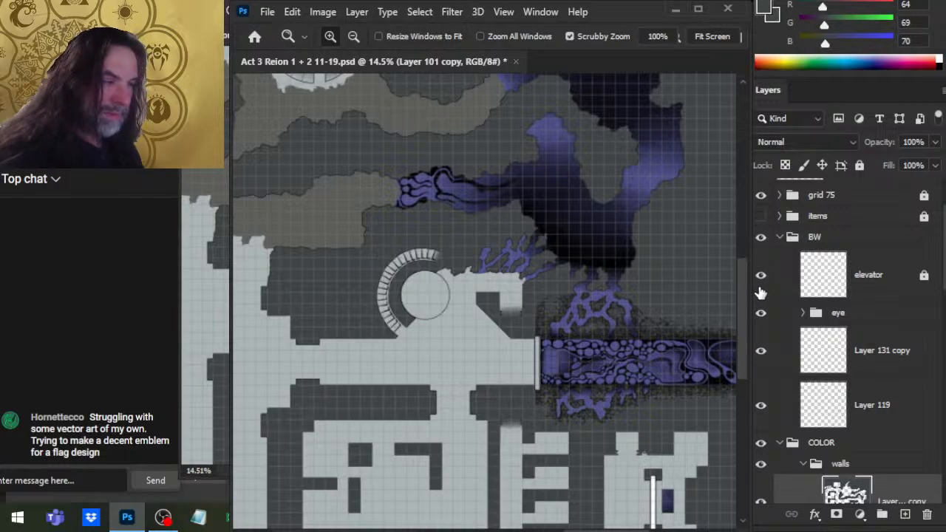
Unlock the elevator layer and rename Layer 131 copy in the BW group as stairs
left_click(874, 298)
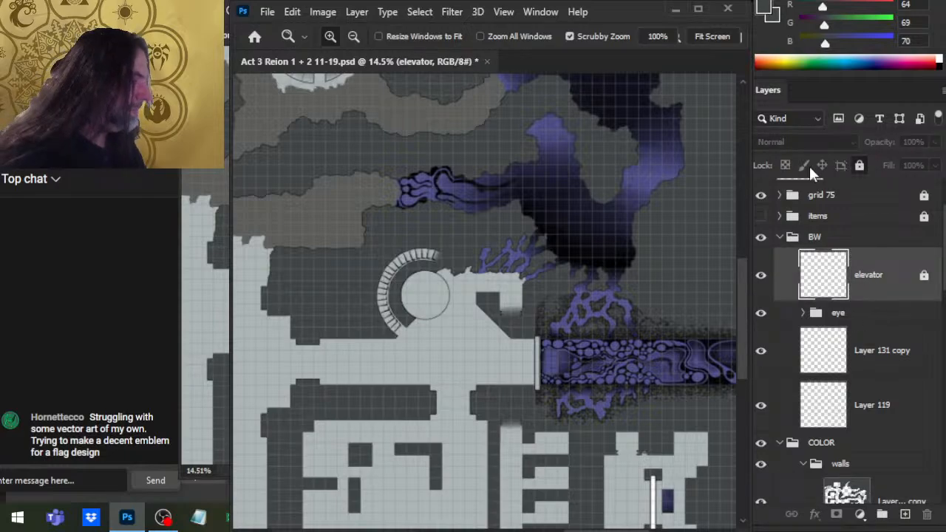
left_click(859, 165)
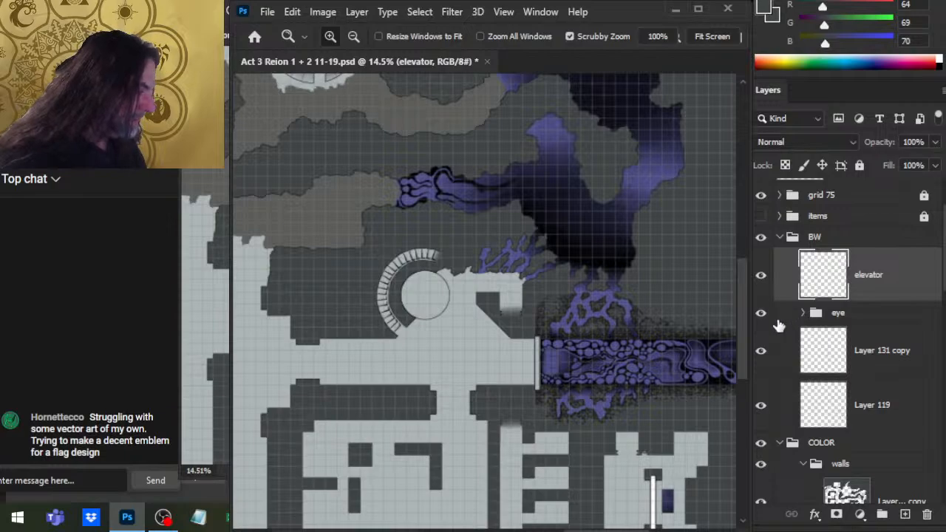
left_click(763, 355)
left_click(765, 358)
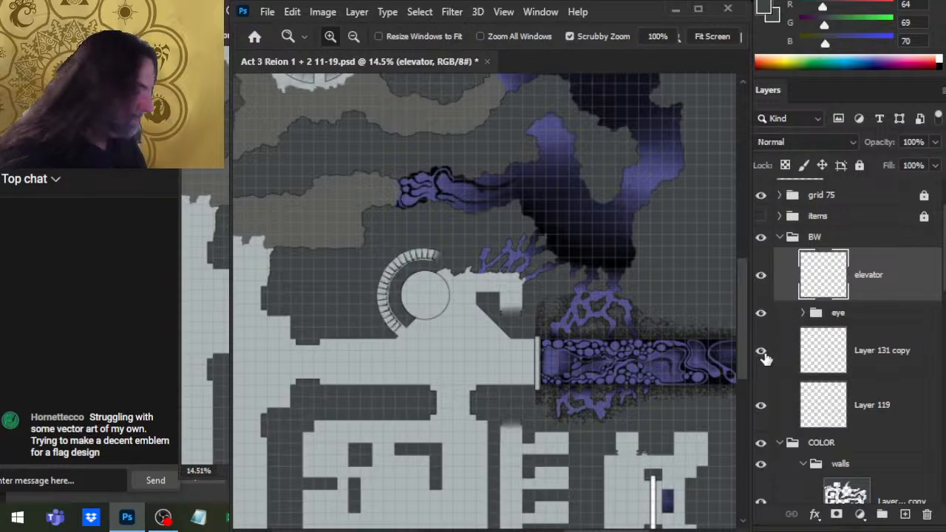
double_click(879, 353)
type("sta")
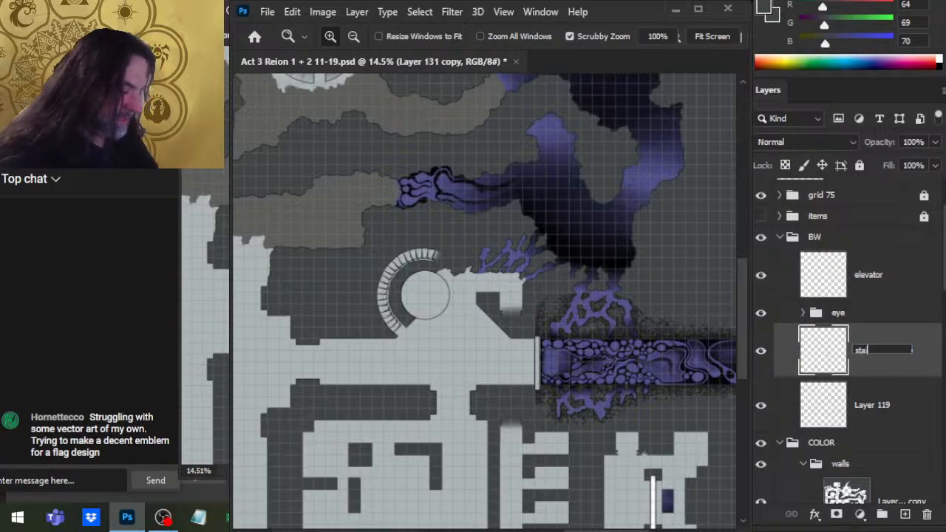
type("irs")
key("Return")
Rename Layer 119 in the BW group as walls
double_click(872, 405)
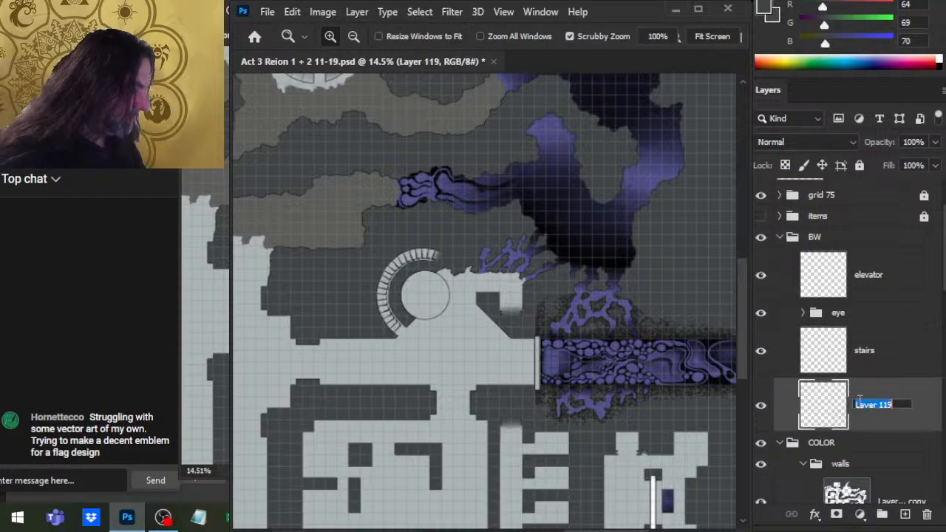
type("lalls")
key("Return")
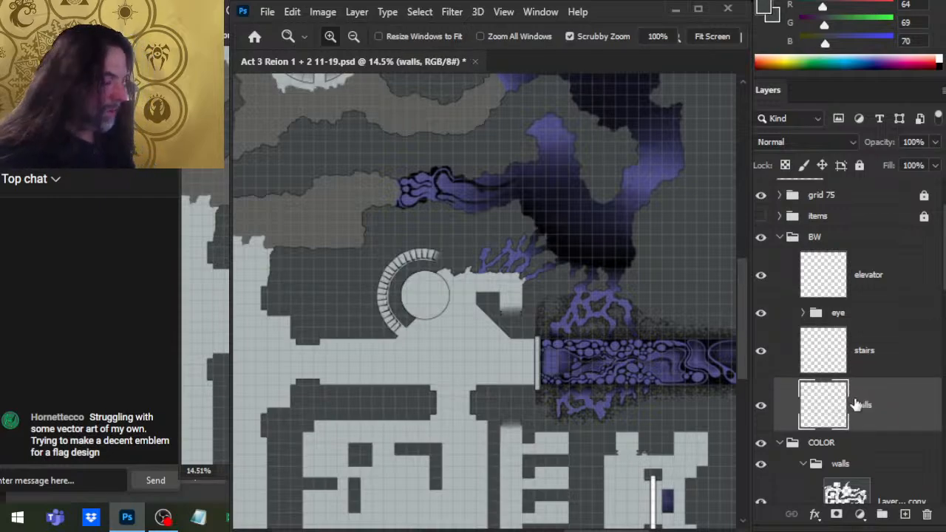
Examine the floor edges in the brown-grey cave passage, toggling the COLOR group's wall fill layer off and on
scroll(936, 270, "down", 3)
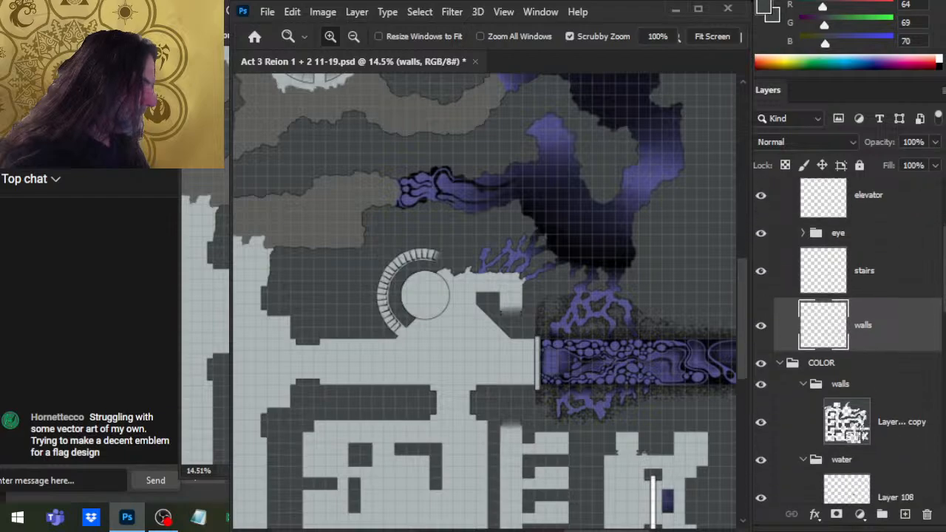
left_click_drag(467, 336, 680, 380)
left_click_drag(453, 366, 639, 334)
left_click_drag(523, 246, 493, 340)
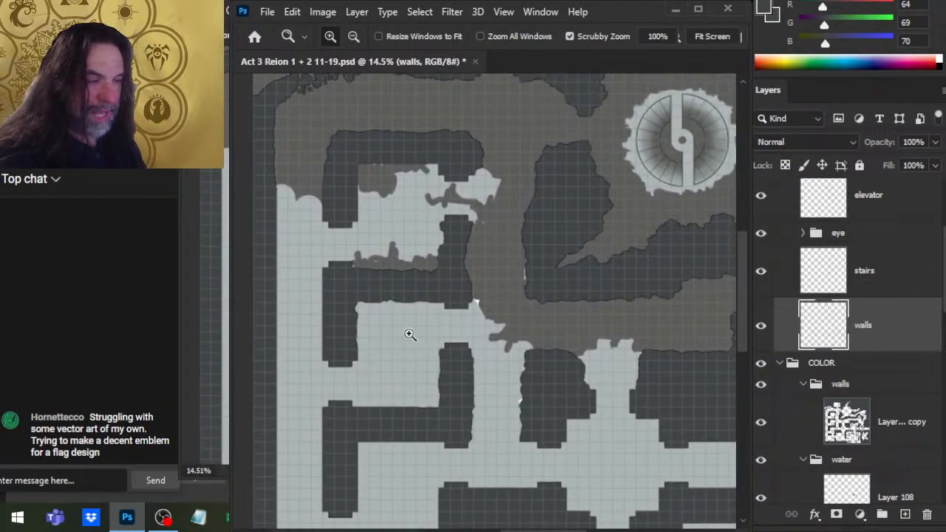
left_click_drag(540, 287, 596, 322)
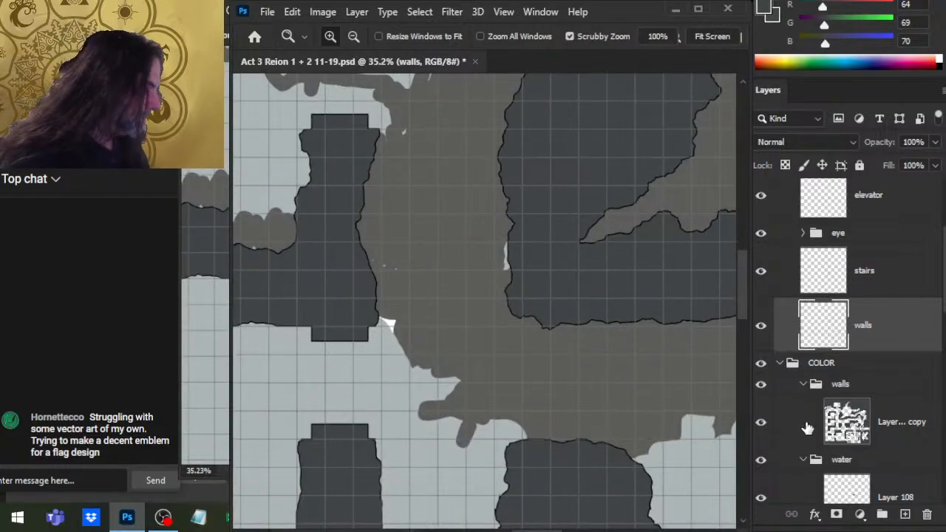
scroll(808, 428, "down", 3)
left_click(759, 299)
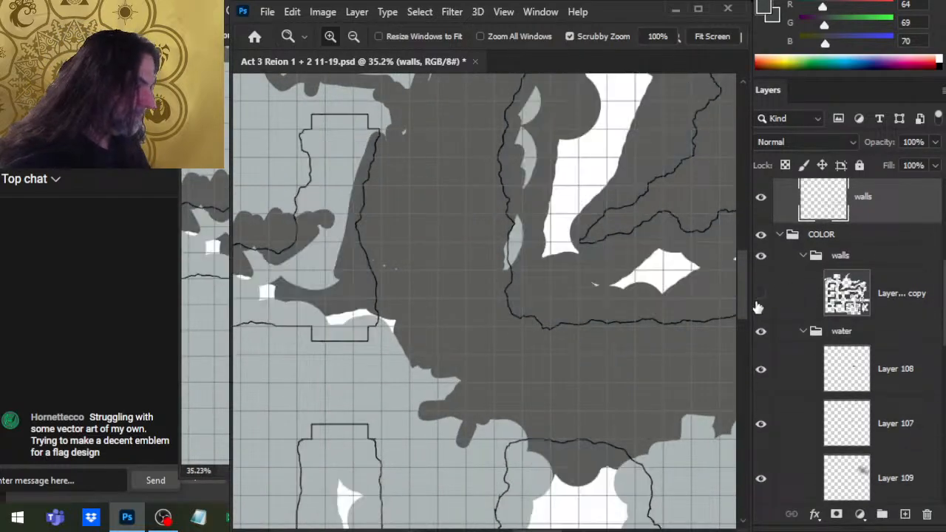
left_click(759, 305)
Select Layer 110 in the floor group and prepare a 40 px brush in the passage's sampled brown-grey floor colour
scroll(887, 355, "down", 5)
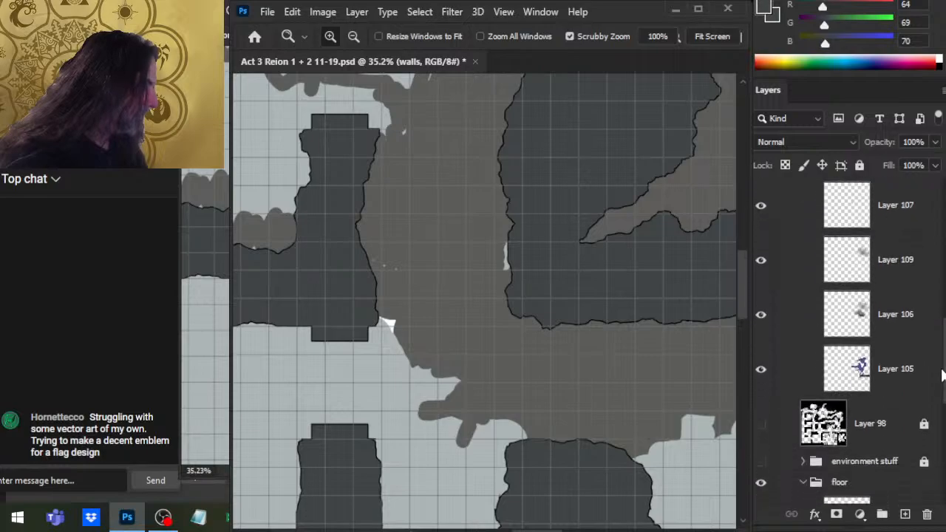
scroll(887, 369, "down", 5)
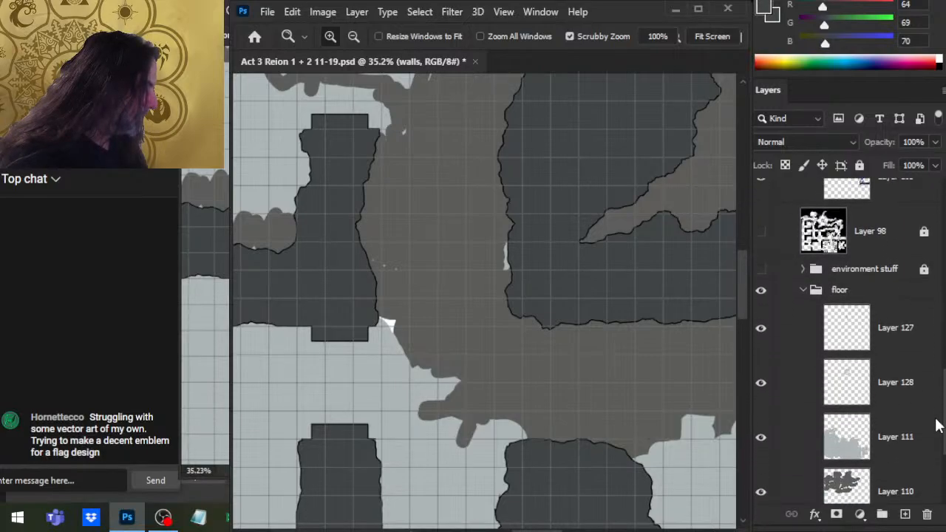
left_click(888, 390)
key("b")
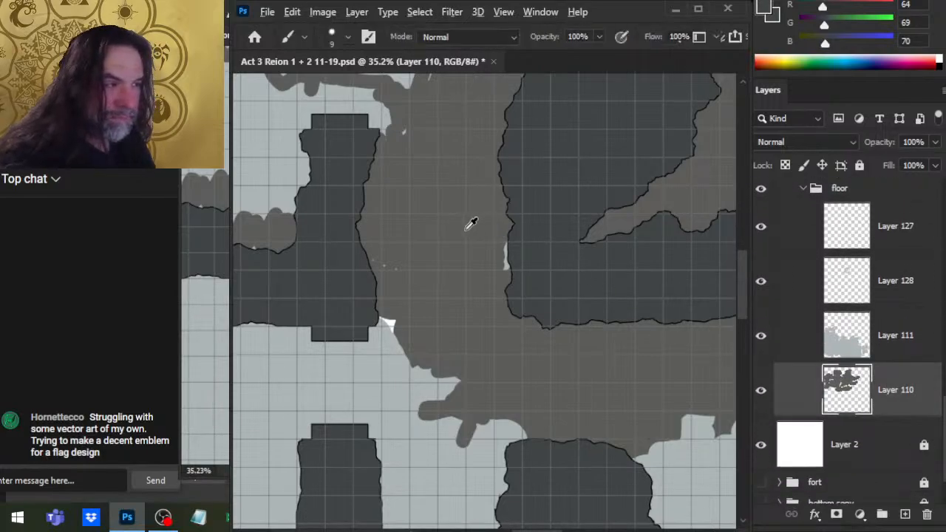
left_click(469, 222, "alt")
key("bracketright")
key("bracketright")
key("bracketright")
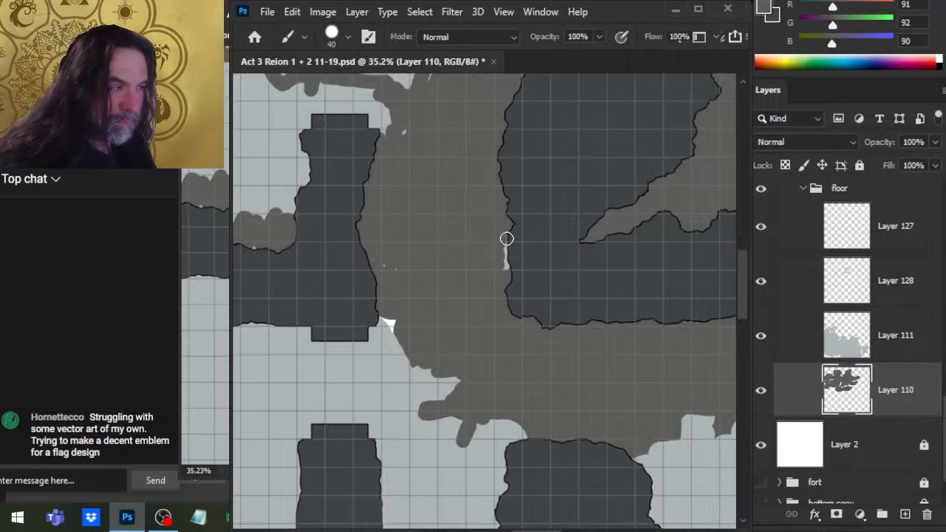
Toggle the visibility of Layer 110 and Layer 111 to check which one holds the stray light floor patches
left_click(760, 390)
left_click(761, 390)
key("l")
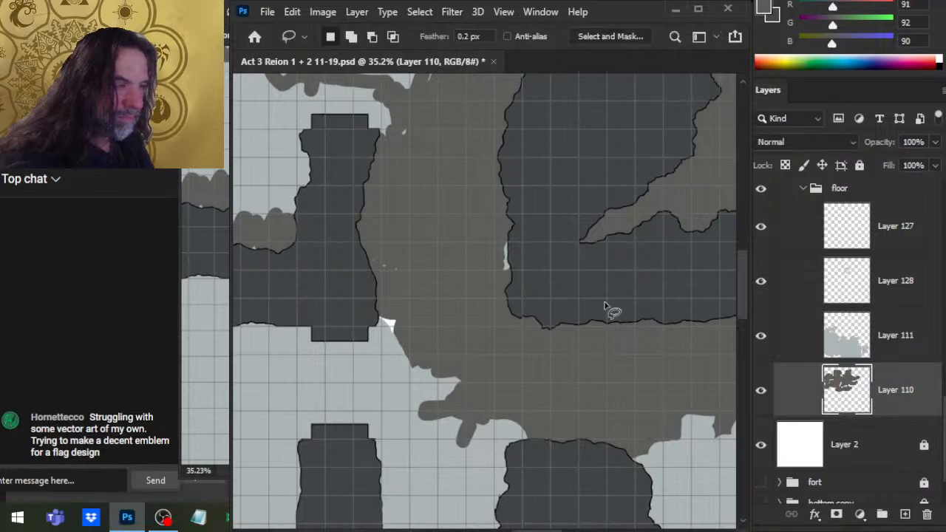
key("b")
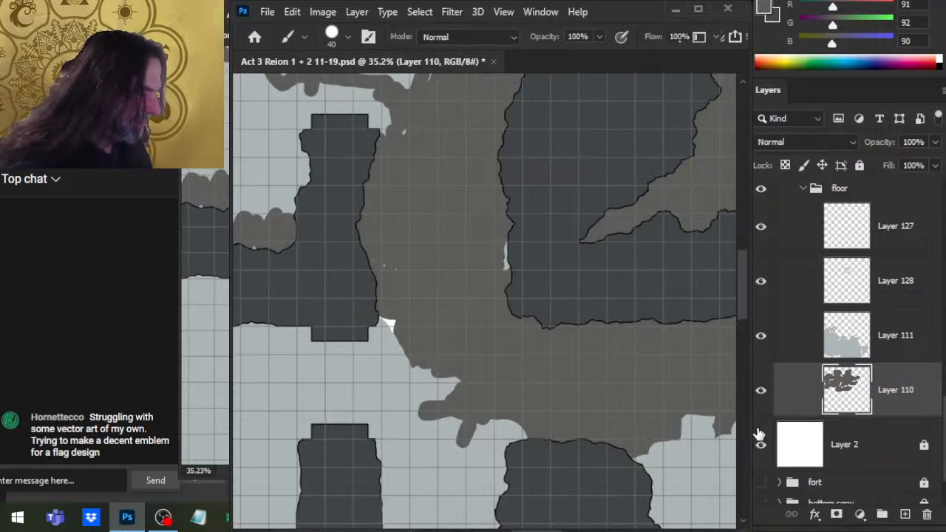
left_click(766, 389)
left_click(766, 394)
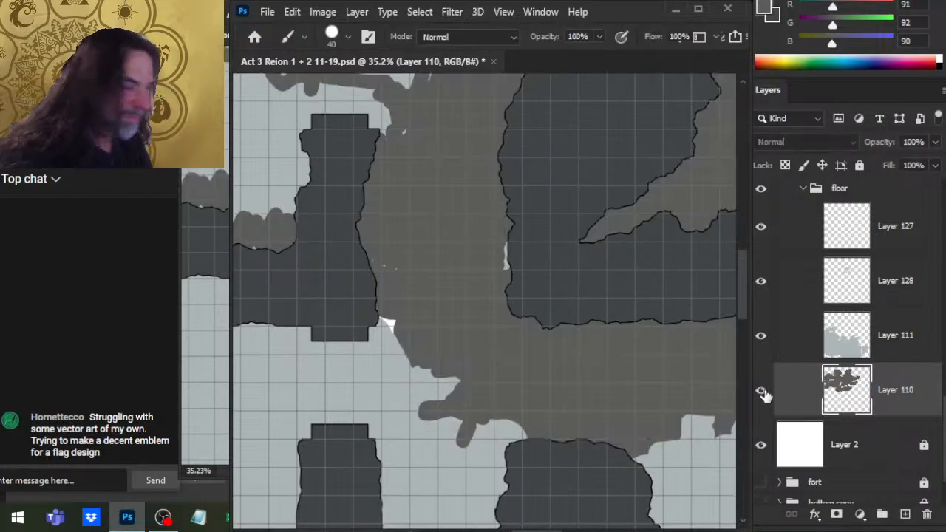
left_click(764, 337)
left_click(765, 340)
Erase the stray light patches on Layer 111 within the brown-grey passage using the 50 px eraser
left_click(806, 346)
key("e")
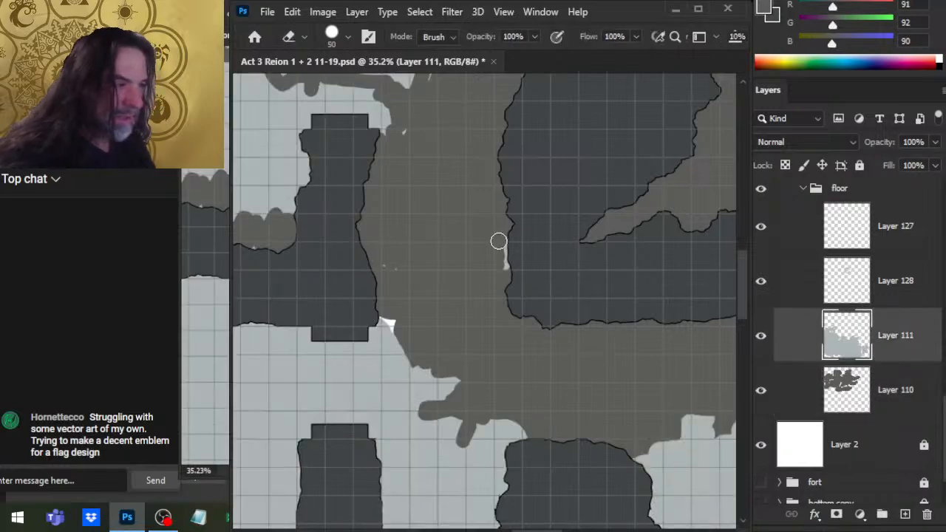
left_click_drag(498, 242, 511, 226)
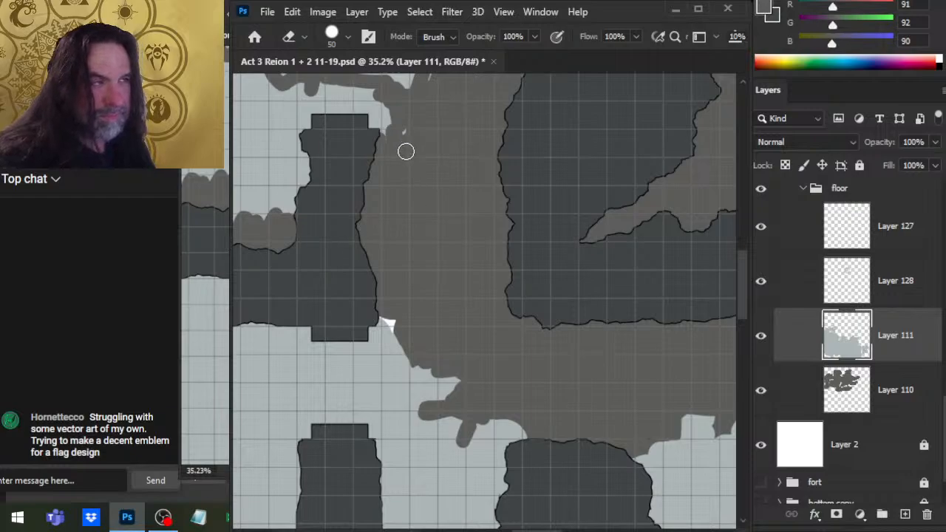
mouse_move(418, 127)
left_mouse_down()
mouse_move(425, 308)
mouse_move(441, 333)
left_mouse_up()
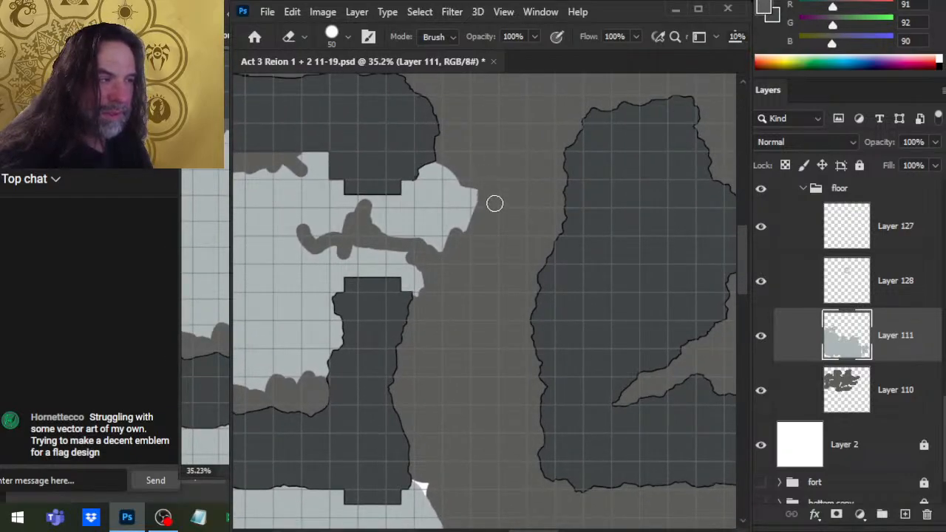
Paint over the white gap at the passage's lower wall corner on Layer 110 with the 40 px brown-grey brush
key("z")
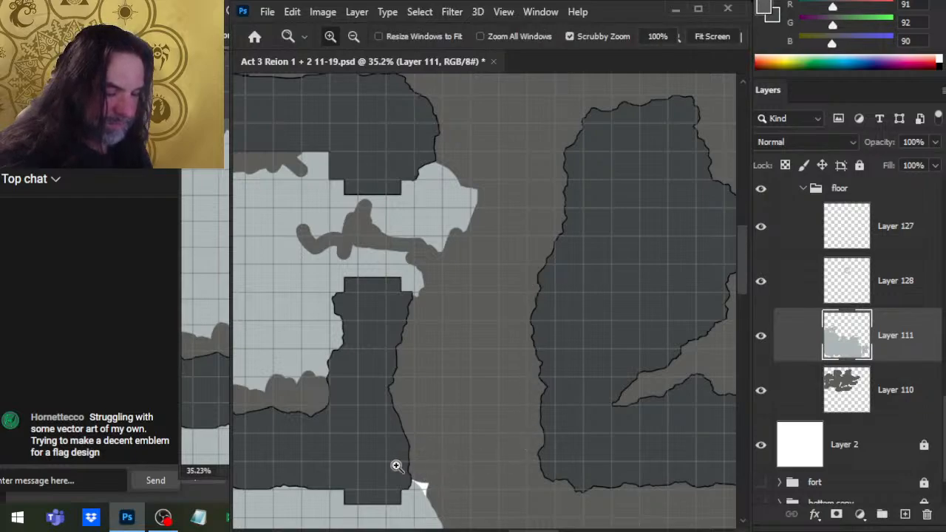
left_click(887, 405)
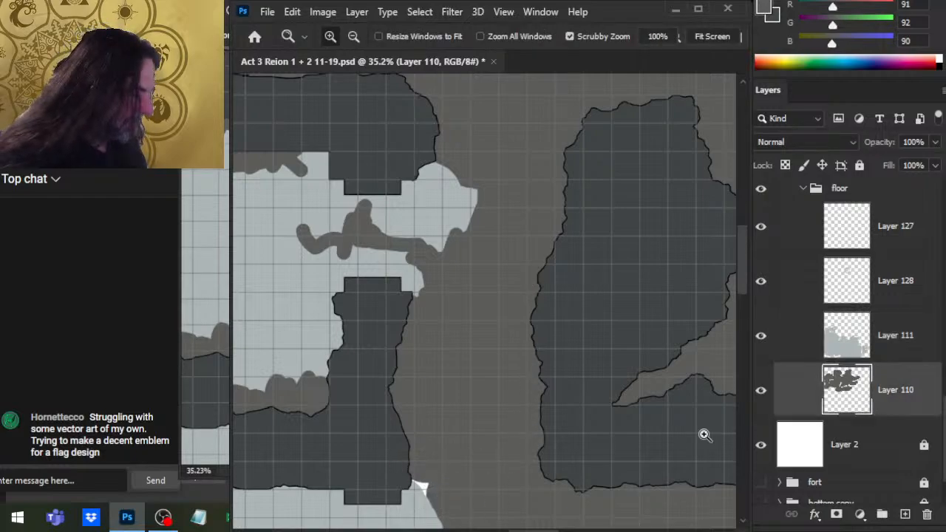
key("b")
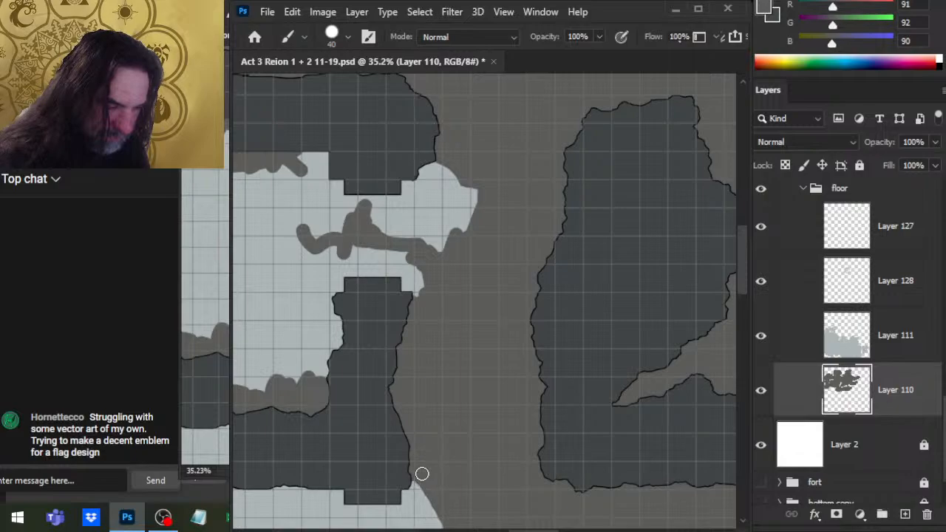
Show the environment stuff group over the whole map, expand it and hide its Layer 97
key("z")
left_click_drag(515, 494, 493, 359)
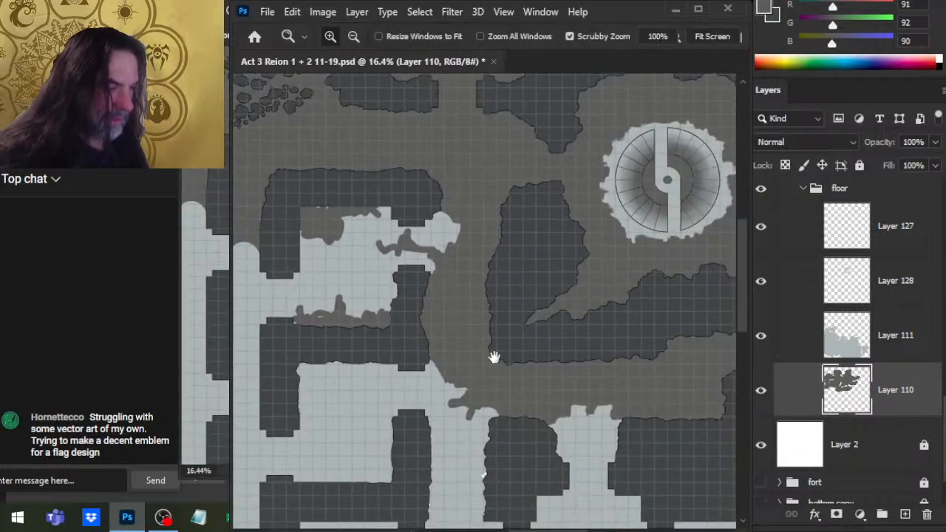
left_click_drag(544, 377, 513, 345)
scroll(532, 364, "down", 2)
scroll(547, 366, "down", 2)
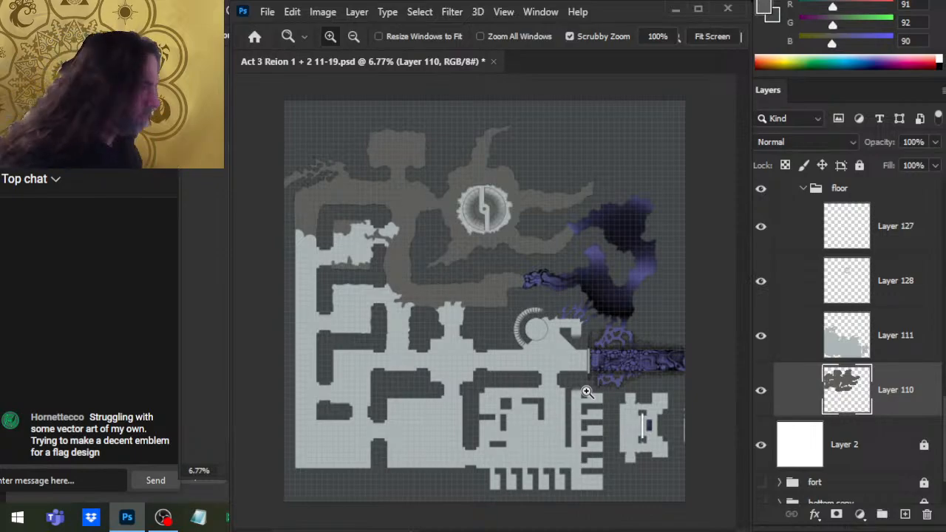
scroll(775, 294, "up", 5)
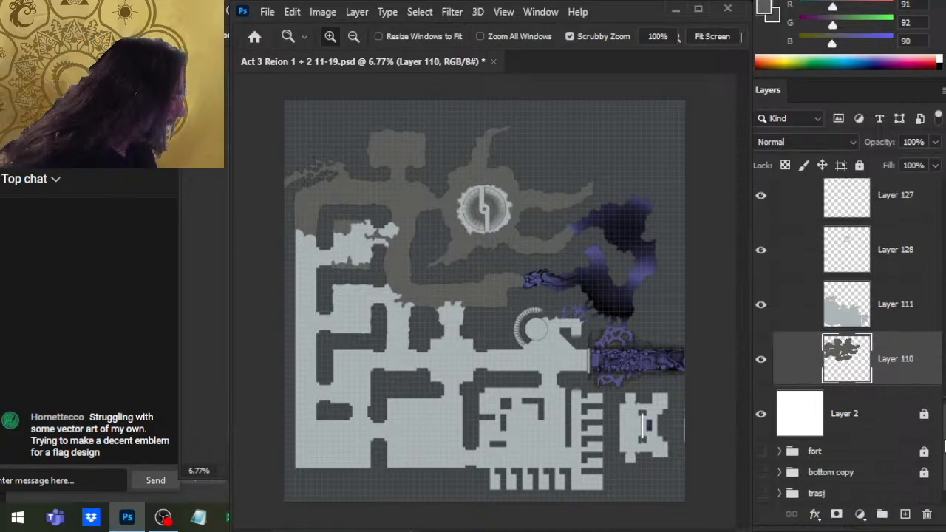
left_click(761, 293)
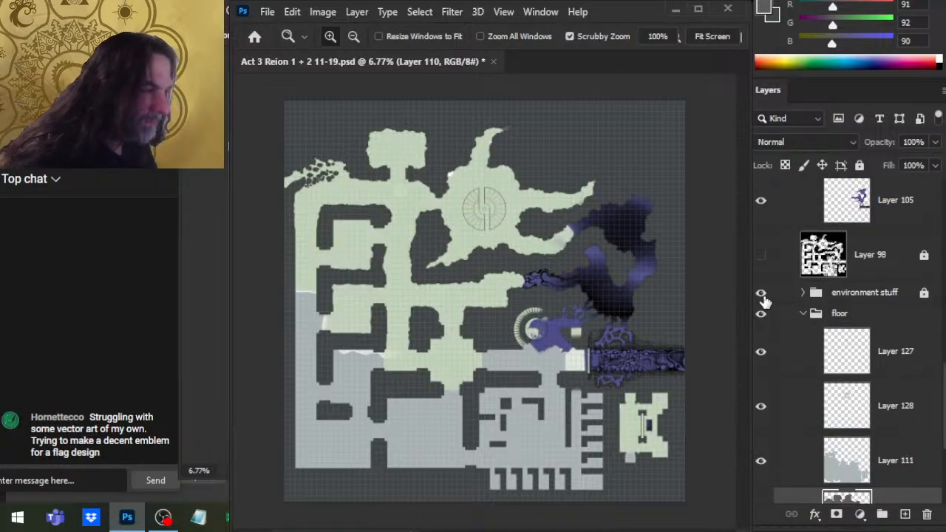
left_click(803, 292)
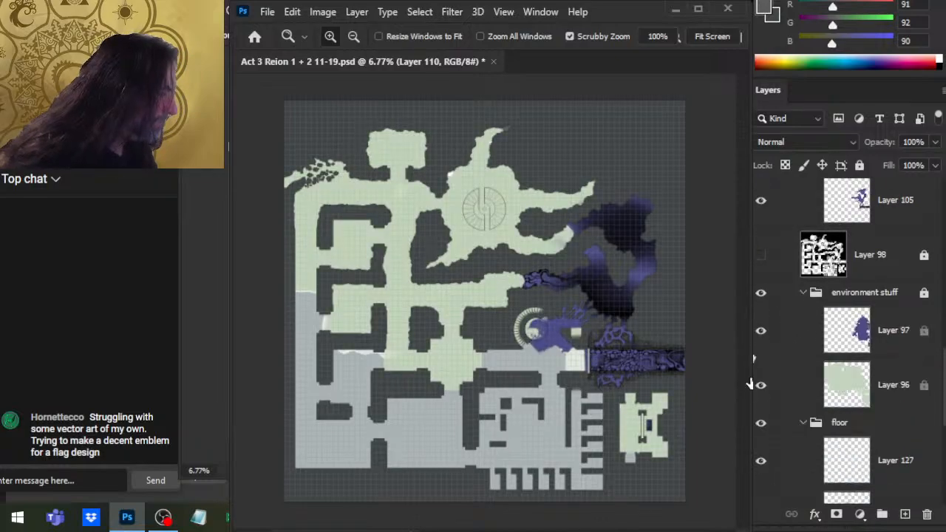
left_click(757, 346)
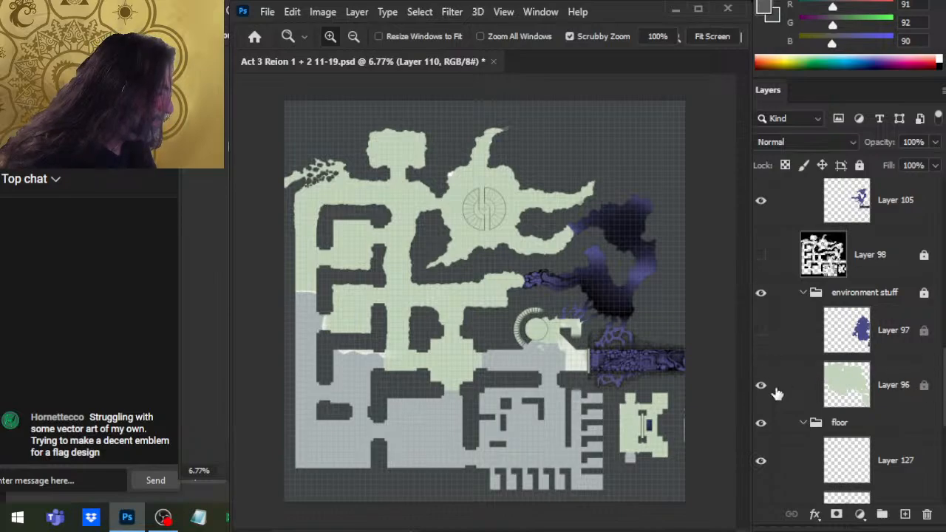
Compare the floor group with the green Layer 96 by toggling the visibility of each off and on
scroll(850, 340, "down", 5)
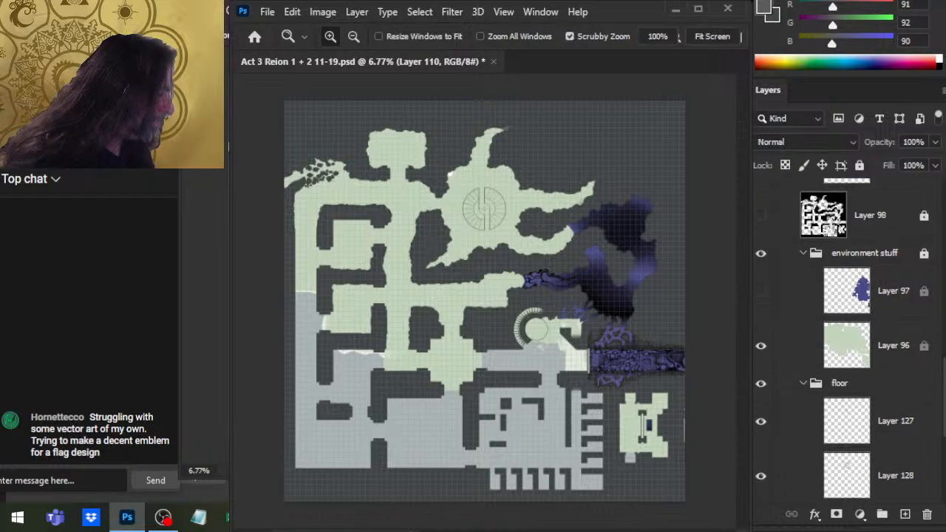
scroll(880, 347, "up", 4)
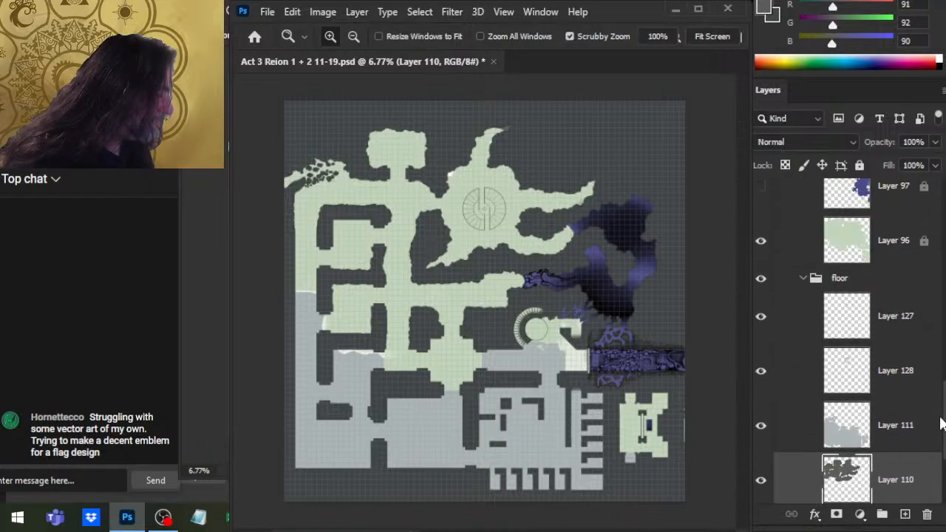
left_click(760, 382)
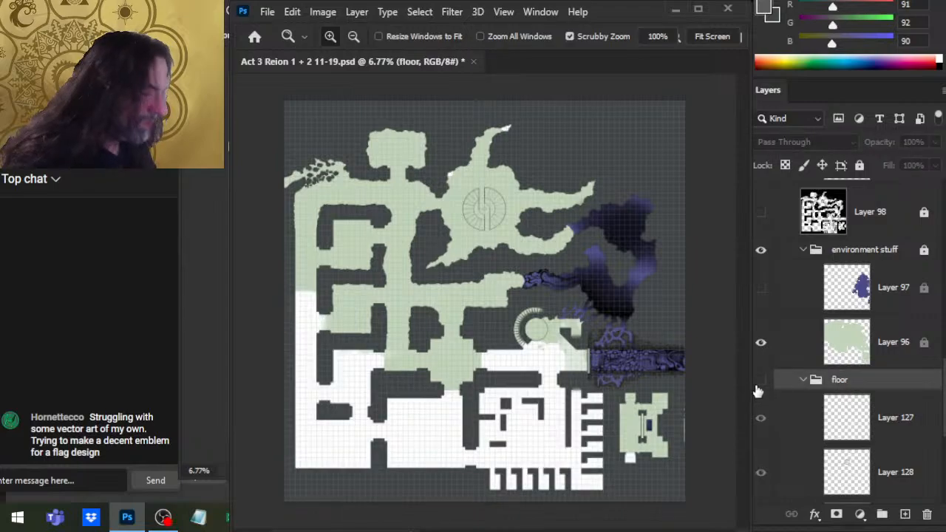
left_click(762, 381)
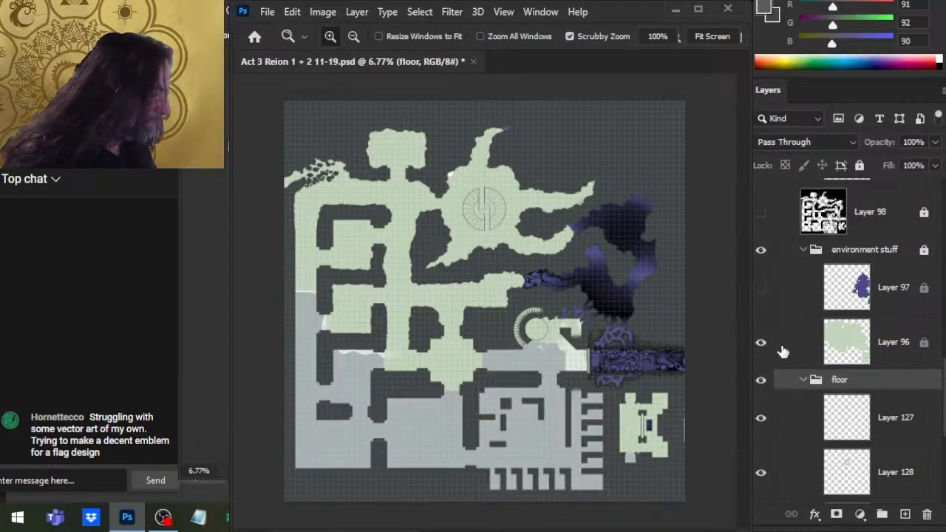
left_click(761, 346)
left_click(761, 350)
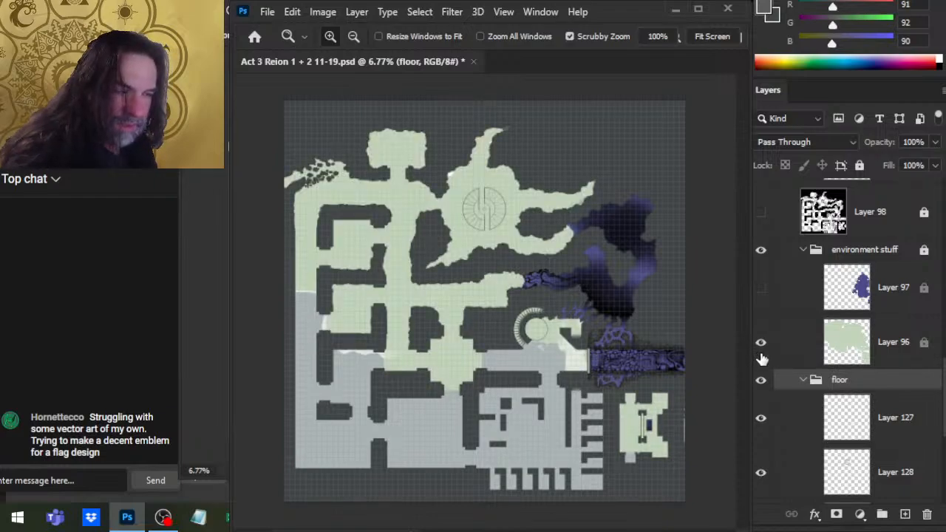
left_click(762, 348)
left_click(762, 348)
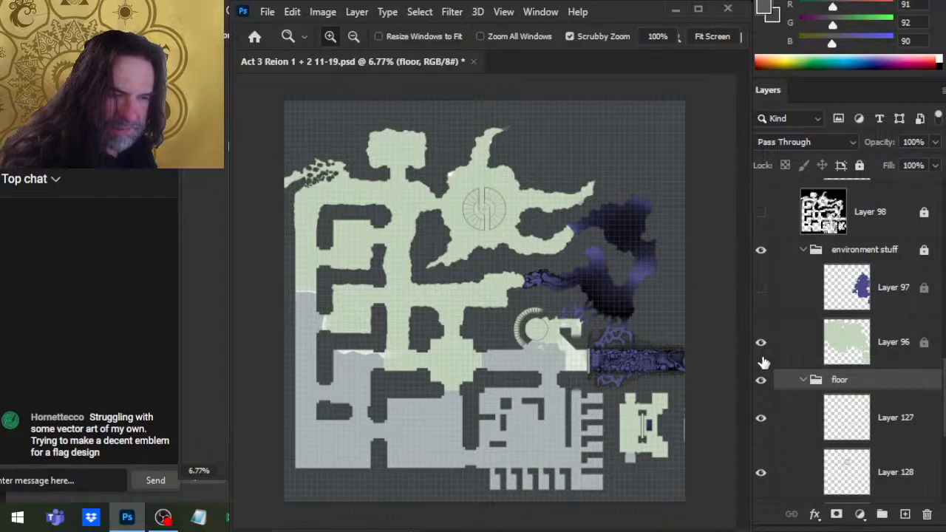
Unlock the environment stuff group and select the green Layer 96 inside it
left_click(814, 355)
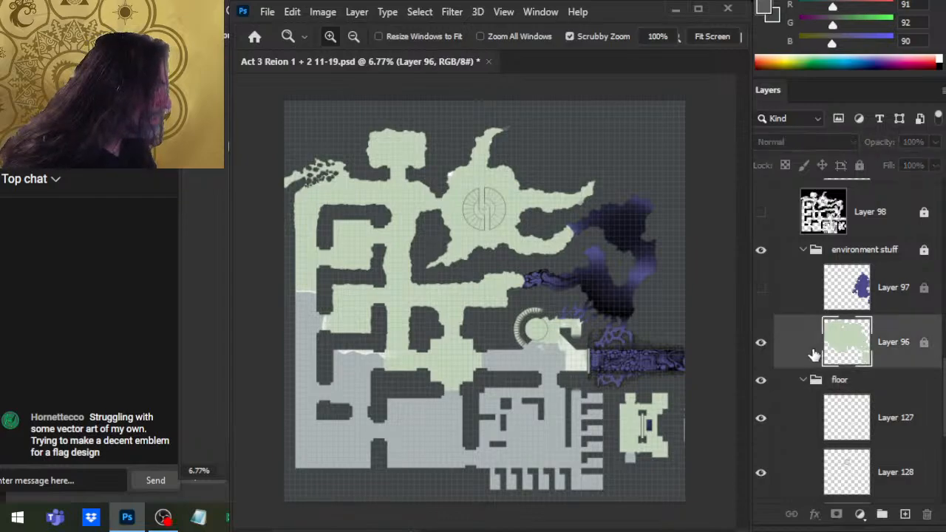
left_click(804, 256)
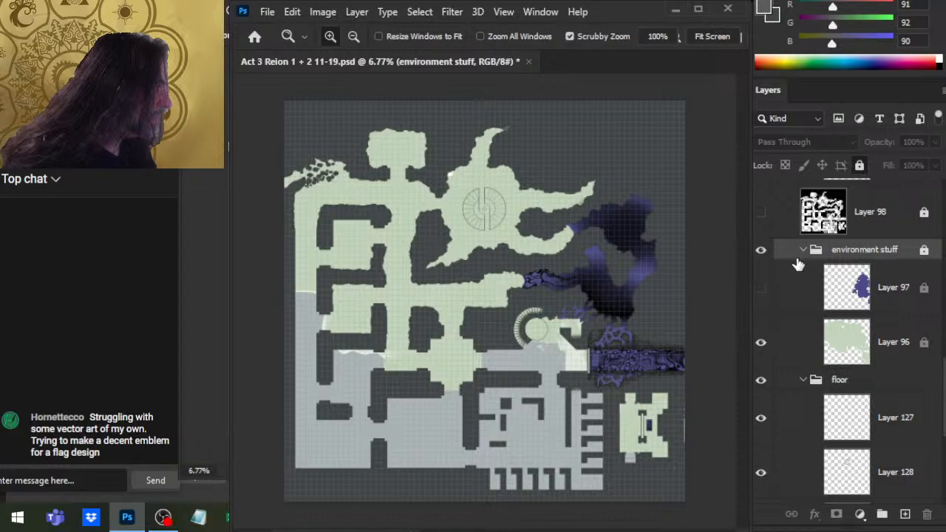
left_click(809, 353)
Compare Layer 96 with the floor beneath by fading its opacity to 0% and returning it to 100%
left_click(935, 142)
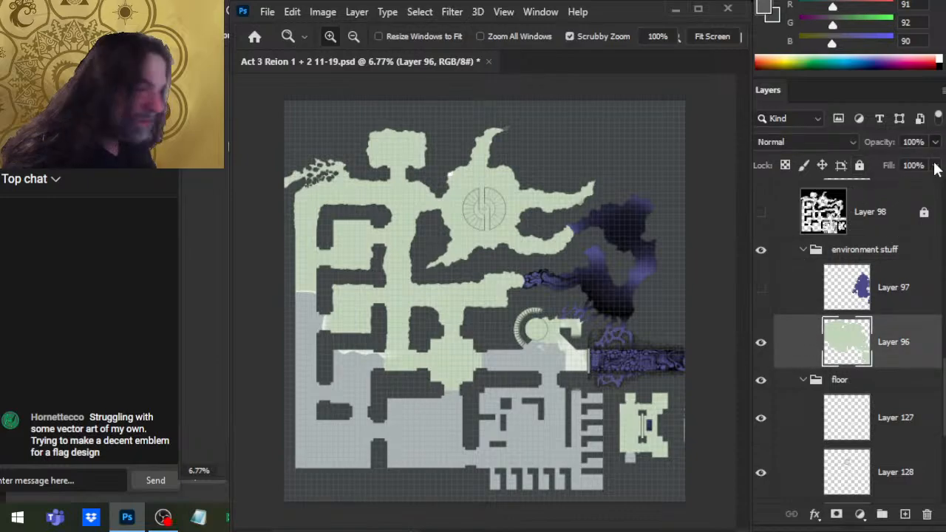
left_click_drag(935, 164, 898, 172)
left_click_drag(904, 171, 895, 174)
key("0")
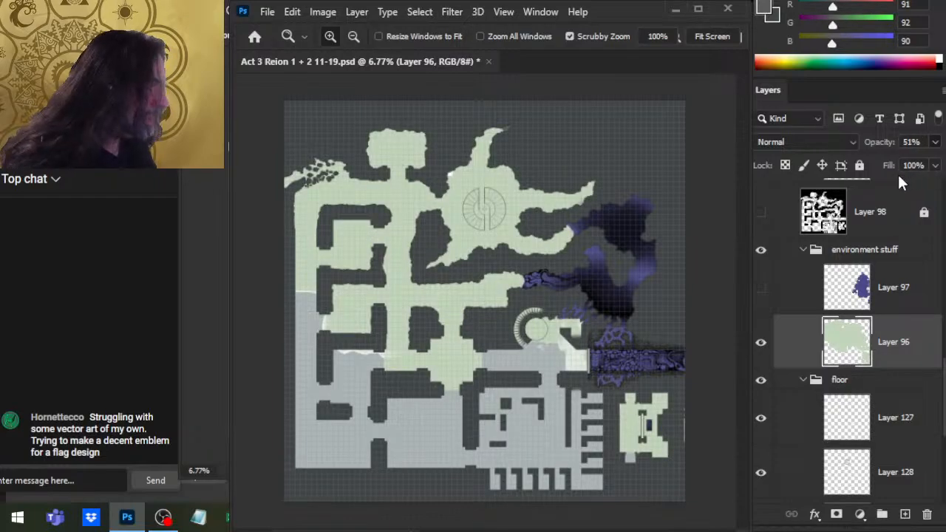
left_click_drag(898, 172, 853, 186)
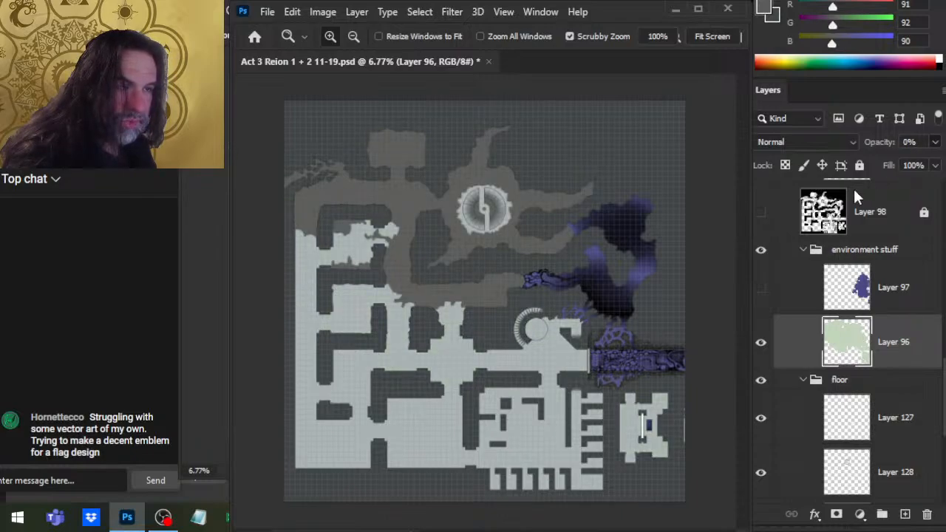
left_click_drag(855, 188, 937, 177)
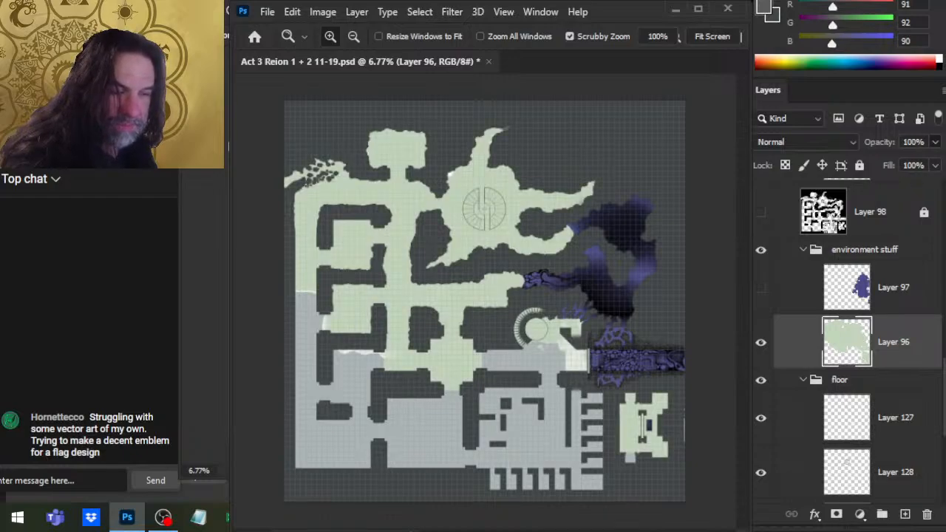
mouse_move(938, 178)
left_mouse_down()
mouse_move(851, 182)
mouse_move(911, 174)
mouse_move(945, 185)
left_mouse_up()
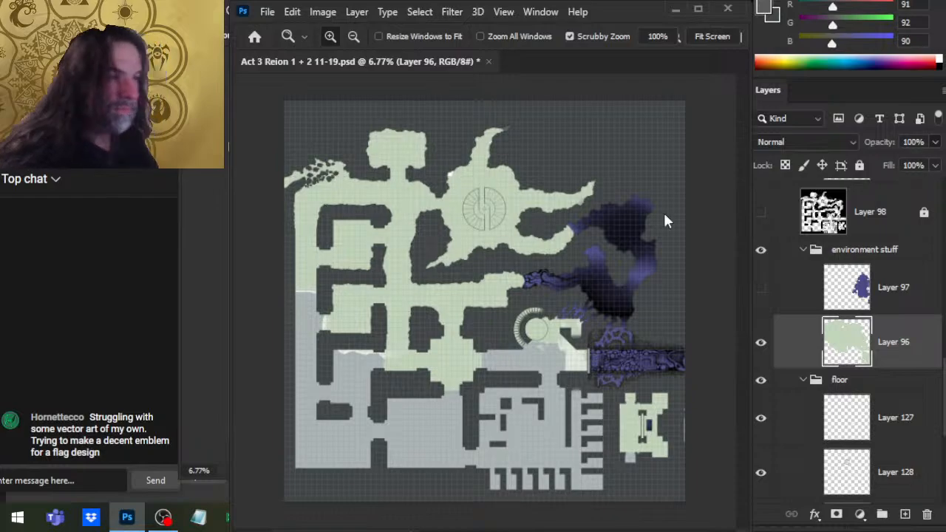
Sample the pale green of Layer 96 as the foreground colour from the passage floor
mouse_move(385, 180)
left_mouse_down()
mouse_move(411, 186)
mouse_move(433, 230)
left_mouse_up()
key("b")
left_click(393, 215, "alt")
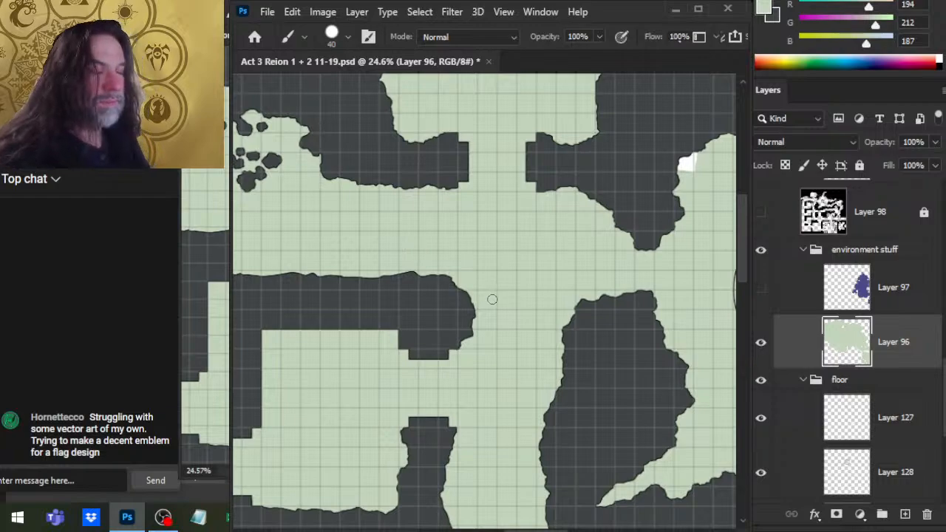
key("z")
left_click_drag(533, 328, 454, 359)
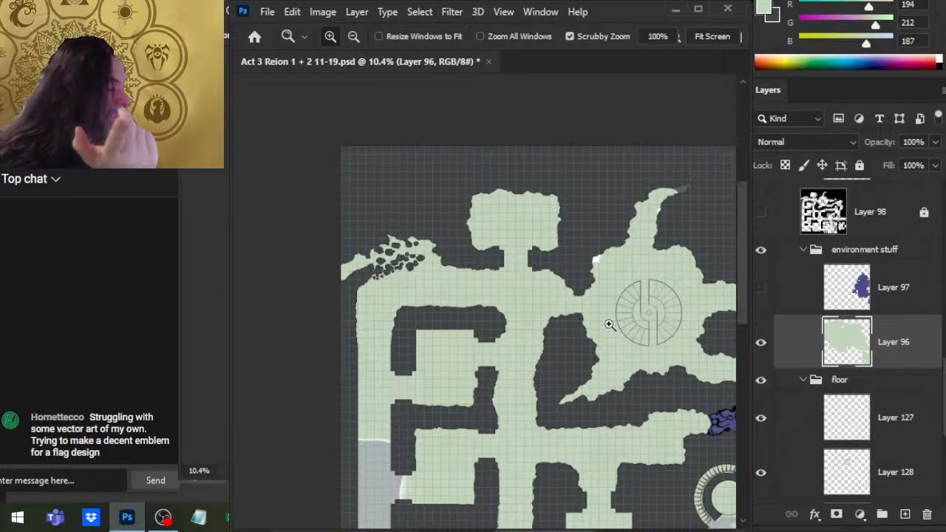
Hide Layer 96 and the floor group, and move the environment stuff group into the floor group above Layer 127
left_click(762, 344)
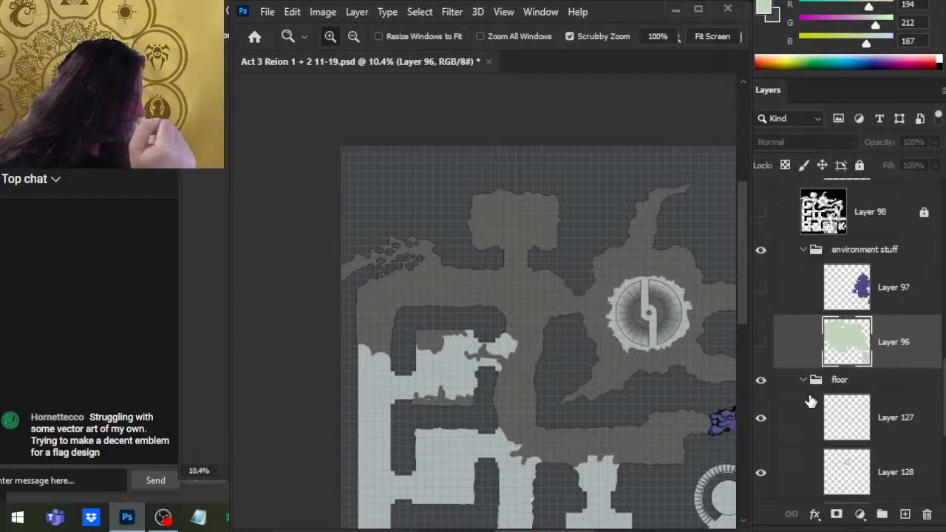
left_click(761, 380)
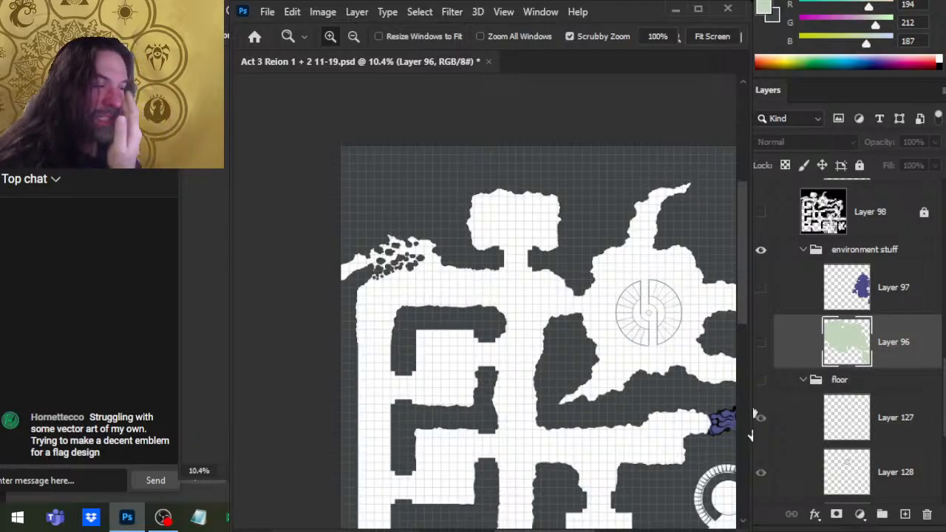
left_click(939, 417)
scroll(920, 362, "down", 5)
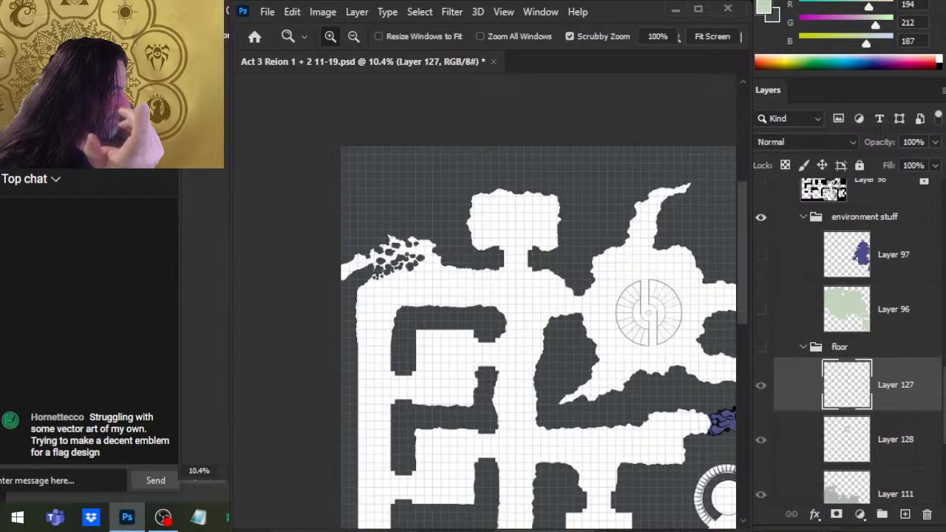
scroll(921, 363, "up", 3)
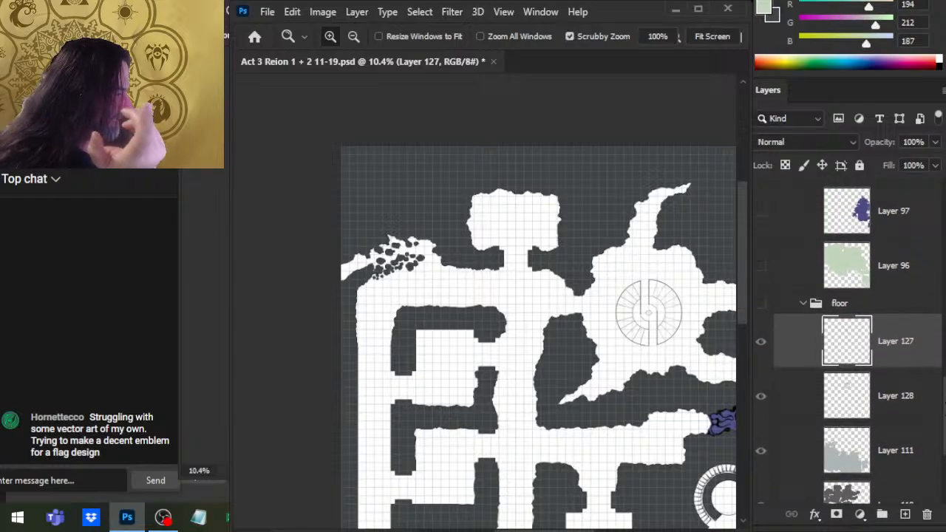
scroll(923, 347, "up", 4)
left_click_drag(865, 305, 860, 421)
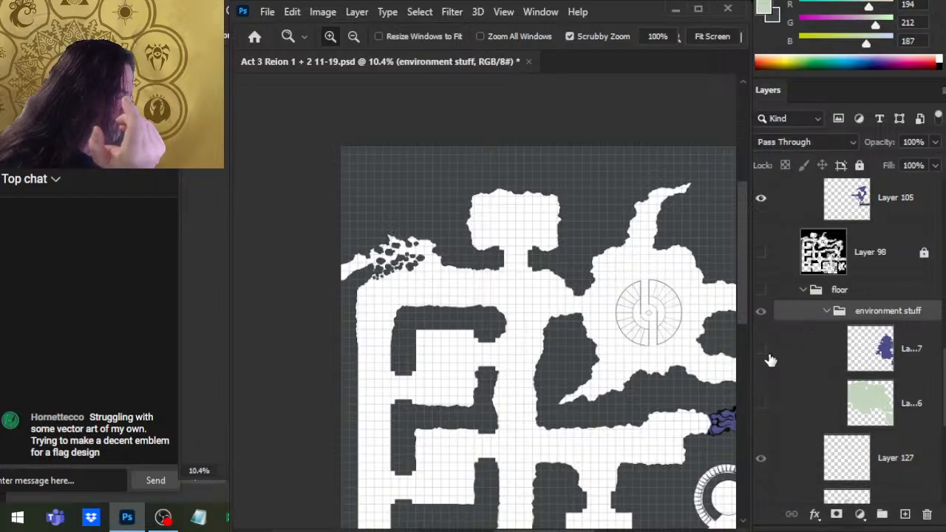
Show the floor group again, and collapse and hide the environment stuff group inside it
left_click(761, 289)
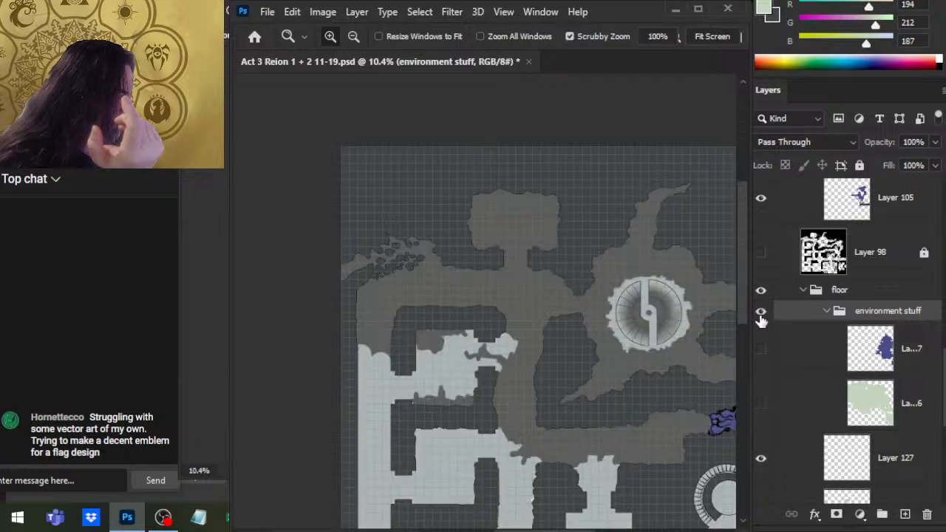
left_click(826, 312)
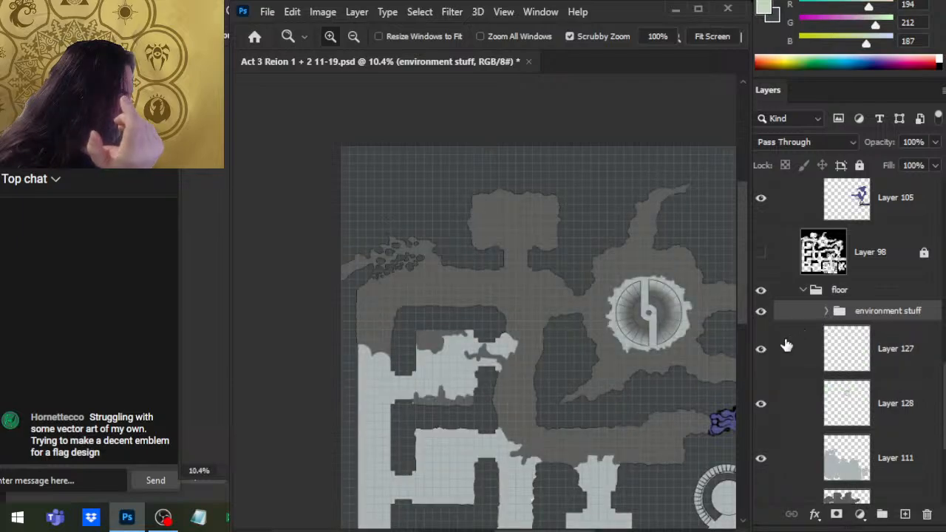
left_click(760, 311)
left_click(761, 290)
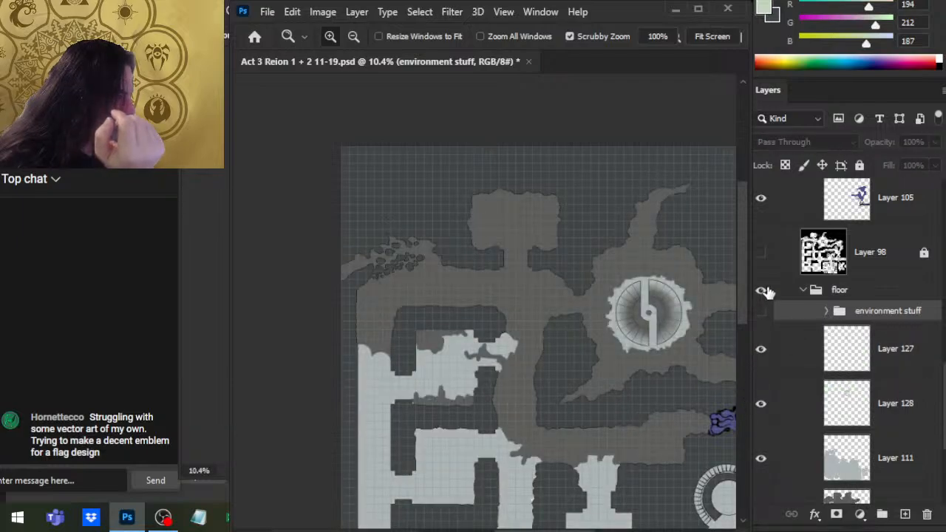
left_click(761, 289)
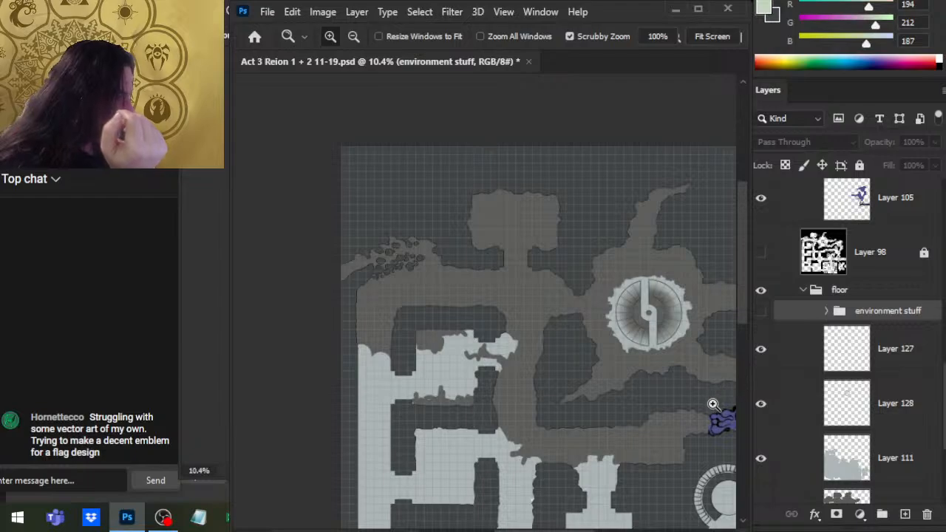
Check what Layers 127 and 128 contain by toggling their visibility, and select Layer 128
left_click(761, 358)
left_click(761, 360)
left_click(764, 405)
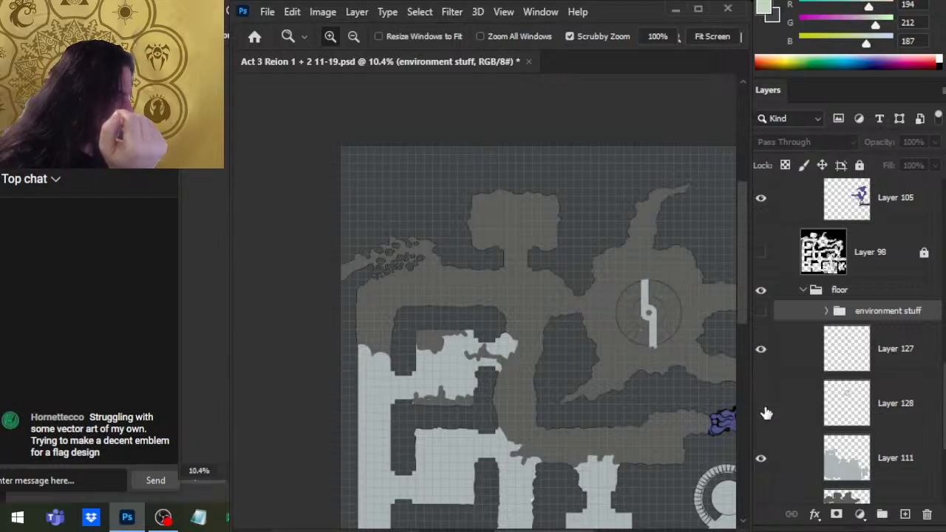
left_click(762, 404)
left_click(786, 406)
Lasso the right half of the circular staircase's pale shaded patch on Layer 128 and cut it away
scroll(673, 380, "right", 2)
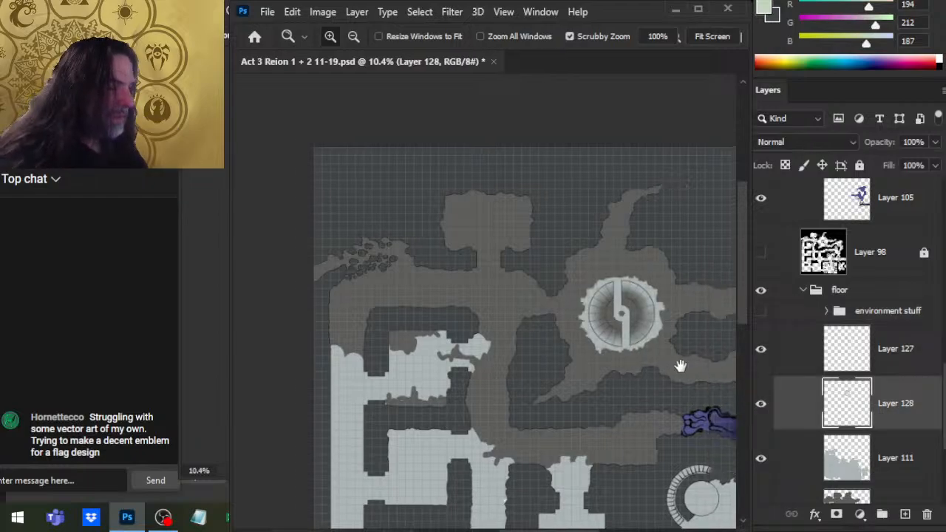
left_click_drag(619, 338, 631, 319)
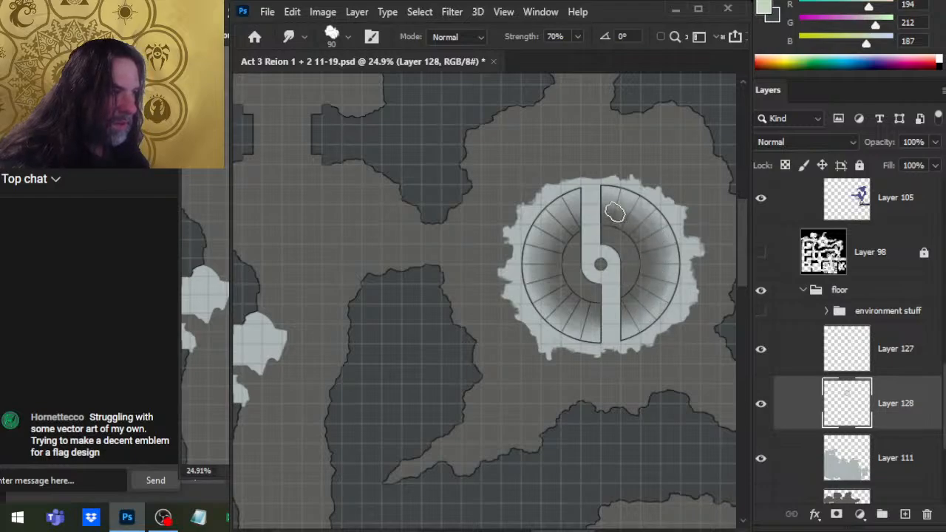
left_click_drag(615, 212, 666, 233)
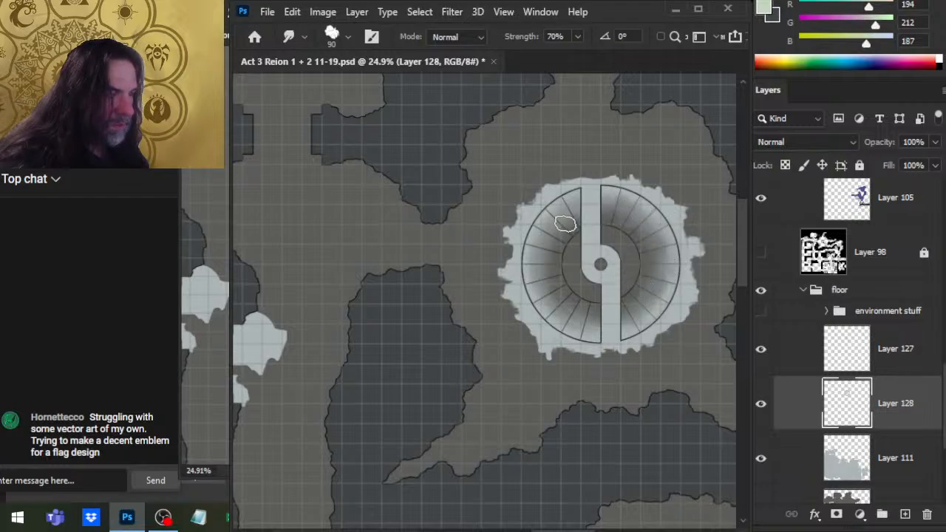
key("l")
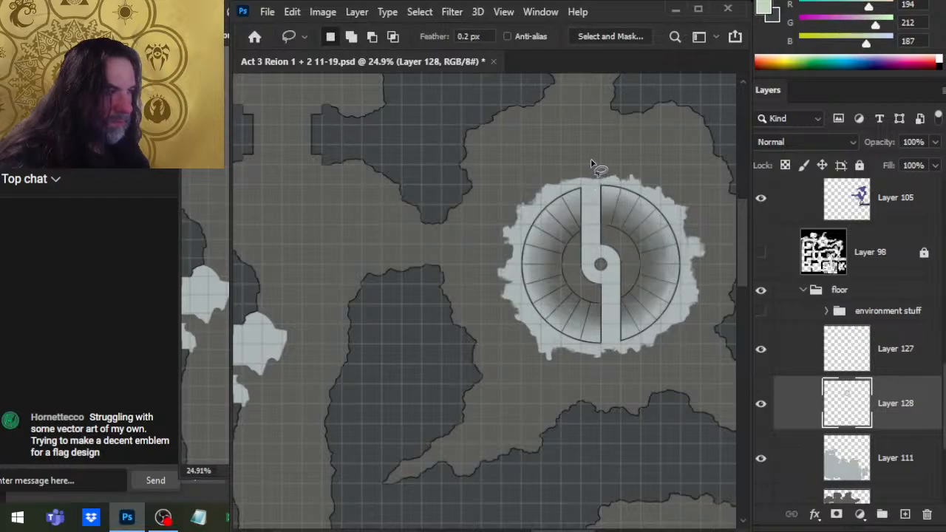
left_click_drag(596, 165, 592, 162)
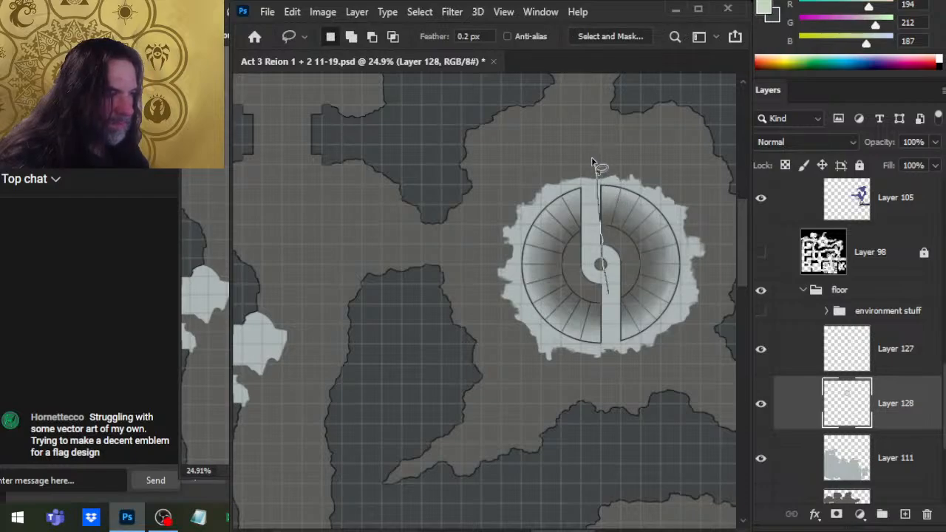
mouse_move(592, 162)
left_mouse_down()
mouse_move(700, 158)
mouse_move(597, 164)
left_mouse_up()
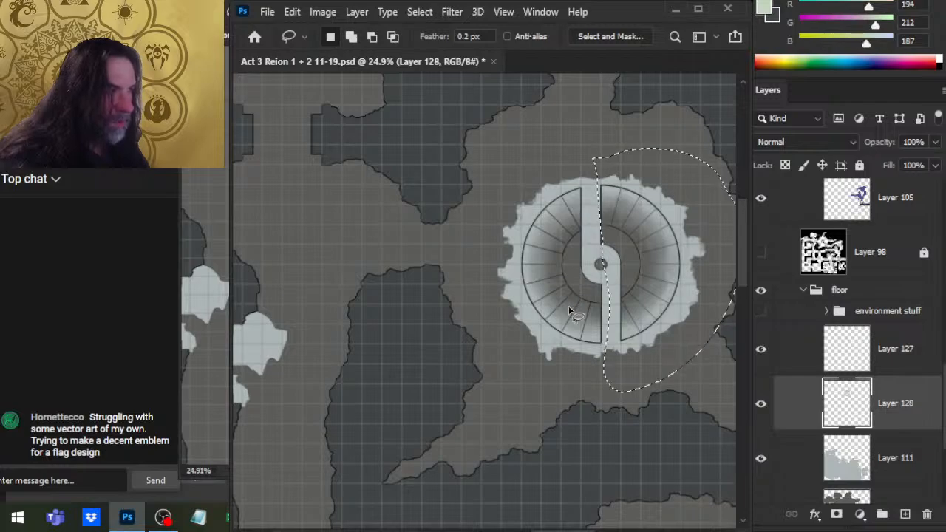
key("ctrl+x")
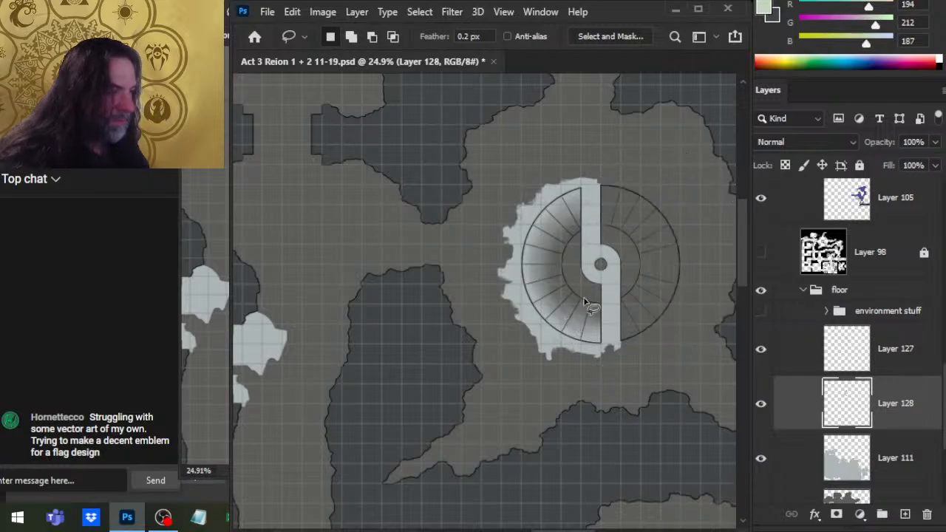
Duplicate Layer 128 with the remaining half of the staircase patch and flip the copy horizontally
left_click(762, 405)
left_click(761, 404)
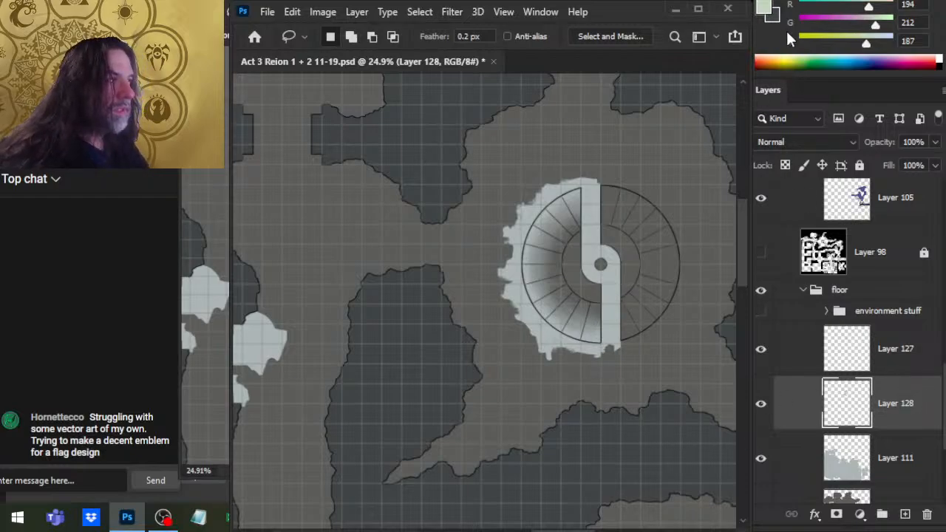
key("ctrl+j")
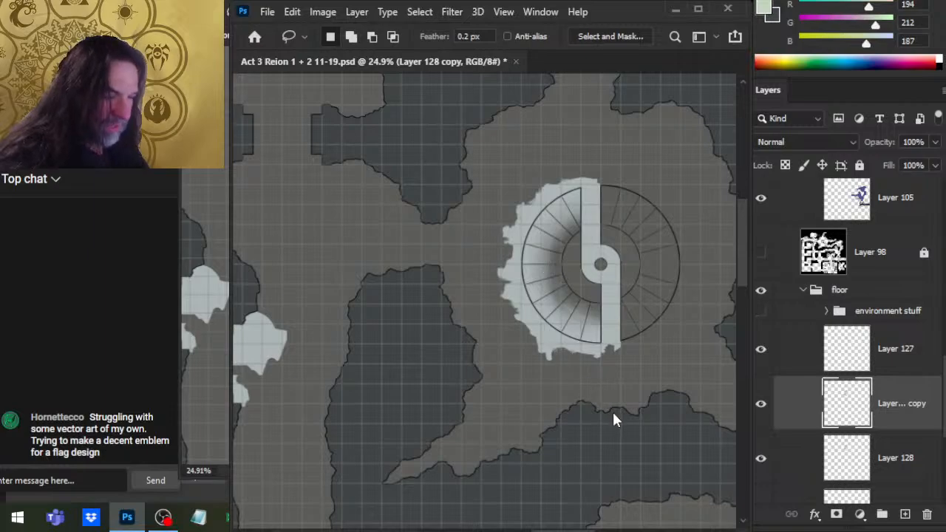
key("ctrl+t")
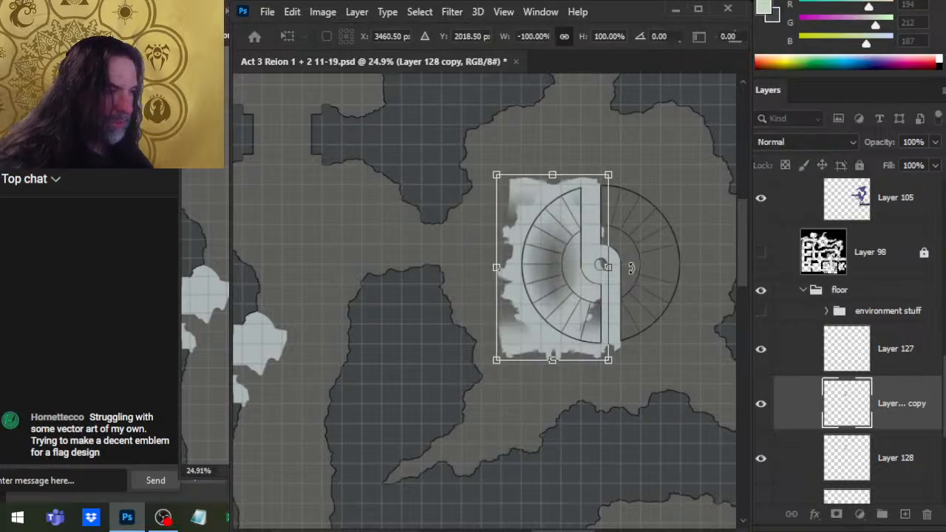
key("Return")
Nudge the mirrored copy across until it fills the staircase's empty right half and meets the original half along the centre
key("shift+Right")
key("shift+Right")
key("shift+Right")
key("shift+Right")
key("shift+Right")
key("shift+Right")
key("shift+Right")
key("shift+Right")
key("shift+Right")
key("shift+Right")
key("shift+Right")
key("shift+Right")
key("shift+Right")
key("shift+Right")
key("shift+Right")
key("shift+Right")
key("shift+Right")
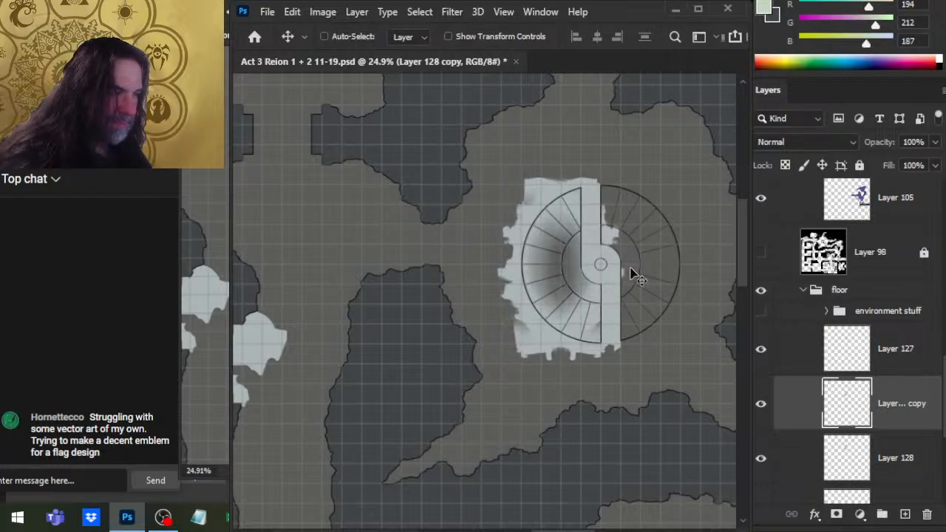
key("shift+Right")
key("shift+Right")
key("shift+Right")
key("shift+Right")
key("shift+Right")
key("shift+Right")
key("shift+Right")
key("shift+Right")
key("shift+Right")
key("shift+Right")
key("shift+Right")
key("shift+Right")
key("shift+Right")
key("shift+Right")
key("shift+Right")
key("shift+Right")
key("shift+Right")
key("shift+Right")
key("shift+Right")
key("shift+Right")
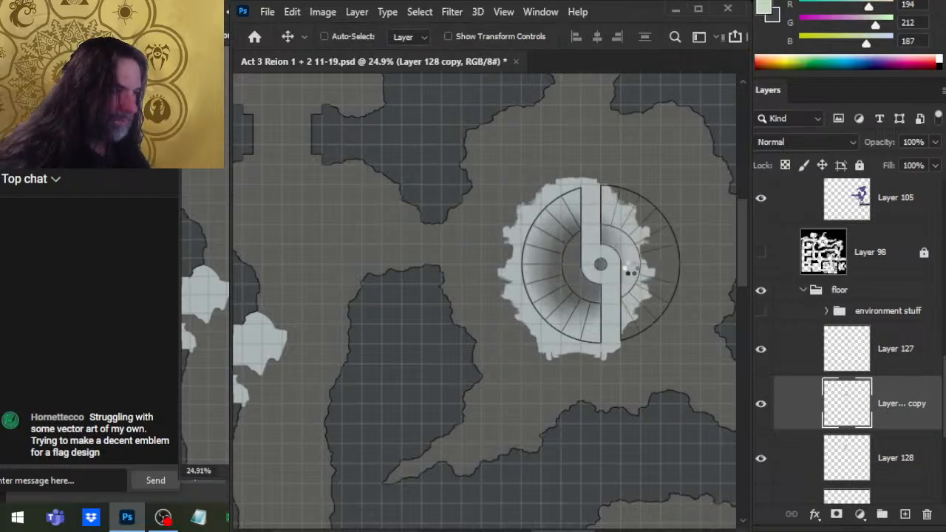
key("shift+Right")
key("shift+Right")
key("shift+Right")
key("shift+Right")
key("shift+Right")
key("shift+Right")
key("shift+Right")
key("shift+Right")
key("shift+Right")
key("shift+Right")
key("shift+Right")
key("shift+Right")
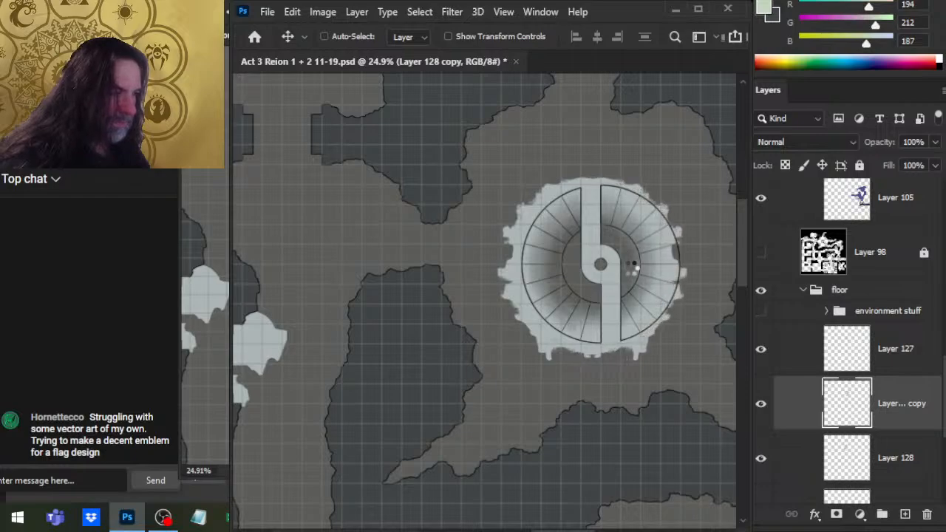
key("shift+Right")
key("shift+Right")
key("shift+Right")
key("shift+Right")
key("shift+Right")
key("shift+Right")
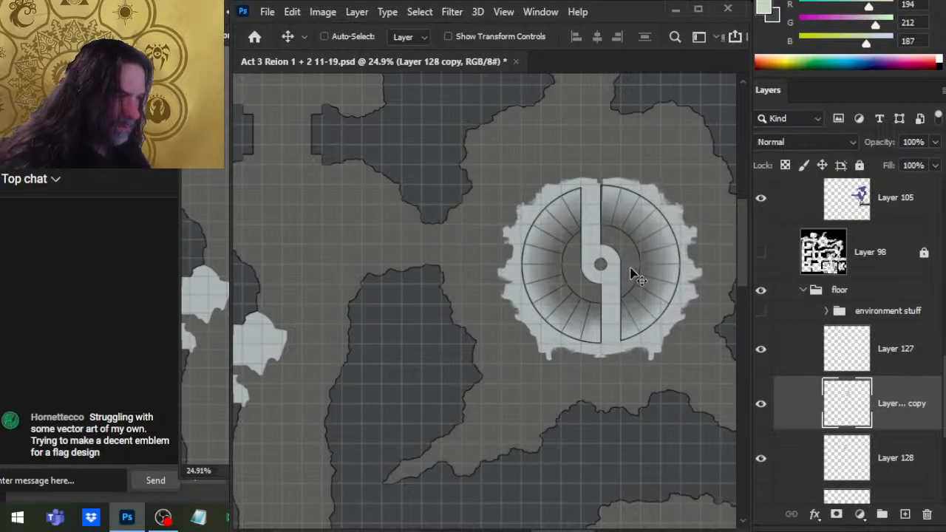
key("shift+Right")
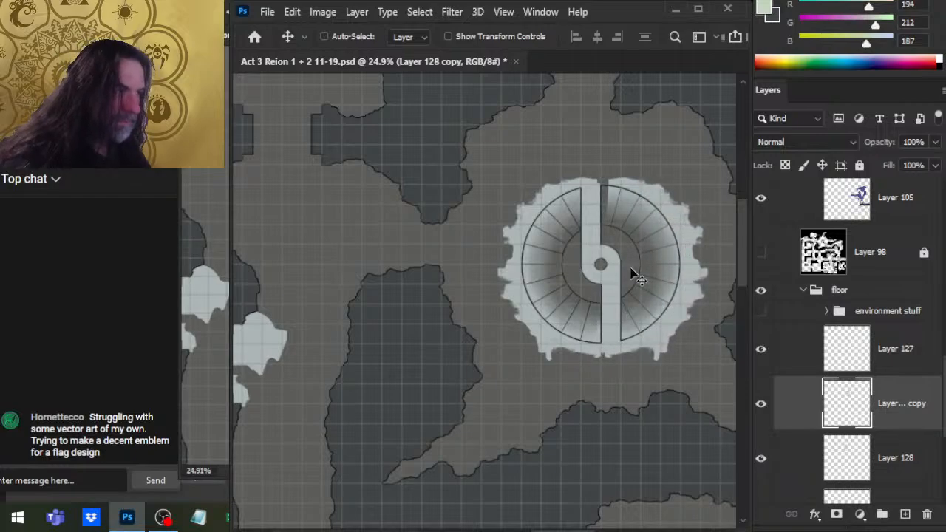
key("shift+Left")
key("shift+Left")
key("shift+Left")
key("shift+Left")
key("shift+Left")
key("shift+Left")
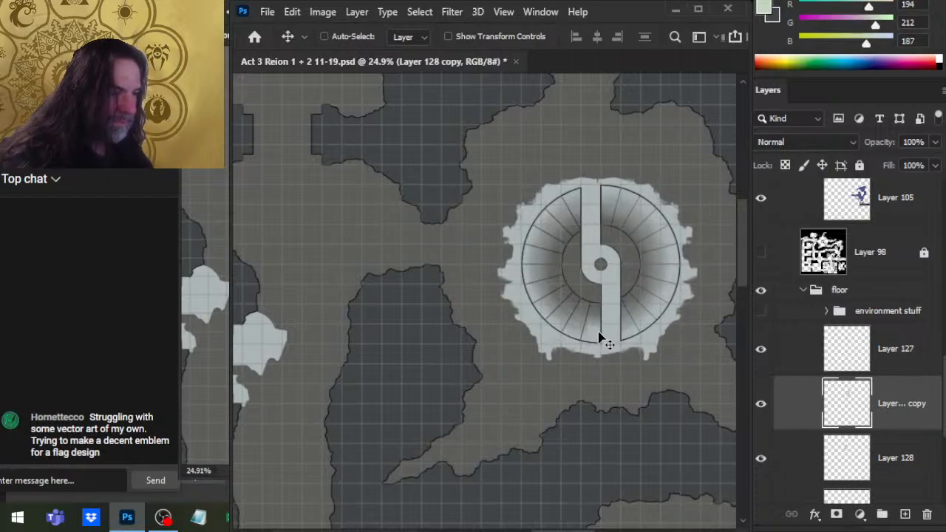
Reshape the outer edge of the staircase patch's mirrored half with eraser, smudge and brush strokes, and merge the copy into Layer 128
key("e")
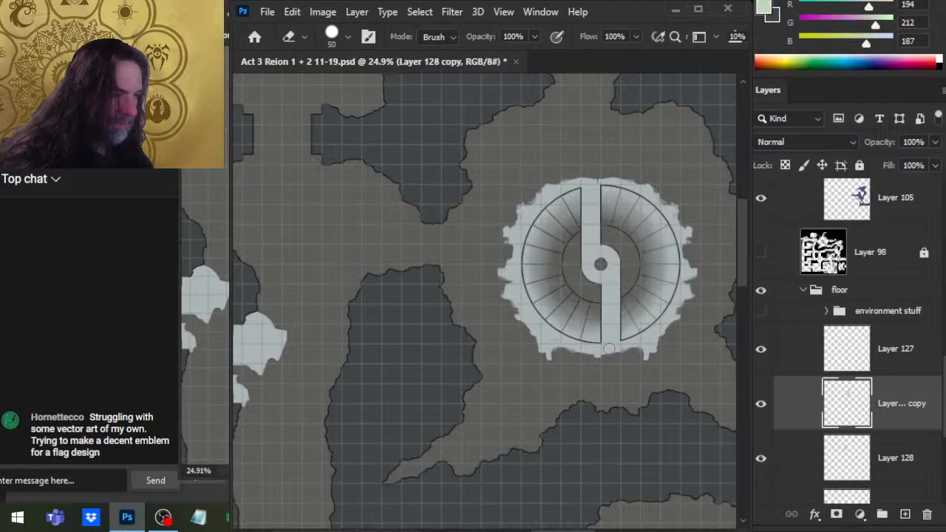
key("r")
key("e")
left_click_drag(651, 359, 639, 366)
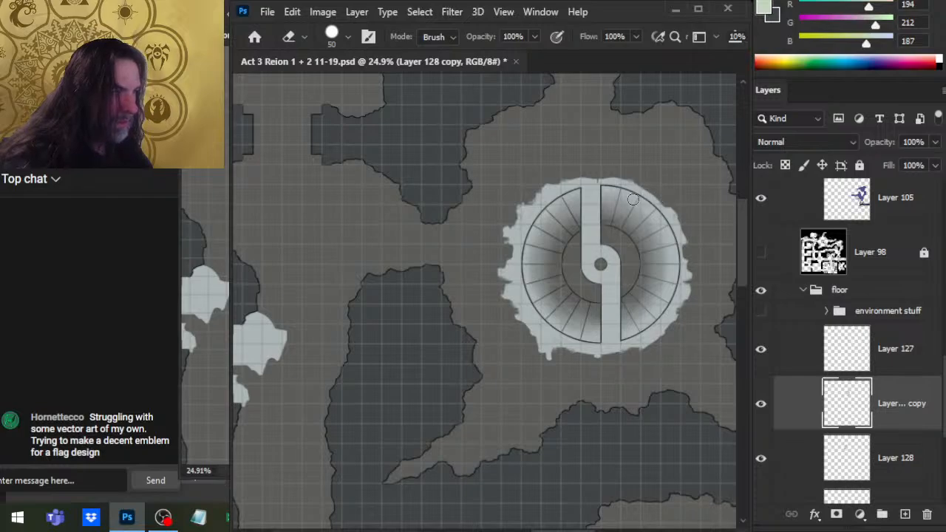
key("r")
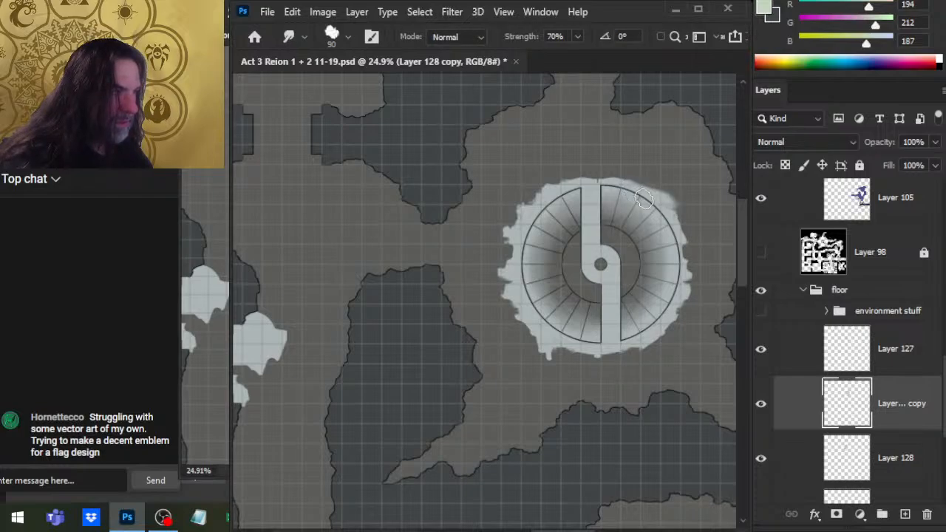
key("b")
left_click(640, 193, "alt")
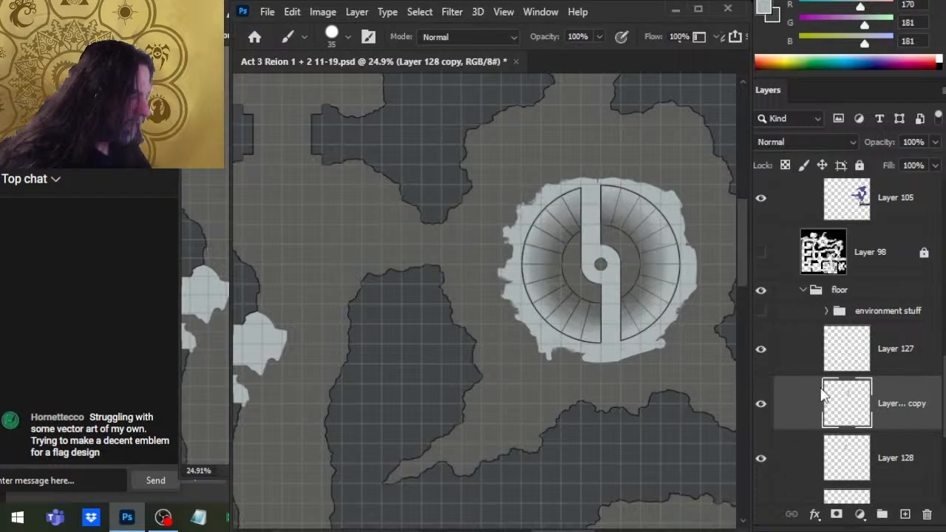
key("Delete")
Collapse the floor group and hide it to check the map against the white Layer 2 background
key("z")
left_click(597, 338, "alt")
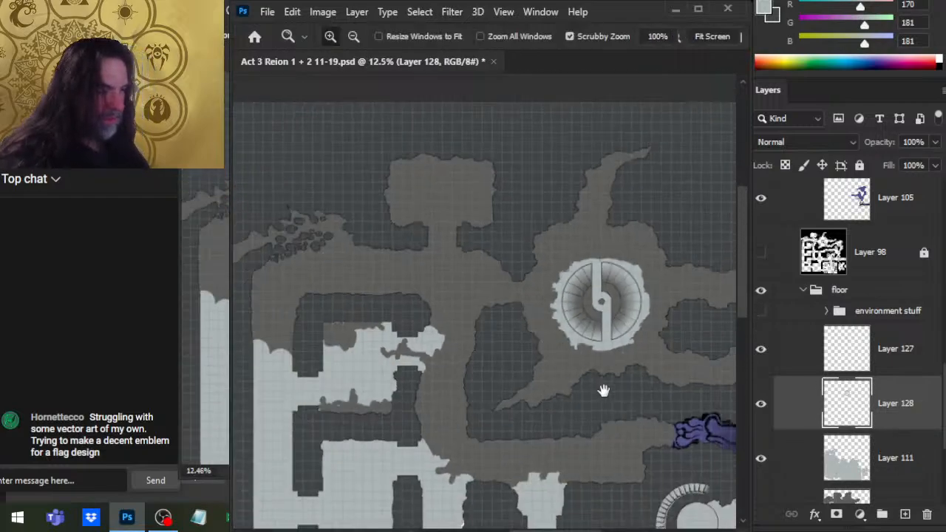
left_click_drag(636, 387, 553, 342)
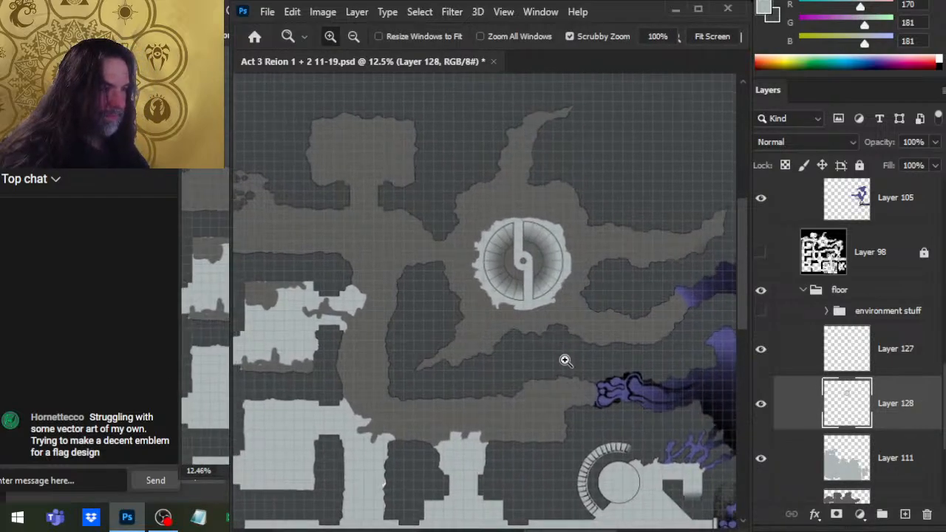
left_click_drag(585, 408, 511, 419)
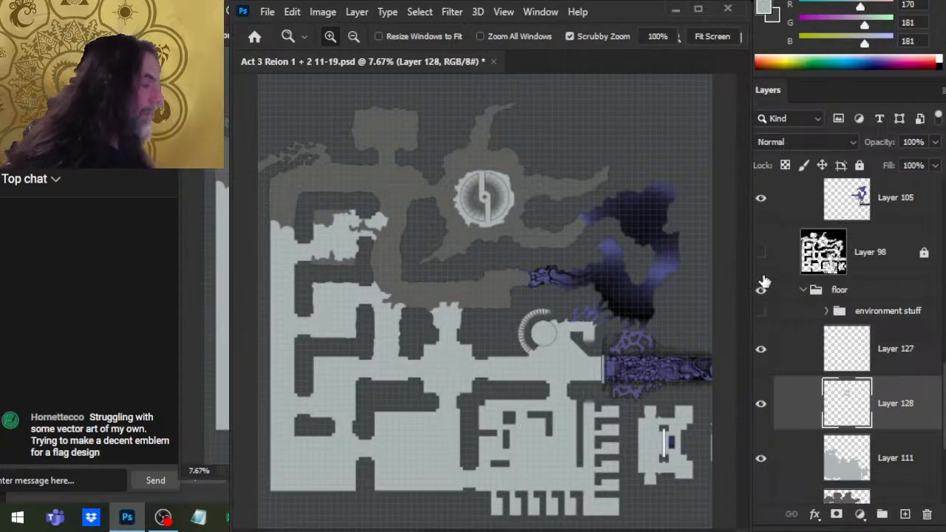
left_click(803, 290)
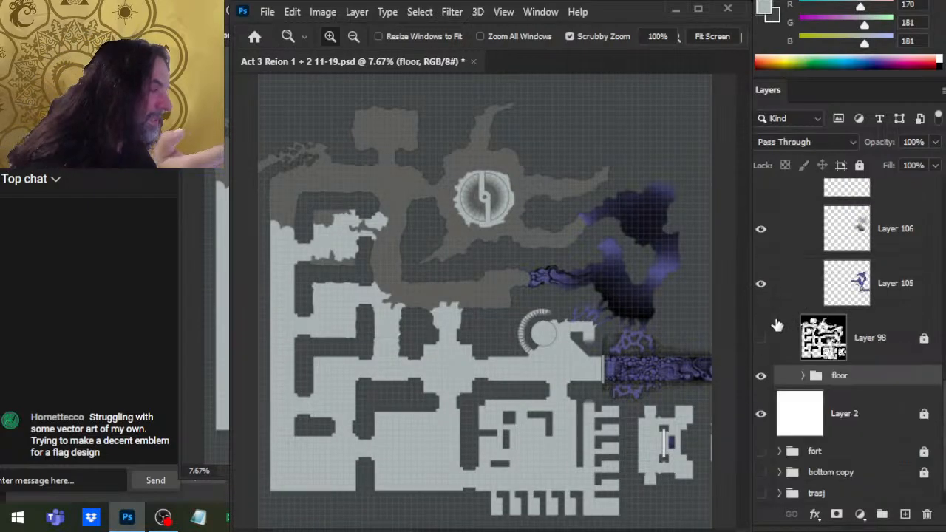
left_click(762, 416)
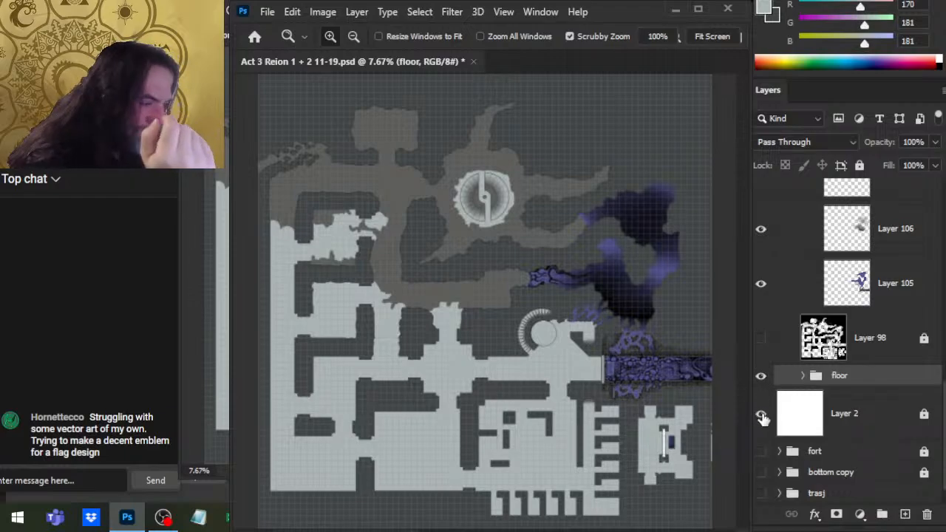
left_click(760, 377)
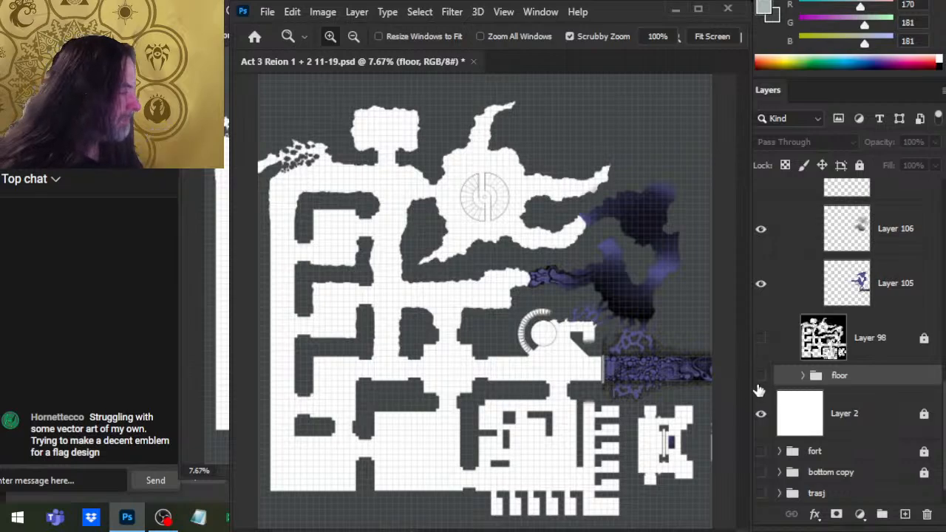
Move the collapsed water group and Layer 98 into the floor group, placing both above environment stuff
left_click(804, 376)
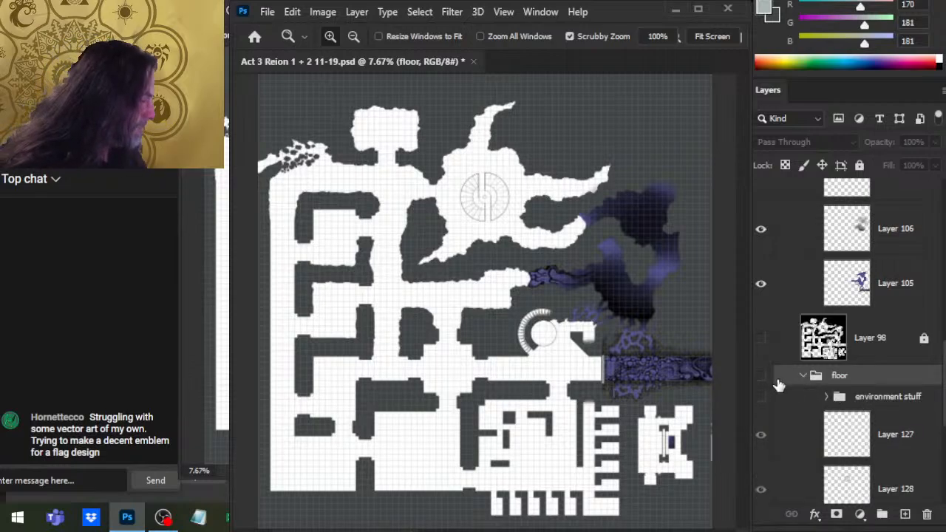
scroll(811, 224, "up", 5)
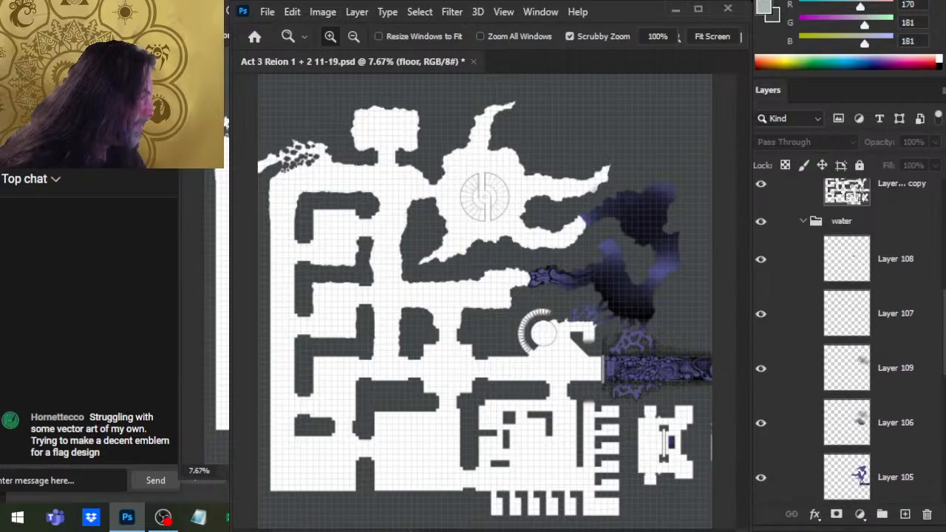
left_click(804, 219)
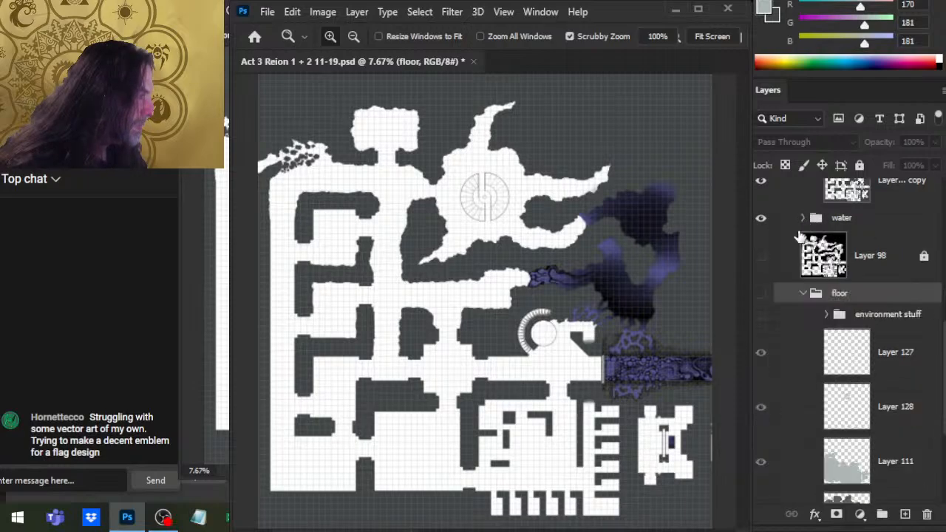
left_click_drag(851, 234, 855, 311)
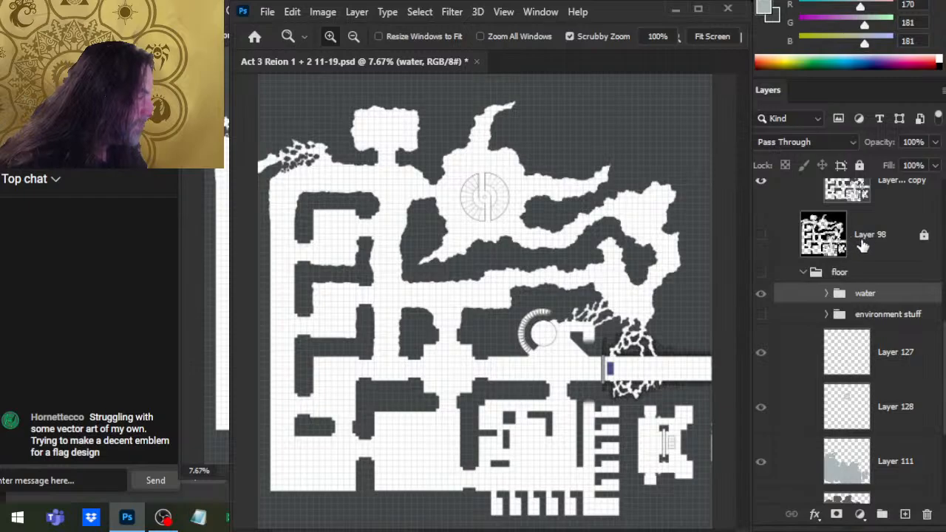
left_click_drag(868, 246, 869, 300)
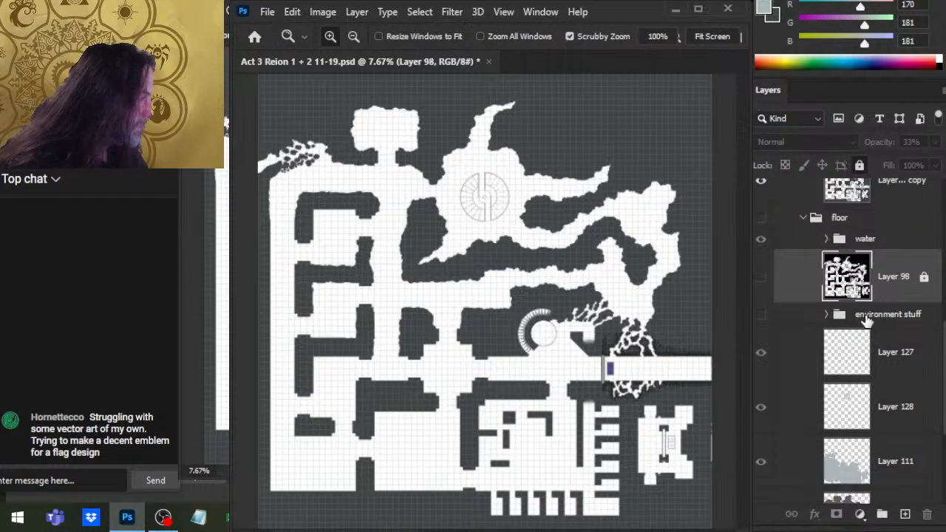
Toggle the floor group's visibility to compare the whole map with and without its floor colouring
left_click(763, 221)
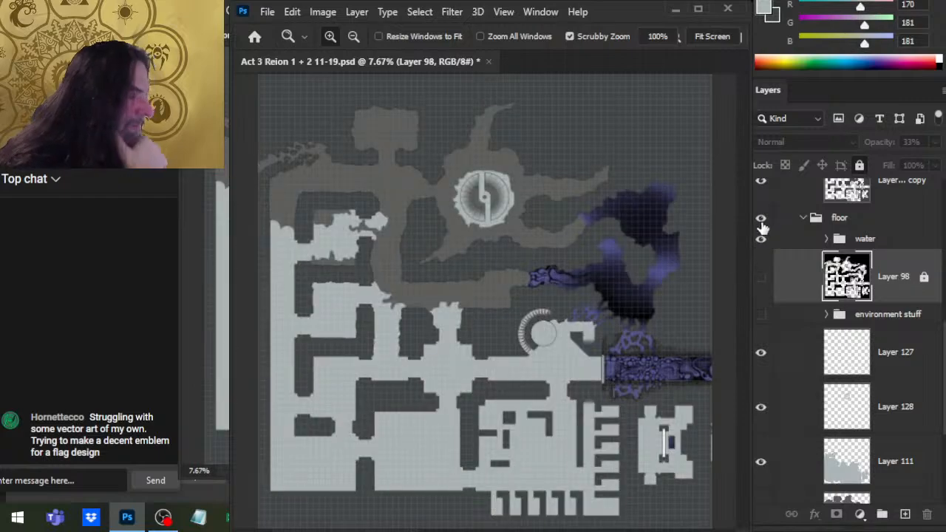
left_click(761, 220)
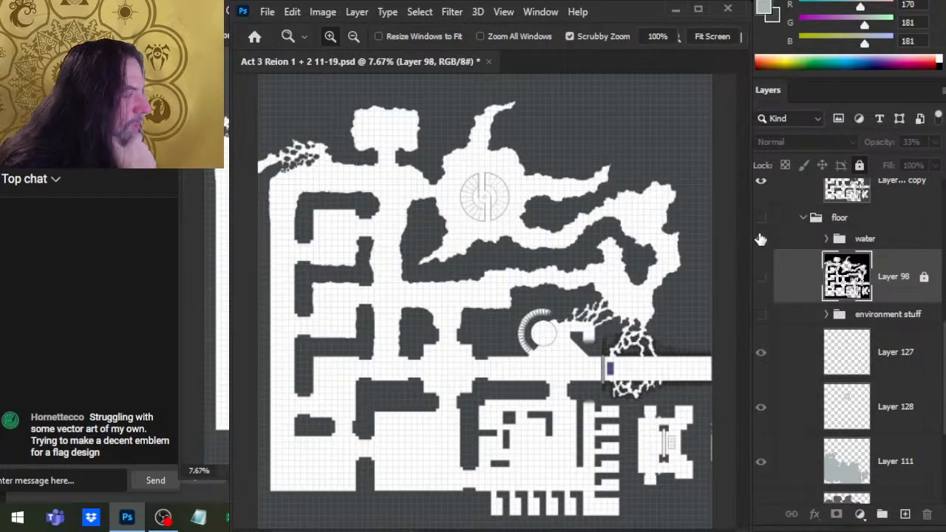
left_click(762, 240)
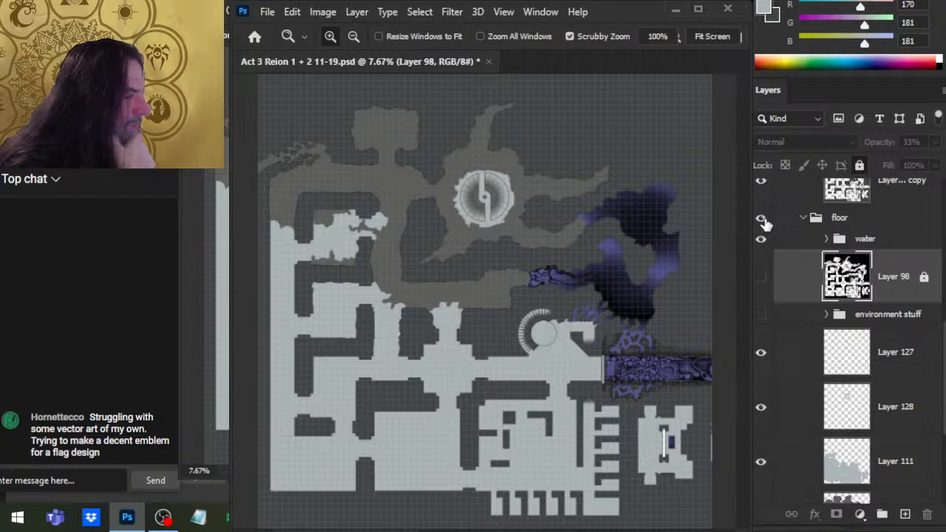
left_click(761, 220)
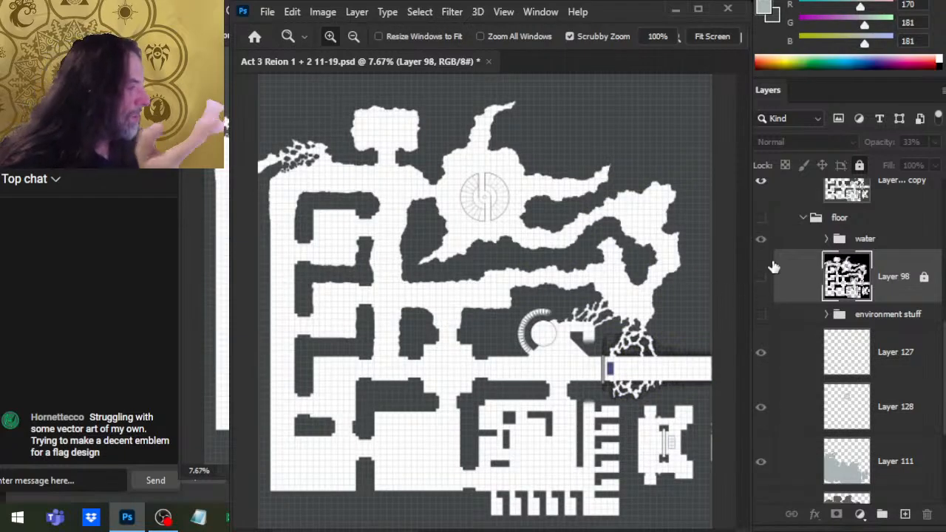
scroll(860, 334, "up", 3)
scroll(860, 334, "up", 1)
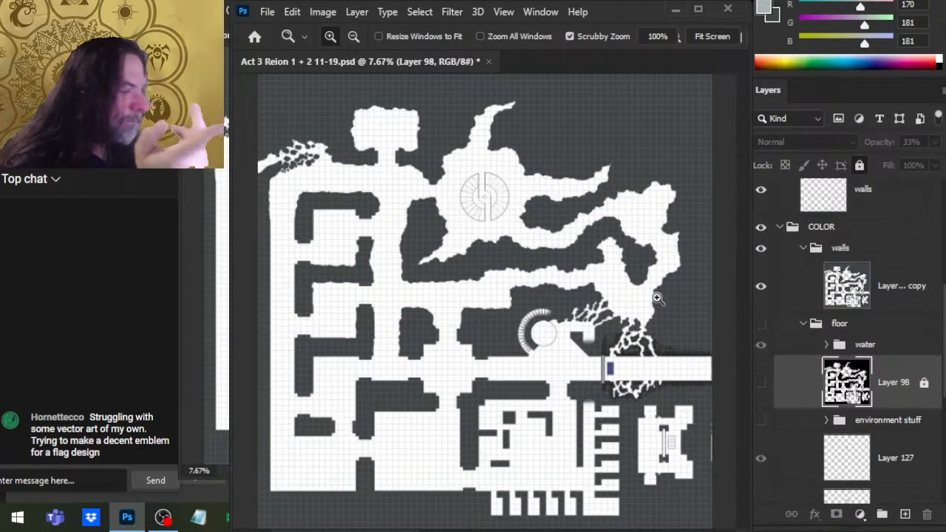
mouse_move(448, 328)
left_mouse_down()
mouse_move(570, 328)
mouse_move(596, 338)
mouse_move(446, 334)
left_mouse_up()
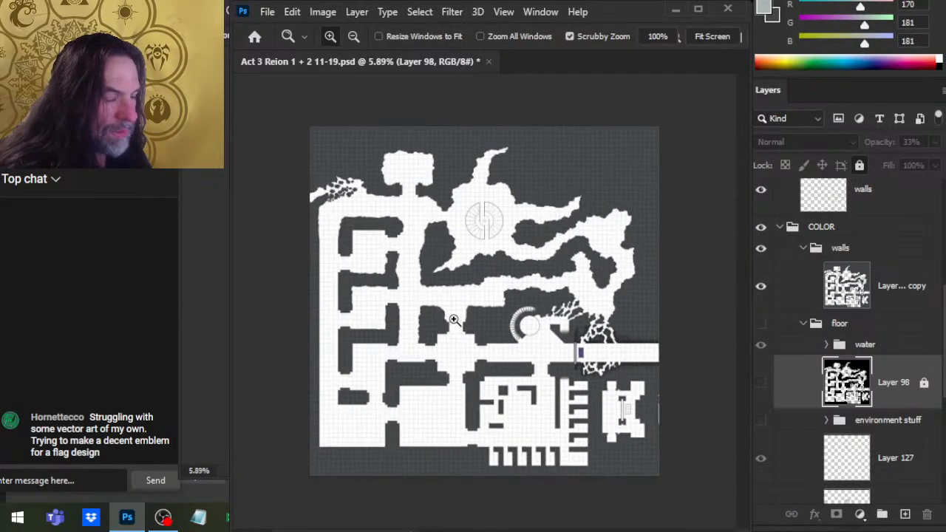
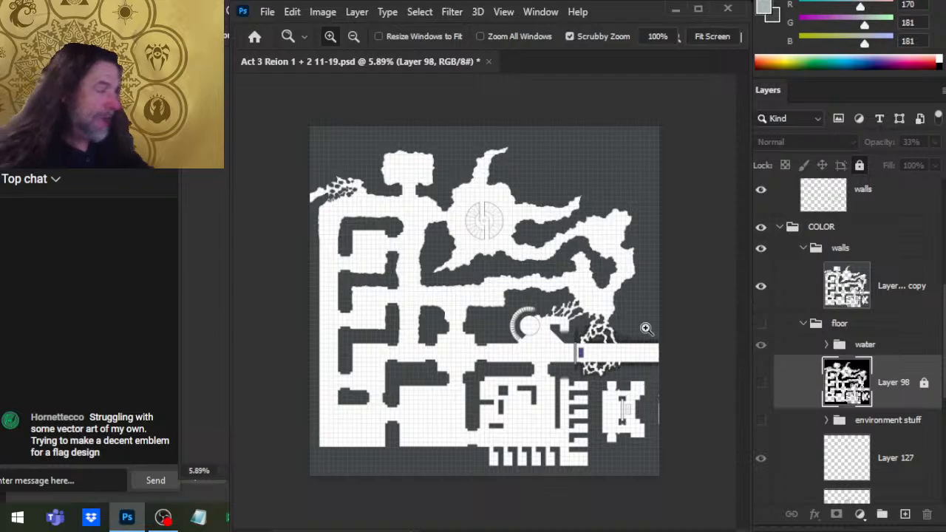
Hide the walls group inside COLOR and the BW group to isolate the grid on the white background
left_click(761, 285)
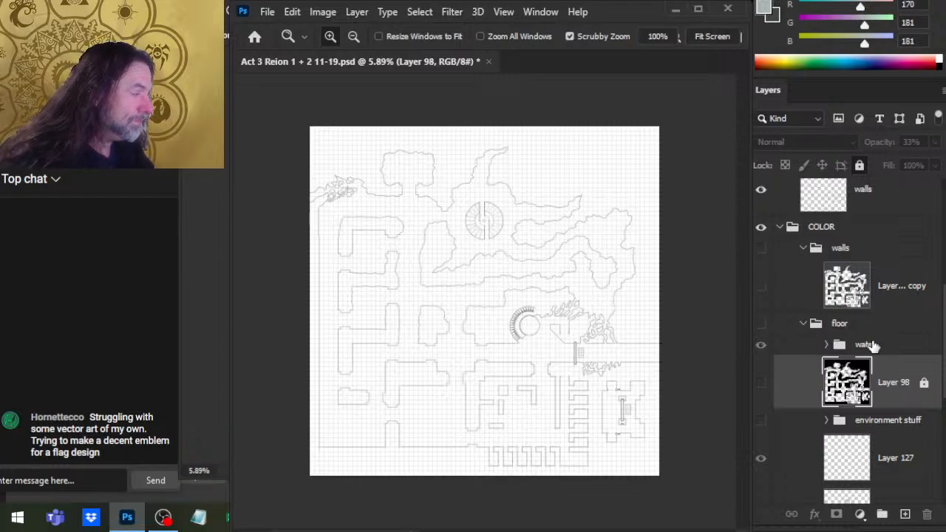
left_click_drag(943, 344, 944, 284)
left_click(761, 239)
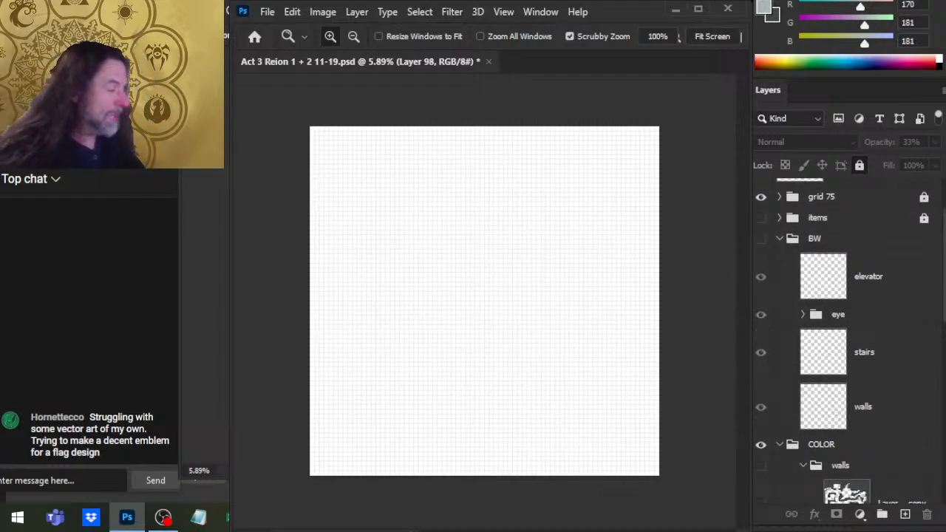
scroll(850, 340, "down", 3)
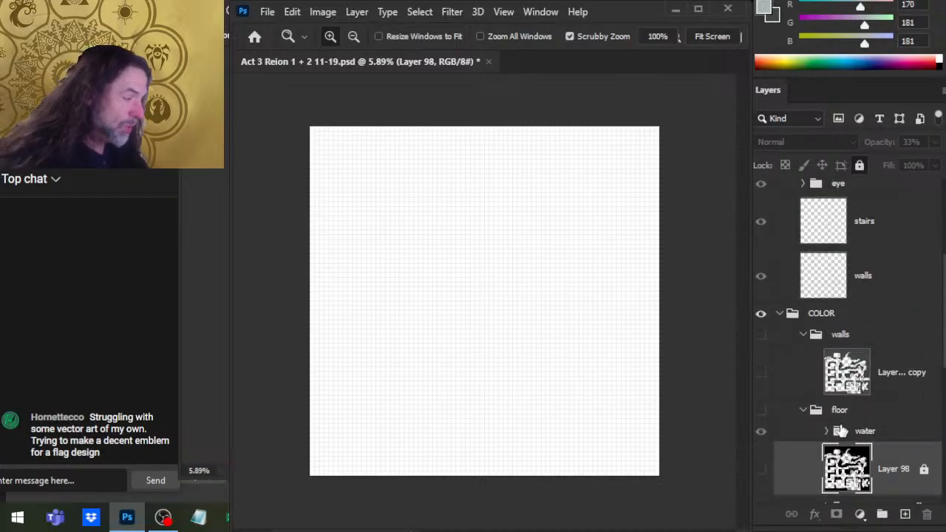
Restore visibility of the COLOR walls and floor, the wall copy layer and the BW line art, checking each contribution
left_click(761, 334)
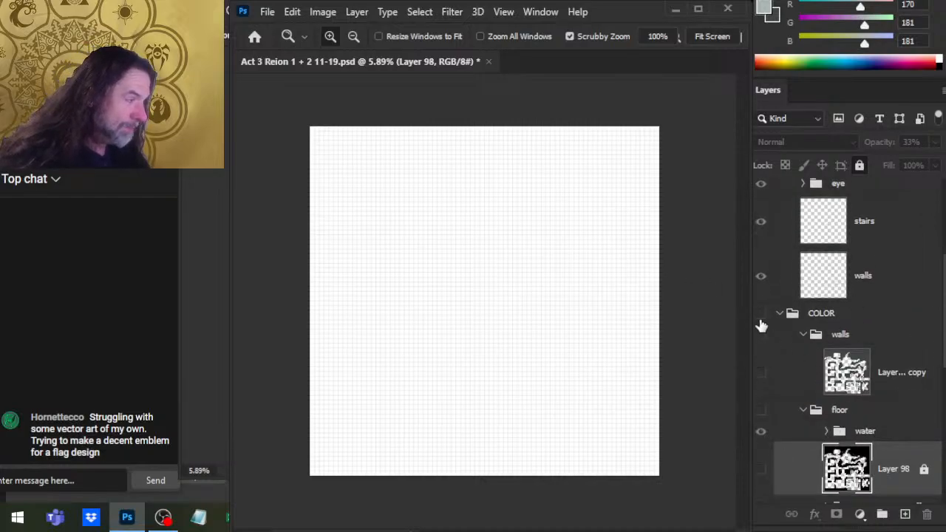
left_click(761, 410)
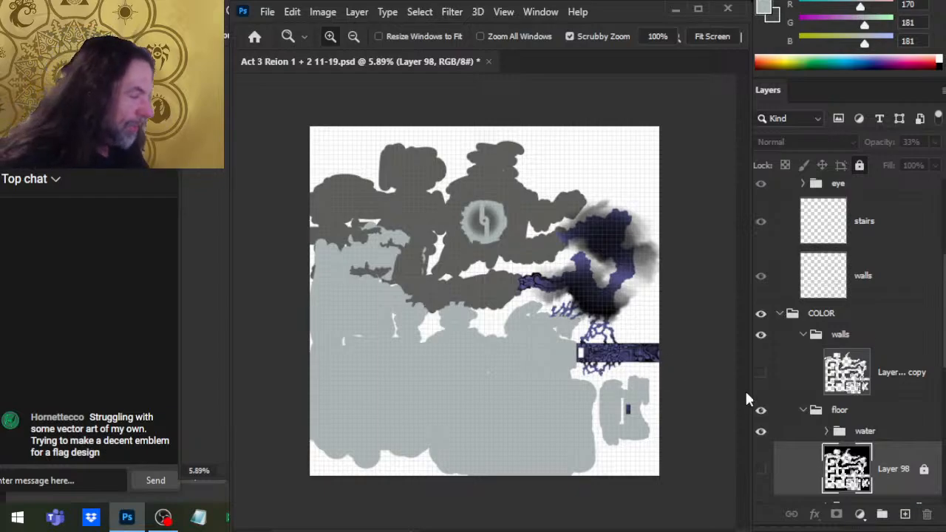
left_click(761, 373)
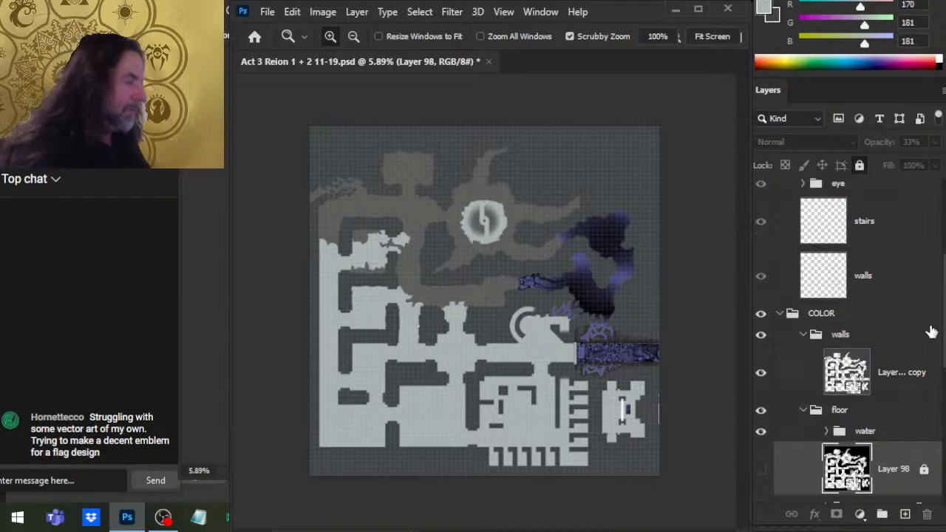
scroll(788, 247, "up", 2)
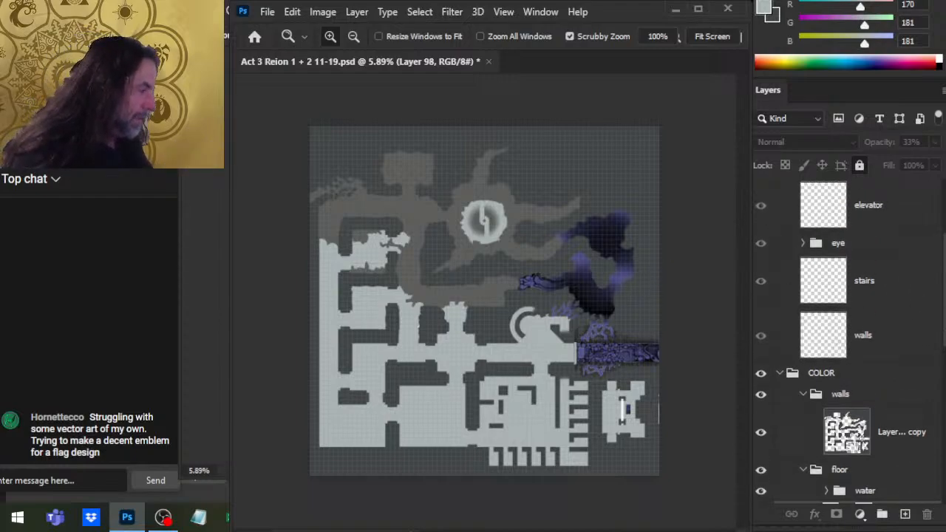
scroll(758, 251, "up", 3)
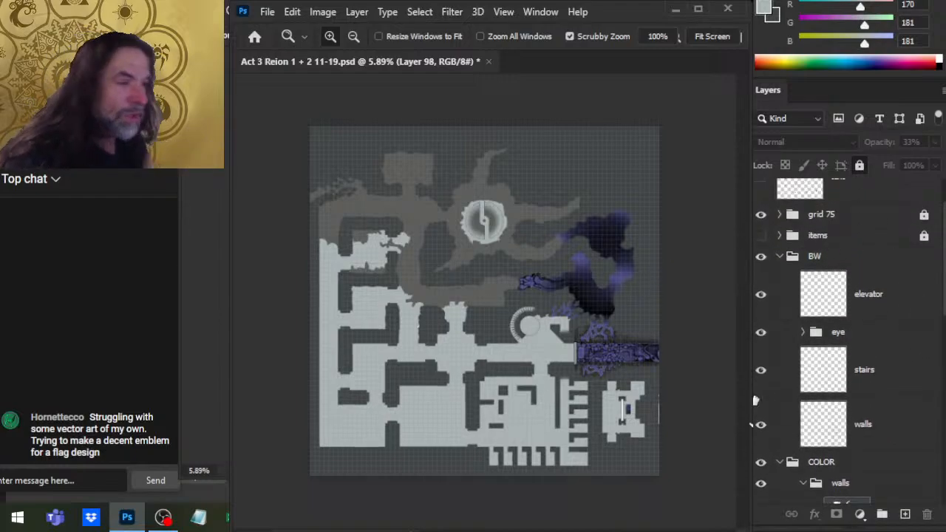
Move the environment stuff group out of floor to directly above it, and make the group and its Layer 96 visible
scroll(909, 333, "down", 4)
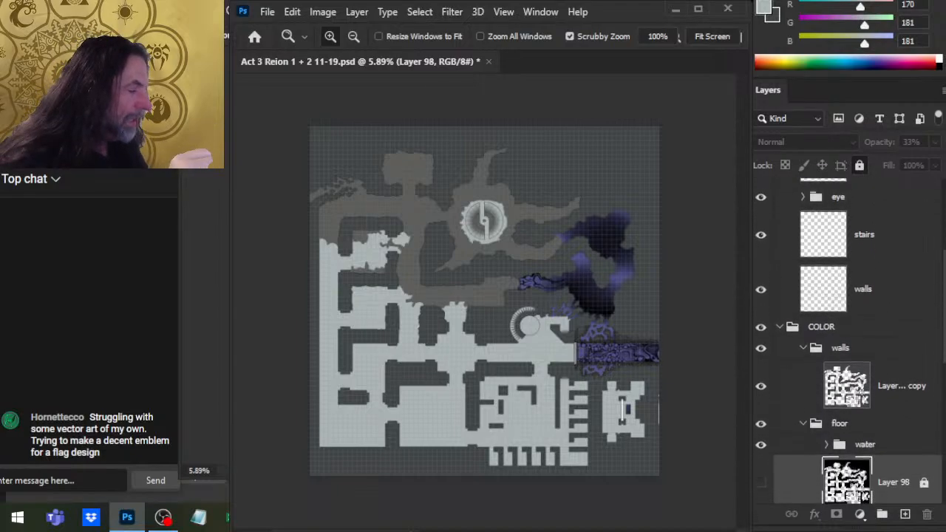
scroll(761, 355, "down", 5)
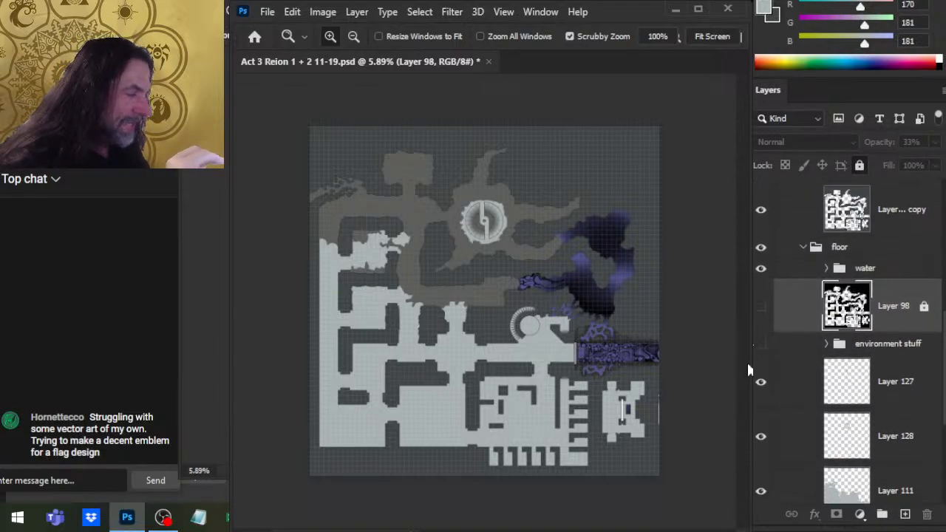
left_click_drag(886, 309, 879, 246)
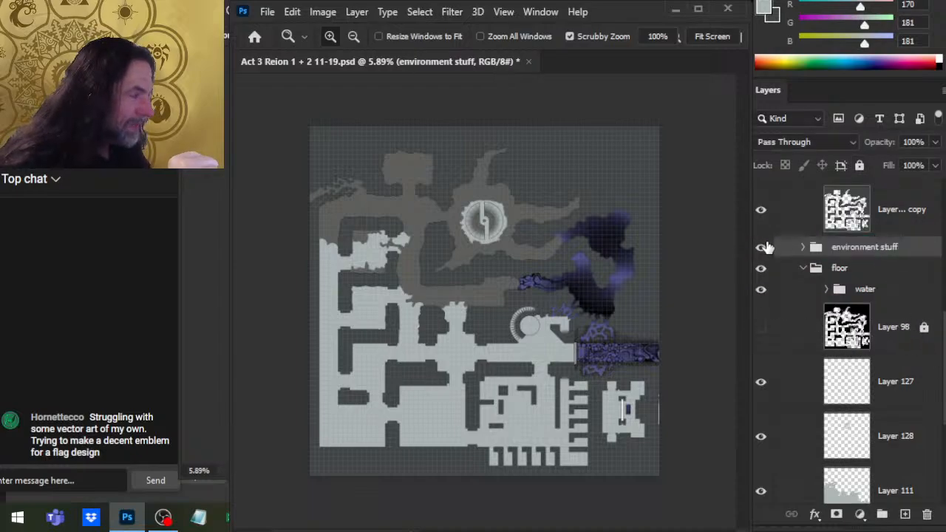
left_click(804, 248)
left_click(762, 340)
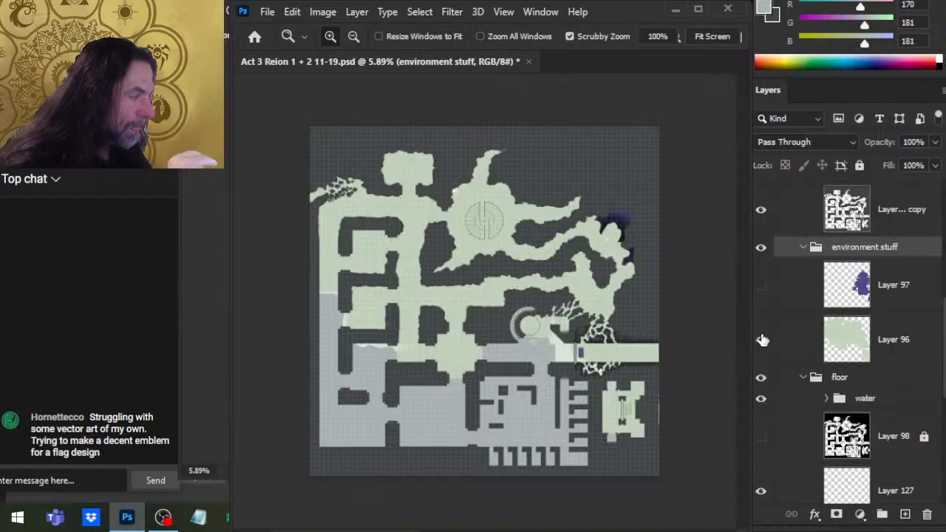
left_click(762, 247)
left_click(762, 247)
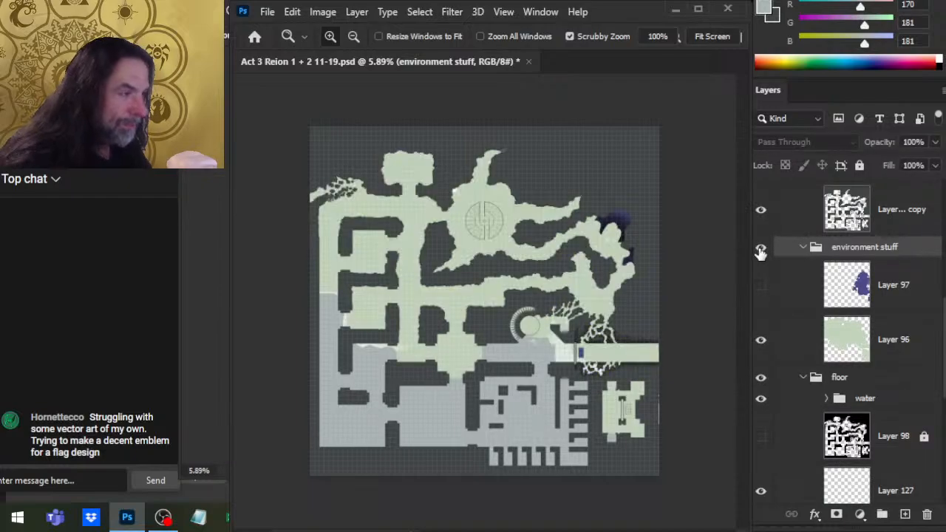
Collapse the environment stuff group and toggle its visibility to compare the map with and without the green overlay
left_click(804, 248)
left_click(762, 248)
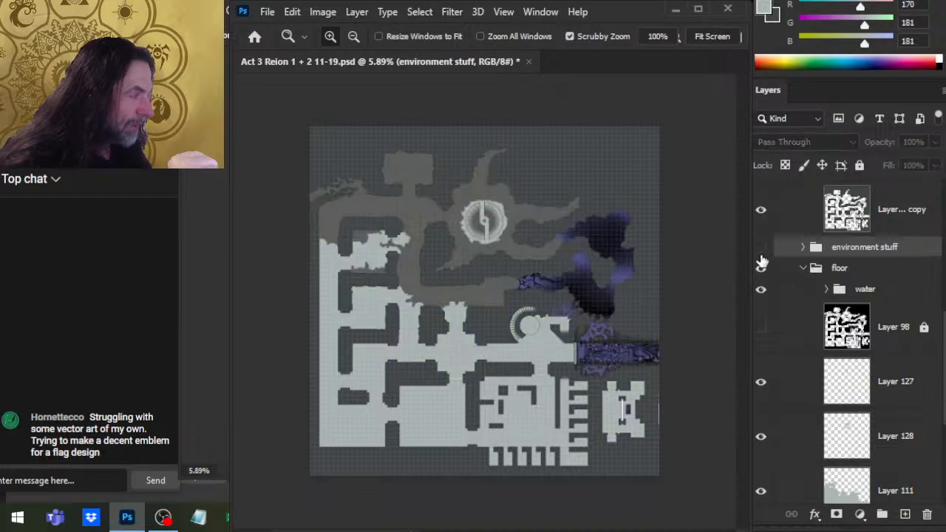
left_click(762, 248)
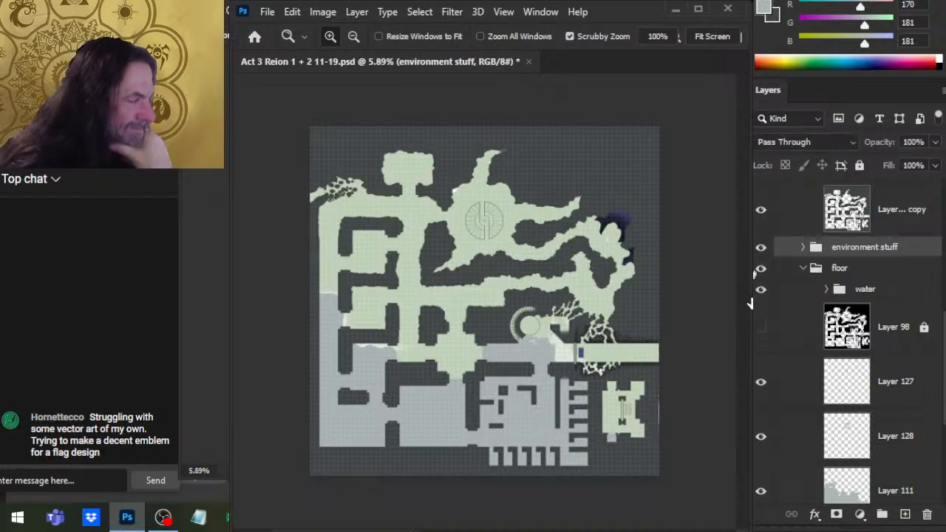
left_click(772, 248)
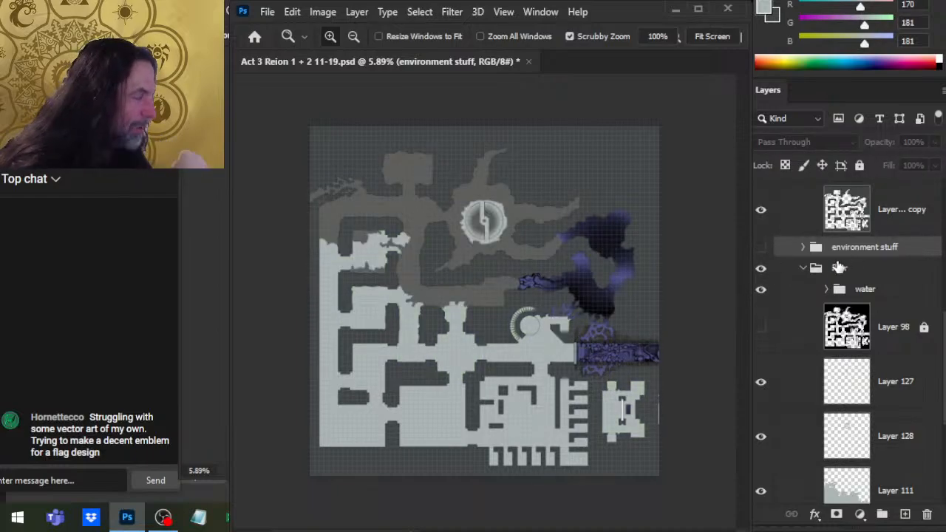
left_click(762, 249)
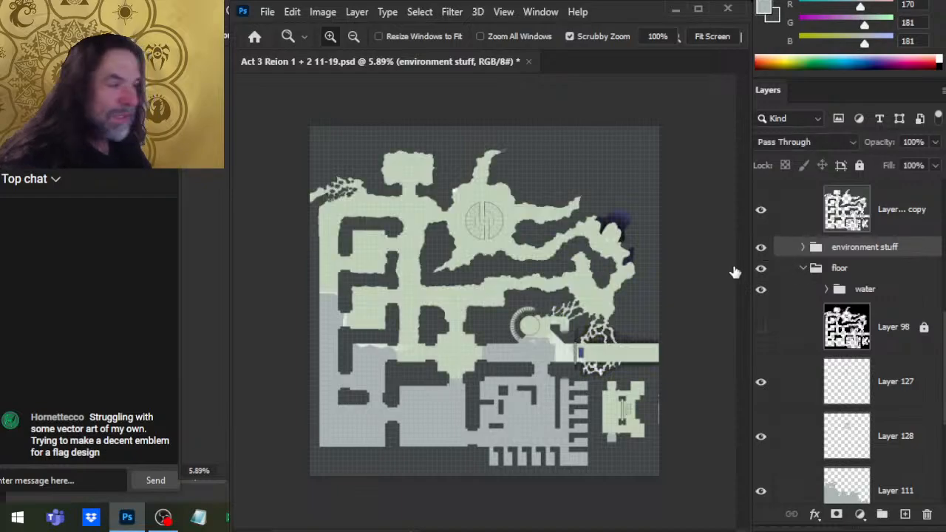
Sample the pale green beside the circular staircase as the brush colour and hide the environment stuff group
left_click_drag(496, 213, 564, 239)
key("b")
left_click(411, 240, "alt")
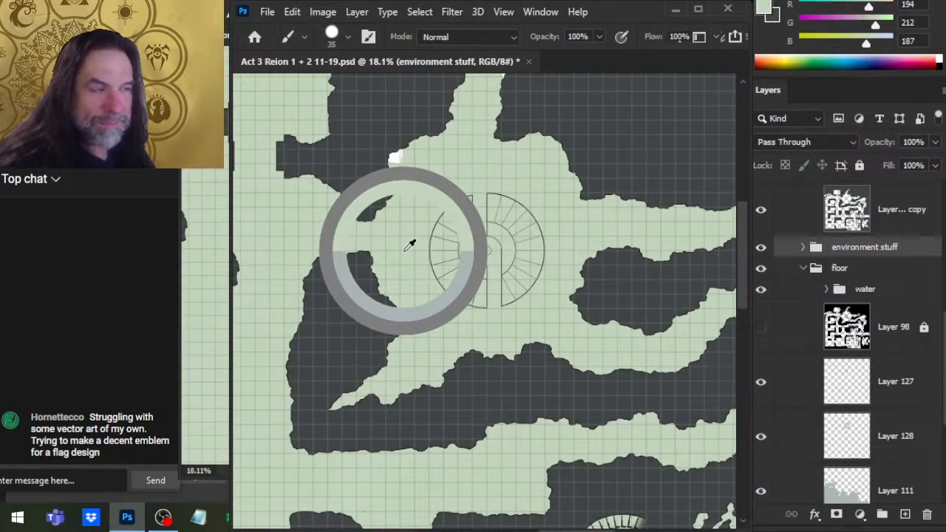
left_click(761, 248)
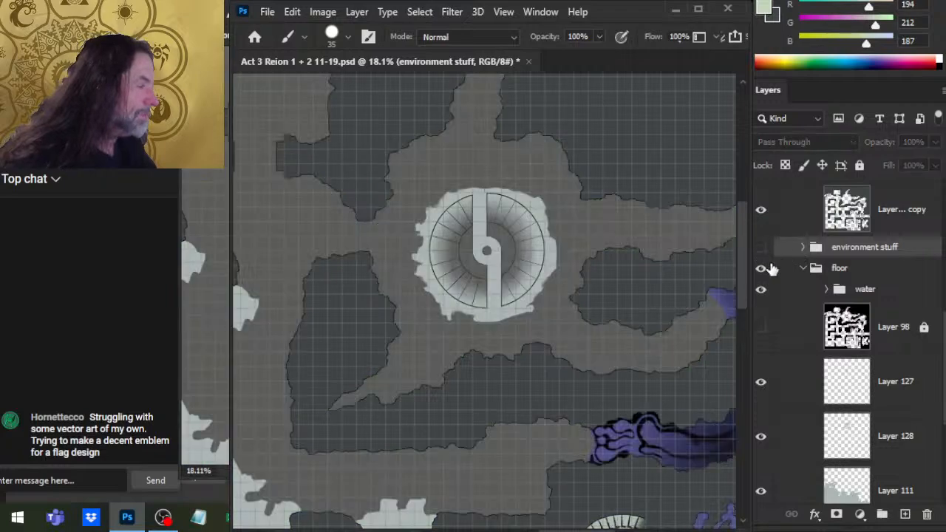
Toggle the floor group's visibility to compare the whole map with and without its floor colouring while environment stuff is hidden
key("z")
left_click_drag(630, 368, 584, 362)
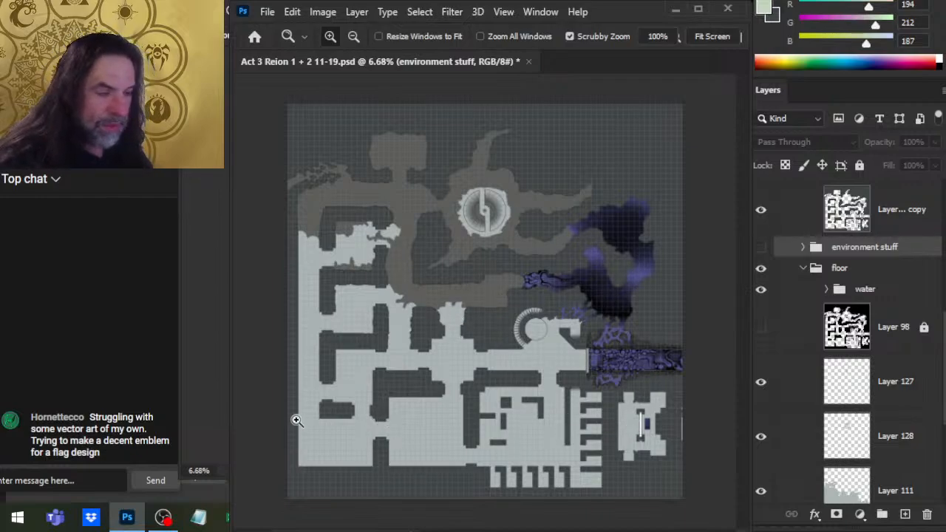
left_click(759, 271)
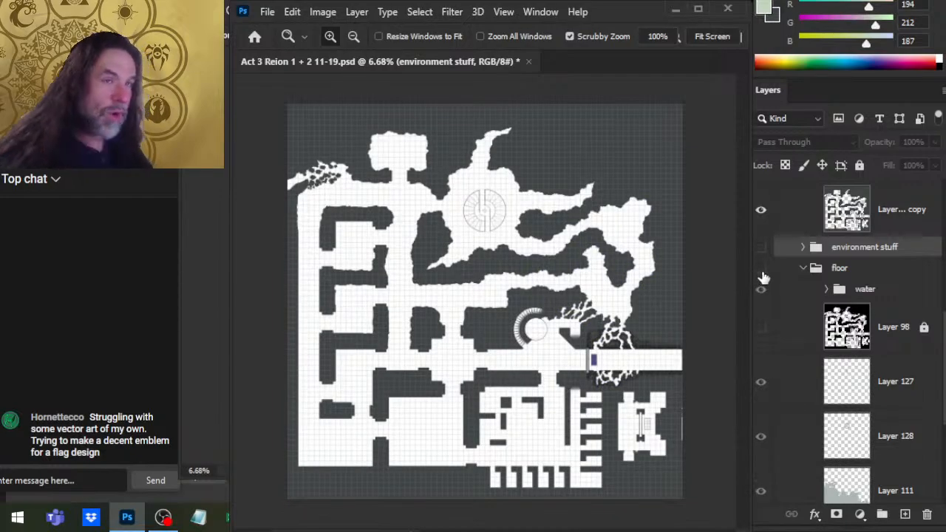
left_click(761, 269)
Create a new layer directly above the floor group, outside it and below environment stuff
left_click(843, 269)
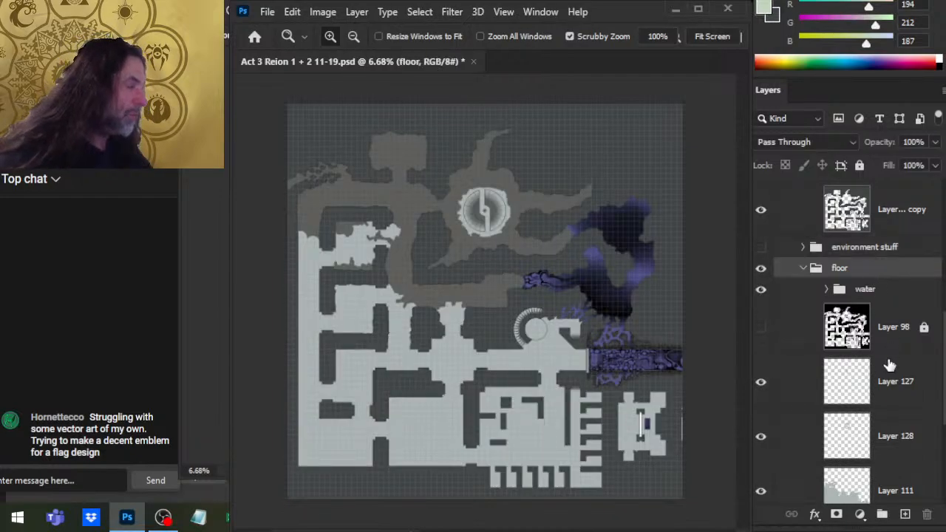
left_click(906, 514)
left_click_drag(877, 471, 874, 260)
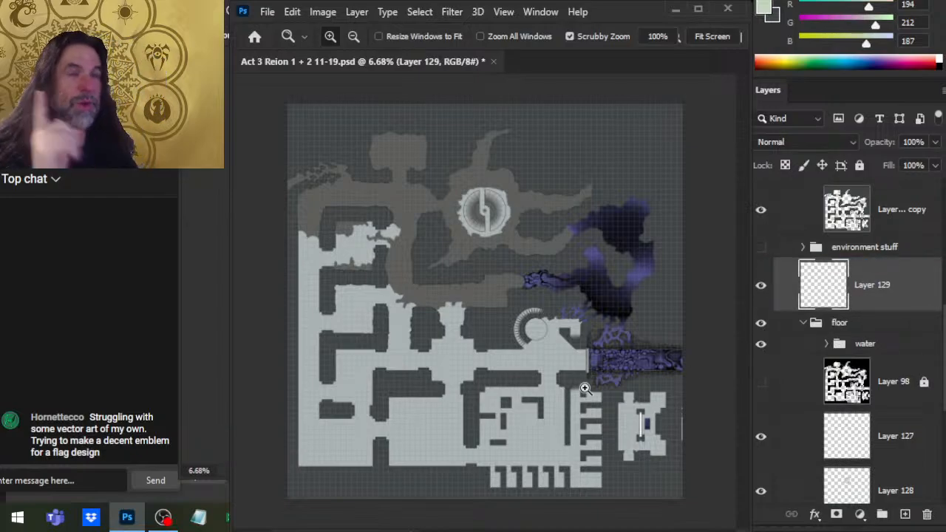
Brush a pale green rectangle about 11 by 4 grid squares in the northern corridor and fill its interior with the same colour
left_click_drag(359, 215, 407, 213)
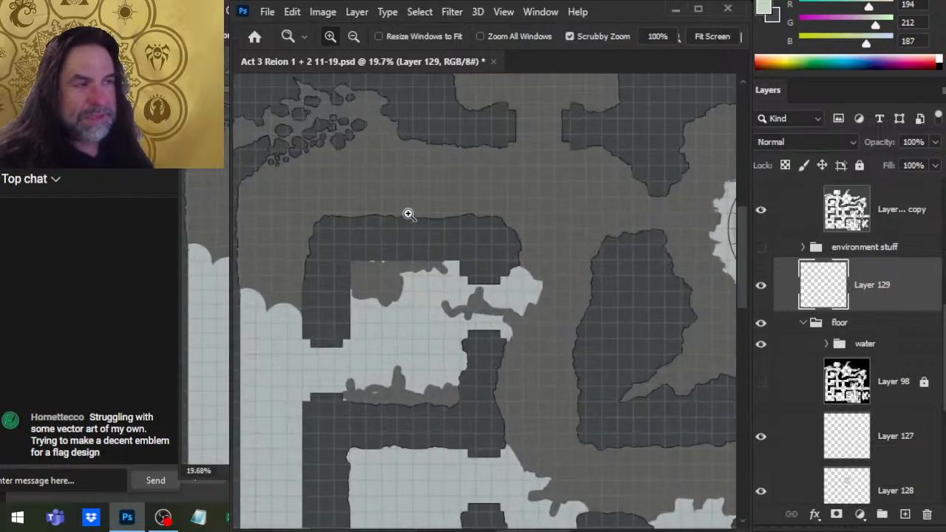
key("b")
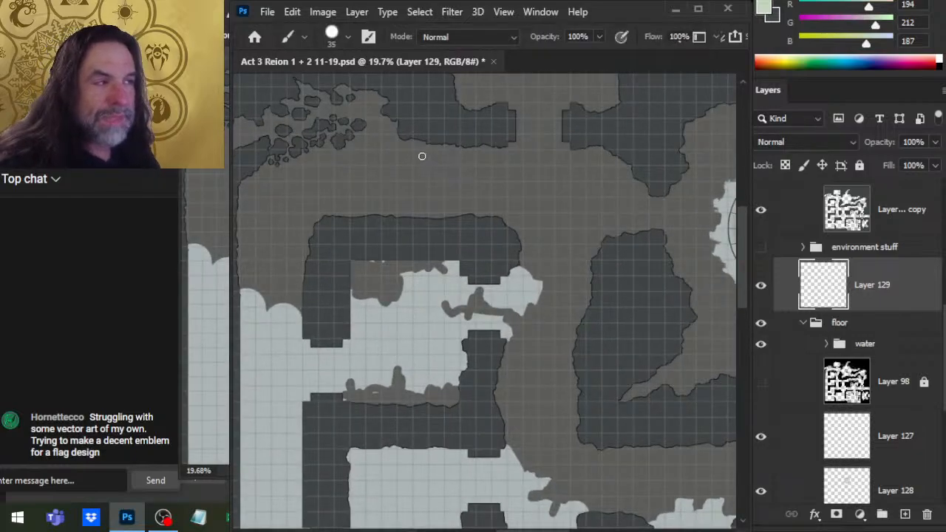
left_click_drag(418, 153, 572, 154)
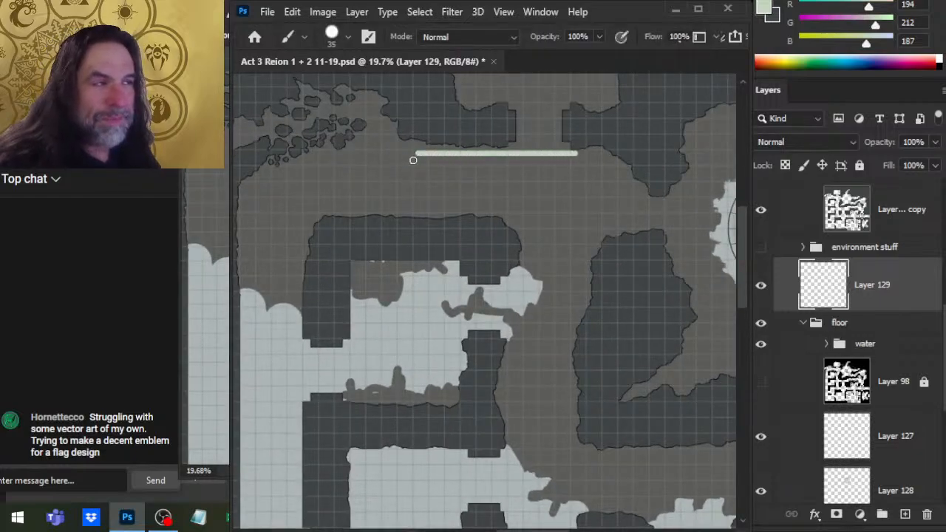
left_click_drag(414, 159, 413, 159)
left_click_drag(441, 213, 572, 213)
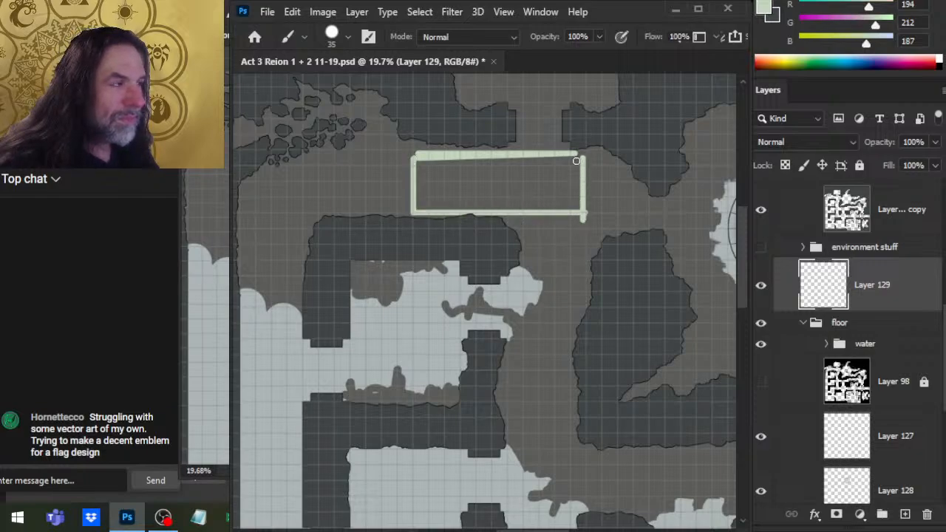
key("g")
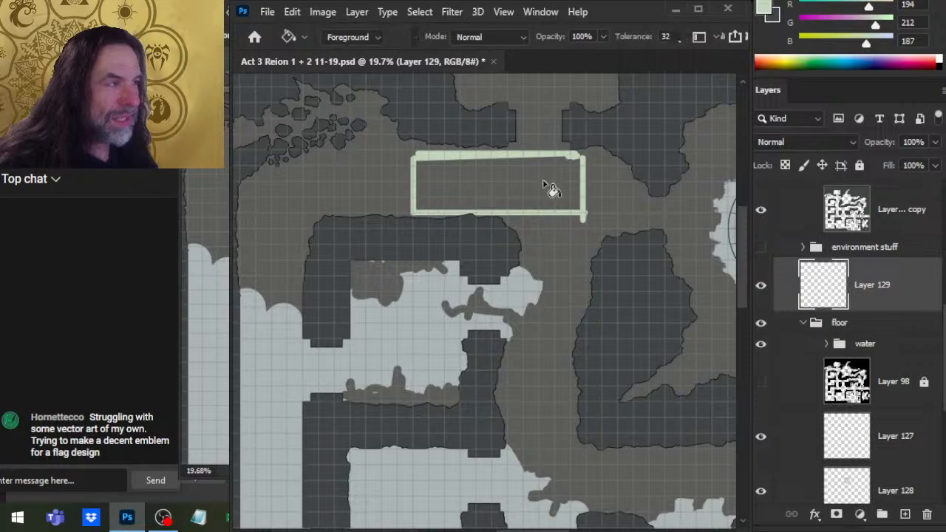
left_click(545, 190)
Erase the overhang at the green rectangle's lower corner and move the rectangle across the west corridor's upper doorway
key("b")
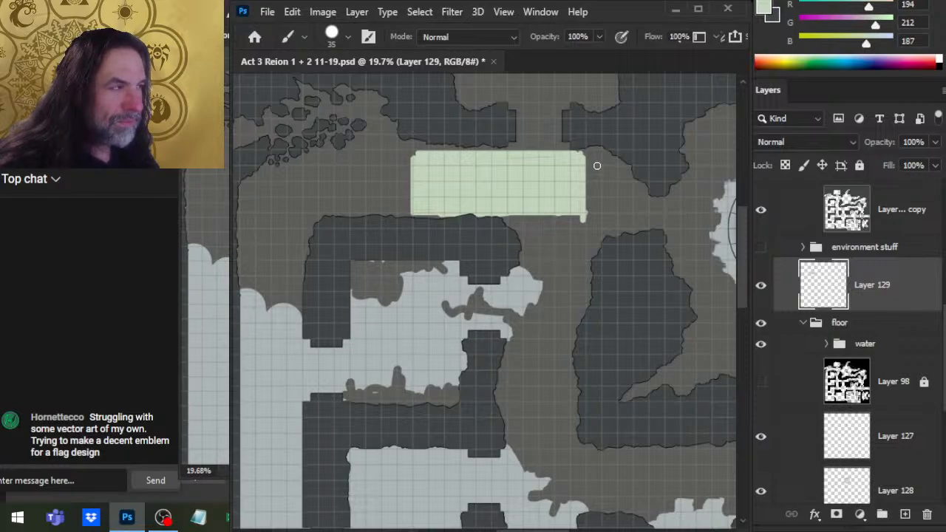
key("e")
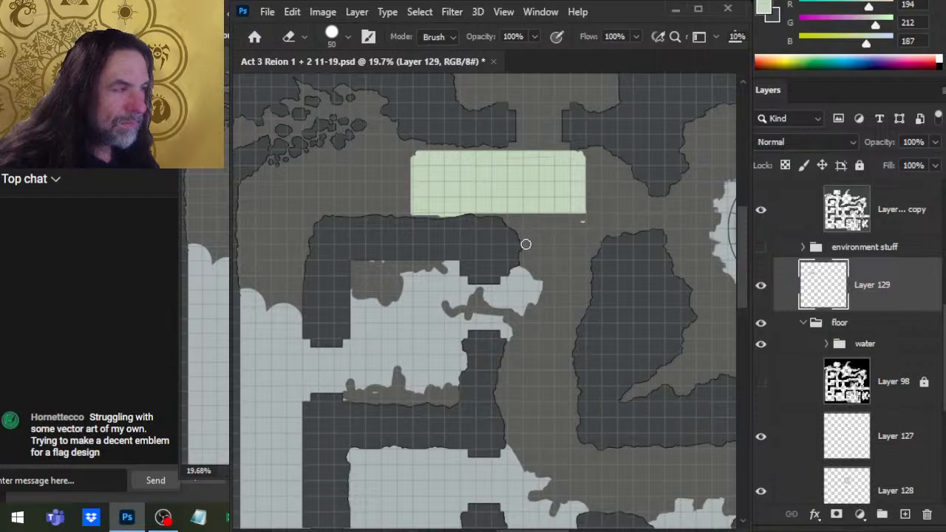
key("v")
mouse_move(522, 258)
left_mouse_down()
mouse_move(439, 271)
mouse_move(398, 366)
mouse_move(593, 211)
mouse_move(589, 295)
left_mouse_up()
Try stacking two duplicates of the green rectangle below the original in the west corridor, and delete both copies
key("l")
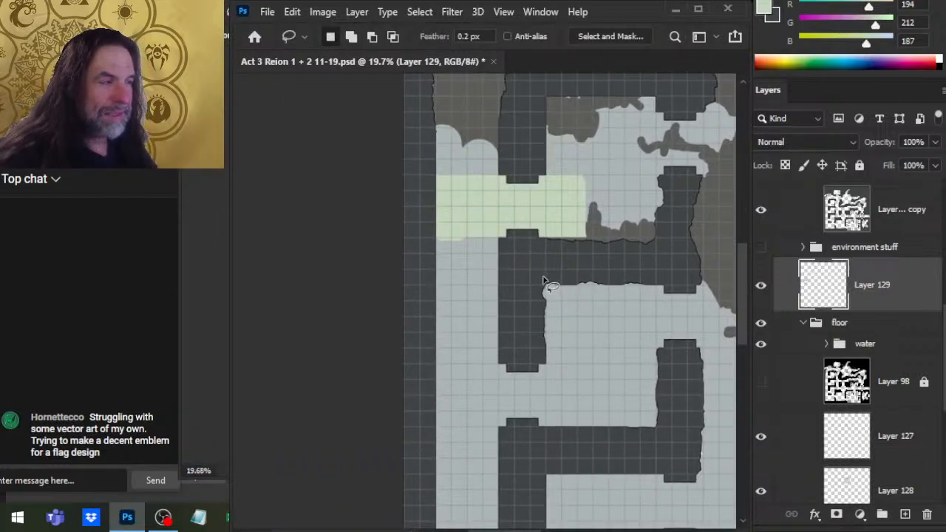
mouse_move(613, 165)
left_mouse_down()
mouse_move(545, 338)
mouse_move(659, 249)
left_mouse_up()
key("ctrl+j")
key("v")
mouse_move(559, 296)
left_mouse_down()
mouse_move(613, 230)
mouse_move(594, 311)
mouse_move(607, 259)
mouse_move(566, 340)
mouse_move(538, 313)
left_mouse_up()
key("ctrl+j")
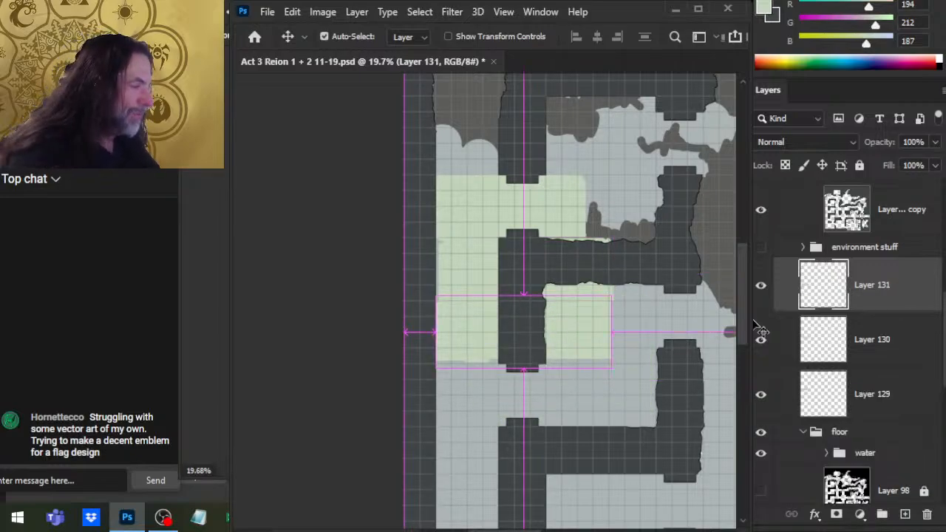
key("Delete")
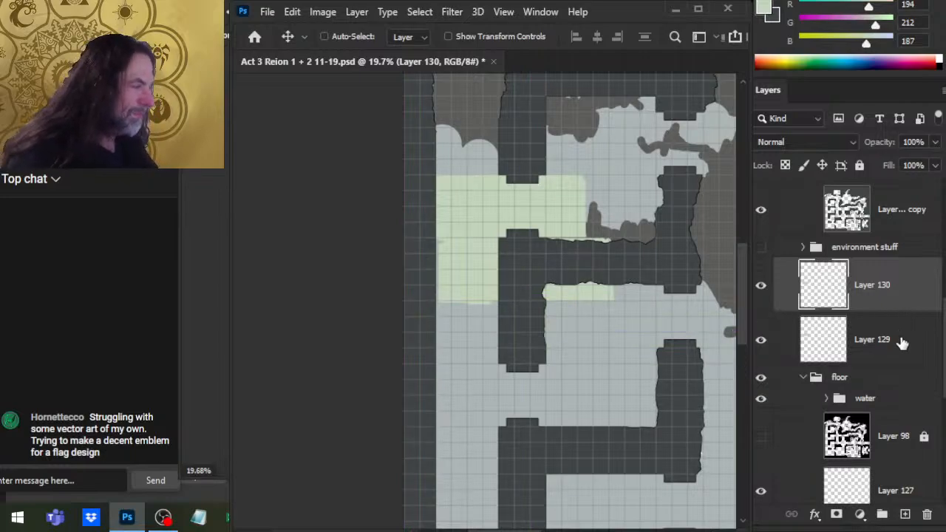
key("Delete")
Rotate the green rectangle 90 degrees to stand vertically and fit it between the walls of the west corridor
key("l")
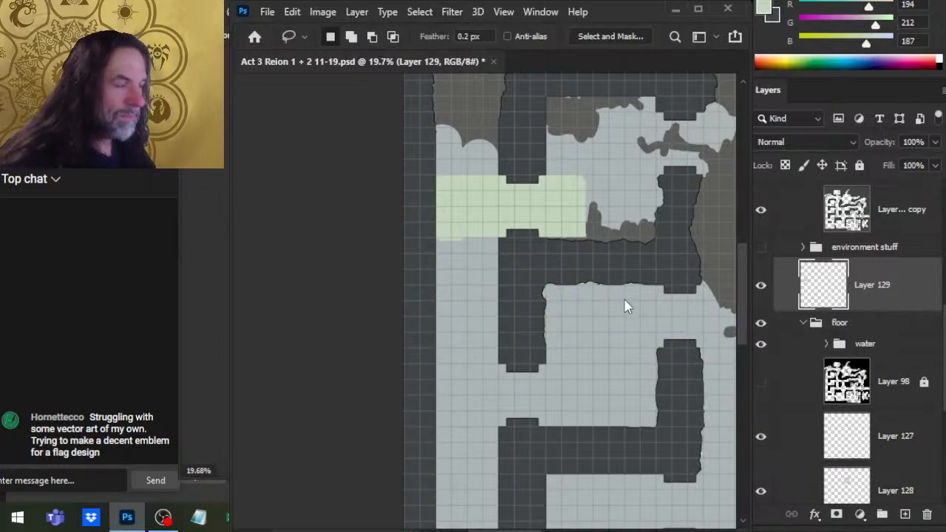
key("ctrl+t")
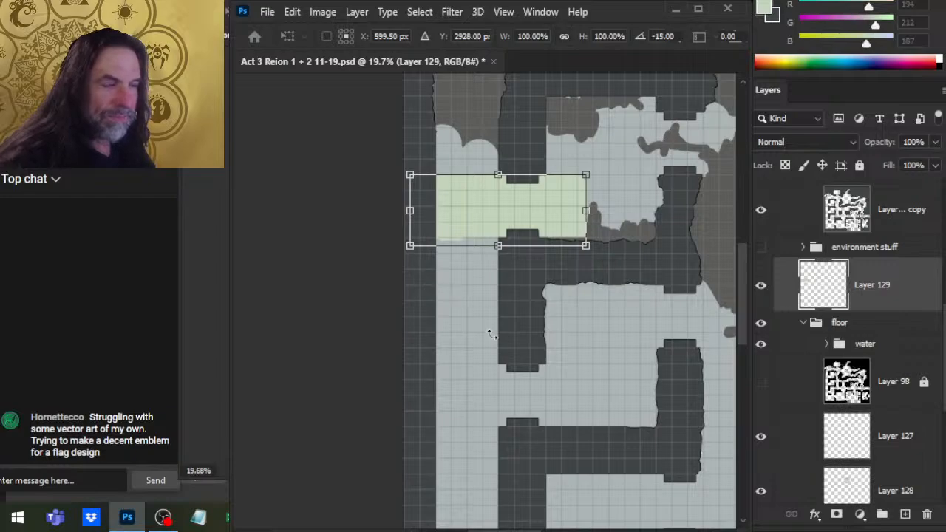
left_click_drag(447, 301, 671, 313)
key("Return")
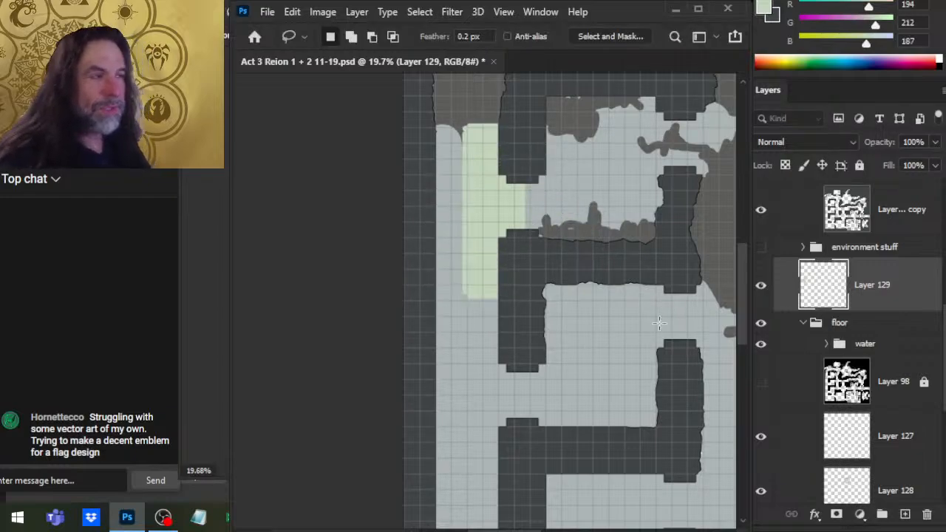
key("v")
mouse_move(644, 277)
left_mouse_down()
mouse_move(580, 277)
mouse_move(629, 281)
mouse_move(617, 281)
left_mouse_up()
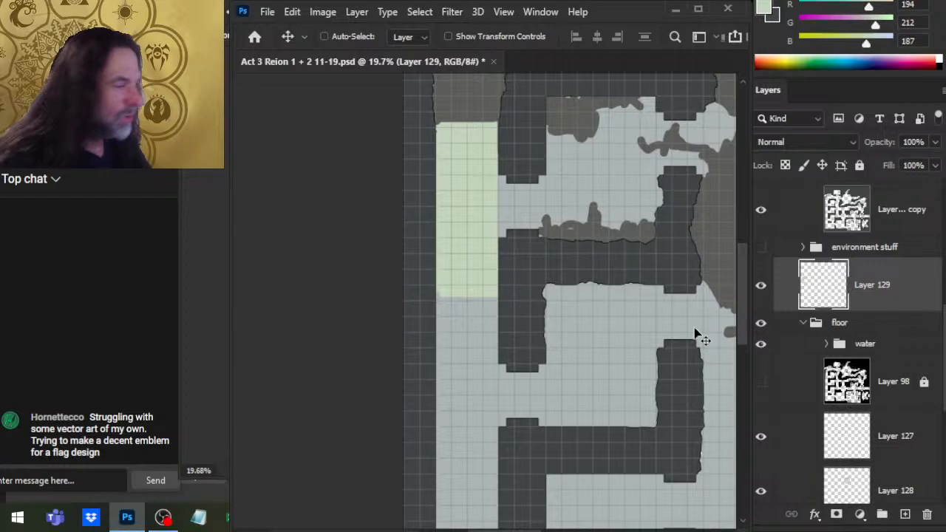
Toggle the visibility of the wall copy layer and the floor group to check the green rectangle against the map
left_click(762, 212)
left_click(761, 211)
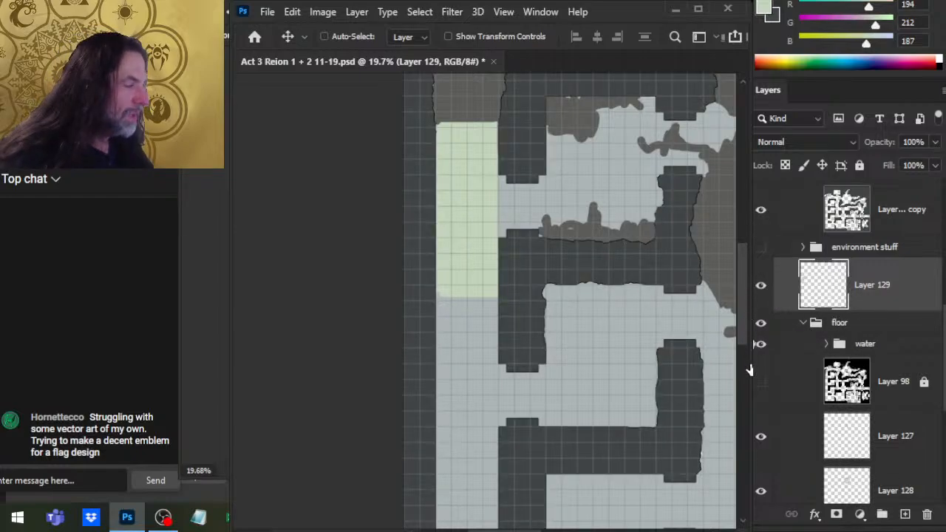
left_click(760, 325)
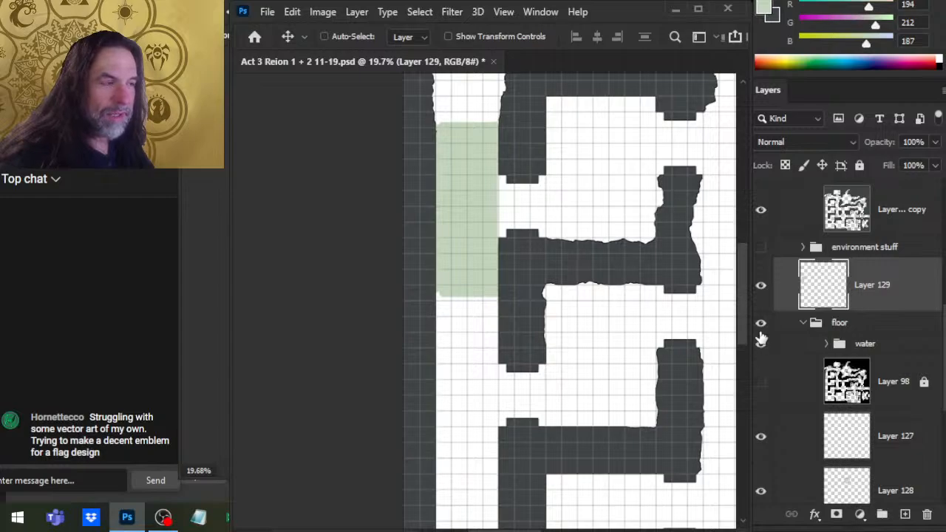
left_click(761, 323)
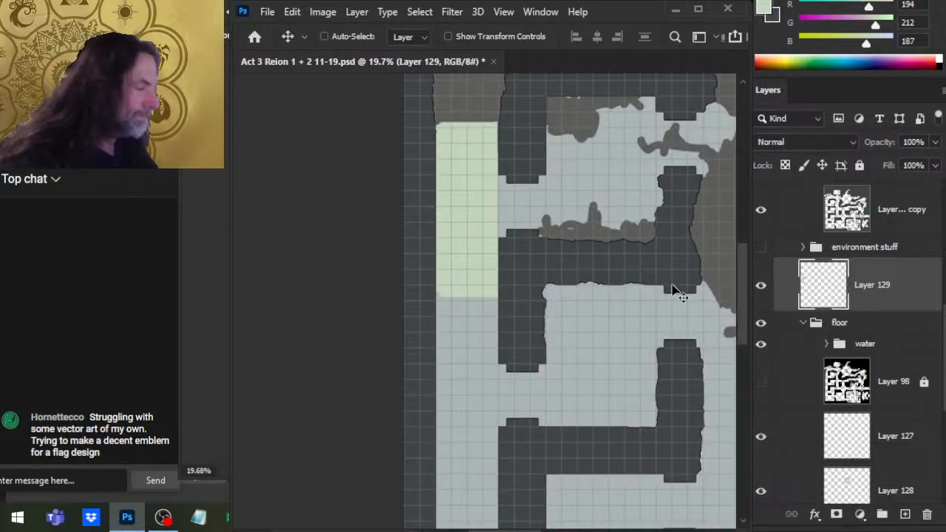
Move the vertical green rectangle about four and a half grid squares south along the west corridor
left_click_drag(522, 237, 532, 313)
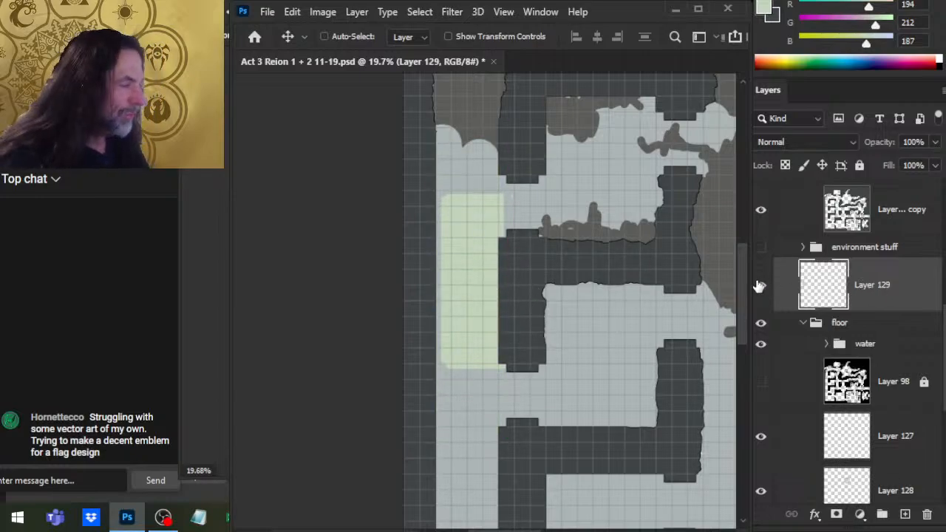
key("ctrl+v")
key("ctrl+z")
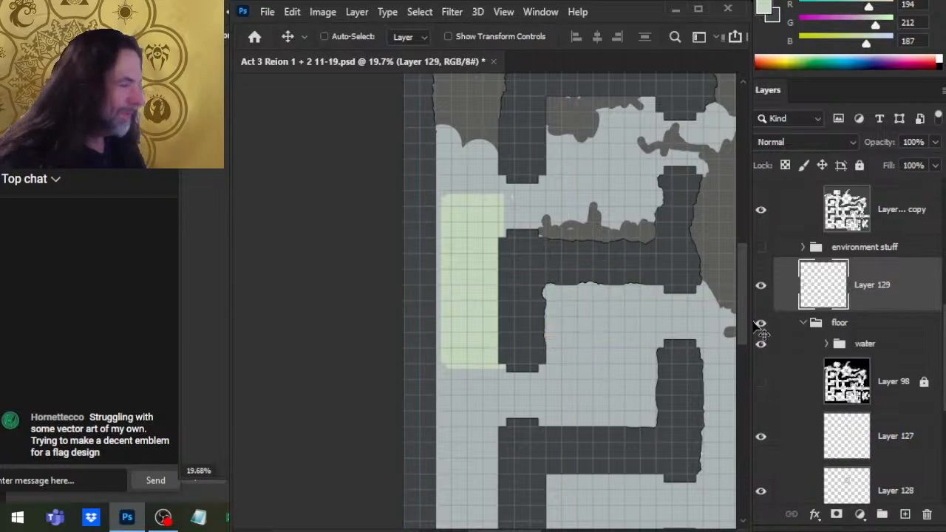
Lasso the green rectangle, copy it to a new layer and place the copy directly north of it in the west corridor
key("l")
mouse_move(558, 428)
left_mouse_down()
mouse_move(599, 187)
mouse_move(509, 363)
left_mouse_up()
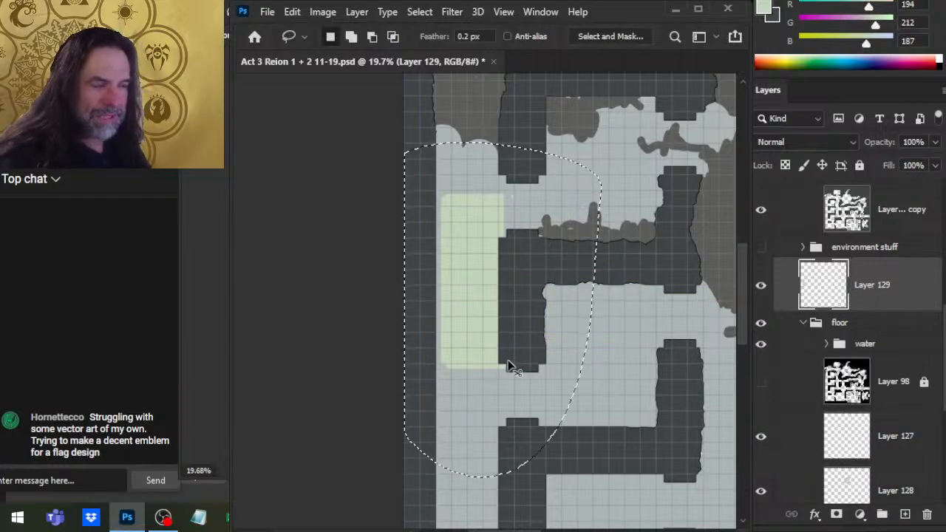
key("ctrl+j")
key("v")
mouse_move(566, 440)
left_mouse_down()
mouse_move(562, 196)
mouse_move(527, 235)
mouse_move(544, 225)
mouse_move(525, 409)
mouse_move(533, 417)
left_mouse_up()
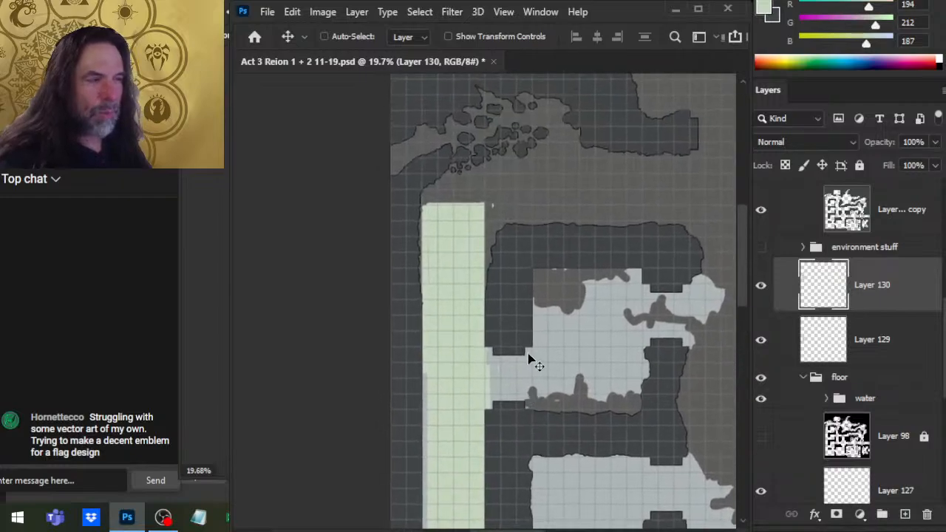
Add a third copy of the green rectangle on its own layer and place it at the strip's south end in the west corridor
key("ctrl+v")
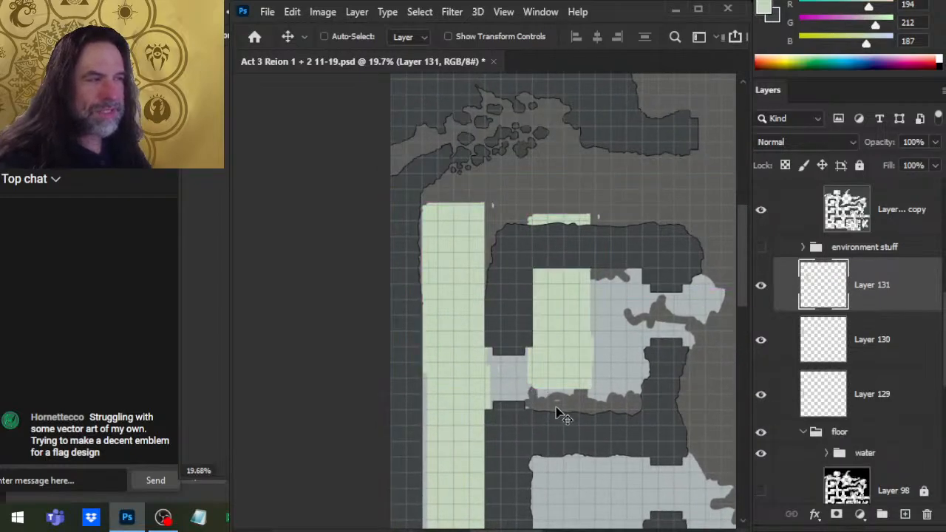
left_click_drag(594, 332, 505, 194)
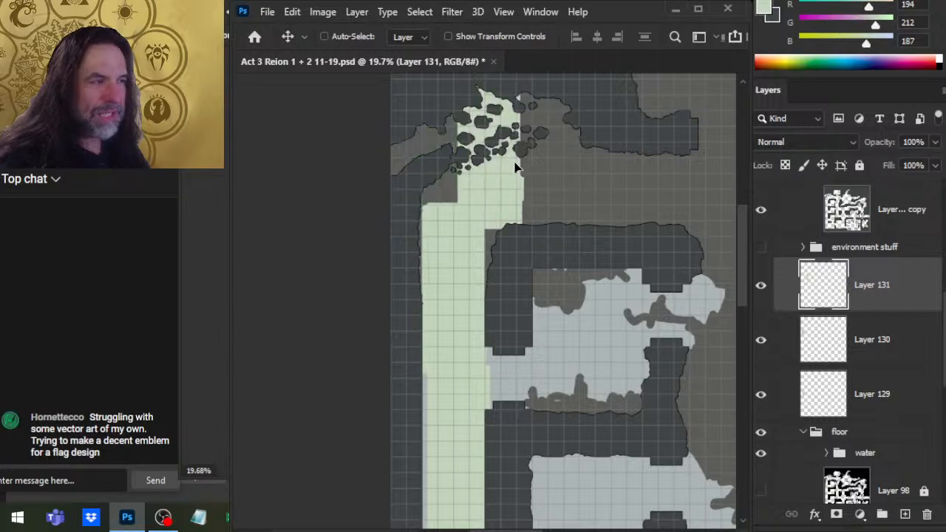
left_click_drag(567, 390, 584, 148)
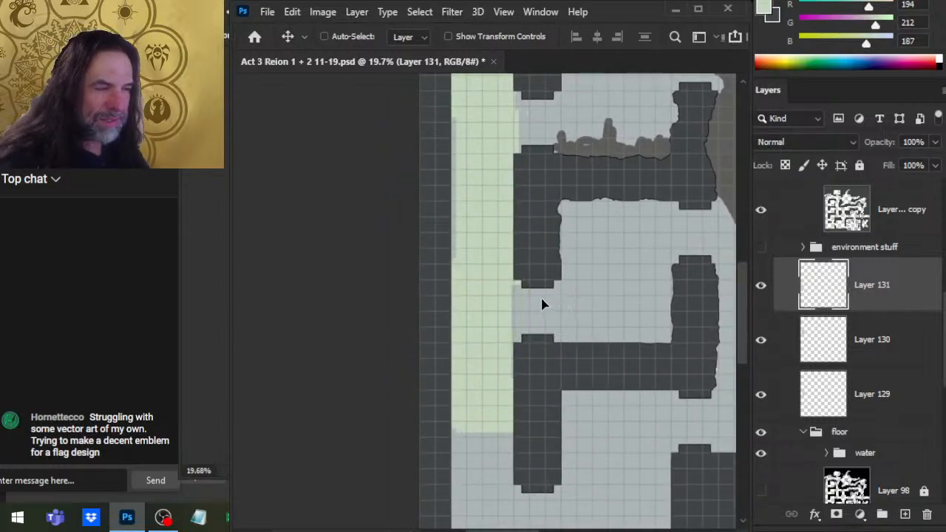
left_click_drag(551, 385, 577, 263)
mouse_move(586, 295)
left_mouse_down()
mouse_move(580, 317)
mouse_move(587, 302)
left_mouse_up()
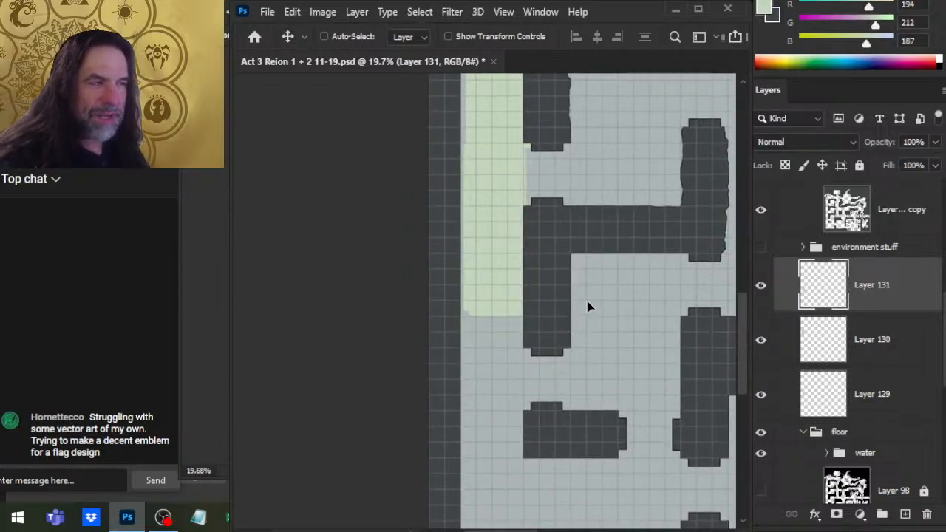
Add two more copies of the green rectangle on new layers, extending the west corridor's strip down to the map's south wall
key("ctrl+v")
left_click_drag(614, 269, 534, 347)
scroll(533, 348, "down", 3)
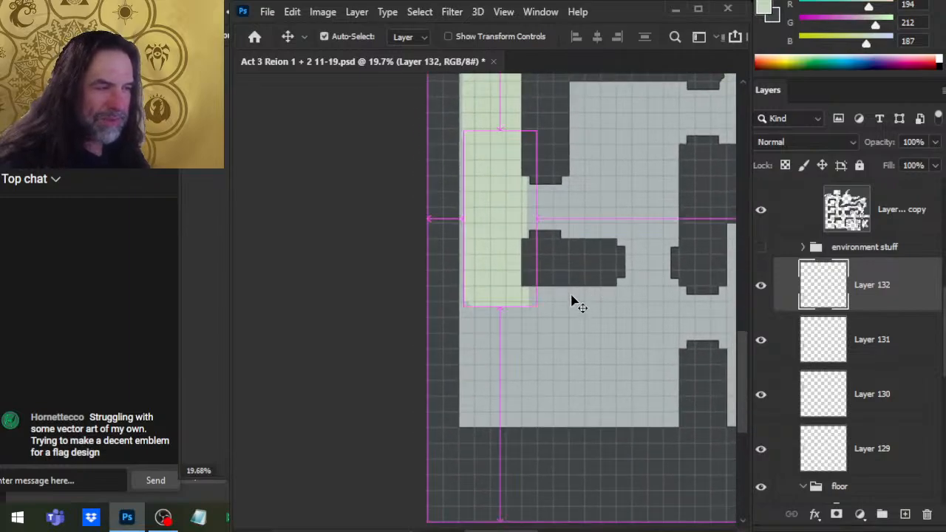
key("ctrl+v")
left_click_drag(601, 224, 524, 300)
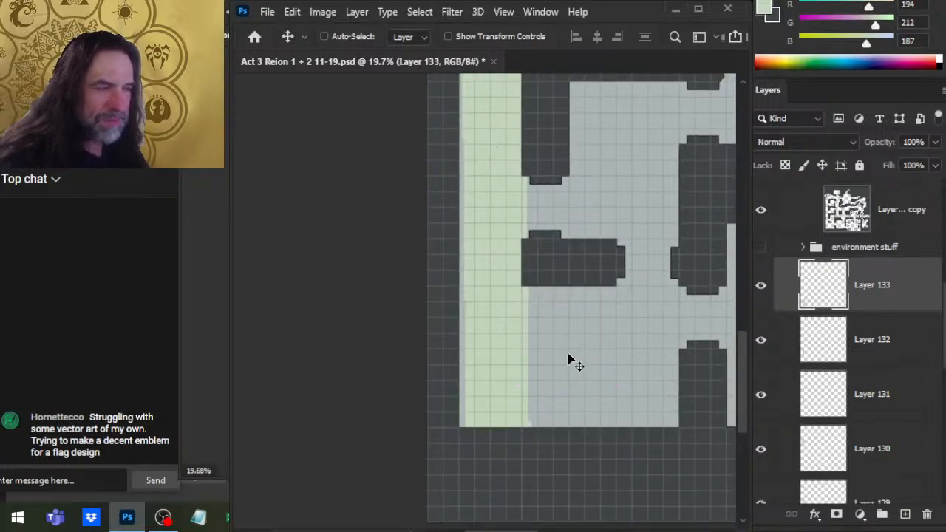
Fill the southwest room with three more green rectangle copies, placed side by side on new layers up to its east wall
key("ctrl+v")
left_click_drag(579, 384, 557, 427)
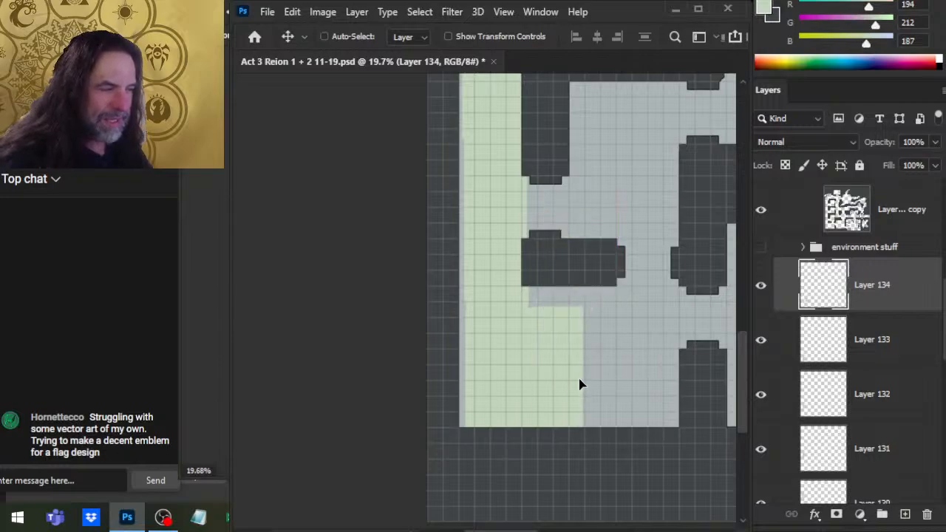
key("ctrl+v")
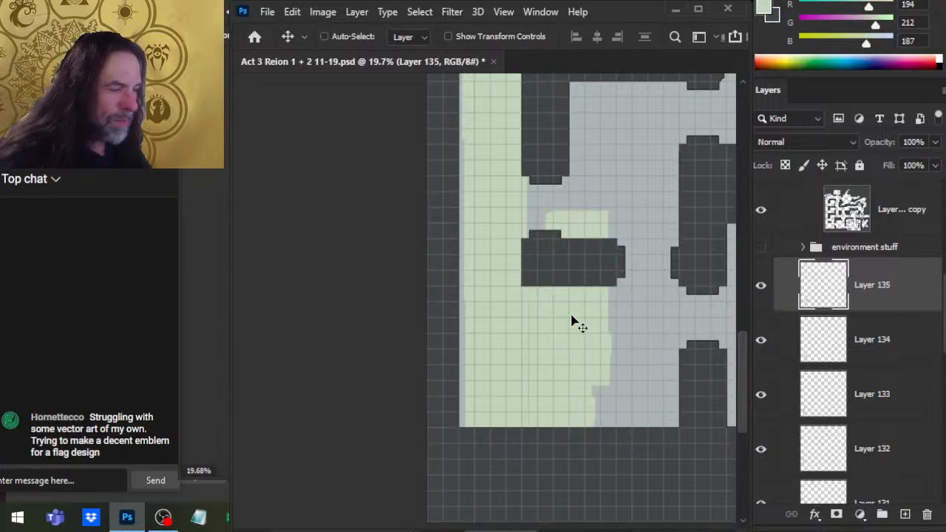
left_click_drag(566, 304, 613, 345)
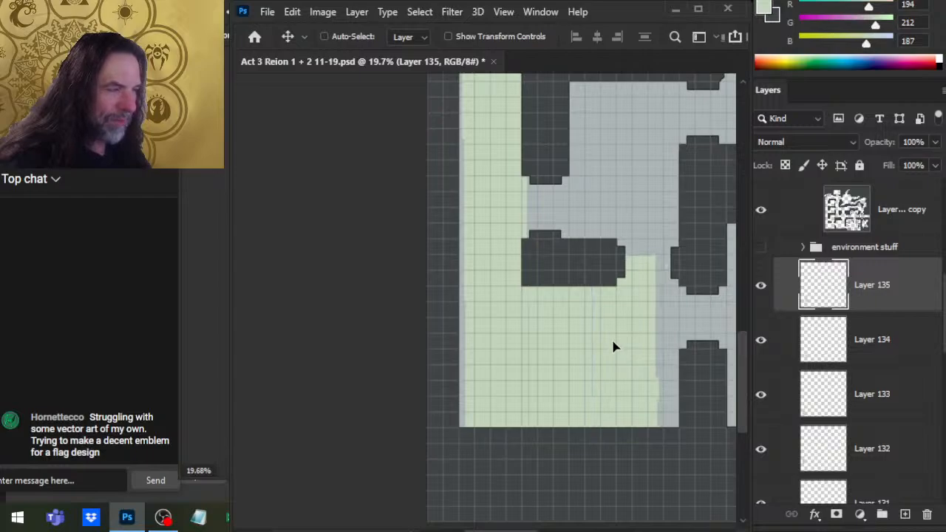
left_click_drag(559, 417, 460, 376)
key("ctrl+v")
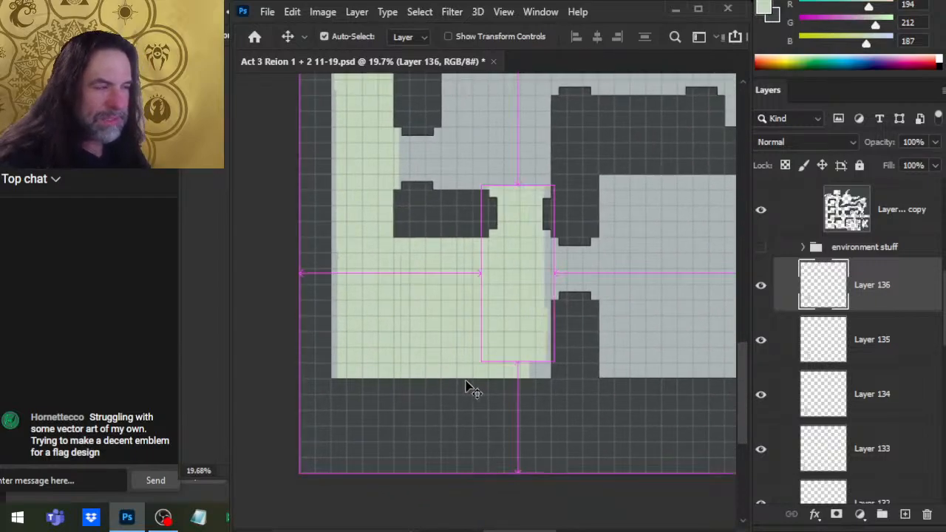
left_click_drag(549, 300, 594, 340)
Place another green rectangle copy just beyond the southwest room's east doorway and shift it about one and a half grid squares west
key("ctrl+v")
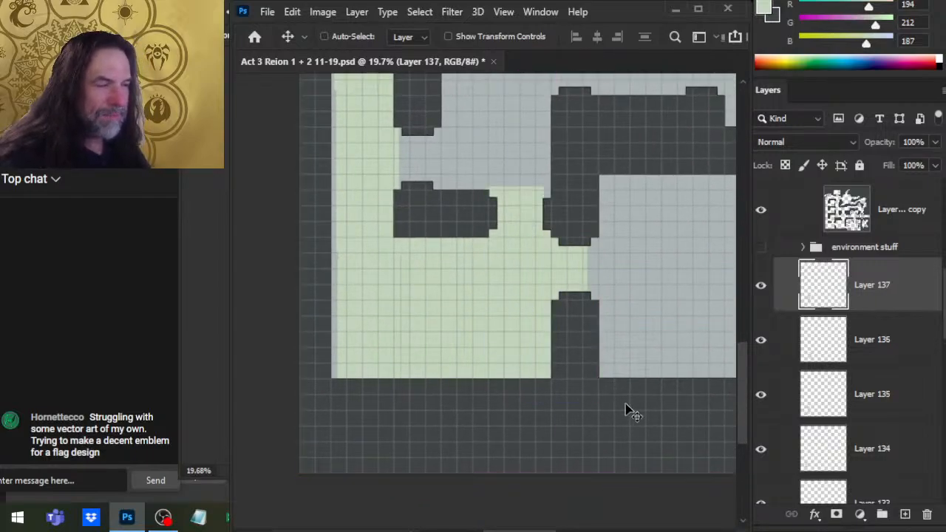
left_click_drag(485, 271, 566, 348)
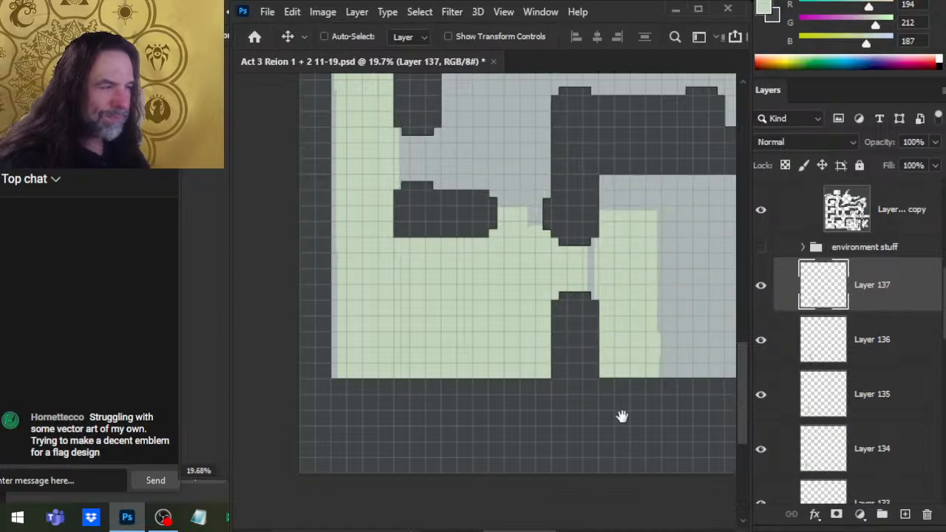
left_click_drag(623, 417, 553, 400)
left_click_drag(607, 383, 589, 381)
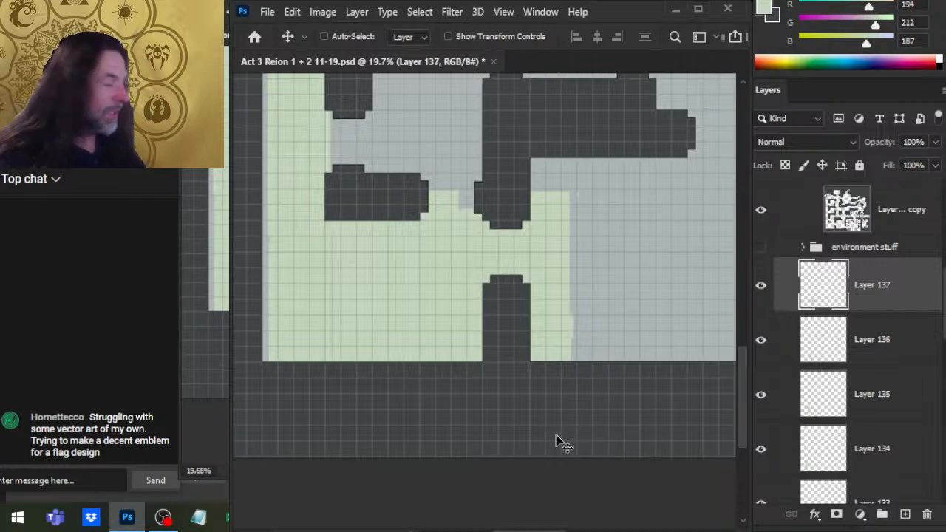
Try the newest green rectangle copy beside the central crossing, then in the rooms just east of the west corridor
key("z")
left_click_drag(600, 348, 520, 363)
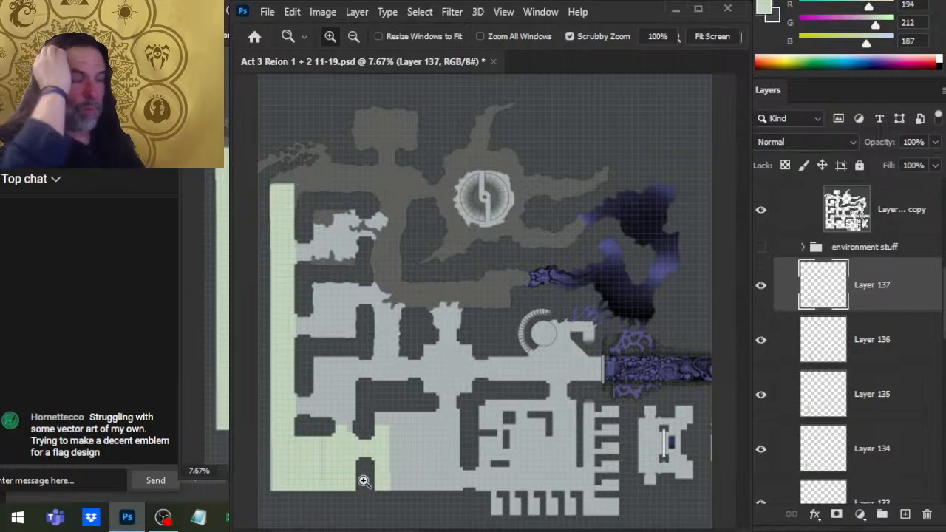
key("v")
left_click_drag(420, 467, 538, 413)
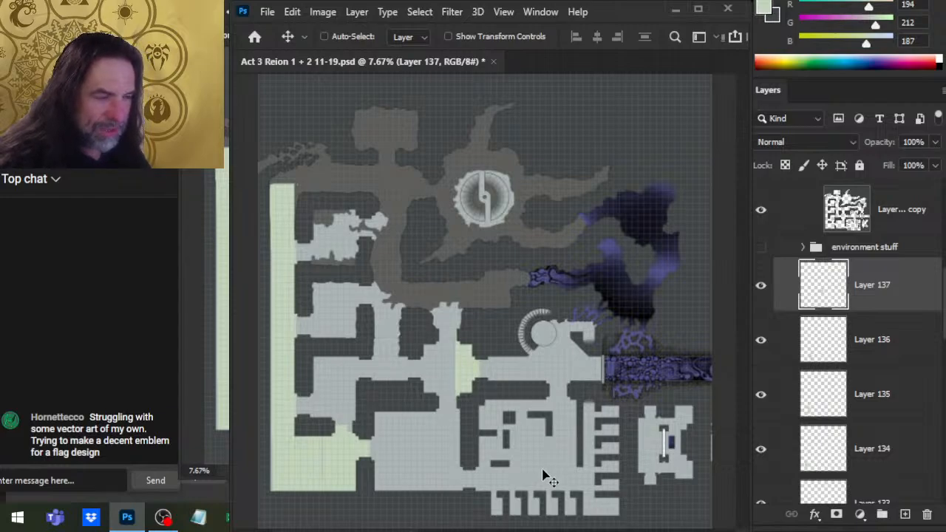
mouse_move(514, 387)
left_mouse_down()
mouse_move(490, 386)
mouse_move(512, 388)
left_mouse_up()
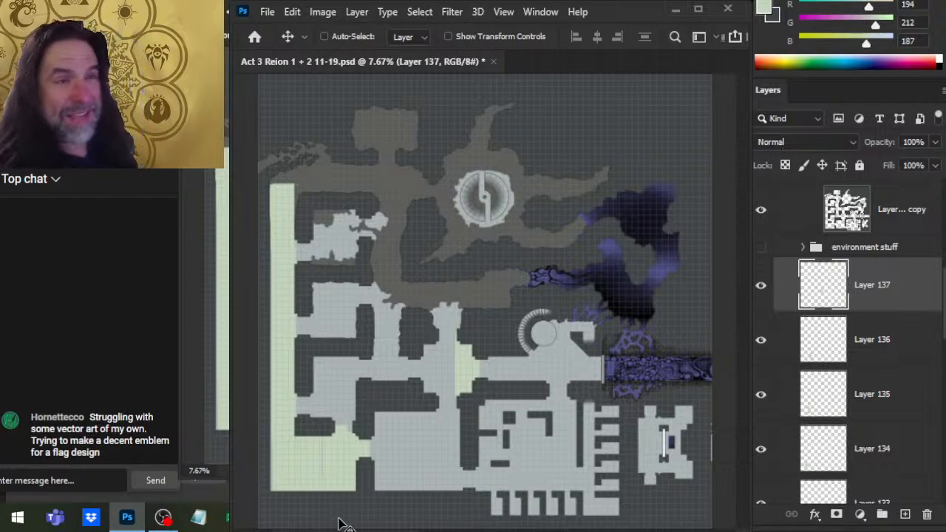
left_click_drag(477, 435, 412, 412)
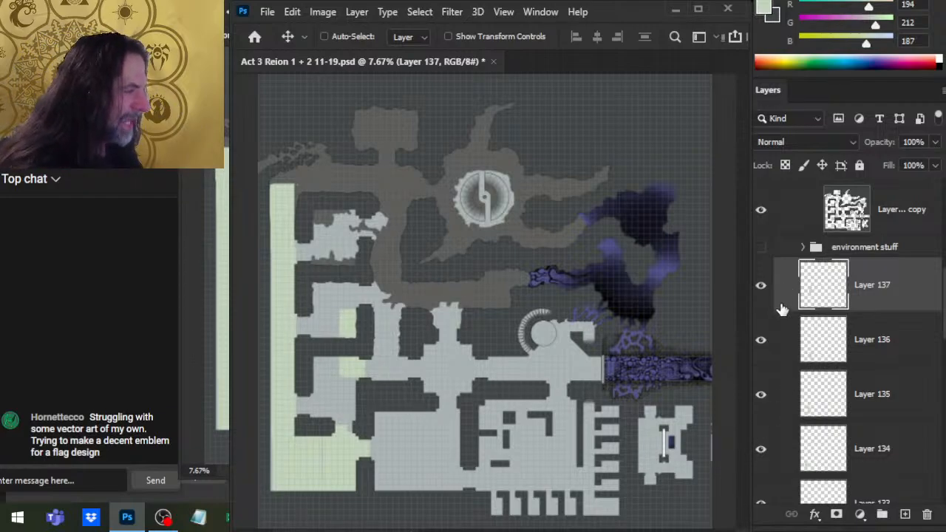
Delete the eight rectangle copy layers, Layer 137 down to Layer 130, keeping only Layer 129
key("Delete")
key("Delete")
key("Delete")
key("Delete")
key("Delete")
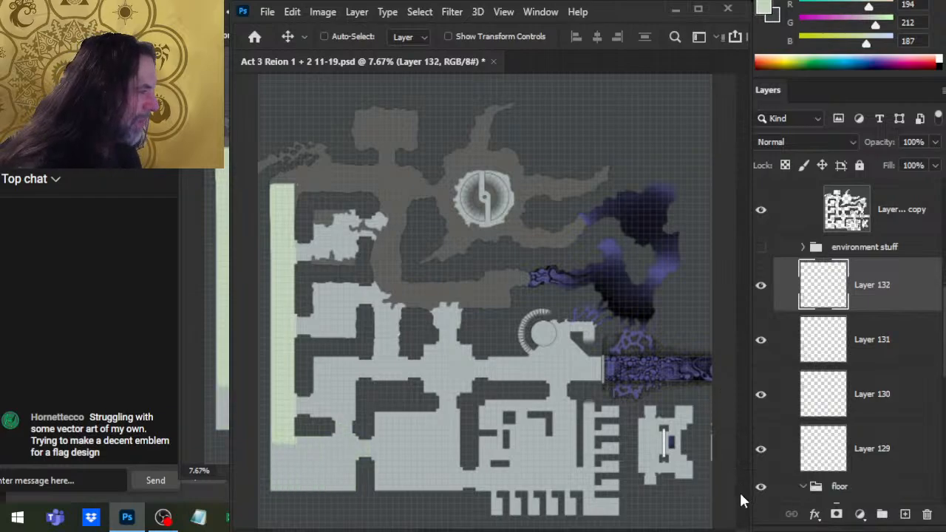
key("Delete")
key("Delete")
key("Delete")
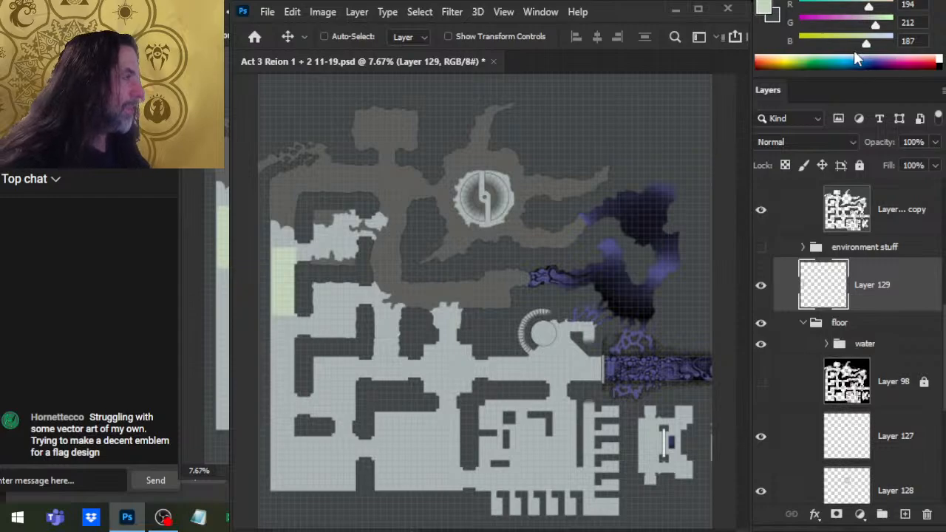
Fill Layer 129's rectangle with dark green (RGB 68, 116, 61) and set the layer's opacity to 50%
left_click_drag(871, 6, 841, 29)
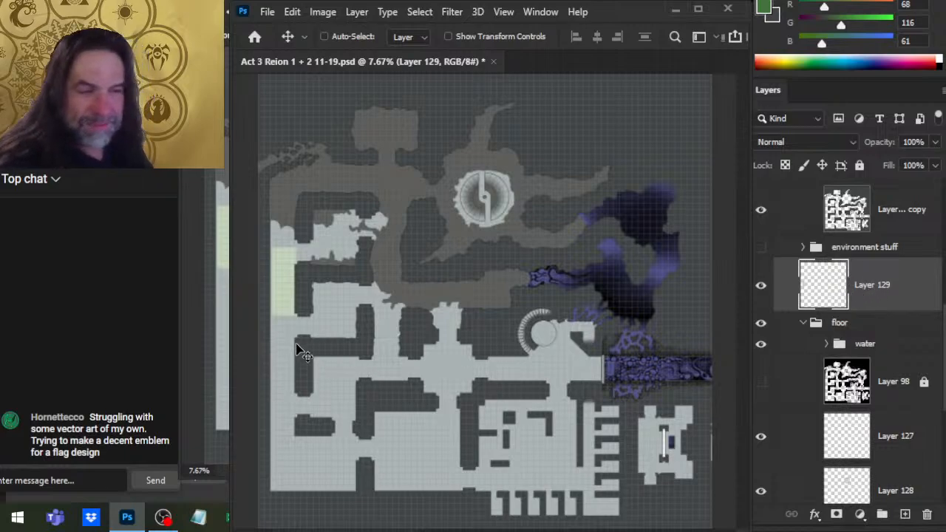
key("g")
left_click(282, 290)
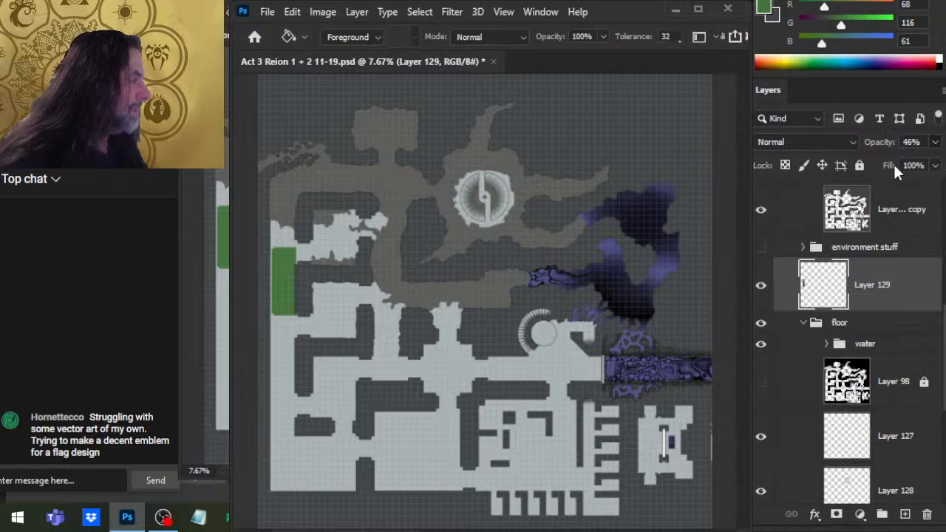
mouse_move(894, 165)
left_mouse_down()
mouse_move(880, 164)
mouse_move(880, 174)
left_mouse_up()
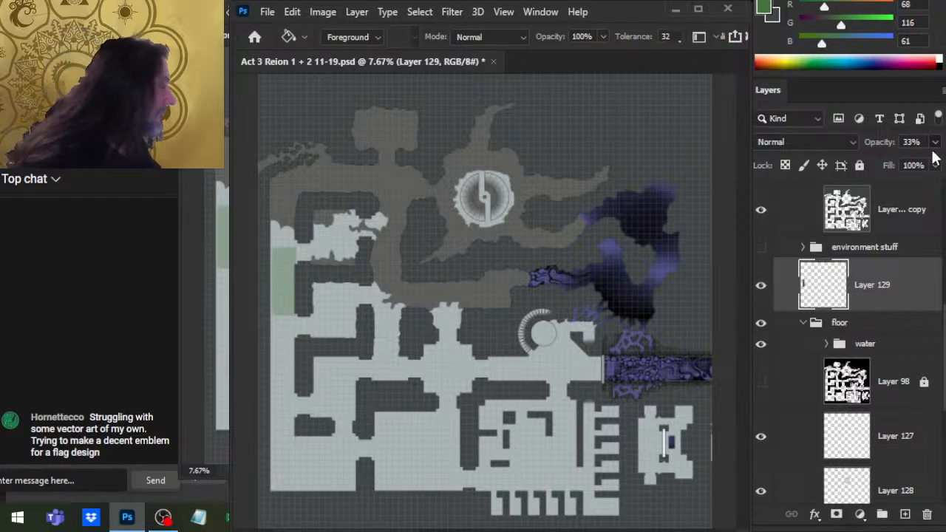
left_click_drag(878, 158, 893, 168)
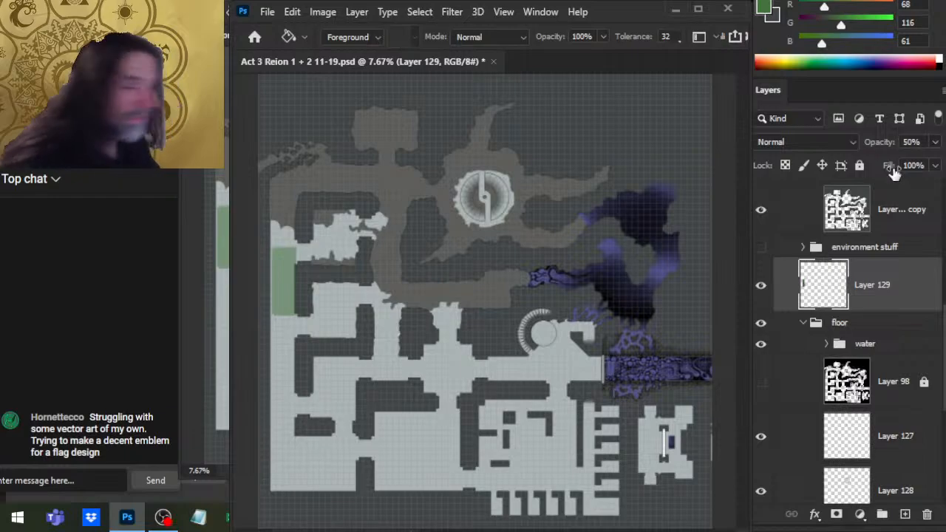
Sample the half-transparent green rectangle's blended colour over the pale floor in the west corridor
key("z")
left_click_drag(247, 289, 392, 281)
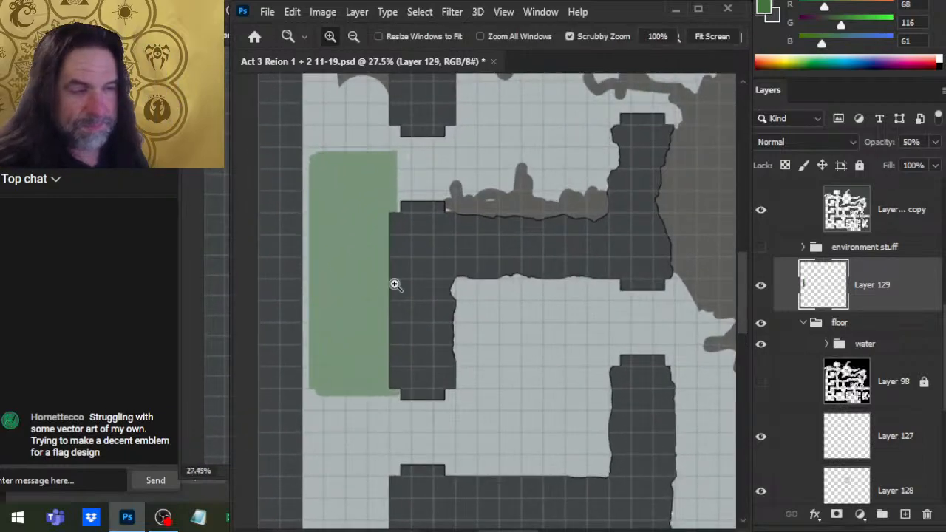
key("x")
key("b")
left_click(355, 243, "alt")
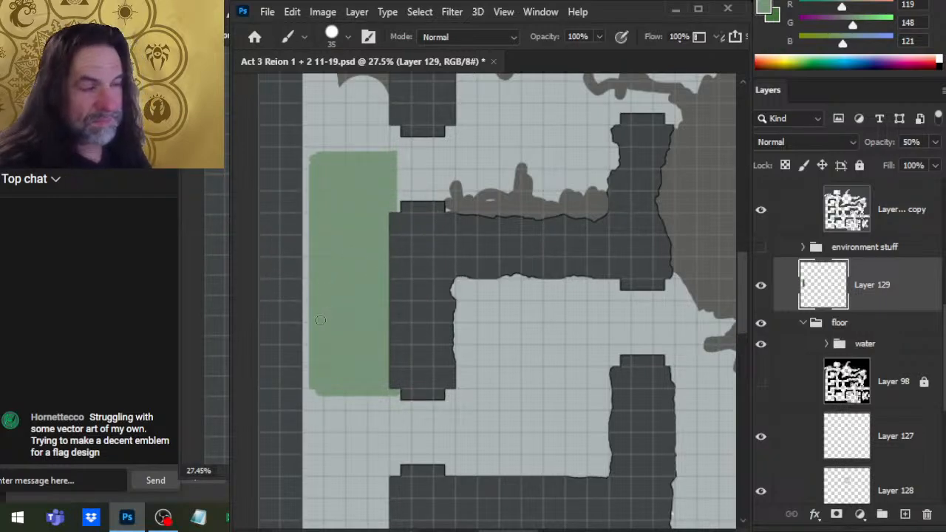
Shift the green rectangle slightly northwest so its sides align with the west corridor's walls
key("z")
mouse_move(421, 327)
left_mouse_down()
mouse_move(406, 317)
mouse_move(548, 316)
left_mouse_up()
left_click_drag(624, 315, 527, 339)
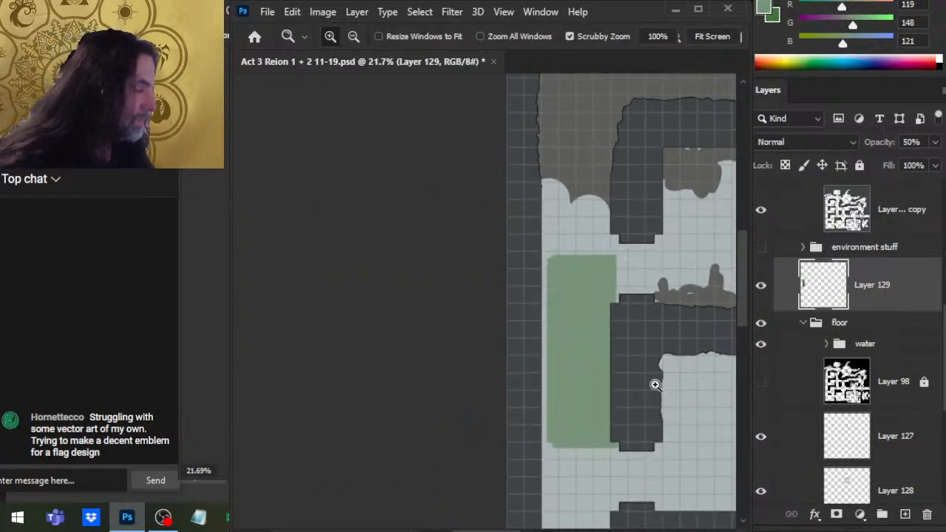
key("v")
left_click_drag(649, 392, 642, 389)
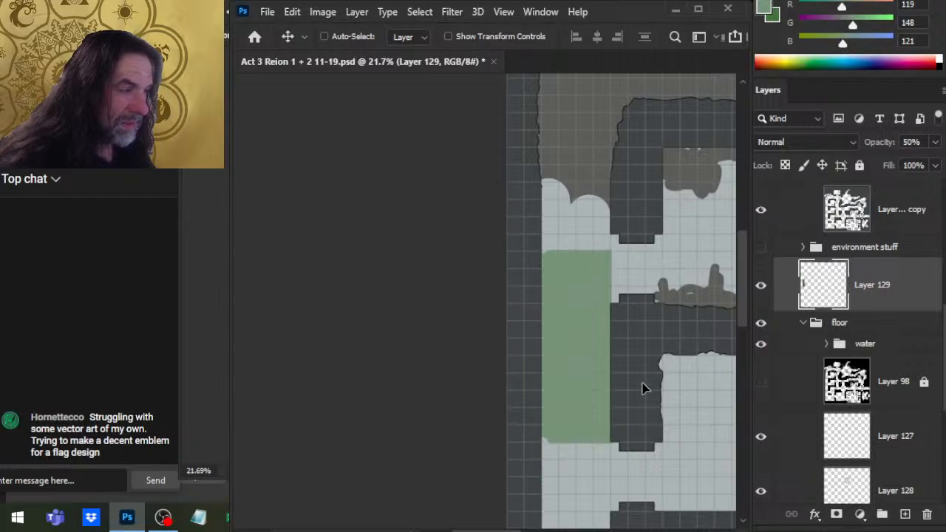
Move the green rectangle east into the next north-south corridor, straddling the brown ground and the pale floor
key("z")
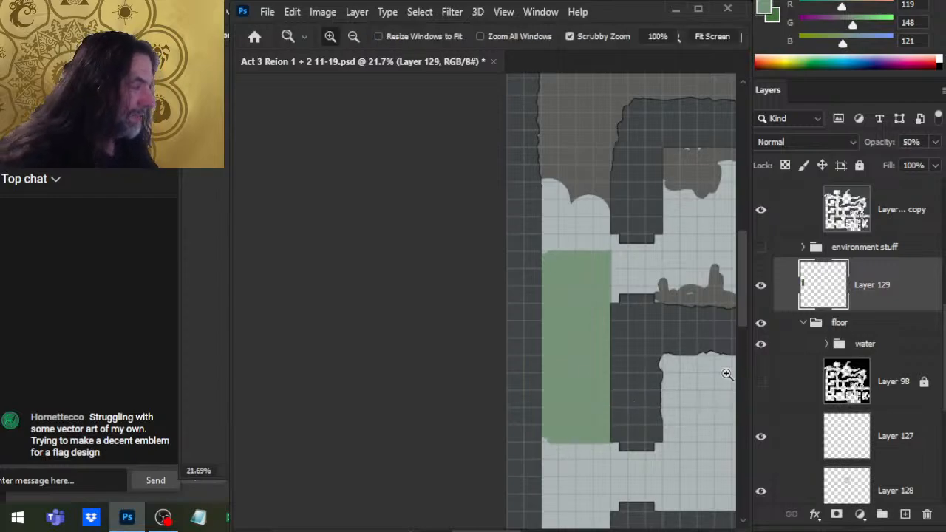
key("ctrl+0")
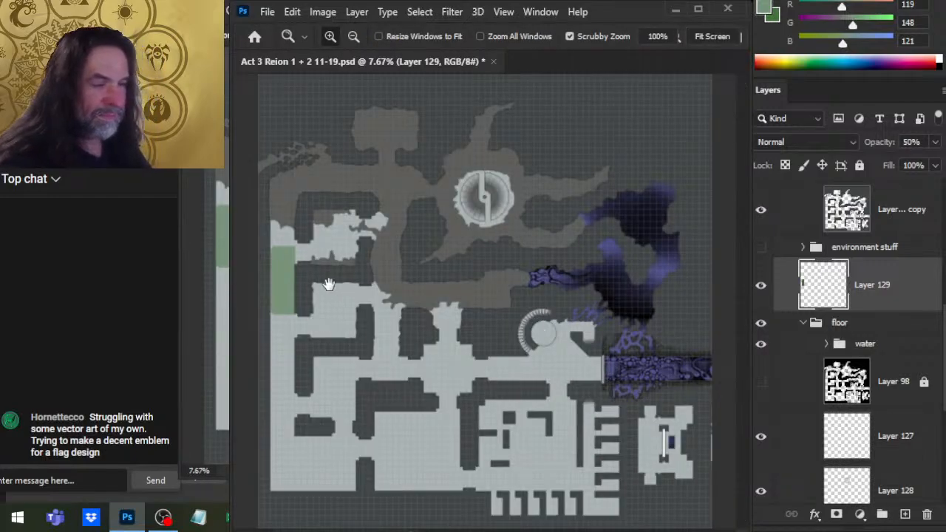
scroll(338, 313, "up", 5)
left_click_drag(397, 301, 502, 261)
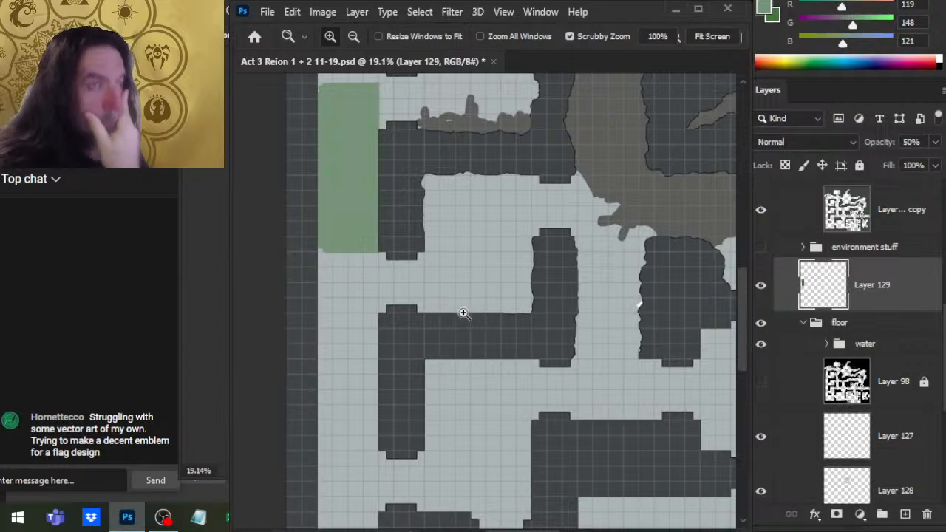
key("v")
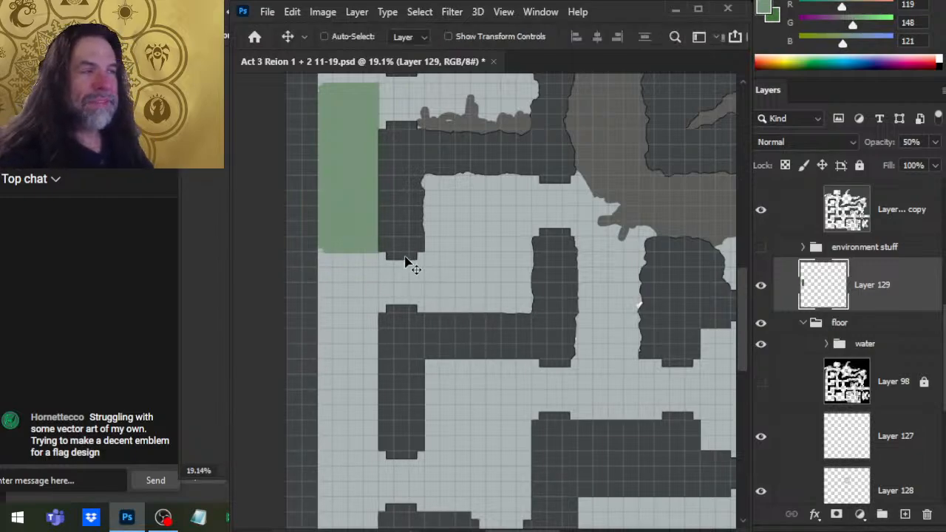
left_click_drag(407, 261, 657, 262)
left_click_drag(634, 296, 507, 395)
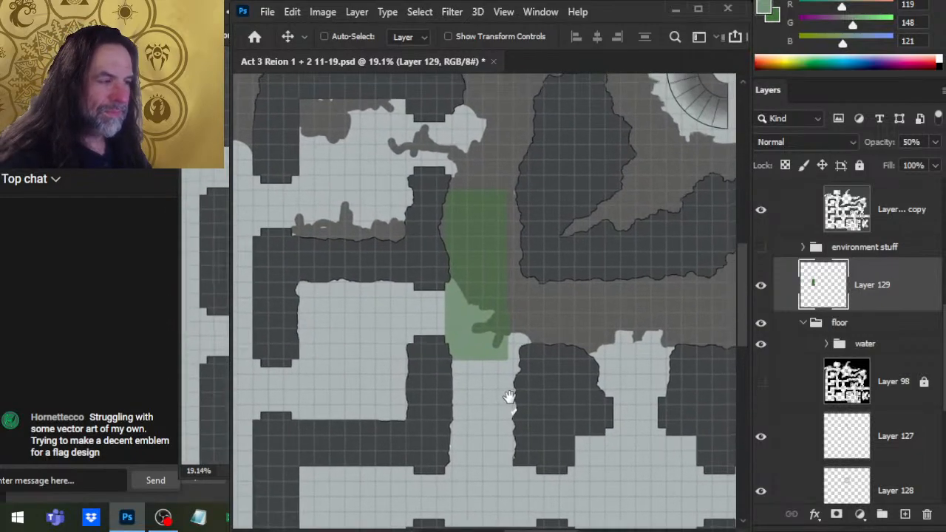
Sample the bare brown ground and the green overlay on it to compare their colours
key("z")
mouse_move(484, 277)
left_mouse_down()
mouse_move(545, 283)
mouse_move(491, 285)
left_mouse_up()
key("b")
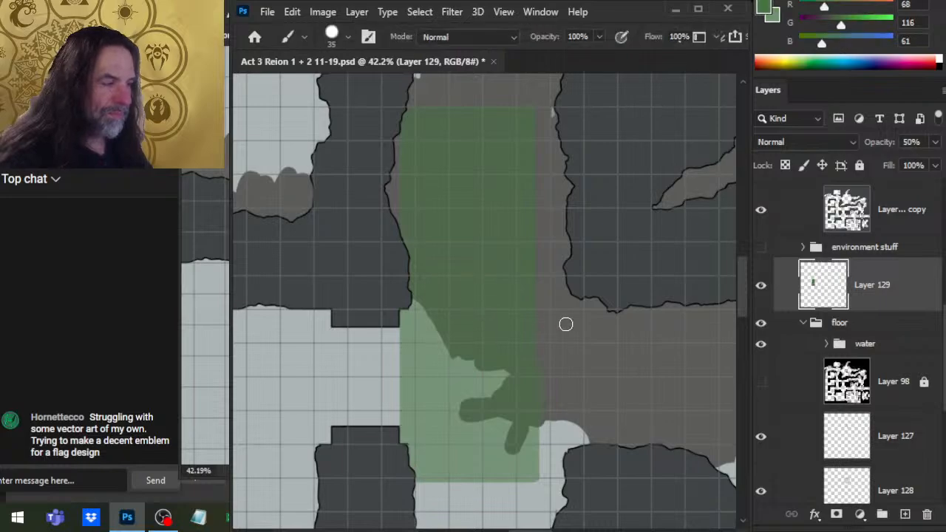
left_click(600, 326, "alt")
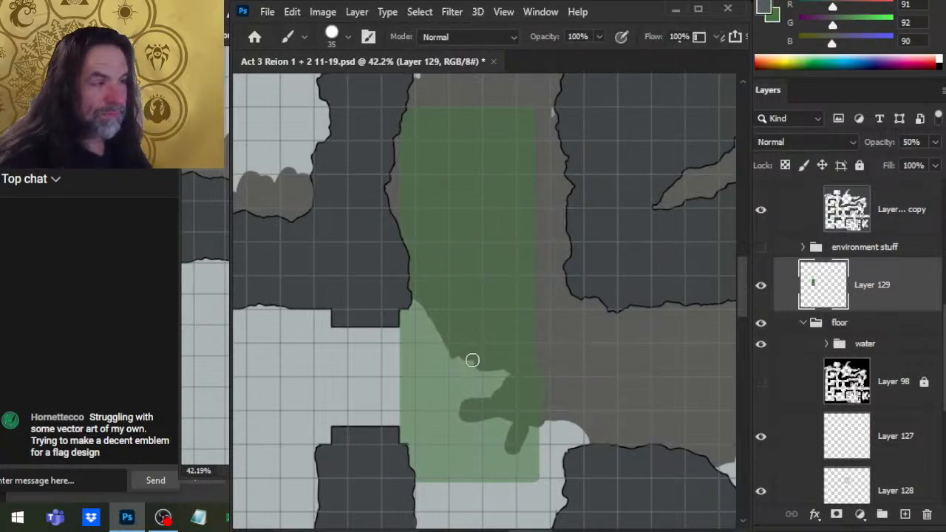
left_click(477, 259, "alt")
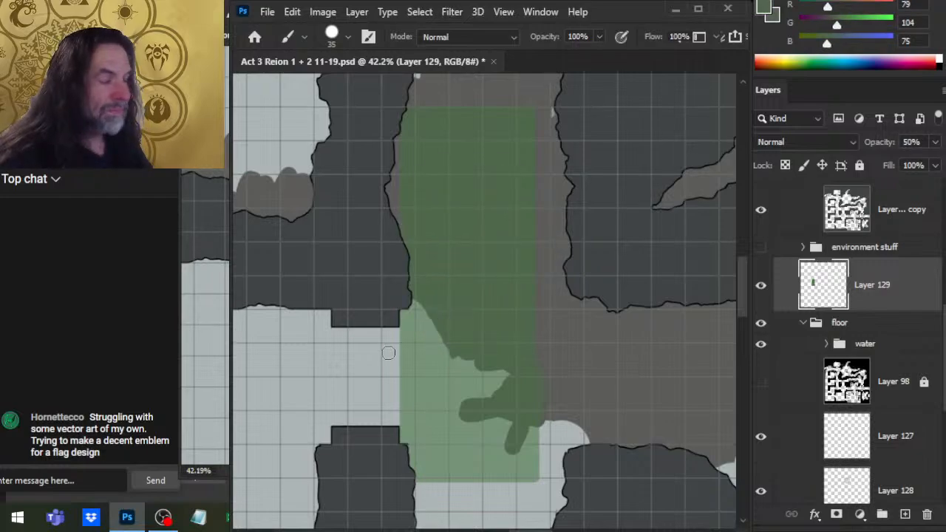
Set the opacity of the green rectangle's layer to 75%
key("z")
scroll(458, 317, "down", 3)
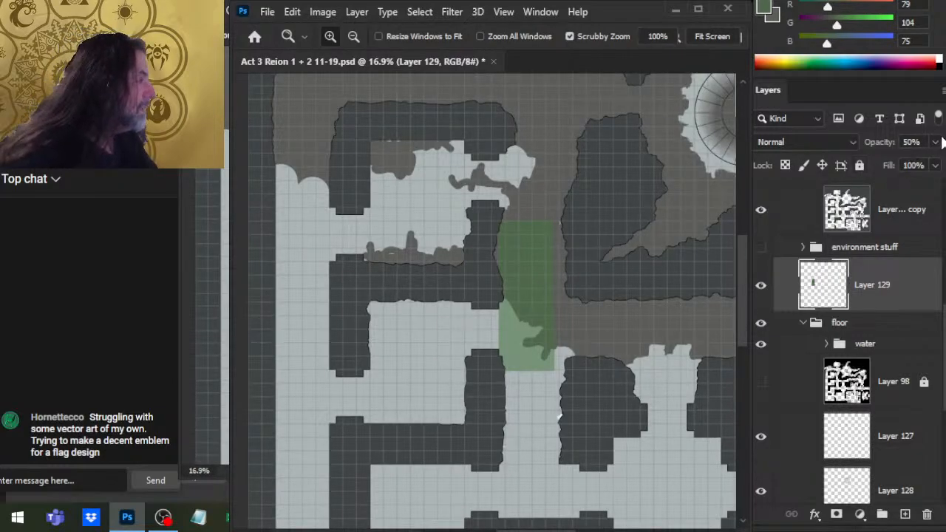
key("7")
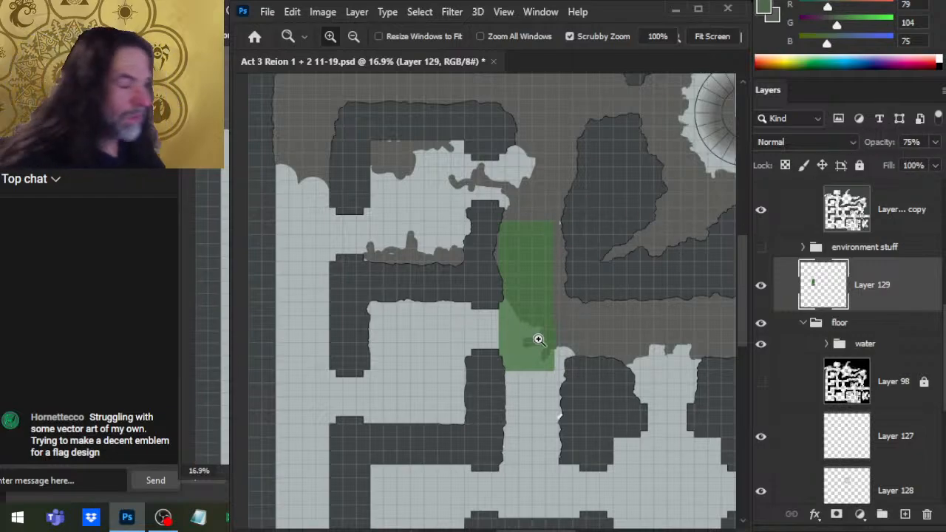
Sample the brown ground and the 75% green overlay near the pale floor's edge to compare their colours
left_click_drag(554, 309, 613, 349)
key("b")
left_click(626, 314, "alt")
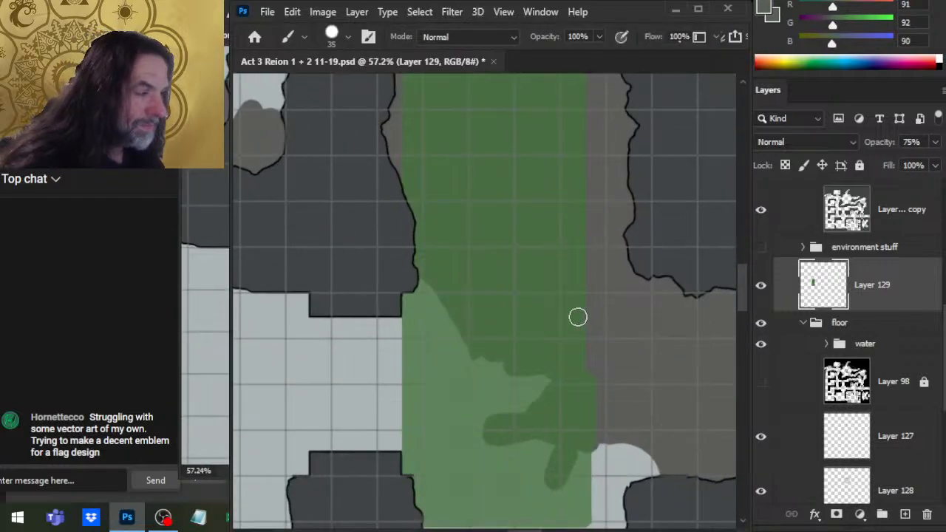
left_click(532, 316, "alt")
left_click(523, 359, "alt")
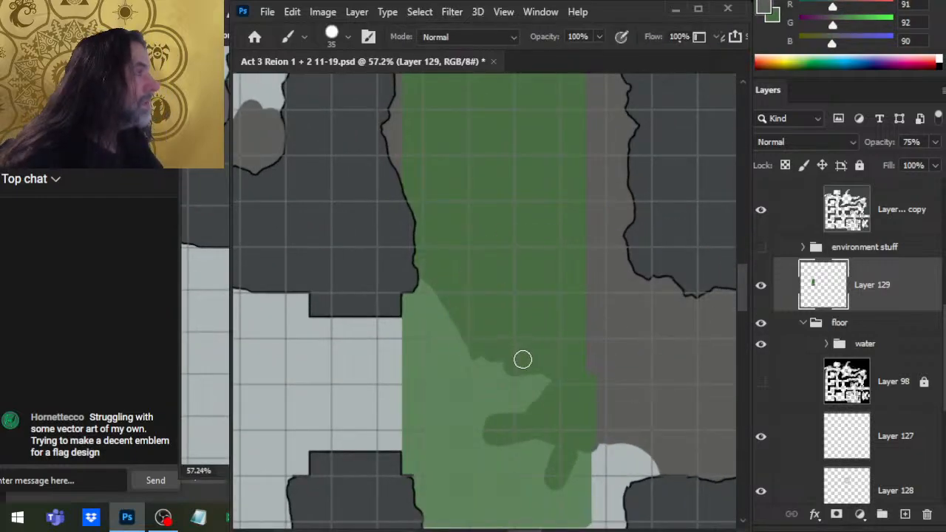
Move the green rectangle east to the mouth of the purple cave passage, spanning the two brown tunnels
left_click(543, 420, "alt")
key("z")
left_click_drag(624, 380, 539, 400)
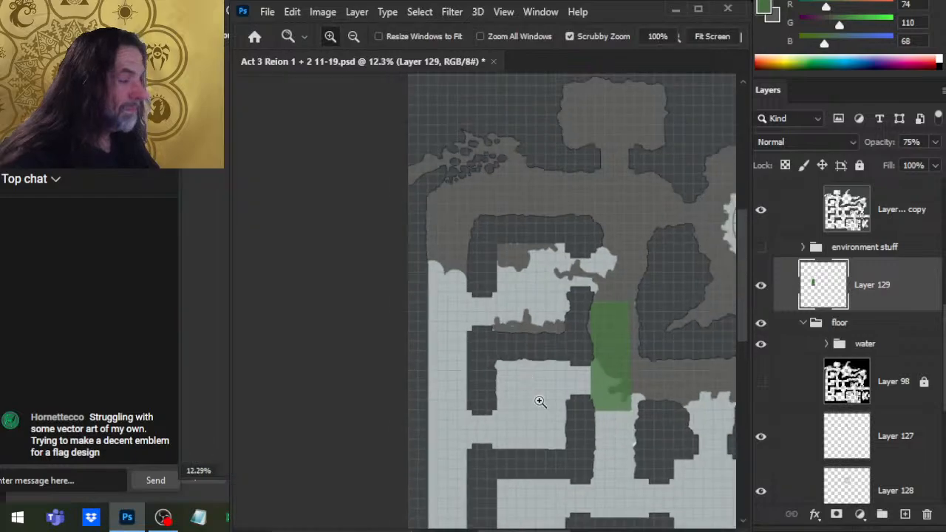
left_click_drag(625, 450, 495, 414)
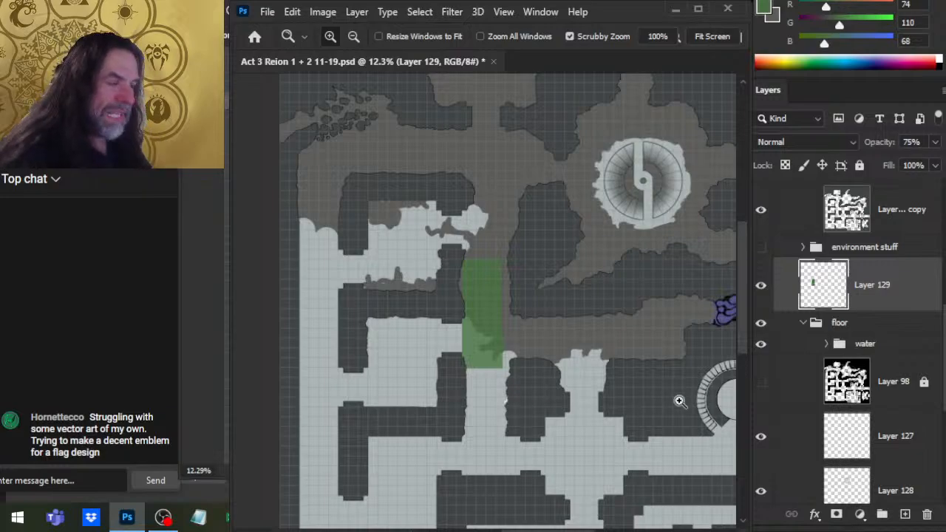
left_click_drag(680, 397, 517, 342)
key("v")
left_click_drag(360, 336, 509, 319)
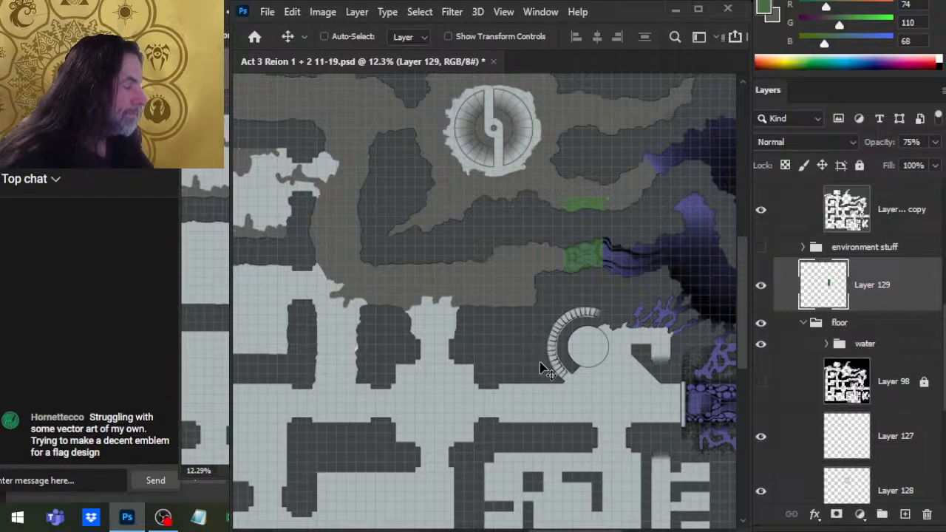
Fill the green rectangle's outline on a new layer with light green, RGB 142, 187, 146, and deselect it
key("x")
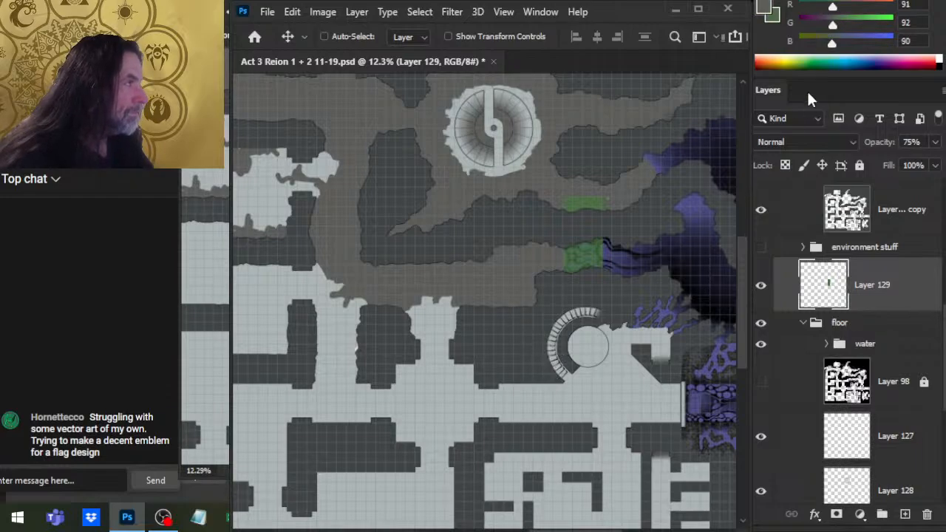
left_click_drag(834, 24, 850, 45)
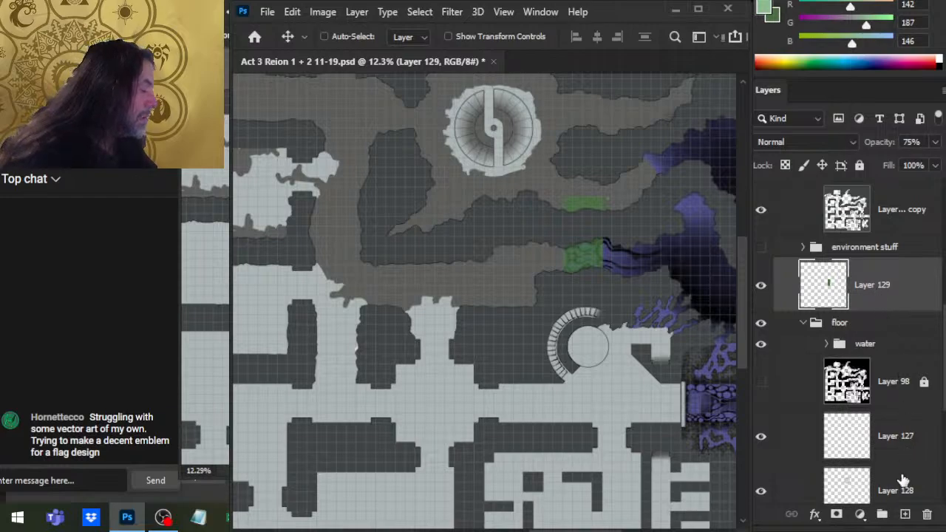
left_click(905, 513)
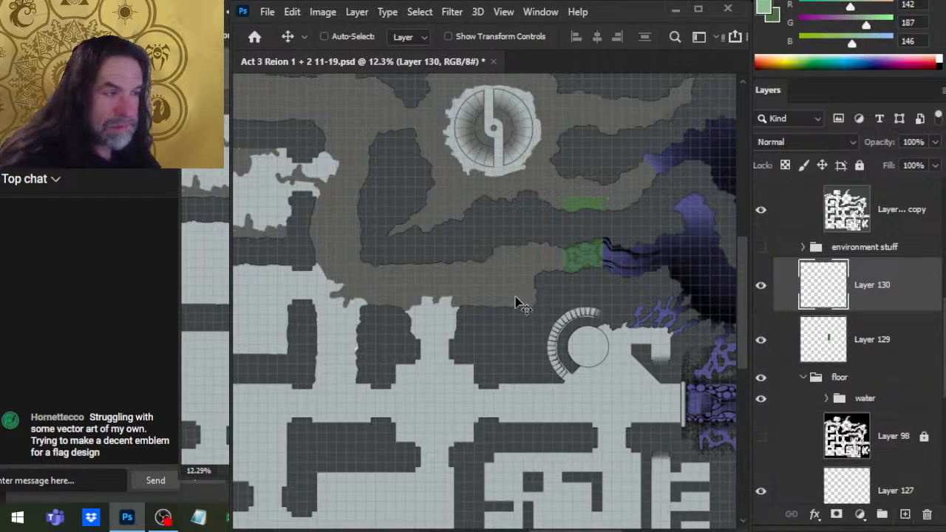
key("ctrl")
left_click(834, 352, "ctrl")
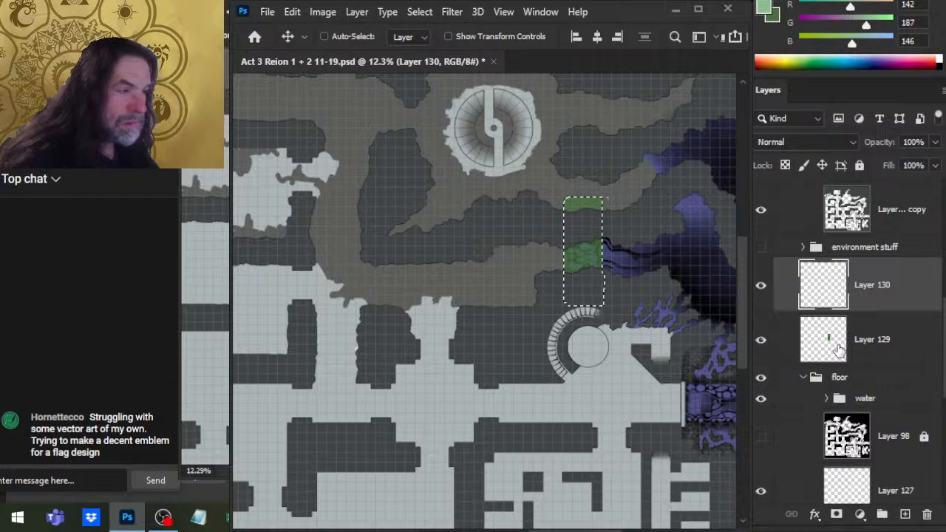
key("g")
left_click(606, 279)
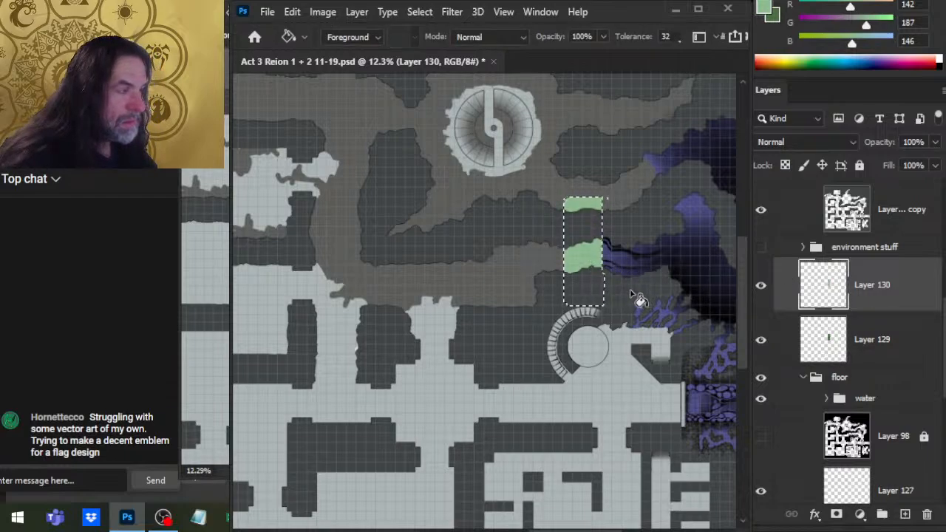
key("ctrl+d")
Set the light green rectangle's layer to 50% opacity and hide the darker green rectangle's layer
key("l")
left_click_drag(935, 144, 900, 168)
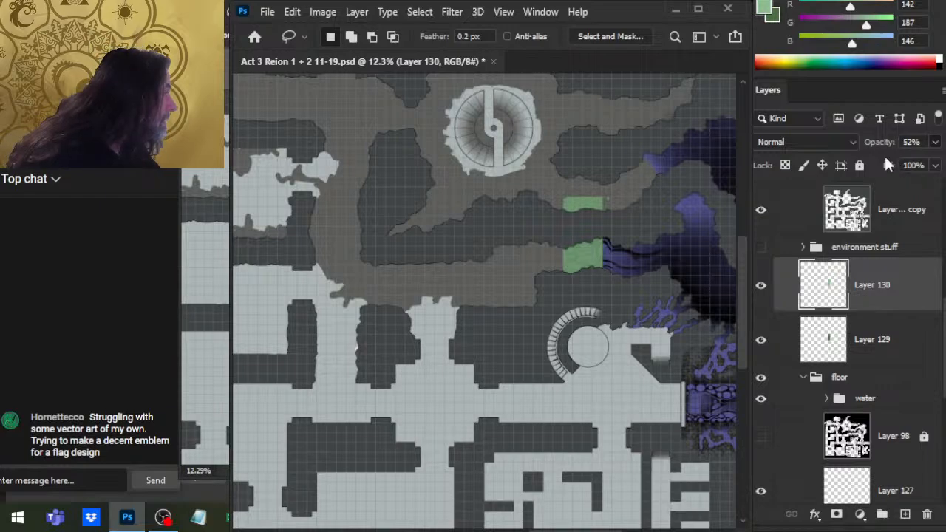
key("5")
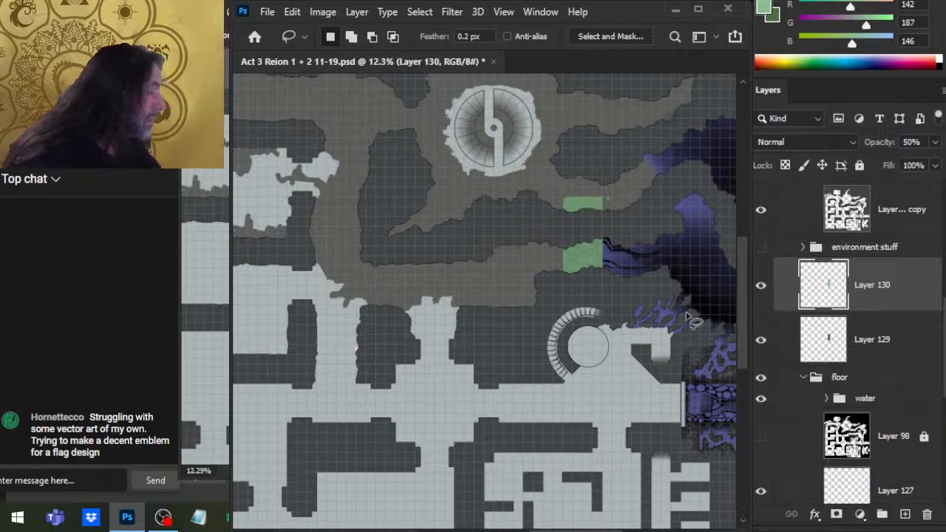
left_click(761, 340)
Move the light green rectangle east over the dark purple cave, where the passage opens into it
key("z")
left_click_drag(597, 230, 671, 263)
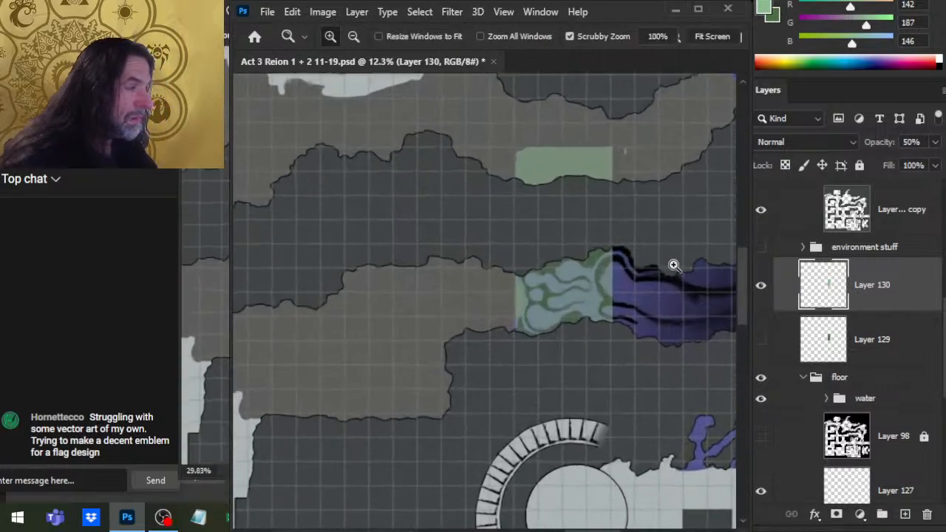
key("v")
scroll(674, 378, "right", 1)
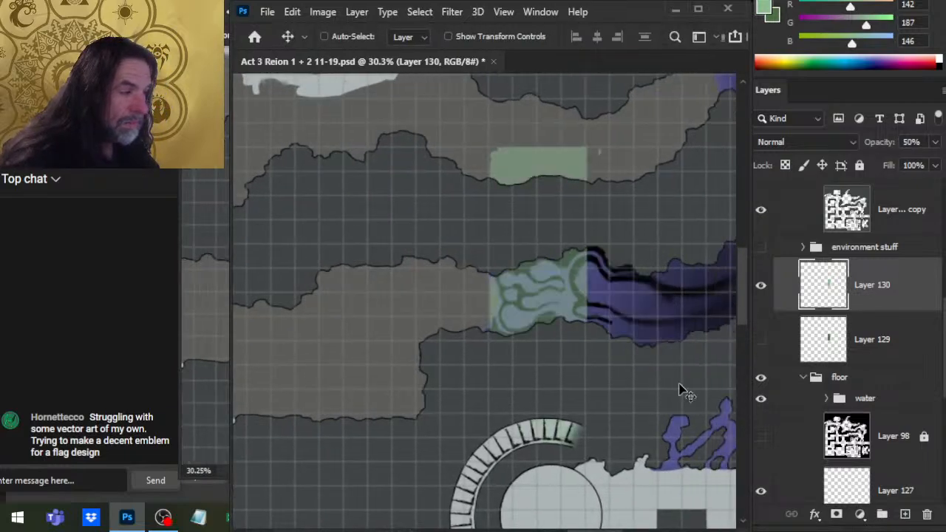
scroll(543, 390, "right", 4)
scroll(624, 387, "right", 4)
scroll(624, 387, "down", 3)
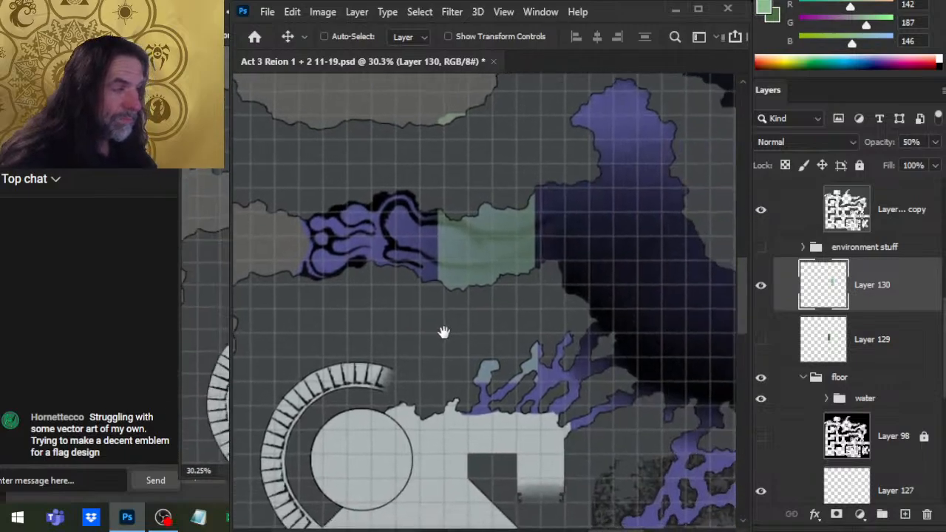
left_click_drag(496, 330, 600, 315)
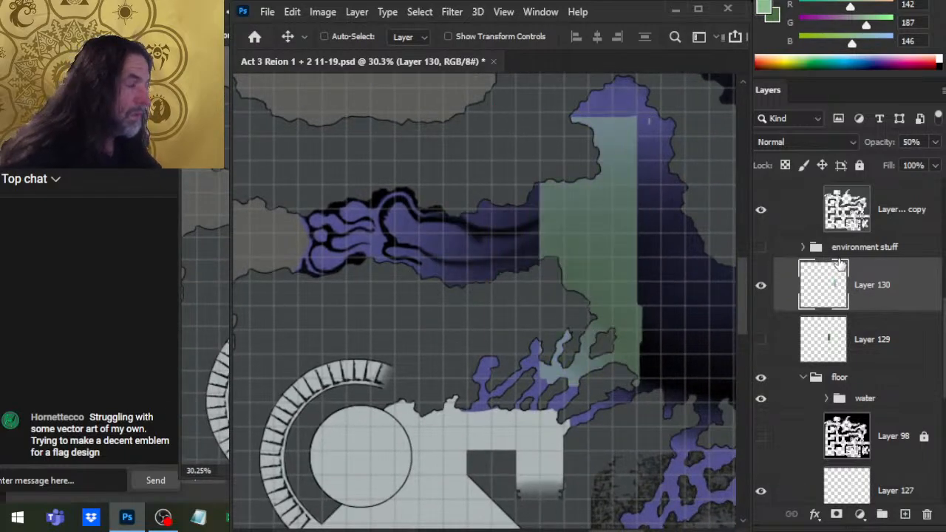
Set the opacity of the light green rectangle's layer to 25%
left_click(933, 146)
left_click_drag(895, 163, 884, 163)
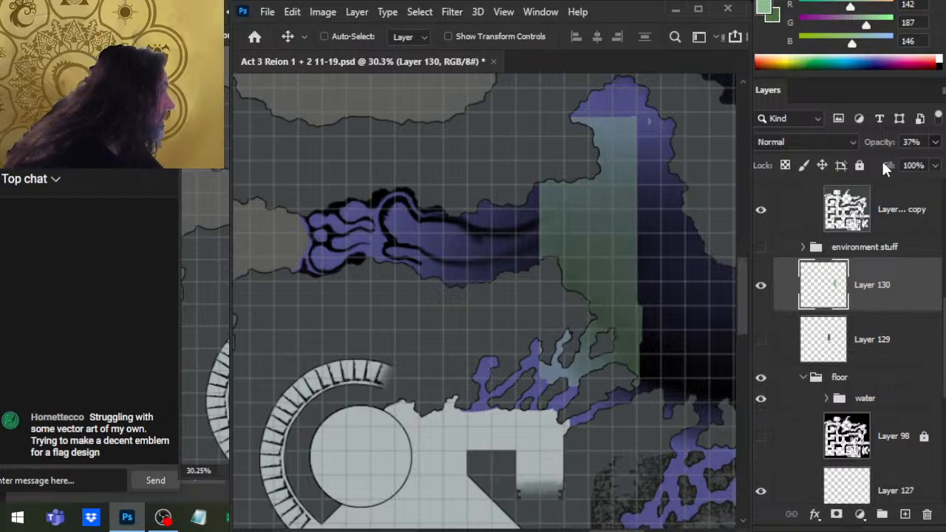
key("2")
key("2")
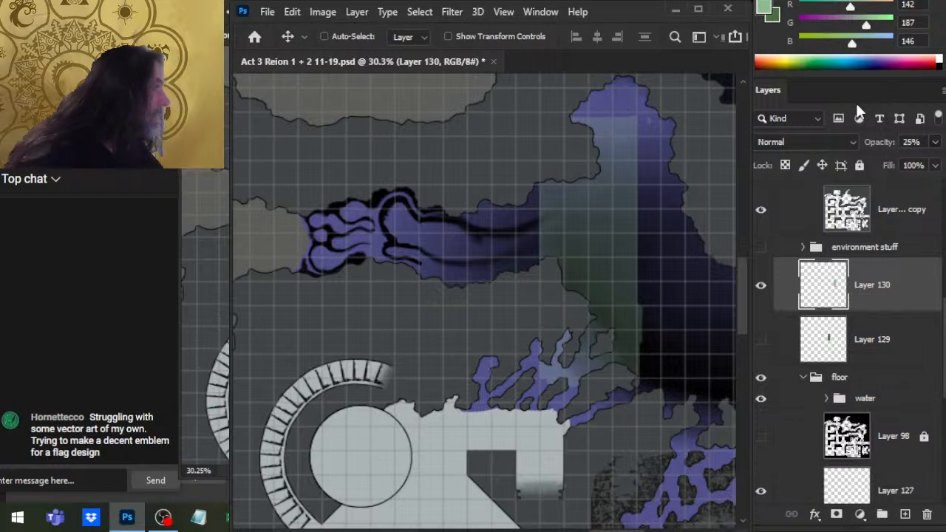
Move the light green rectangle west onto the brown corridor, short of the purple passage
key("z")
key("ctrl+0")
mouse_move(603, 251)
left_mouse_down()
mouse_move(718, 286)
mouse_move(706, 290)
left_mouse_up()
key("b")
left_click_drag(624, 337, 541, 387)
key("z")
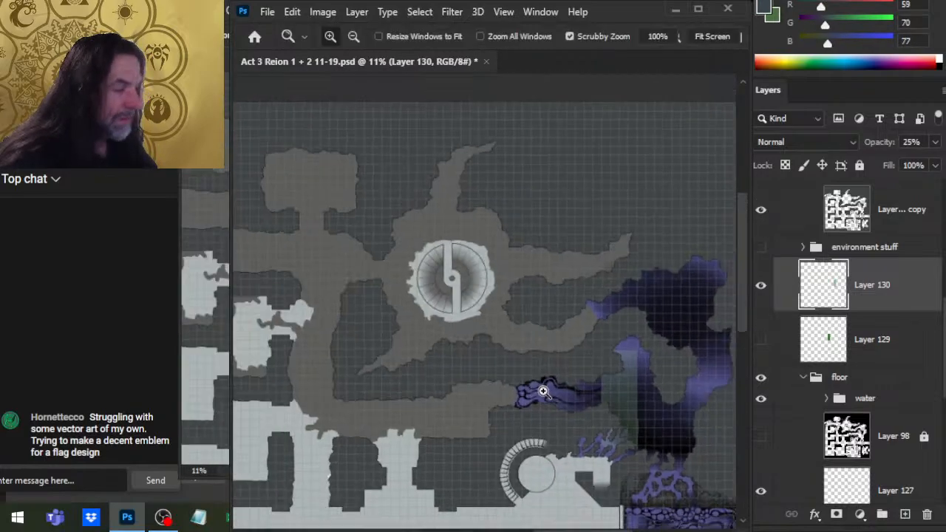
key("v")
key("z")
mouse_move(510, 428)
left_mouse_down()
mouse_move(509, 387)
mouse_move(539, 422)
mouse_move(533, 416)
left_mouse_up()
Sample the colour of the 25% light green overlay on the brown ground
key("b")
left_click(530, 425, "alt")
key("z")
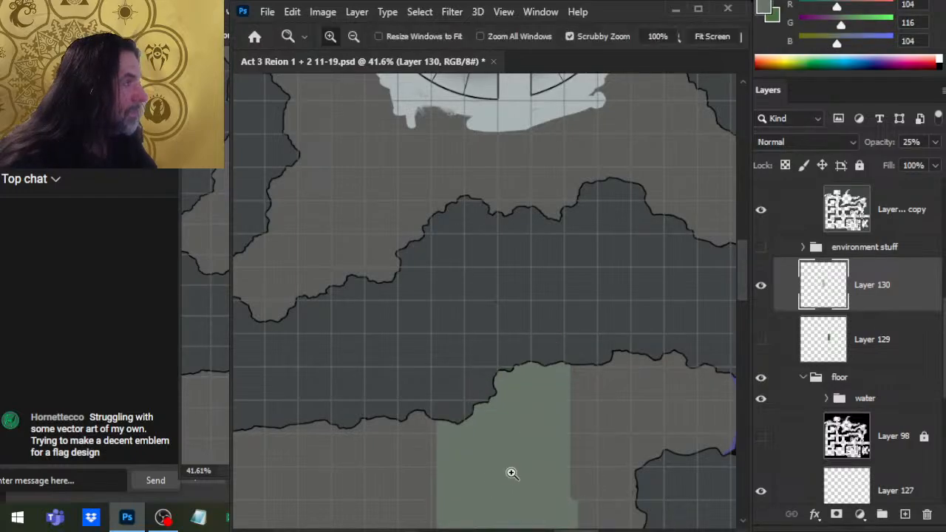
Set the opacity of the light green rectangle's layer to 35%
left_click_drag(560, 476, 472, 457)
key("space")
left_click_drag(581, 505, 545, 407)
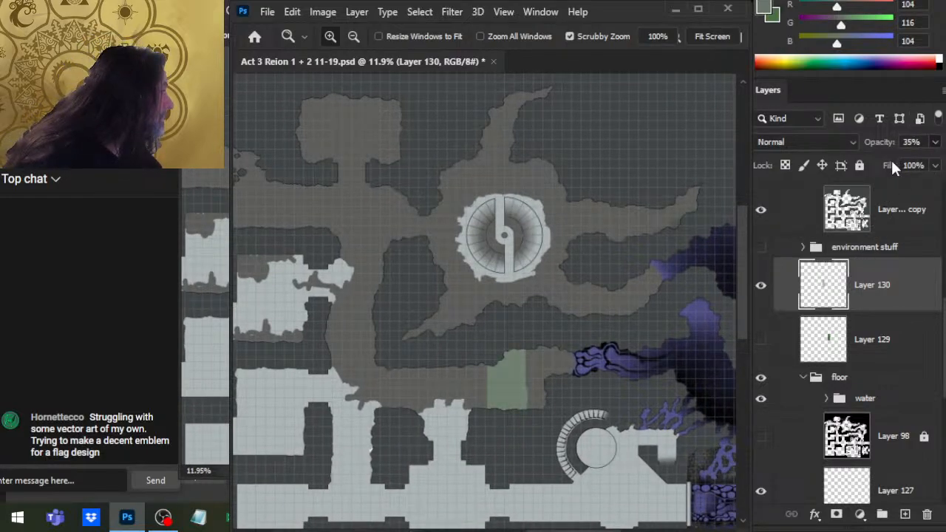
Sample the 35% light green overlay and the bare brown ground beside it to compare their colours
left_click(497, 374)
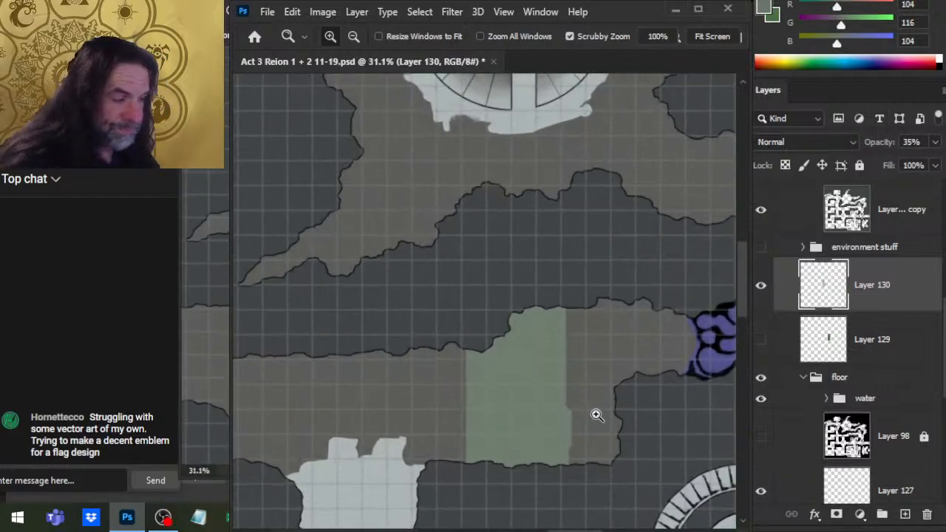
key("b")
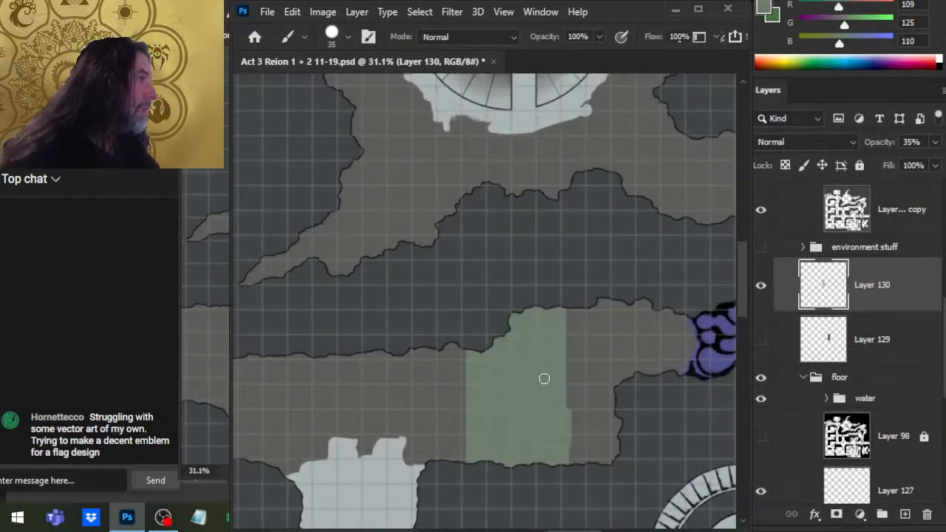
left_click(599, 365, "alt")
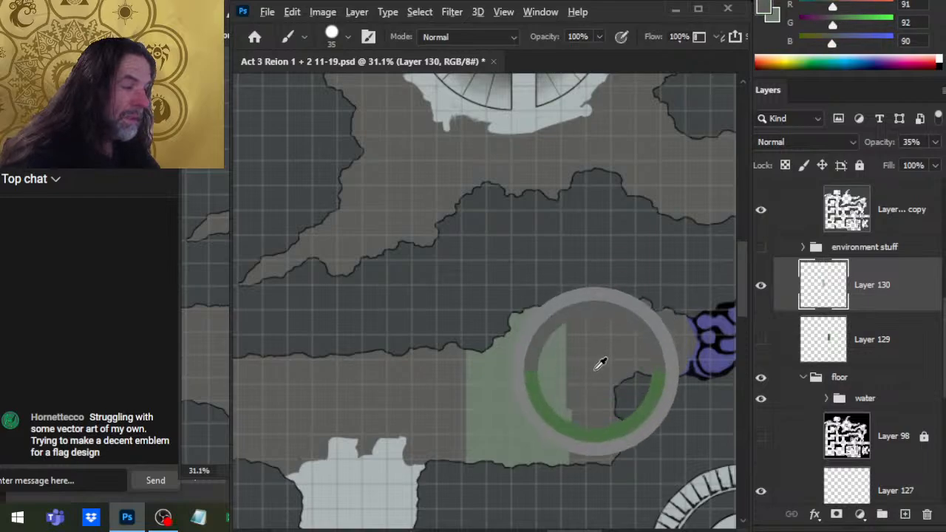
Move the light green rectangle southwest to straddle the brown corridor and pale north-south passage, and sample the overlay and pale floor
mouse_move(514, 476)
left_mouse_down()
mouse_move(635, 237)
mouse_move(552, 359)
mouse_move(520, 379)
mouse_move(540, 456)
mouse_move(531, 433)
left_mouse_up()
key("v")
key("b")
left_click(501, 283, "alt")
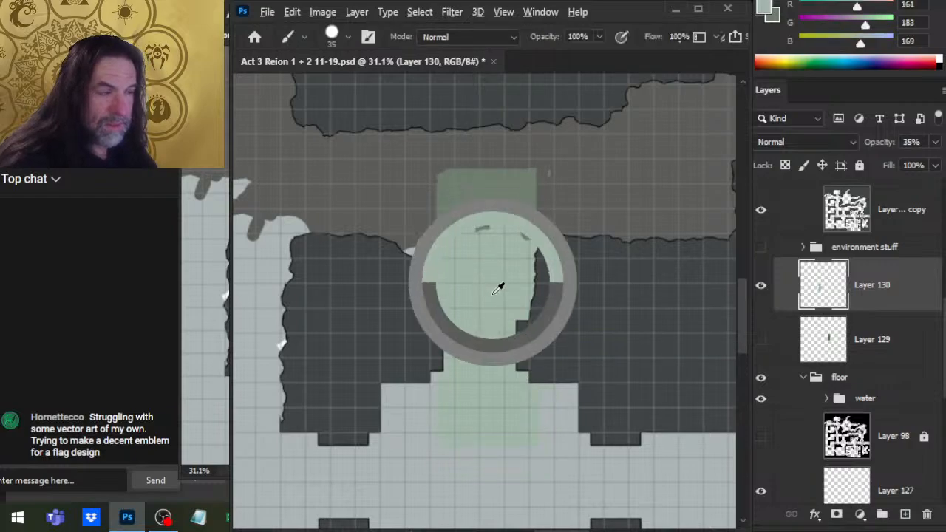
left_click(433, 469, "alt")
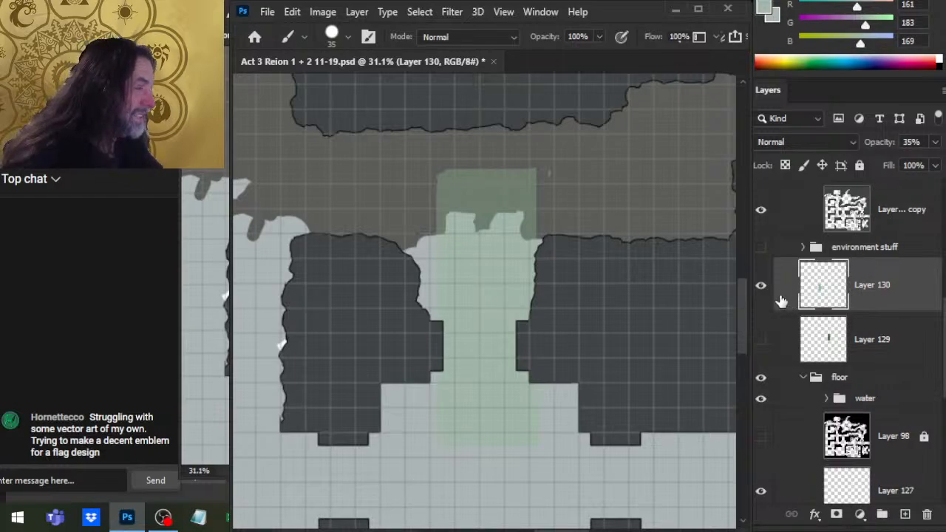
Hide the light green rectangle's layer and show the darker green rectangle's layer
left_click(761, 285)
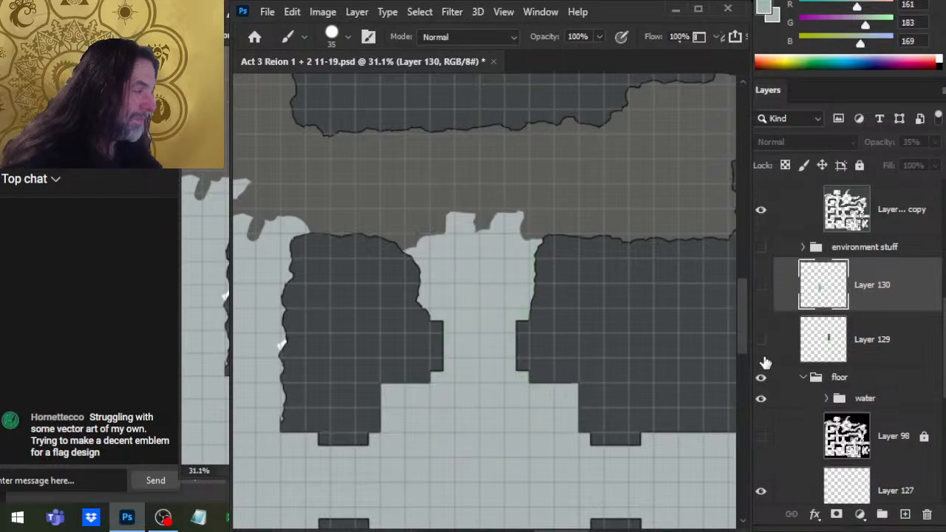
left_click(761, 339)
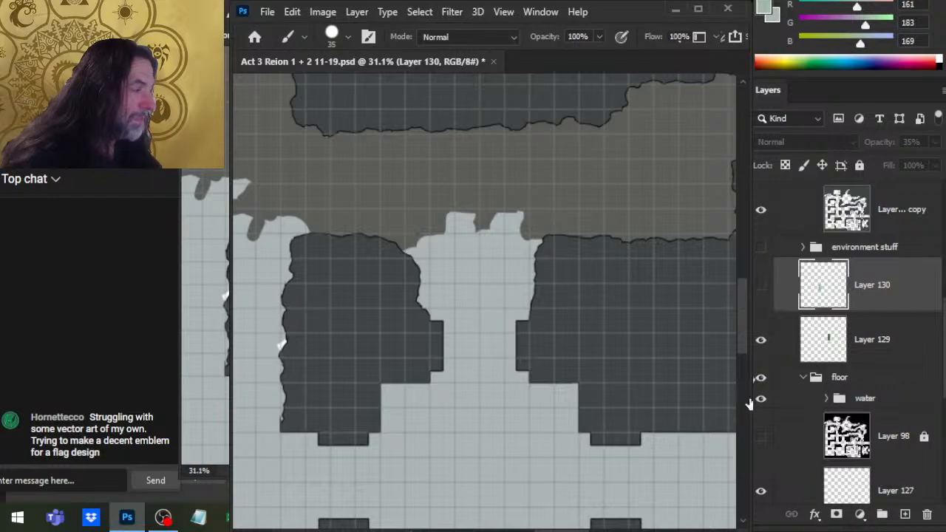
key("z")
left_click_drag(689, 438, 612, 401)
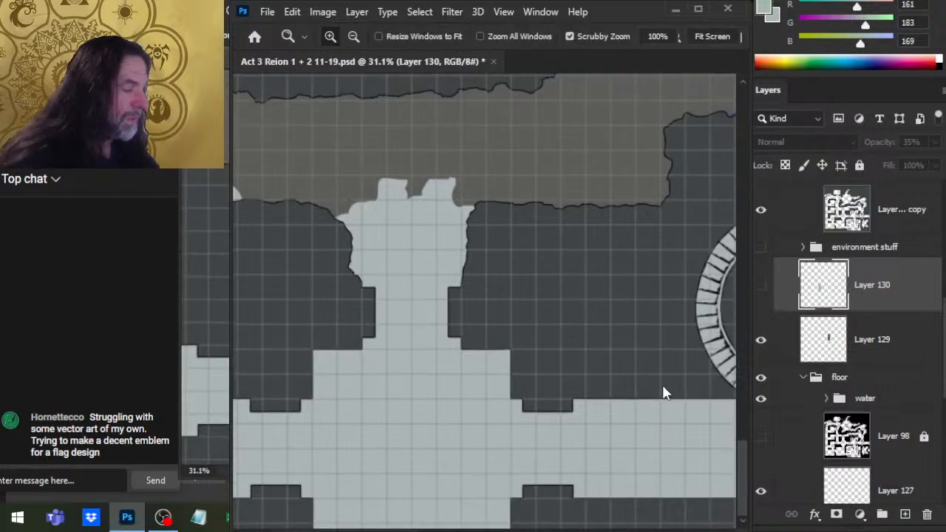
Save the map file Act 3 Reion 1 + 2 11-19.psd, then close and reopen it
key("ctrl+s")
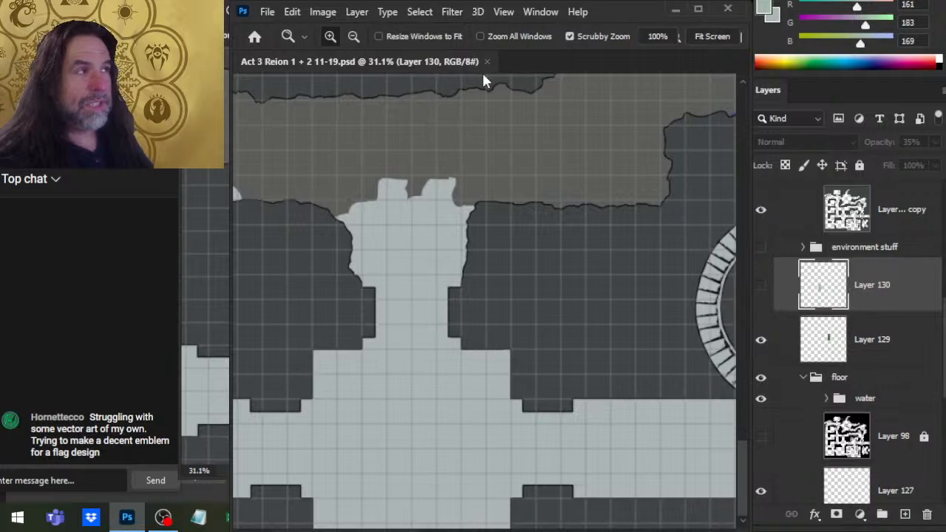
left_click(486, 62)
left_click(268, 16)
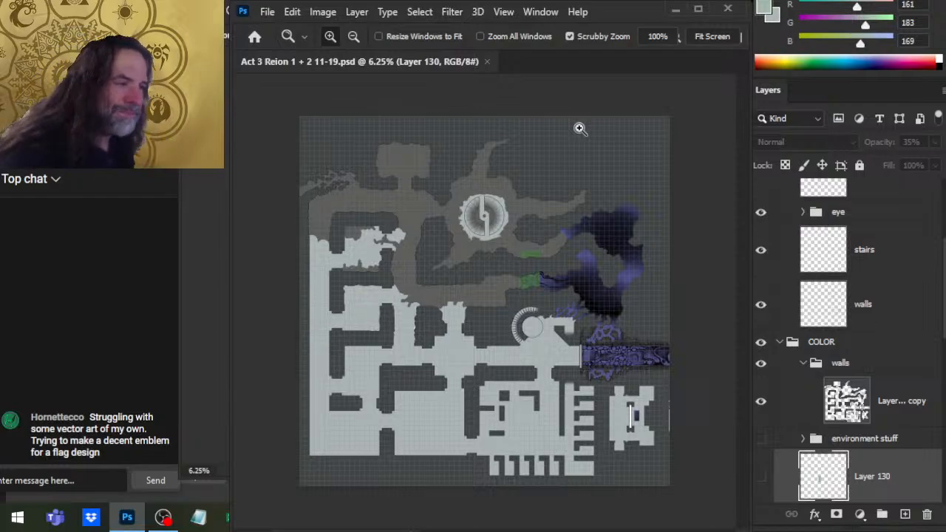
Toggle the walls line layer and the darker green rectangle's layer off and on to check what each shows
left_click(766, 314)
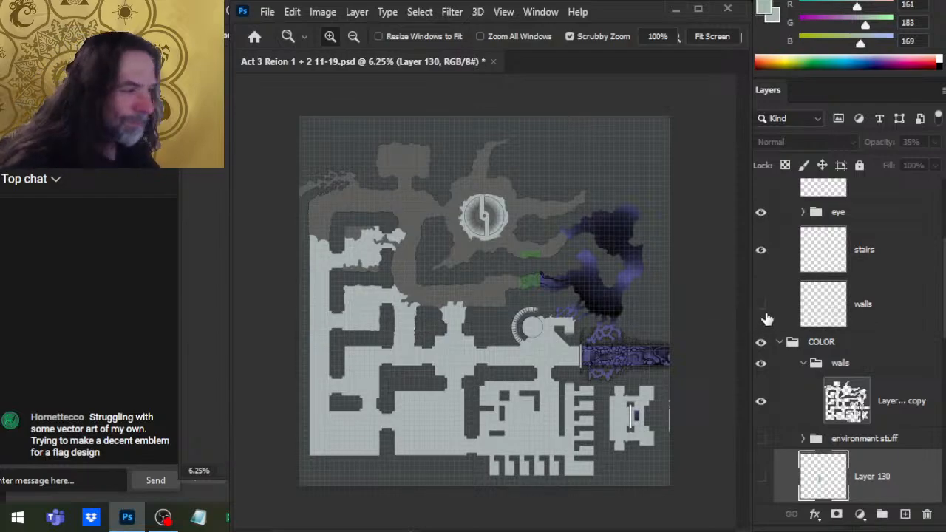
left_click(765, 318)
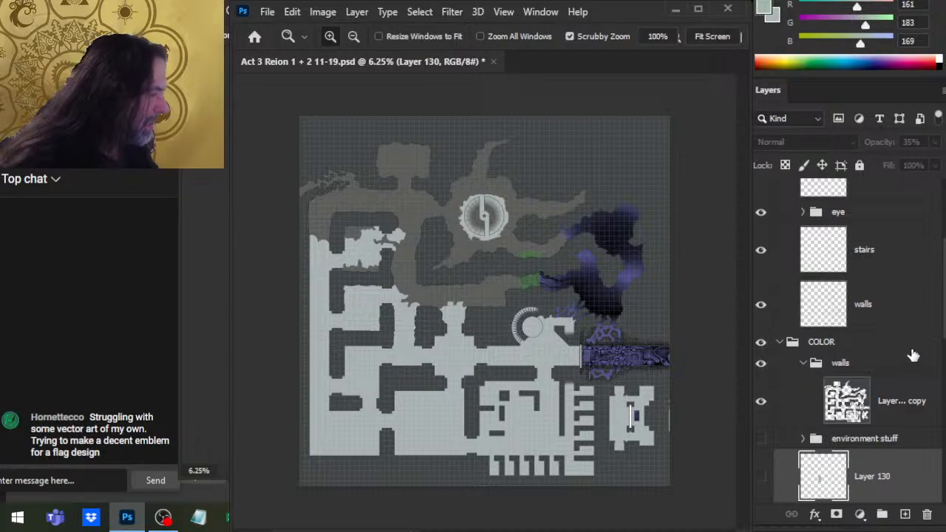
left_click_drag(942, 326, 941, 360)
left_click(765, 392)
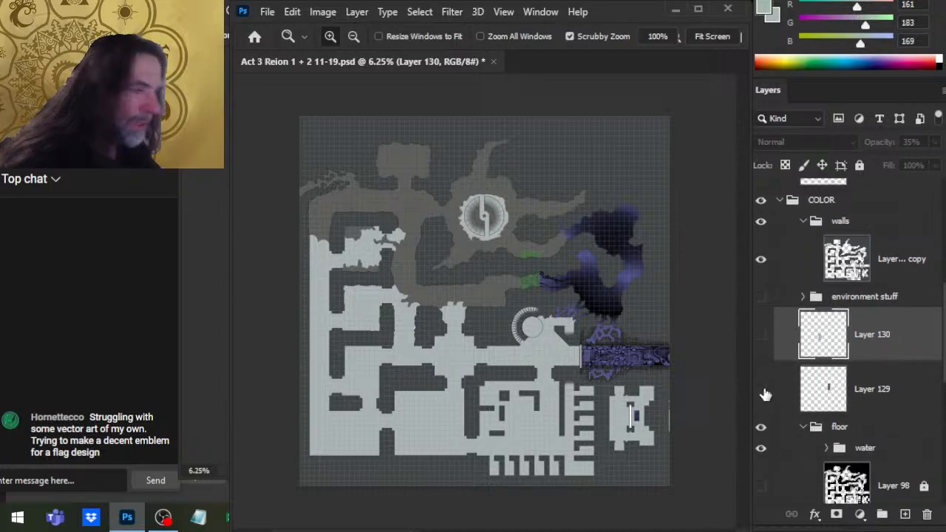
left_click(765, 391)
Move the darker green rectangle southwest to straddle the brown corridor and the pale north-south passage
left_click(867, 386)
key("v")
left_click_drag(633, 328, 550, 367)
key("z")
left_click_drag(486, 312, 534, 316)
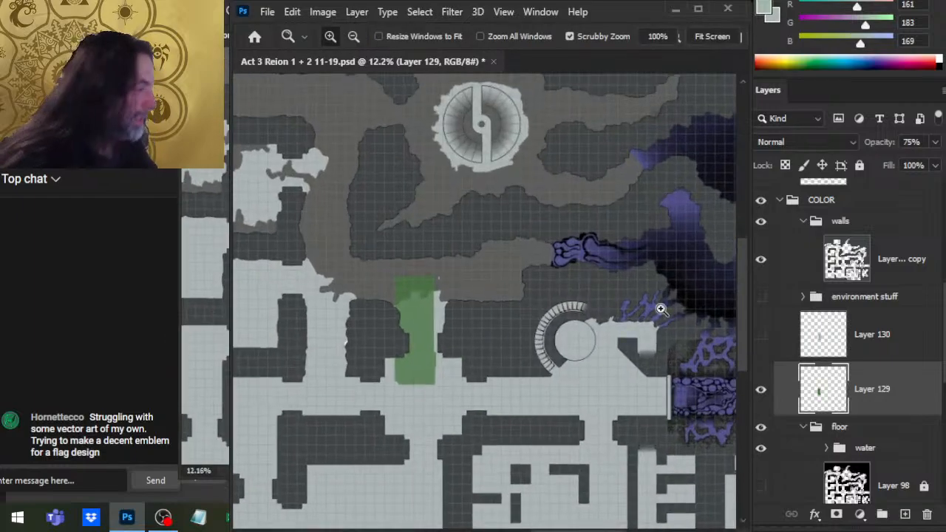
Set the darker green rectangle's layer opacity to 66% and move it north over the brown corridor and the pale passage
left_click(934, 142)
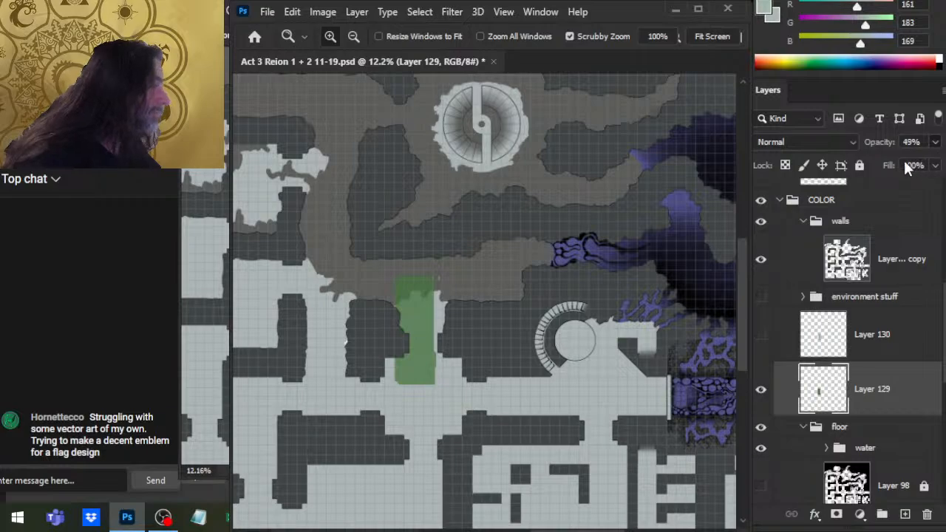
left_click_drag(903, 158, 919, 175)
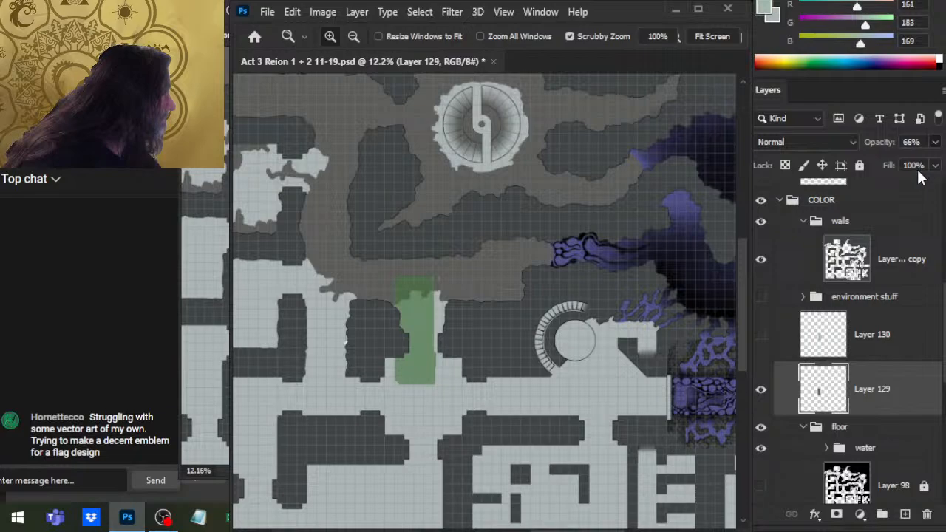
key("v")
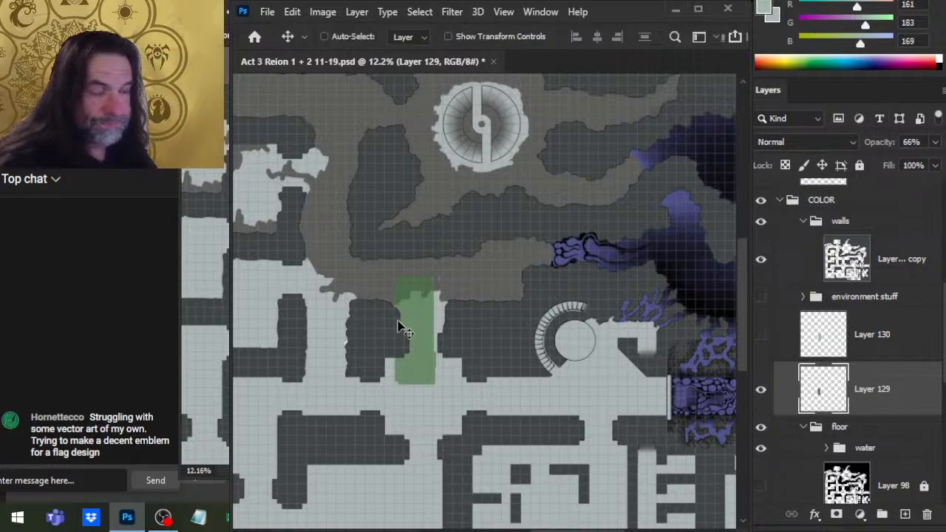
left_click_drag(399, 328, 435, 356)
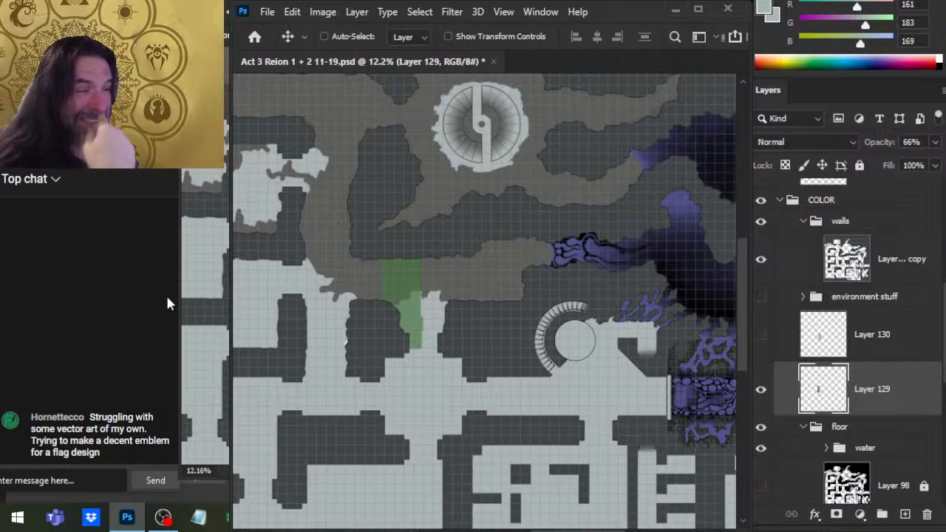
left_click_drag(400, 325, 396, 281)
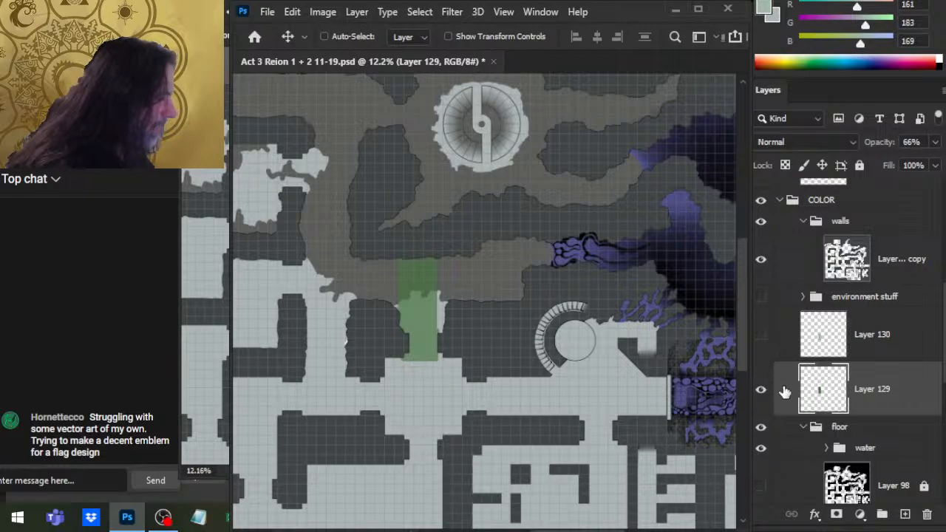
Delete both green rectangle layers, Layer 129 and Layer 130
left_click(899, 338)
key("Delete")
key("Delete")
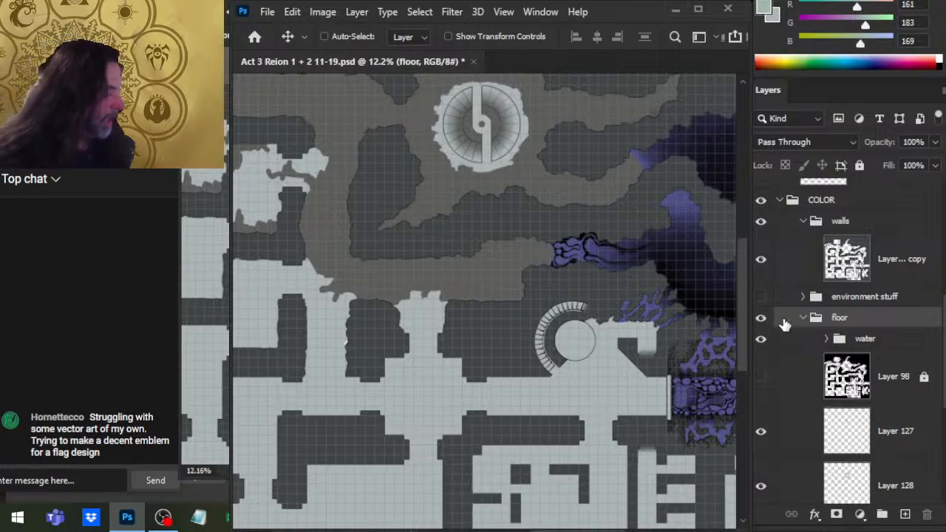
Examine the map from the purple corridor to the western passages, toggling the floor group's visibility off and on
left_click_drag(624, 399, 505, 281)
left_click_drag(536, 390, 478, 343)
key("z")
left_click_drag(462, 270, 490, 337)
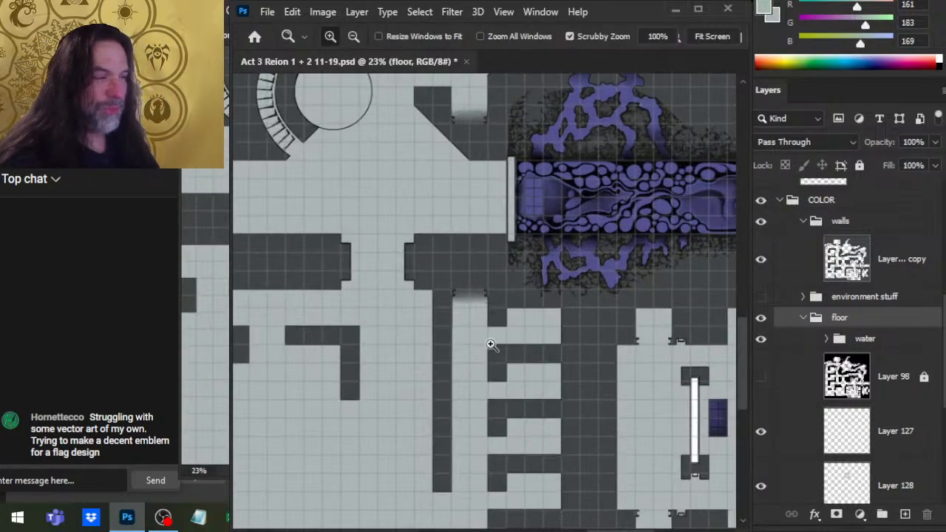
left_click(762, 320)
left_click(762, 323)
left_click_drag(677, 416, 581, 394)
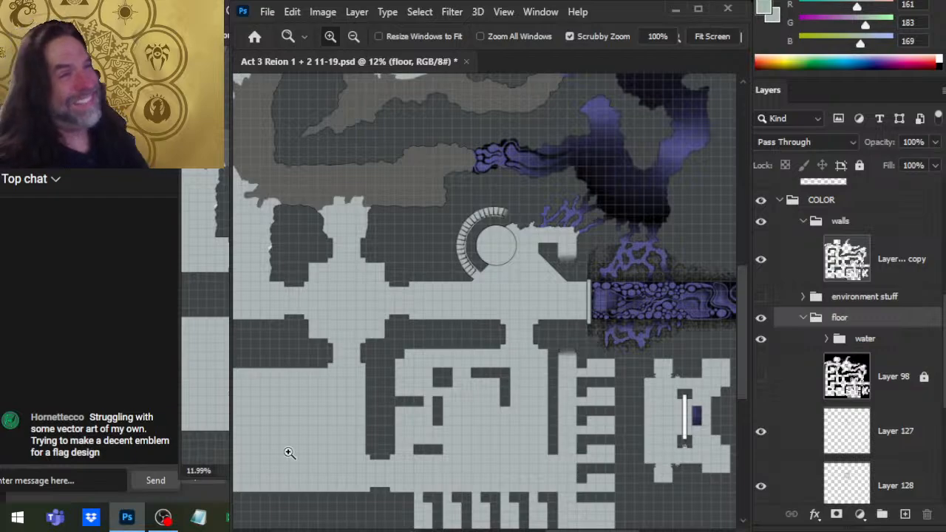
left_click_drag(595, 418, 462, 377)
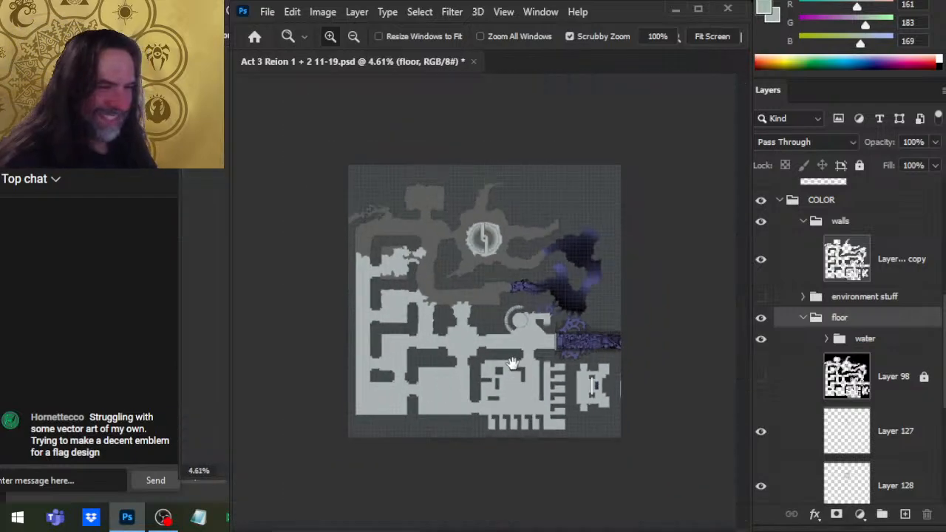
left_click_drag(445, 313, 493, 330)
left_click_drag(427, 348, 462, 379)
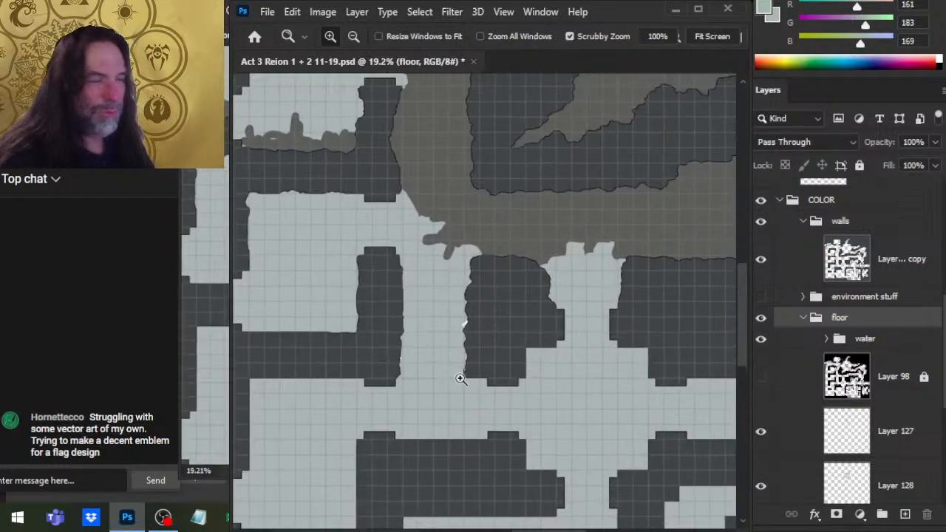
left_click_drag(623, 367, 377, 184)
left_click_drag(677, 336, 429, 376)
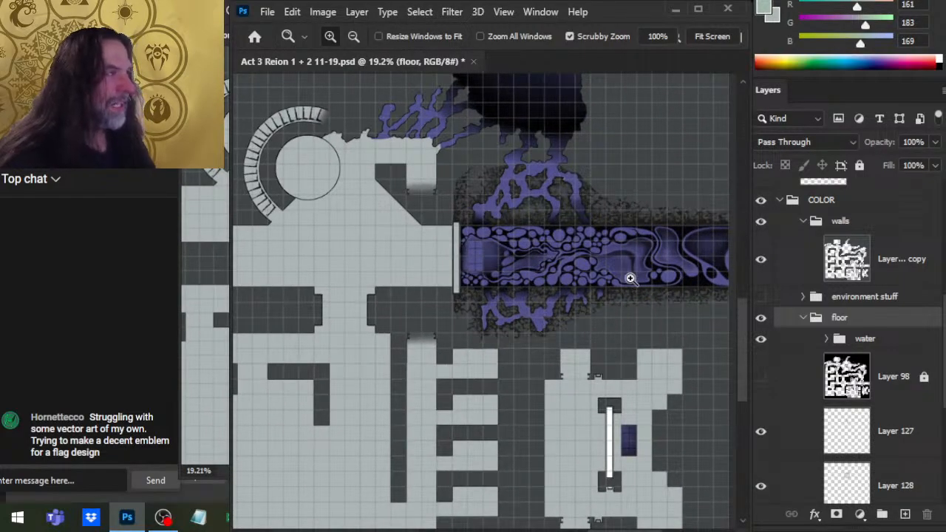
Try pasting the copied pale green artwork above the walls group's Layer 101 copy, and undo the paste
mouse_move(128, 517)
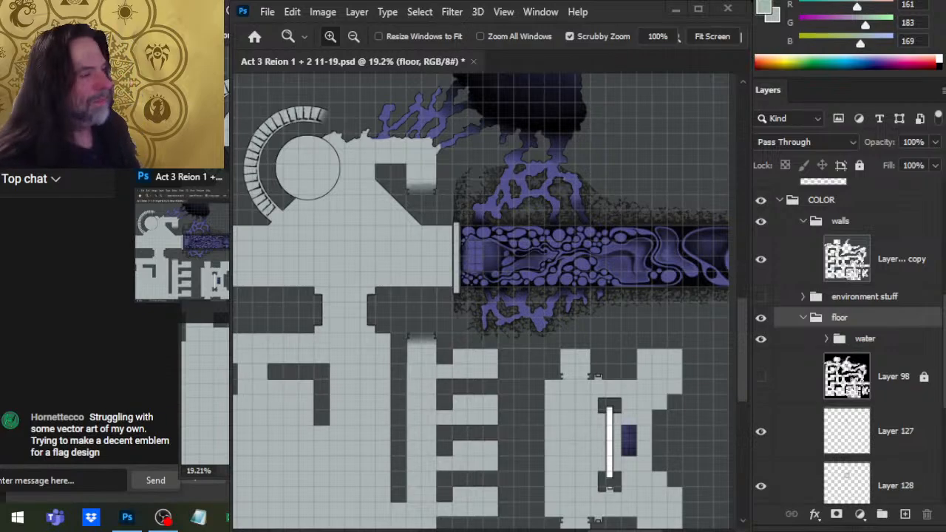
key("alt+Tab")
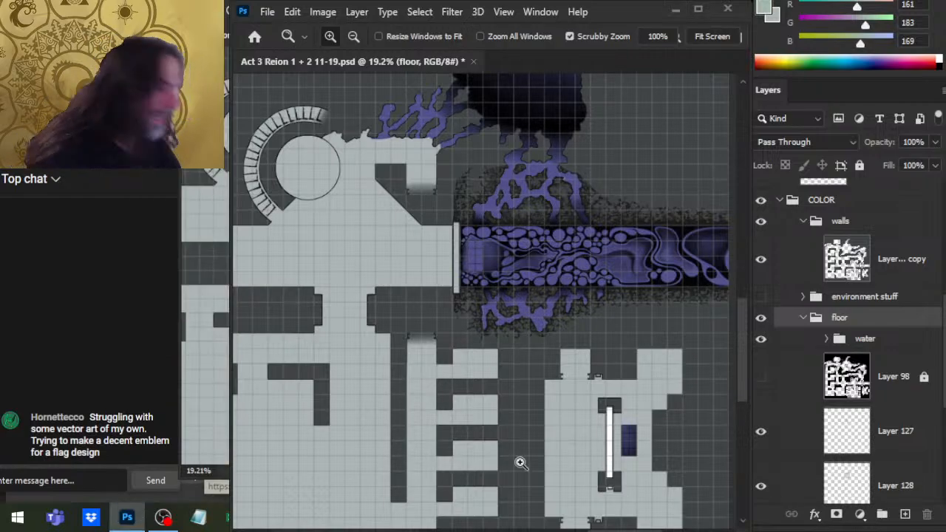
left_click(896, 271)
key("ctrl+v")
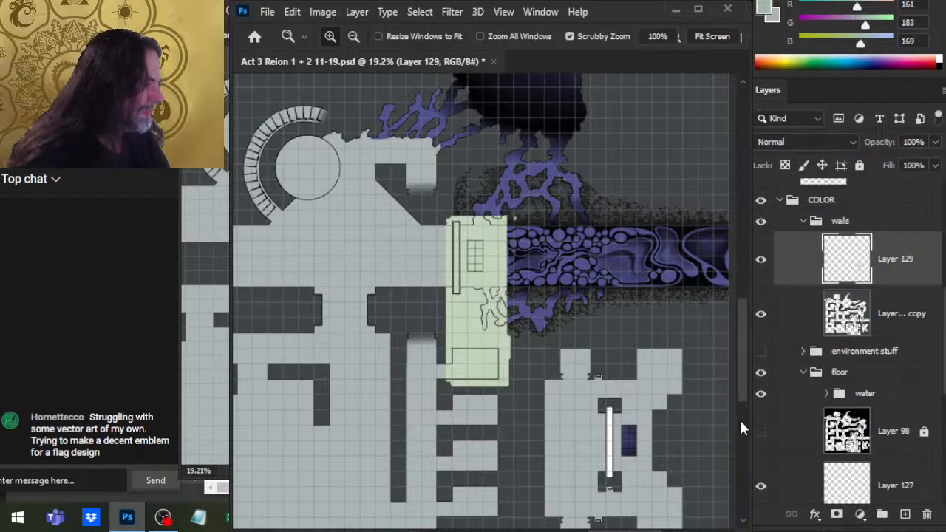
key("ctrl+z")
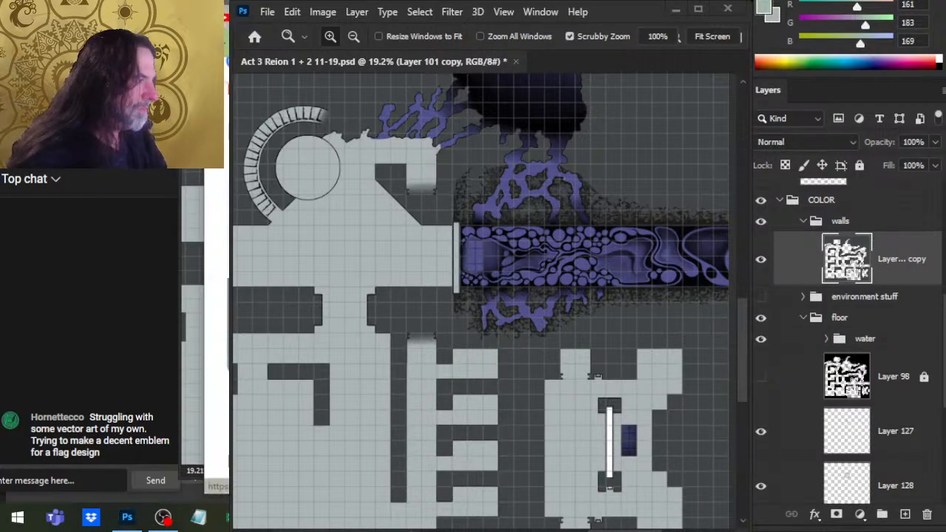
key("super")
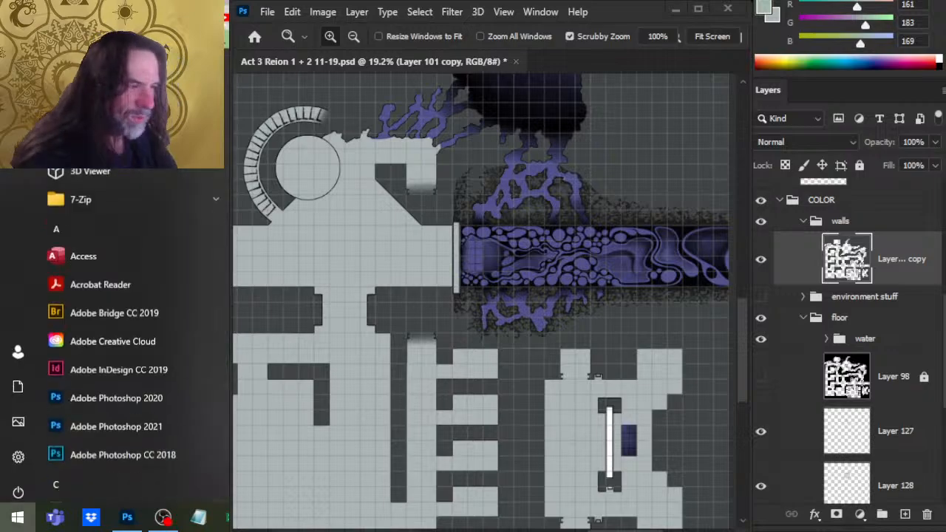
key("Escape")
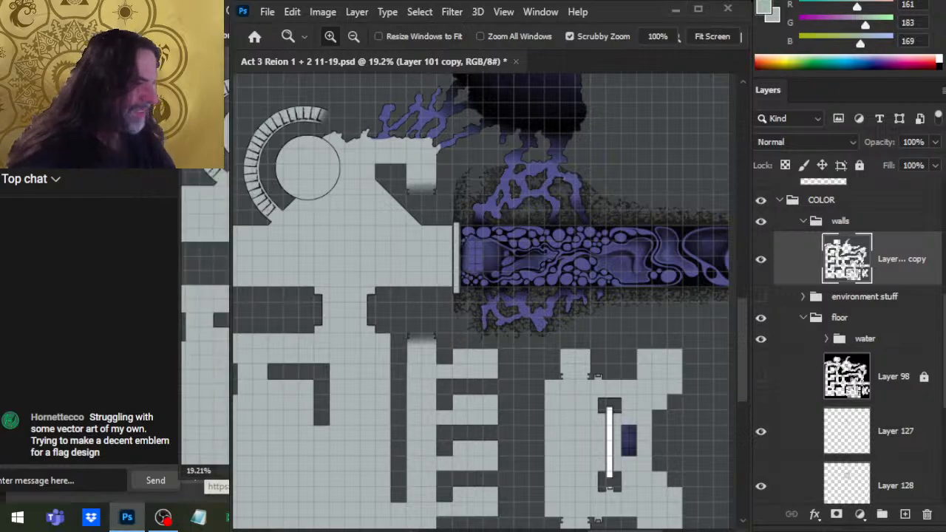
Paste the brown texture swatch as a new layer in the walls group and move it over the diagonal wall's corner
key("ctrl+shift+alt+n")
key("v")
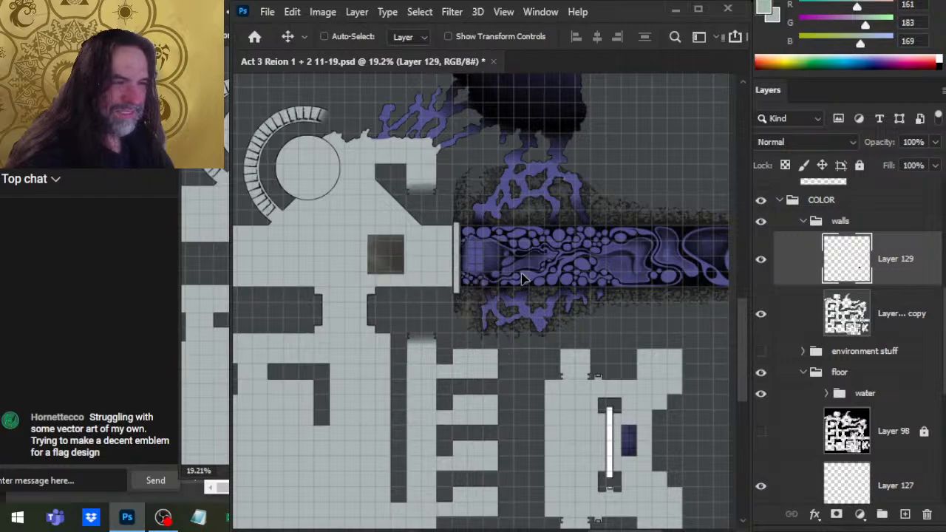
key("z")
left_click_drag(414, 197, 502, 217)
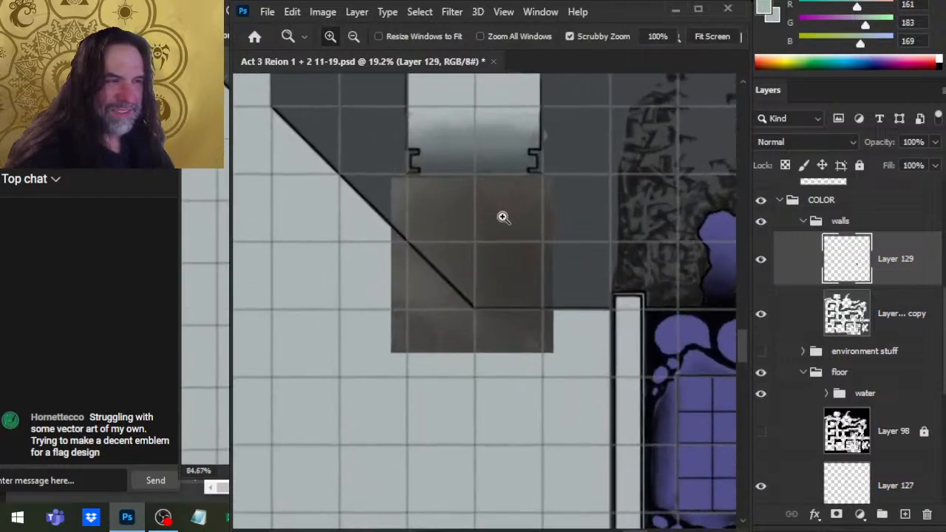
left_click_drag(418, 314, 408, 311)
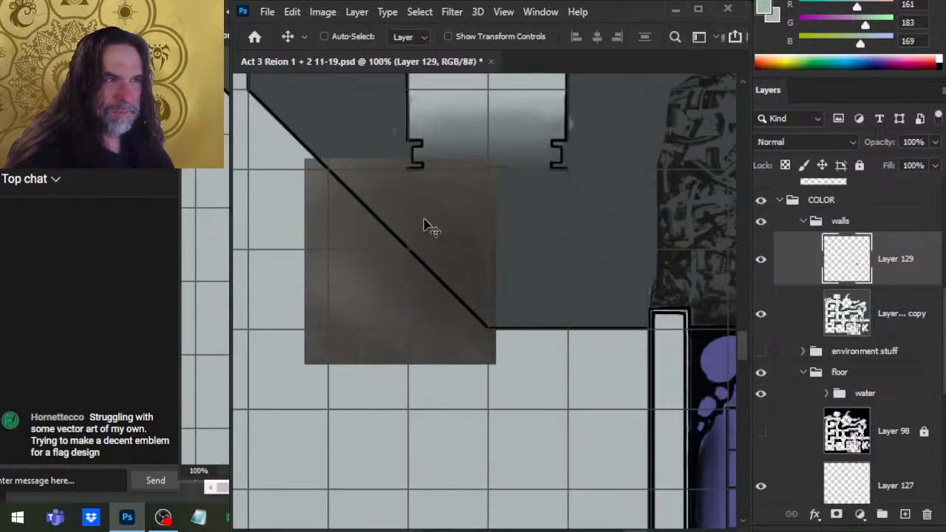
Sample a pale grey (RGB 171, 181, 182) as the Brush tool's foreground colour
key("b")
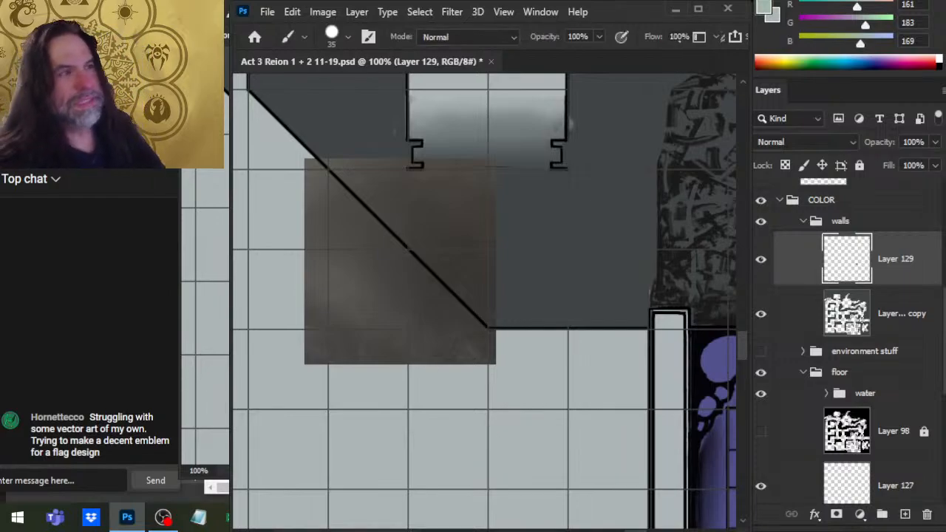
left_click(380, 107, "alt")
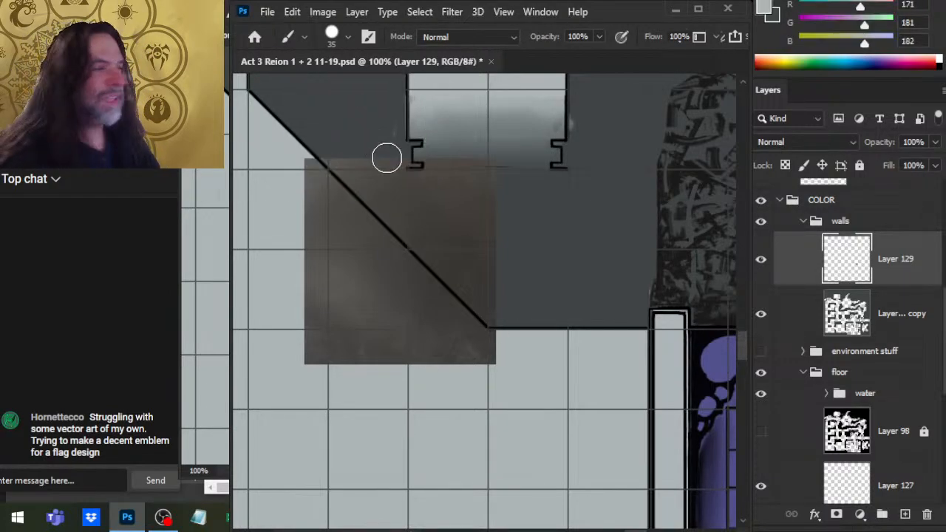
Sample colours from the pasted gunmetal swatch and the surrounding dark wall near the diagonal edge to compare them
left_click(447, 223, "alt")
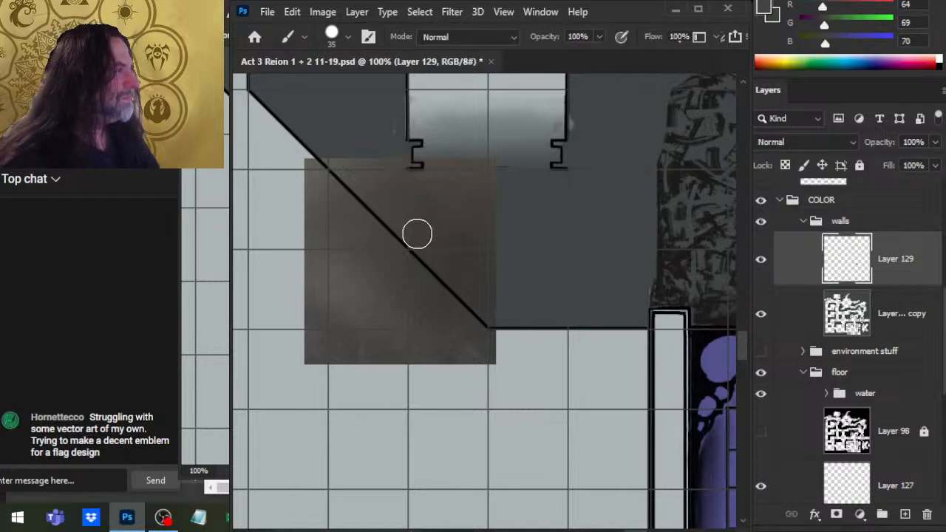
left_click_drag(604, 226, 505, 250)
key("z")
left_click_drag(410, 244, 577, 474)
mouse_move(414, 312)
left_mouse_down()
mouse_move(431, 260)
mouse_move(429, 284)
mouse_move(625, 382)
mouse_move(333, 280)
left_mouse_up()
key("b")
left_click(408, 258, "alt")
key("z")
left_click_drag(648, 449, 432, 286)
left_click_drag(469, 326, 564, 322)
key("b")
left_click(374, 370, "alt")
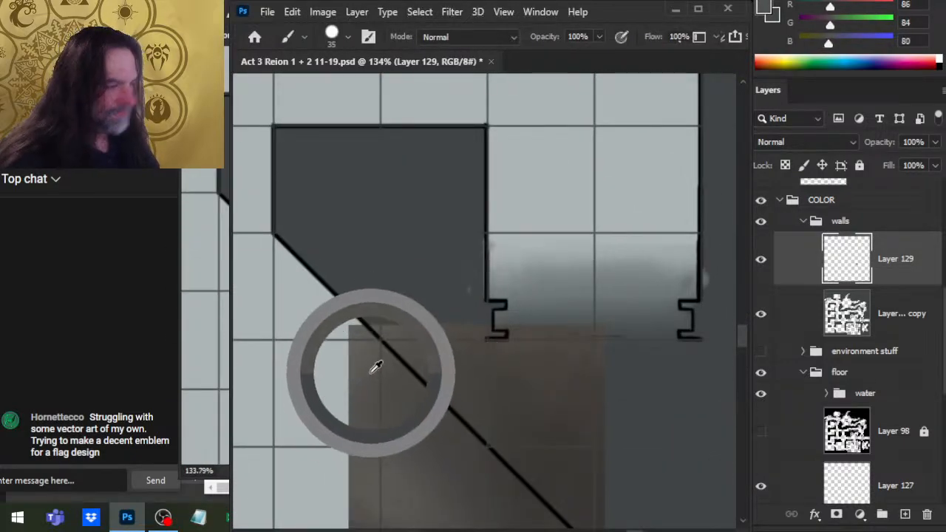
key("x")
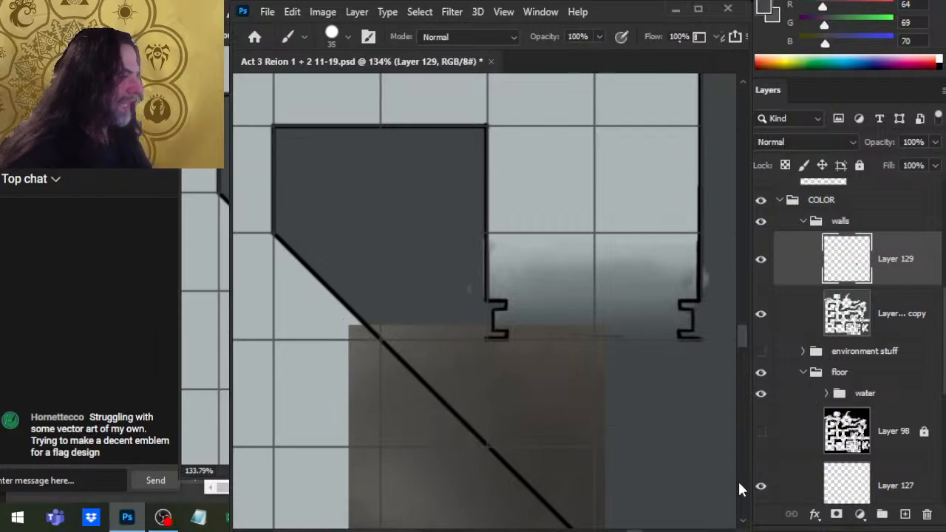
Replace the gunmetal swatch layer with the copied grey metal reference image and move it over the curved stairs and circular room
key("Delete")
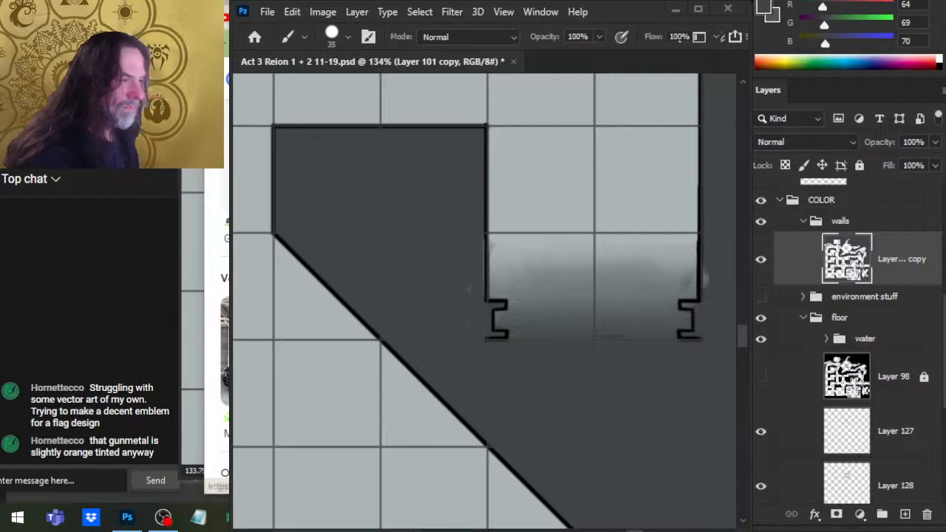
key("ctrl+v")
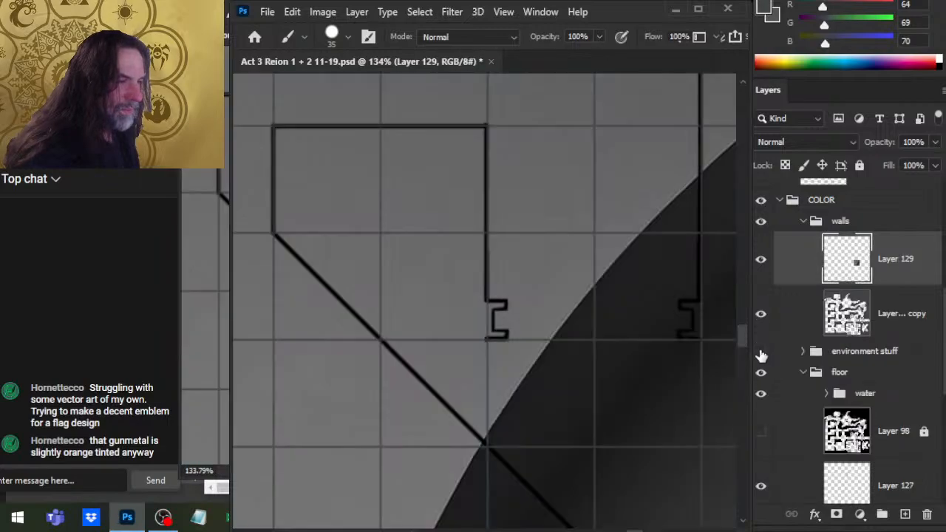
key("z")
left_click_drag(643, 416, 564, 371)
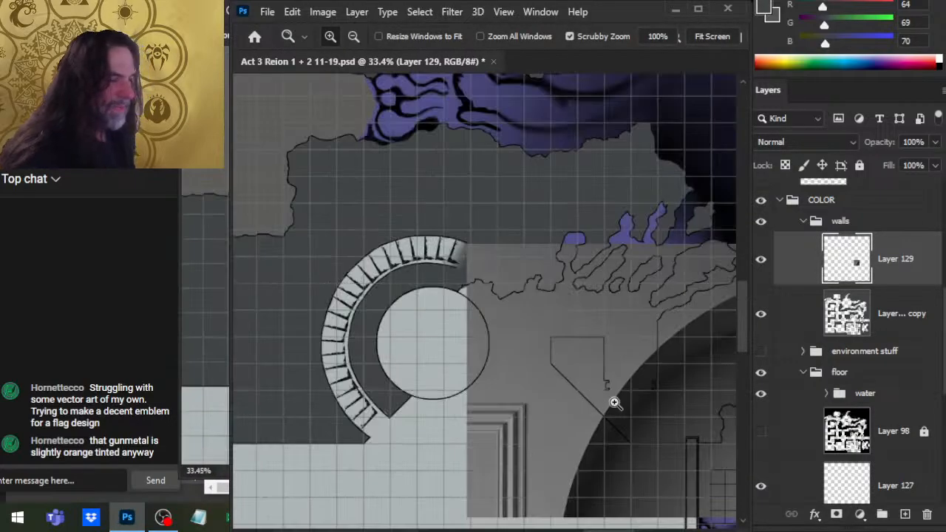
key("v")
left_click_drag(614, 403, 475, 360)
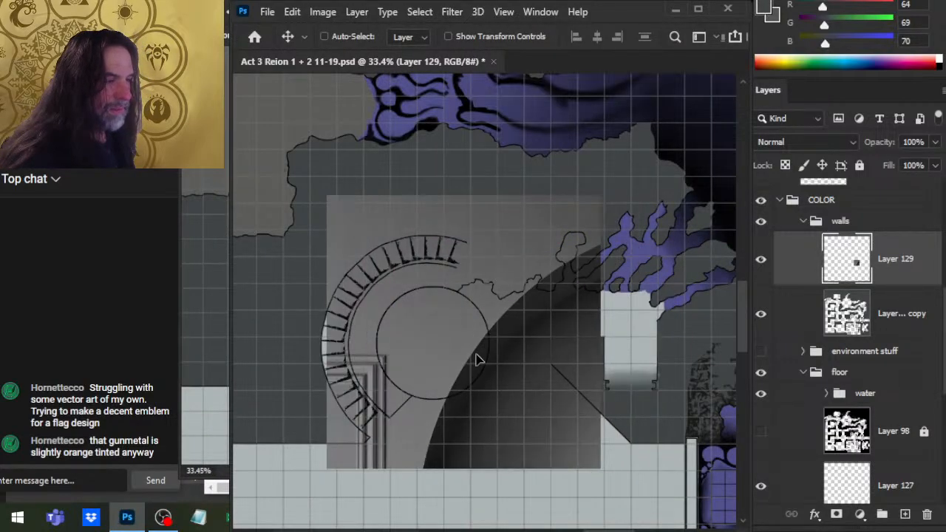
Sample the brownish cave floor, the grey metal reference and the dark purple water to compare their colours
left_click_drag(306, 274, 481, 355)
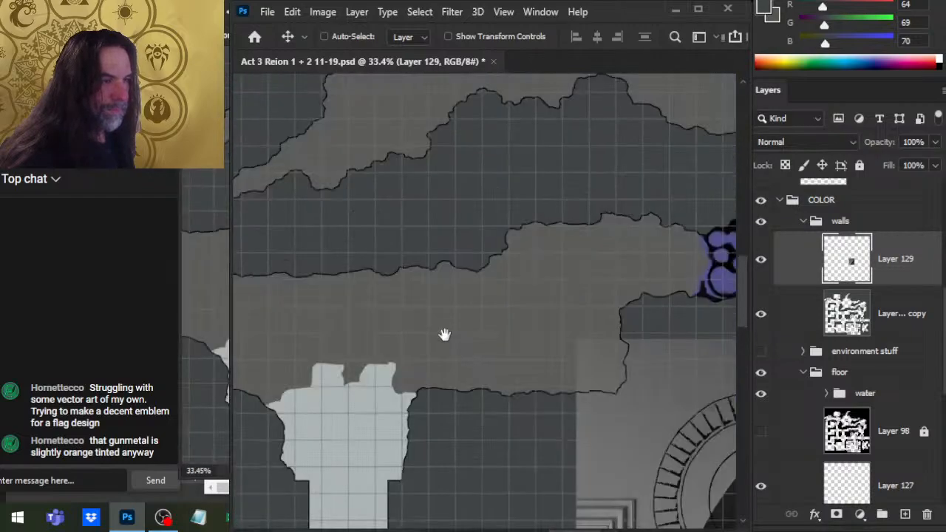
key("b")
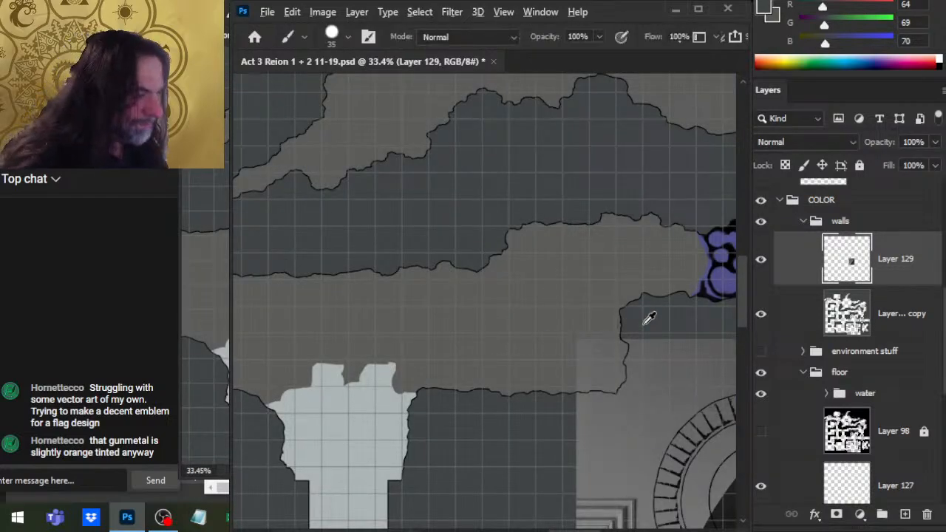
left_click(611, 345, "alt")
left_click(554, 309, "alt")
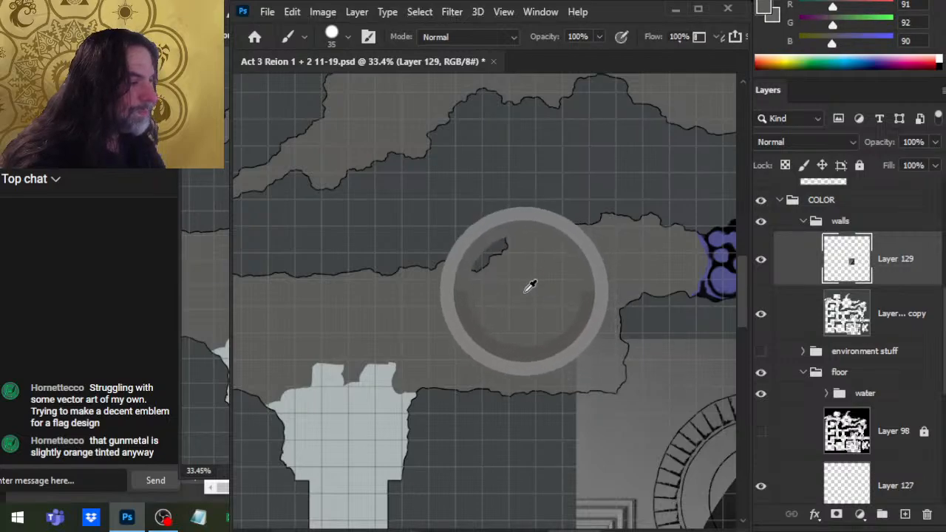
left_click_drag(600, 387, 482, 257)
mouse_move(688, 230)
left_mouse_down()
mouse_move(663, 250)
mouse_move(671, 385)
mouse_move(684, 392)
mouse_move(667, 419)
left_mouse_up()
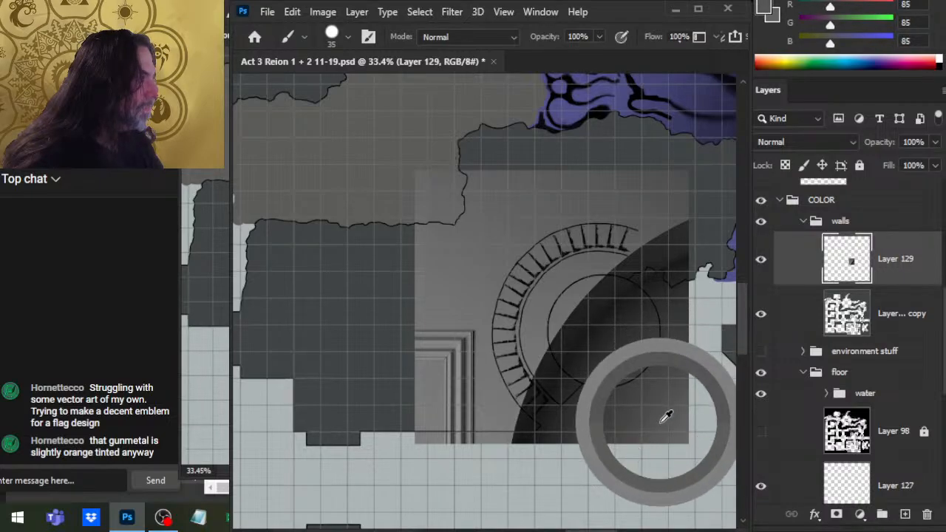
left_click_drag(670, 254, 490, 408)
left_click(677, 255, "alt")
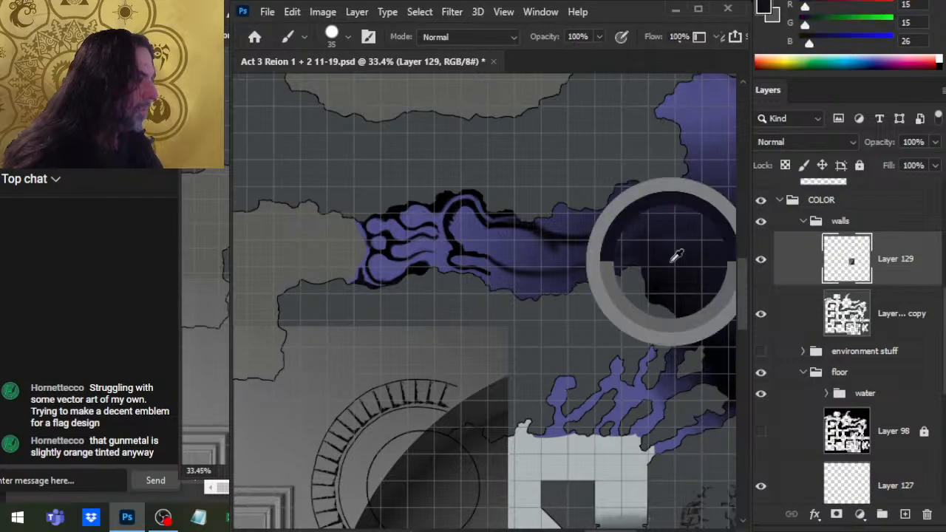
left_click_drag(671, 261, 674, 237)
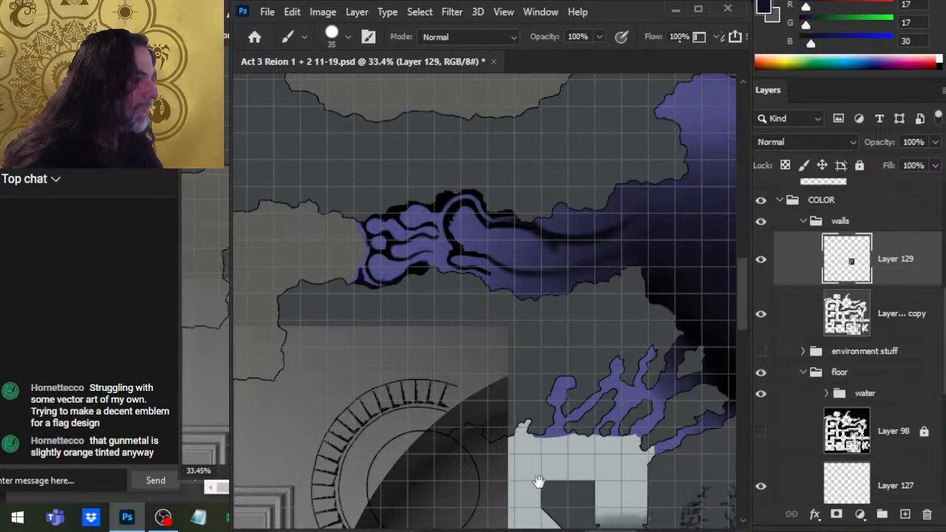
left_click_drag(538, 482, 626, 338)
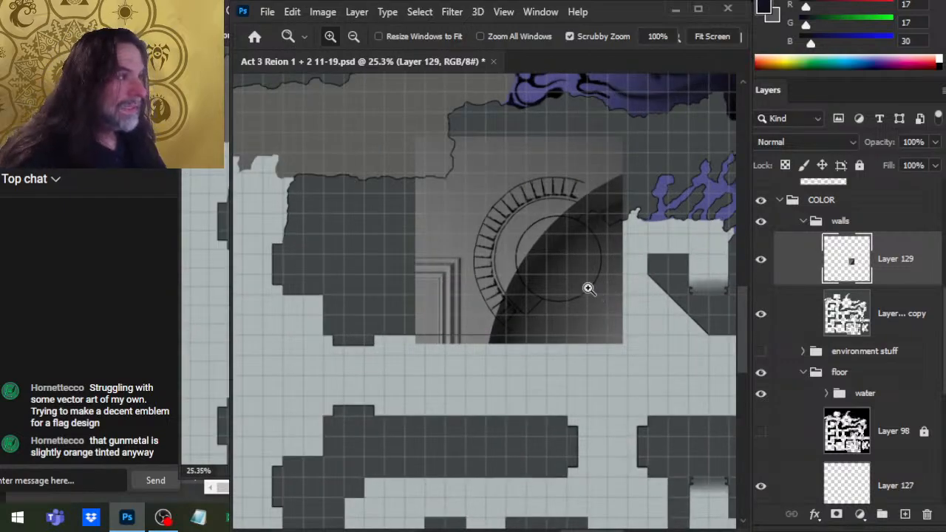
Delete the grey metal reference layer from the walls group
left_click_drag(589, 289, 602, 308)
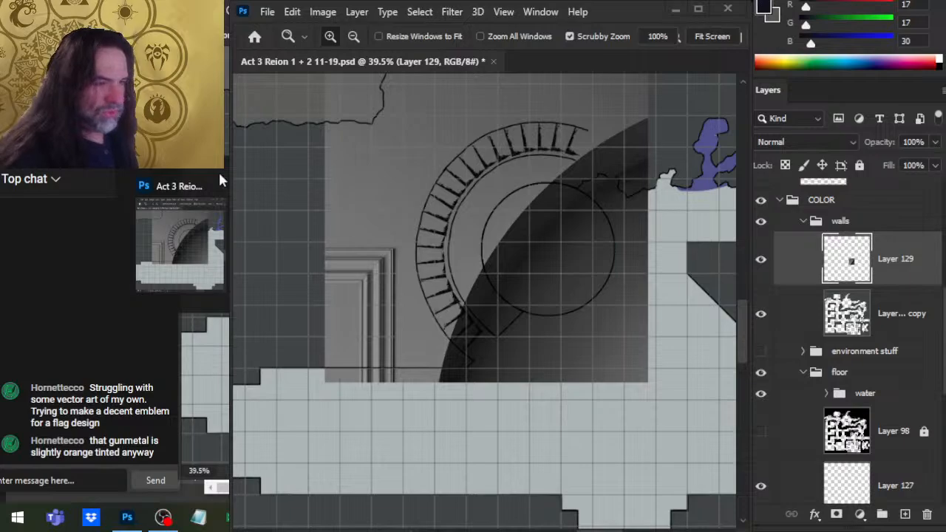
key("alt+Tab")
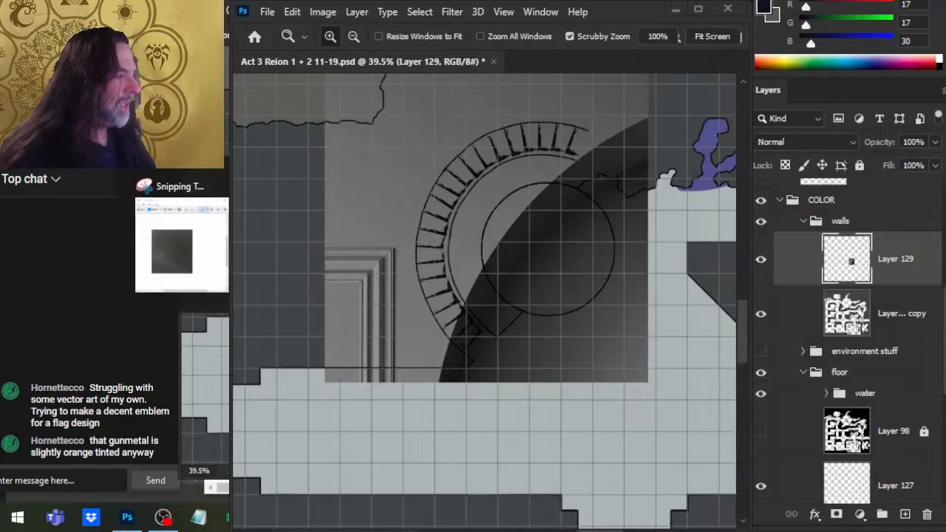
key("Delete")
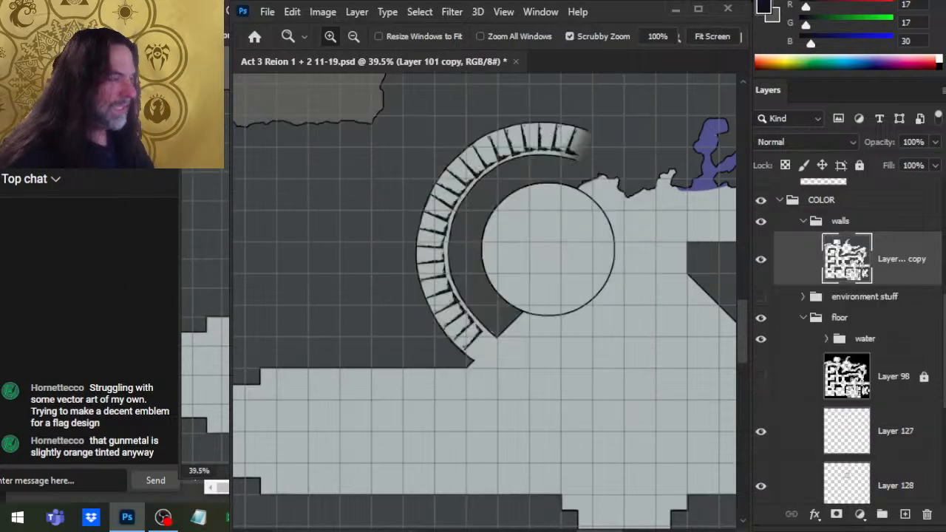
key("alt+Tab")
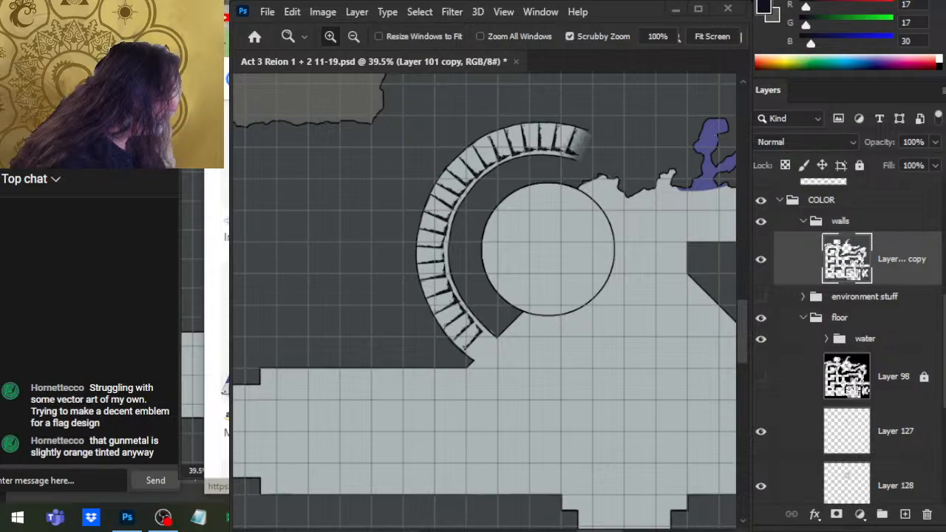
key("ctrl+v")
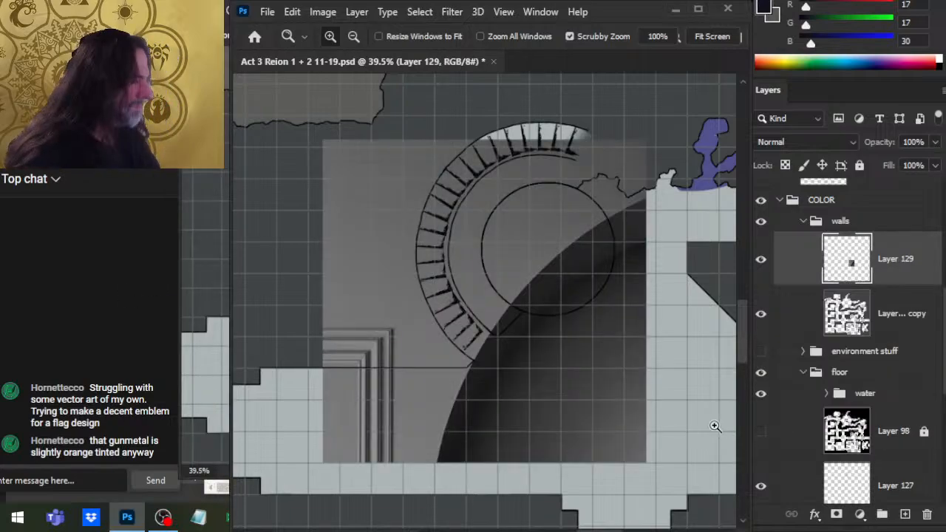
key("ctrl+z")
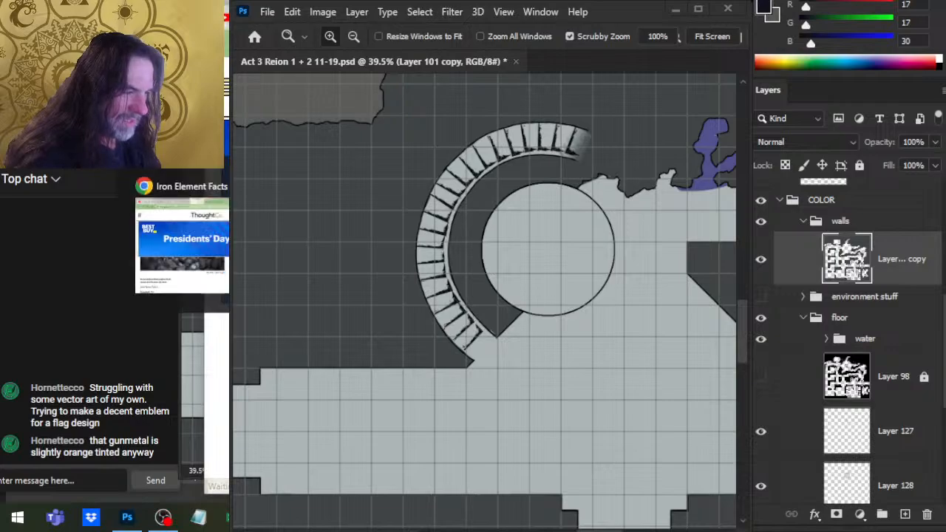
Paste the copied iron ore photo into the walls group and sample grey tones from its rocks
key("ctrl+v")
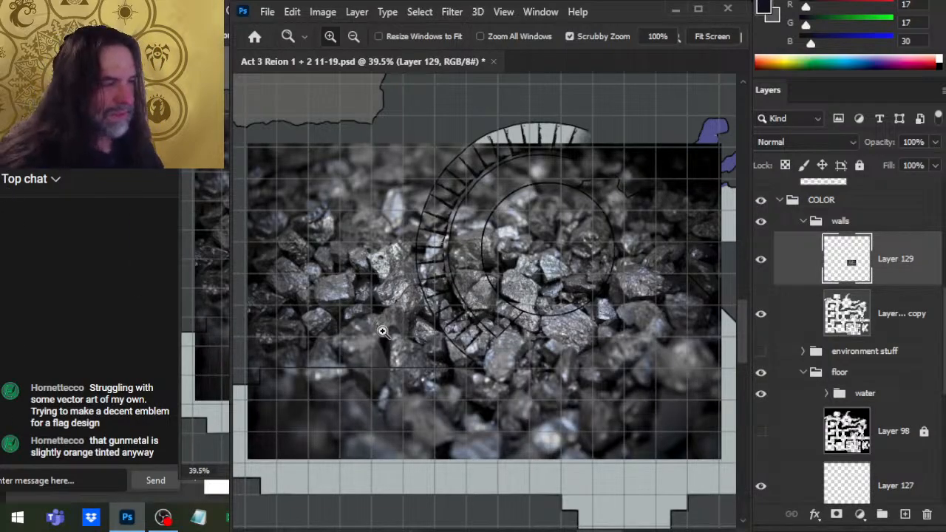
left_click_drag(431, 264, 482, 268)
left_click_drag(658, 304, 636, 255)
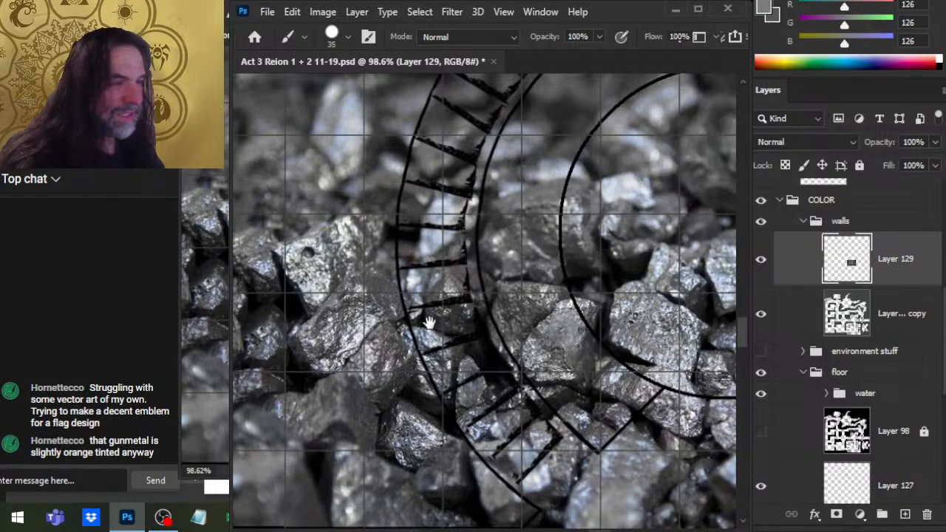
left_click_drag(429, 322, 702, 322)
left_click_drag(591, 264, 376, 289)
key("z")
left_click_drag(604, 318, 546, 316)
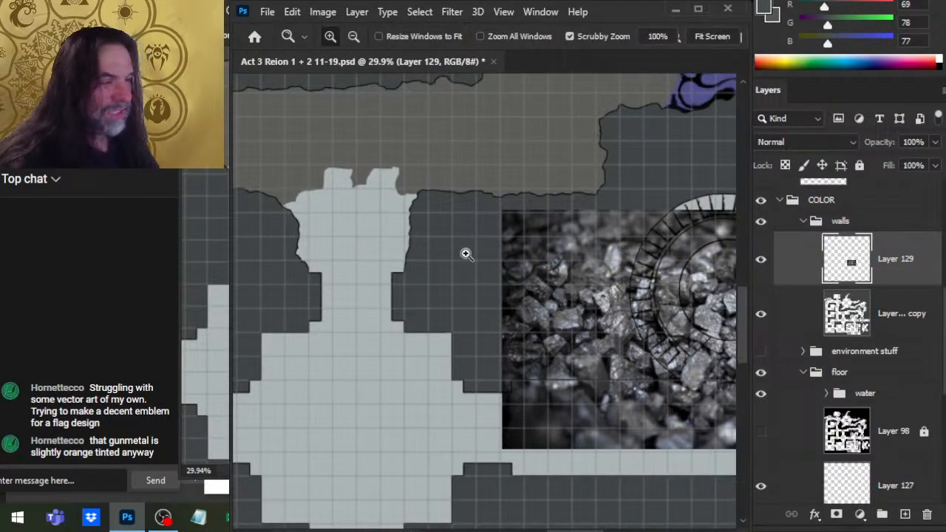
Move the iron ore photo up and to the left, over the wall area beside the circular room
left_click_drag(640, 395, 499, 333)
key("v")
left_click_drag(648, 393, 530, 313)
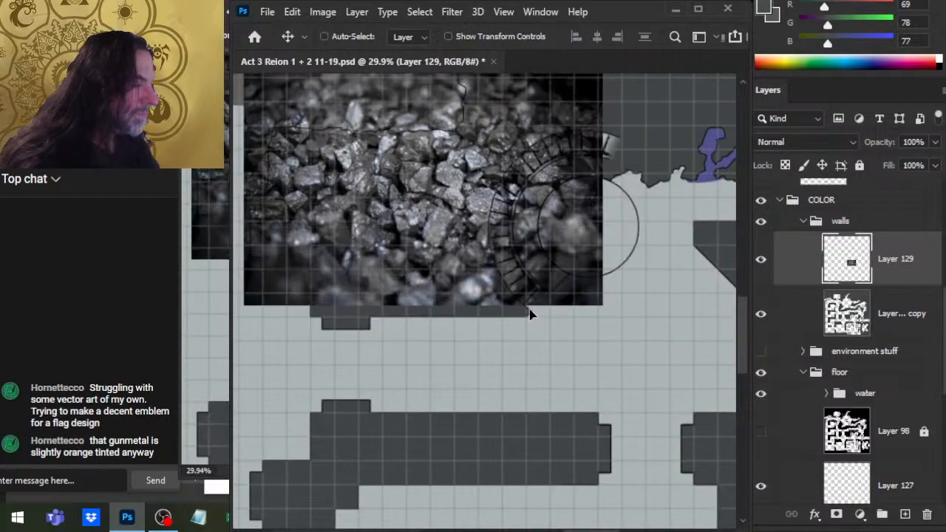
Examine the map's corridors and wall blocks around the iron ore photo, including the barrier beside the purple water
left_click_drag(688, 369, 429, 319)
key("z")
left_click_drag(588, 305, 637, 312)
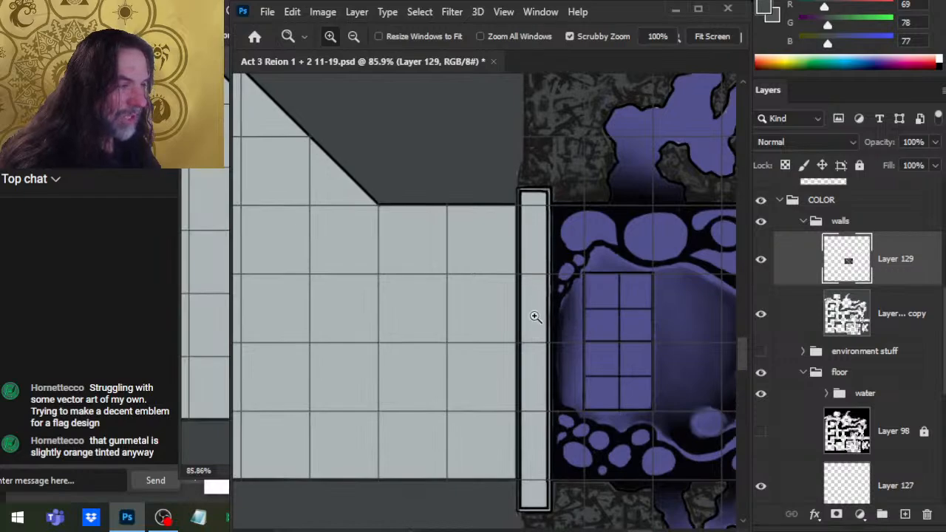
left_click_drag(617, 392, 553, 340)
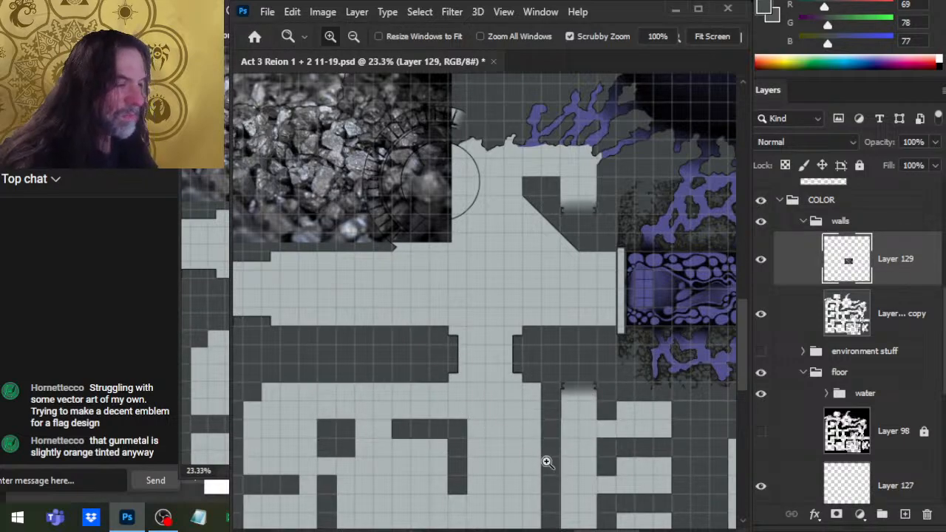
left_click_drag(444, 353, 699, 382)
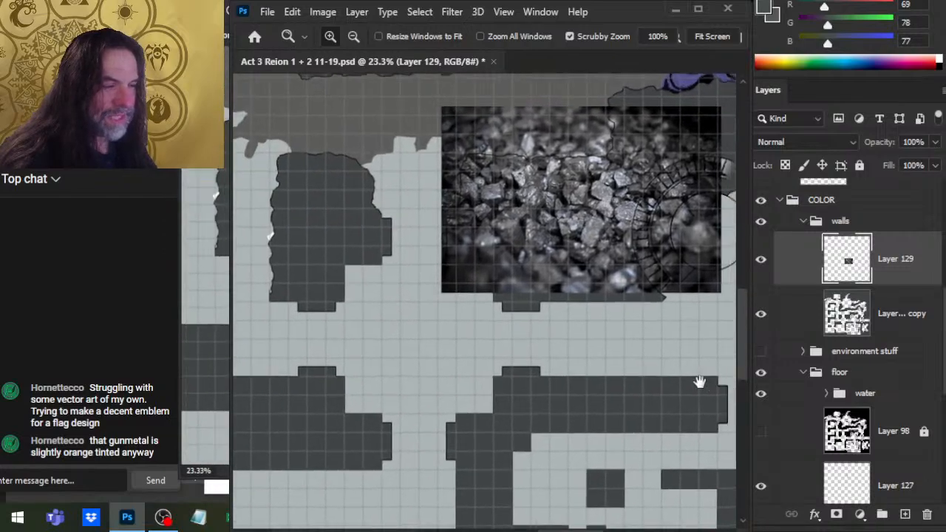
left_click_drag(433, 422, 504, 368)
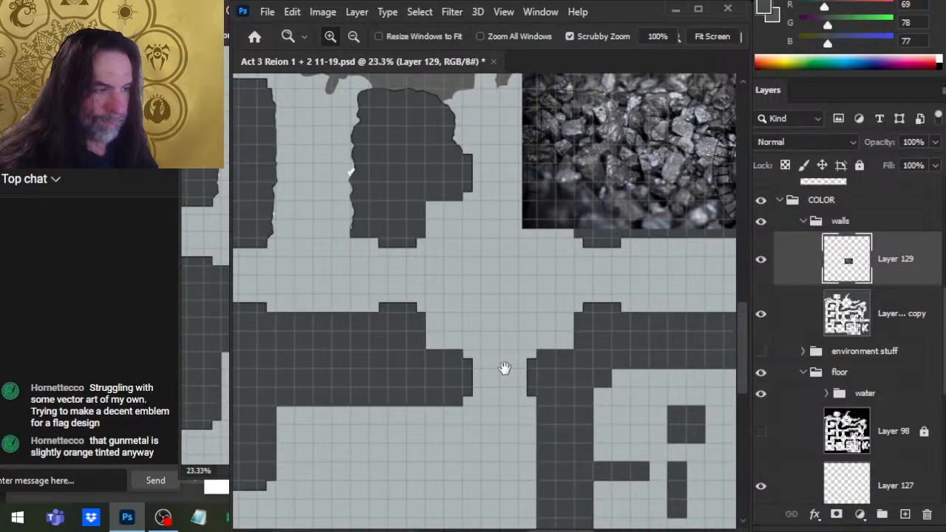
left_click_drag(504, 369, 481, 383)
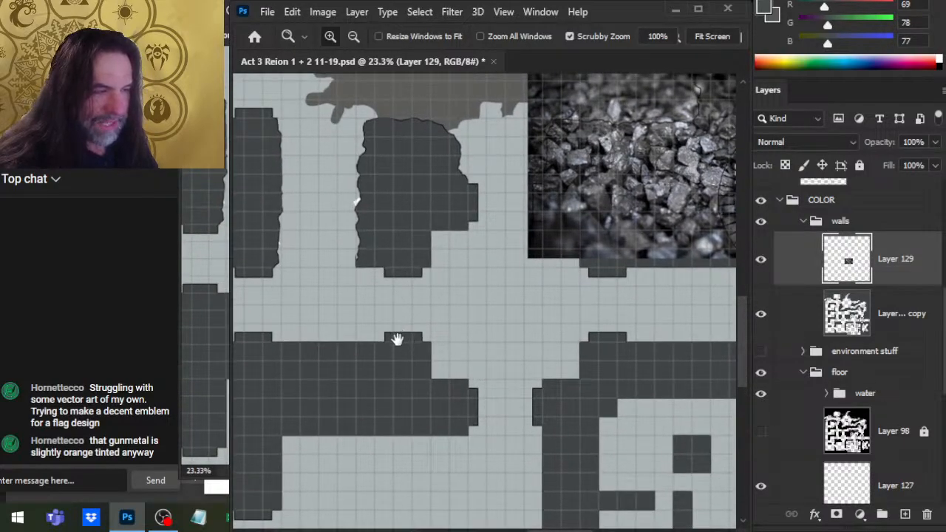
Paint a floor-coloured patch in the corridor's lower wall projection and a wall-coloured vertical stroke up across the corridor
mouse_move(397, 326)
left_mouse_down()
mouse_move(412, 380)
mouse_move(397, 380)
mouse_move(411, 374)
mouse_move(402, 372)
mouse_move(391, 380)
mouse_move(403, 372)
mouse_move(444, 389)
mouse_move(403, 372)
left_mouse_up()
left_click(422, 328, "alt")
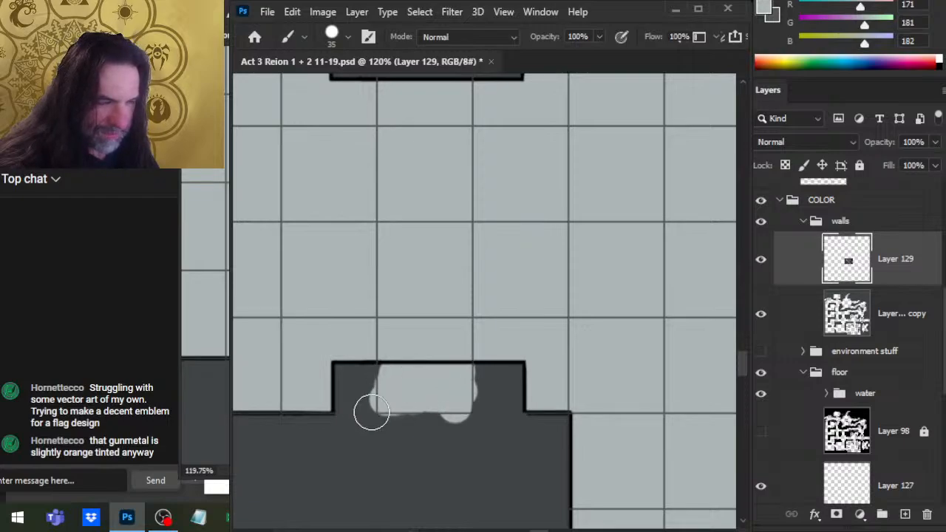
left_click(414, 385, "alt")
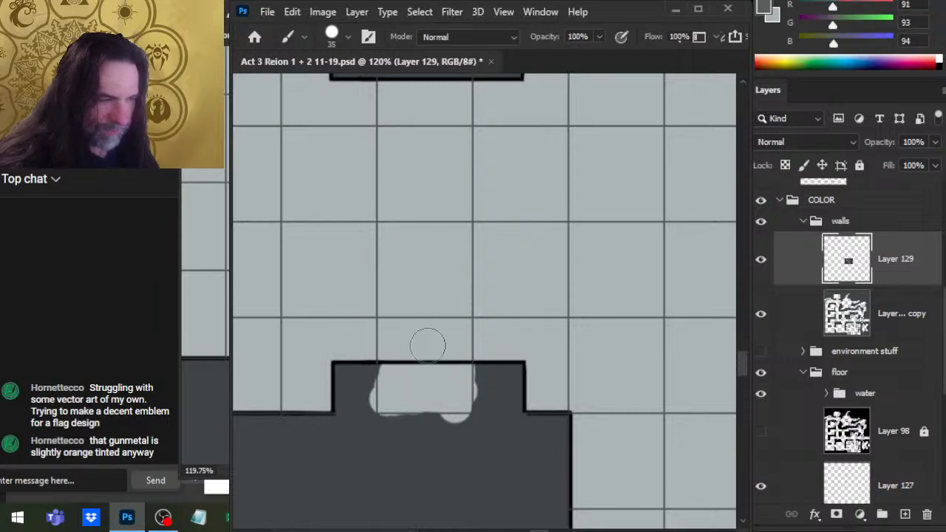
left_click(415, 456, "alt")
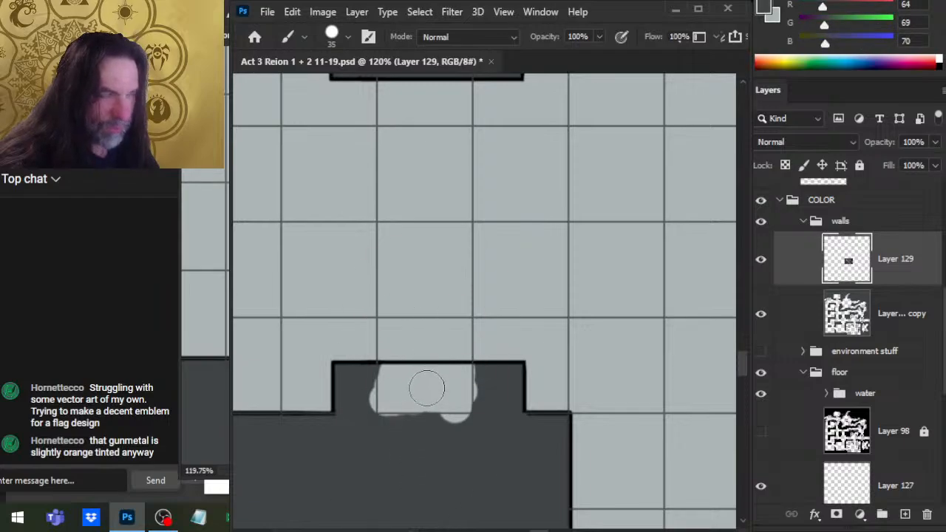
left_click_drag(427, 389, 427, 112)
Enlarge the brush to 70 and paint a thicker straight wall-coloured bar between the two facing wall projections
key("z")
left_click_drag(554, 437, 399, 418)
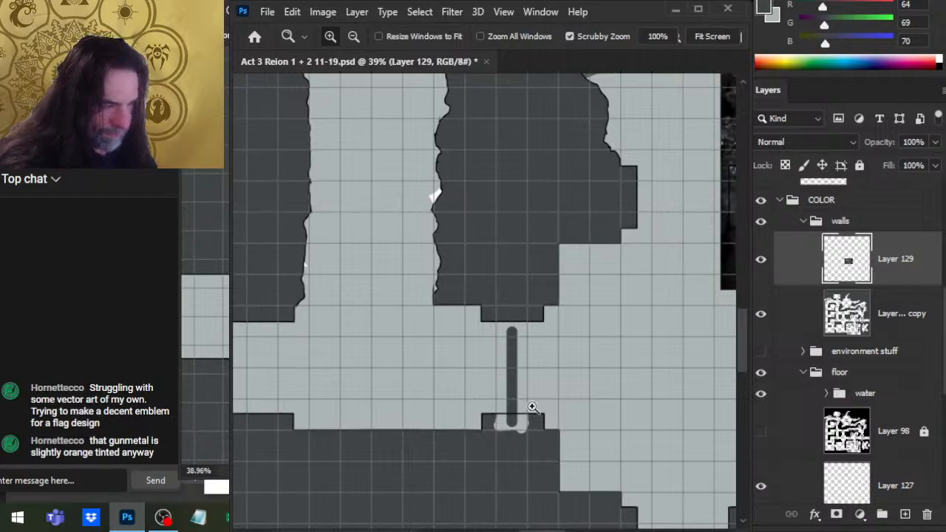
left_click_drag(530, 411, 568, 412)
key("b")
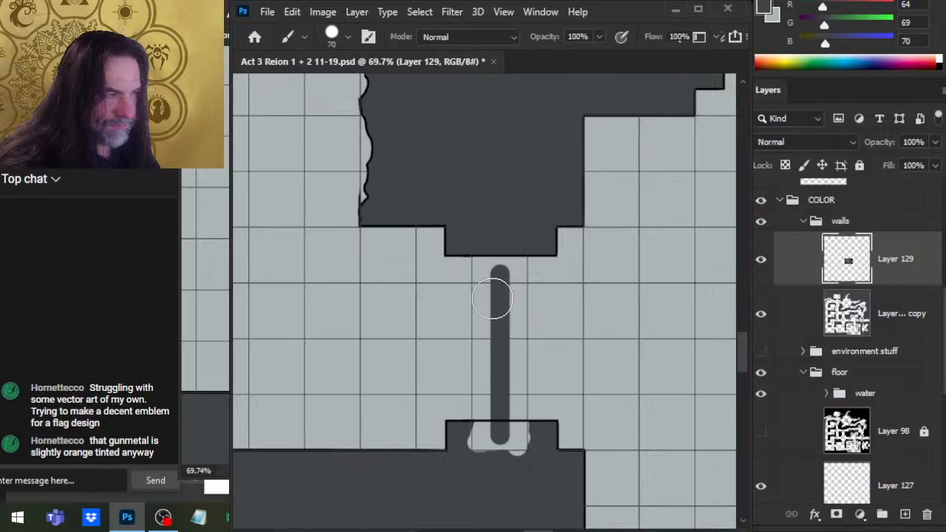
key("]")
left_click(503, 429, "shift")
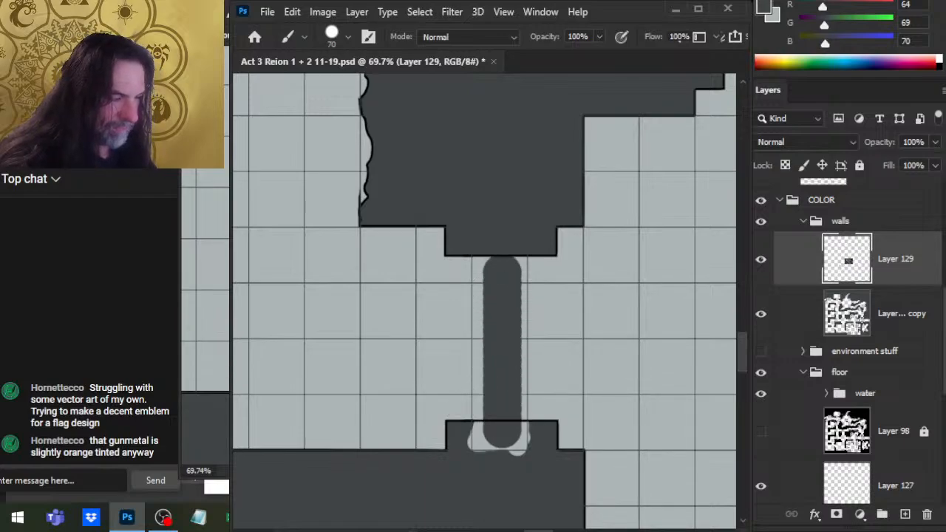
Nudge the painted wall-coloured bar slightly left to centre it between the two facing wall projections
key("v")
key("Left")
key("Left")
key("Left")
key("Left")
key("Left")
key("Left")
key("Left")
key("Right")
key("Right")
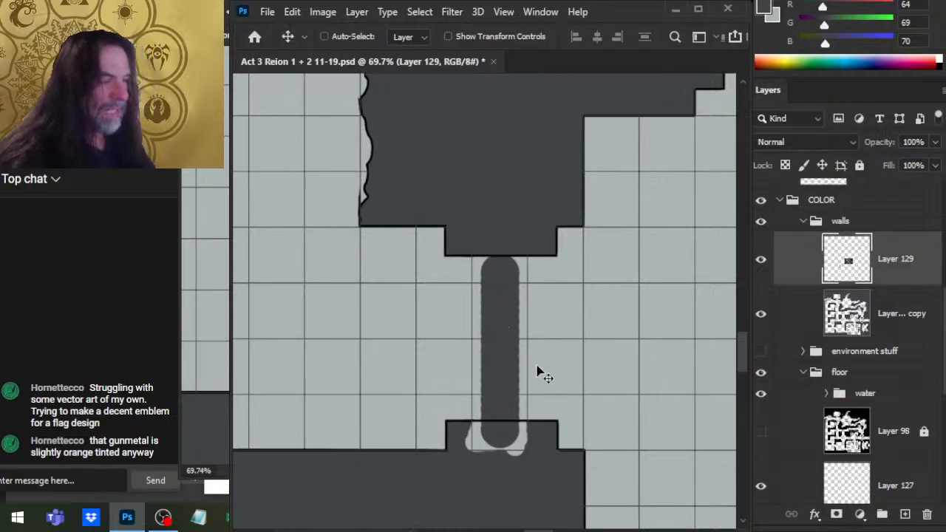
Replace the iron ore photo layer with the copied photo of grey metal pieces, placed over the corridor below the circular room
key("z")
left_click_drag(570, 349, 485, 424)
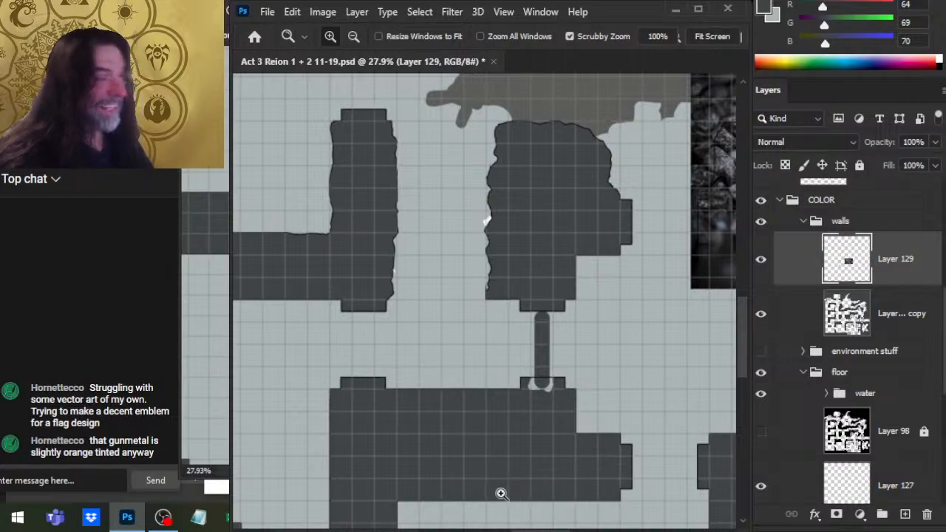
left_click_drag(639, 343, 397, 321)
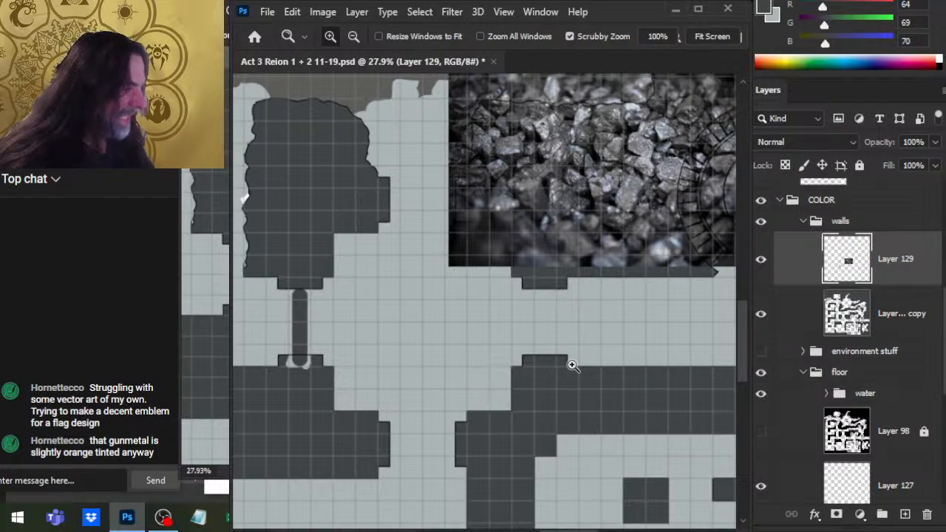
left_click_drag(661, 225, 527, 446)
scroll(527, 446, "down", 4)
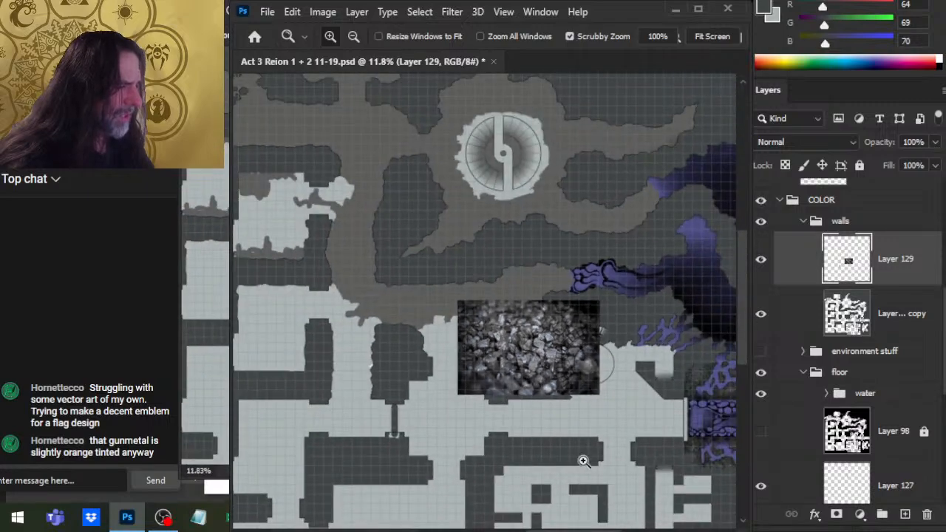
left_click_drag(585, 461, 496, 412)
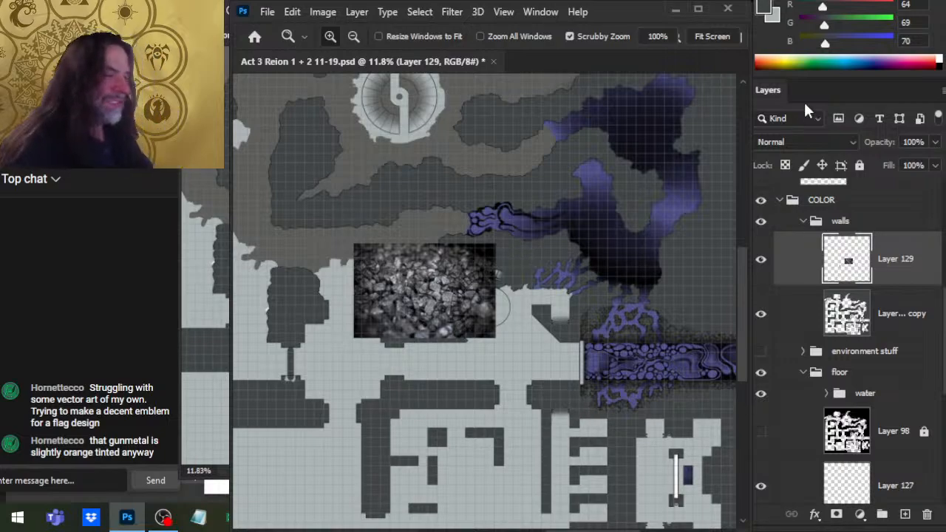
key("Delete")
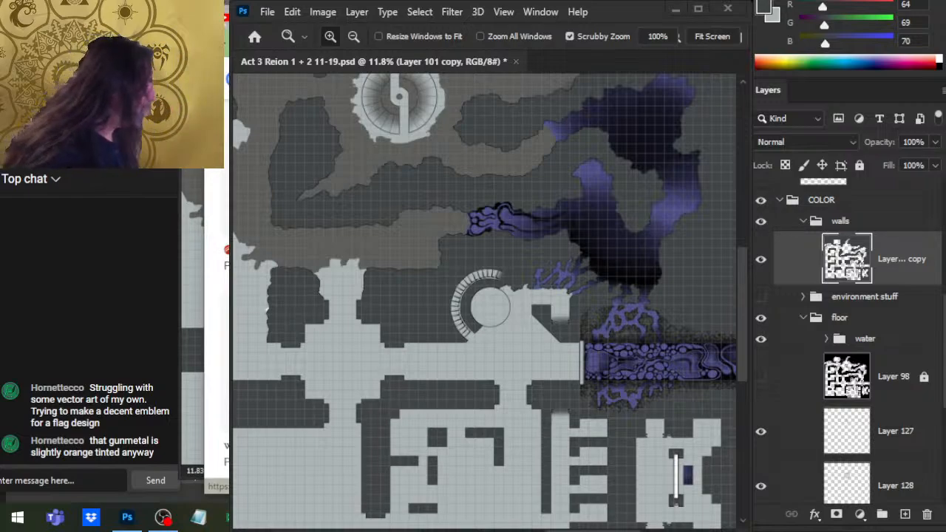
key("ctrl+v")
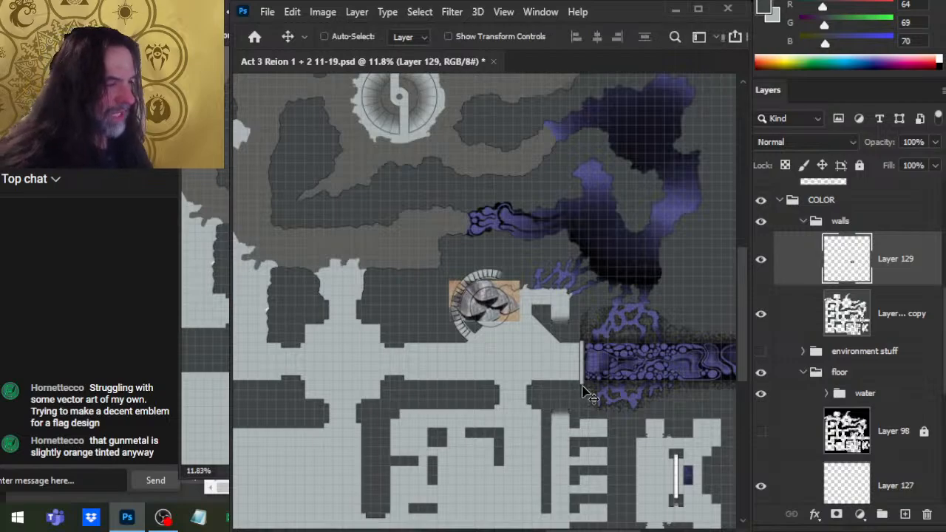
mouse_move(478, 294)
left_mouse_down()
mouse_move(491, 354)
mouse_move(515, 328)
left_mouse_up()
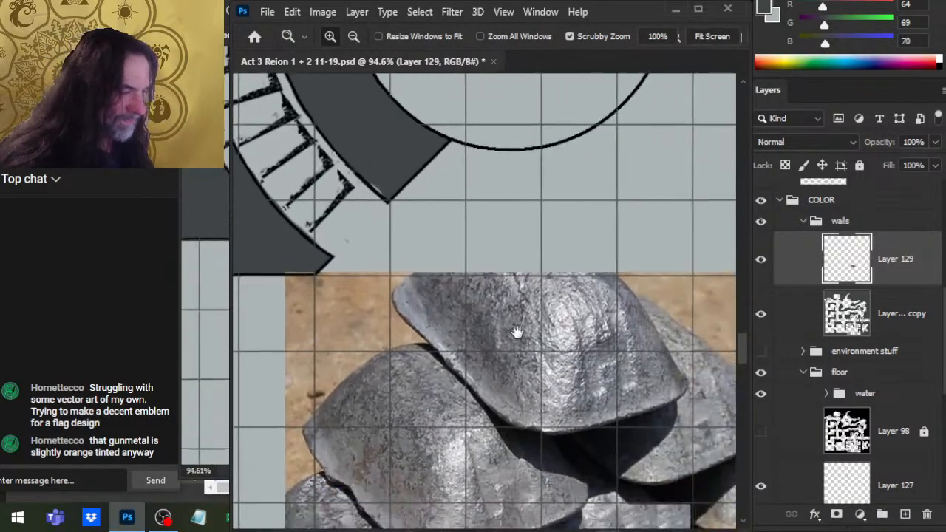
Sample a grey from the metal photo and paint a zigzag of thick strokes on the corridor up to the barrier
key("b")
mouse_move(416, 314)
left_mouse_down()
mouse_move(402, 317)
mouse_move(384, 302)
mouse_move(465, 297)
mouse_move(369, 311)
mouse_move(289, 401)
left_mouse_up()
key("z")
mouse_move(542, 392)
left_mouse_down()
mouse_move(382, 362)
mouse_move(517, 325)
mouse_move(524, 271)
mouse_move(473, 344)
mouse_move(516, 272)
mouse_move(516, 345)
left_mouse_up()
key("b")
left_click_drag(552, 276, 547, 359)
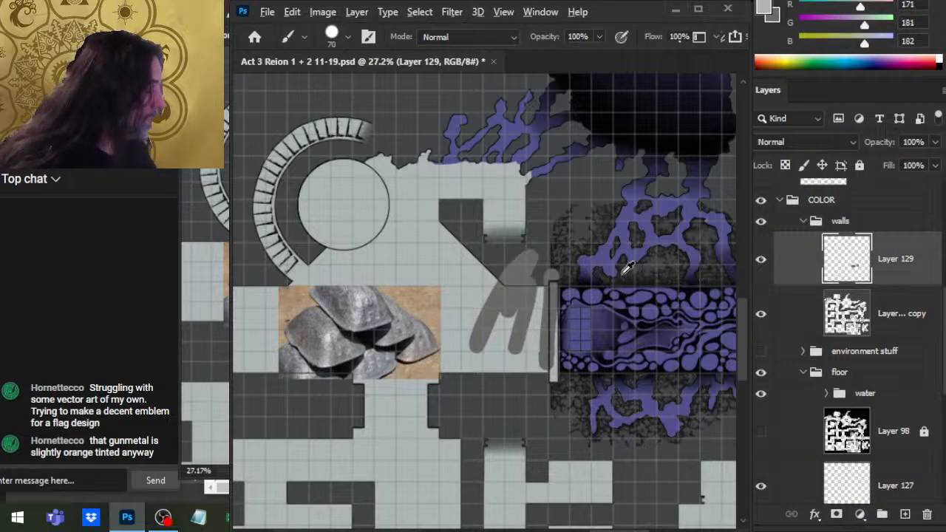
Sample a colour from the purple water and shift the metal photo with its test strokes slightly down and right
left_click(650, 295, "alt")
left_click_drag(647, 291, 629, 344)
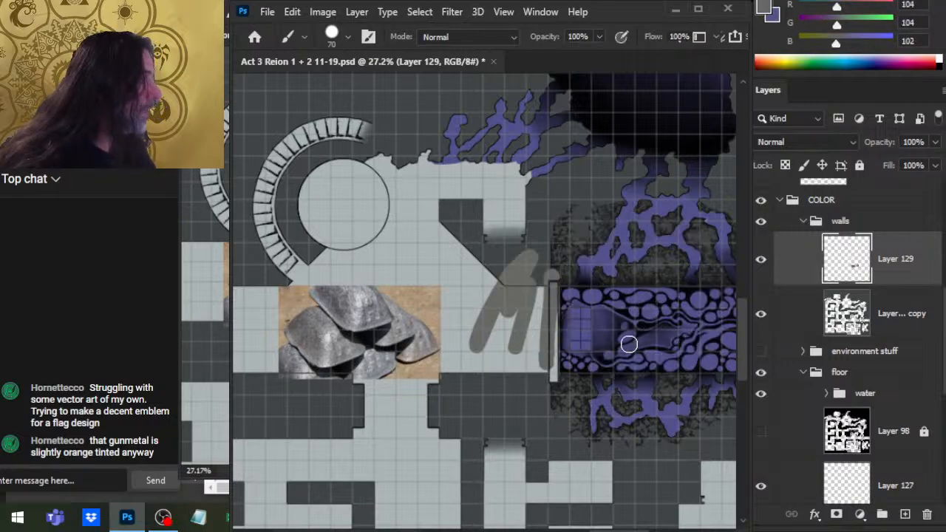
key("v")
left_click_drag(561, 378, 570, 418)
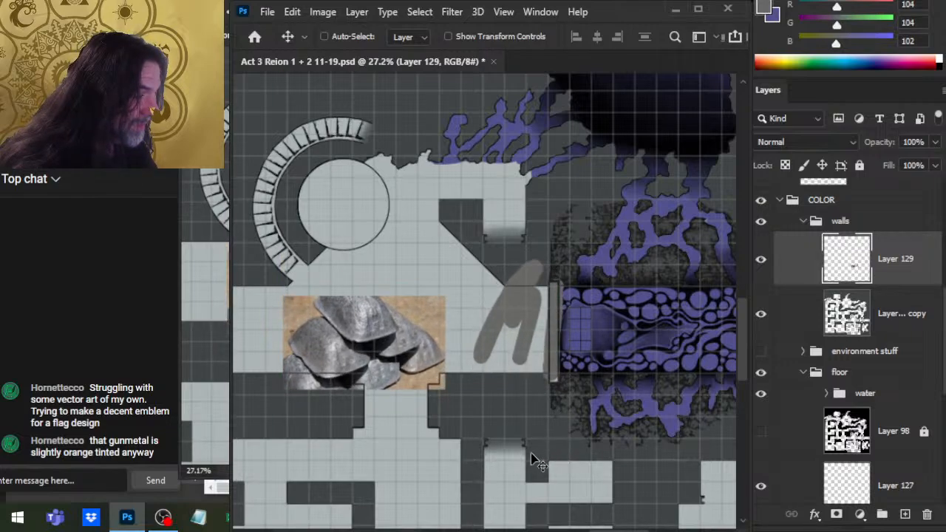
Sample the purple grid block beyond the barrier (RGB 81, 81, 140) as background colour, keeping the grey as foreground
key("z")
mouse_move(626, 321)
left_mouse_down()
mouse_move(643, 316)
mouse_move(646, 331)
mouse_move(668, 343)
left_mouse_up()
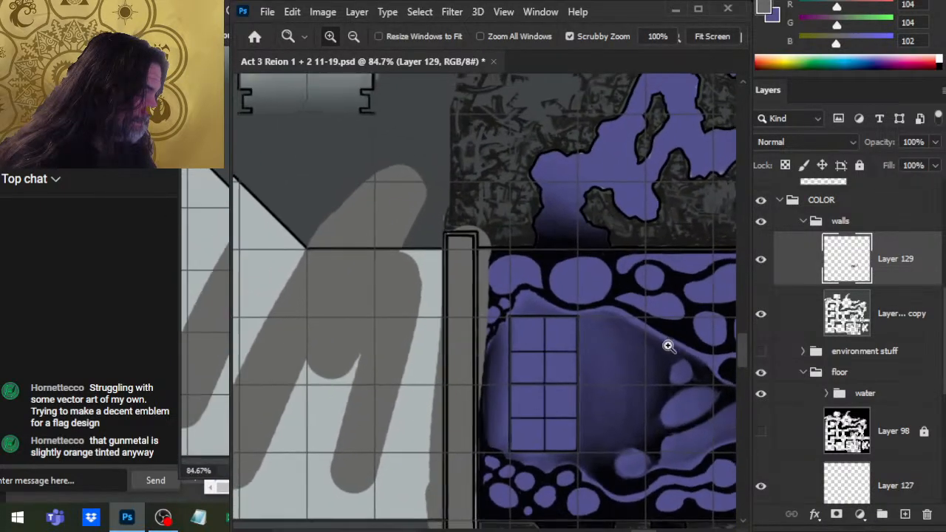
key("b")
left_click(533, 337, "alt")
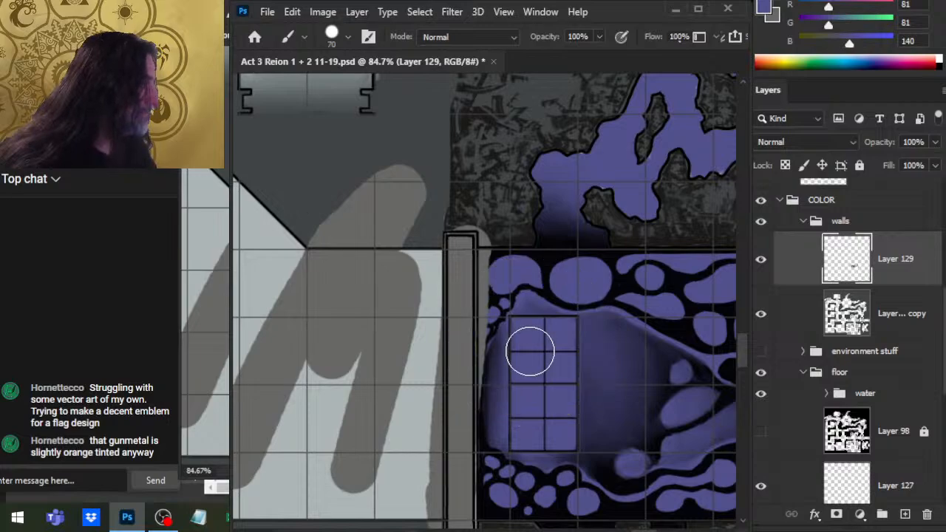
key("x")
Move the photo and grey strokes left and slightly up, clear of the barrier beside the purple water
key("z")
left_click_drag(533, 431, 491, 432)
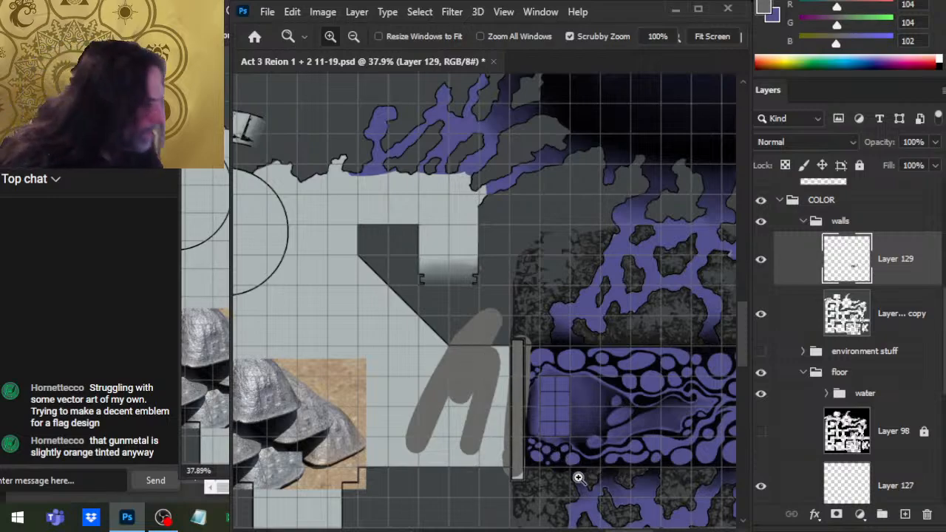
key("v")
mouse_move(580, 480)
left_mouse_down()
mouse_move(606, 470)
mouse_move(545, 465)
left_mouse_up()
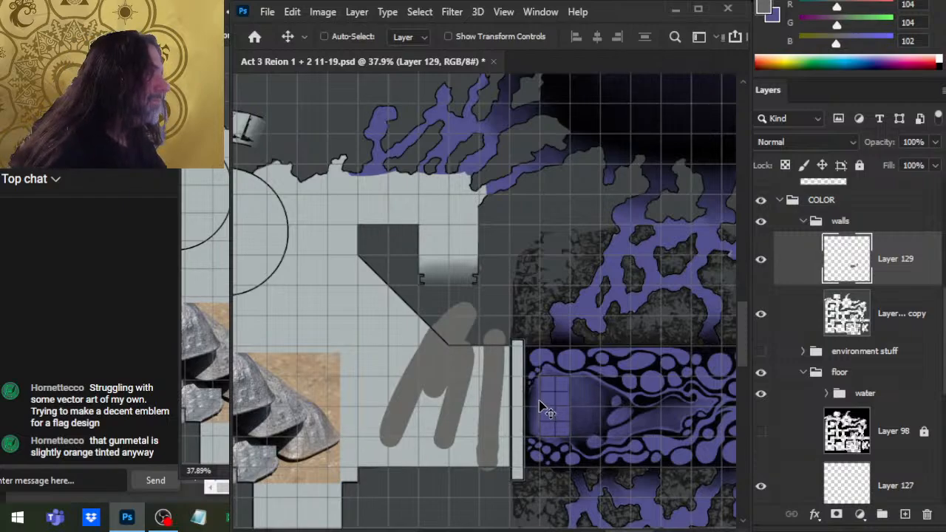
Sample a brownish grey (RGB 111, 104, 98) from the metal photo and paint a bent stroke across its lower edge and the wall projection
mouse_move(510, 428)
left_mouse_down()
mouse_move(704, 317)
mouse_move(693, 320)
left_mouse_up()
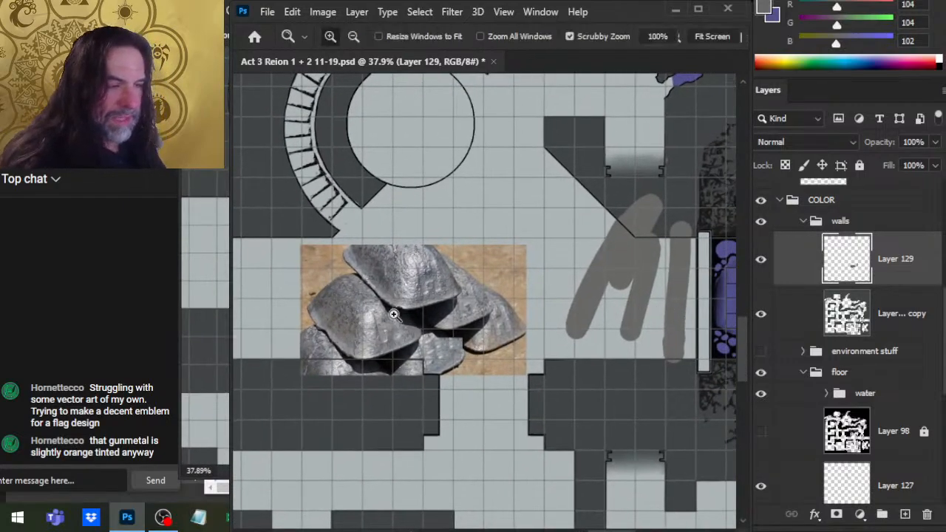
left_click_drag(392, 315, 441, 318)
key("b")
left_click(326, 333, "alt")
left_click_drag(330, 328, 274, 313)
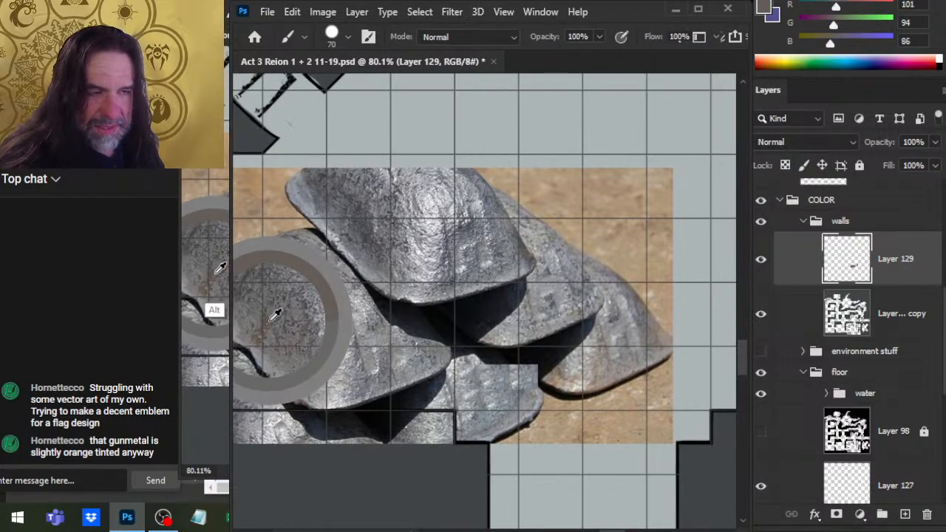
mouse_move(479, 400)
left_mouse_down()
mouse_move(412, 475)
mouse_move(526, 458)
left_mouse_up()
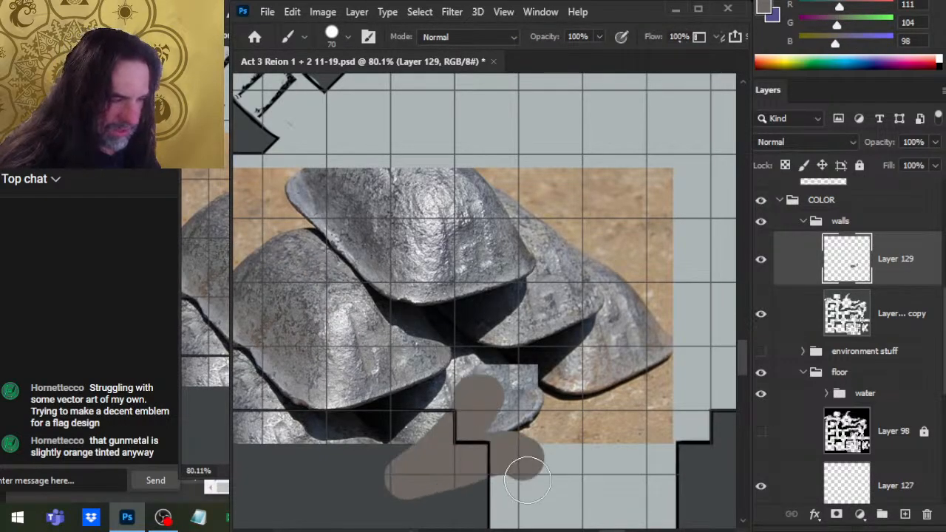
Try a brownish-grey test stroke over the purple water beyond the barrier
left_click_drag(642, 425, 315, 423)
left_click_drag(667, 354, 405, 383)
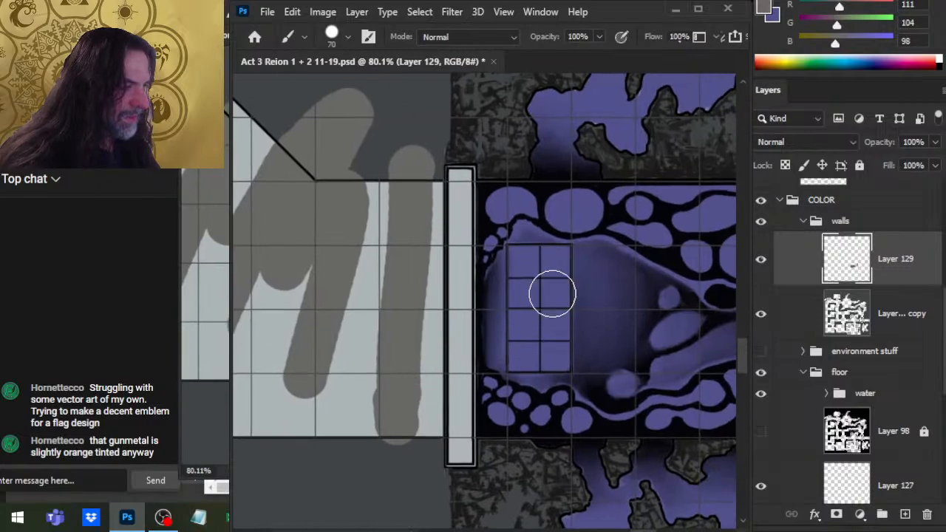
mouse_move(553, 293)
left_mouse_down()
mouse_move(564, 264)
mouse_move(639, 290)
left_mouse_up()
key("ctrl+z")
Sample a purplish grey (RGB 94, 94, 102) from the metal photo and paint a diagonal stroke from the lower wall block onto the corridor
left_click_drag(406, 398, 725, 333)
mouse_move(363, 402)
left_mouse_down()
mouse_move(508, 398)
mouse_move(531, 412)
left_mouse_up()
left_click(377, 218, "alt")
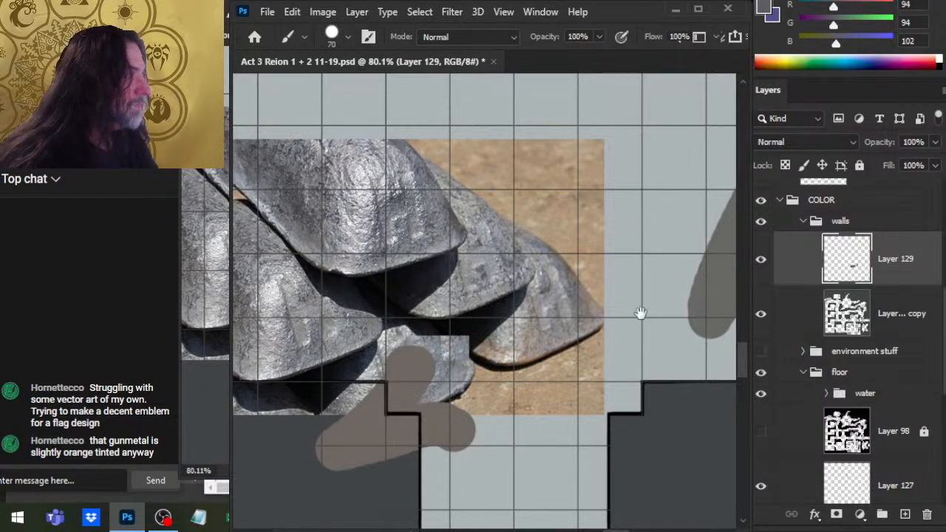
left_click_drag(641, 313, 503, 245)
left_click_drag(546, 359, 651, 222)
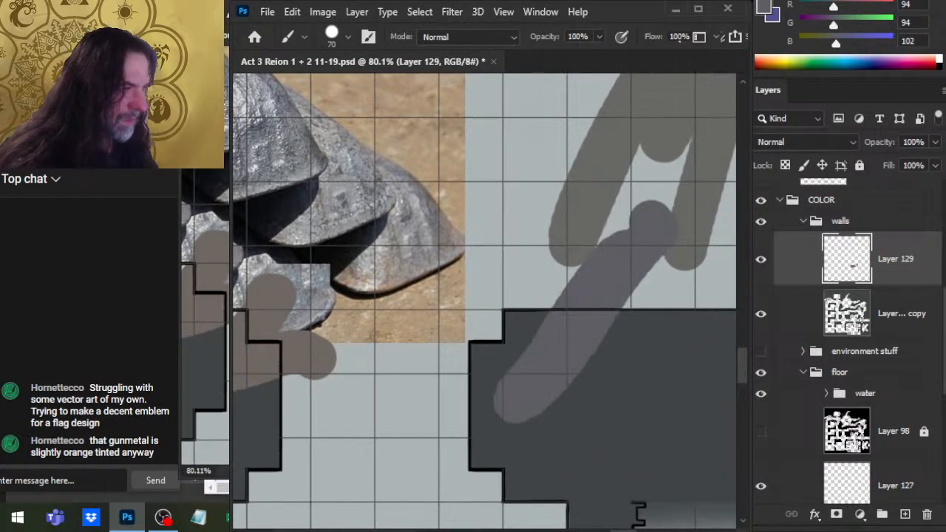
Paint thick purplish-grey strokes across the barrier, over the grid block and up through the purple water cells
left_click_drag(689, 335, 397, 372)
mouse_move(655, 221)
left_mouse_down()
mouse_move(518, 255)
mouse_move(684, 258)
left_mouse_up()
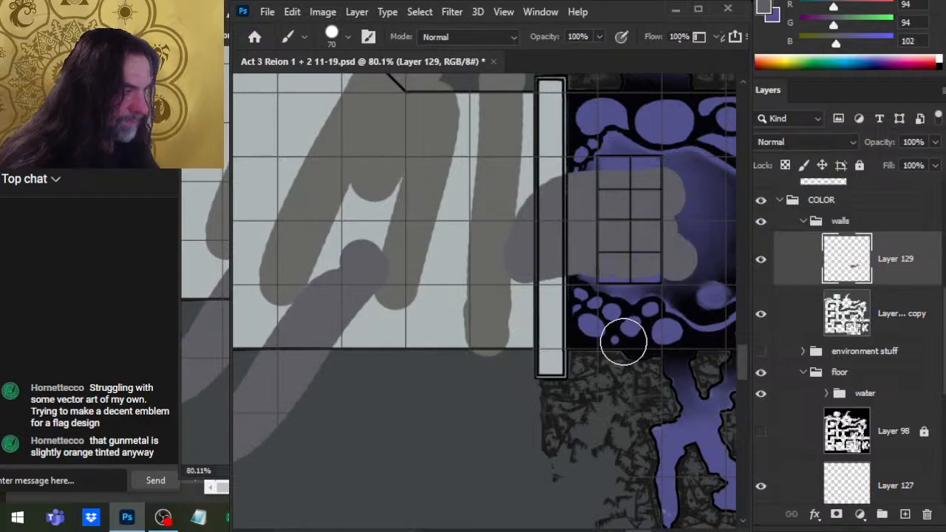
mouse_move(619, 400)
left_mouse_down()
mouse_move(522, 419)
mouse_move(492, 435)
left_mouse_up()
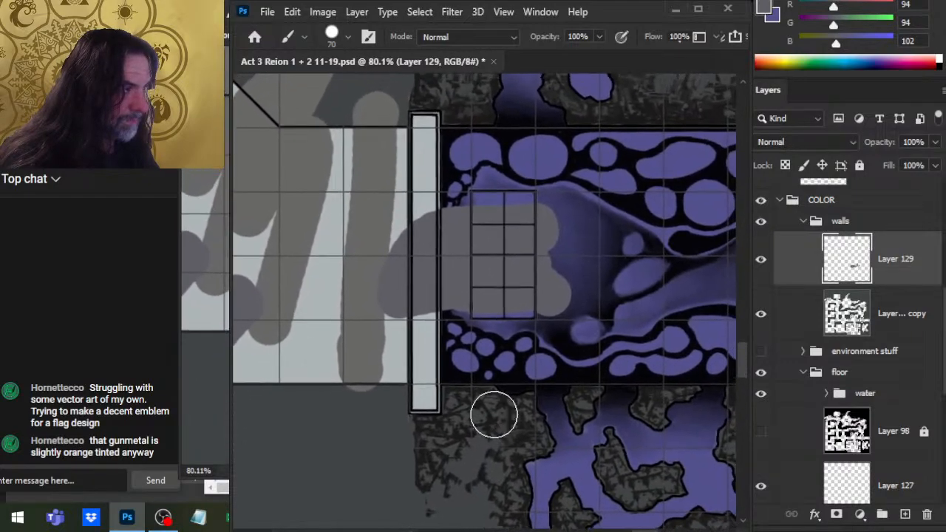
left_click_drag(525, 250, 648, 164)
left_click_drag(601, 222, 518, 178)
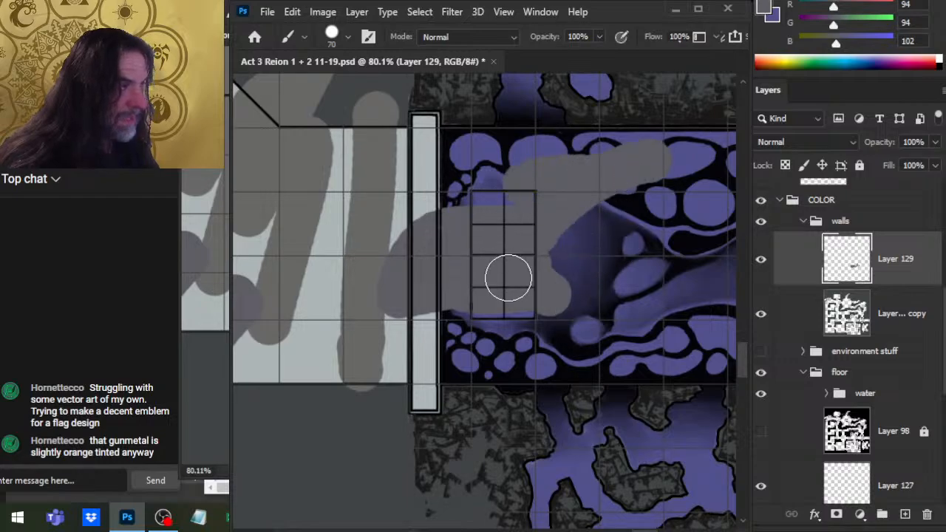
Examine close up how the purplish-grey strokes compare with the purple water cells and the grid block they touch
key("z")
left_click_drag(575, 150, 584, 248)
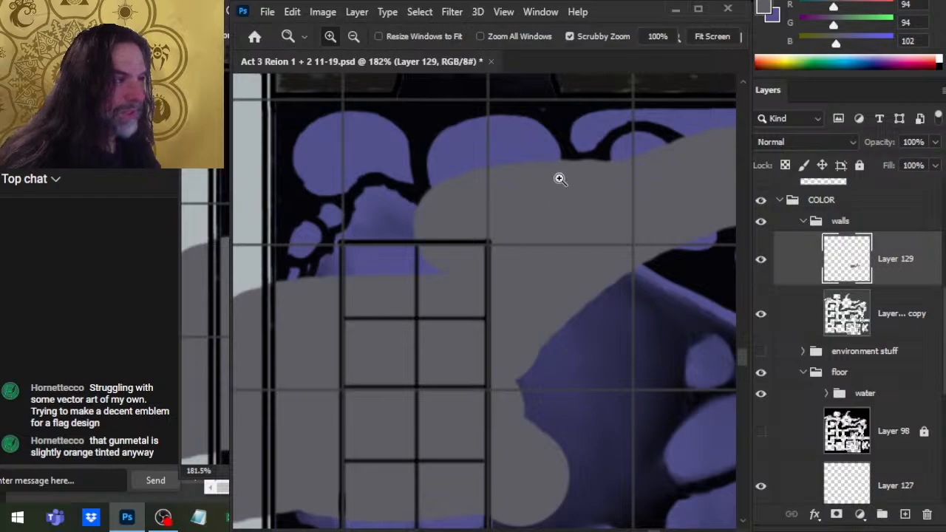
key("b")
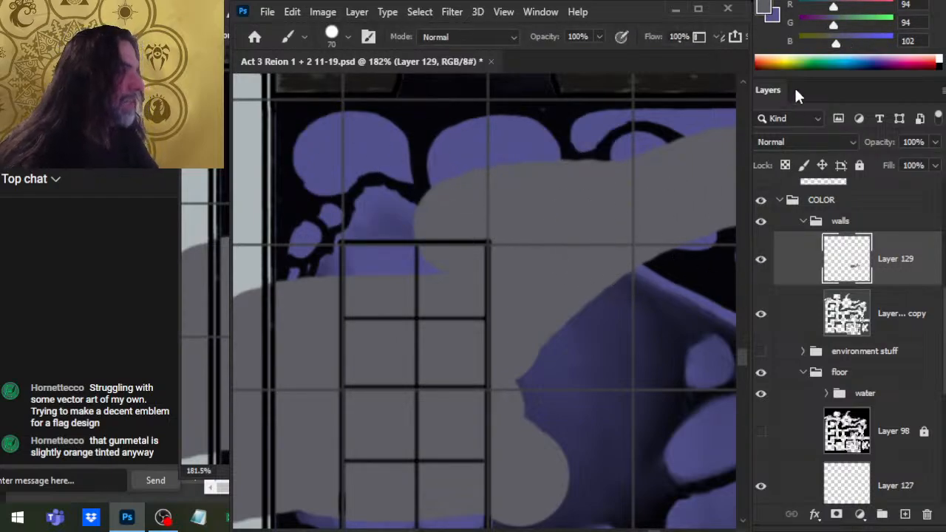
key("x")
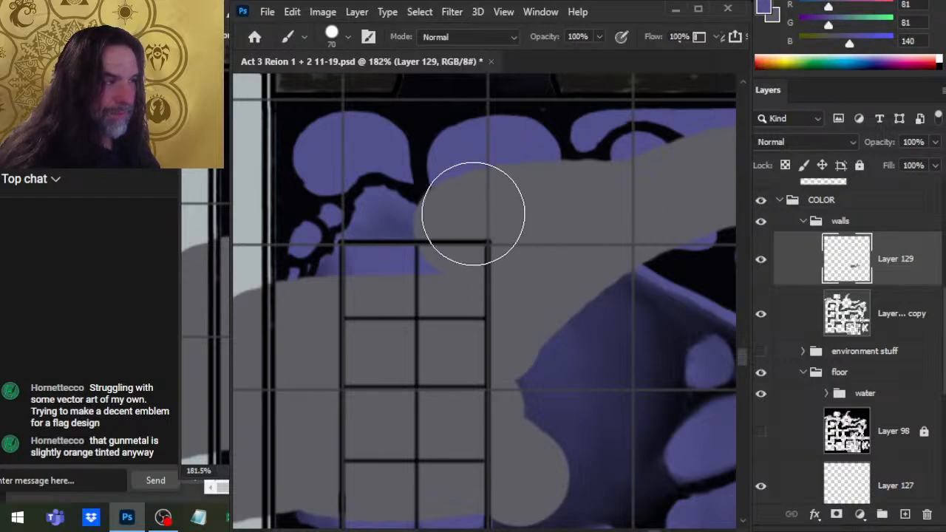
key("z")
left_click(584, 190)
left_click_drag(597, 323, 556, 365)
key("v")
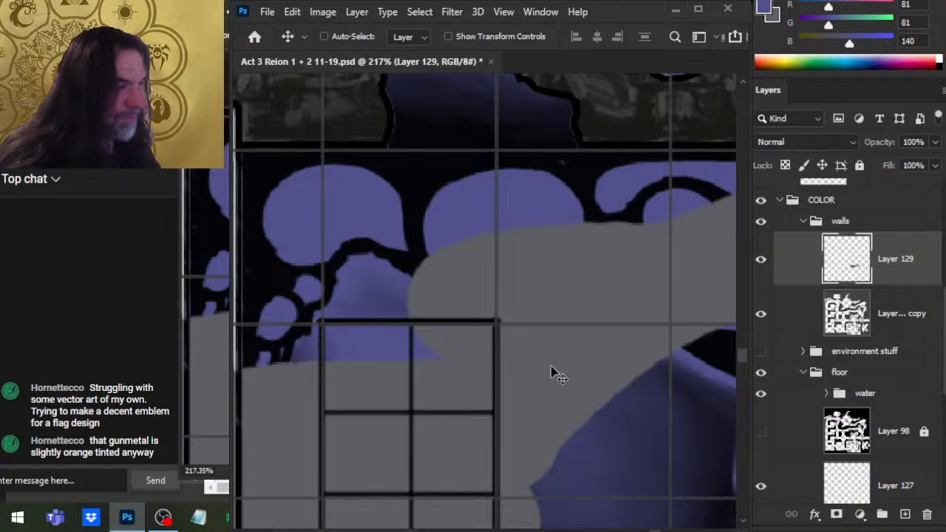
key("z")
left_click_drag(598, 272, 616, 290)
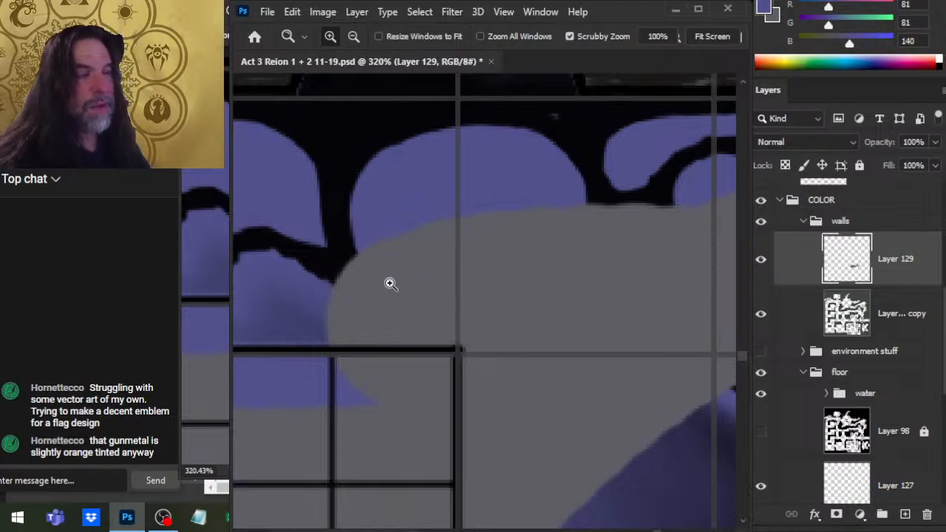
key("b")
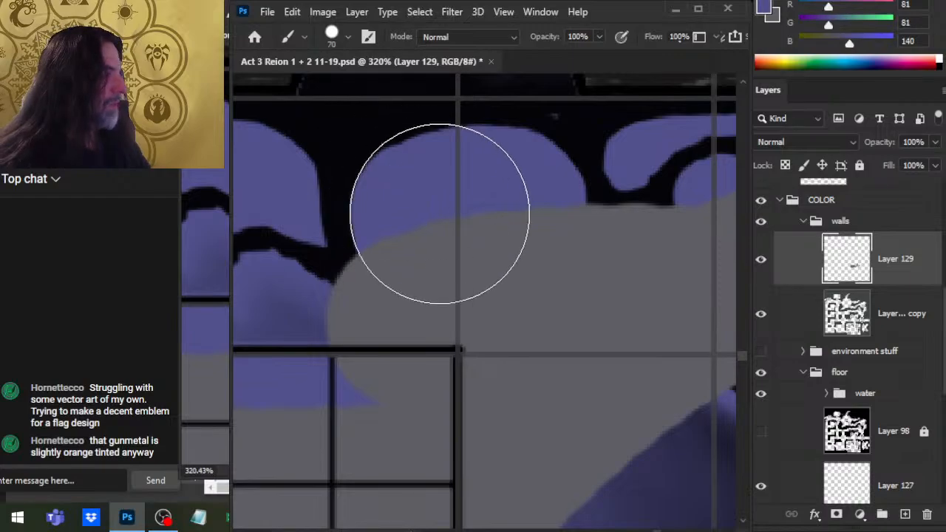
key("x")
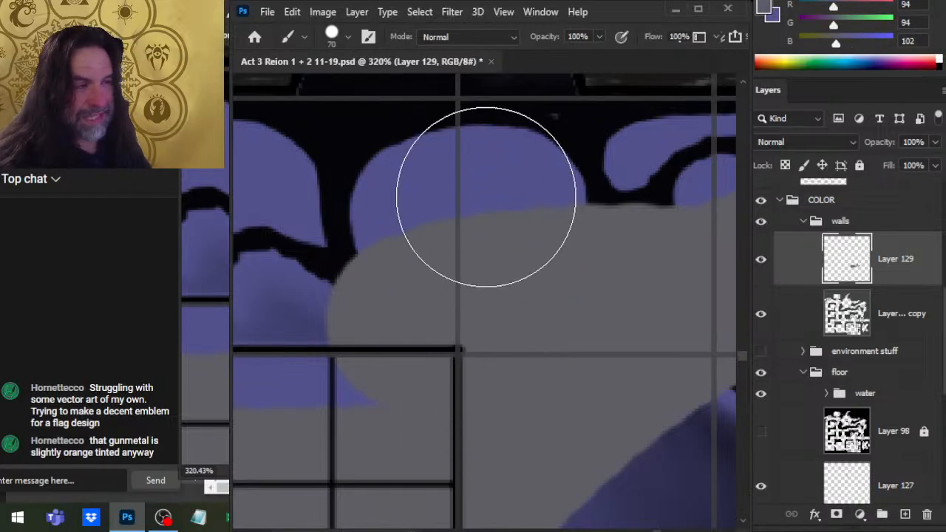
key("z")
left_click_drag(379, 276, 421, 278)
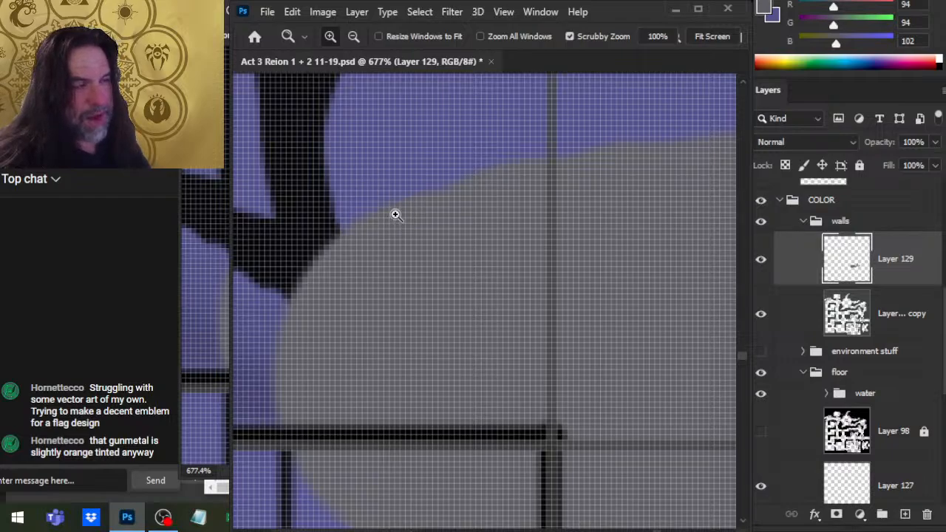
left_click_drag(553, 309, 478, 342)
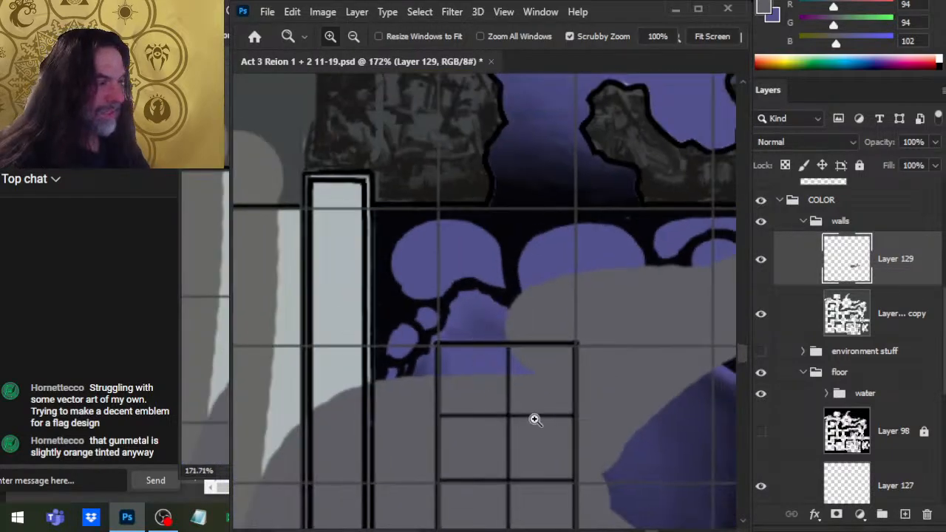
left_click_drag(648, 417, 545, 353)
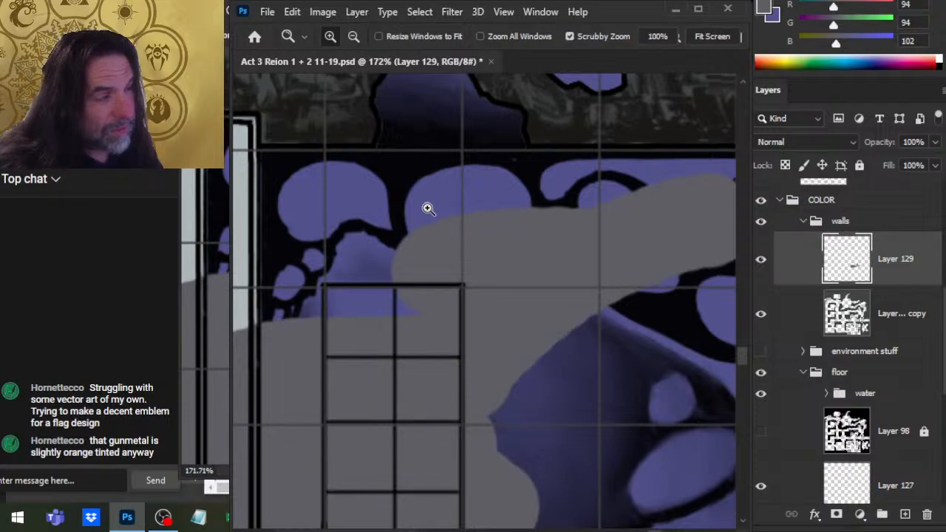
left_click_drag(427, 208, 500, 233)
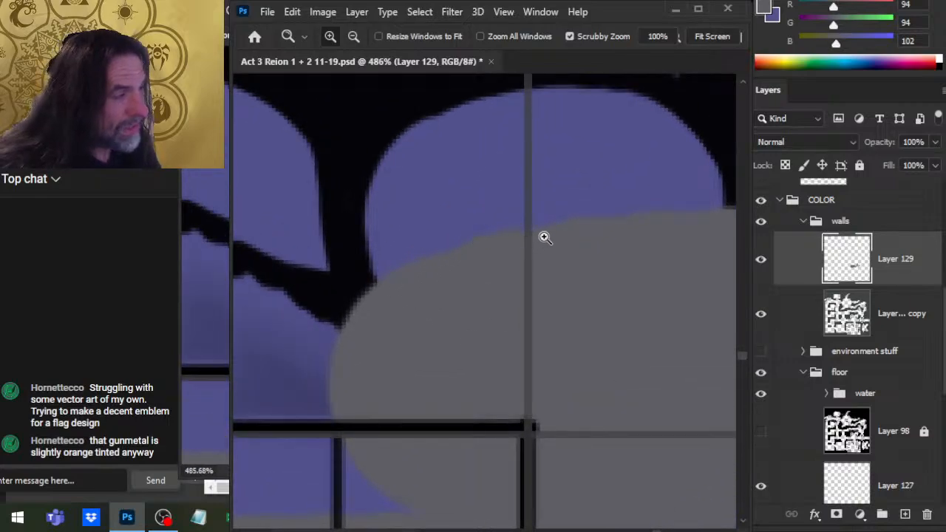
Compare the purplish-grey strokes with the water cells, grid block and barrier at several magnifications
key("w")
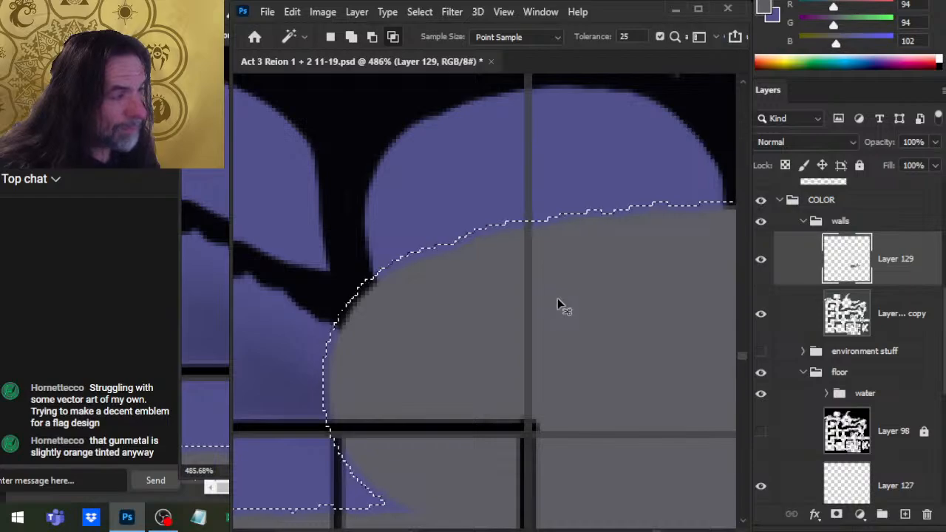
key("ctrl+d")
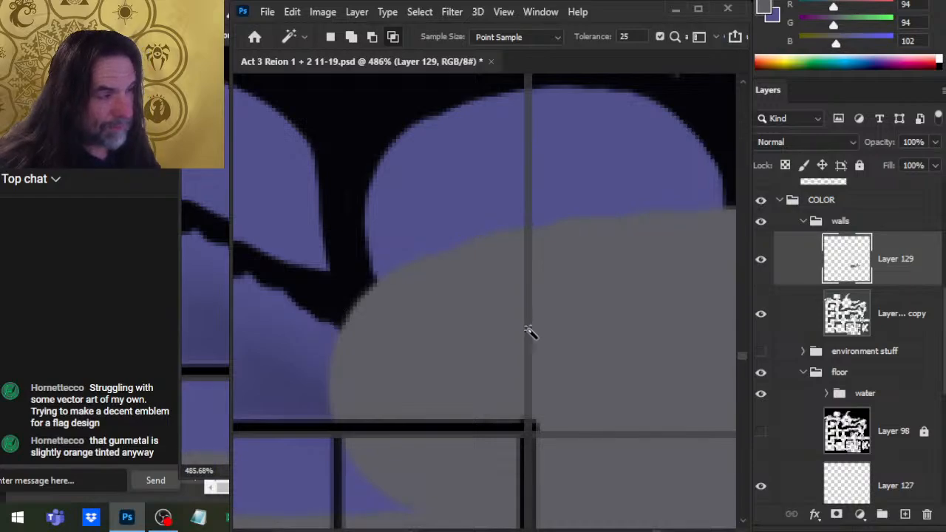
key("z")
left_click_drag(583, 367, 529, 359)
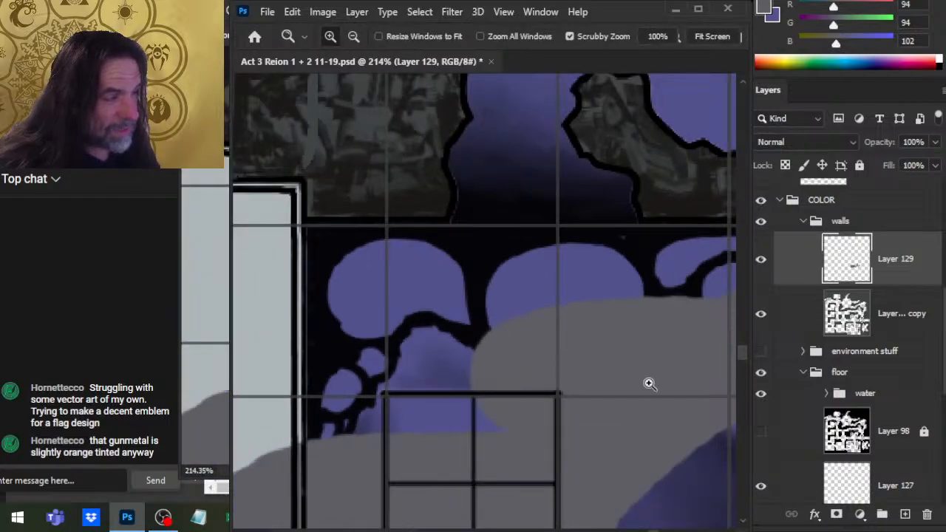
scroll(650, 384, "down", 5)
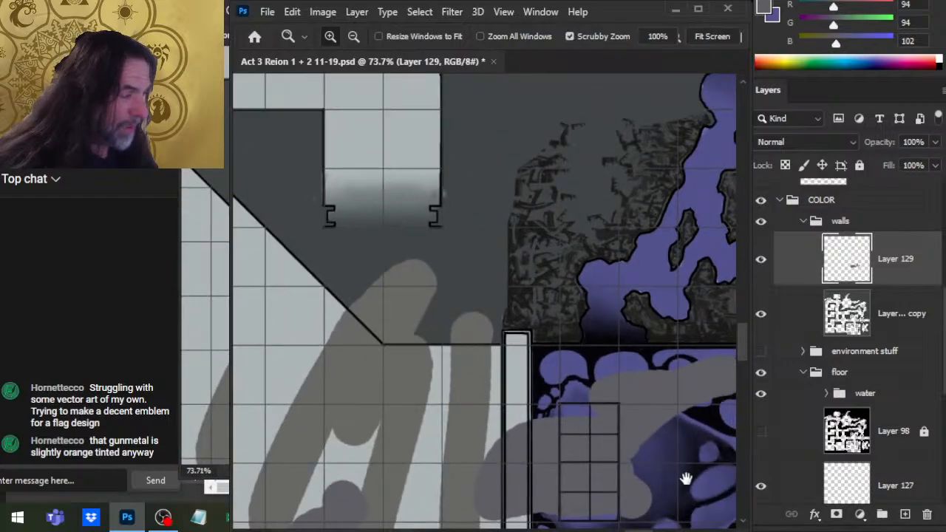
left_click_drag(687, 475, 446, 358)
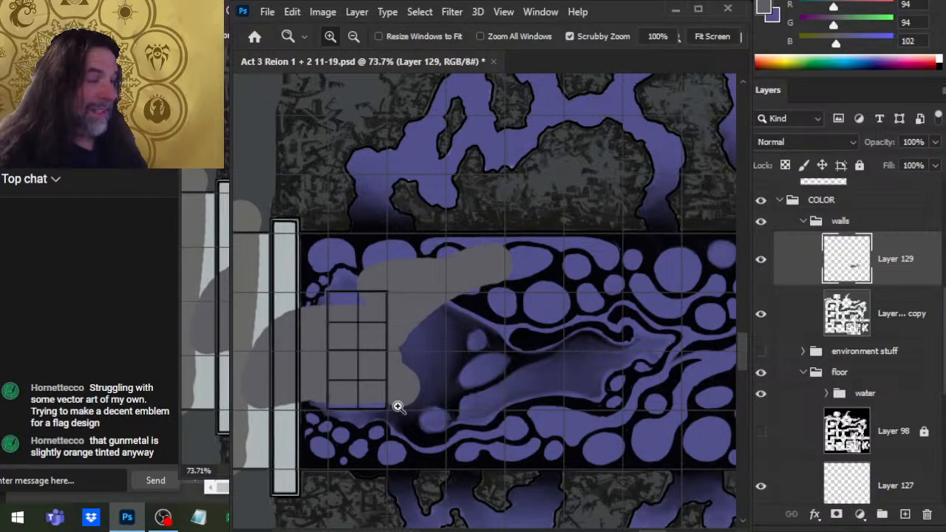
left_click_drag(402, 286, 488, 314)
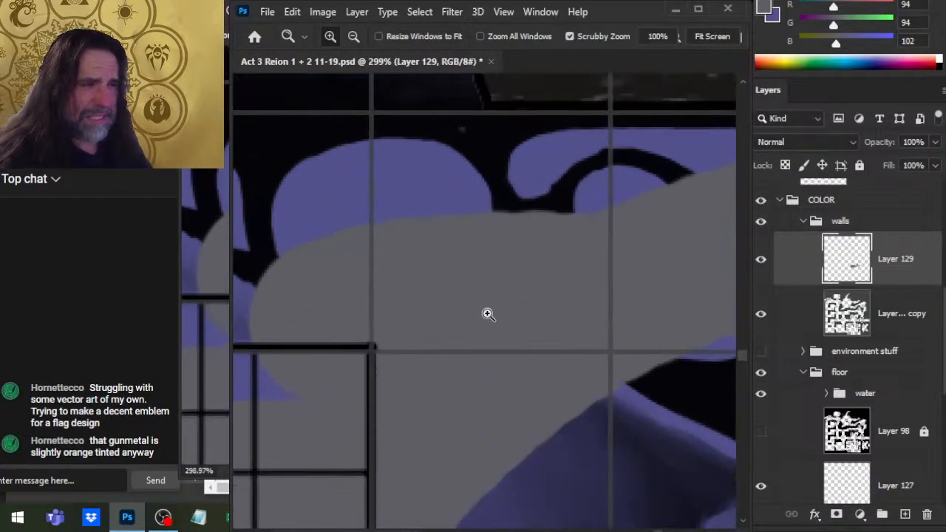
left_click_drag(480, 378, 451, 447)
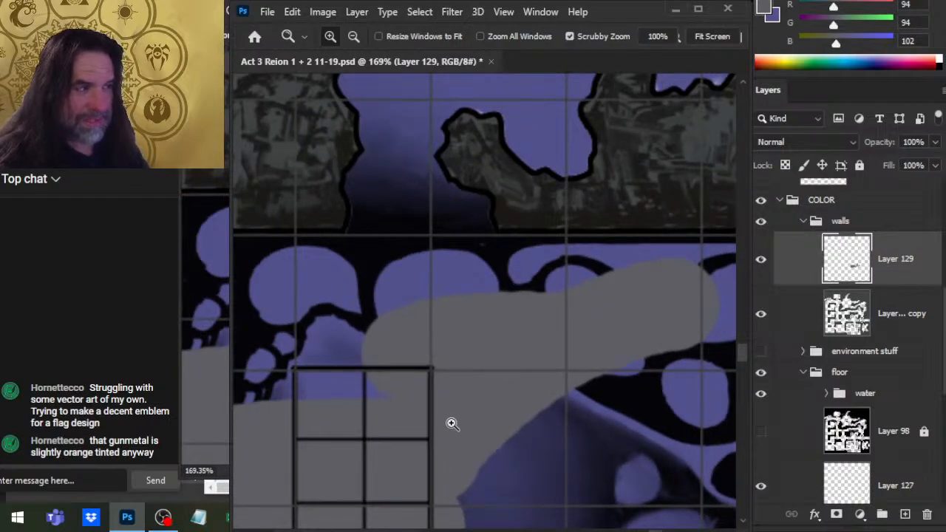
left_click_drag(424, 280, 464, 300)
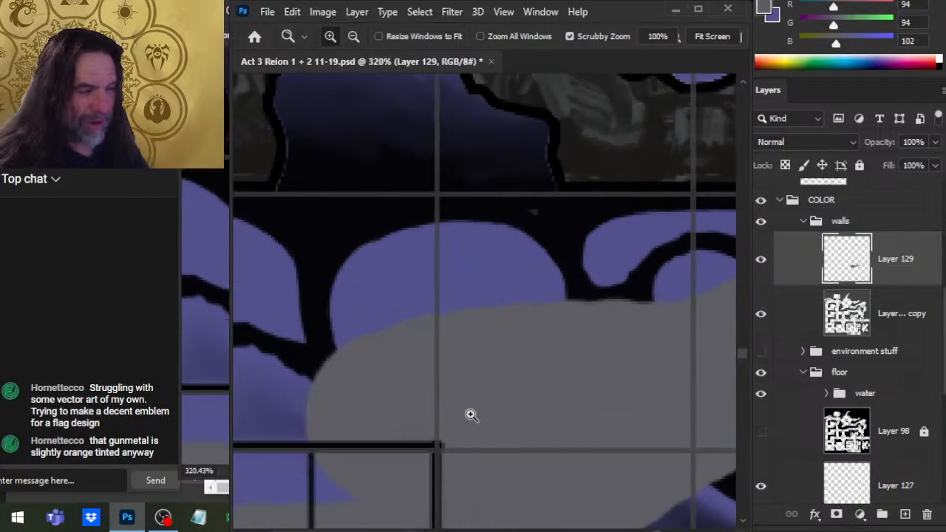
left_click_drag(438, 345, 466, 386)
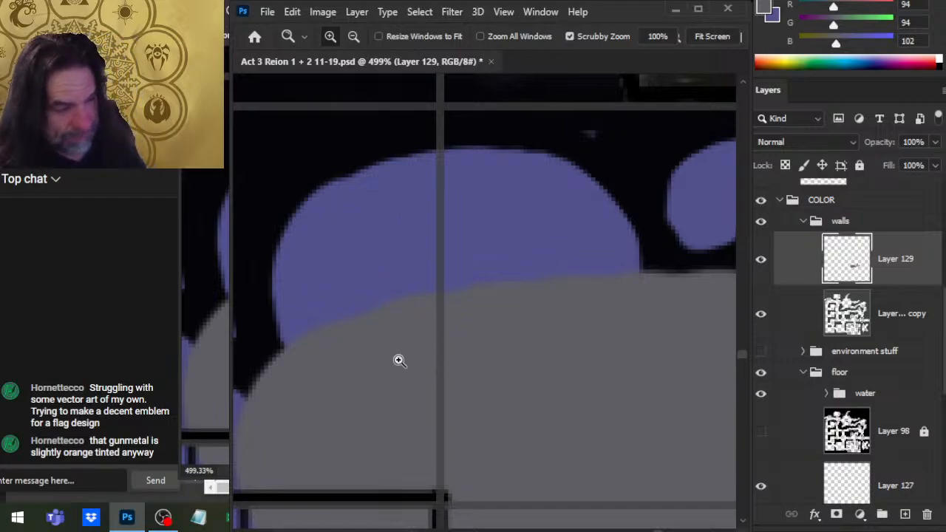
left_click_drag(651, 323, 478, 451)
left_click_drag(655, 428, 480, 423)
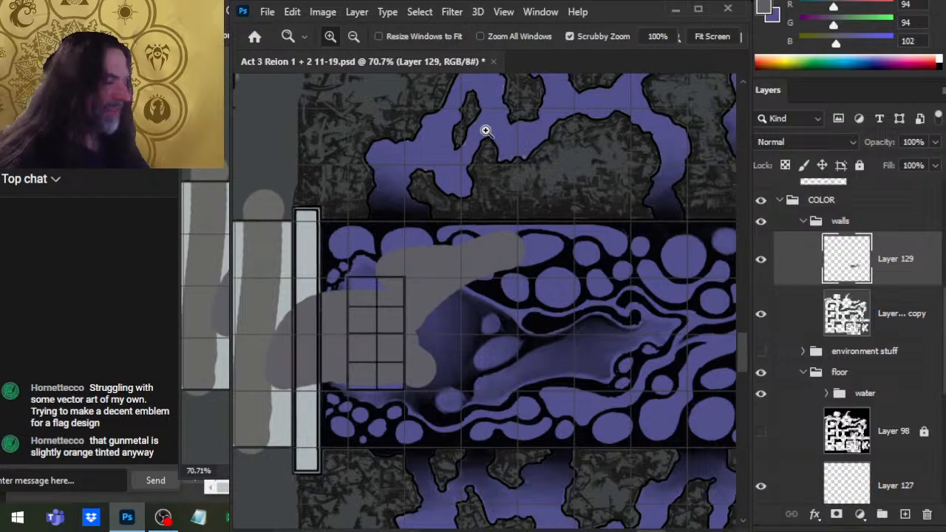
Select and delete the grey test strokes covering the barrier, grid block and purple water, then clear the selection
key("w")
left_click(407, 300)
key("Delete")
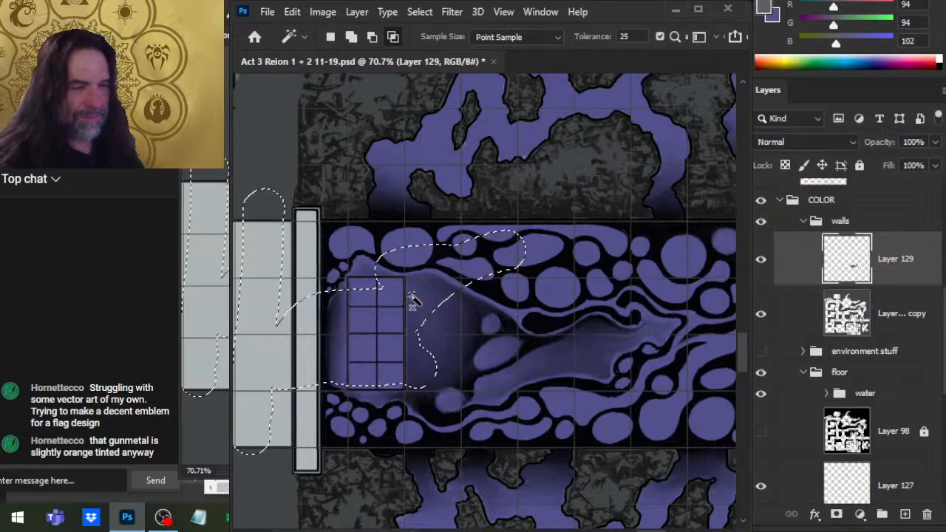
left_click_drag(440, 375, 629, 338)
key("ctrl+d")
Select and delete the remaining brownish-grey and purplish-grey test strokes on the corridor and adjoining wall blocks
key("l")
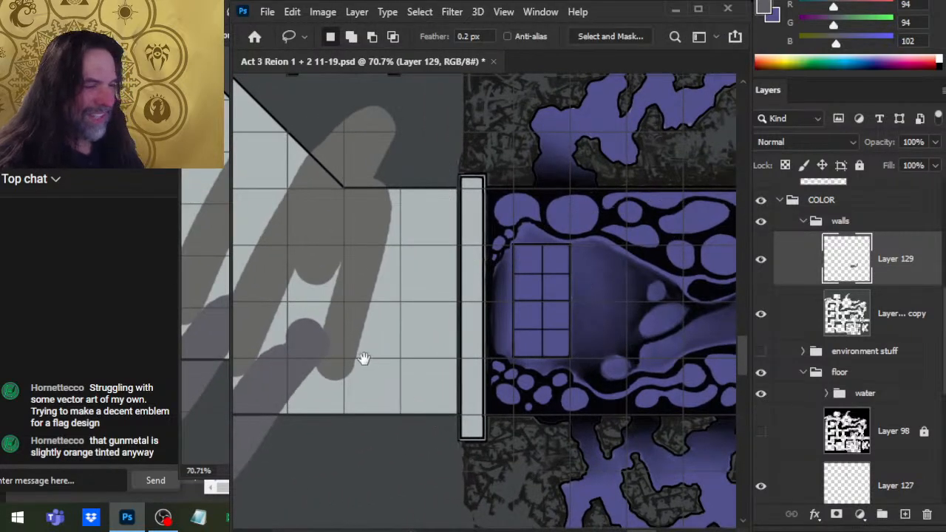
left_click_drag(364, 358, 395, 371)
key("w")
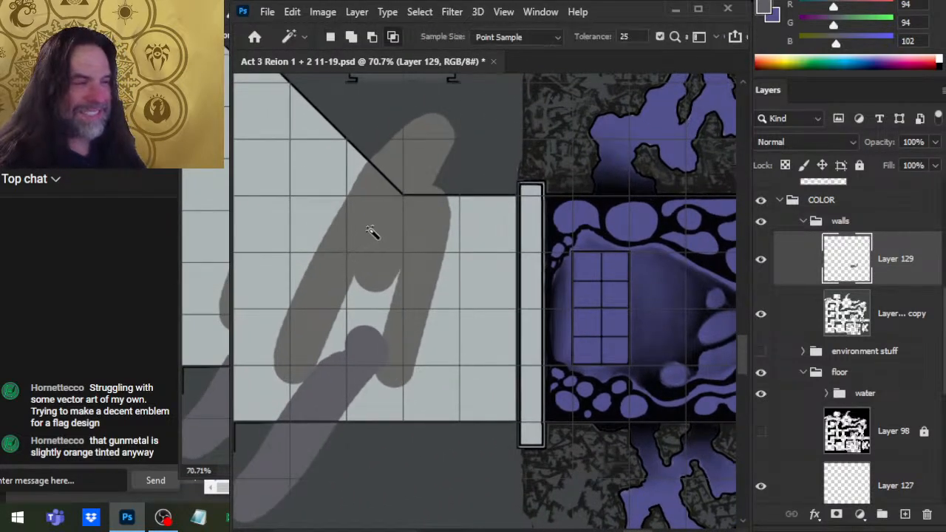
left_click(365, 237)
key("Delete")
key("l")
left_click_drag(433, 375, 362, 377)
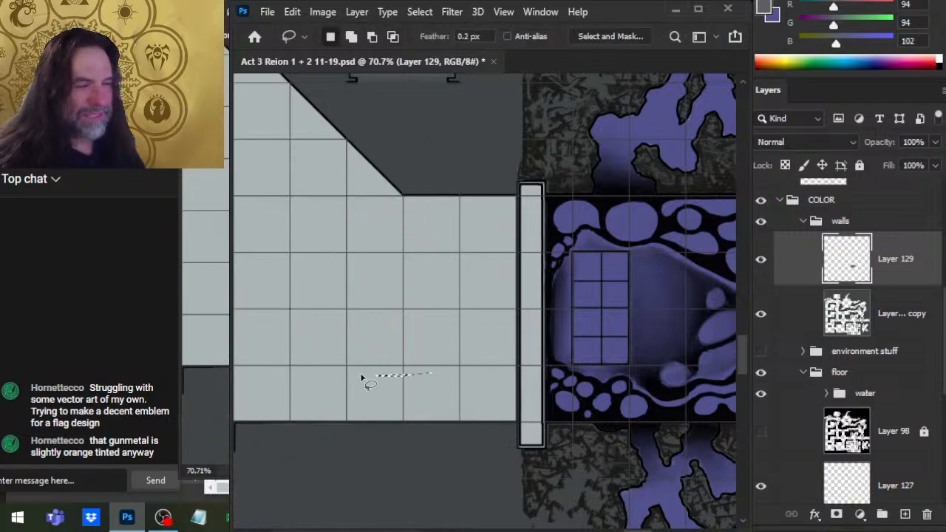
Try a dark grey (RGB 74, 74, 76) sampled from the metal photo in a diagonal stroke across the wall block and corridor
key("z")
mouse_move(425, 389)
left_mouse_down()
mouse_move(326, 385)
mouse_move(485, 305)
left_mouse_up()
left_click_drag(388, 296, 444, 297)
key("b")
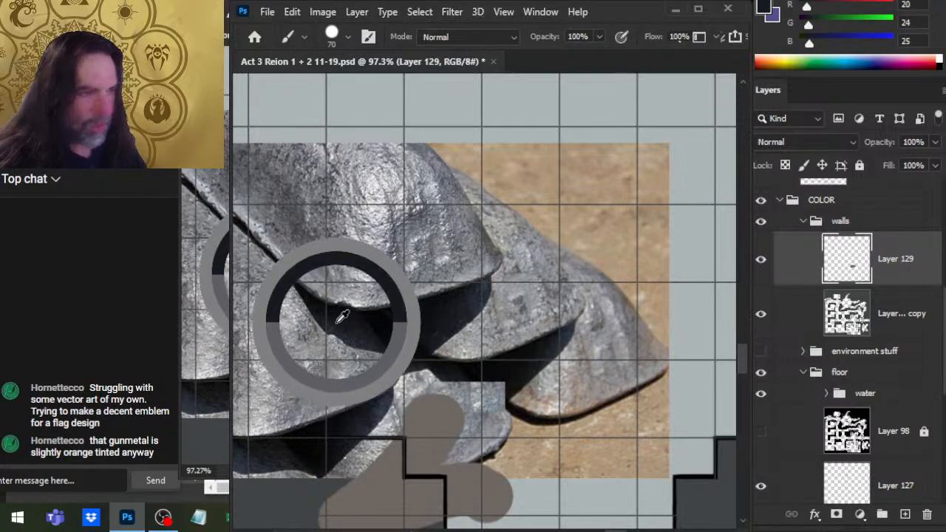
left_click_drag(335, 315, 281, 306)
mouse_move(557, 214)
left_mouse_down()
mouse_move(333, 216)
mouse_move(363, 249)
mouse_move(522, 303)
mouse_move(567, 269)
mouse_move(564, 278)
left_mouse_up()
left_click(562, 392, "alt")
left_click(563, 393, "alt")
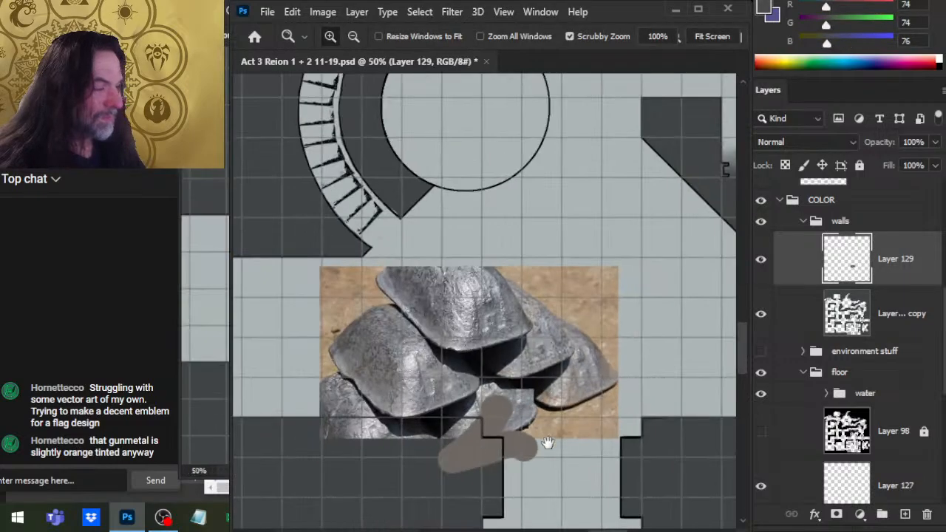
left_click_drag(547, 443, 453, 299)
mouse_move(587, 268)
left_mouse_down()
mouse_move(484, 375)
mouse_move(556, 317)
mouse_move(582, 289)
mouse_move(444, 400)
mouse_move(525, 410)
left_mouse_up()
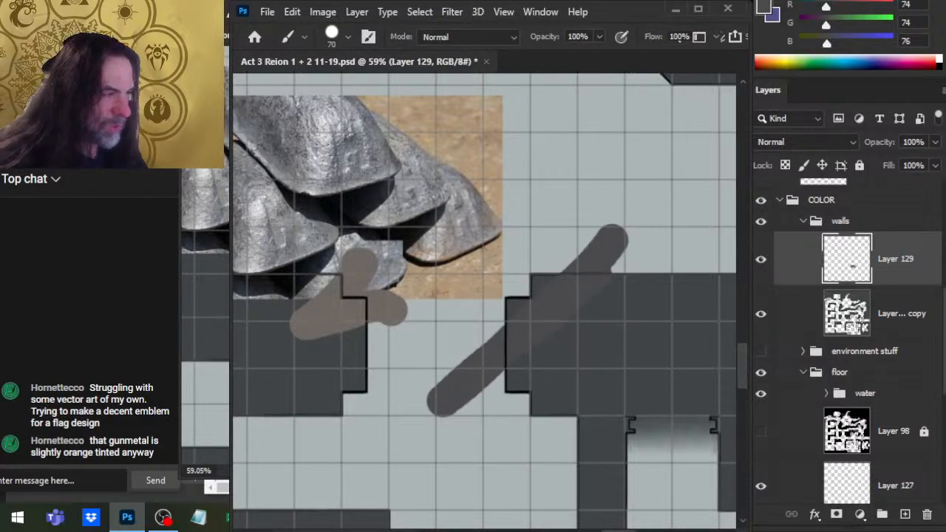
key("ctrl+z")
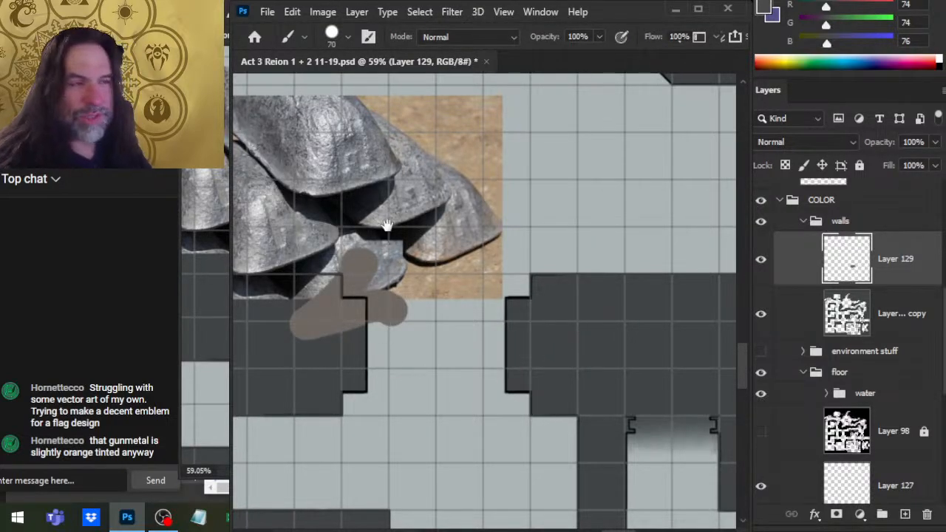
Try the brownish grey (RGB 111, 104, 98) from the stroke beside the photo across the barrier and grid block
mouse_move(387, 226)
left_mouse_down()
mouse_move(494, 302)
mouse_move(424, 279)
left_mouse_up()
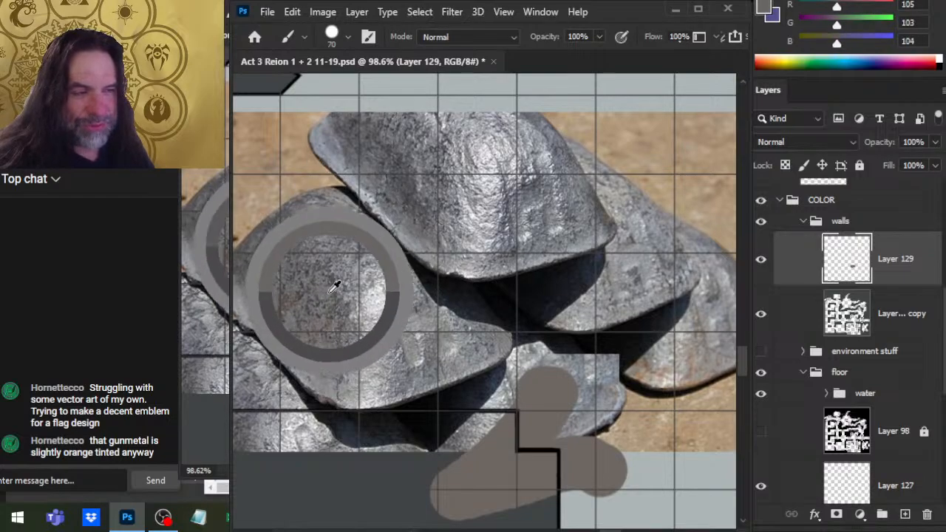
left_click(465, 448, "alt")
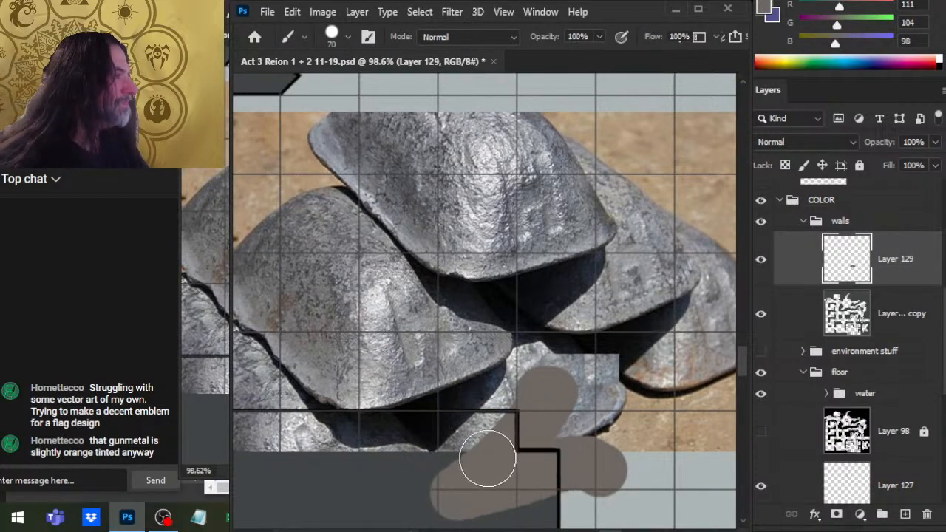
left_click_drag(608, 398, 341, 381)
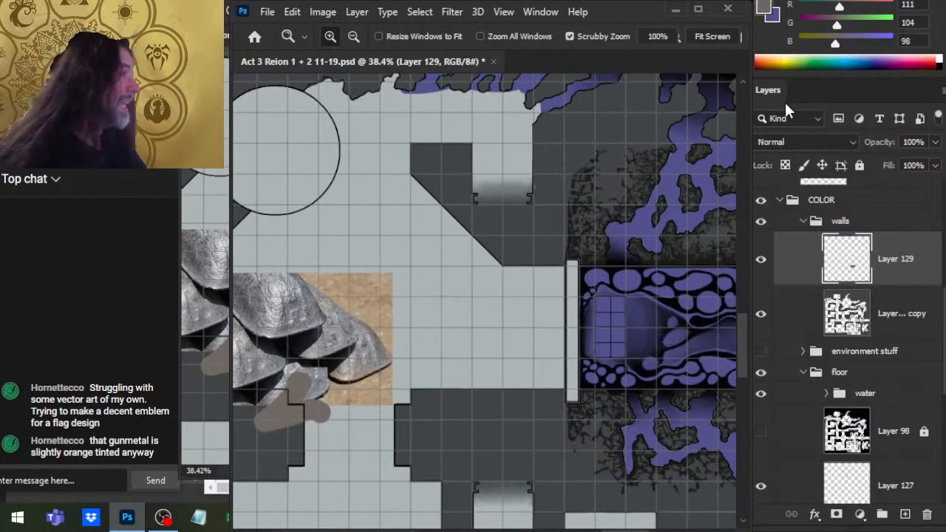
mouse_move(593, 313)
left_mouse_down()
mouse_move(629, 386)
mouse_move(723, 345)
left_mouse_up()
left_click_drag(691, 502, 611, 388)
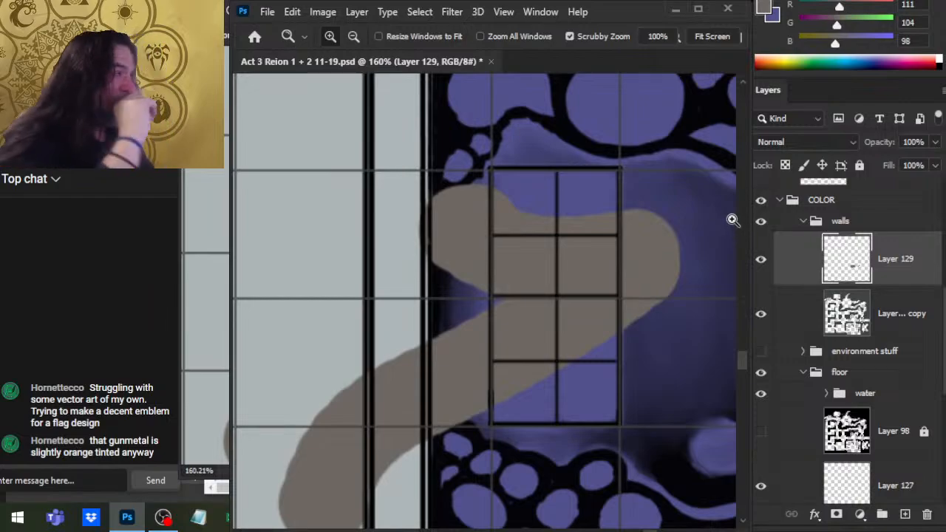
key("ctrl+z")
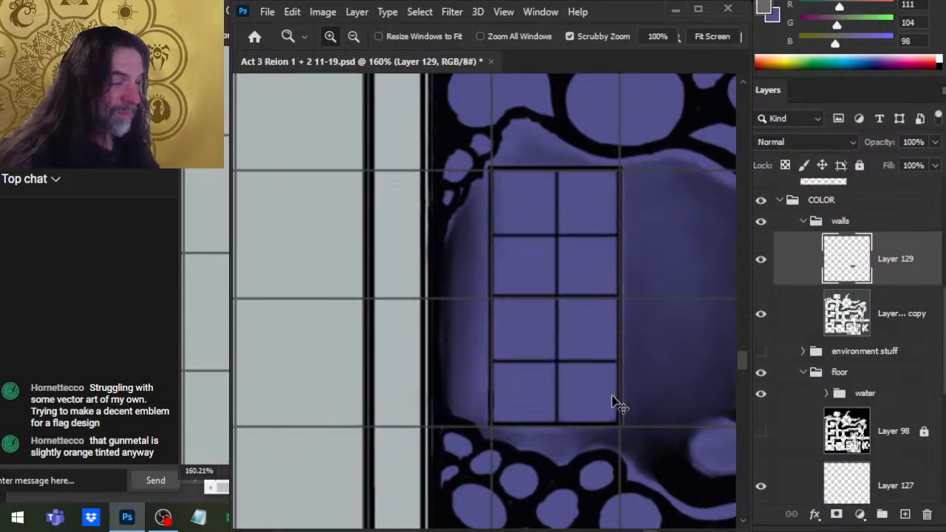
Sample a warm brownish grey (RGB 124, 110, 99) from the rusty area of the metal photo
left_click_drag(553, 399, 672, 287)
key("b")
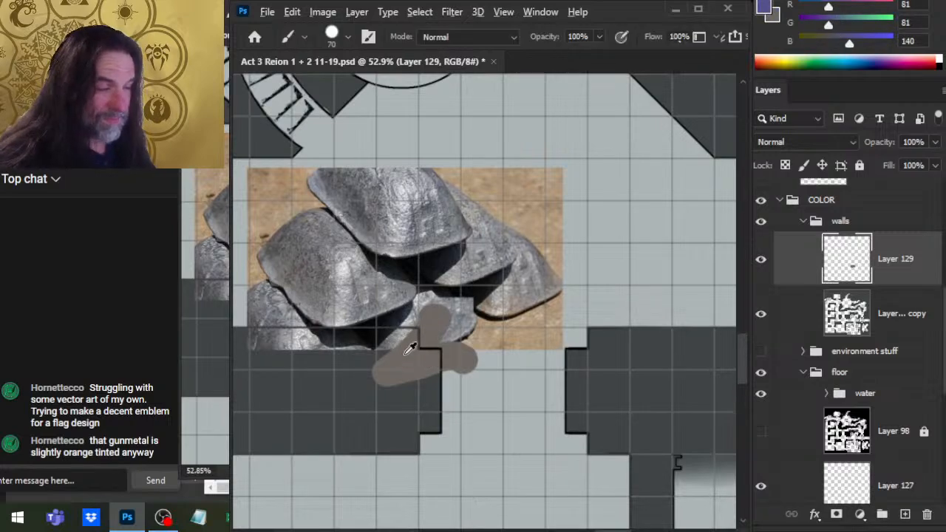
key("z")
left_click(323, 288)
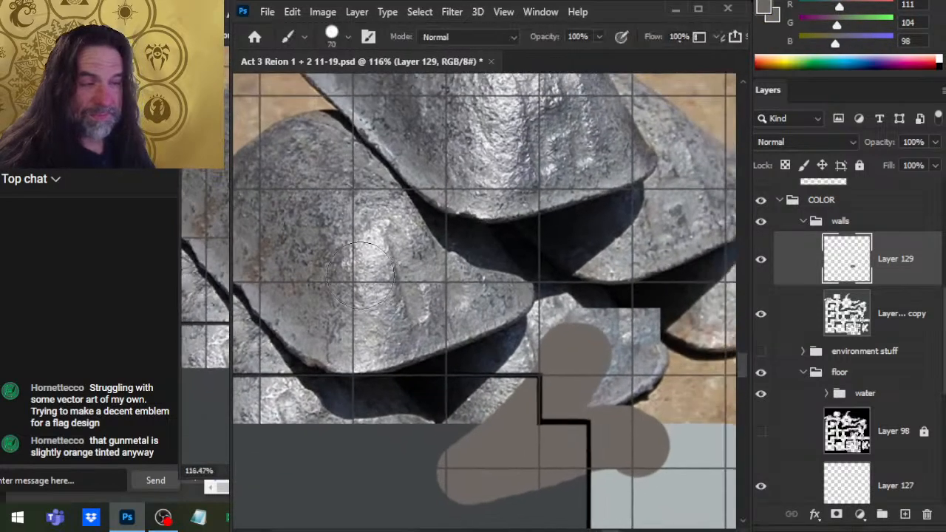
left_click(345, 260, "alt")
mouse_move(350, 272)
left_mouse_down()
mouse_move(332, 291)
mouse_move(279, 254)
mouse_move(323, 241)
mouse_move(332, 219)
mouse_move(263, 230)
mouse_move(242, 284)
mouse_move(254, 266)
left_mouse_up()
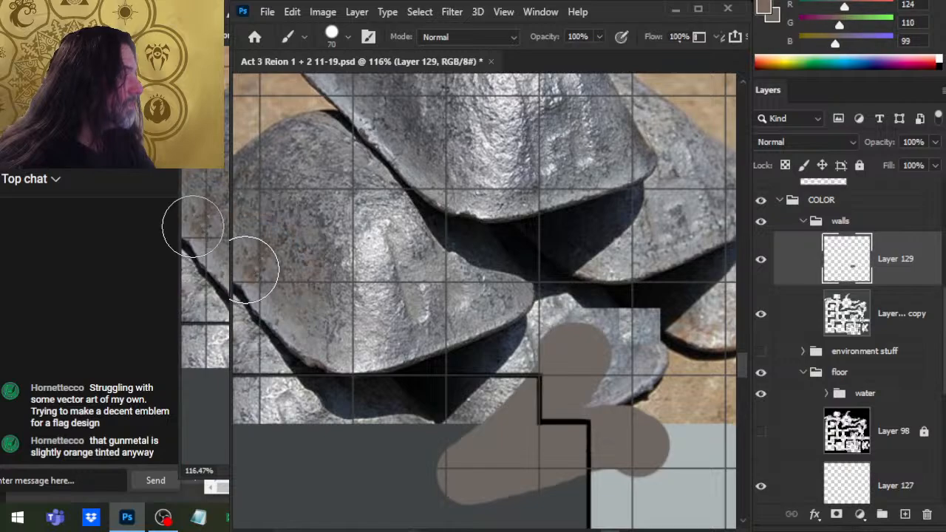
Paint thick warm brownish-grey strokes from the corridor across the barrier and grid block into the purple water
key("z")
left_click_drag(646, 380, 405, 374)
left_click_drag(574, 308, 252, 351)
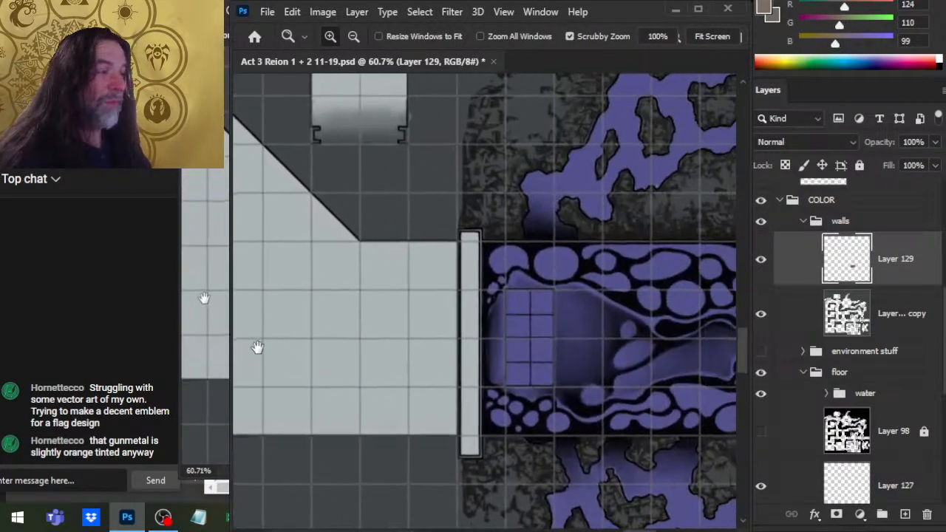
key("b")
mouse_move(502, 292)
left_mouse_down()
mouse_move(444, 347)
mouse_move(502, 291)
mouse_move(499, 300)
mouse_move(658, 299)
left_mouse_up()
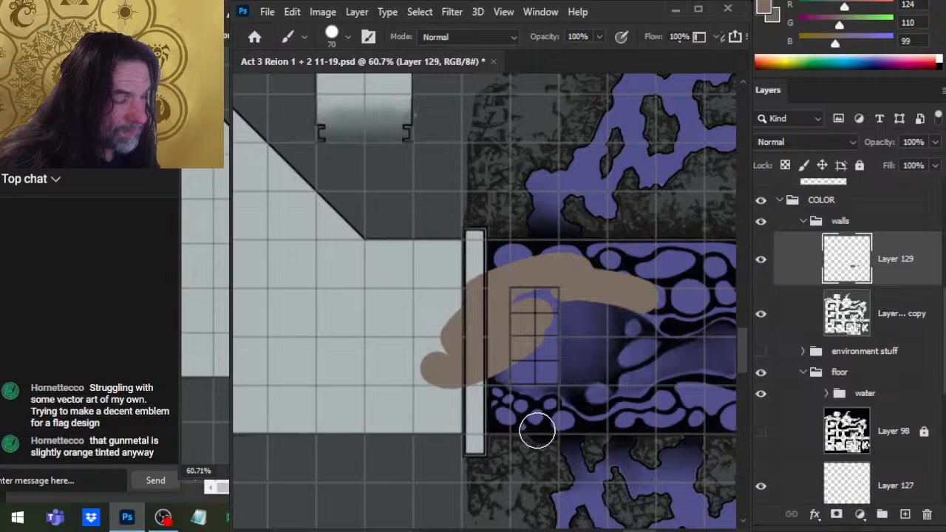
Mix a dark brown (RGB 90, 76, 59) and paint thick strokes over the grid block, purple water and rocky walls on both sides
left_click(841, 64)
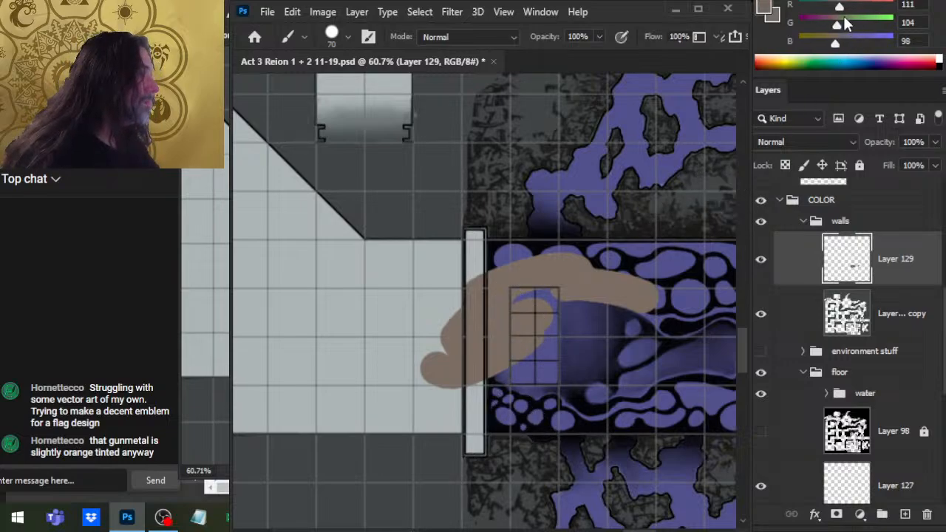
left_click(507, 296, "alt")
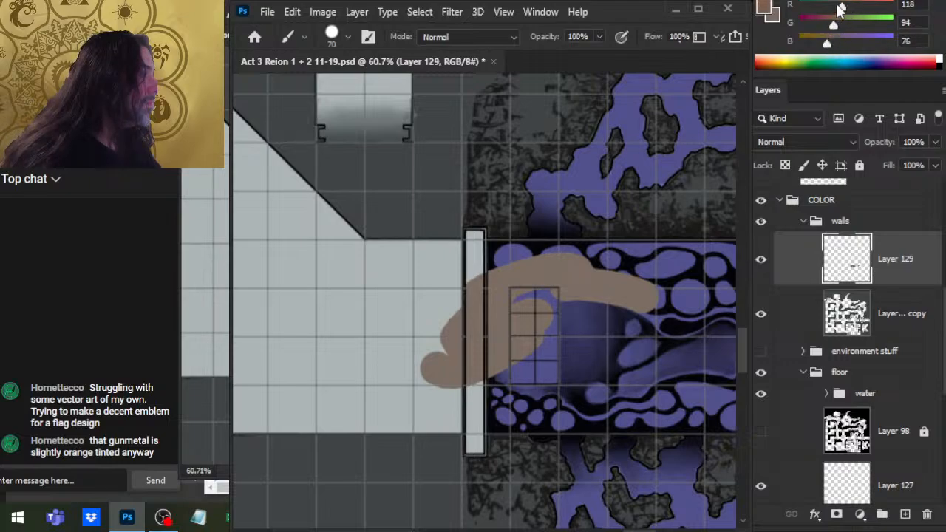
left_click(830, 59)
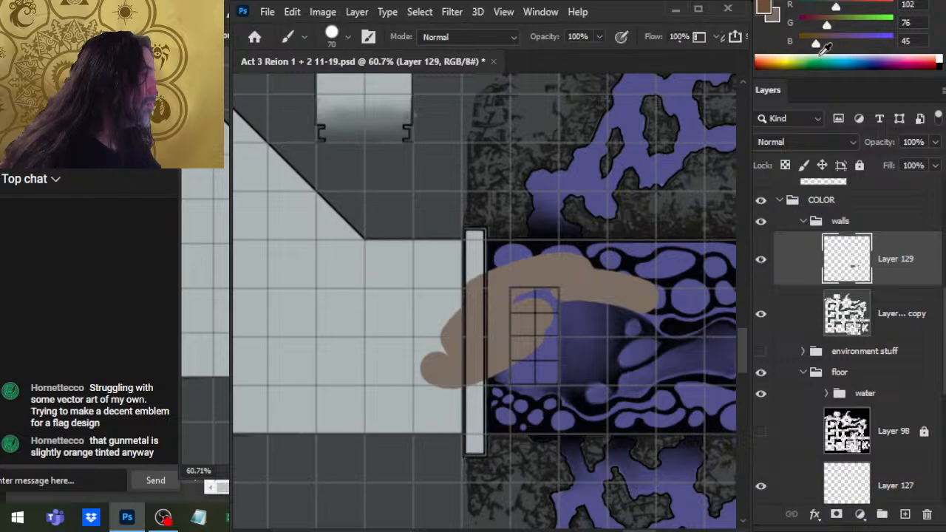
left_click(821, 43)
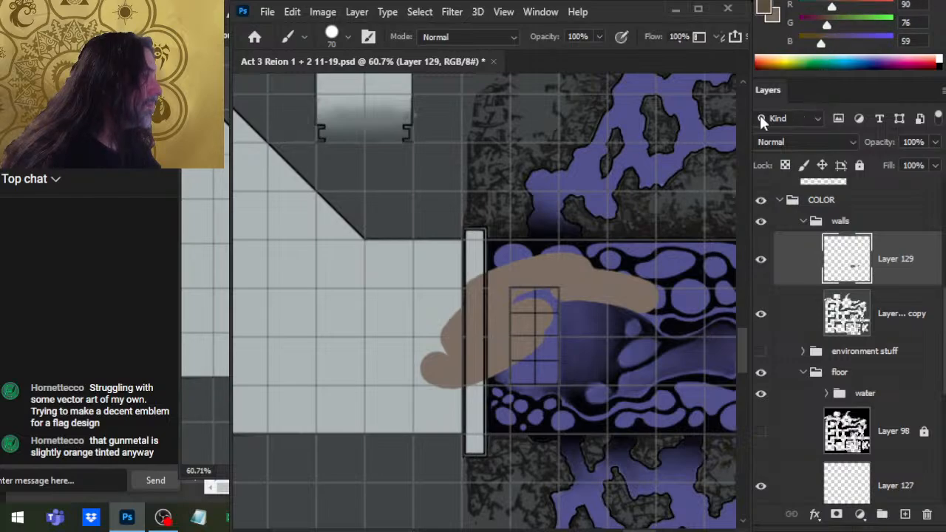
mouse_move(546, 318)
left_mouse_down()
mouse_move(615, 490)
mouse_move(609, 338)
mouse_move(617, 313)
mouse_move(510, 214)
left_mouse_up()
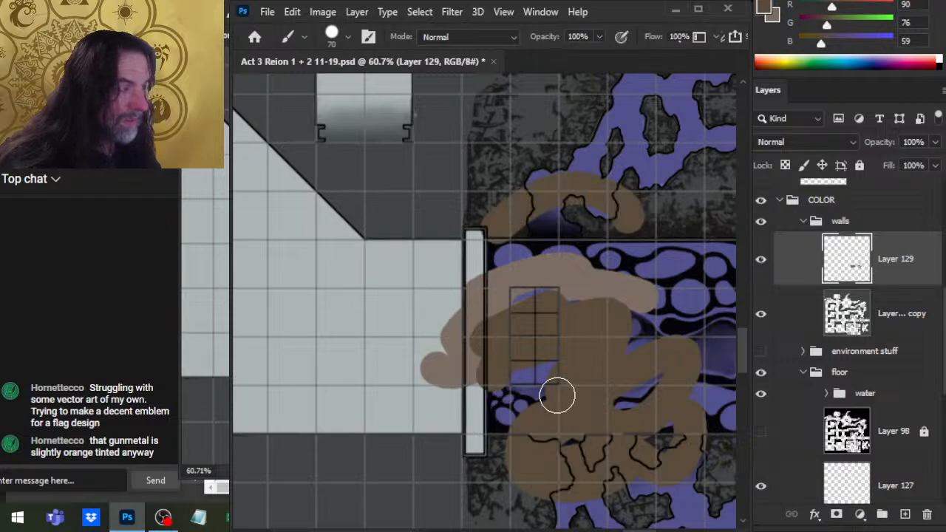
left_click_drag(636, 410, 445, 330)
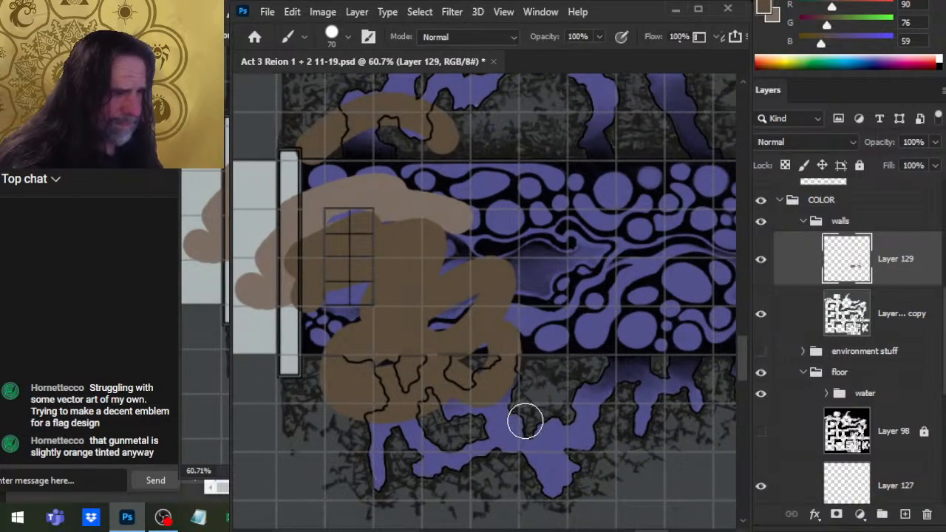
mouse_move(350, 333)
left_mouse_down()
mouse_move(534, 205)
mouse_move(532, 140)
left_mouse_up()
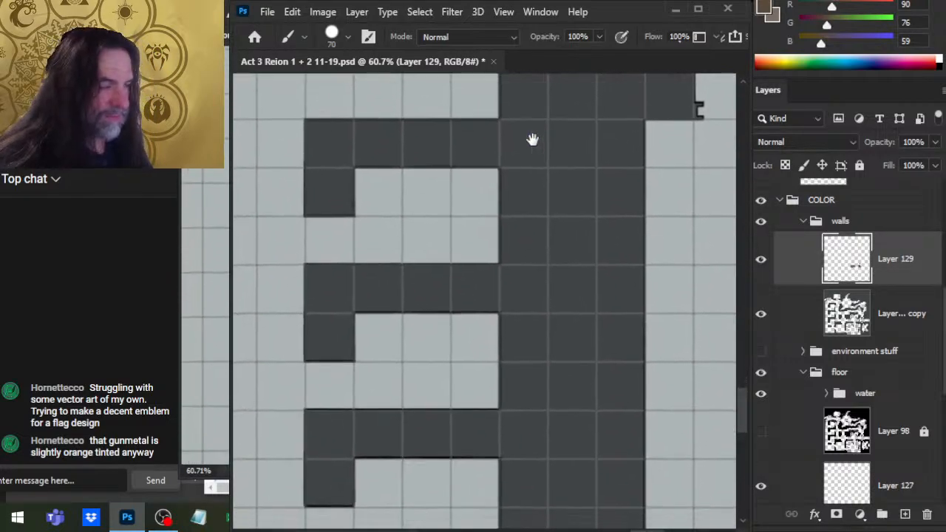
Try a dark brown stroke beside the white bar and purple grid block in the small separate room
left_click_drag(635, 363, 243, 404)
left_click_drag(485, 277, 509, 323)
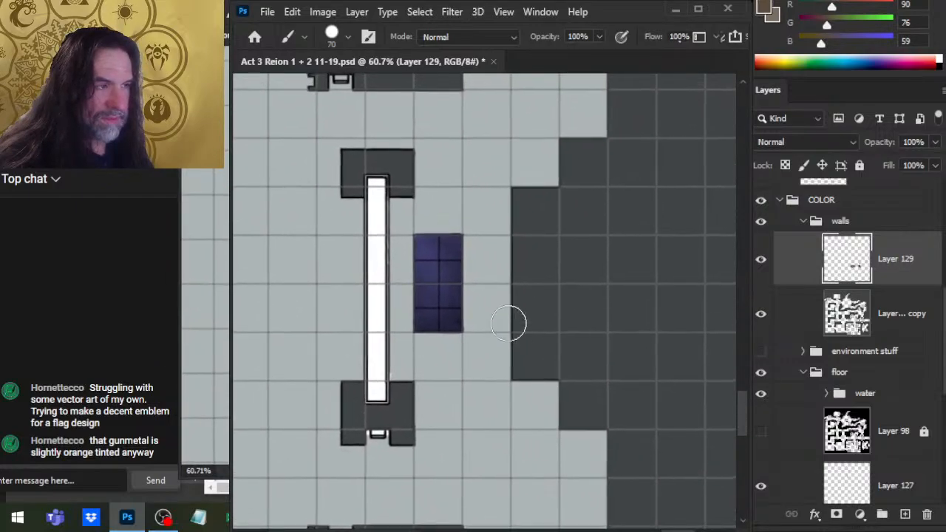
mouse_move(462, 255)
left_mouse_down()
mouse_move(437, 258)
mouse_move(414, 366)
left_mouse_up()
key("ctrl+z")
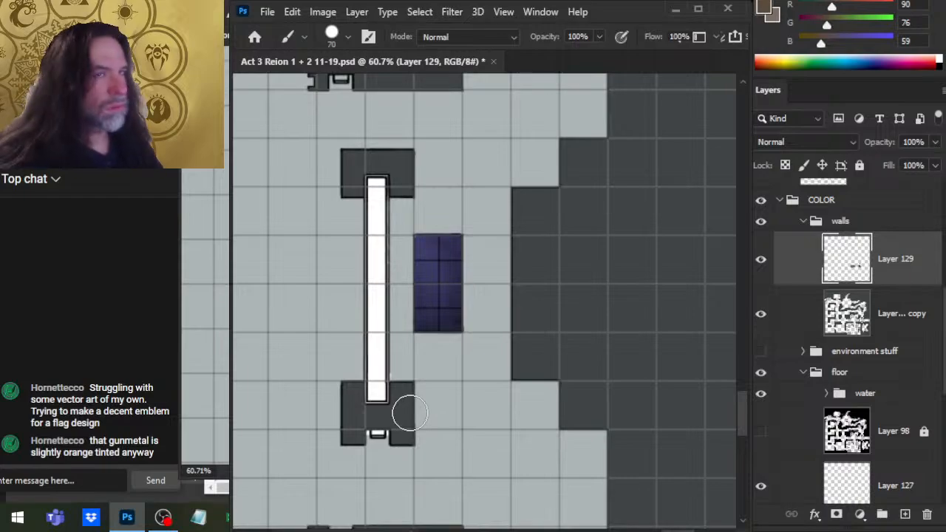
Delete the layer holding the metal photo and colour test strokes, and add a new empty layer in the walls group
left_click_drag(565, 346, 475, 332)
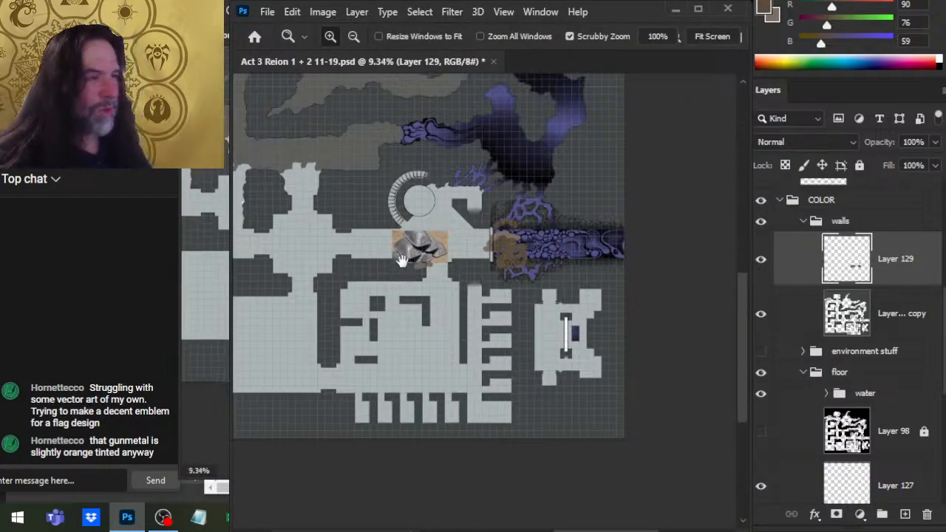
left_click_drag(400, 260, 614, 432)
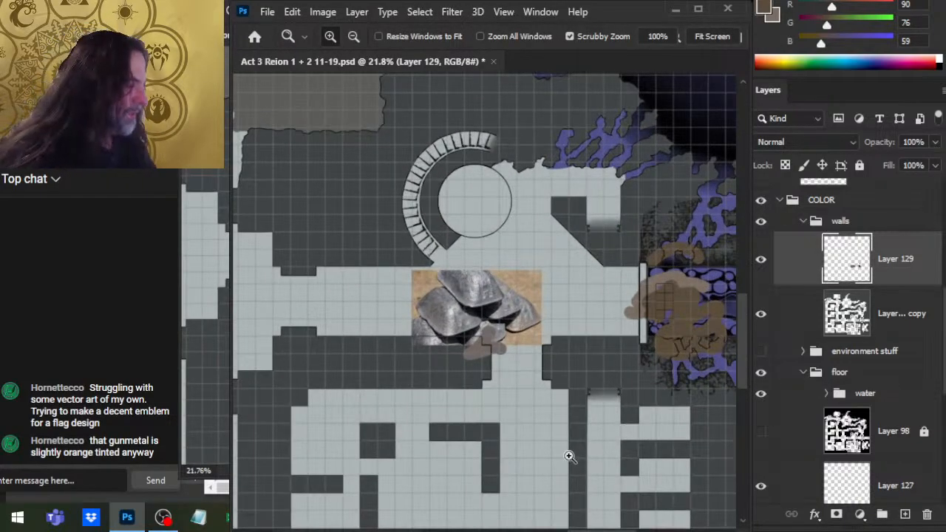
key("Delete")
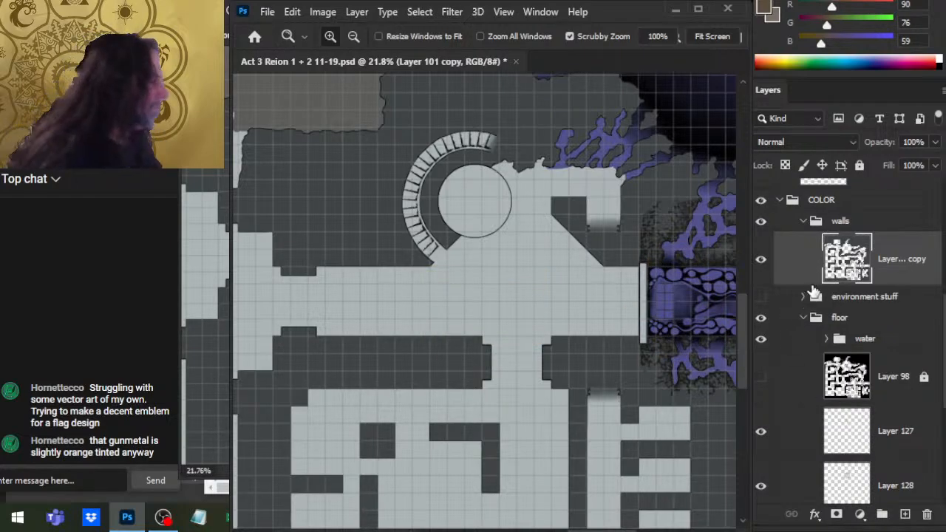
left_click(906, 515)
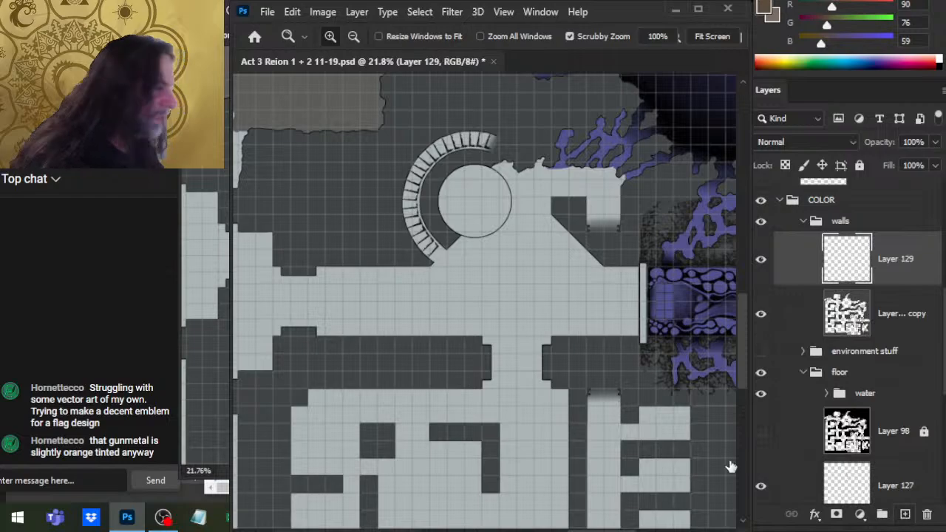
Paint the narrow vertical barrier between the corridor and purple water dark brown (RGB 90, 76, 59), enlarging the brush to 40
left_click_drag(674, 332, 485, 249)
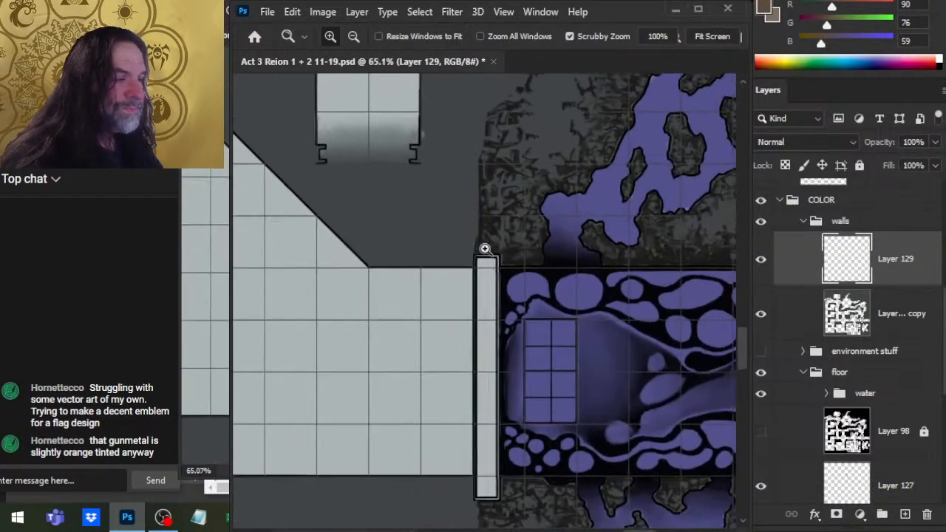
left_click_drag(497, 286, 545, 288)
key("b")
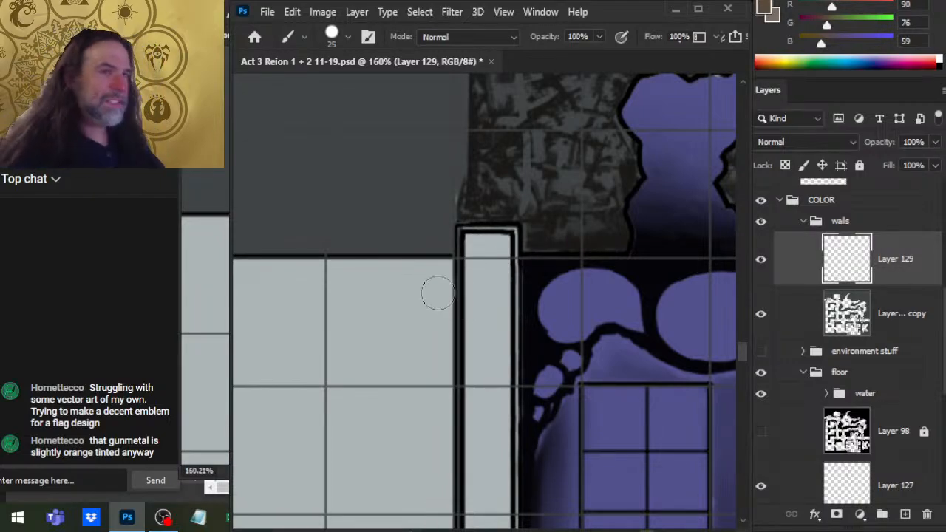
mouse_move(482, 250)
left_mouse_down()
mouse_move(501, 253)
mouse_move(488, 340)
mouse_move(489, 525)
left_mouse_up()
key("bracketright")
key("bracketright")
key("bracketright")
left_click_drag(479, 415, 494, 202)
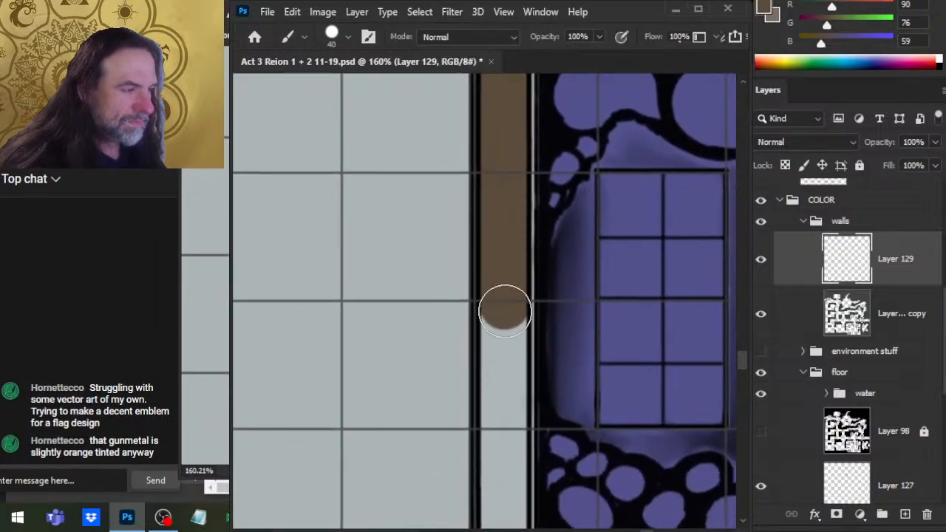
left_click_drag(503, 308, 504, 523)
mouse_move(506, 476)
left_mouse_down()
mouse_move(509, 270)
mouse_move(510, 471)
left_mouse_up()
Try dark brown over the rocky wall just below the barrier and erase the patch with a size 60 eraser
mouse_move(647, 448)
left_mouse_down()
mouse_move(513, 494)
mouse_move(535, 504)
mouse_move(659, 468)
mouse_move(613, 436)
mouse_move(579, 508)
mouse_move(588, 526)
left_mouse_up()
left_click_drag(602, 454, 535, 395)
left_click(571, 322, "alt")
key("z")
key("w")
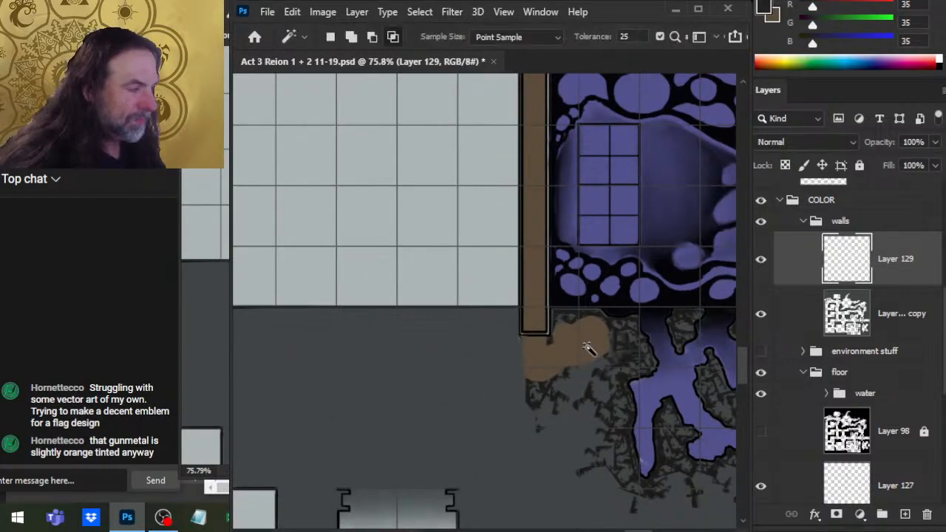
left_click(585, 346)
key("e")
key("bracketright")
mouse_move(590, 353)
left_mouse_down()
mouse_move(608, 319)
mouse_move(522, 359)
left_mouse_up()
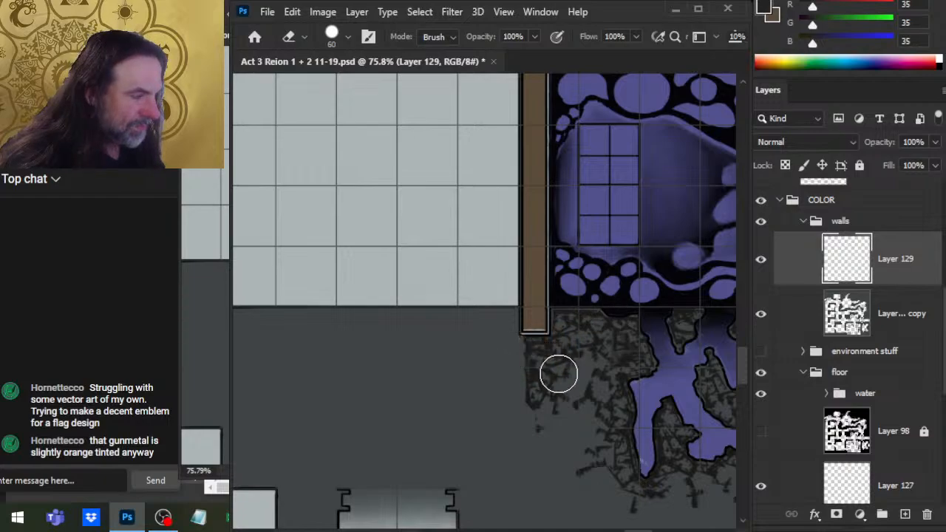
Try dark grey (RGB 35, 35, 35) on the barrier's lower end, undo it and resample the barrier's brown
key("b")
left_click_drag(532, 323, 539, 329)
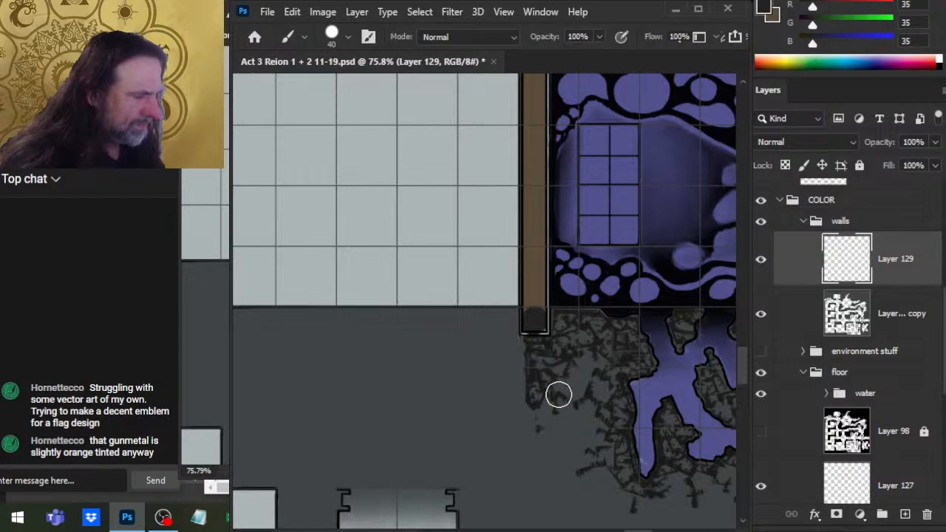
key("ctrl+z")
left_click(542, 281, "alt")
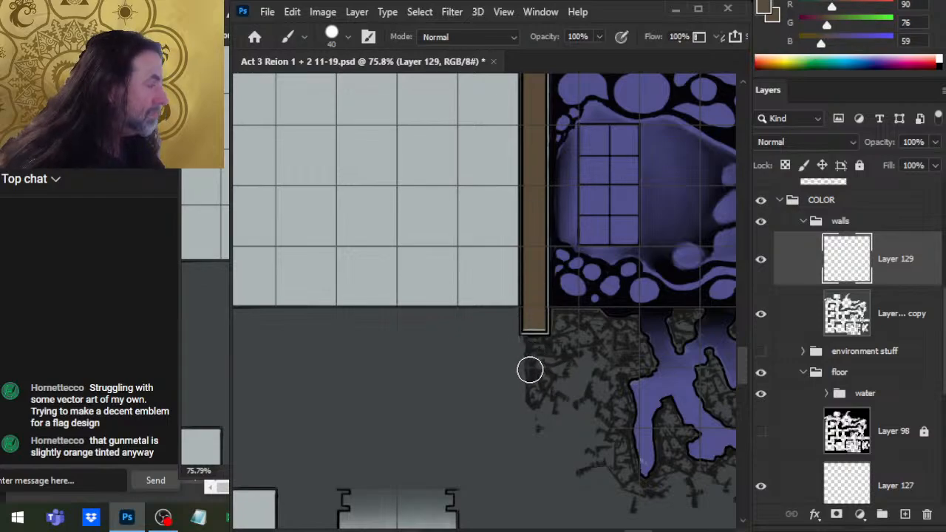
Touch up the barrier's lower end with brown and erase the spill below its outline, keeping the fill inside intact
left_click(858, 226)
left_click(891, 270)
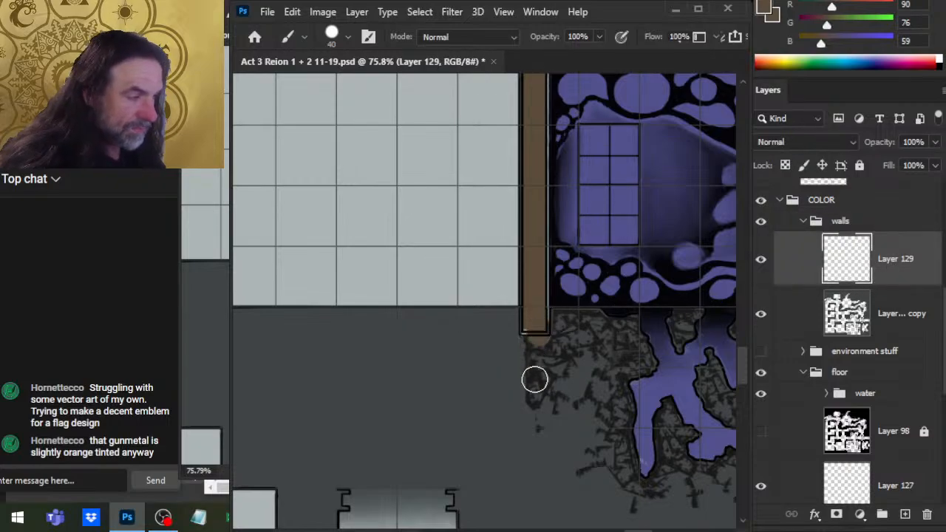
key("e")
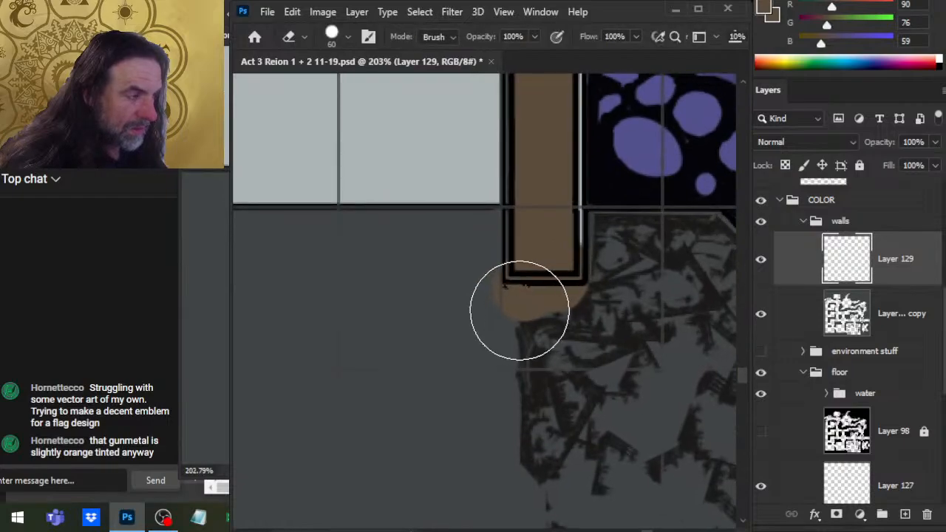
mouse_move(500, 323)
left_mouse_down()
mouse_move(568, 340)
mouse_move(464, 322)
mouse_move(625, 274)
left_mouse_up()
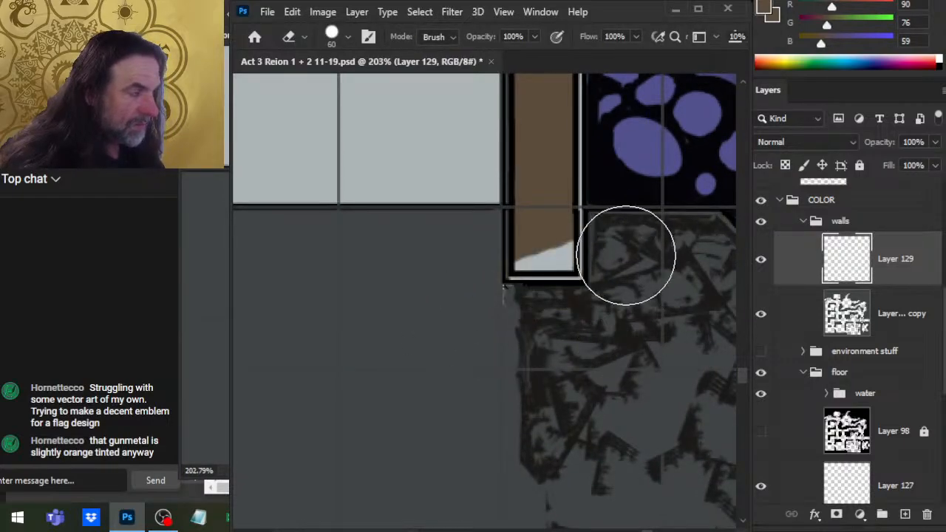
key("ctrl+z")
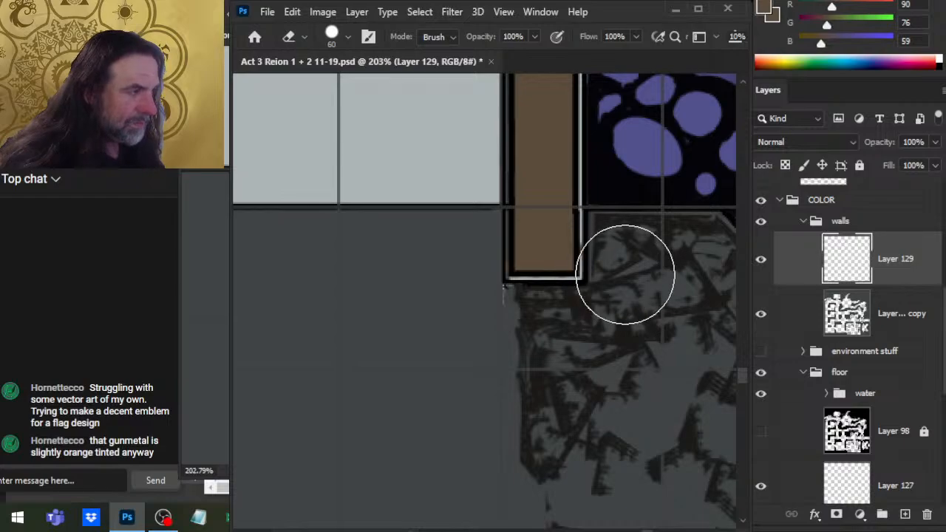
Examine the brown barrier's upper and lower ends and its colour against the corridor, rocky walls and purple water
scroll(625, 275, "up", 15)
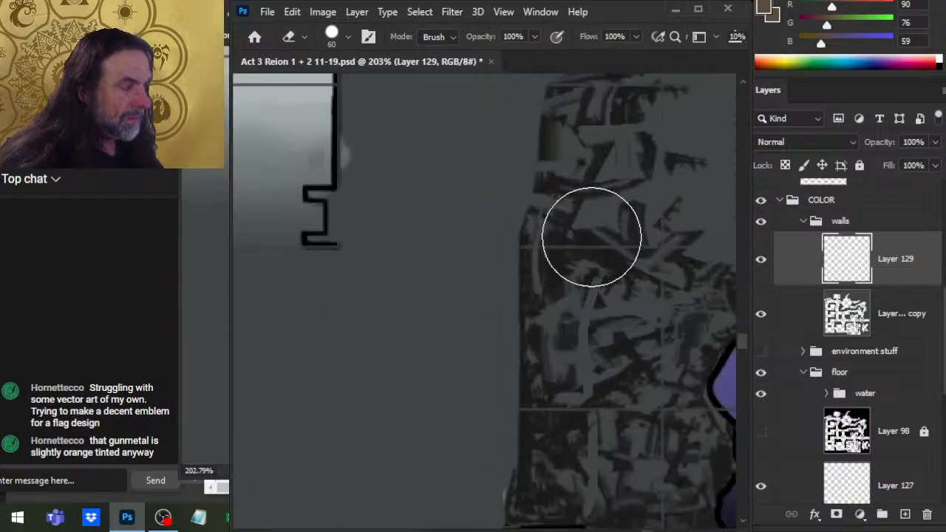
left_click_drag(569, 436, 576, 122)
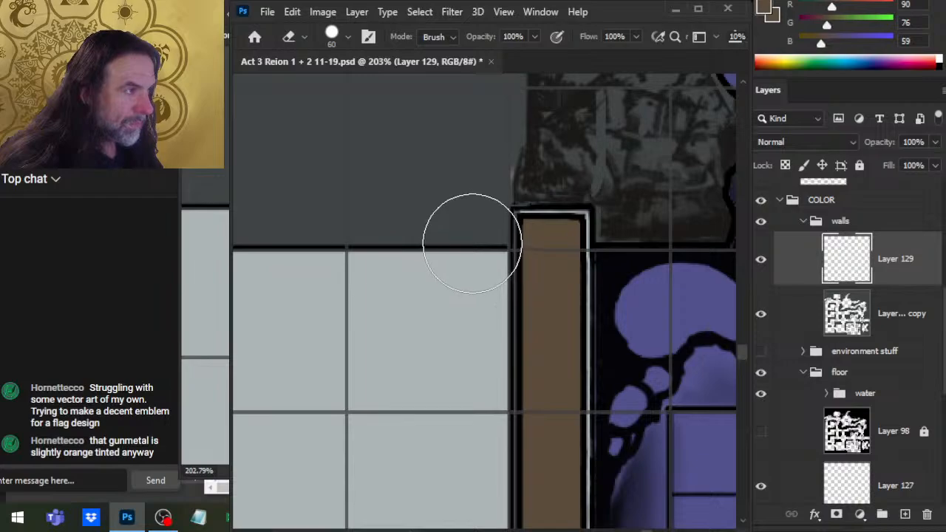
scroll(471, 243, "down", 10)
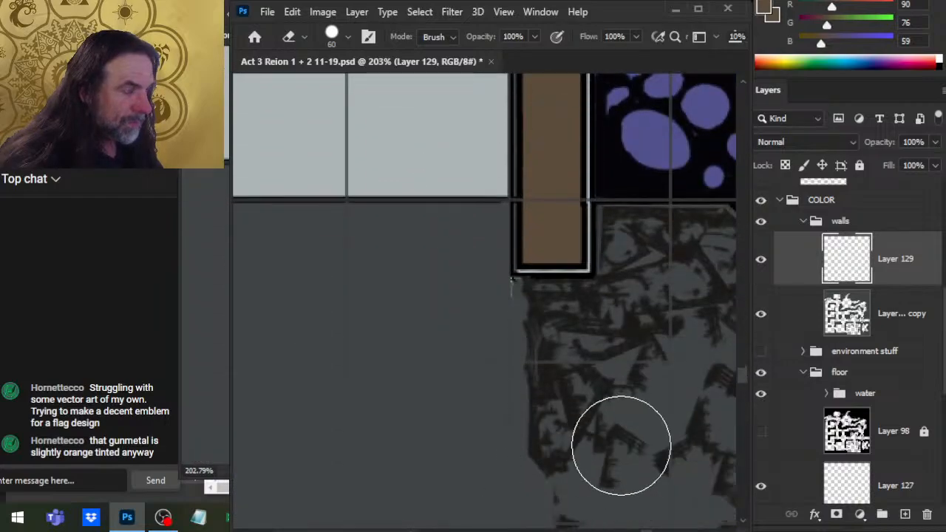
key("z")
left_click_drag(619, 448, 545, 442)
left_click_drag(625, 441, 510, 481)
left_click_drag(570, 321, 578, 312)
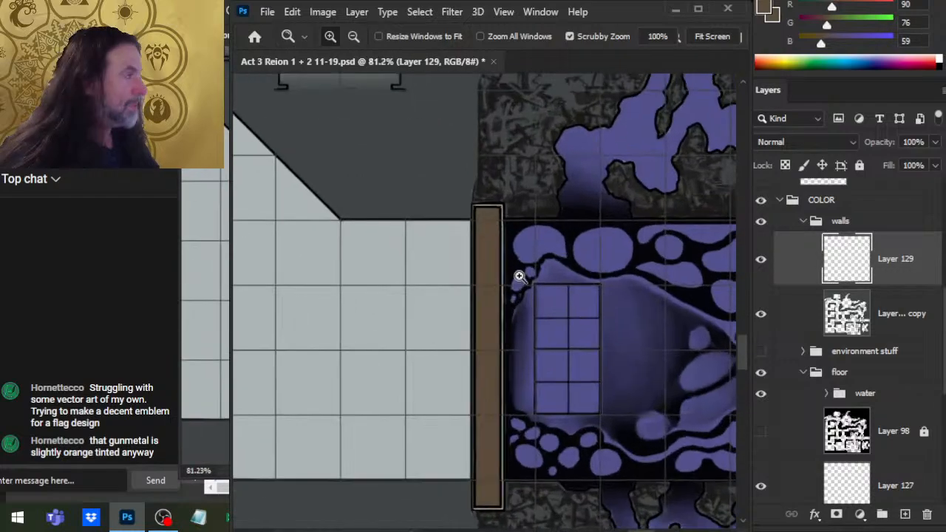
key("b")
left_click(492, 323, "alt")
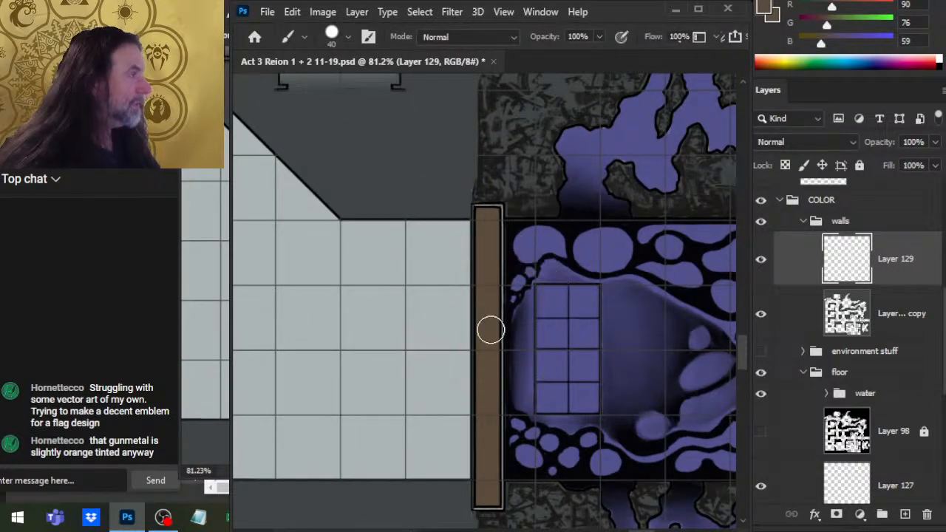
Sample near-black (RGB 5, 5, 8) from the purple water area and paint the small room's white vertical bar with it
key("z")
mouse_move(630, 437)
left_mouse_down()
mouse_move(572, 505)
mouse_move(564, 338)
mouse_move(507, 319)
mouse_move(496, 362)
mouse_move(596, 468)
mouse_move(510, 363)
mouse_move(492, 277)
mouse_move(471, 242)
left_mouse_up()
key("b")
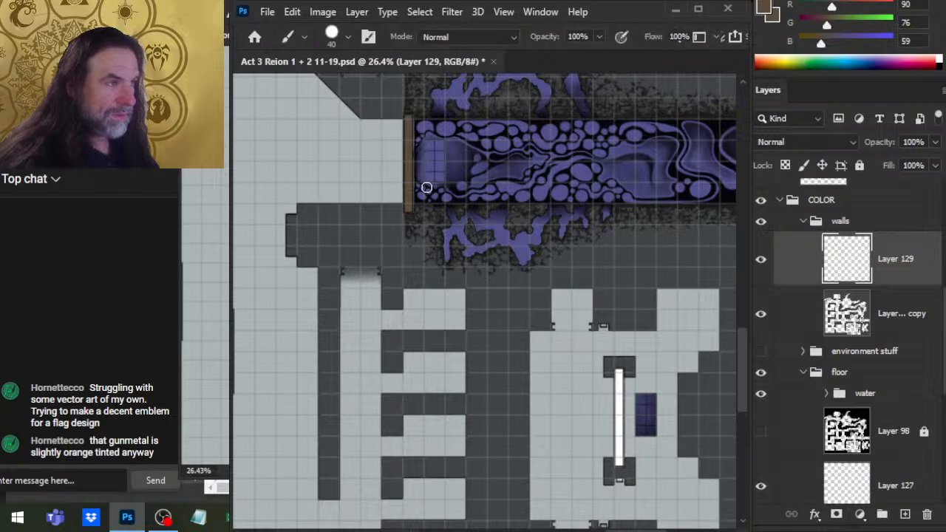
left_click(460, 181, "alt")
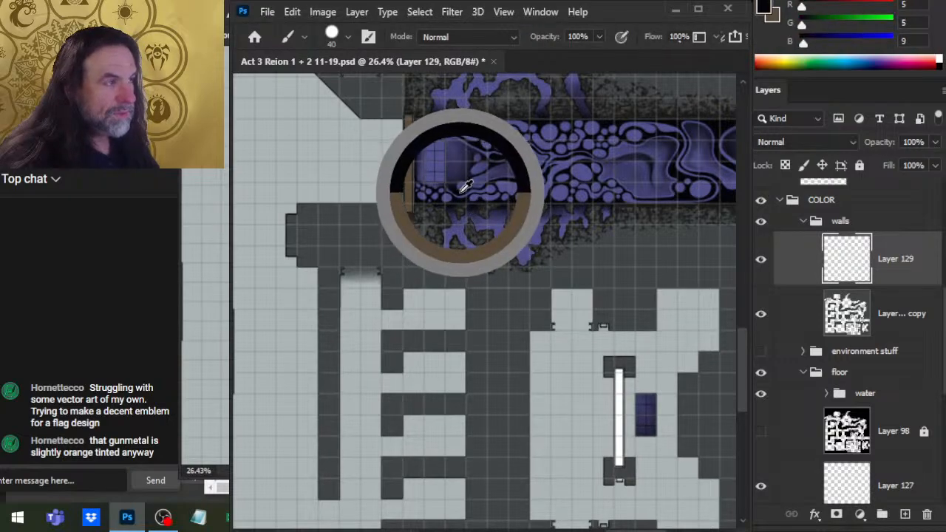
left_click_drag(655, 416, 551, 288)
key("z")
left_click_drag(560, 244, 499, 281)
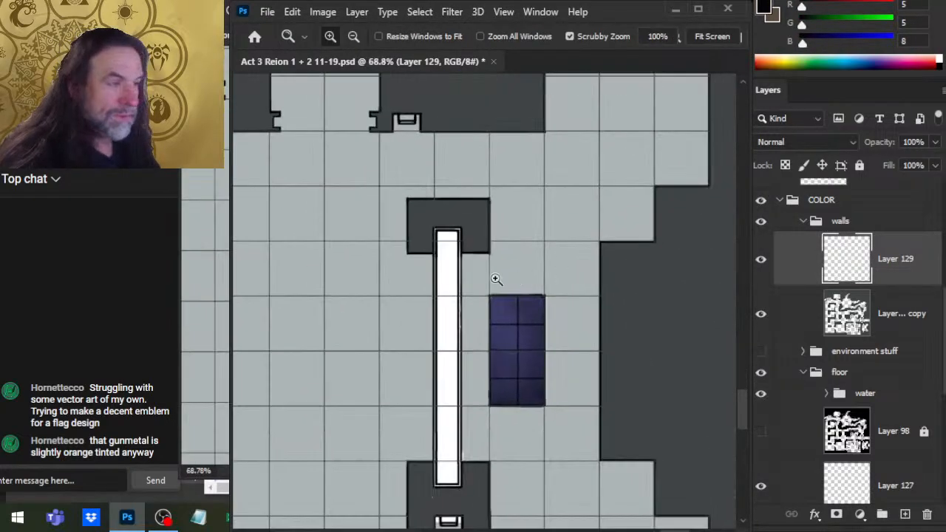
mouse_move(446, 236)
left_mouse_down()
mouse_move(447, 484)
mouse_move(498, 481)
mouse_move(504, 490)
mouse_move(486, 444)
mouse_move(487, 383)
mouse_move(426, 390)
left_mouse_up()
Clean up the near-black spill around the bar's ends with the eraser and check the bar along its length
key("z")
key("e")
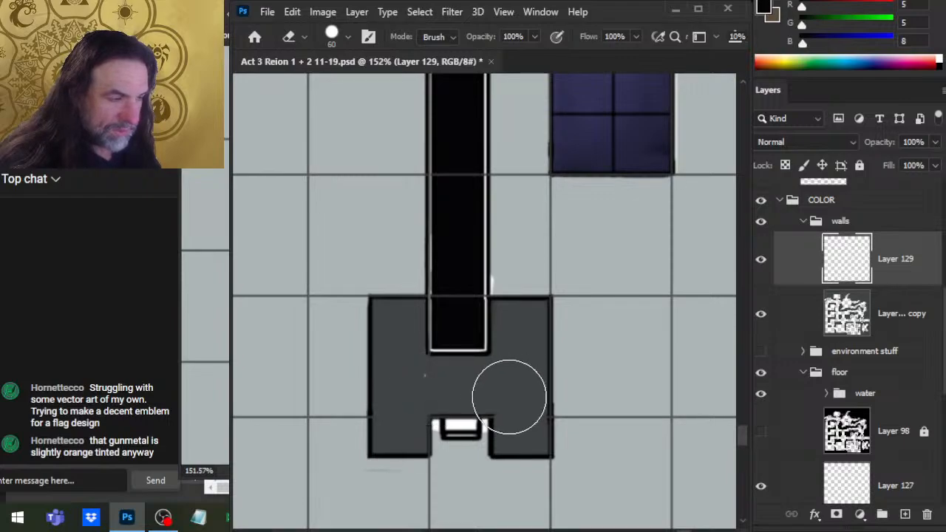
left_click_drag(545, 187, 545, 496)
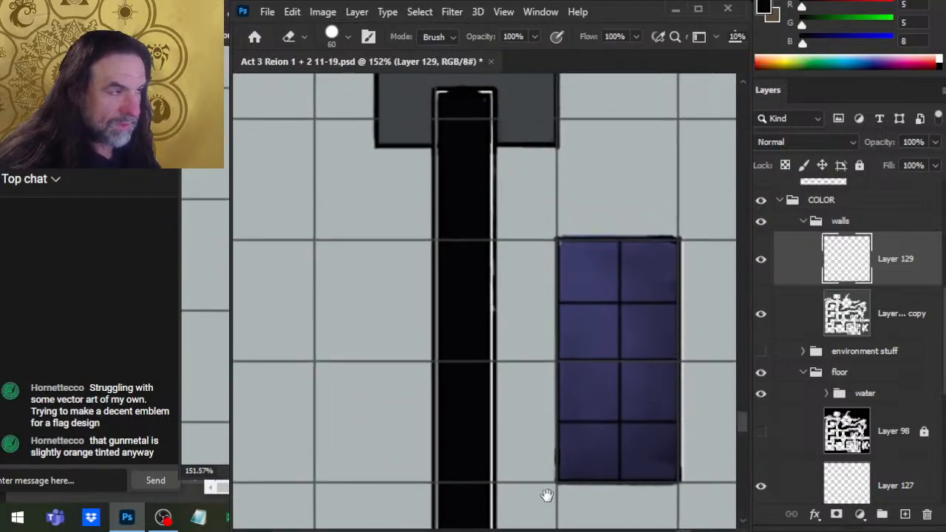
left_click_drag(513, 224, 513, 389)
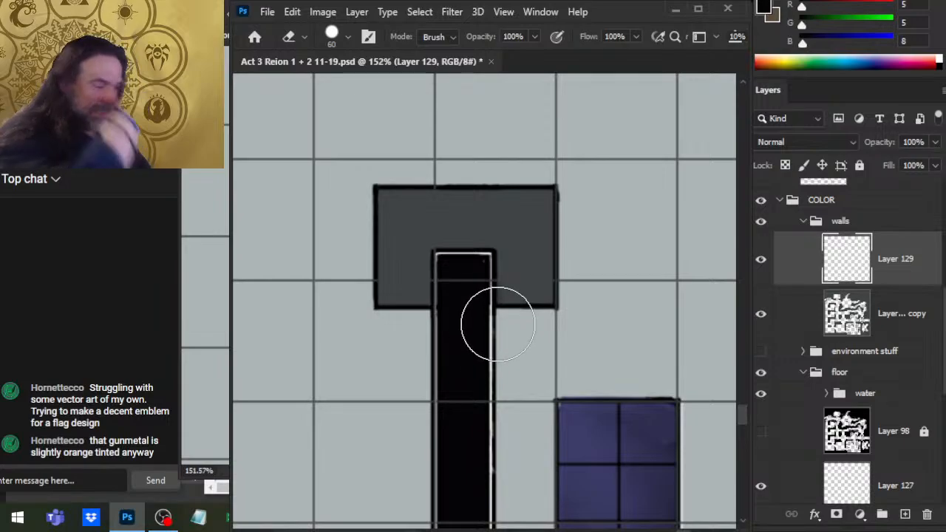
Select the near-black bar with the Magic Wand and fill it with dark brown (RGB 90, 76, 59) on a new layer
key("w")
left_click(457, 345)
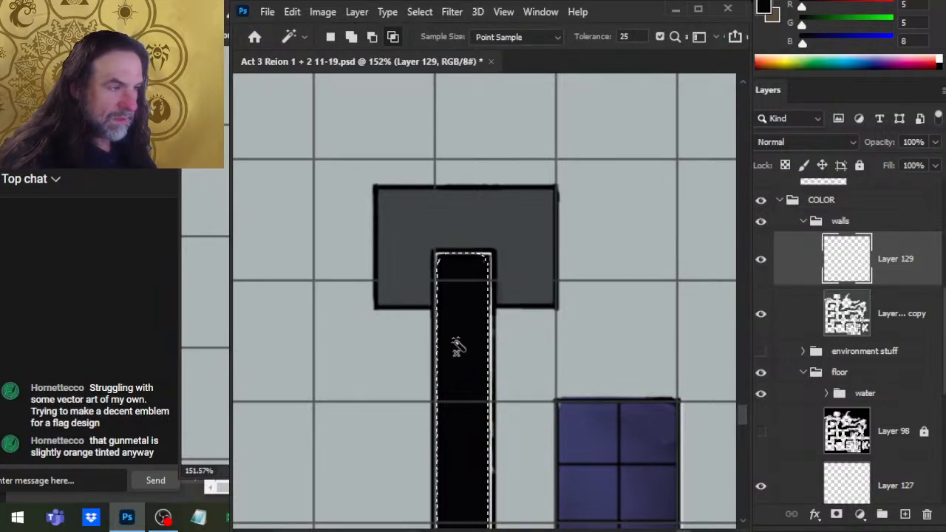
left_click(907, 516)
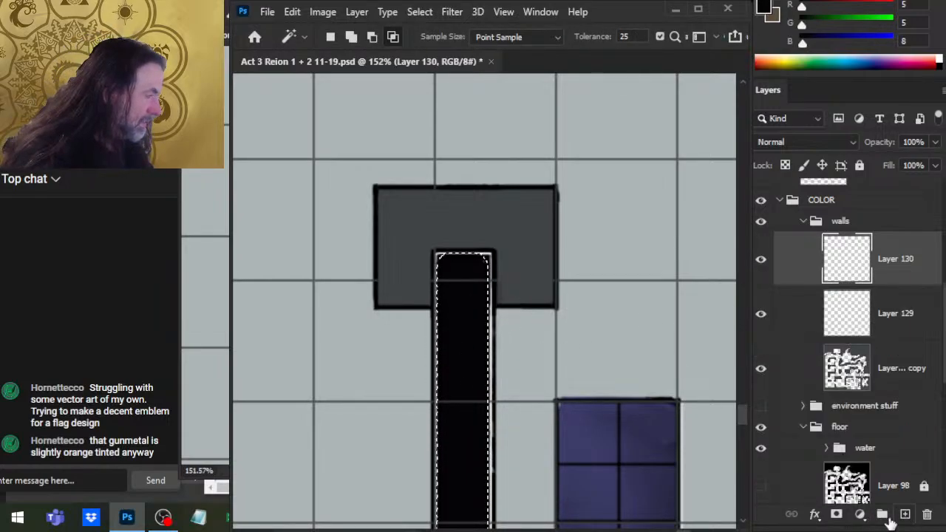
key("g")
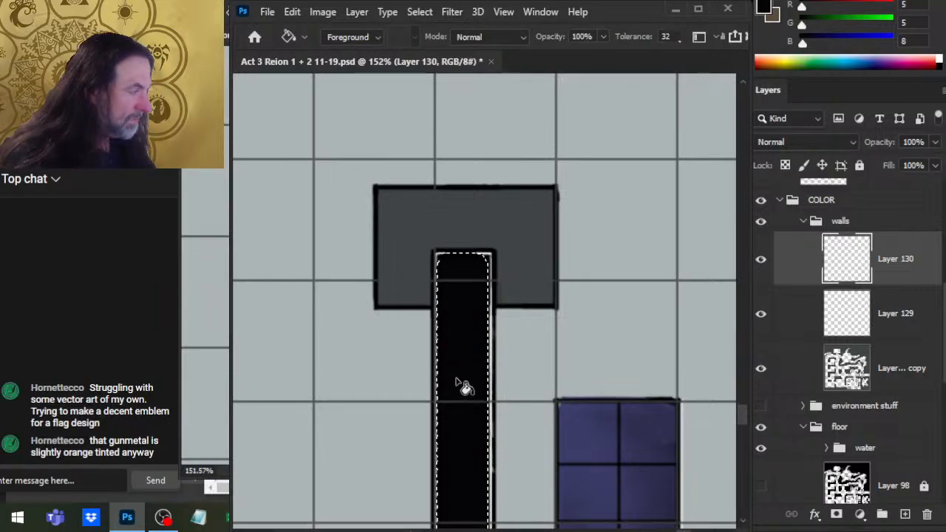
key("x")
left_click(466, 383)
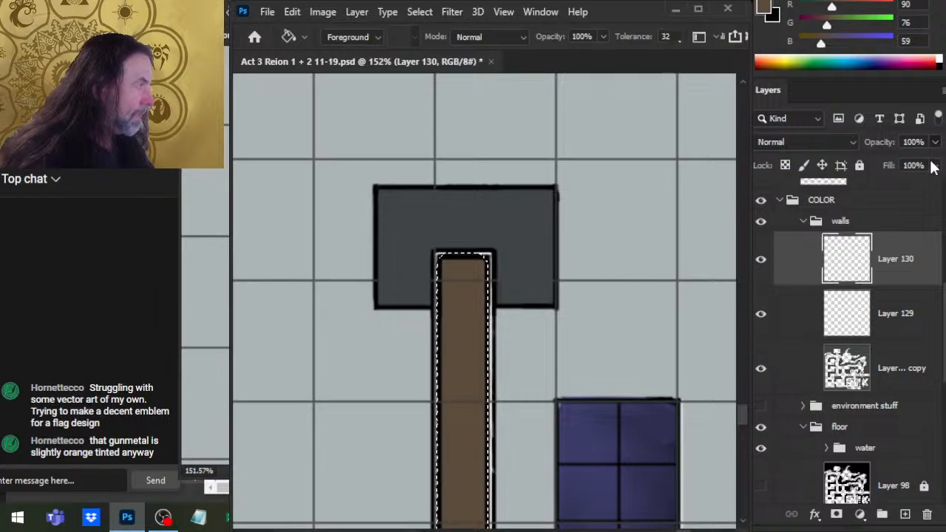
Reduce the brown fill layer's opacity to 50%, clear the selection and compare the bar with the barrier beside the purple water
left_click_drag(893, 158, 886, 173)
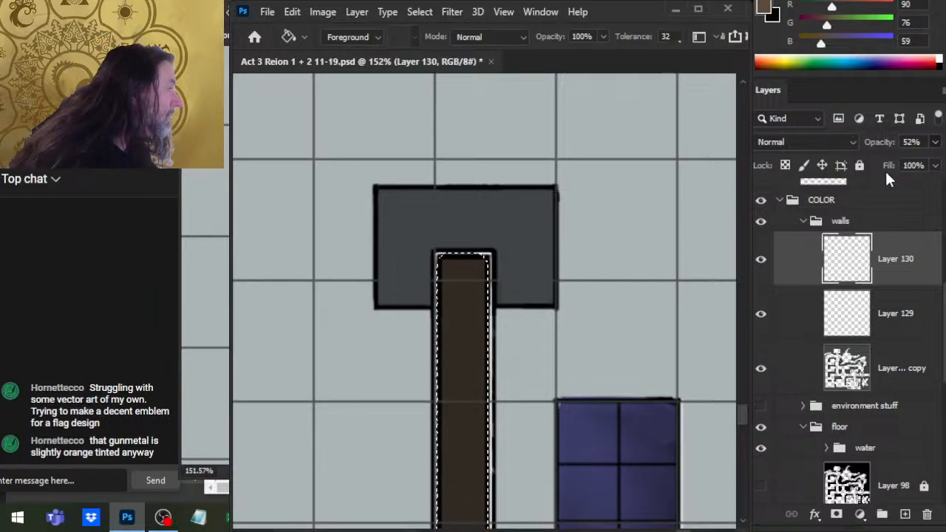
key("z")
key("l")
left_click(532, 330)
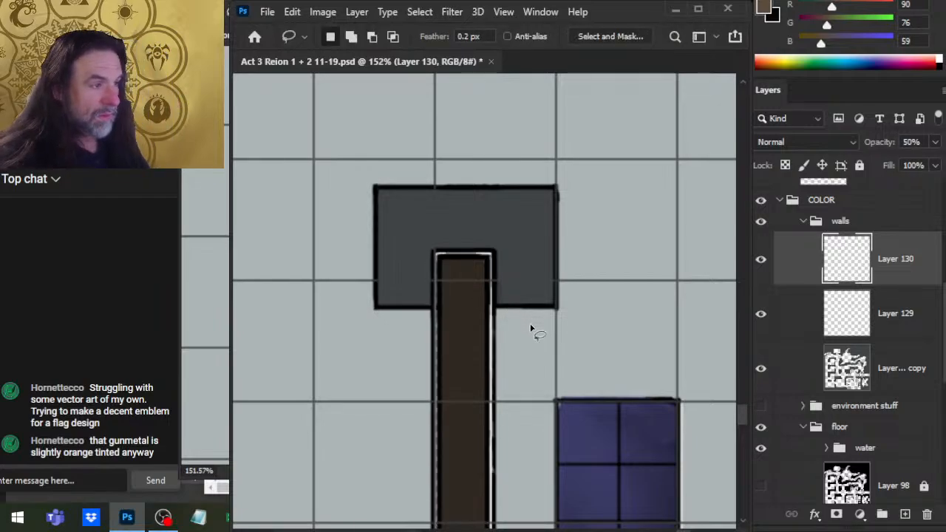
key("z")
left_click_drag(611, 341, 492, 364)
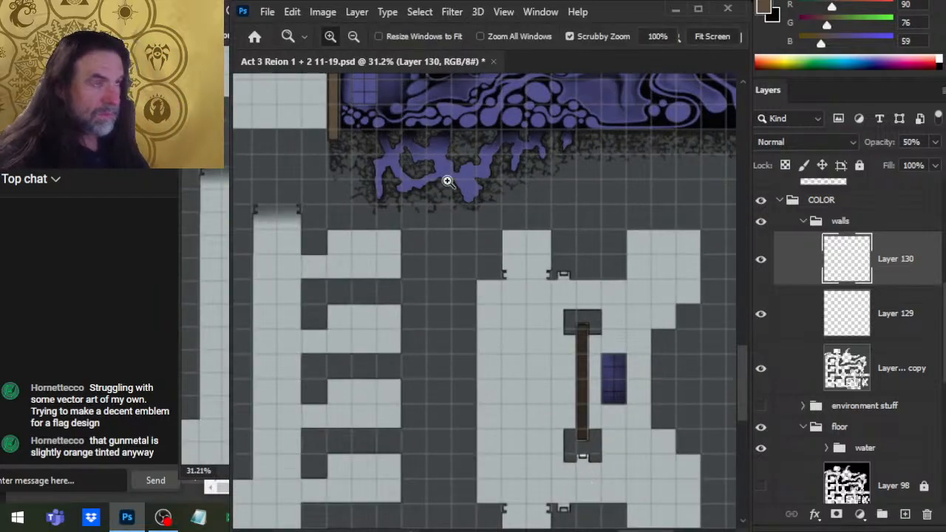
Paint the purple eight-cell block beside the dark vertical bar with brown (RGB 90, 76, 59) on the half-opacity layer
left_click_drag(445, 186, 341, 137)
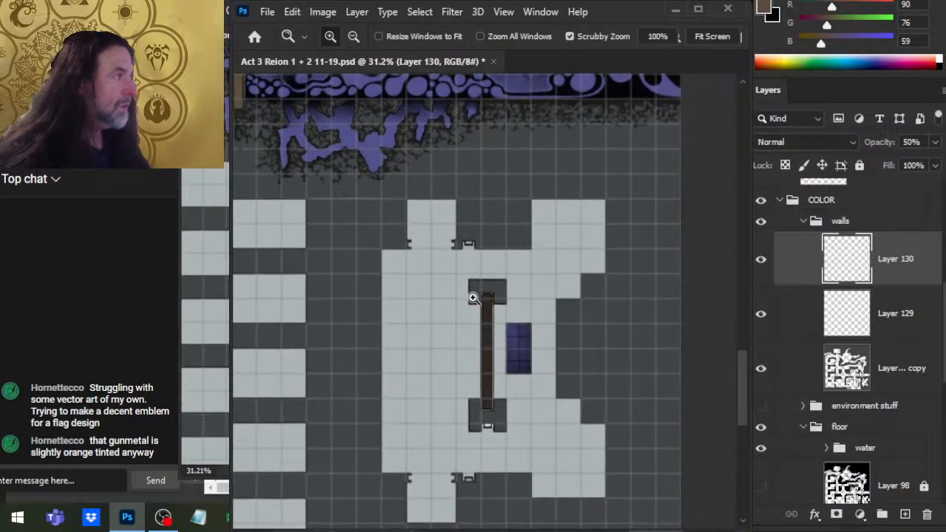
left_click_drag(534, 343, 652, 355)
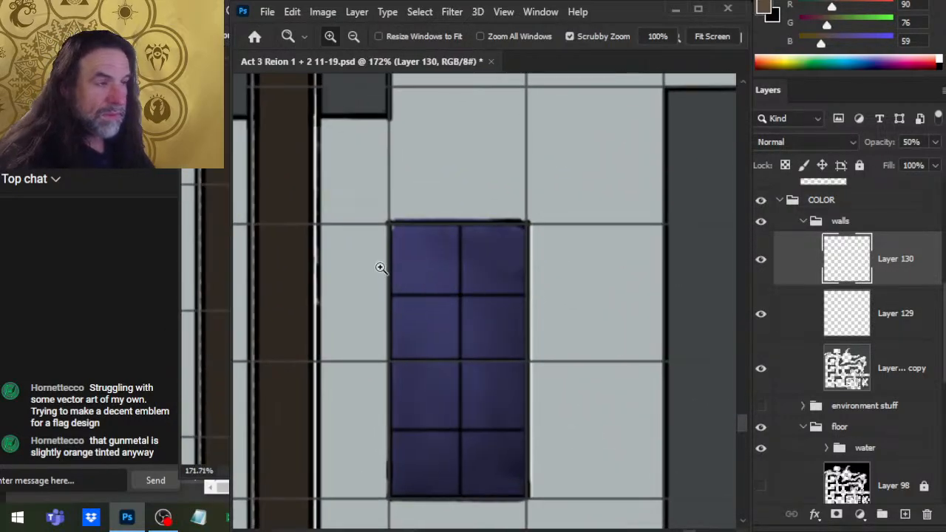
key("b")
key("bracketleft")
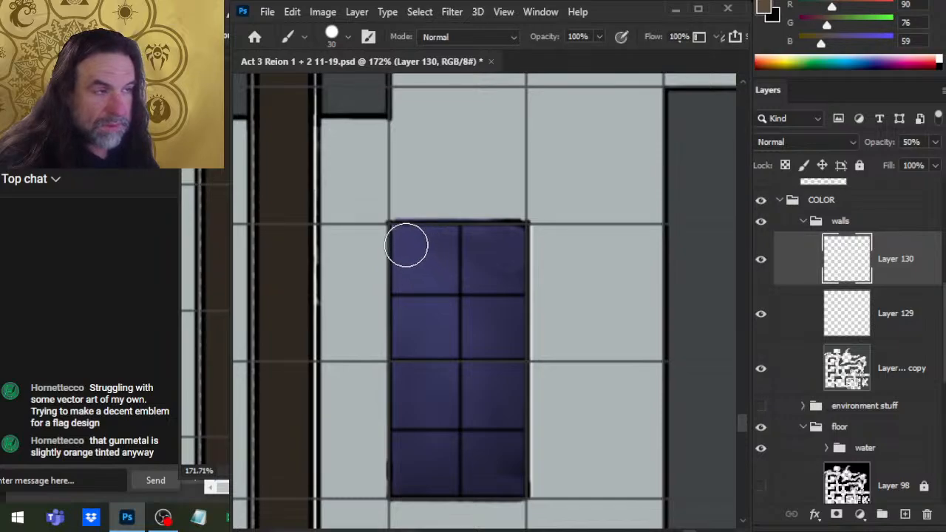
left_click_drag(402, 237, 505, 260)
mouse_move(411, 252)
left_mouse_down()
mouse_move(411, 454)
mouse_move(458, 470)
mouse_move(516, 470)
mouse_move(502, 270)
mouse_move(445, 428)
left_mouse_up()
left_click_drag(445, 427, 482, 333)
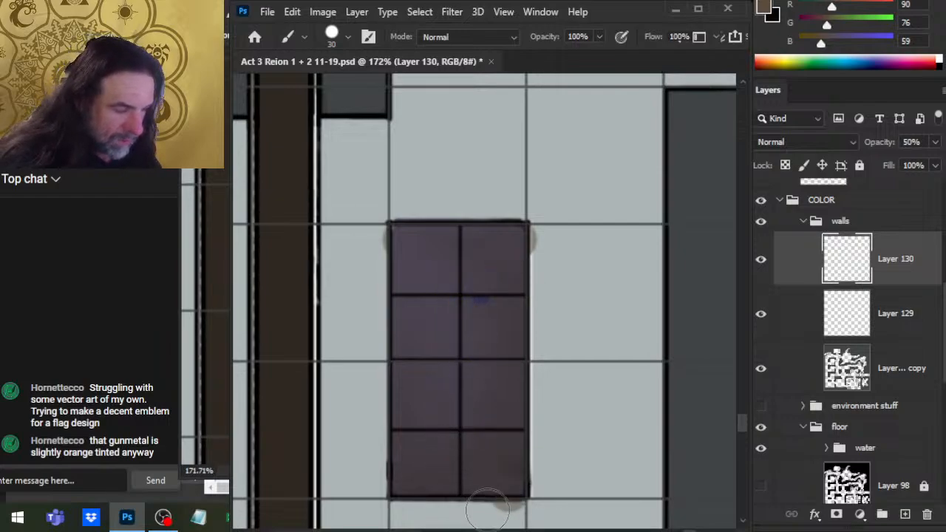
Erase the brown spill below the block's lower edge
key("e")
mouse_move(557, 433)
left_mouse_down()
mouse_move(593, 285)
mouse_move(582, 273)
left_mouse_up()
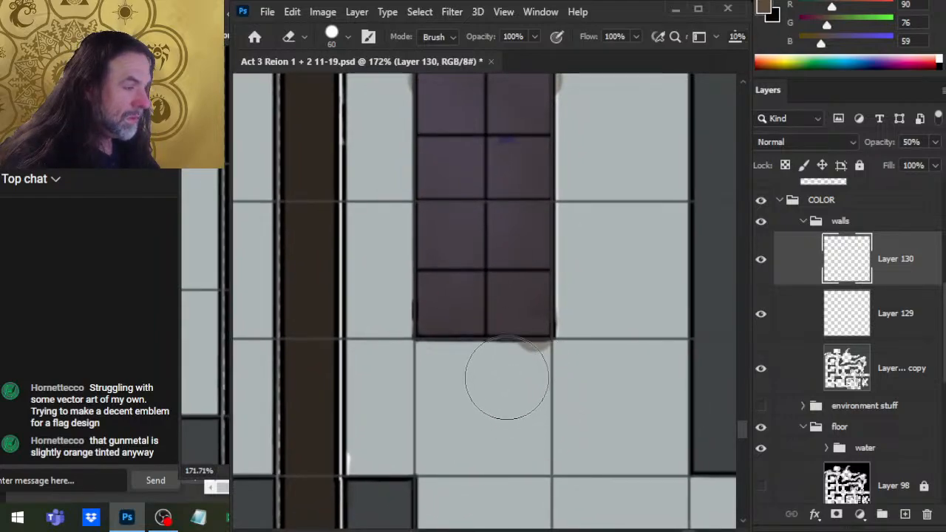
left_click_drag(507, 378, 518, 376)
key("b")
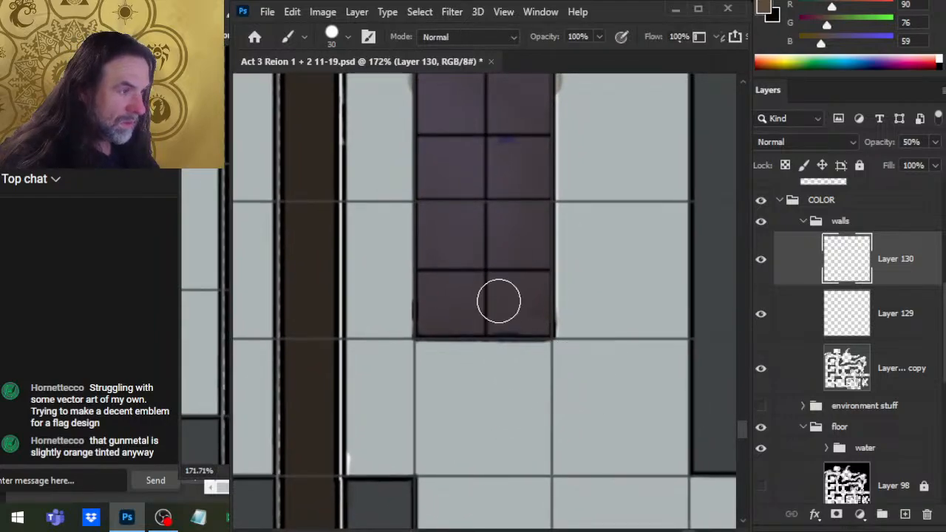
Select the block's brown area with the Magic Wand, delete it from Layer 130, refill it on a new layer above Layer 129 and deselect
key("w")
left_click(517, 284)
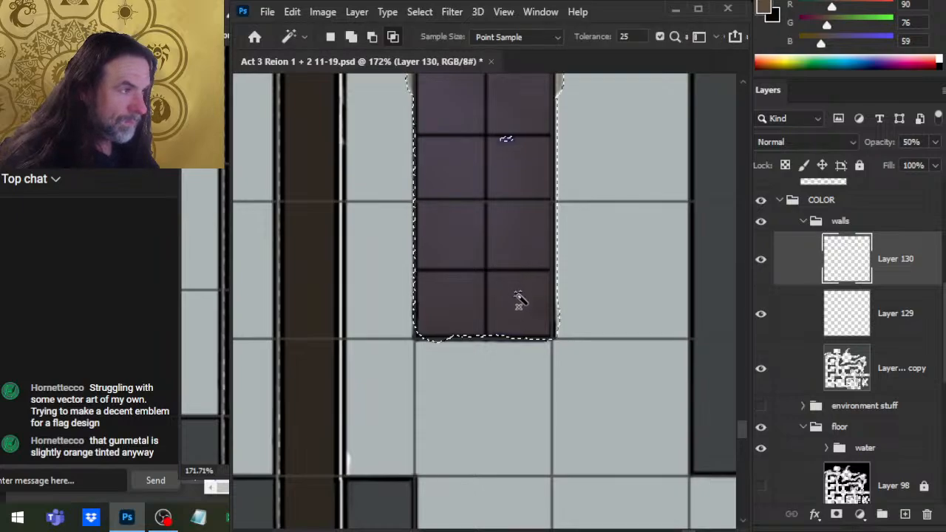
key("Delete")
left_click(864, 331)
left_click(905, 515)
key("alt+BackSpace")
key("ctrl+d")
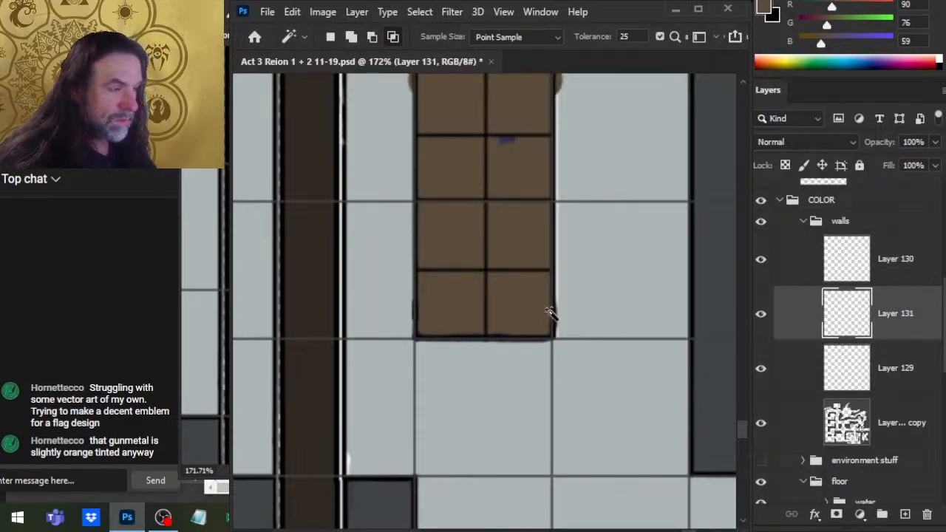
Erase the brown spill around the block's upper edge and corners, reducing the eraser to 40 px
left_click_drag(565, 262, 542, 421)
key("e")
left_click_drag(574, 230, 570, 216)
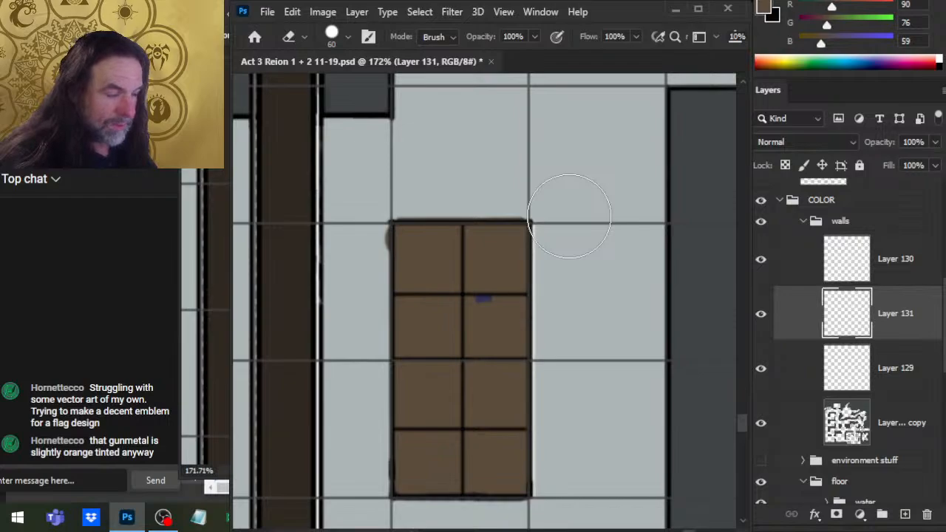
left_click_drag(519, 183, 405, 181)
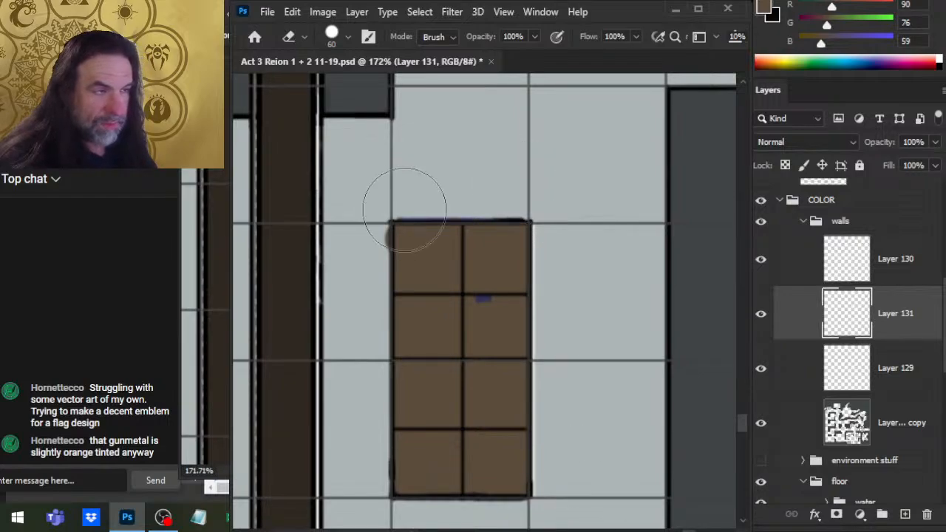
key("bracketleft")
key("bracketleft")
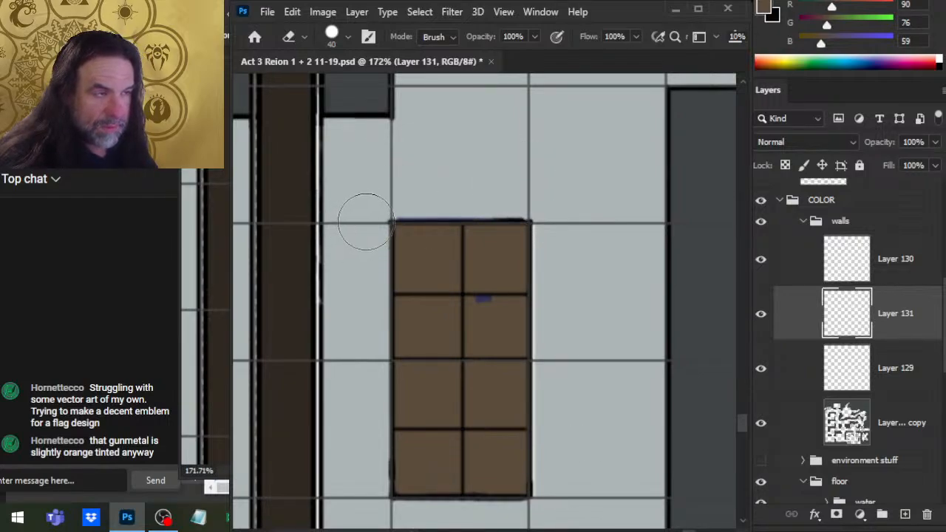
Cover the leftover purple spot in the block with brown and erase the overspill along its sides and lower edge
key("b")
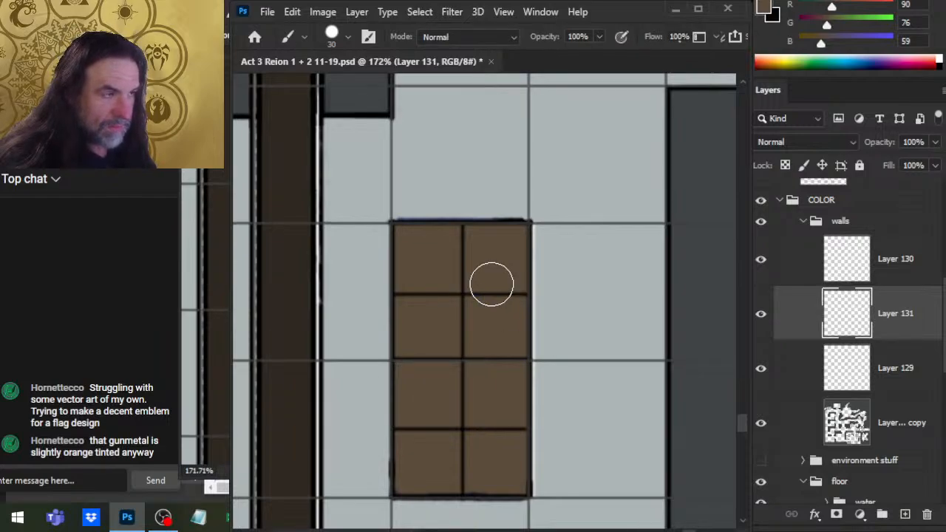
key("e")
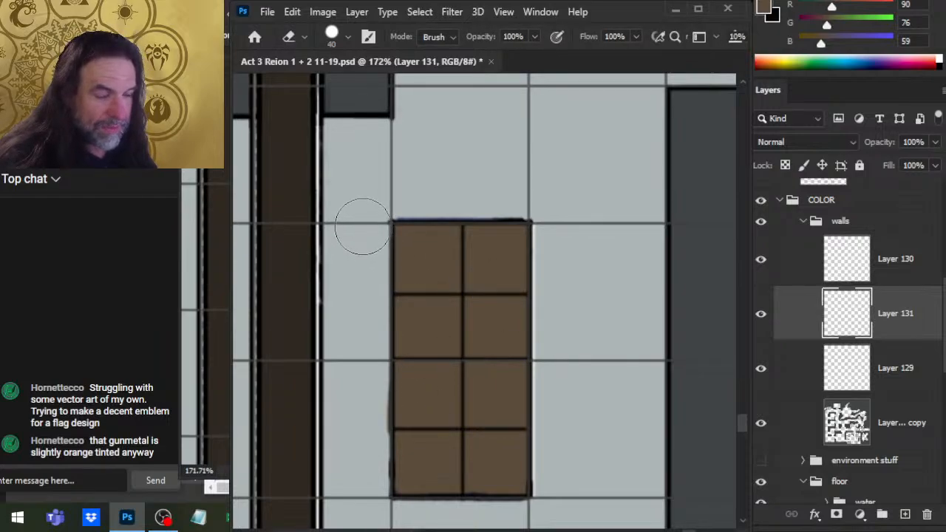
left_click_drag(498, 442, 480, 298)
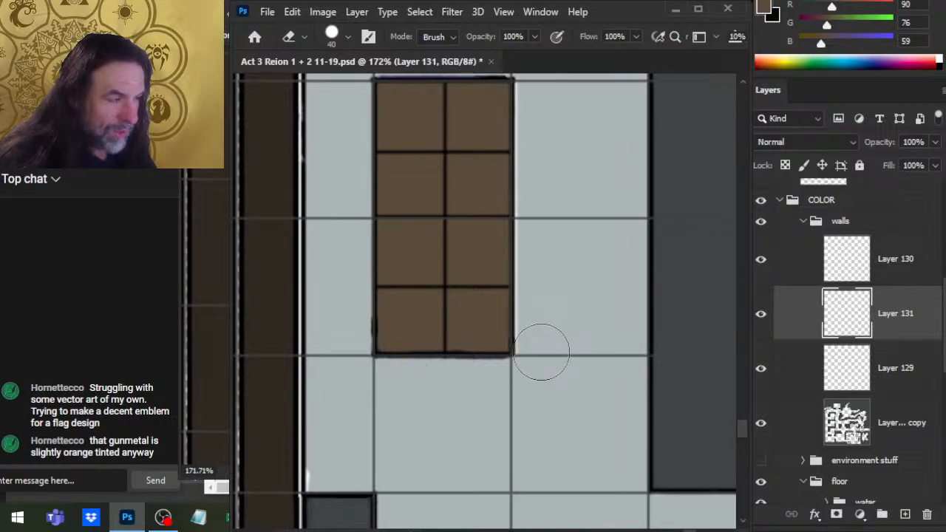
left_click_drag(541, 352, 544, 74)
left_click_drag(506, 154, 517, 247)
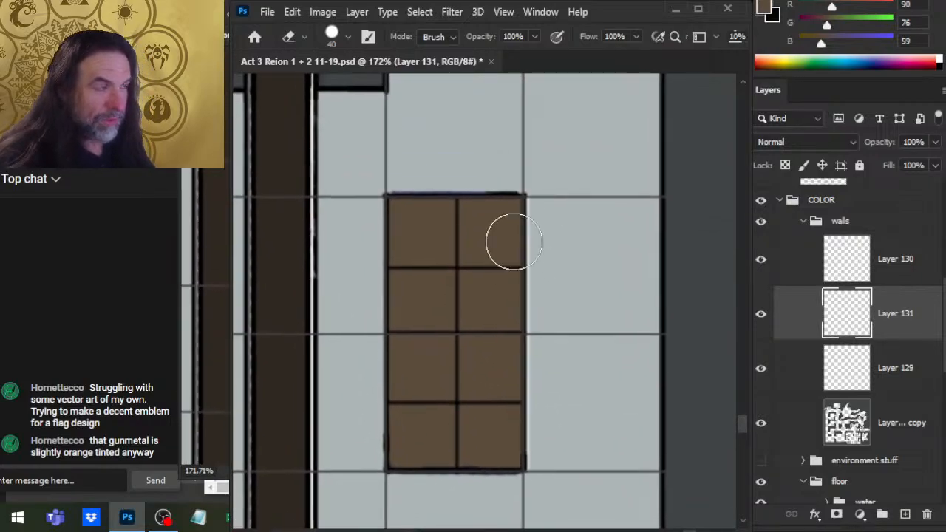
Hide and reshow the block's brown layer to compare it with the purple, and view the block beside the bar
left_click(762, 317)
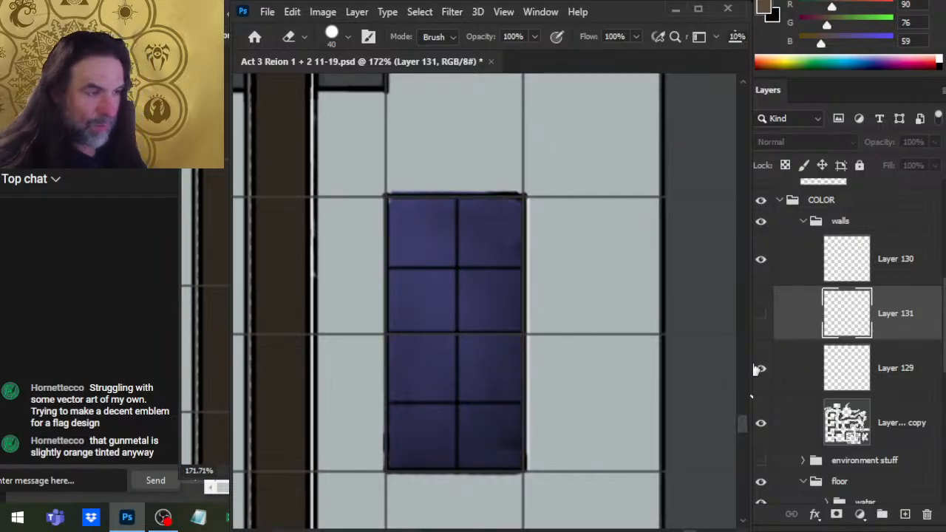
left_click(761, 317)
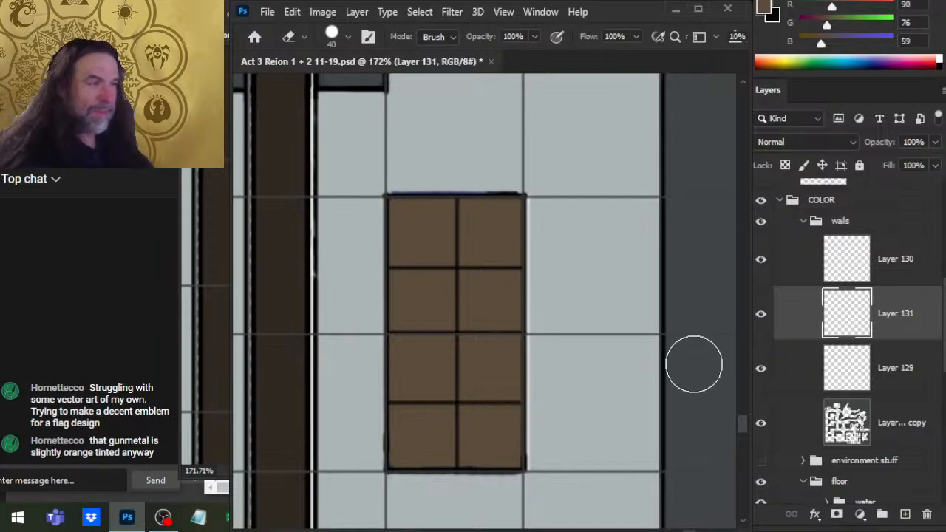
key("z")
left_click_drag(627, 295, 537, 275)
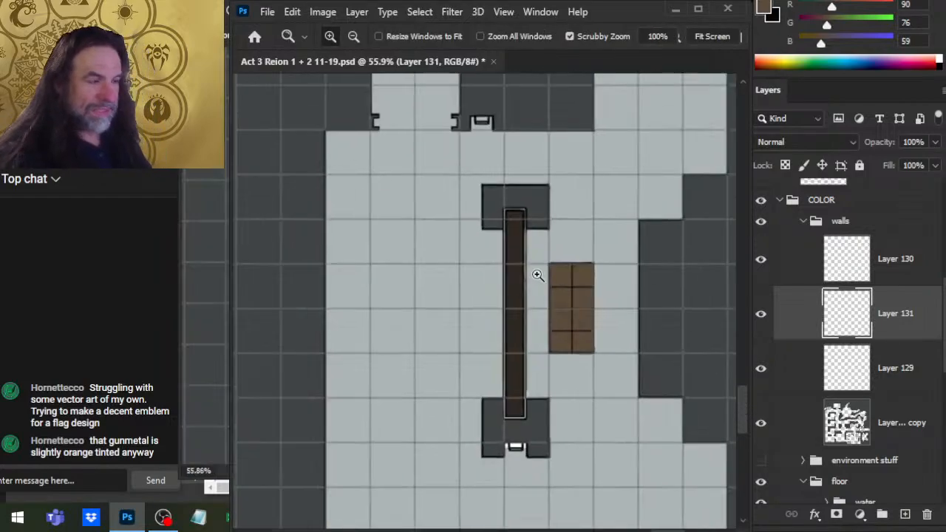
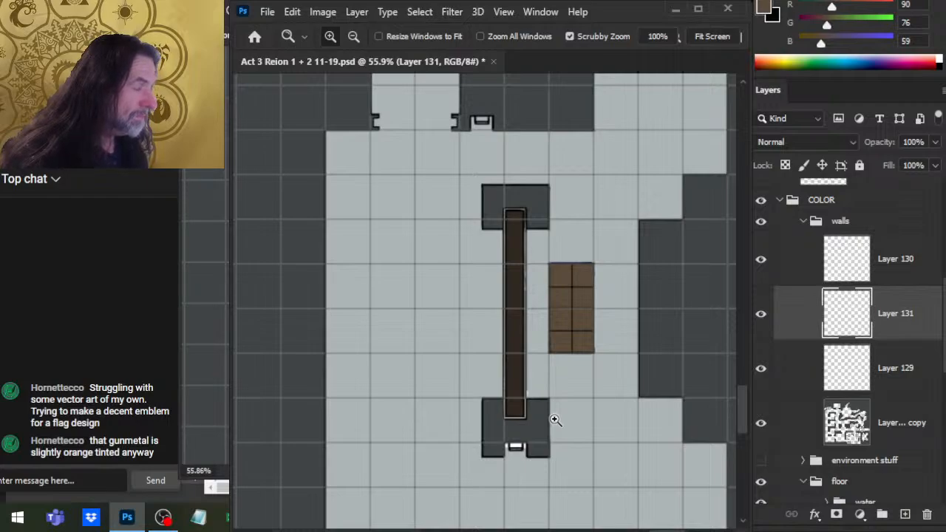
Check which parts Layers 130, 131 and 129 contain by toggling their visibility and reviewing the layer stack
left_click(769, 283)
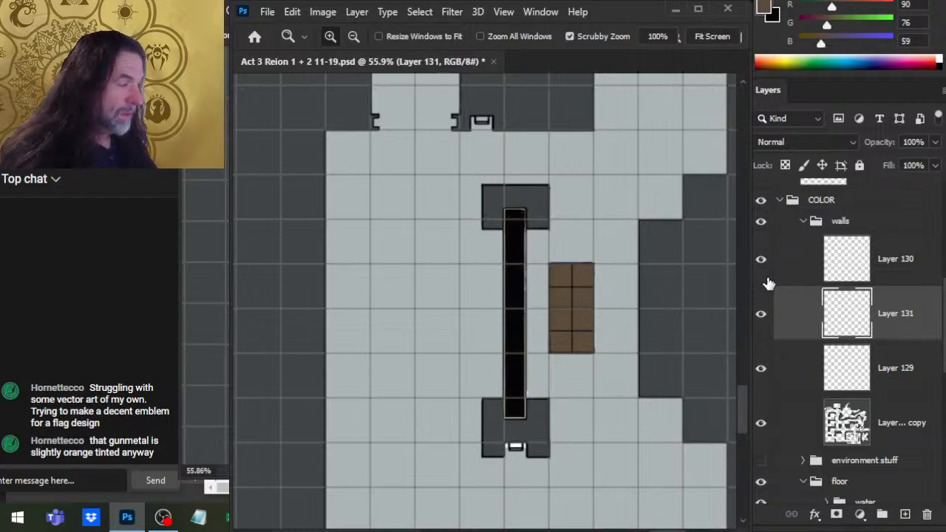
left_click(804, 264)
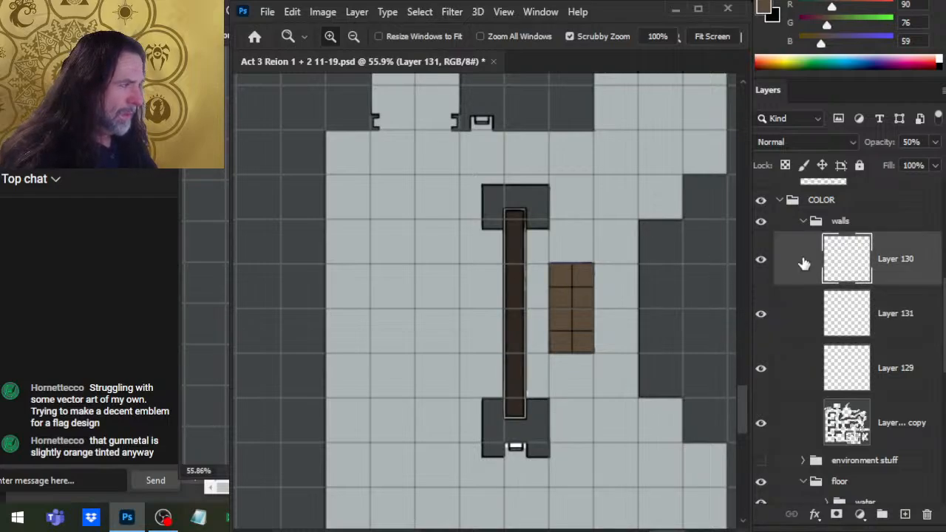
left_click(802, 326, "shift")
left_click_drag(941, 320, 939, 241)
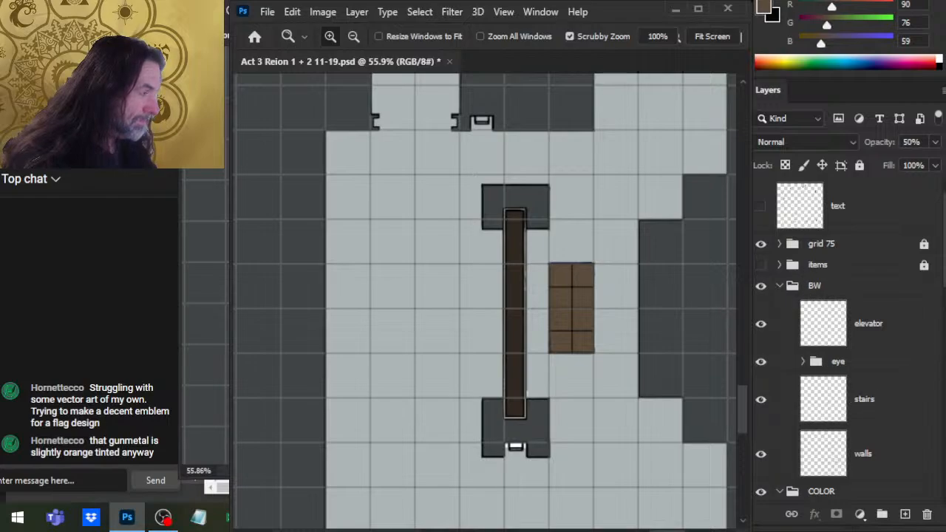
left_click_drag(941, 241, 935, 336)
left_click(760, 435)
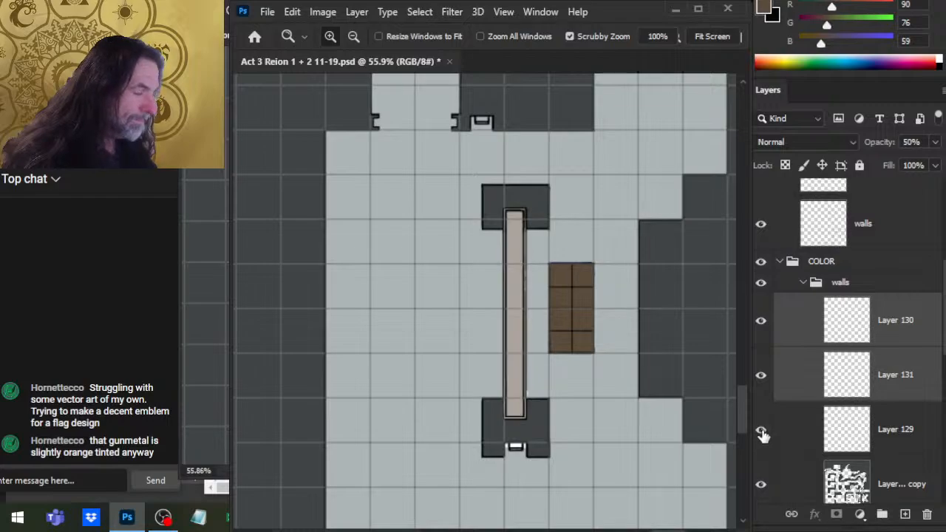
left_click(762, 434)
left_click(897, 438, "shift")
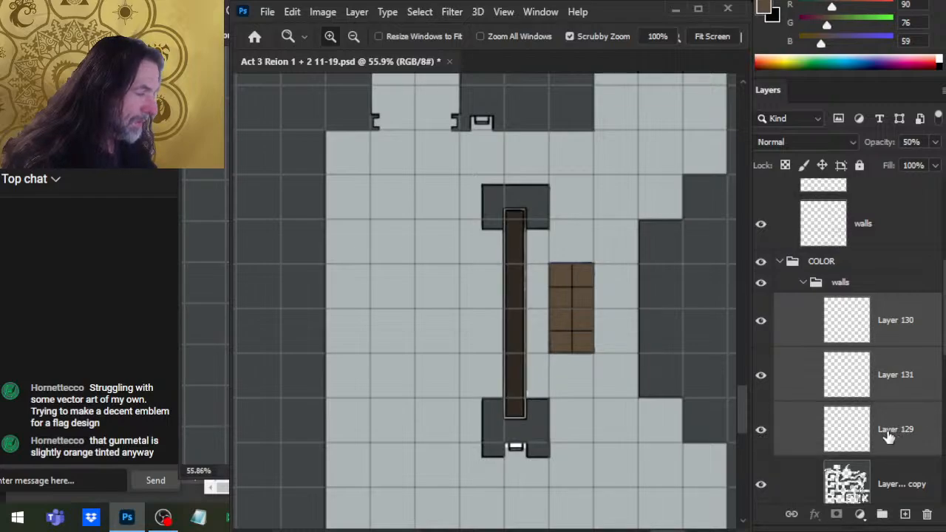
left_click(808, 444, "ctrl")
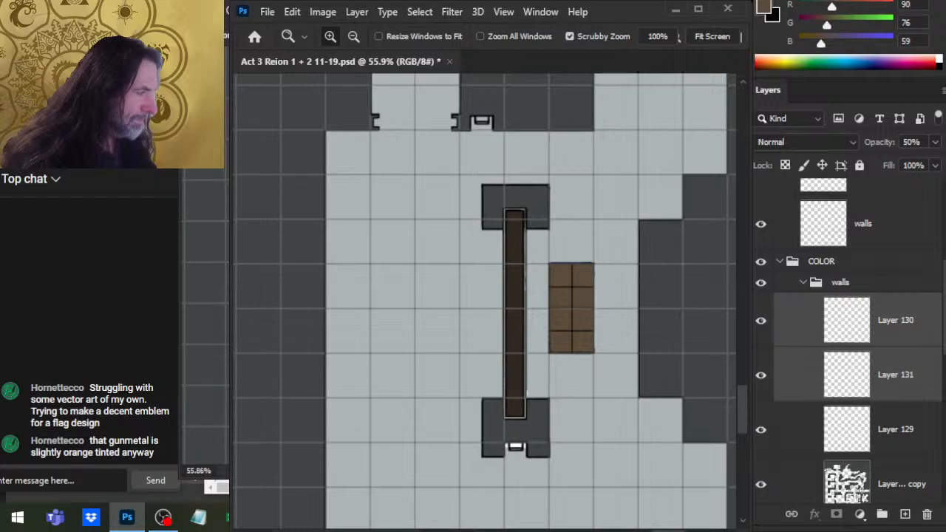
scroll(848, 341, "up", 1)
scroll(849, 340, "down", 2)
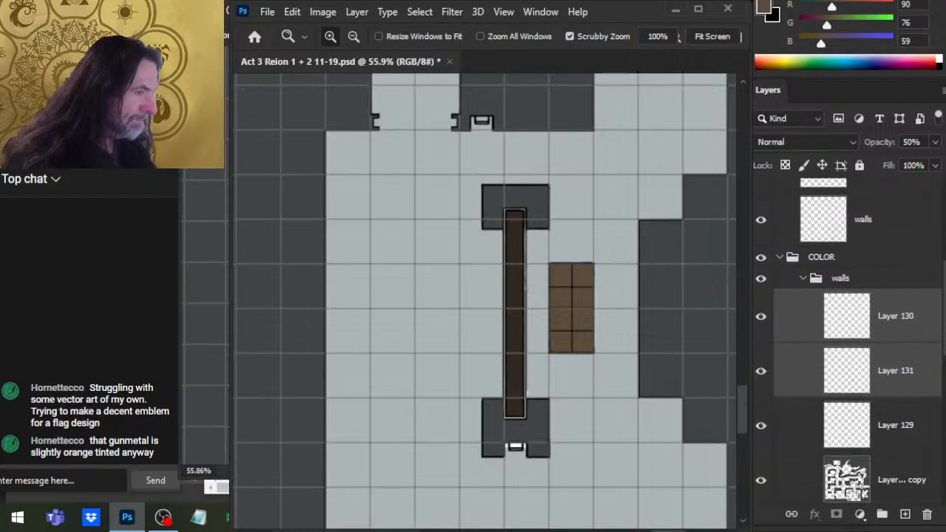
left_click_drag(945, 343, 942, 345)
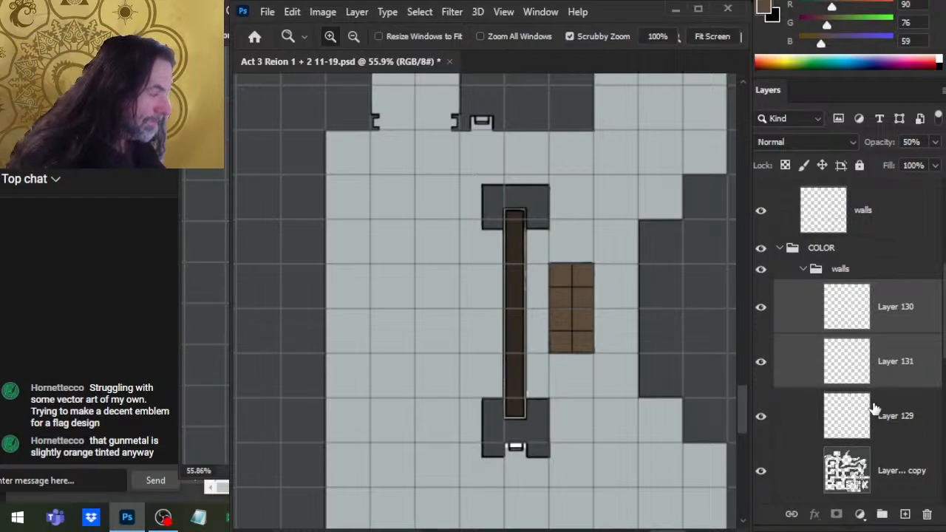
Cut the vertical bar's brown fill from Layer 130, paste it on a new layer above Layer 129 and set that layer's opacity to 50%
left_click(887, 416)
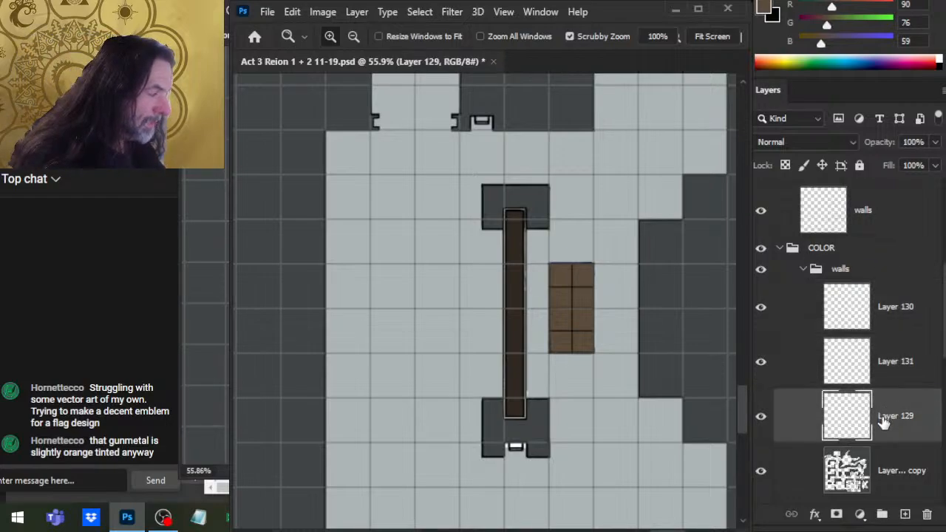
left_click(769, 319)
left_click(774, 324)
left_click(774, 325)
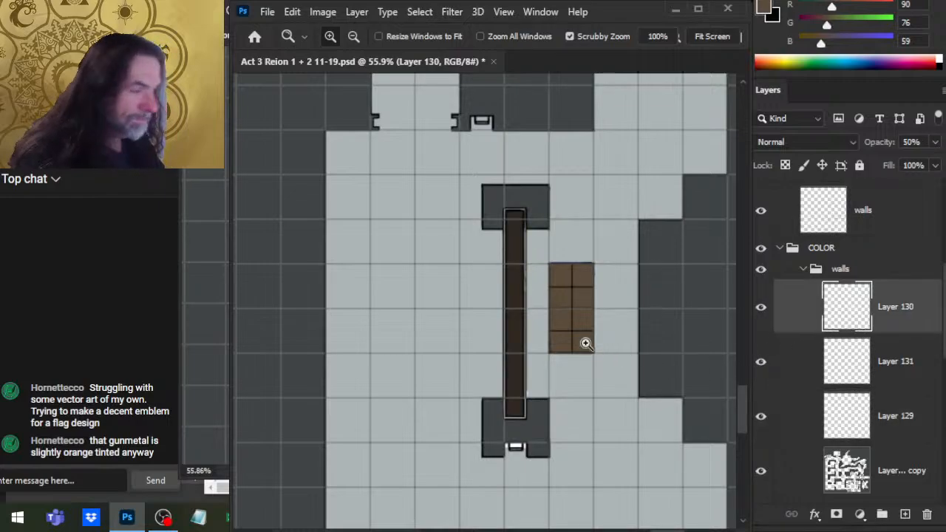
key("w")
left_click(517, 312)
key("ctrl+x")
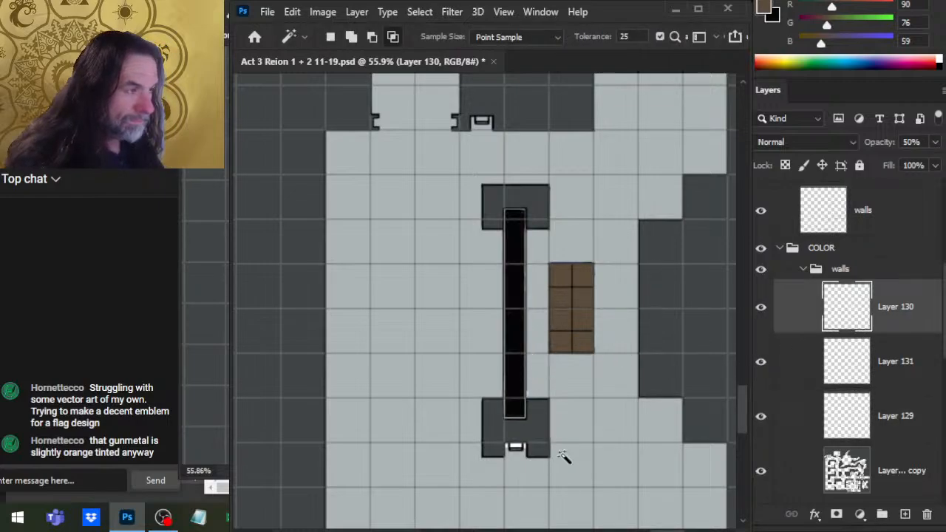
left_click(885, 418)
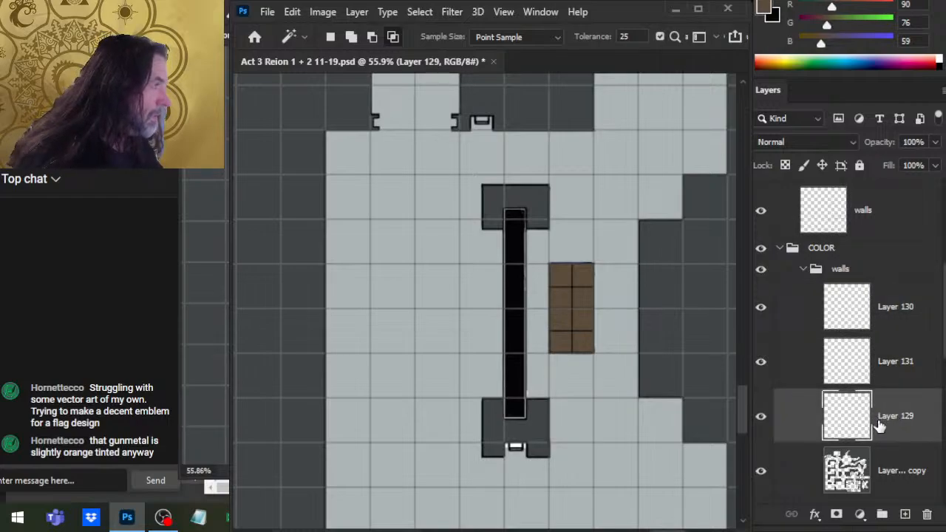
key("ctrl+v")
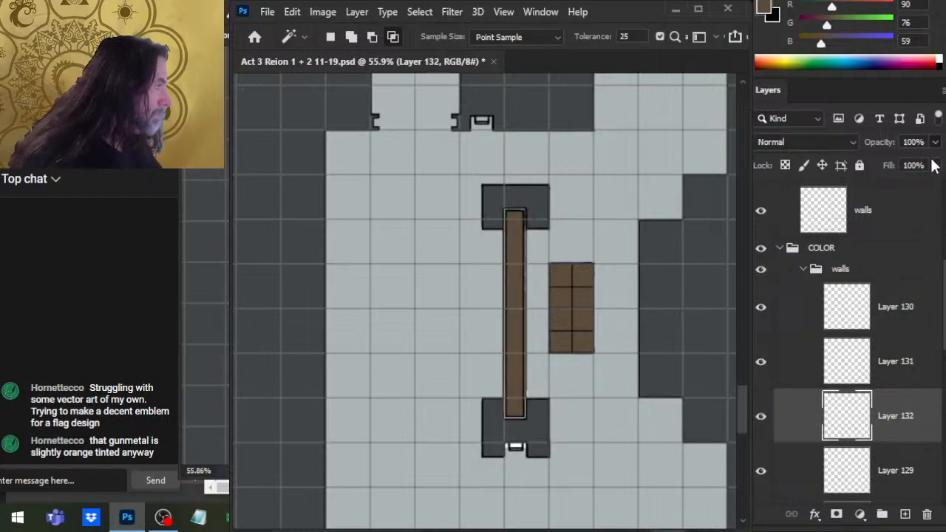
left_click_drag(894, 164, 900, 165)
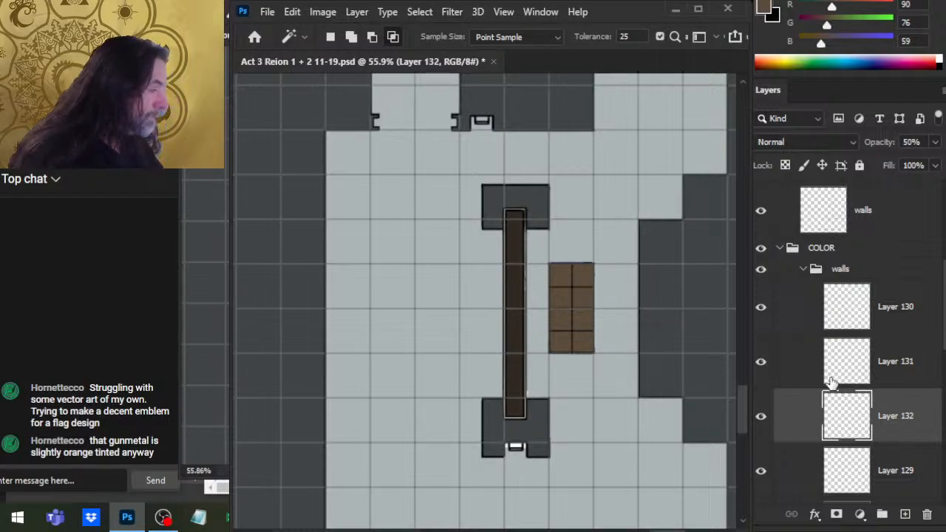
Move Layers 130 and 131 together out of the COLOR walls group into the items group
left_click(896, 315)
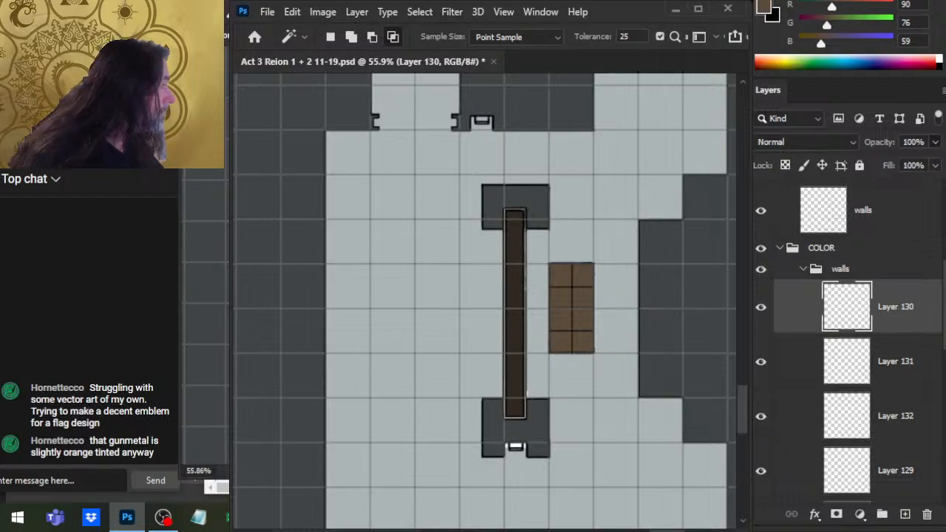
left_click(879, 381, "shift")
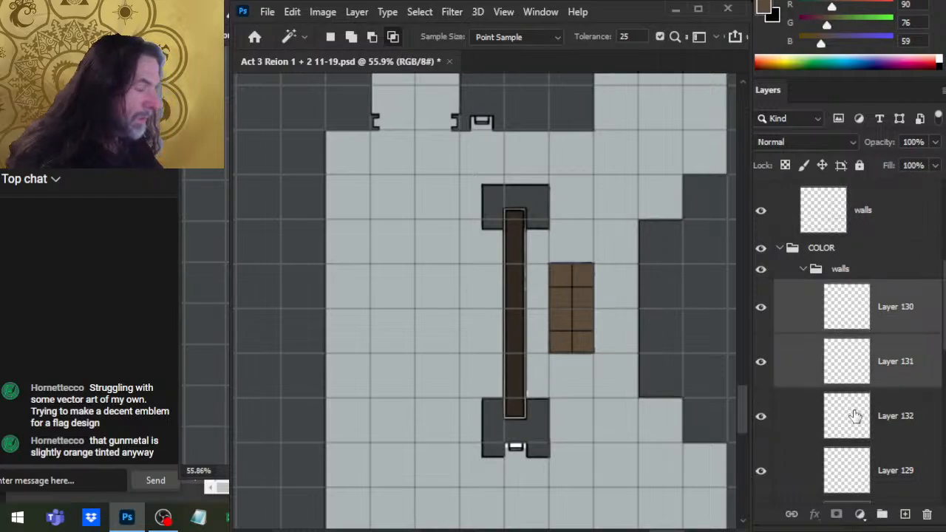
scroll(851, 340, "up", 5)
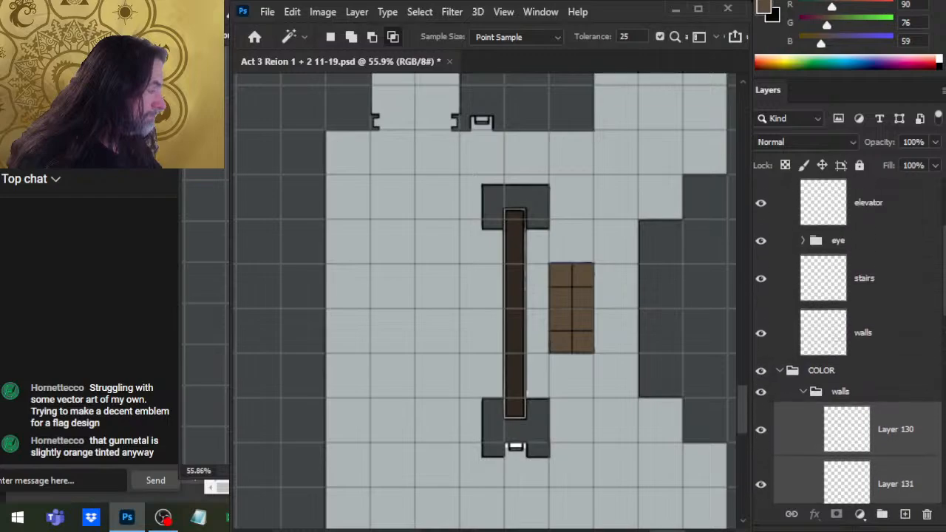
scroll(943, 297, "down", 2)
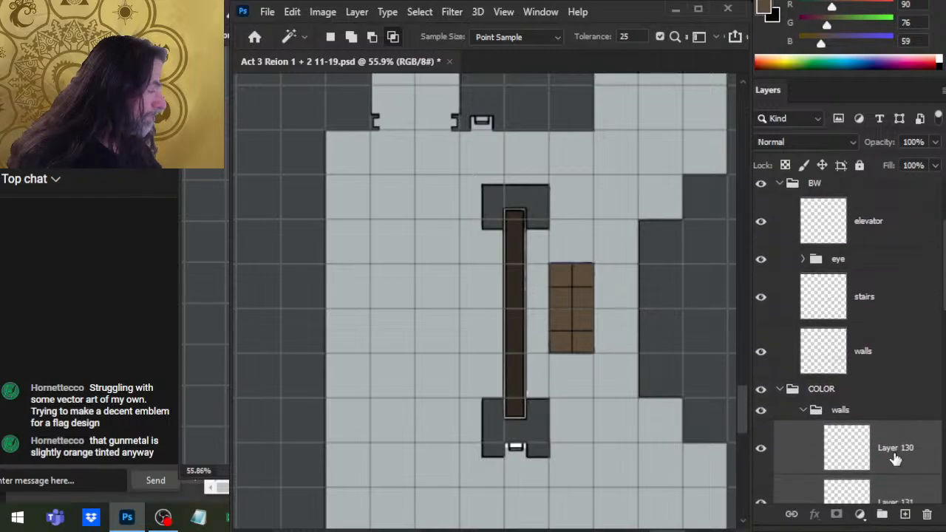
left_click_drag(895, 458, 943, 220)
left_click_drag(864, 323, 850, 273)
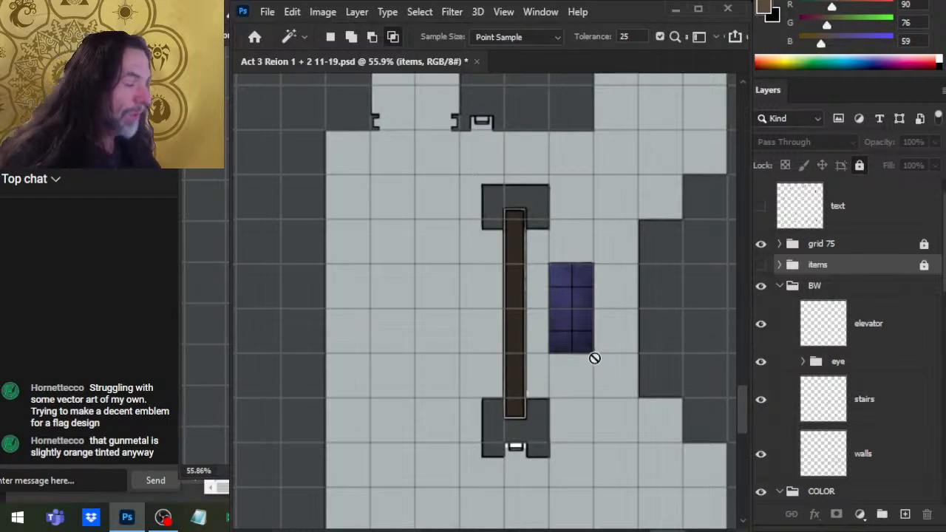
Check what the BW stairs and walls layers and Layers 132 and 129 contain by toggling their visibility over a wider map view
key("z")
left_click_drag(596, 357, 543, 308)
left_click_drag(497, 149, 573, 356)
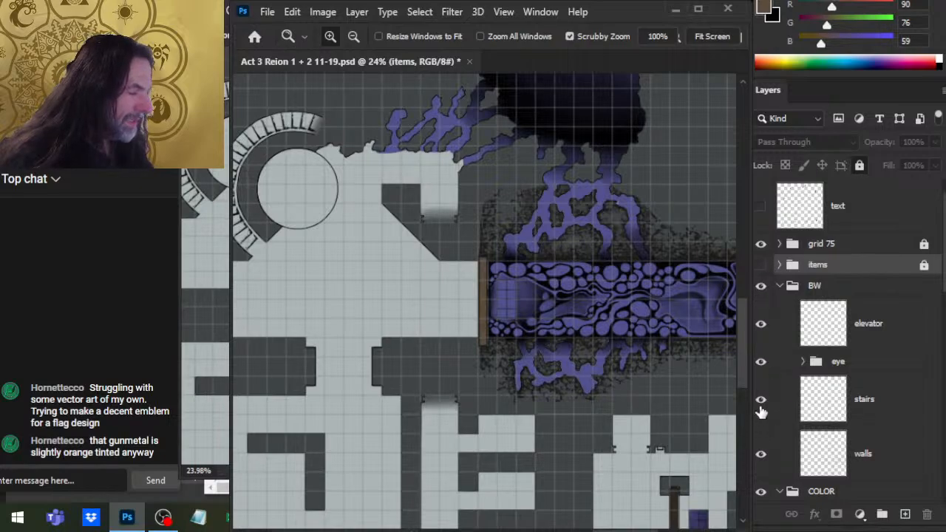
left_click(762, 408)
left_click(763, 417)
left_click(762, 466)
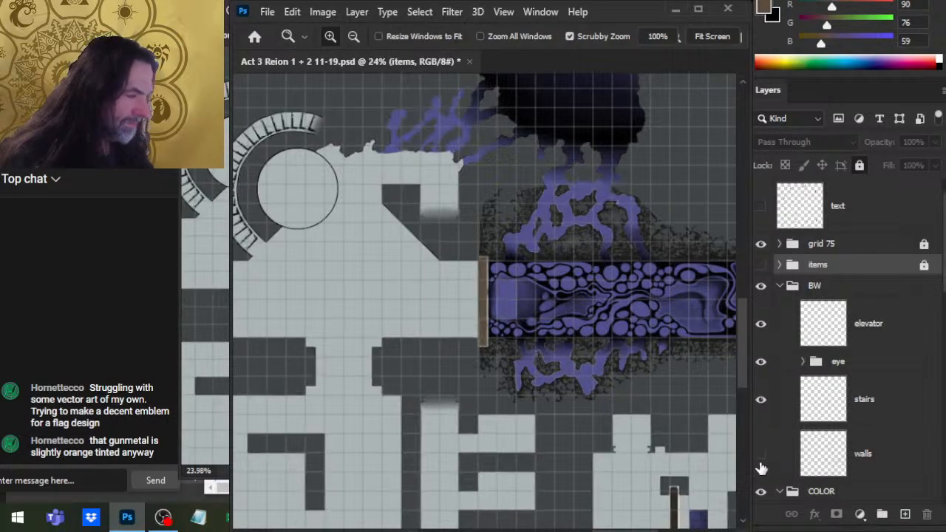
left_click(762, 465)
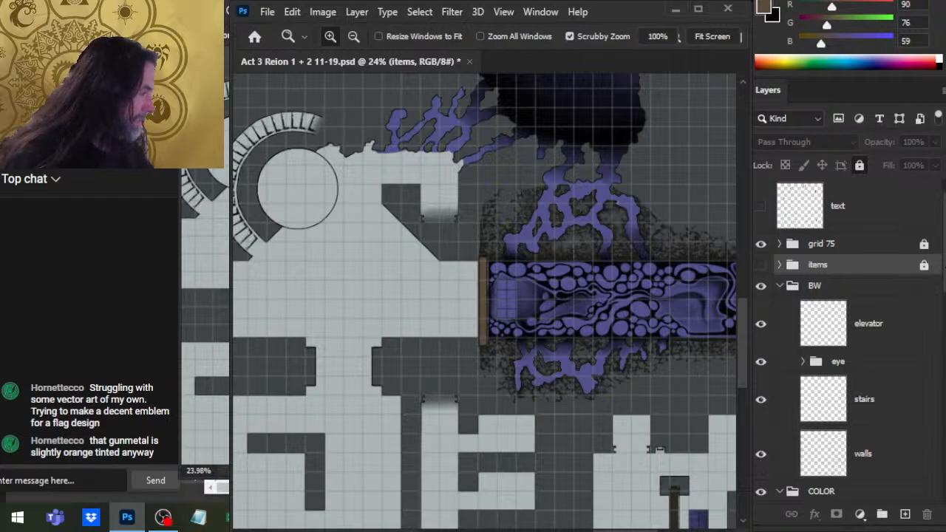
scroll(924, 326, "down", 5)
left_click(761, 324)
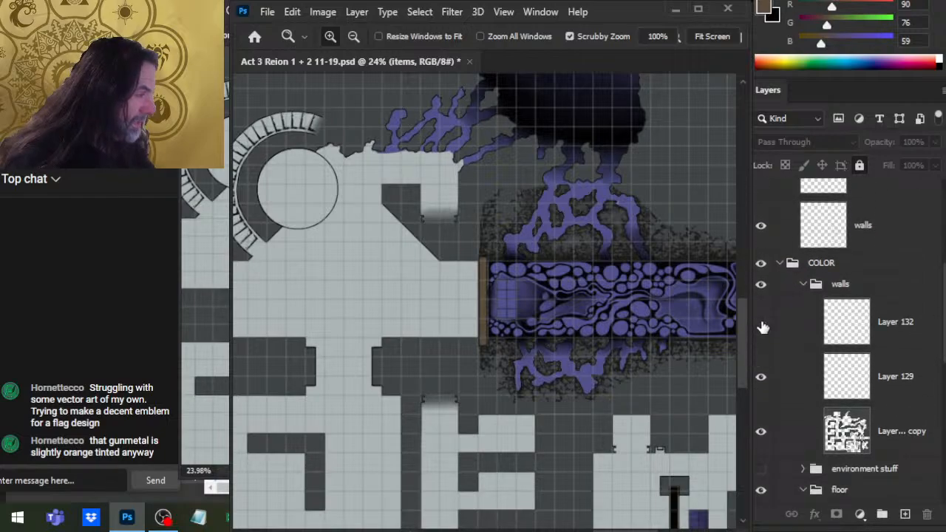
left_click(763, 325)
left_click(762, 379)
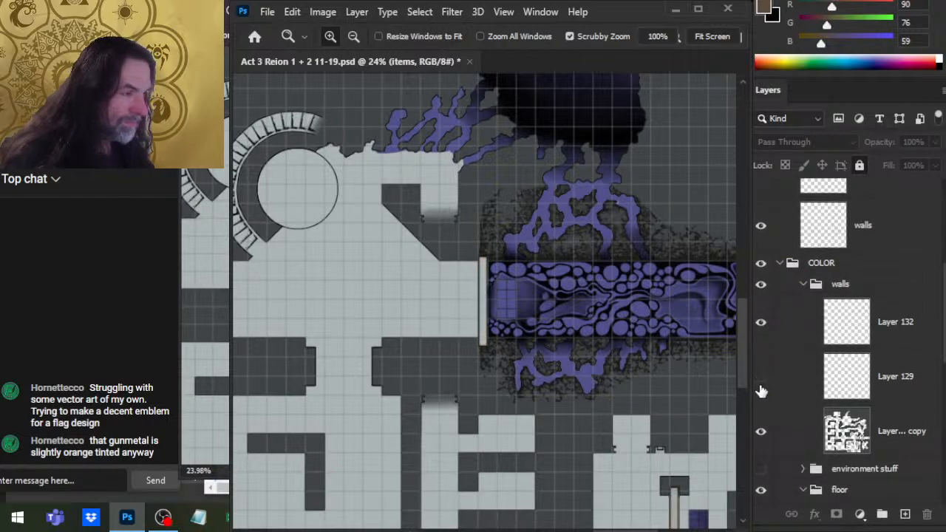
left_click(762, 378)
Lasso the bar at the west end of the purple corridor and delete its brown fill from Layer 129
left_click(774, 390)
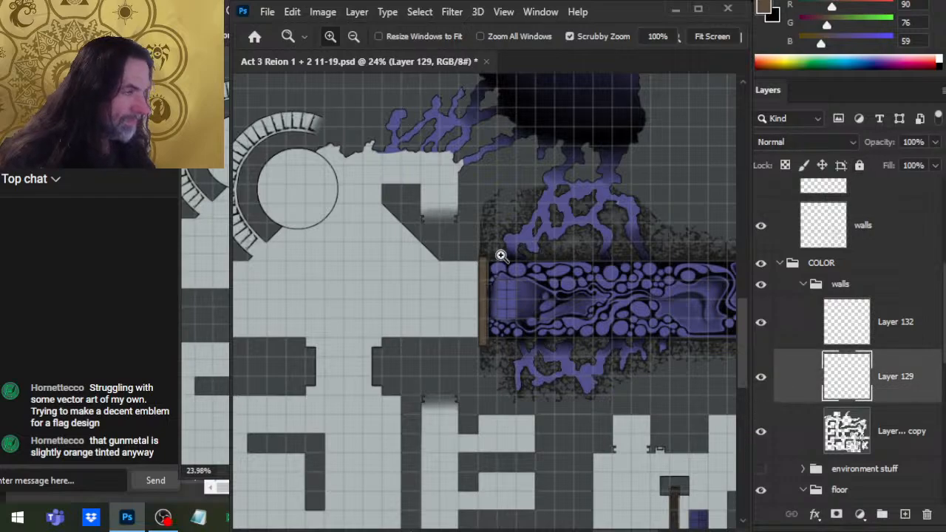
key("l")
mouse_move(526, 244)
left_mouse_down()
mouse_move(510, 411)
mouse_move(549, 372)
left_mouse_up()
key("Delete")
key("ctrl+d")
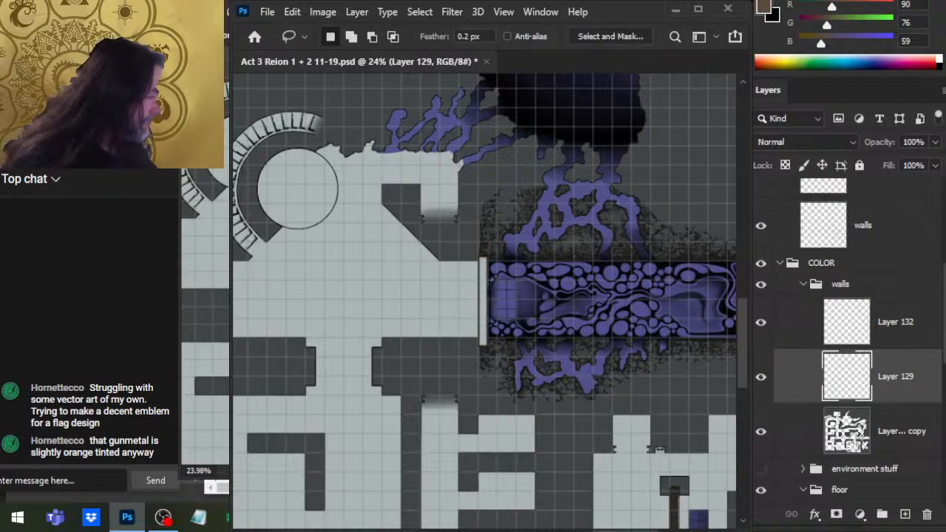
scroll(846, 347, "up", 5)
left_click(864, 270)
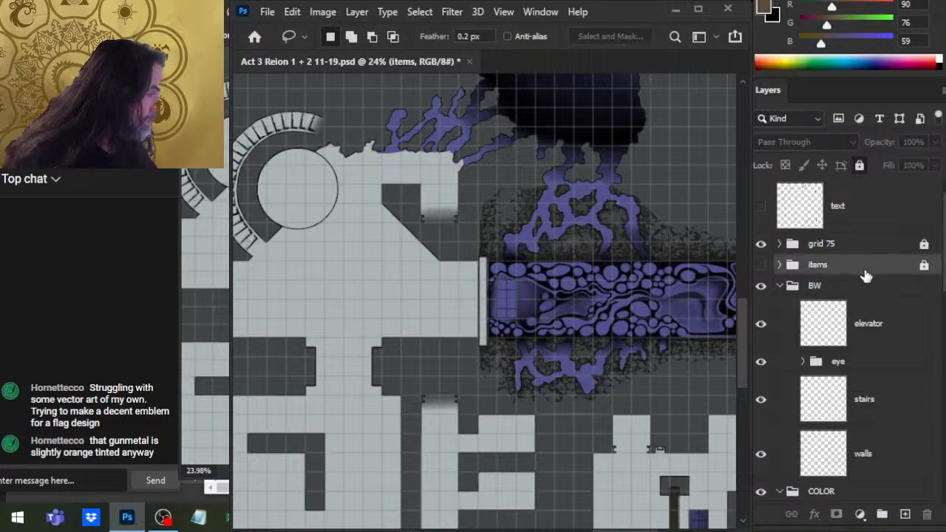
key("ctrl+shift+alt+n")
key("ctrl+z")
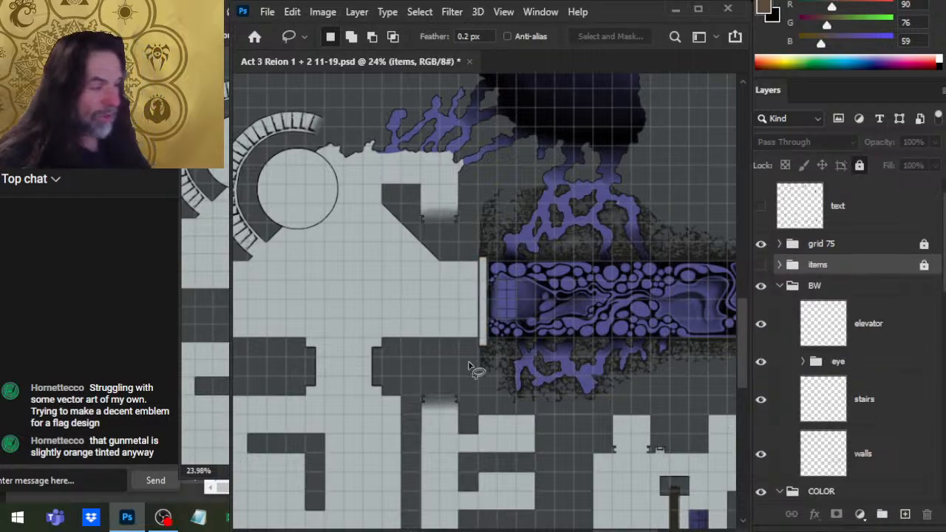
View the lower end of the vertical bar beside the purple block up close and collapse the BW group
left_click_drag(486, 380, 456, 234)
key("z")
left_click_drag(491, 326, 550, 325)
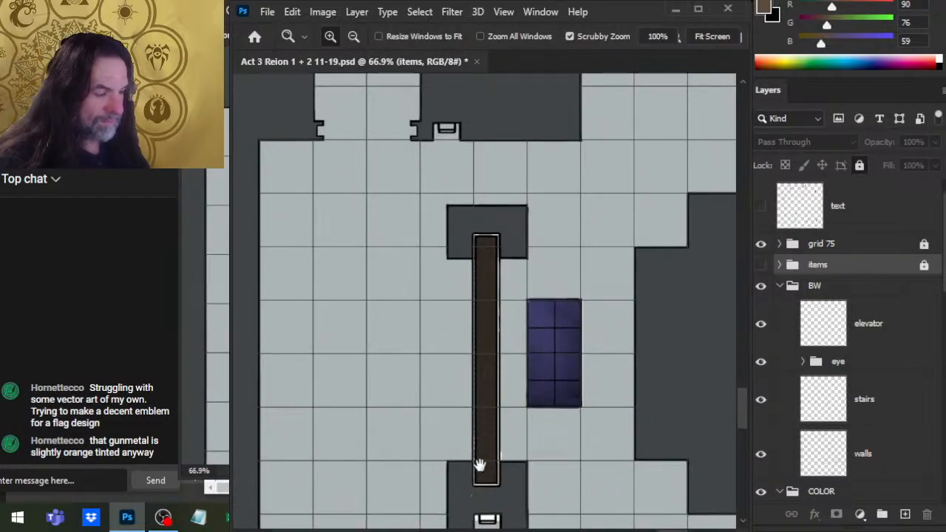
left_click_drag(480, 465, 488, 485)
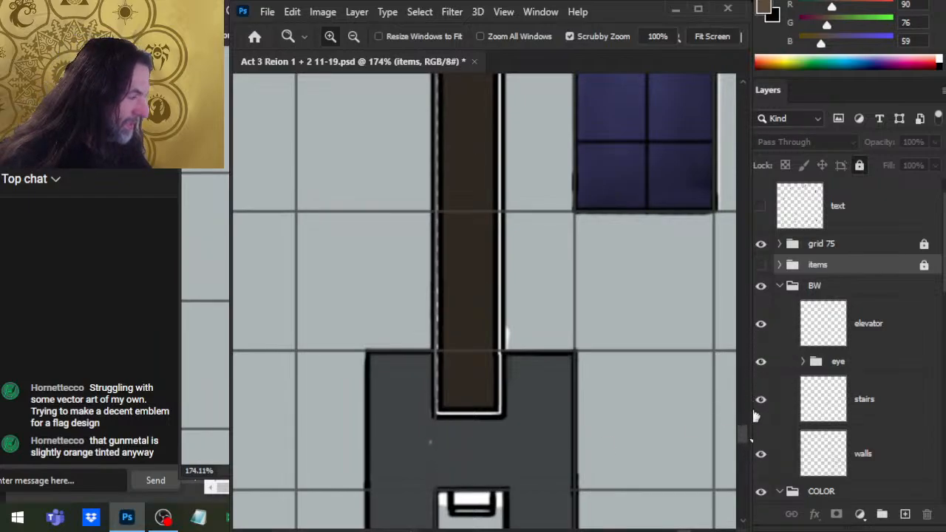
scroll(942, 281, "down", 5)
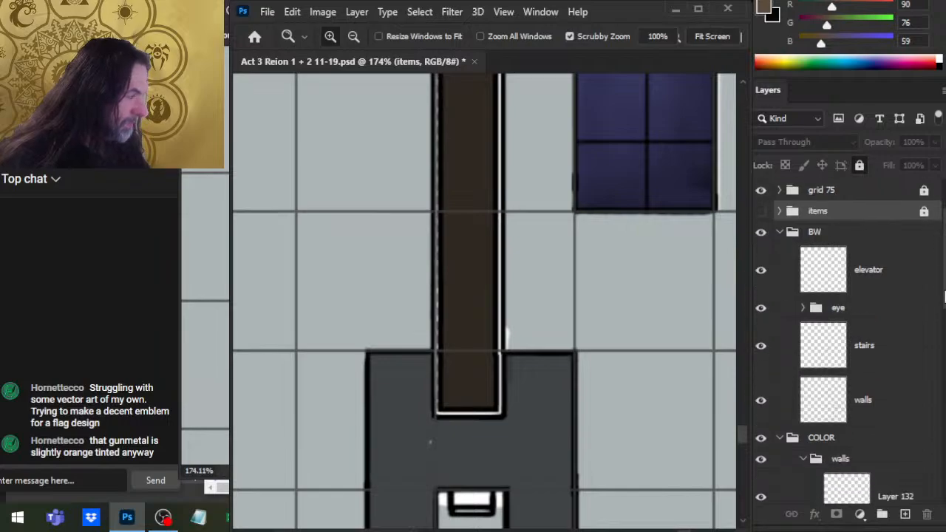
scroll(940, 342, "up", 3)
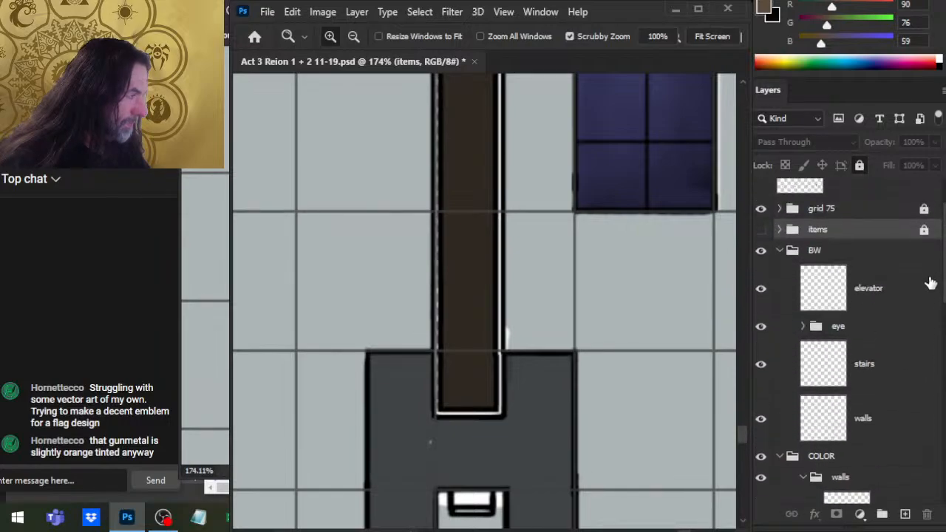
left_click(780, 251)
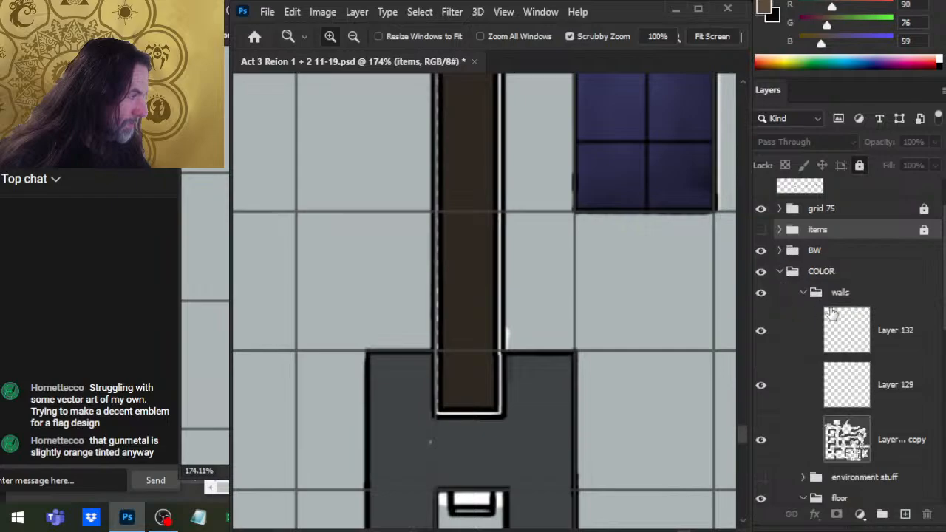
Compare Layers 132 and 129 by toggling their visibility and merge Layer 132 down into Layer 129
left_click(762, 335)
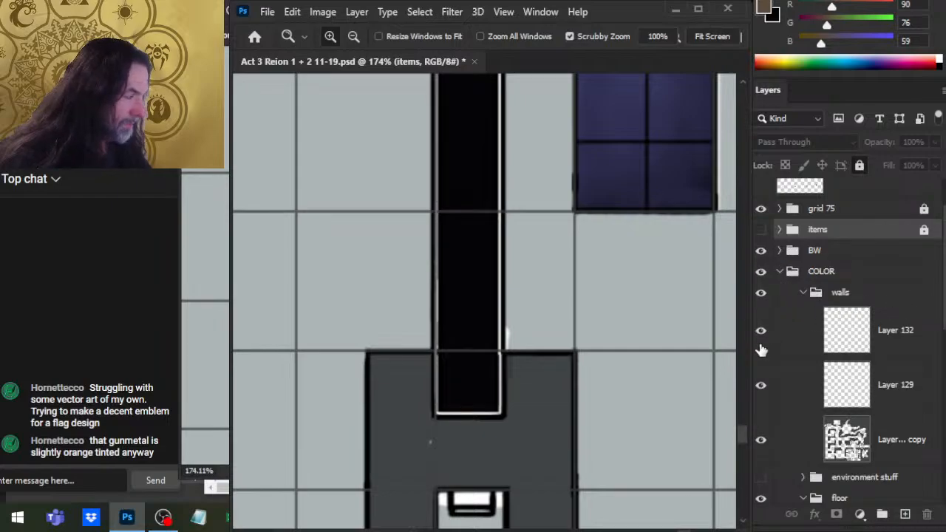
left_click(761, 334)
left_click(761, 386)
left_click(762, 391)
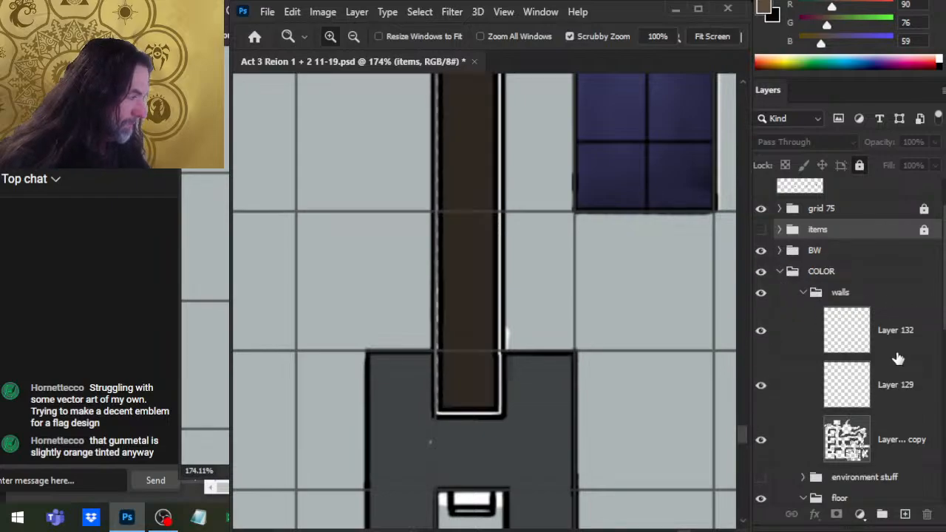
left_click(906, 345)
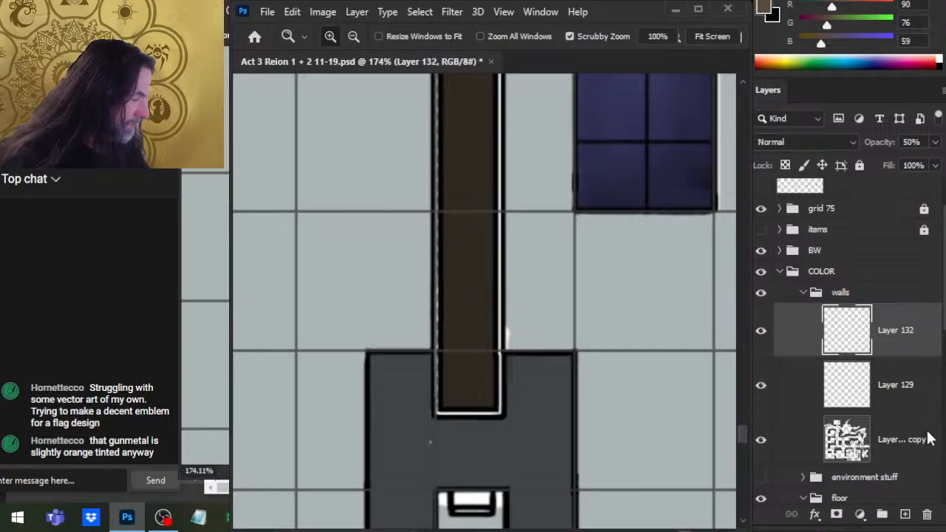
key("Delete")
key("e")
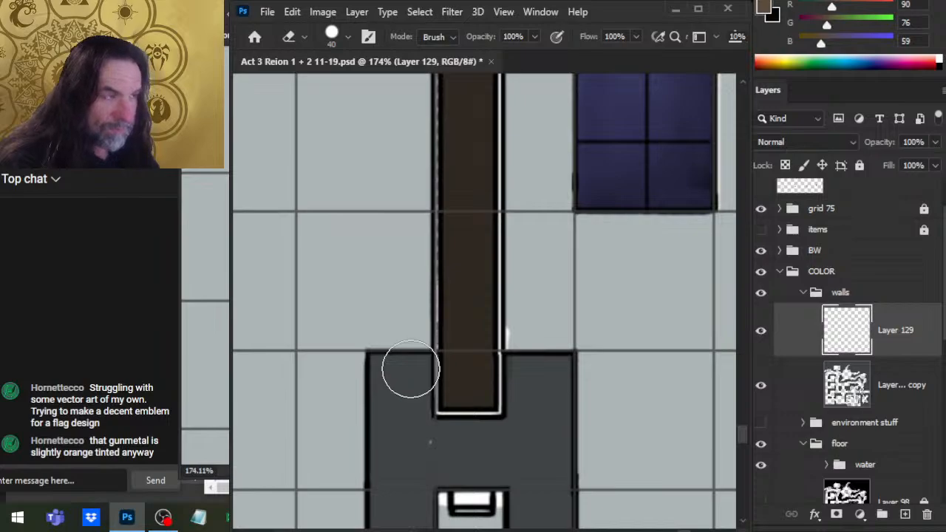
scroll(411, 369, "up", 3)
left_click_drag(472, 186, 513, 461)
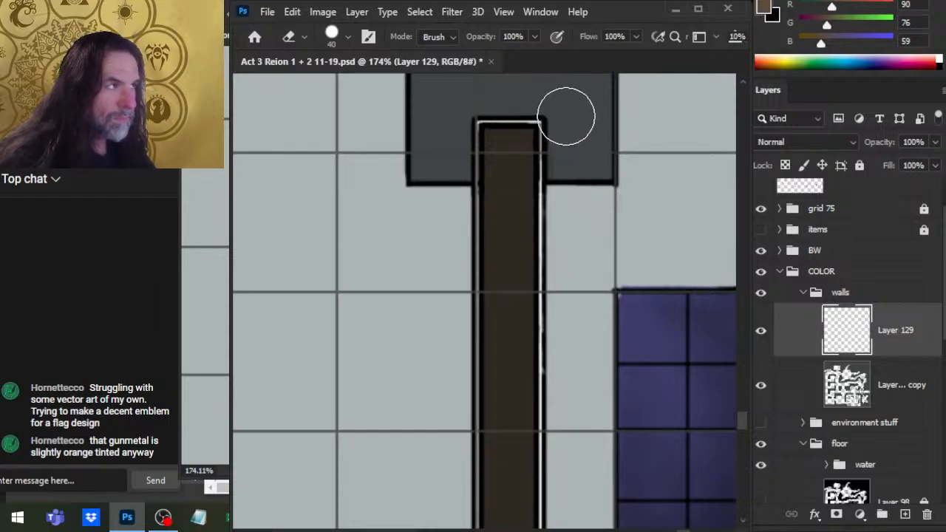
scroll(566, 96, "down", 5)
key("z")
mouse_move(549, 508)
left_mouse_down()
mouse_move(524, 469)
mouse_move(511, 509)
left_mouse_up()
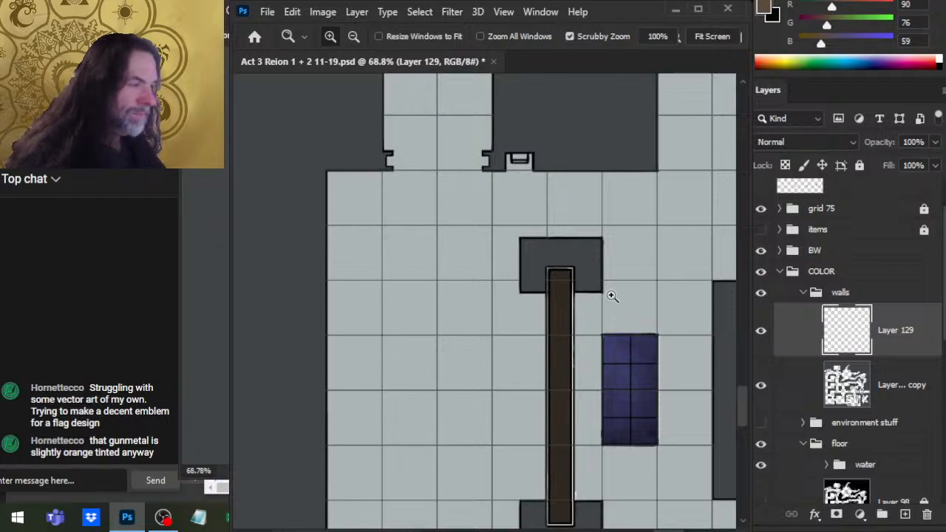
Sample the vertical bar's dark brown and paint over the white outline at its upper end with a size 20 brush
left_click_drag(611, 295, 669, 296)
key("b")
left_click(447, 312)
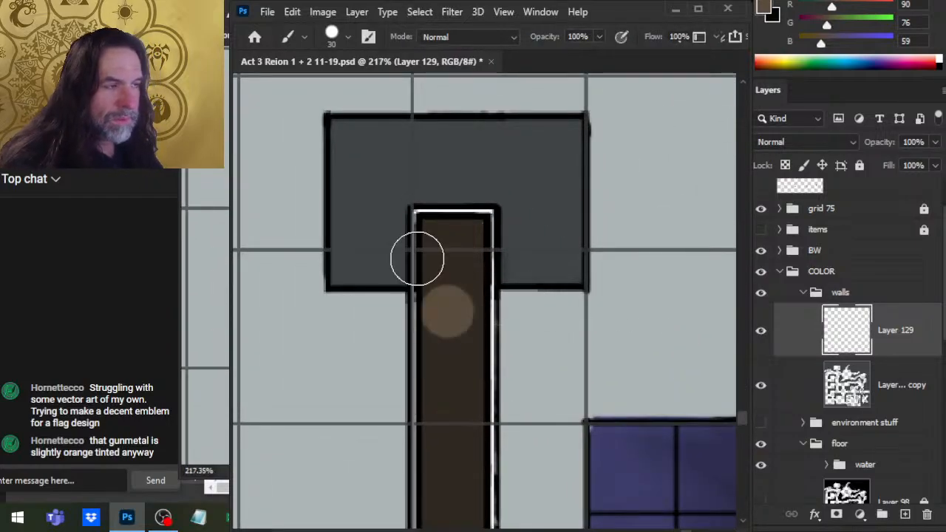
key("ctrl+z")
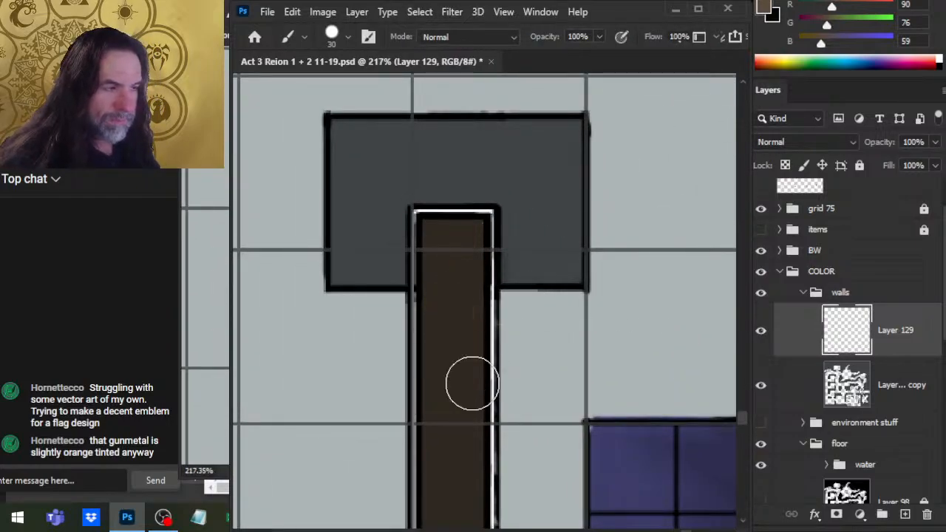
left_click(450, 309, "alt")
key("bracketleft")
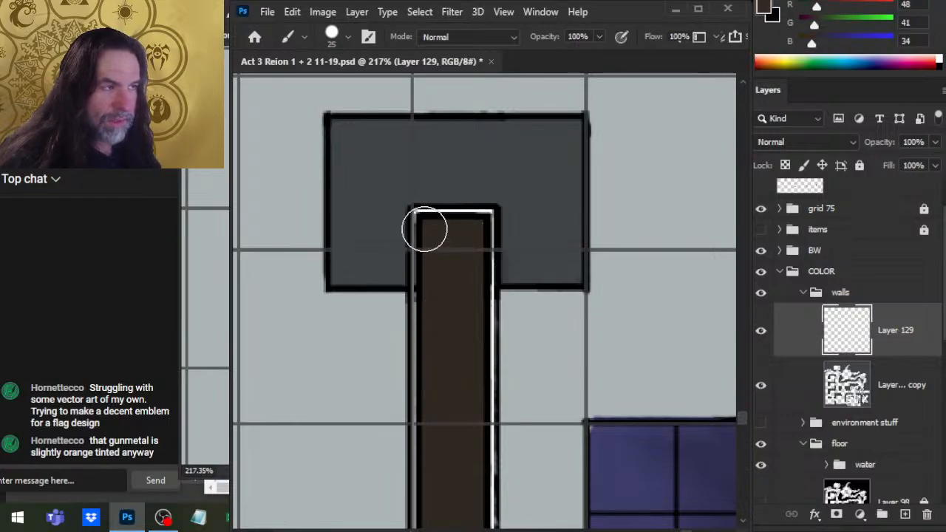
key("bracketleft")
left_click_drag(420, 224, 480, 225)
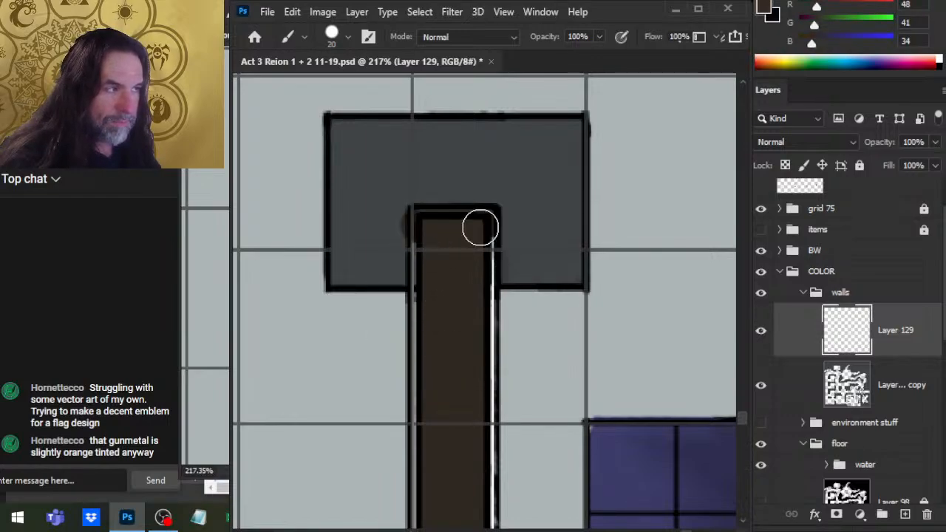
Paint over the remaining white outline along the vertical bar's sides and lower end with the sampled dark brown
scroll(480, 228, "down", 6)
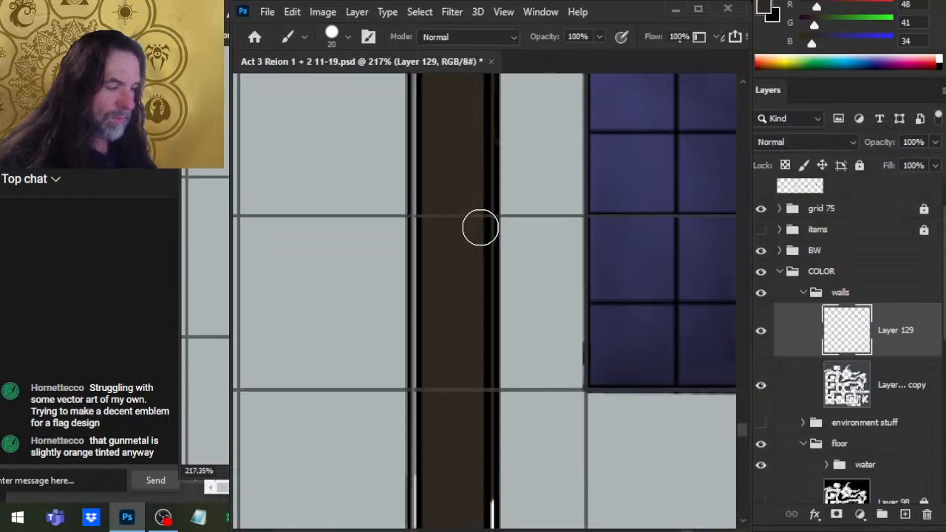
scroll(481, 227, "down", 2)
left_click_drag(450, 491, 437, 410)
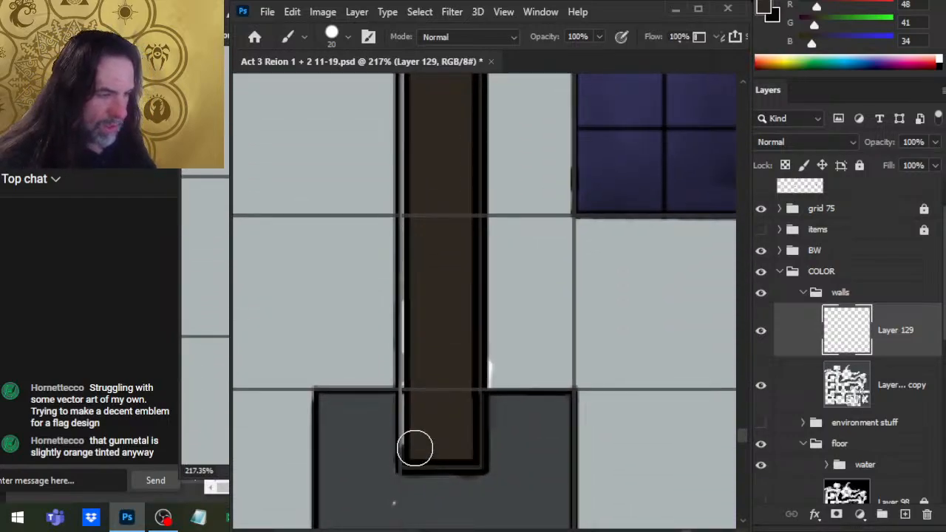
left_click(415, 449, "shift")
scroll(414, 449, "up", 5)
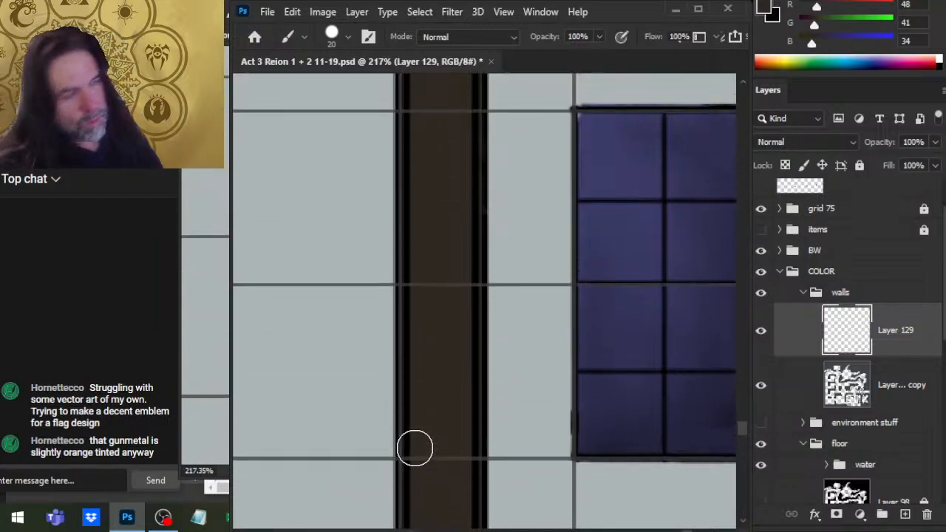
scroll(415, 449, "up", 3)
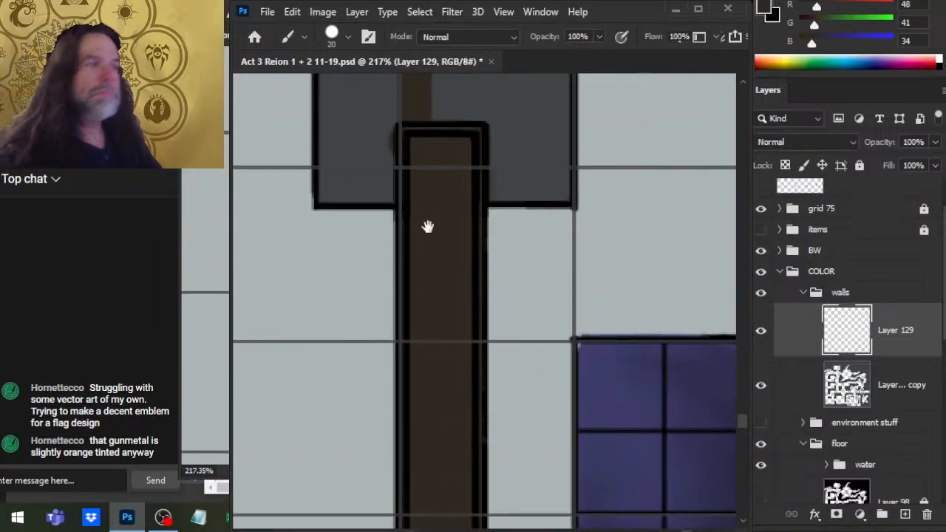
Erase the dark brown overspill above and beside the bar's upper end inside the grey block
left_click_drag(429, 226, 441, 308)
key("e")
left_click_drag(433, 175, 434, 175)
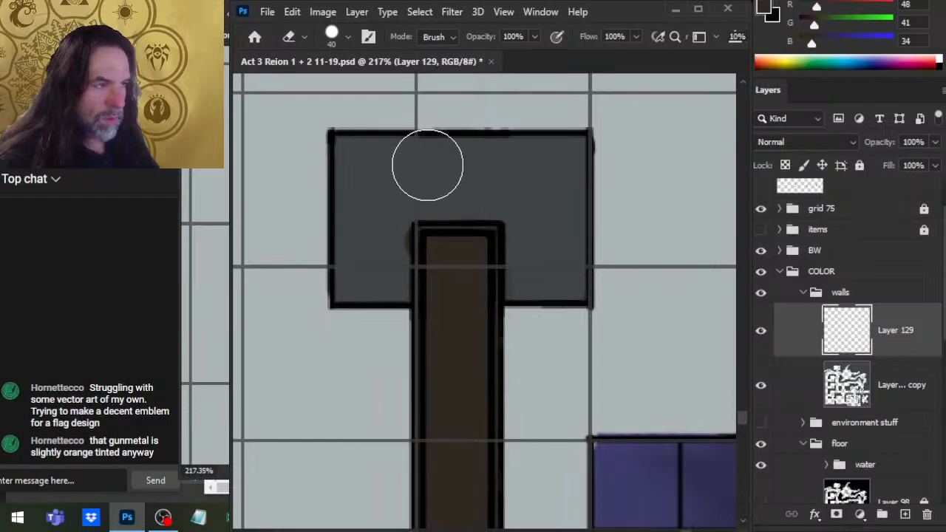
left_click_drag(379, 231, 372, 200)
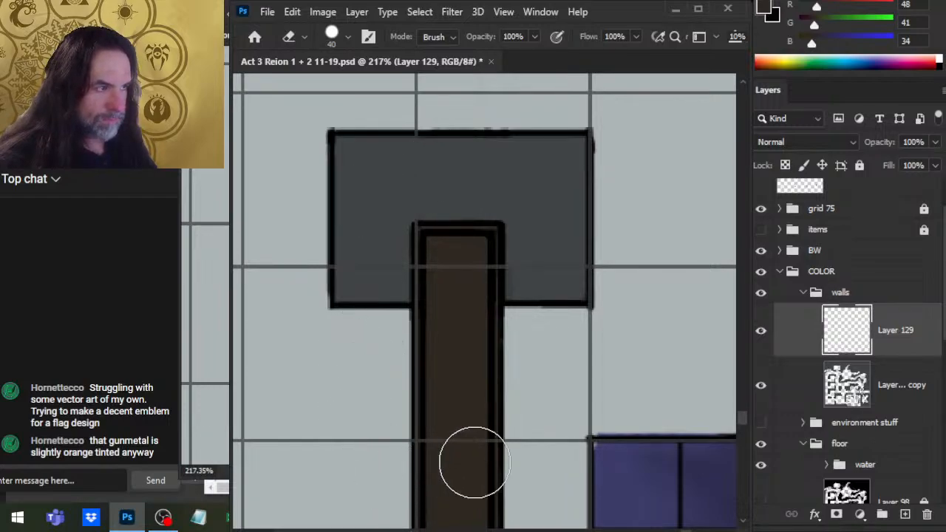
Paint over the white speck inside the lower grey block on Layer 101 copy with the block's sampled dark grey
left_click_drag(502, 467, 513, 140)
left_click_drag(493, 499, 515, 58)
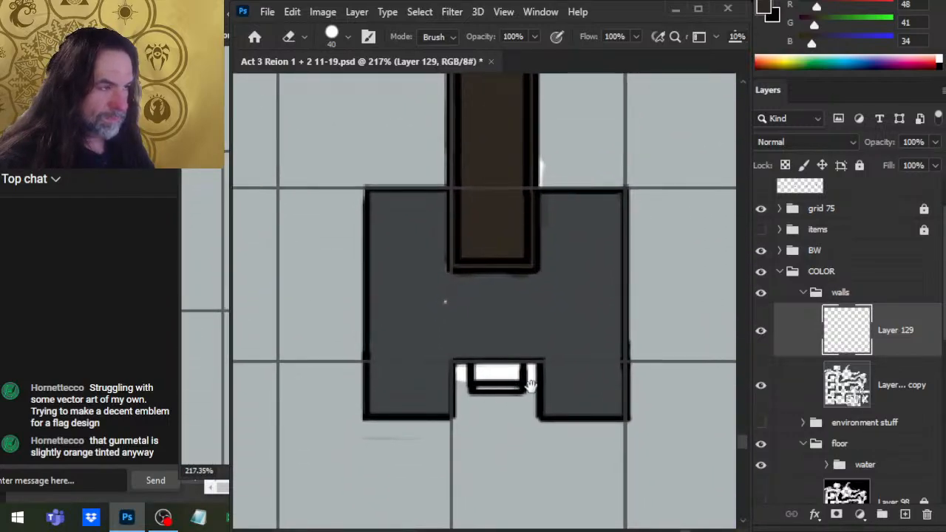
left_click(898, 396)
key("b")
left_click(444, 308, "alt")
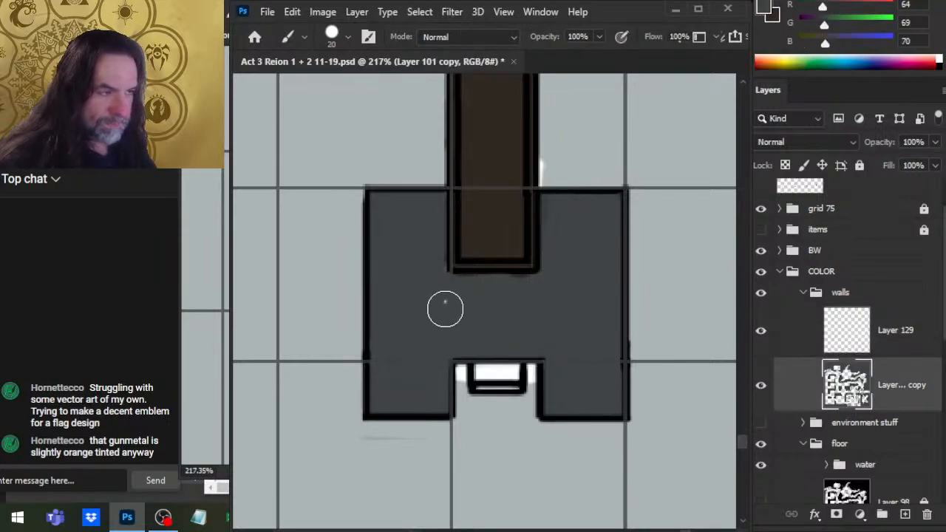
left_click_drag(577, 258, 518, 363)
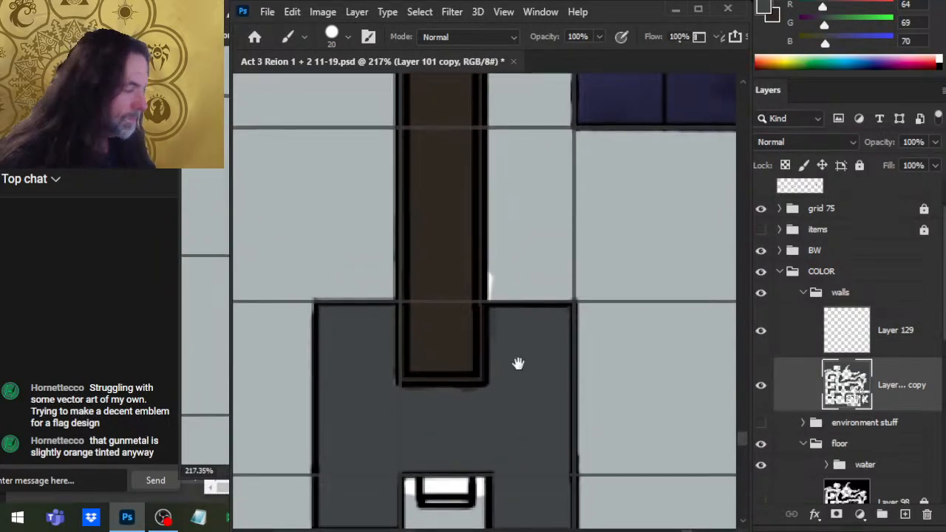
On Layer 129, sample the light floor grey and paint over the white patches beside the bar and around the bracket in the lower block's notch
left_click(872, 337)
left_click(542, 229, "alt")
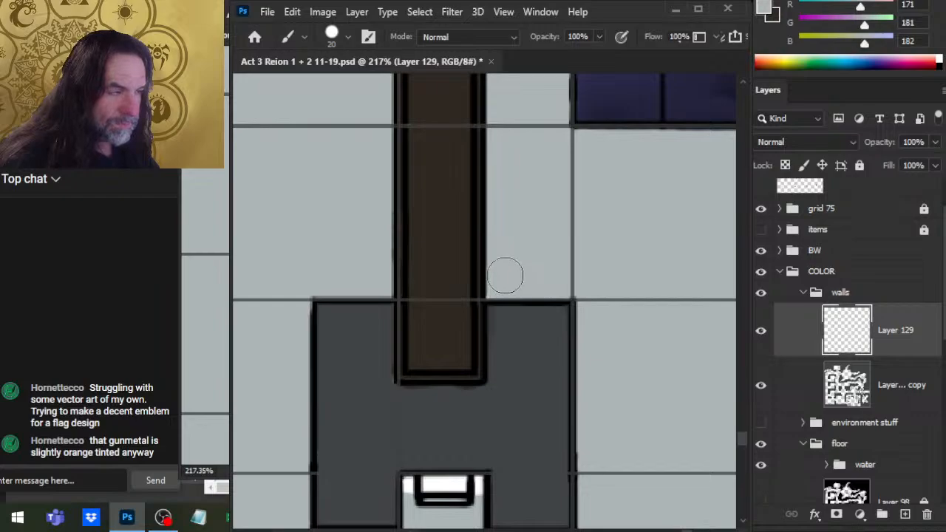
key("z")
left_click_drag(628, 355, 576, 335)
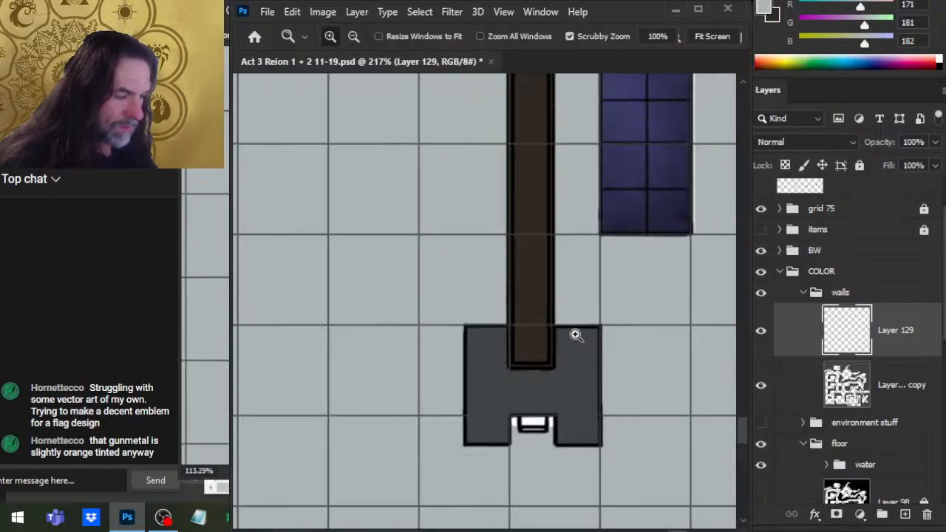
left_click_drag(584, 403, 602, 416)
key("b")
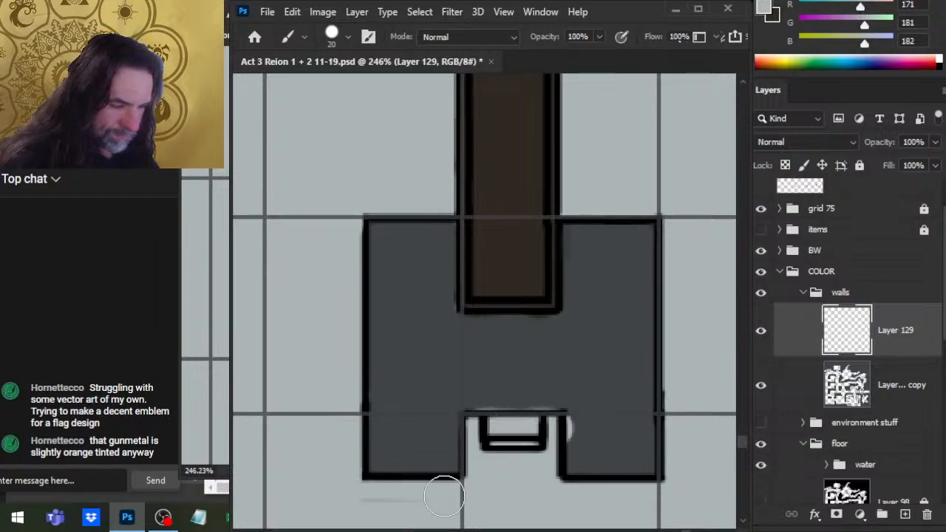
left_click(784, 392)
key("e")
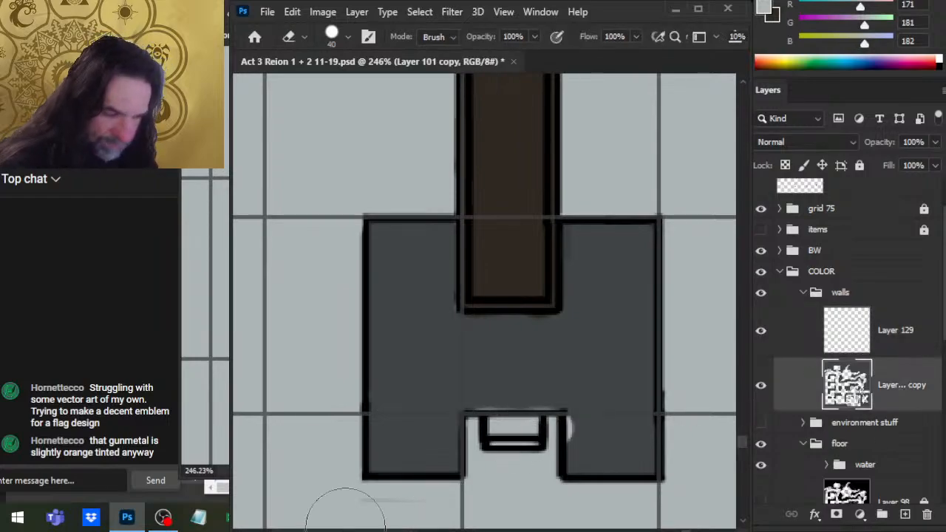
left_click_drag(506, 481, 549, 317)
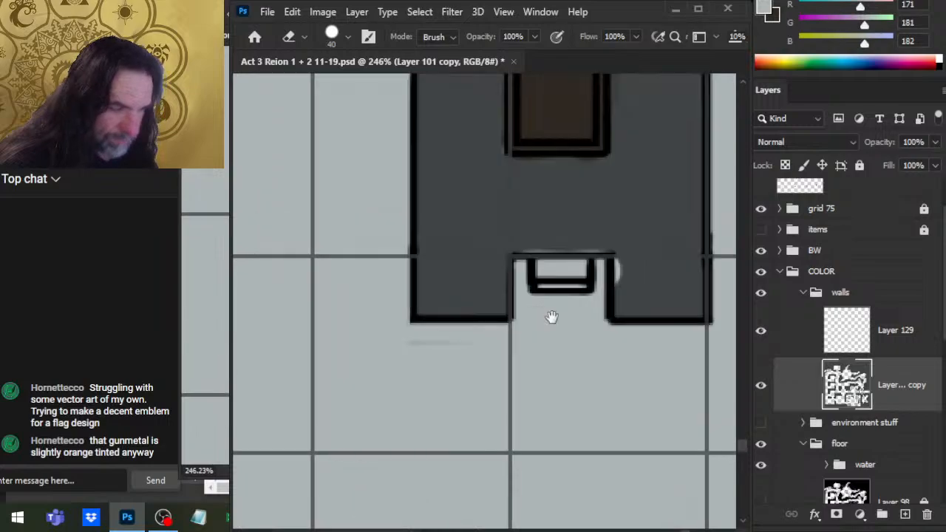
left_click_drag(668, 314, 639, 355)
key("b")
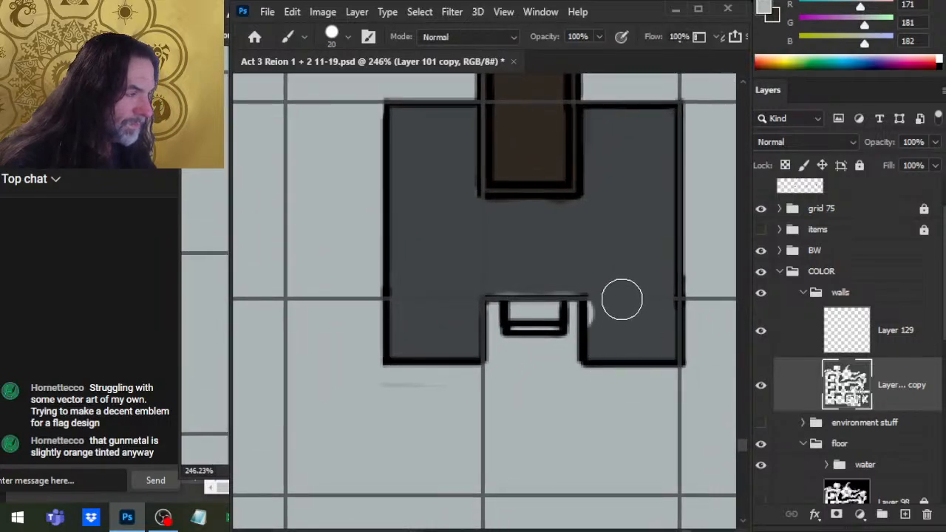
left_click_drag(621, 296, 611, 326)
key("ctrl+z")
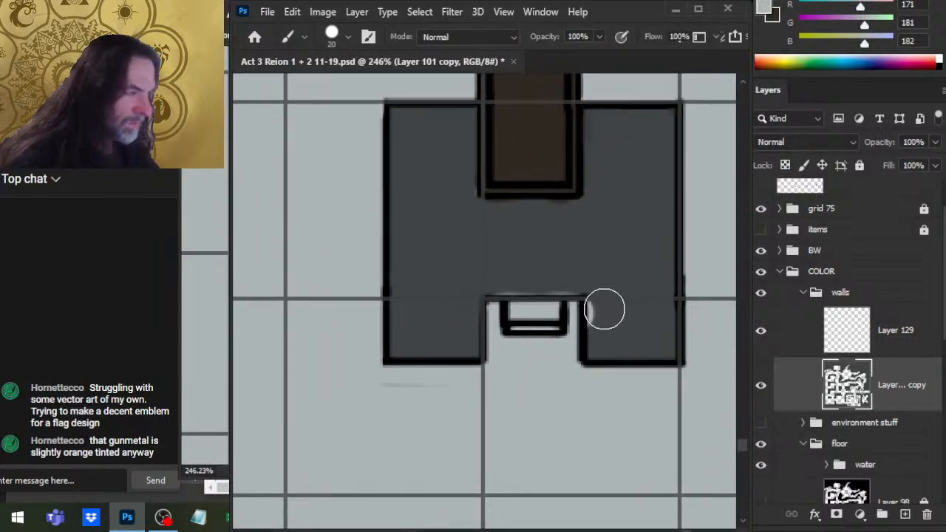
left_click(627, 250, "alt")
Erase the light grey overspill around the lower block's notch on Layer 129
left_click(826, 328)
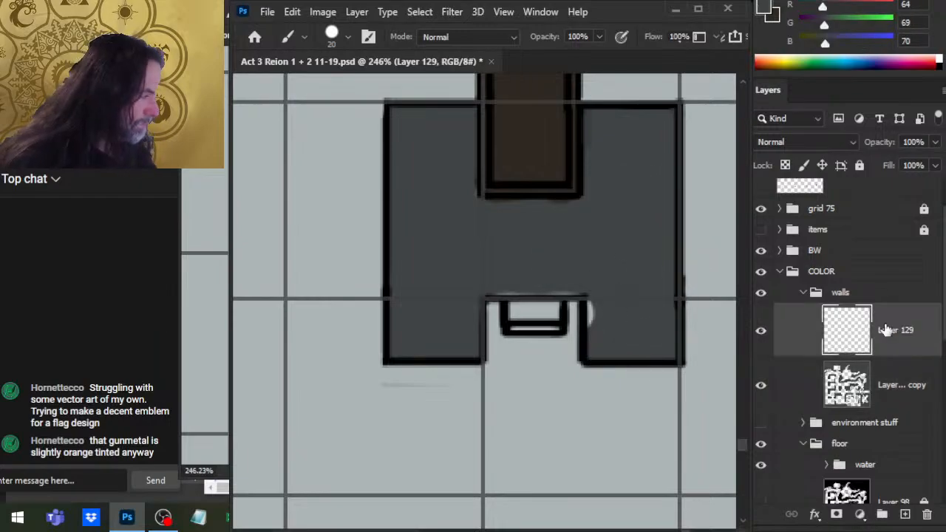
key("e")
left_click_drag(594, 258, 599, 259)
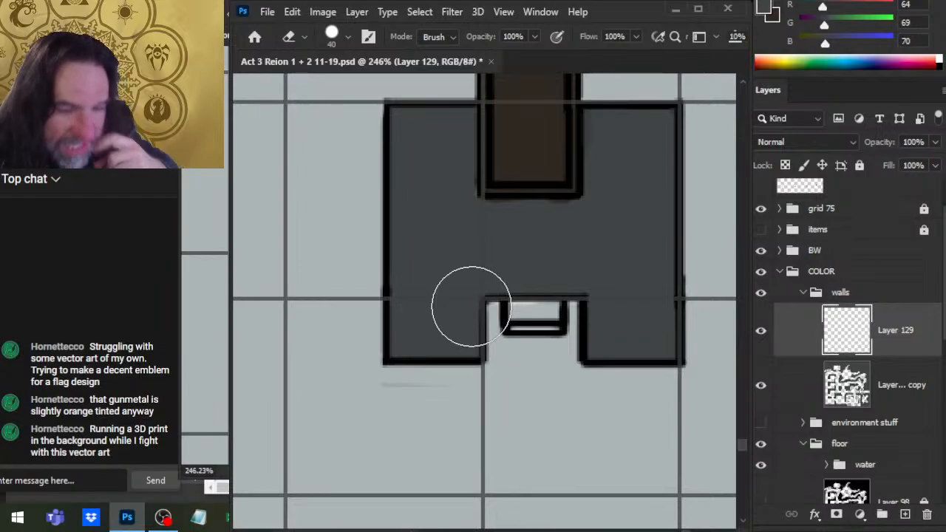
Show the items group and sample the brown of the rectangle beside the vertical bar
key("z")
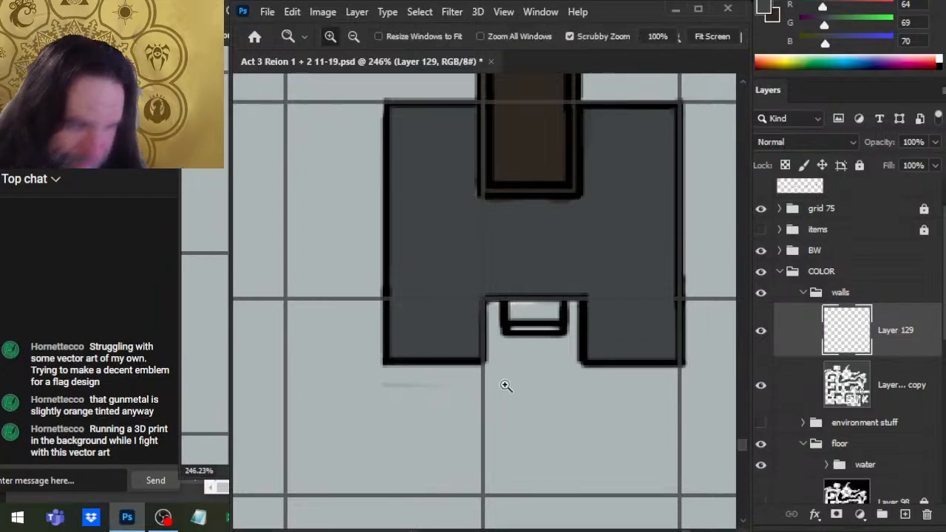
left_click_drag(502, 386, 302, 360)
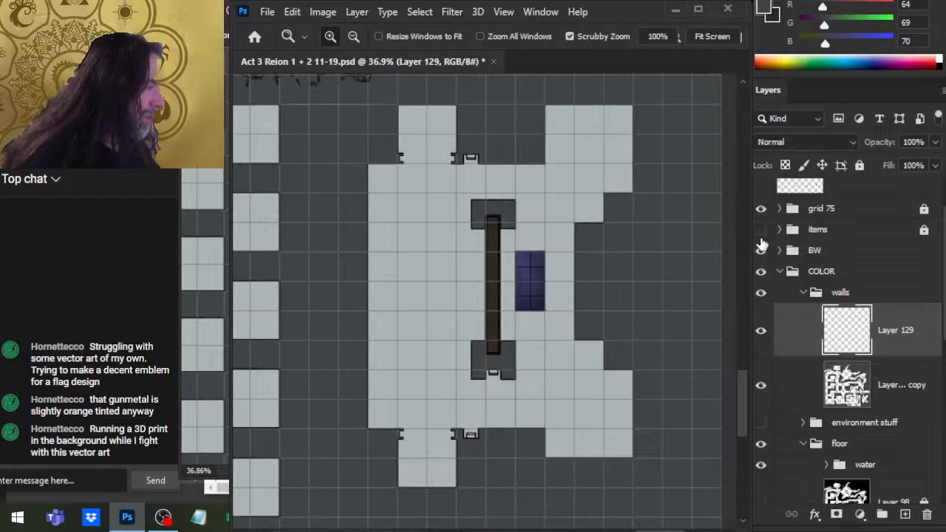
left_click(762, 245)
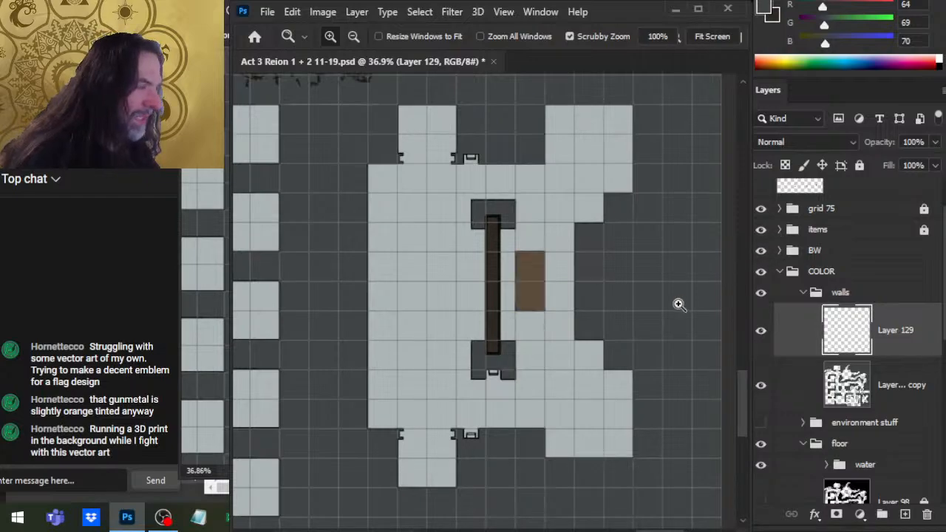
left_click(533, 279)
key("b")
left_click(532, 274, "alt")
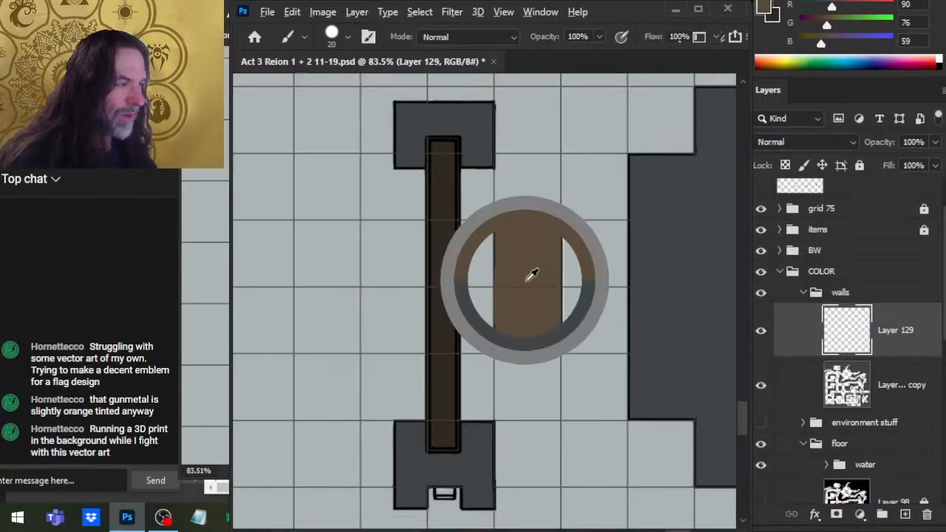
Examine the brown barrier at the entrance of the purple corridor and check Layer 129's contribution by toggling its visibility
left_click_drag(625, 314, 562, 286)
left_click_drag(651, 289, 660, 460)
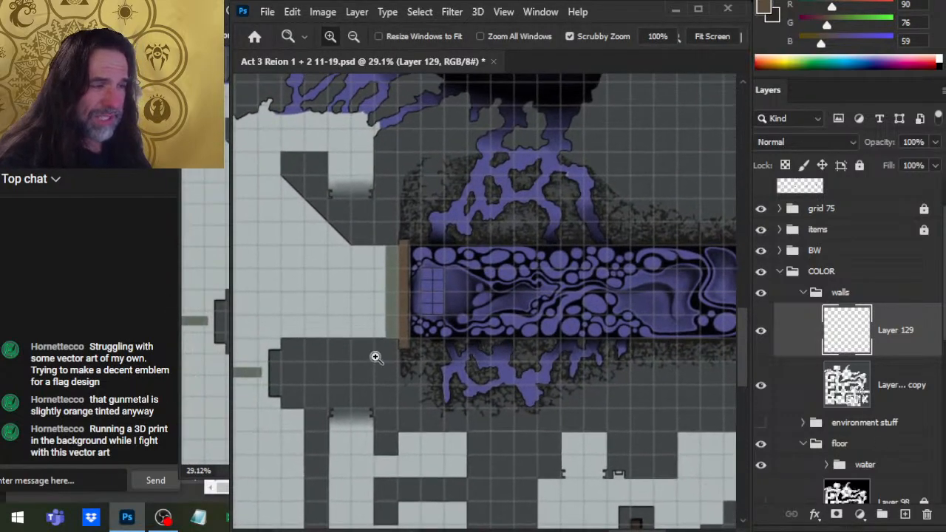
left_click_drag(340, 301, 381, 322)
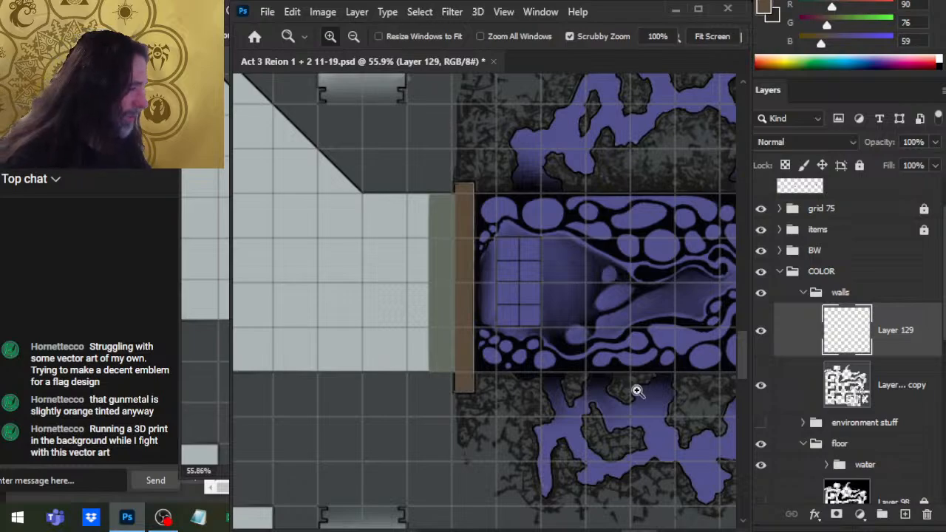
left_click_drag(634, 389, 522, 454)
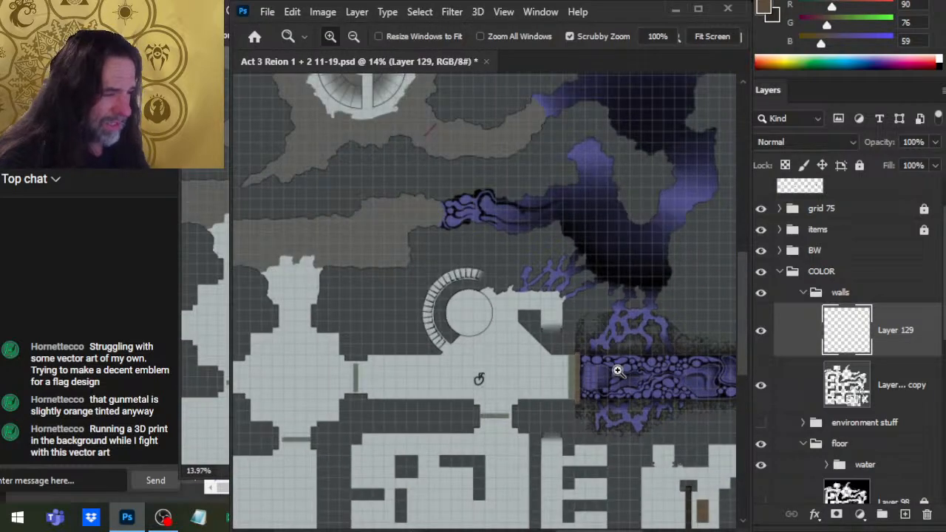
left_click_drag(618, 370, 655, 391)
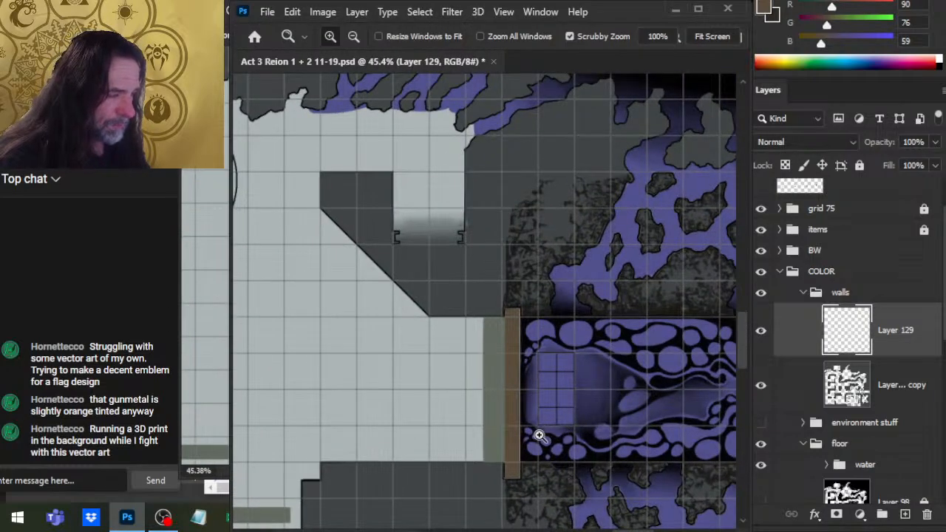
left_click_drag(602, 469, 570, 433)
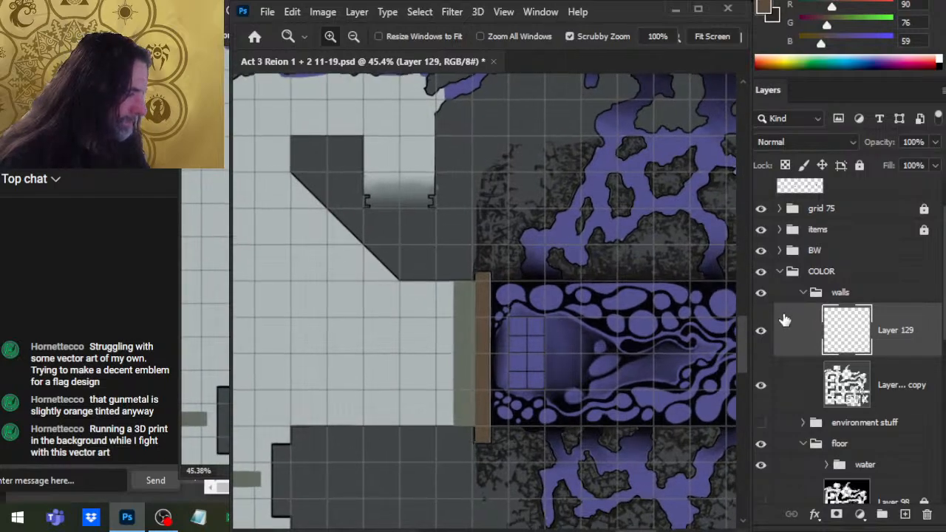
left_click(761, 331)
left_click(760, 330)
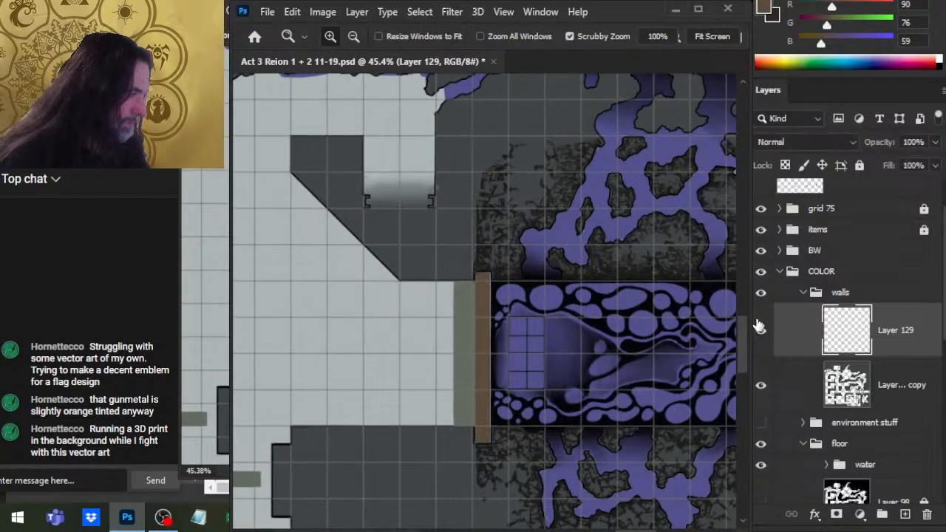
Expand the items group, sample the green strip beside the barrier, and toggle Layer 133 and the whole group to find the strip's layer
left_click(786, 230)
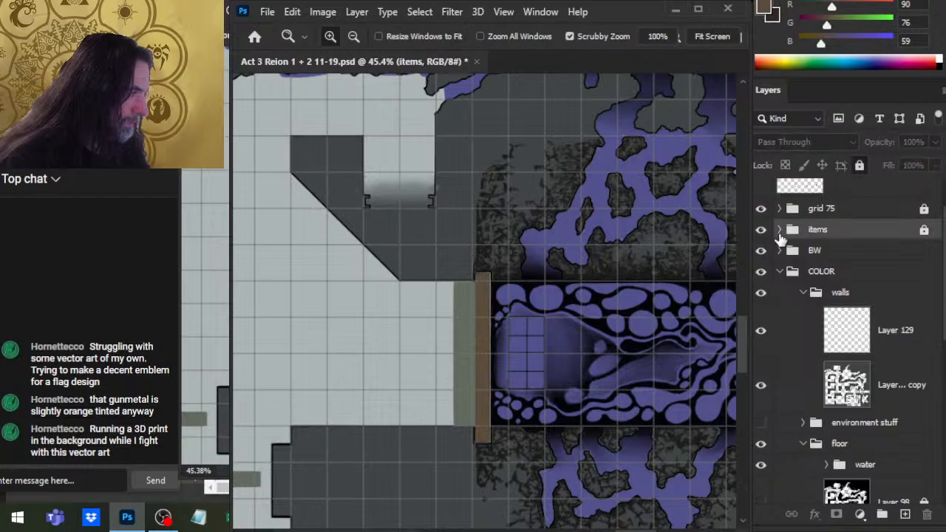
left_click(779, 230)
key("b")
left_click(469, 297, "alt")
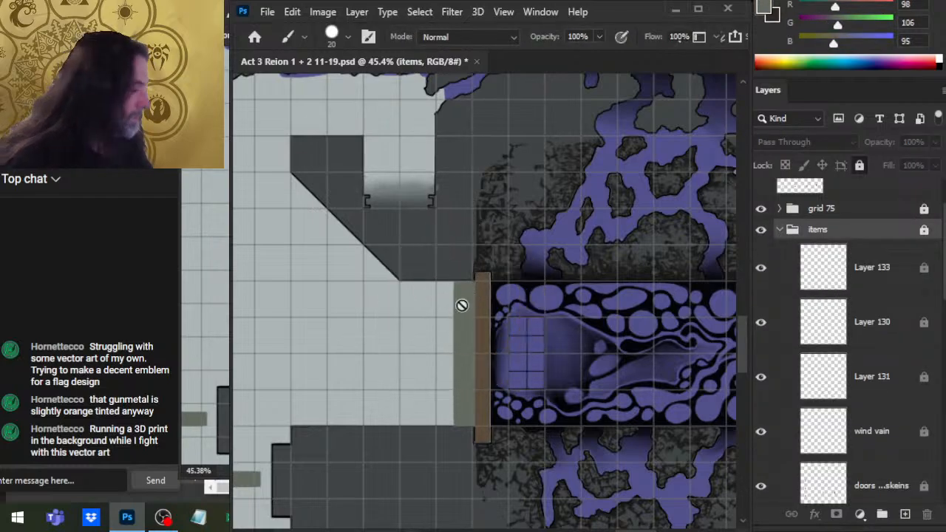
left_click(764, 271)
left_click(764, 272)
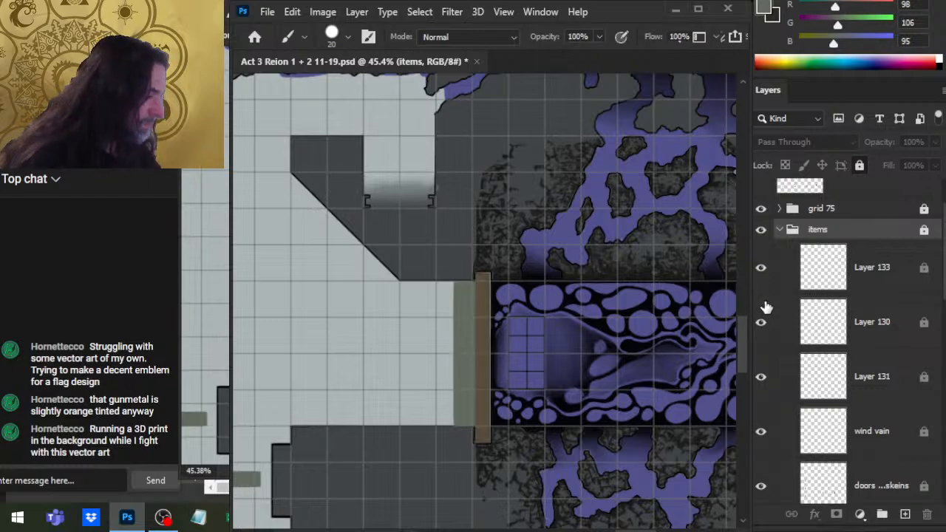
left_click(761, 232)
left_click(763, 233)
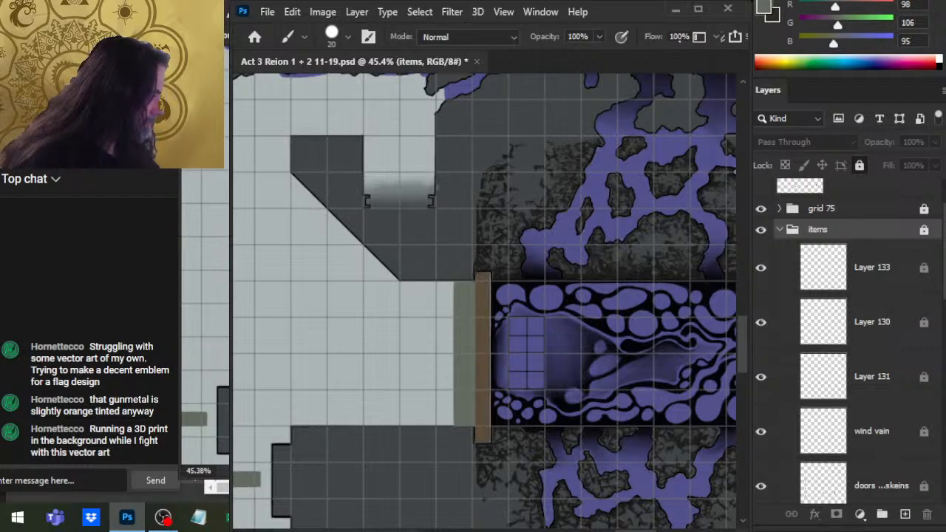
Hide the doors and skeins layer in the items group to remove the green strips from view
scroll(765, 326, "down", 5)
left_click(761, 320)
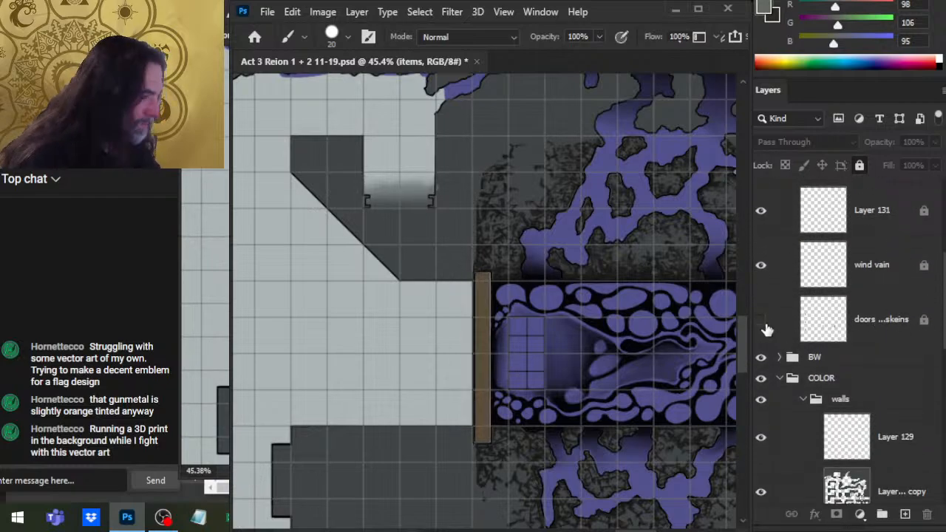
key("z")
left_click_drag(583, 422, 536, 399)
left_click(761, 322)
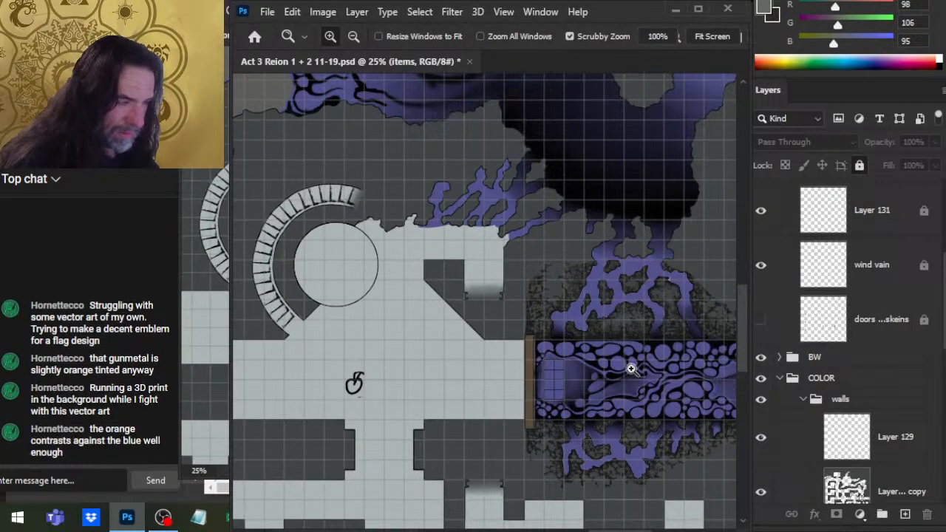
Collapse the items group and sample the brown of the barrier at the purple corridor's entrance
left_click_drag(531, 416, 563, 438)
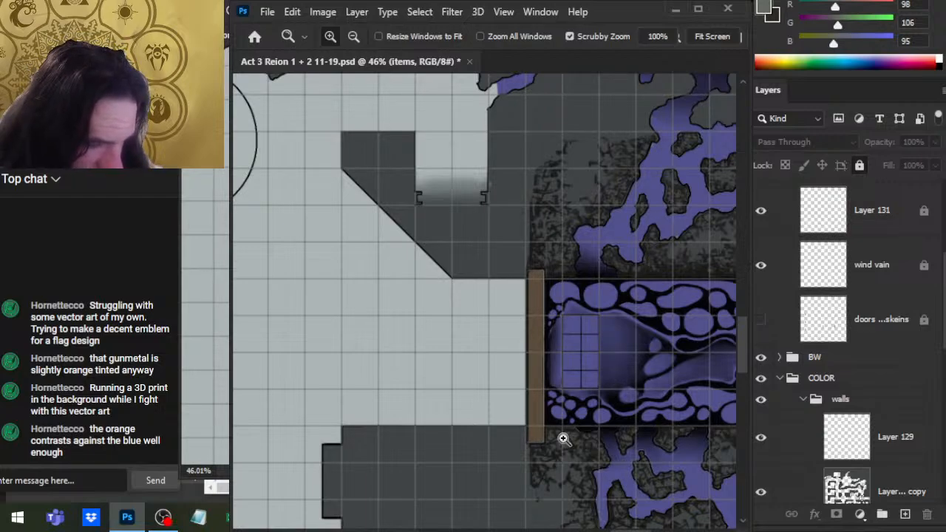
left_click_drag(627, 412, 556, 359)
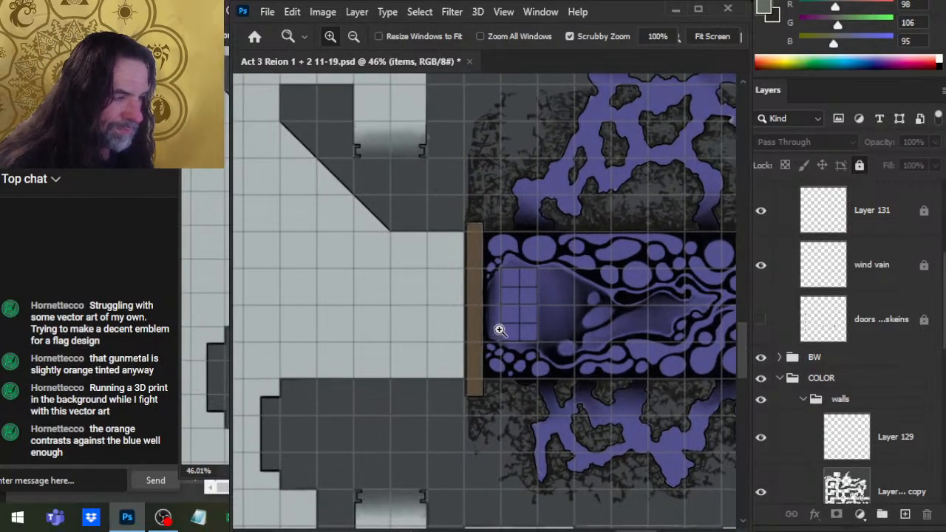
left_click_drag(502, 329, 536, 434)
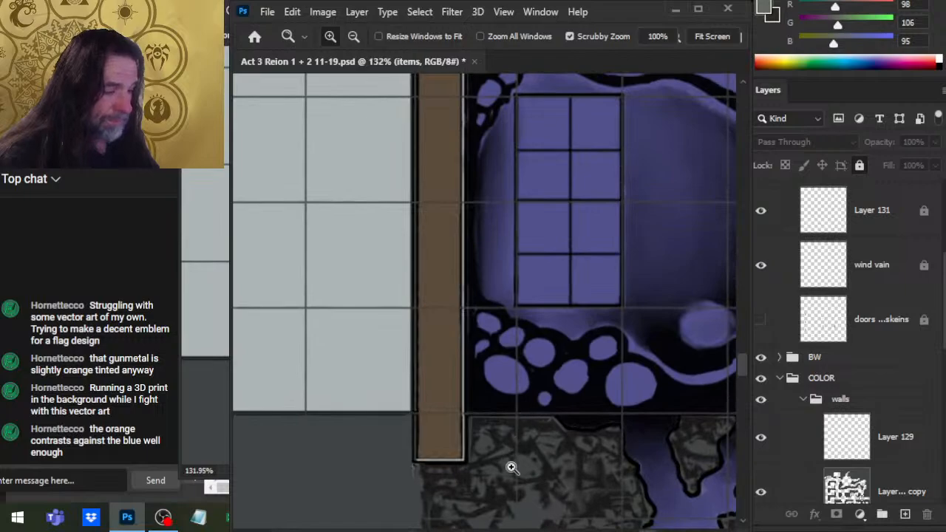
left_click(469, 457)
key("e")
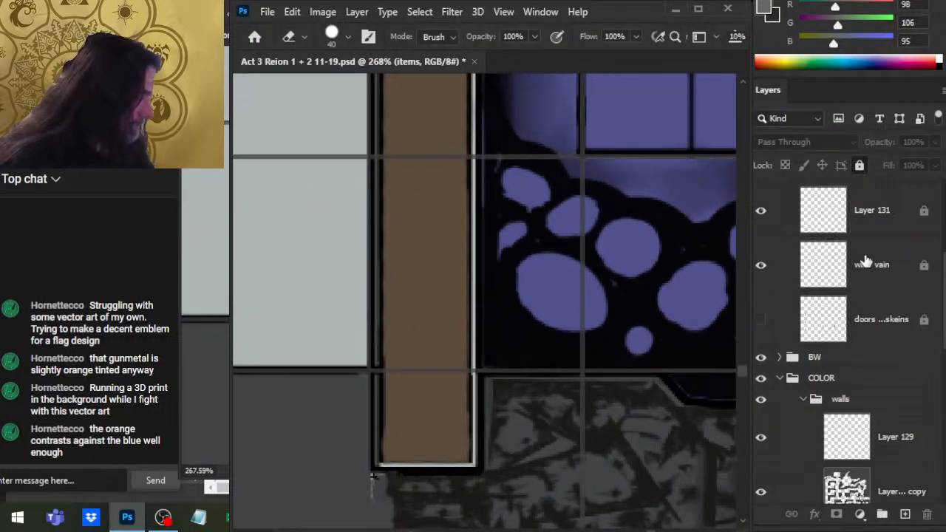
scroll(940, 234, "up", 3)
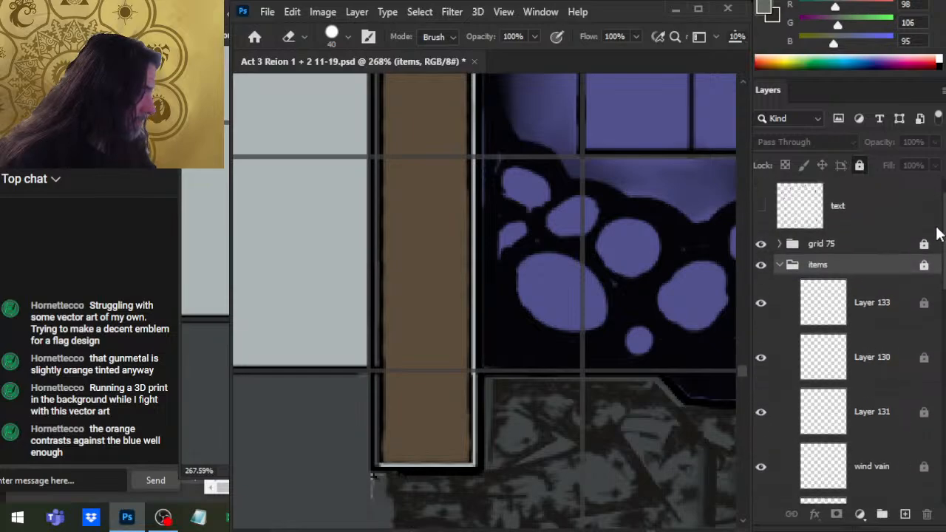
left_click(780, 265)
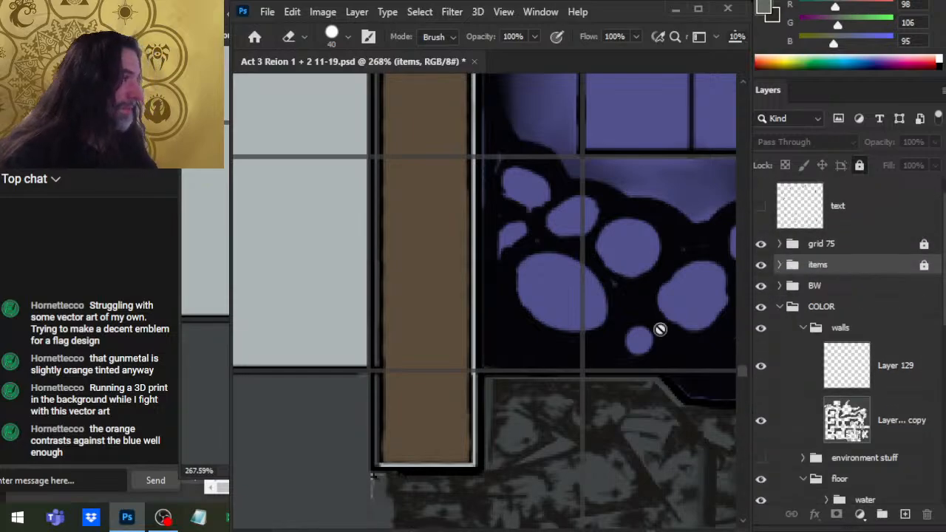
key("b")
left_click(432, 274, "alt")
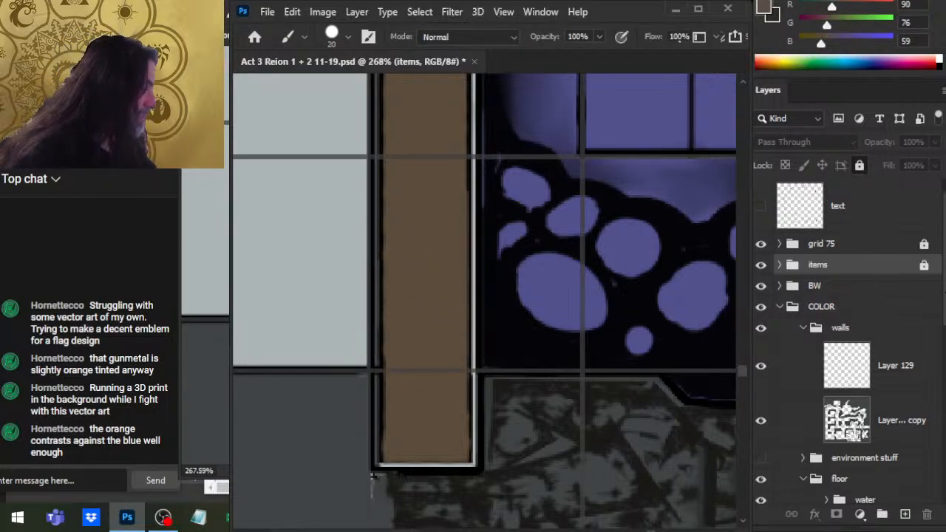
scroll(850, 340, "down", 4)
scroll(851, 340, "up", 2)
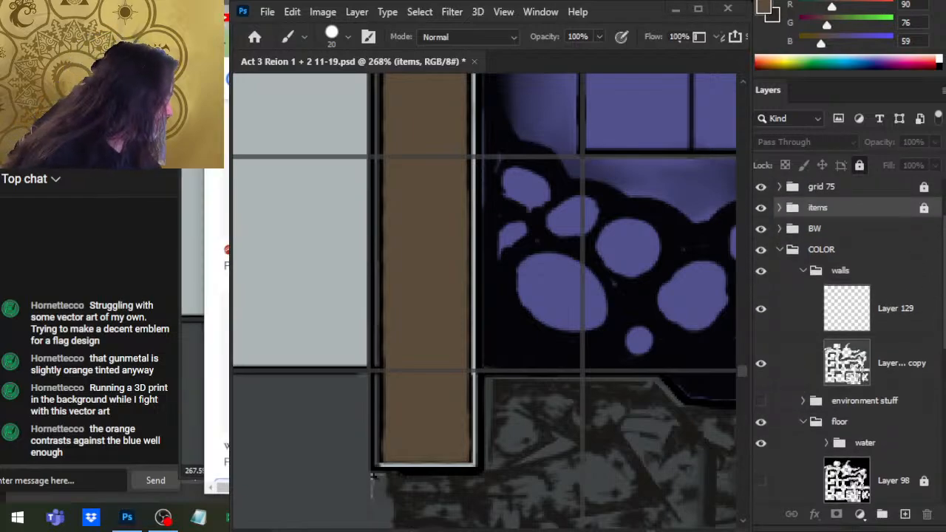
Paste the metal reference photo as a new layer and move it to the very top of the layer stack
key("ctrl+v")
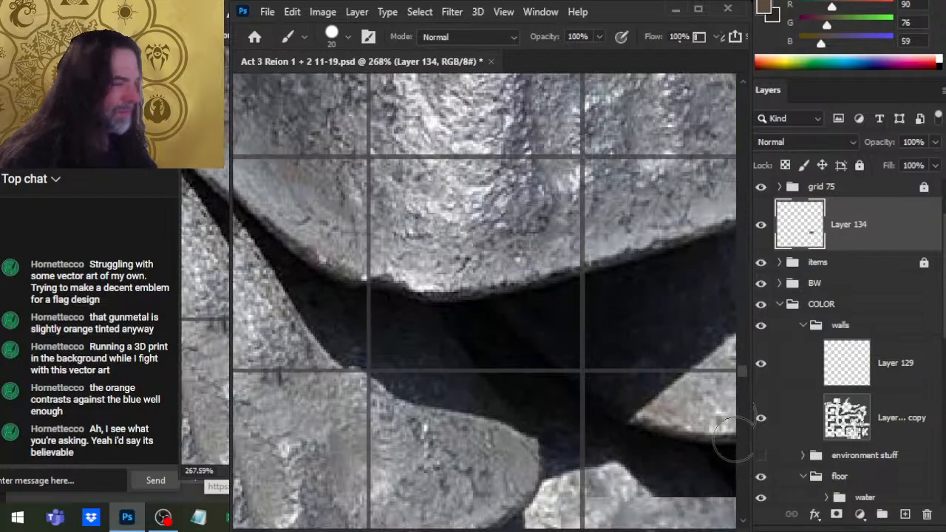
key("z")
left_click_drag(670, 397, 599, 392)
scroll(850, 340, "up", 2)
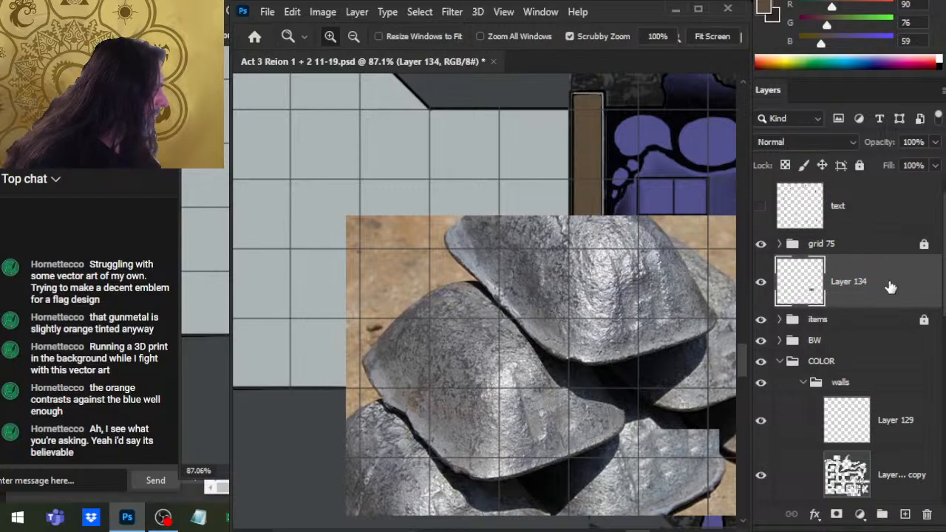
left_click_drag(891, 287, 867, 189)
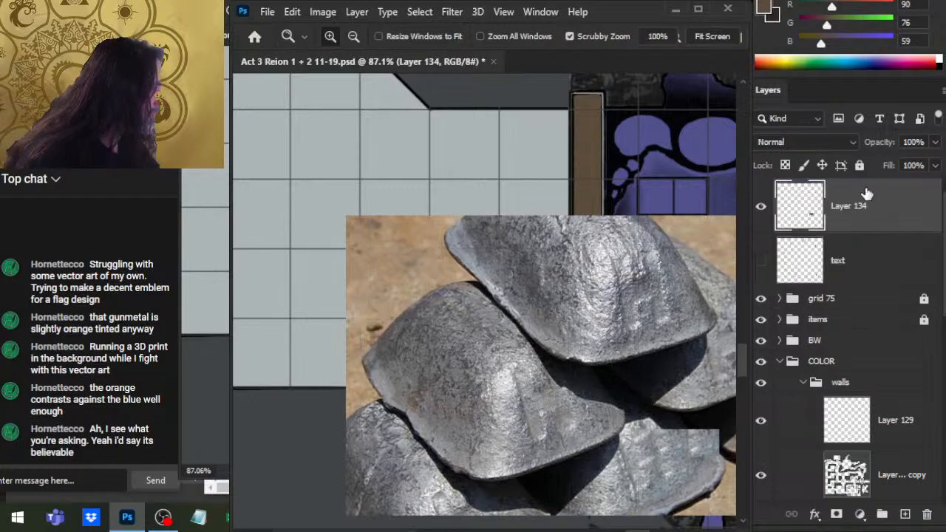
Group the reference photo layer, name the group "ref", then collapse and hide it
key("ctrl+g")
double_click(817, 190)
type("r")
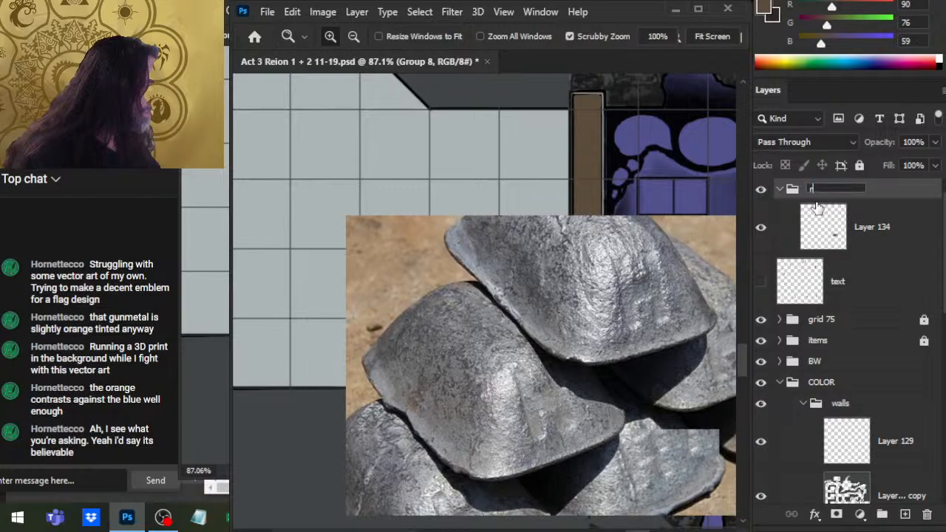
type("ef")
key("Return")
left_click(779, 189)
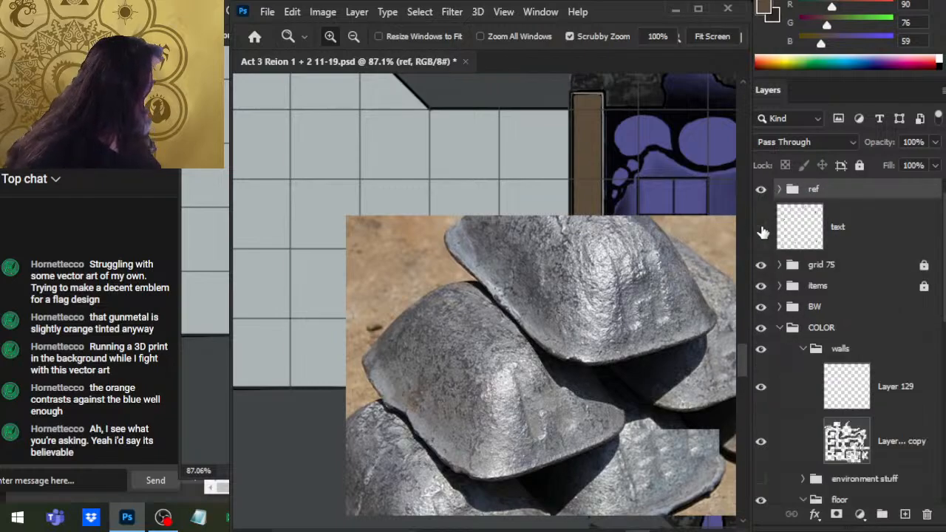
left_click(761, 190)
scroll(608, 322, "down", 2)
scroll(607, 322, "down", 10)
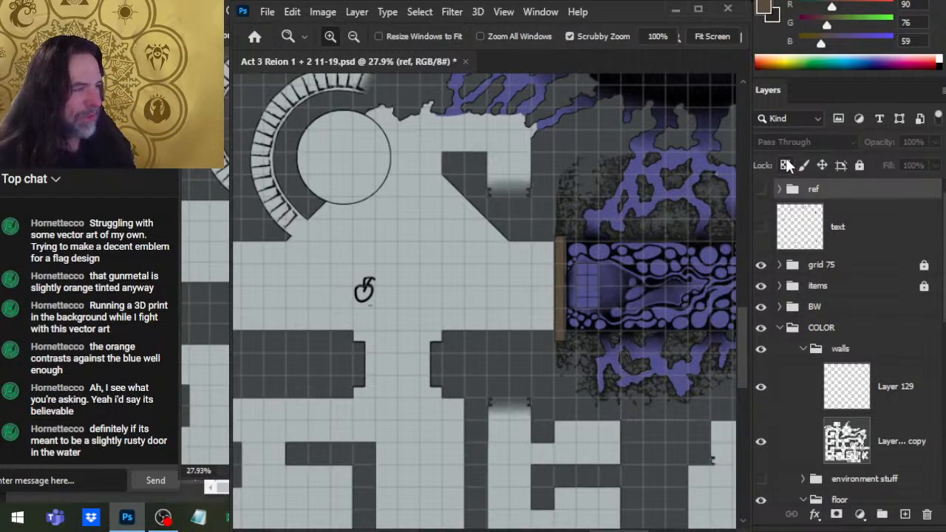
Examine the brown barrier against the whole map and up close, resampling its colour for comparison
left_click_drag(663, 279, 553, 254)
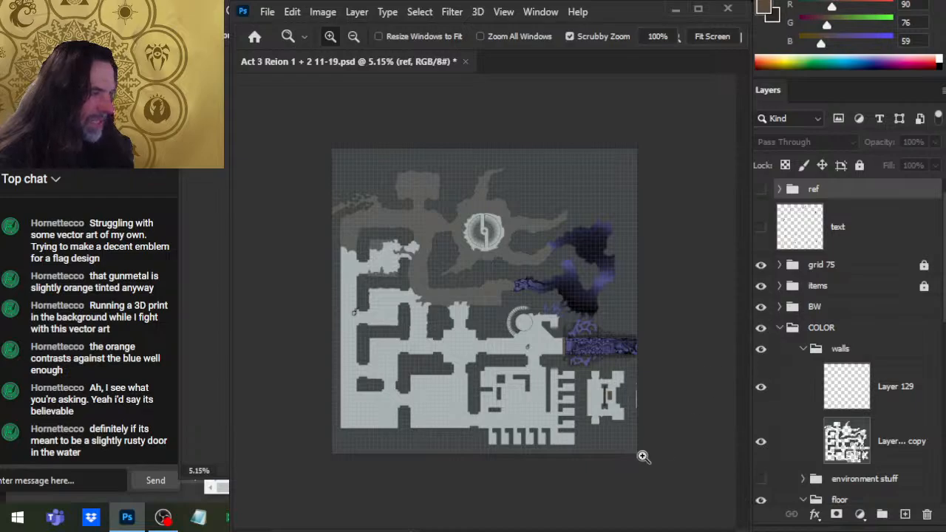
left_click(586, 363)
left_click_drag(488, 300, 593, 290)
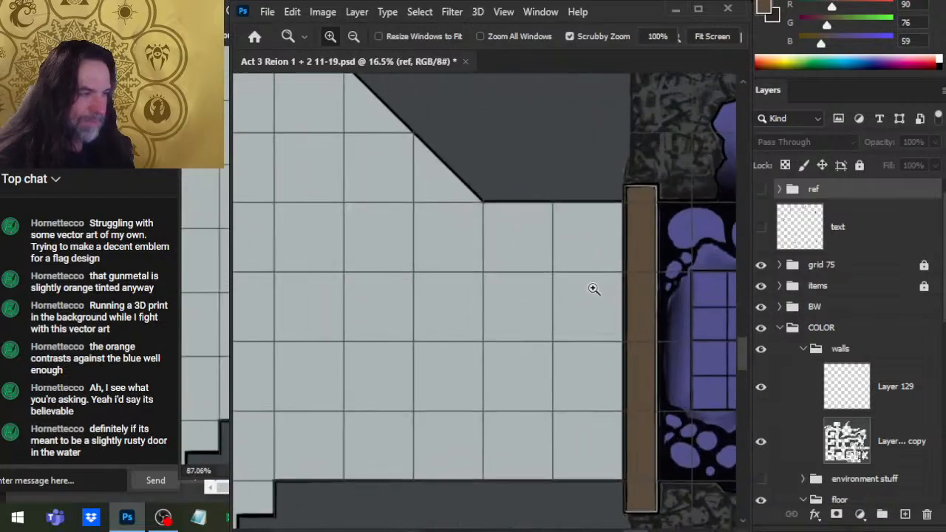
left_click_drag(615, 333, 589, 321)
left_click_drag(661, 310, 558, 303)
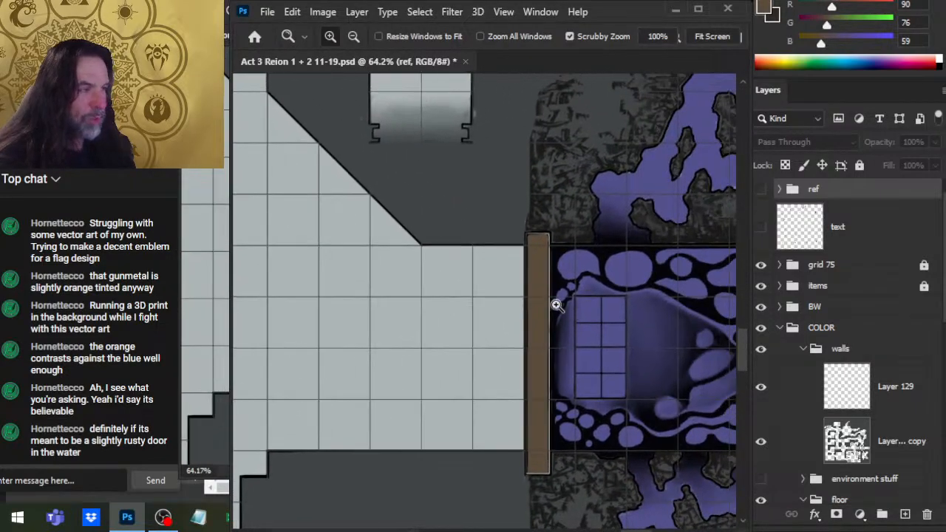
key("b")
left_click(540, 268, "alt")
left_click(433, 165, "alt")
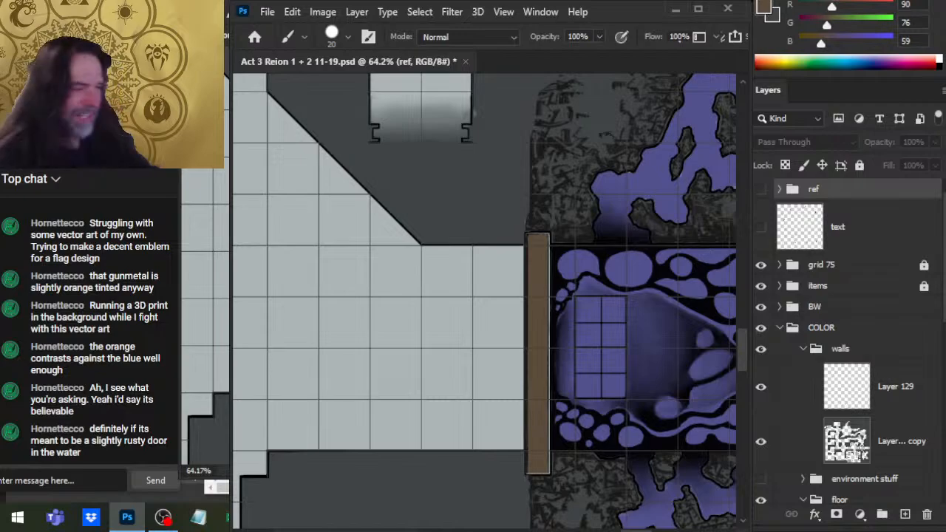
key("z")
left_click_drag(584, 448, 626, 456)
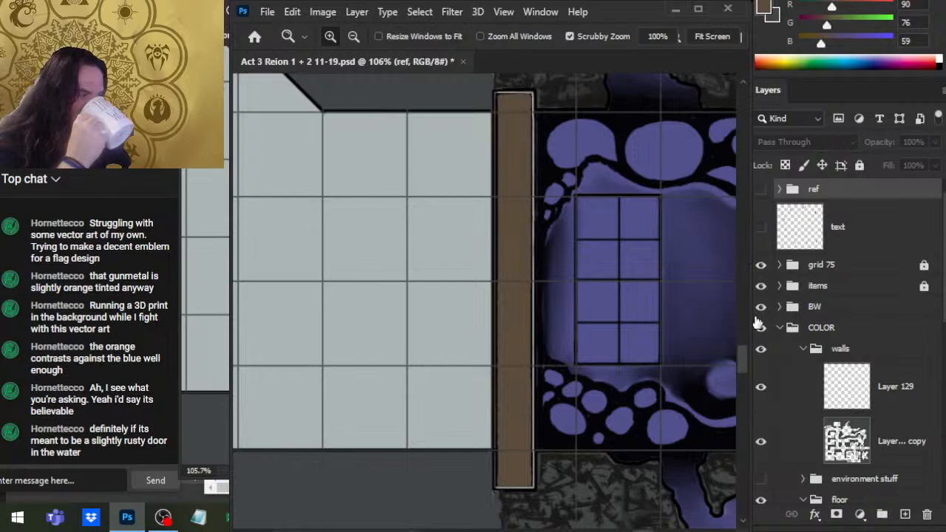
Hide the items group and sample the dark brown of the vertical bar in the room below the corridor
left_click(761, 287)
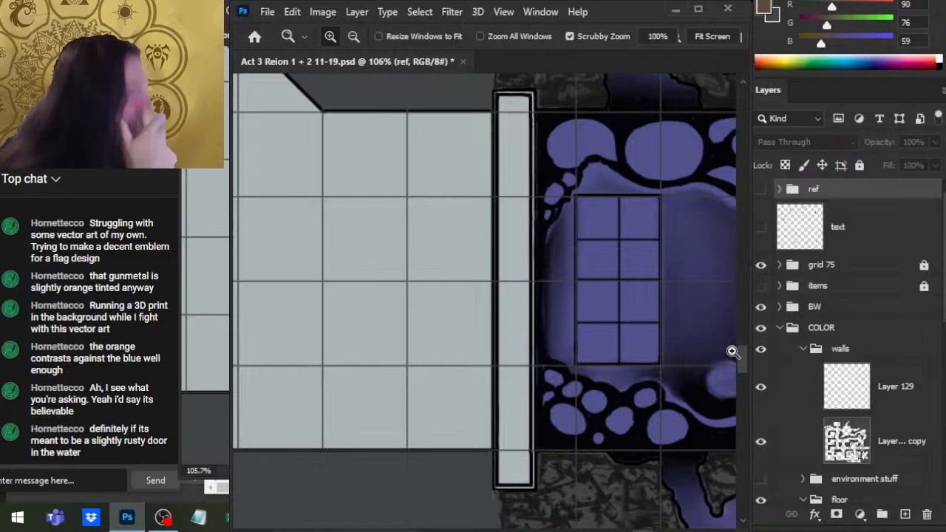
left_click_drag(667, 463, 423, 203)
mouse_move(471, 444)
left_mouse_down()
mouse_move(479, 241)
mouse_move(306, 154)
left_mouse_up()
key("b")
left_click(634, 374, "alt")
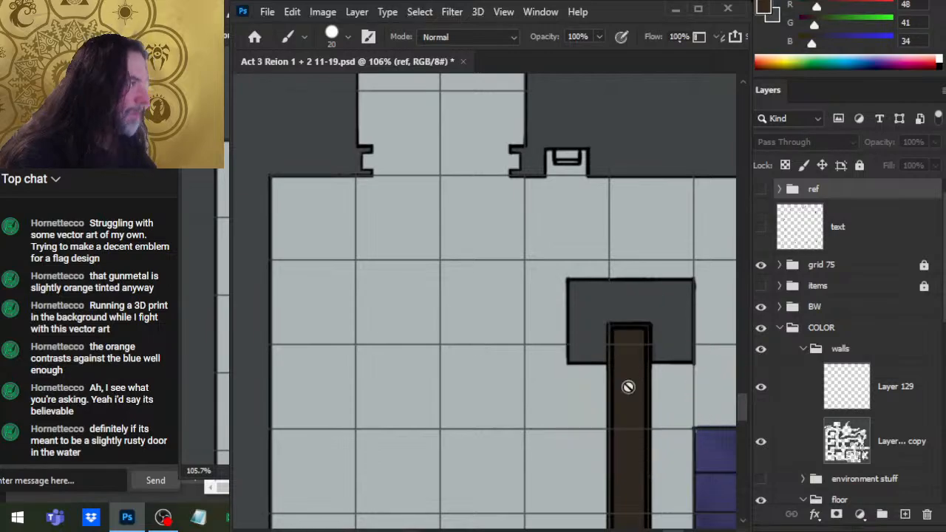
Select Layer 129 in the walls group and toggle its visibility to check what it contains
key("z")
left_click_drag(500, 253, 483, 235)
mouse_move(485, 231)
left_mouse_down()
mouse_move(509, 239)
mouse_move(643, 363)
left_mouse_up()
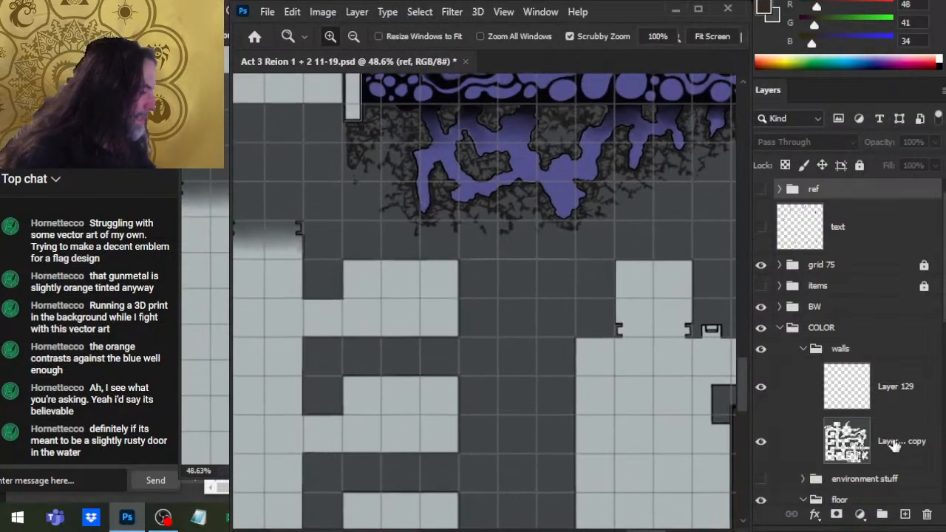
left_click(895, 443)
left_click(778, 388)
left_click(763, 395)
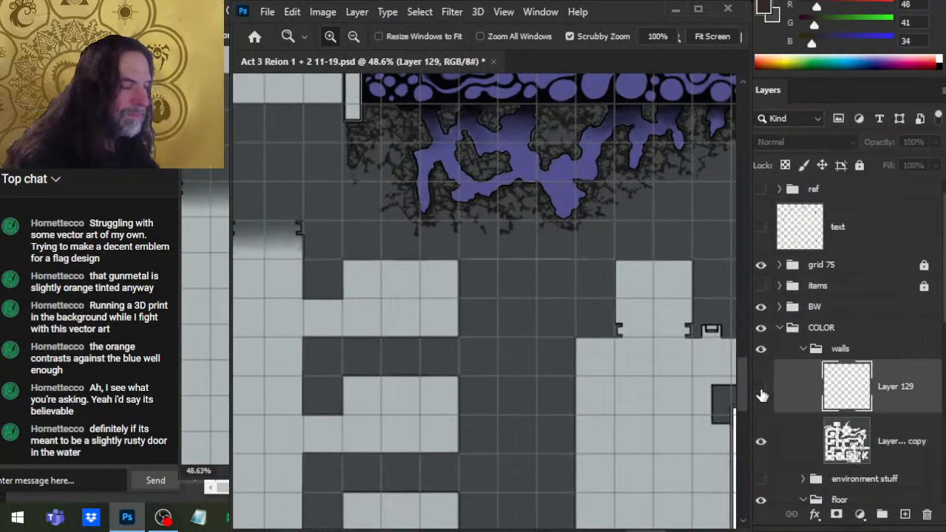
left_click(763, 396)
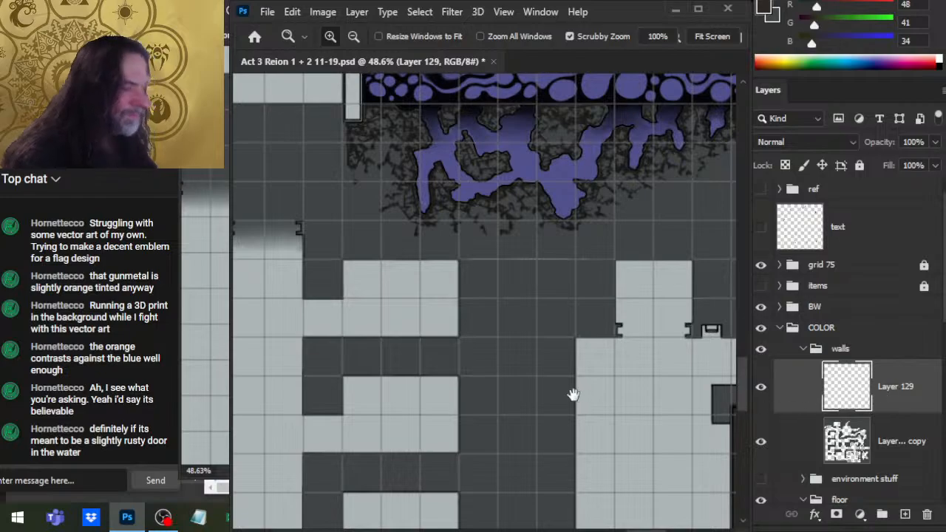
Paint the barrier's upper end and right side dark brown on Layer 129, and erase the overspill below its lower end
left_click_drag(414, 167, 607, 398)
mouse_move(502, 241)
left_mouse_down()
mouse_move(583, 342)
mouse_move(566, 471)
left_mouse_up()
key("b")
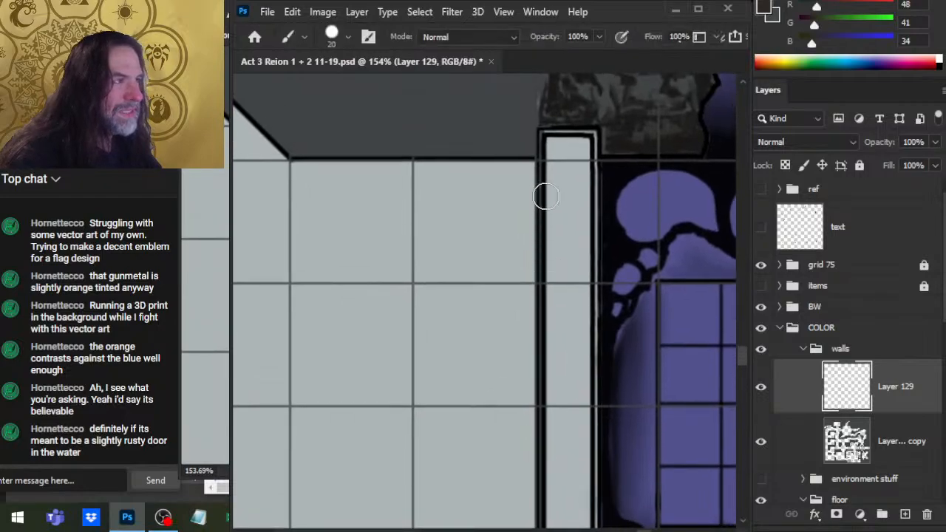
mouse_move(545, 142)
left_mouse_down()
mouse_move(588, 147)
mouse_move(589, 139)
mouse_move(570, 155)
mouse_move(586, 146)
left_mouse_up()
scroll(586, 146, "down", 8)
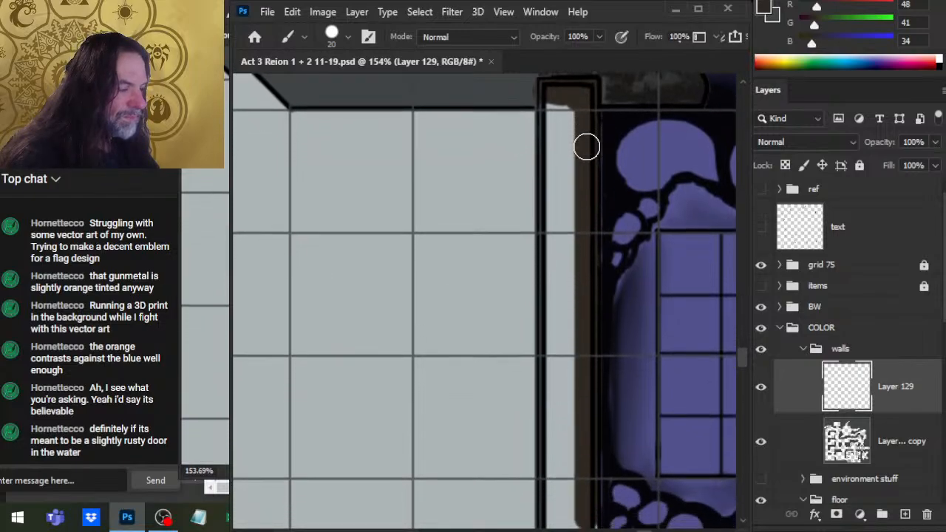
key("e")
scroll(528, 363, "down", 6)
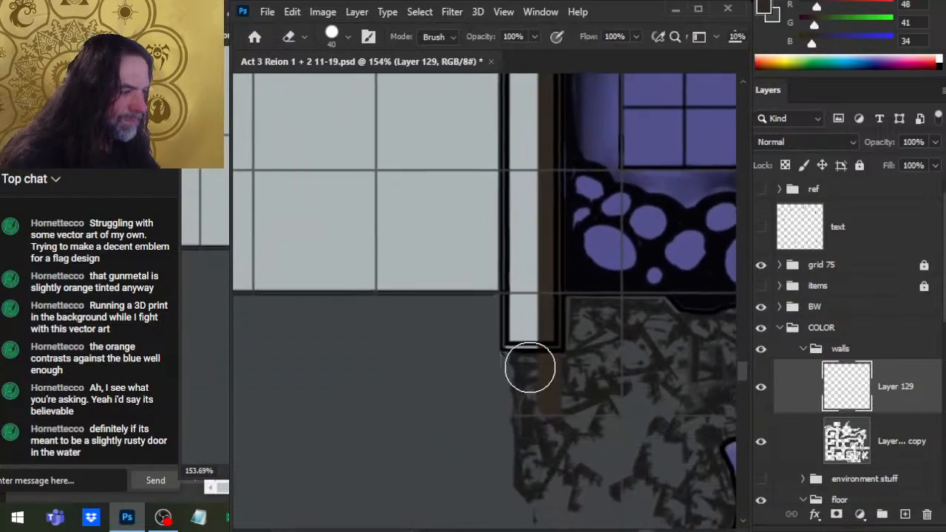
Fill the rest of the barrier with dark brown using a size 30 brush
key("b")
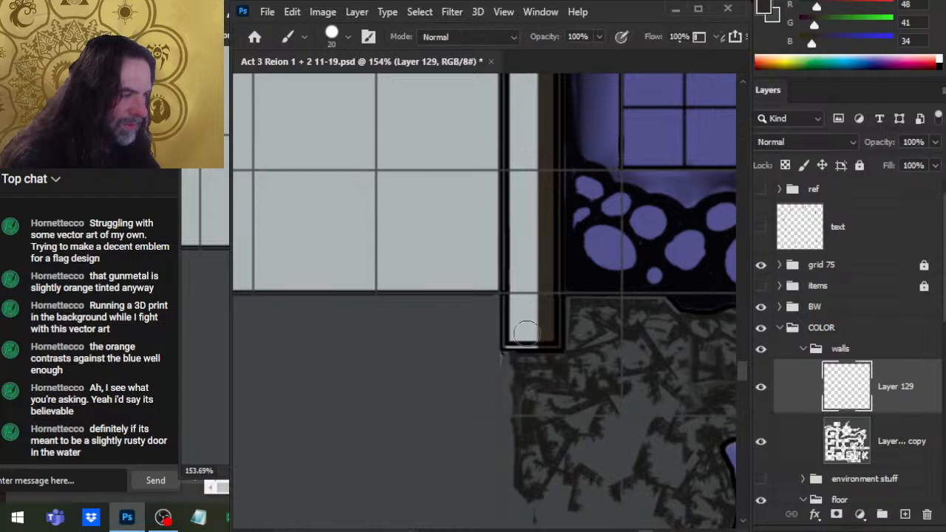
left_click_drag(524, 325, 526, 329)
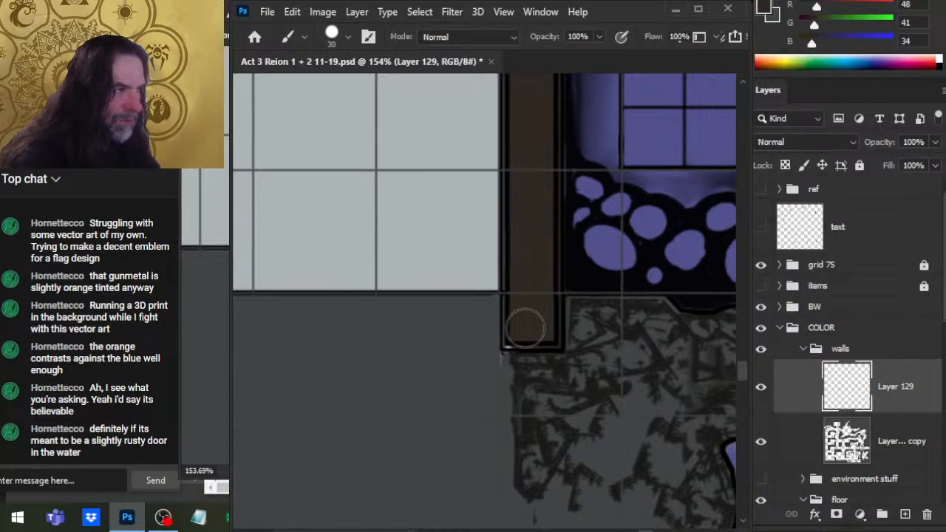
scroll(525, 329, "up", 5)
scroll(525, 329, "up", 5)
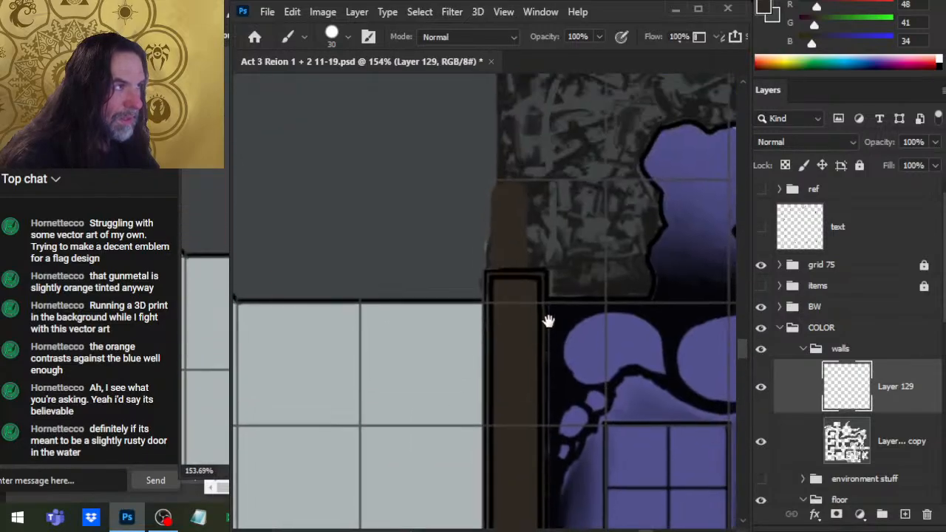
Erase the brown overspill above the barrier's upper end with a size 50 eraser
key("e")
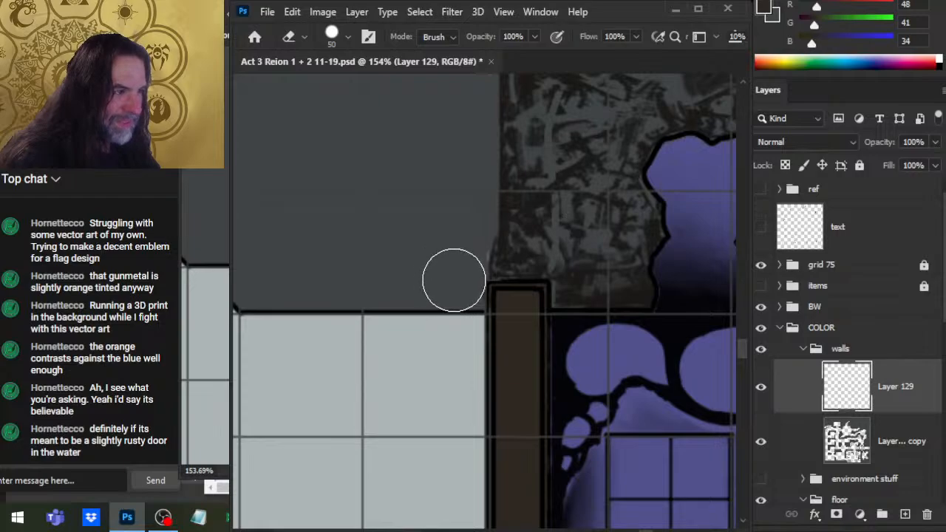
scroll(454, 281, "down", 5)
scroll(454, 281, "down", 5)
scroll(493, 450, "up", 2)
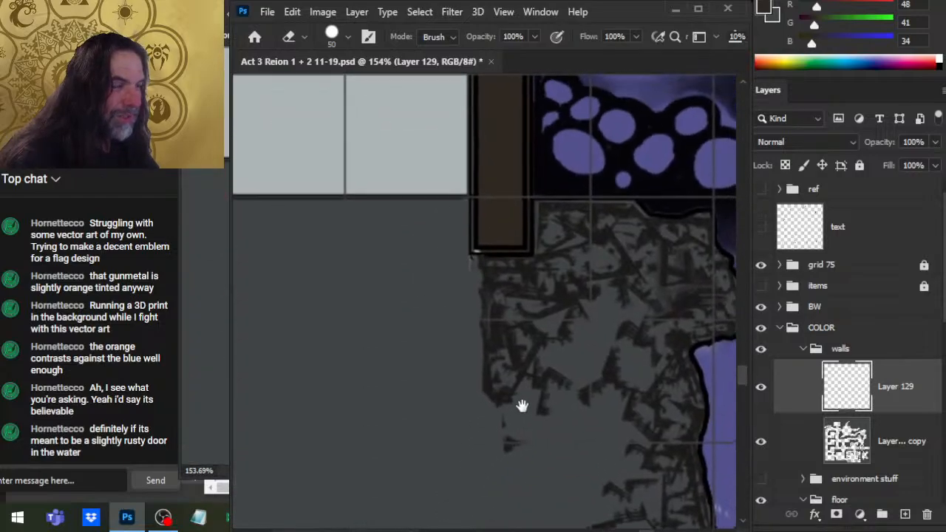
Paint dark brown over the white edge along the barrier's left outline, starting from its lower corner
key("b")
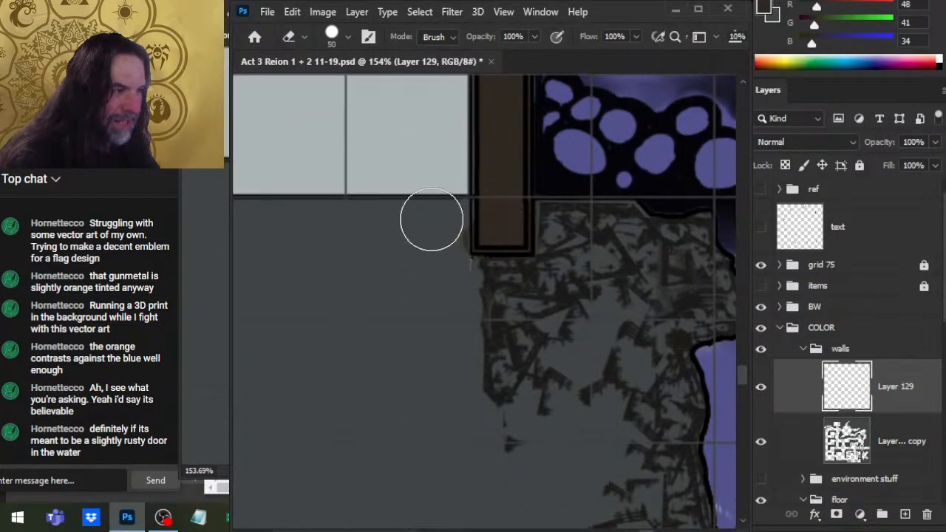
scroll(491, 236, "up", 3)
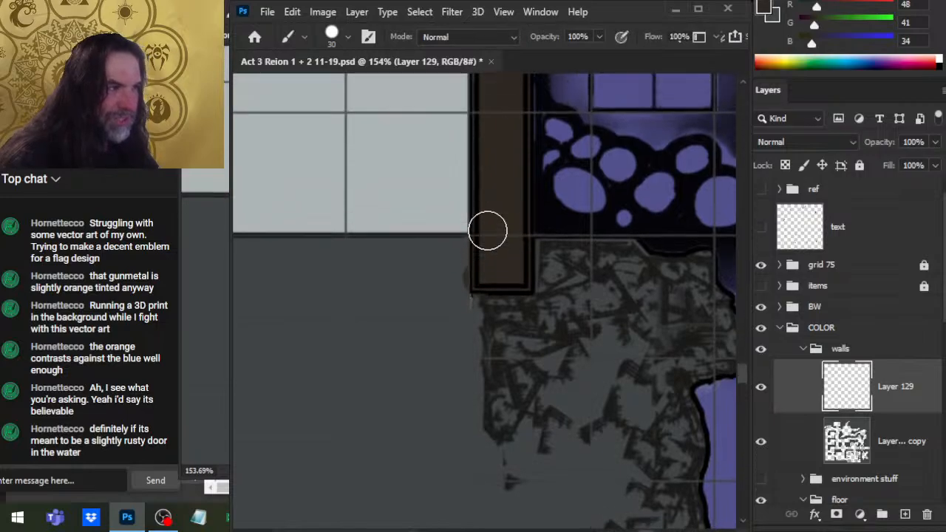
scroll(488, 229, "up", 4)
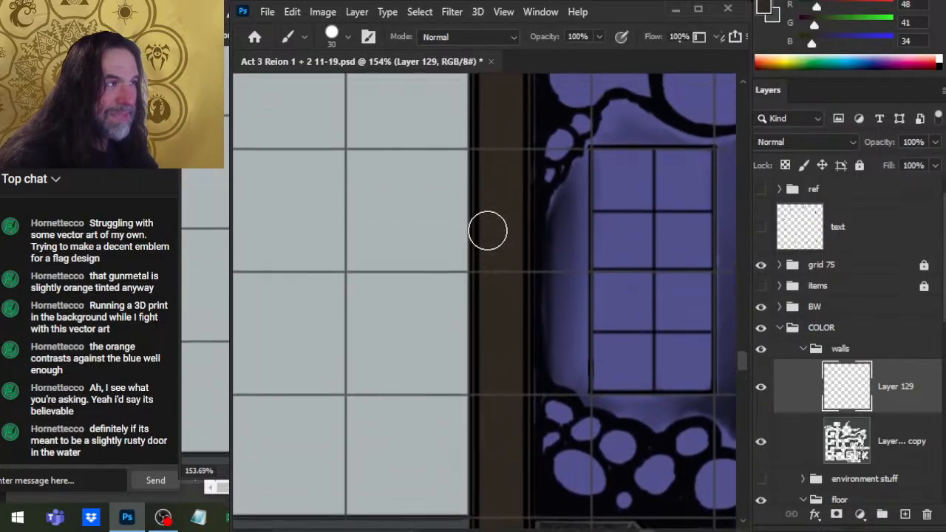
Erase the brown overspill beside the barrier's upper and lower ends with a size 50 eraser
left_click_drag(520, 148, 496, 258)
key("e")
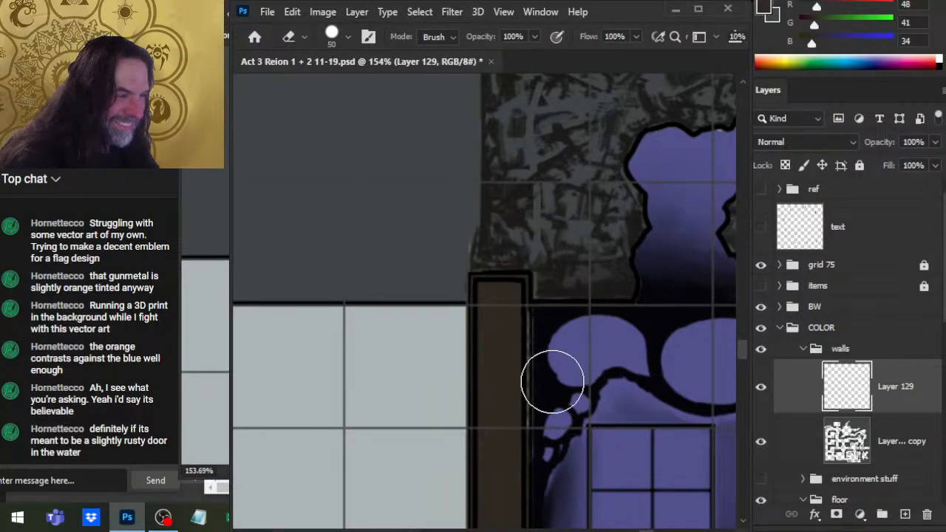
key("b")
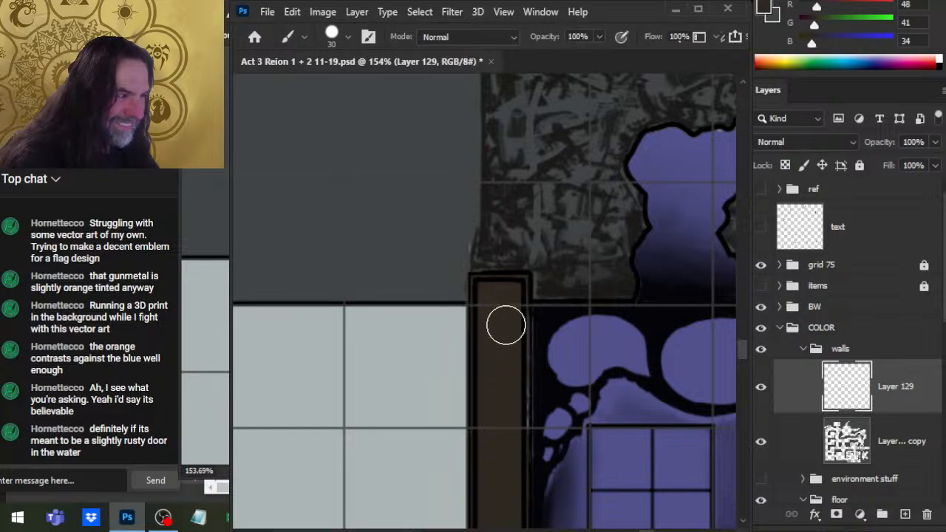
scroll(506, 325, "down", 3)
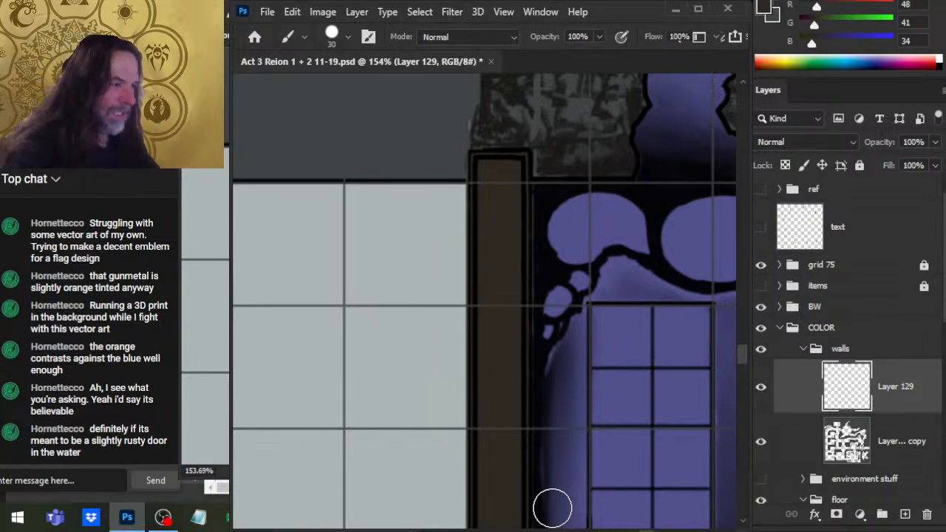
left_click_drag(594, 425, 576, 200)
key("e")
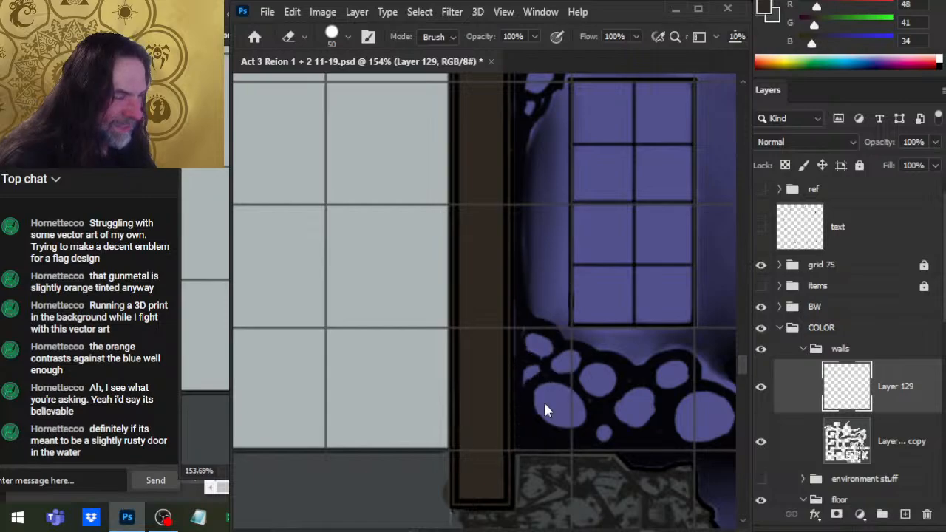
scroll(545, 403, "down", 3)
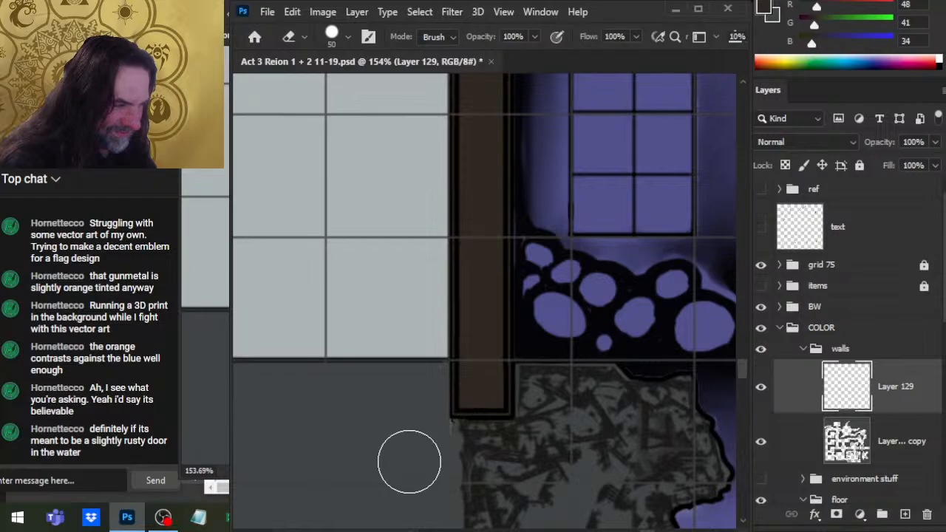
left_click_drag(573, 122, 558, 432)
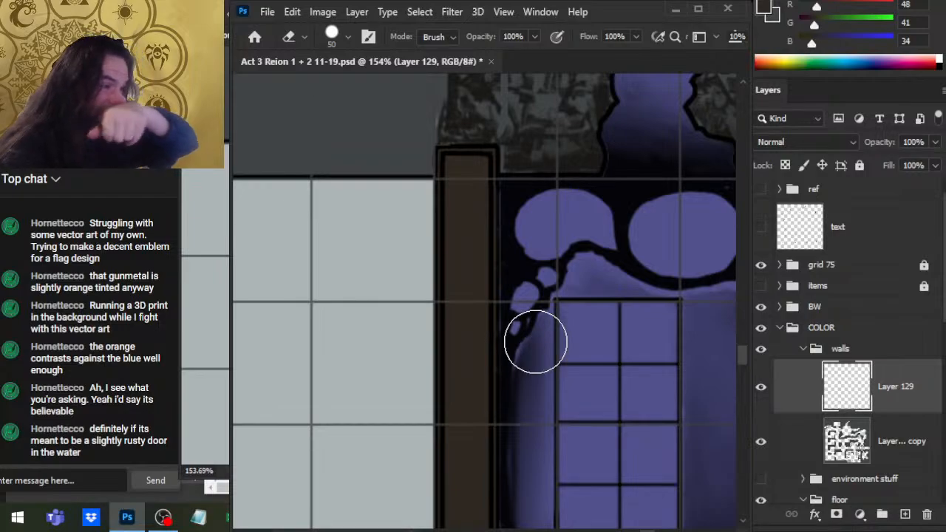
Toggle the visibility of the items group, Layer 129 and the walls layer to compare the barrier's colours, leaving the items hidden and Layer 129 shown
key("z")
left_click_drag(537, 338, 484, 310)
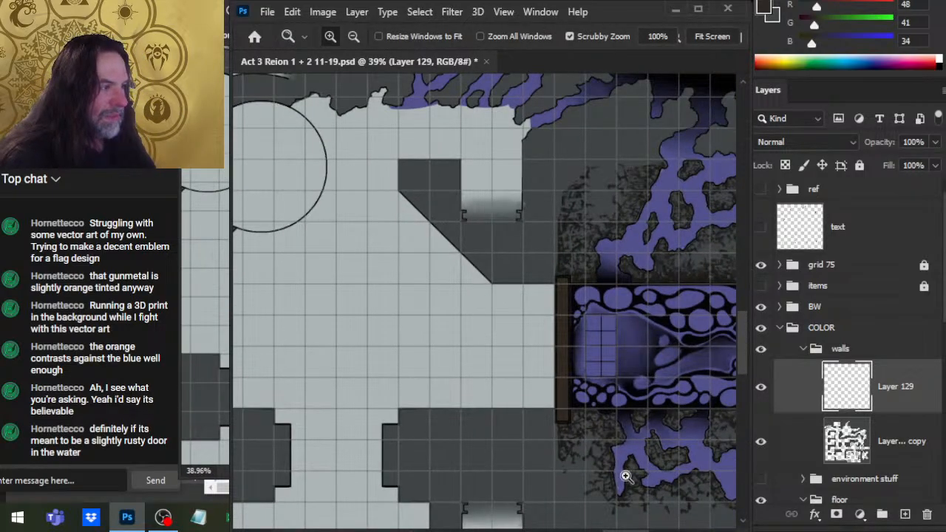
left_click(762, 287)
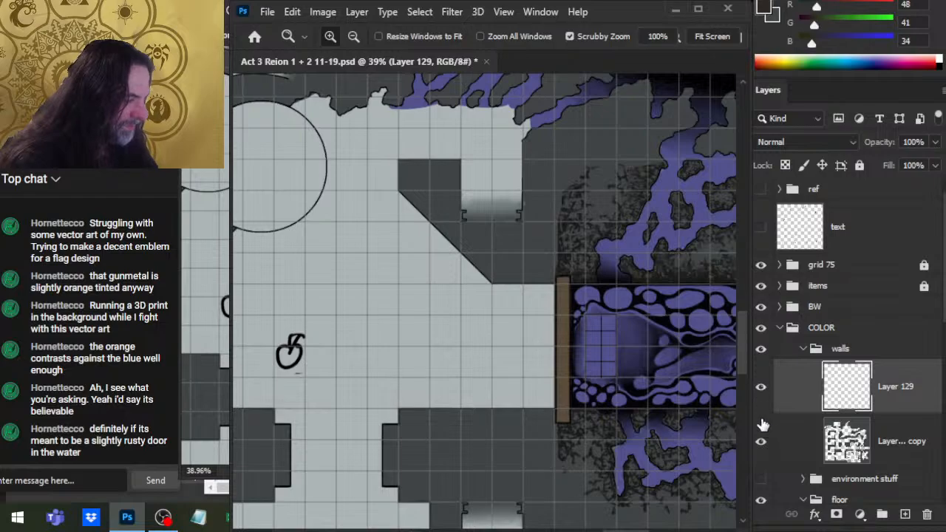
left_click(762, 387)
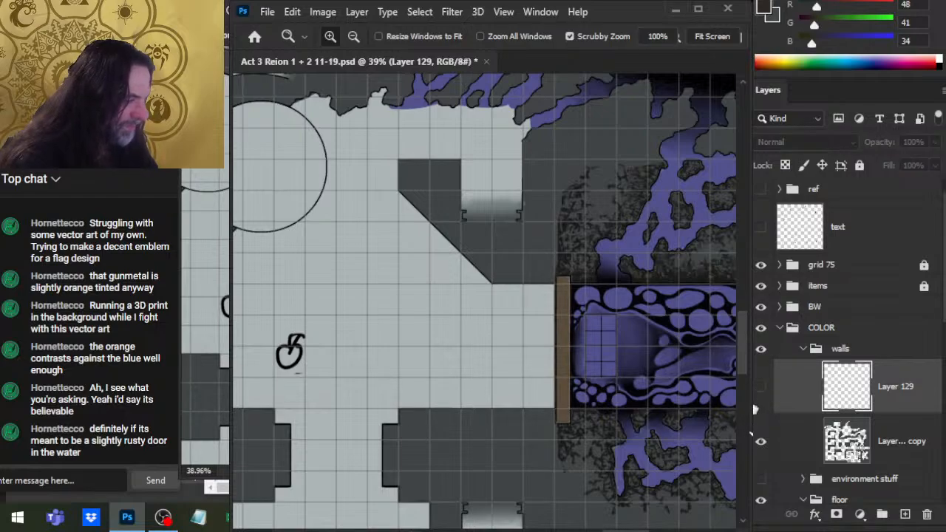
left_click(763, 444)
left_click(762, 444)
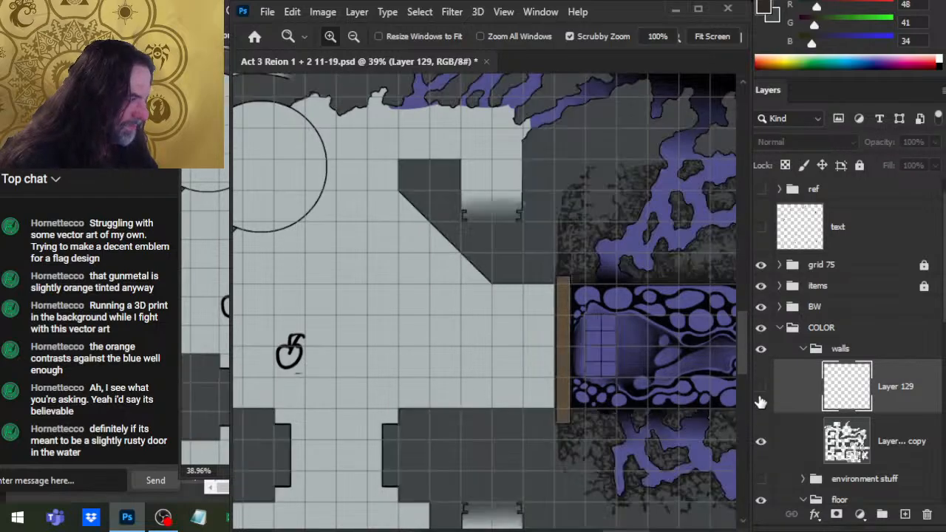
left_click(760, 286)
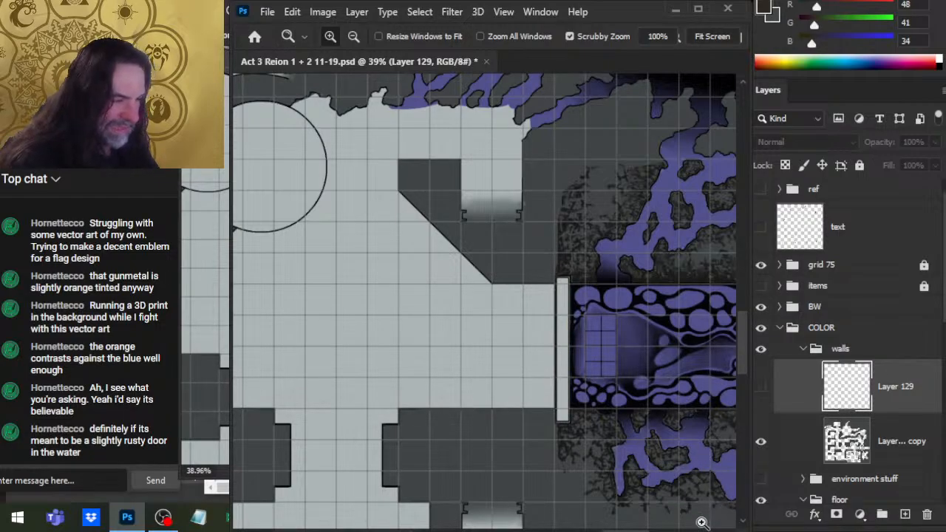
left_click_drag(699, 453, 606, 376)
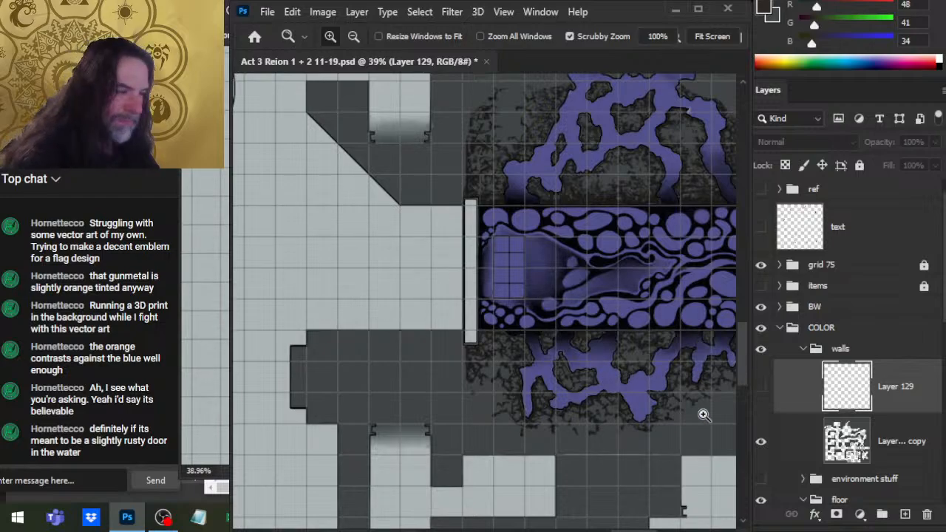
left_click(761, 389)
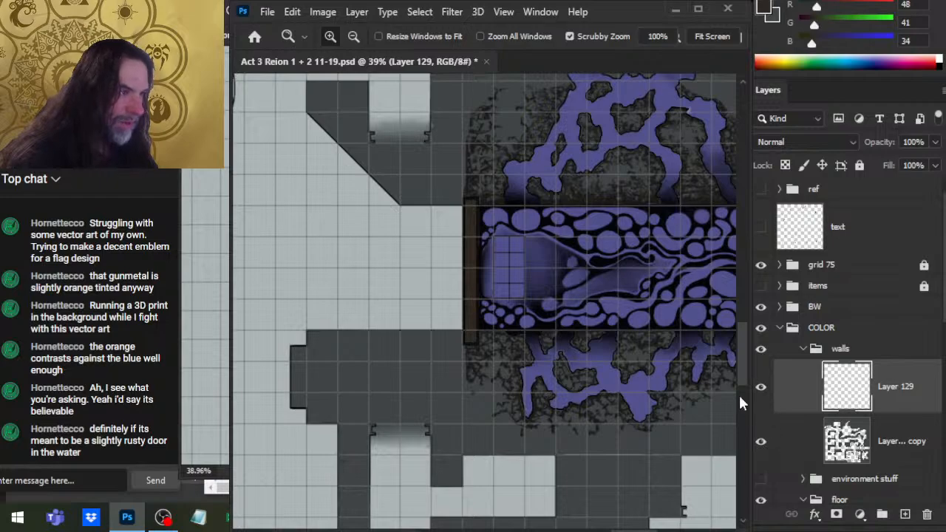
Erase the dark brown fill from the tall barrier at the entrance to the purple hall
left_click_drag(663, 379, 595, 386)
left_click_drag(635, 449, 418, 292)
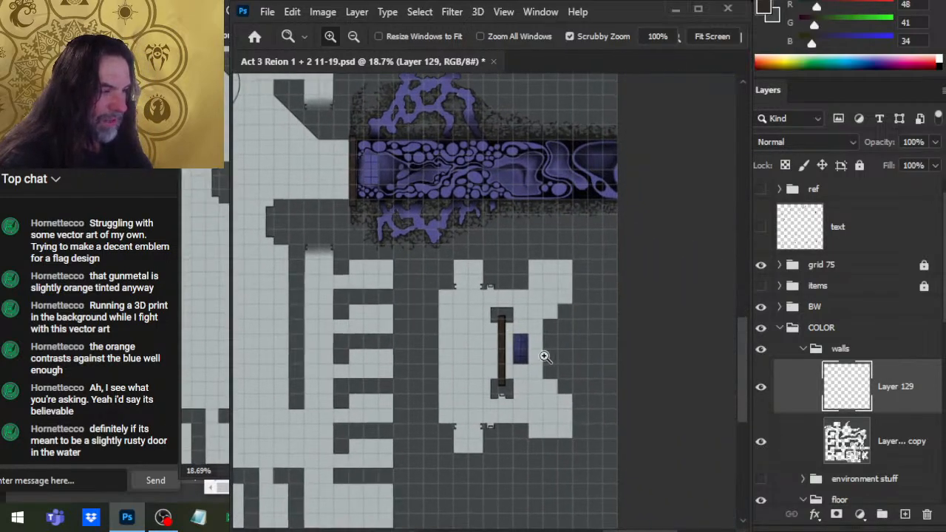
left_click_drag(494, 345, 565, 341)
left_click_drag(387, 194, 577, 472)
left_click_drag(561, 366, 478, 353)
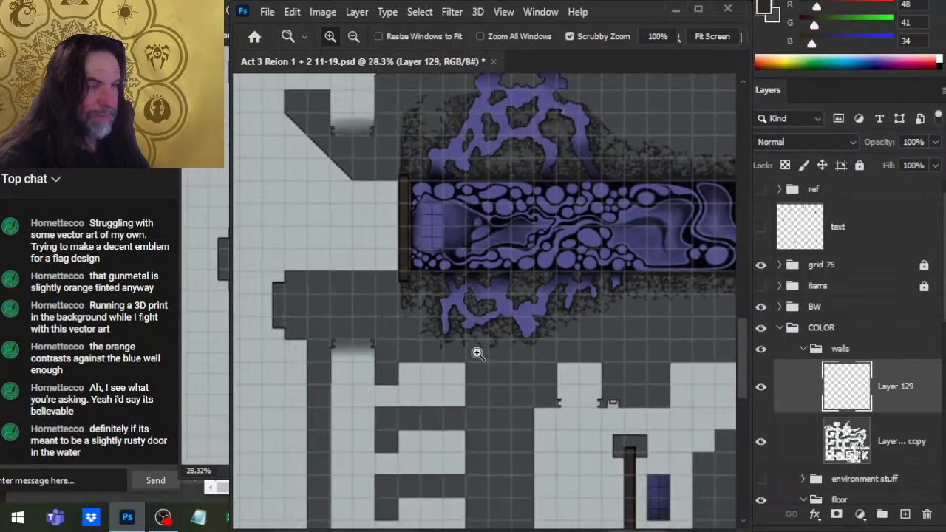
left_click_drag(425, 266, 556, 347)
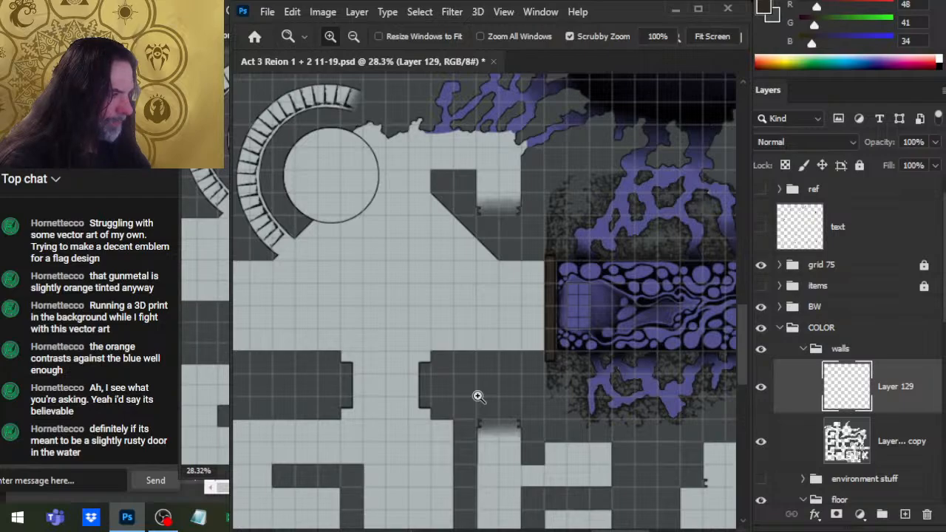
key("e")
left_click_drag(556, 259, 557, 254)
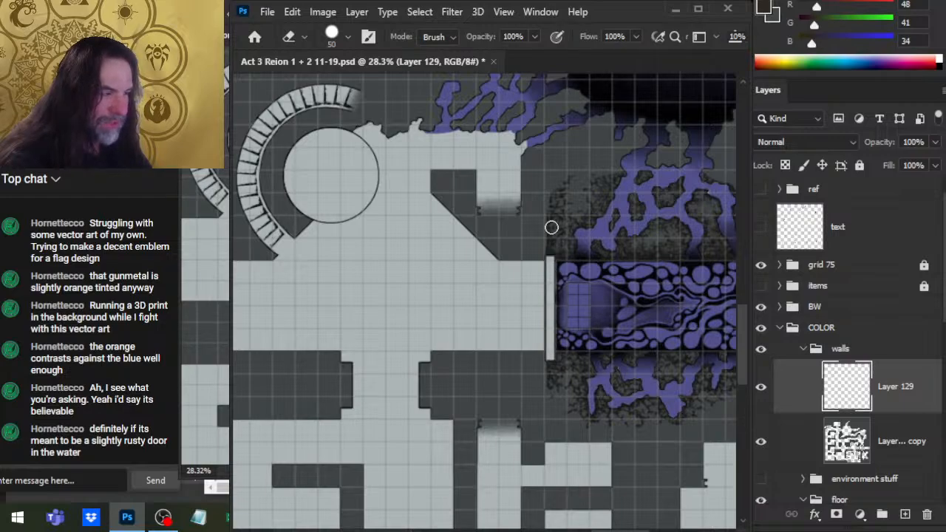
key("z")
left_click_drag(597, 304, 651, 318)
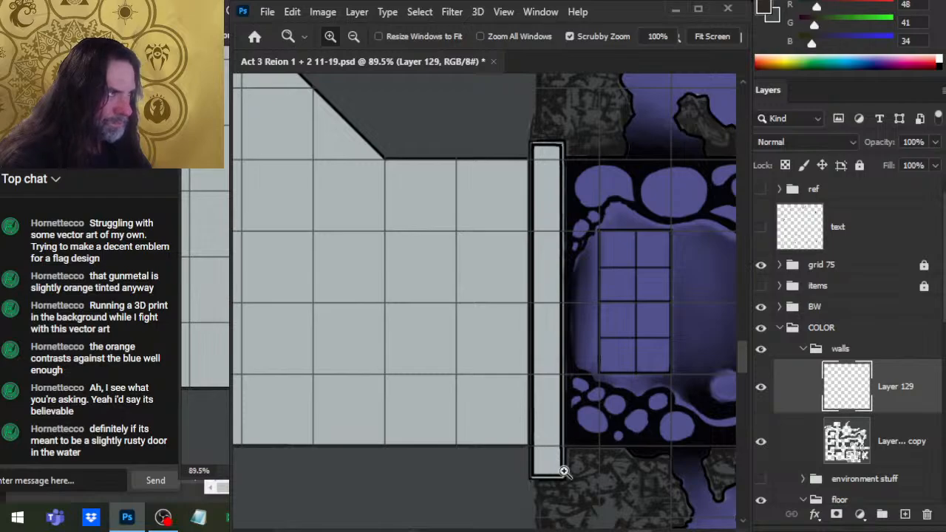
left_click_drag(529, 161, 555, 196)
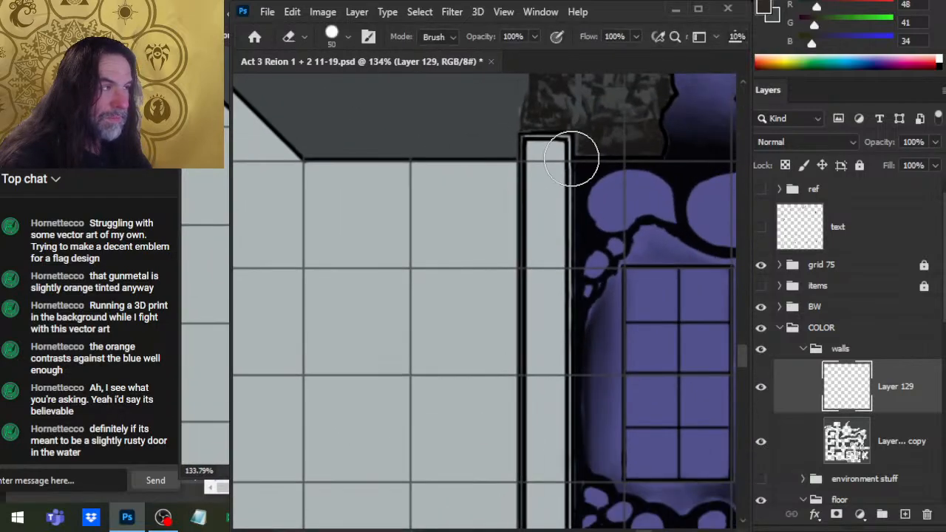
Paint a straight dark brown bar with a size 30 brush across the corridor between the two protruding wall blocks
key("z")
left_click_drag(687, 264, 581, 328)
left_click_drag(672, 424, 545, 375)
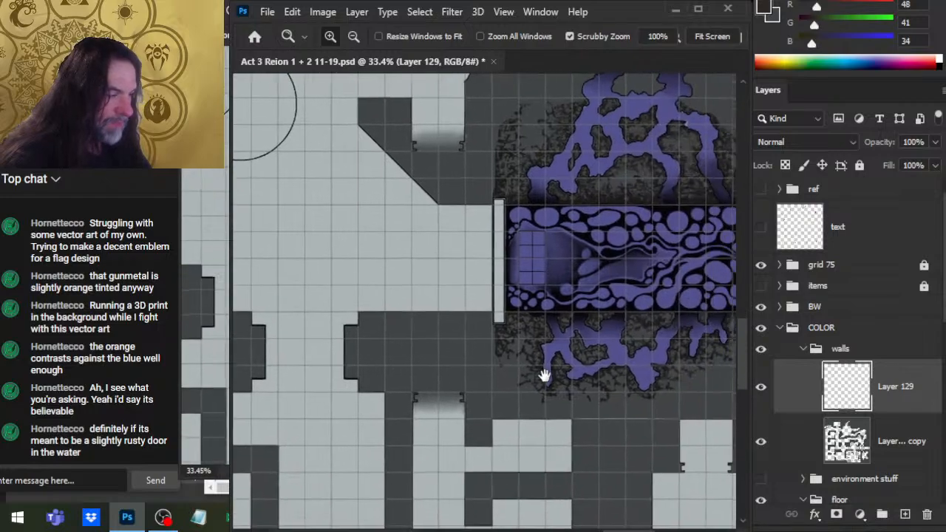
left_click_drag(519, 332, 570, 348)
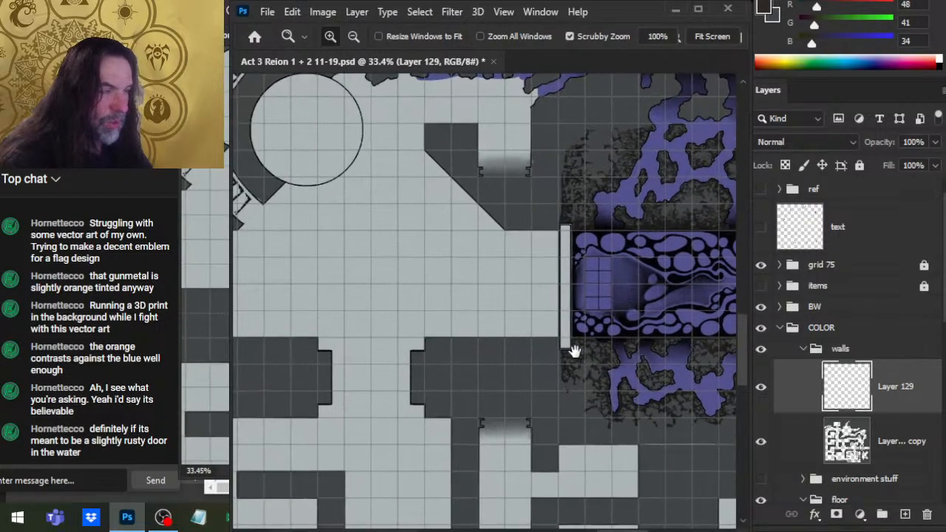
left_click_drag(342, 365, 395, 397)
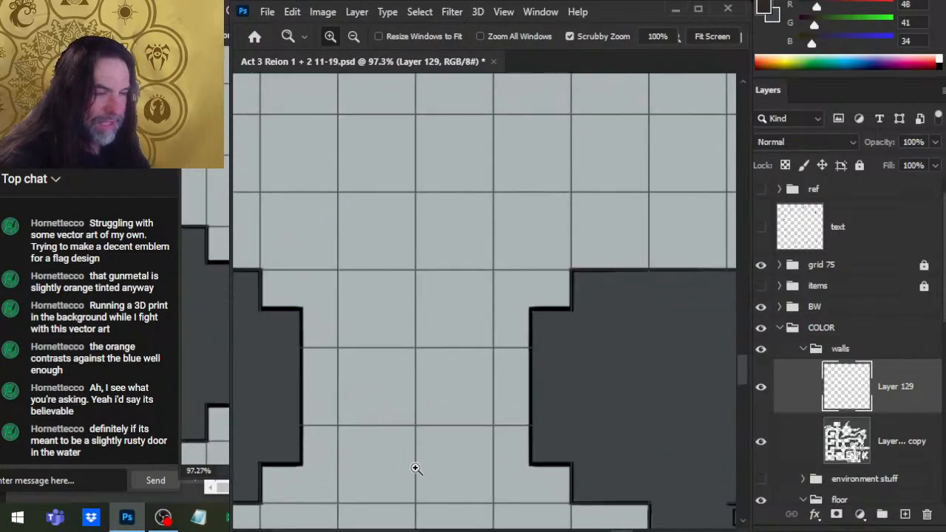
key("b")
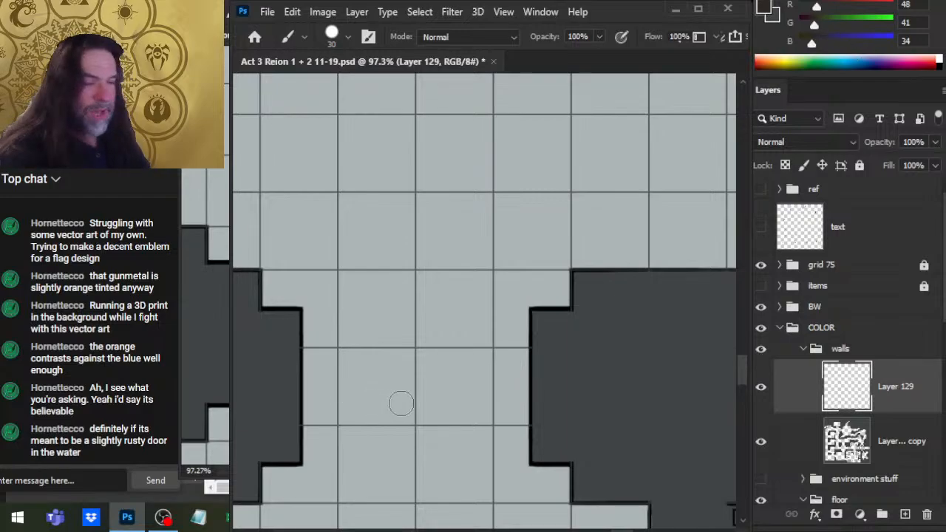
left_click(323, 380)
left_click(530, 381, "shift")
Reposition the brown bar centrally between the wall blocks and paint four rounded bumps along its upper edge
key("v")
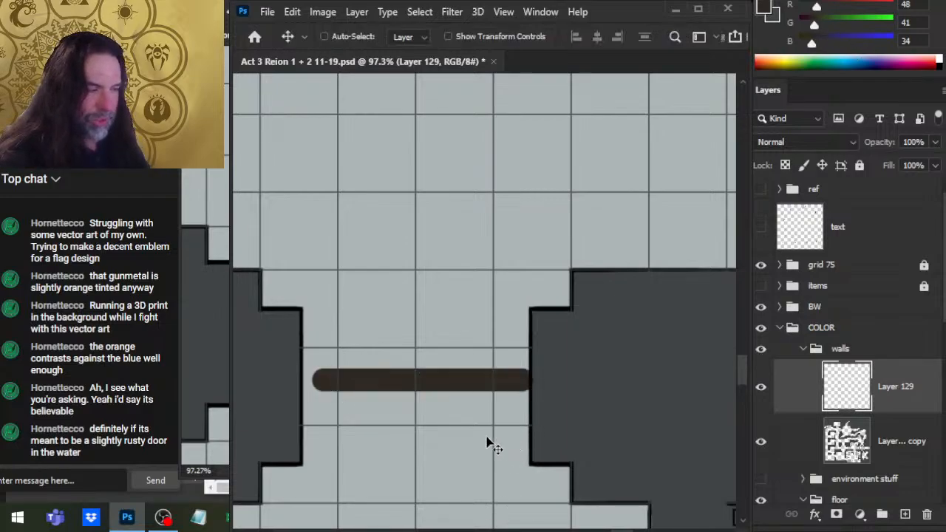
mouse_move(490, 445)
left_mouse_down()
mouse_move(658, 342)
mouse_move(739, 356)
left_mouse_up()
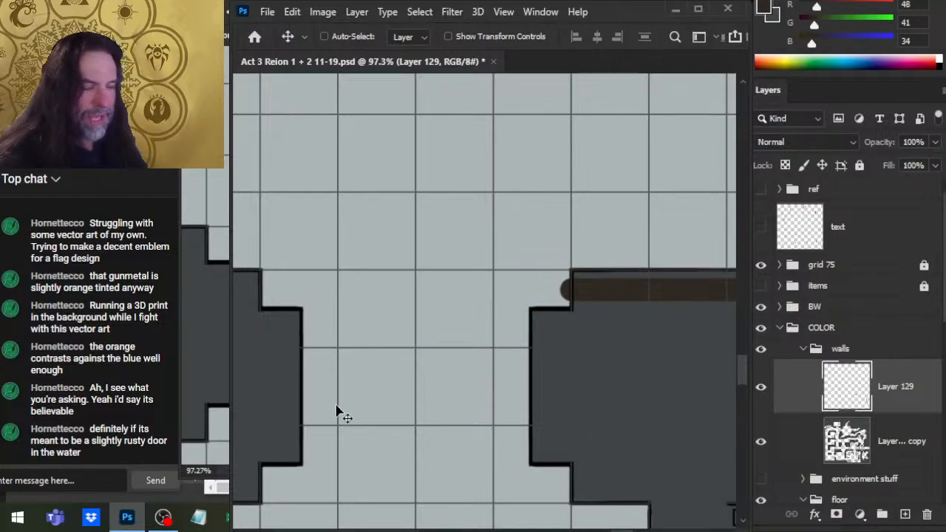
key("ctrl+z")
left_click_drag(383, 464, 386, 465)
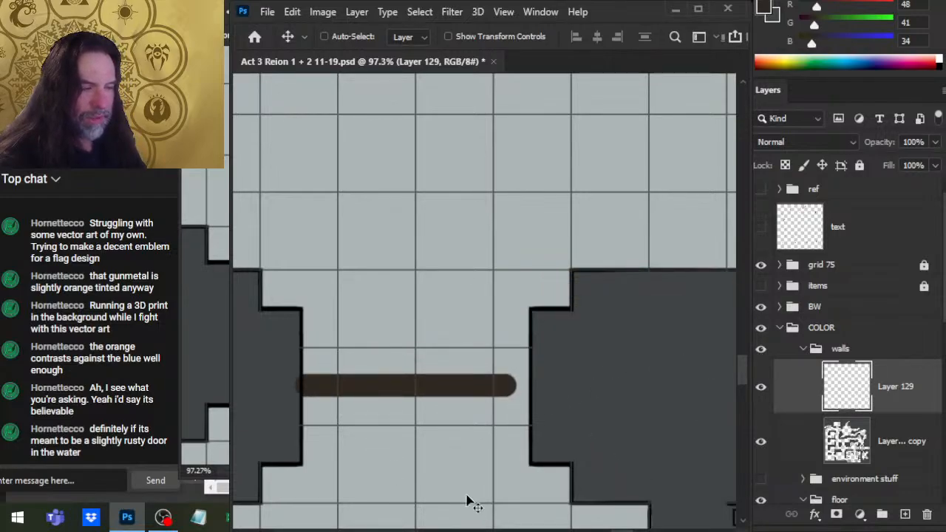
mouse_move(474, 452)
left_mouse_down()
mouse_move(491, 459)
mouse_move(482, 458)
left_mouse_up()
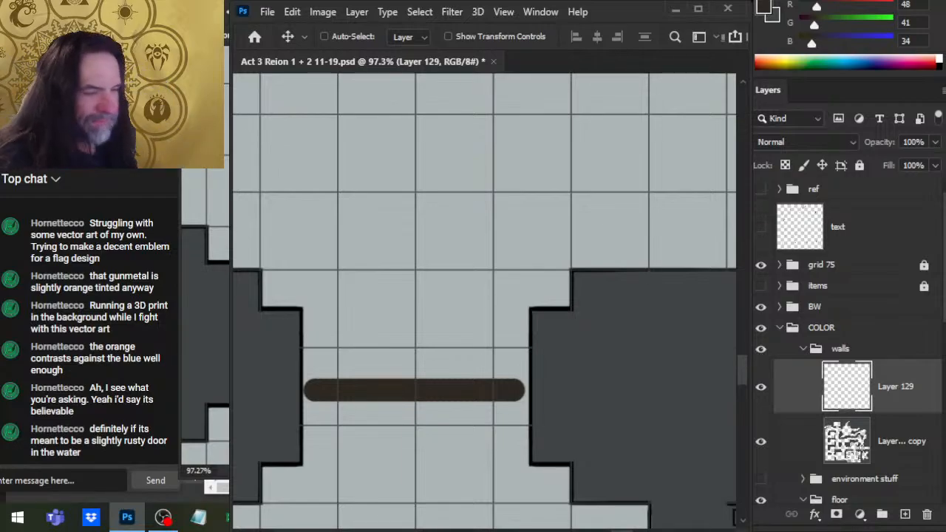
key("b")
mouse_move(332, 387)
left_mouse_down()
mouse_move(432, 374)
mouse_move(380, 384)
mouse_move(444, 397)
mouse_move(431, 380)
mouse_move(485, 407)
mouse_move(503, 374)
left_mouse_up()
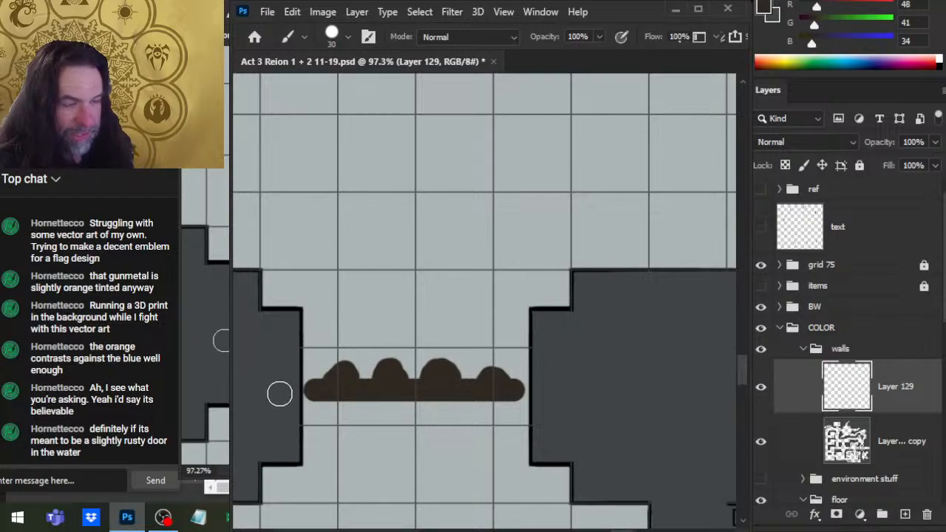
Paint a straight dark brown bar with a size 15 brush across the small room's notched doorway
left_click_drag(653, 381, 236, 396)
left_click_drag(713, 376, 558, 328)
key("z")
left_click(386, 309)
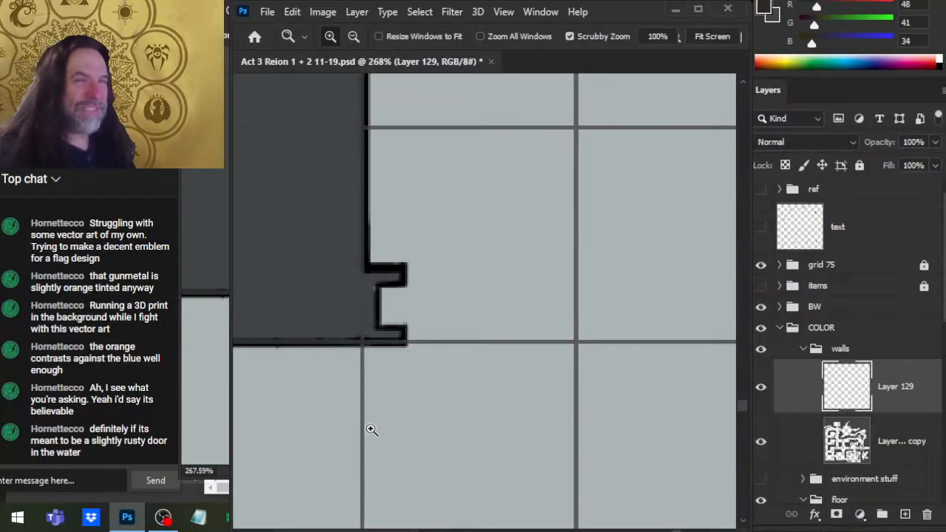
key("b")
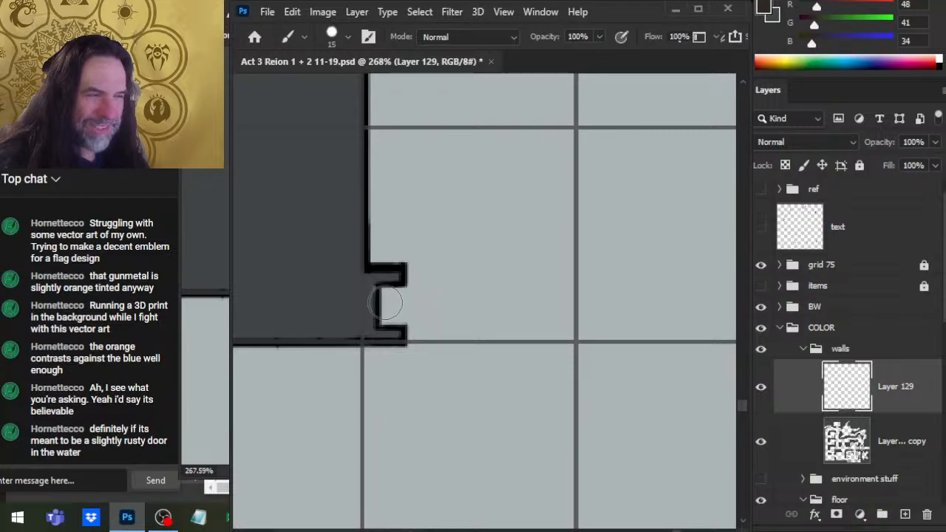
left_click_drag(385, 312, 704, 312)
Align the bar with the door notches and smudge its right end into the opposite notch at 70% strength
key("v")
mouse_move(585, 380)
left_mouse_down()
mouse_move(592, 360)
mouse_move(596, 370)
left_mouse_up()
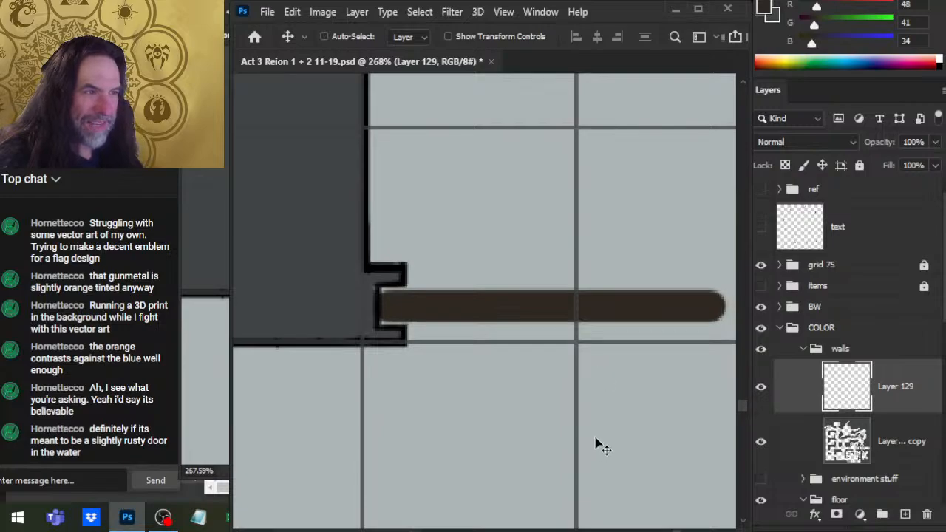
mouse_move(641, 432)
left_mouse_down()
mouse_move(426, 387)
mouse_move(368, 400)
left_mouse_up()
key("r")
left_click_drag(340, 276, 432, 274)
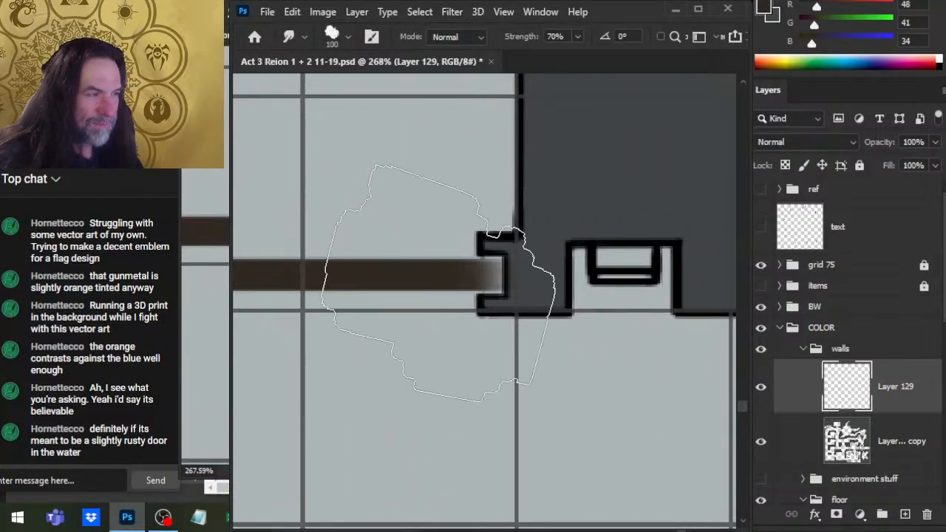
left_click_drag(437, 391, 676, 353)
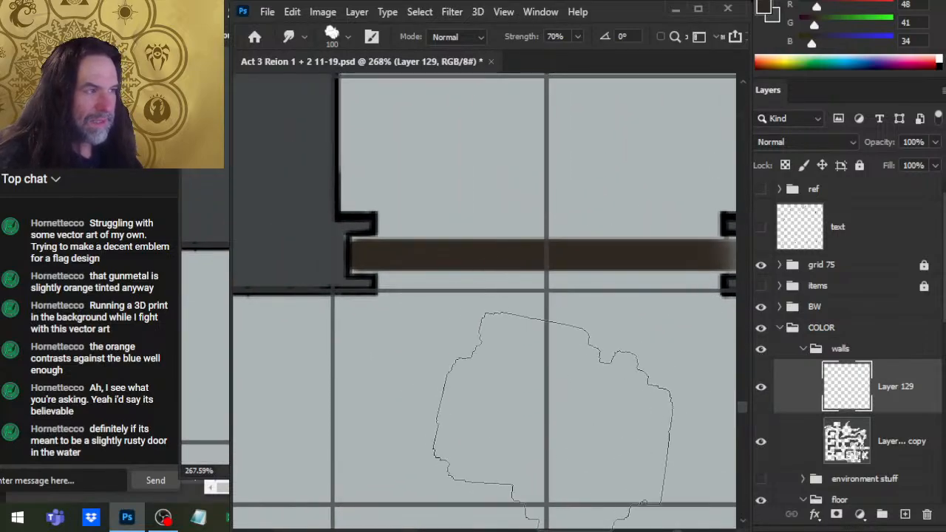
Move Layer 129 upward so the brown door bar sits above the doorway notches
key("z")
left_click_drag(583, 427, 503, 414)
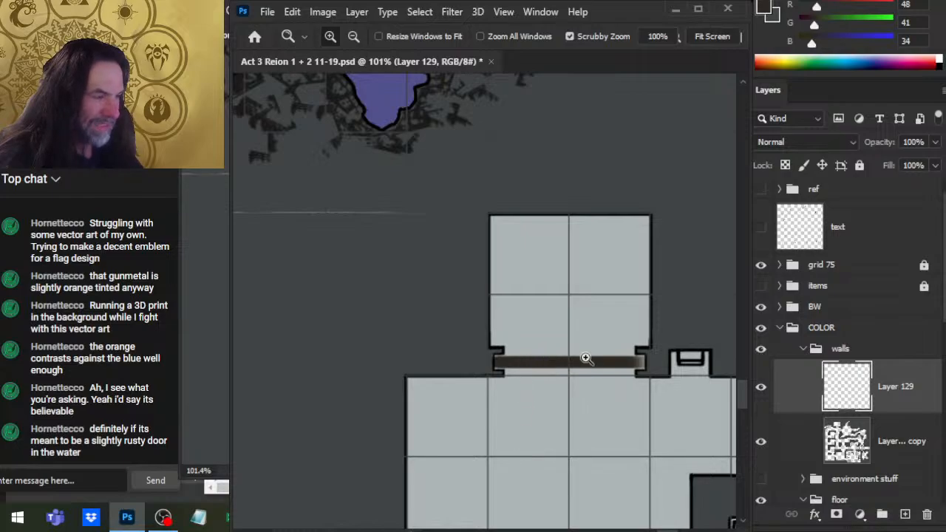
key("v")
left_click_drag(613, 427, 607, 393)
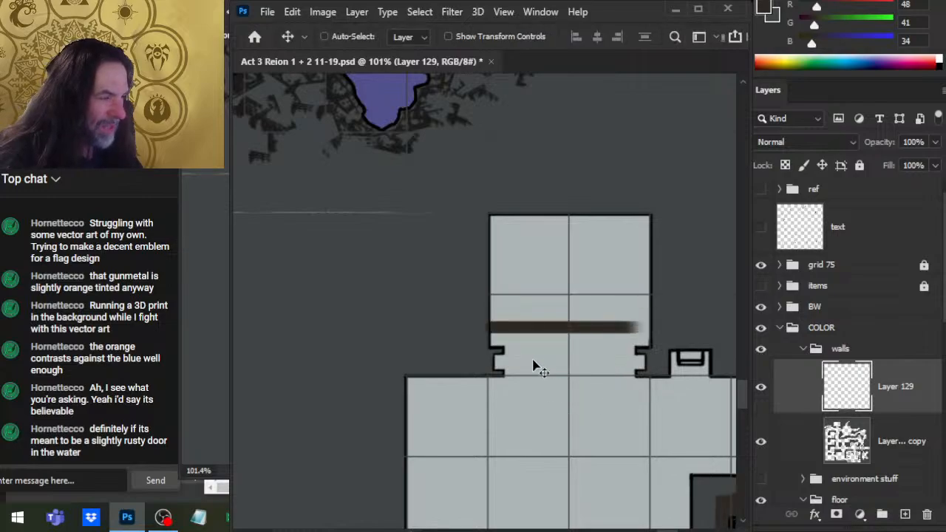
Try four dark brown dots across the small room's notched doorway with the size 15 brush, and undo them
key("b")
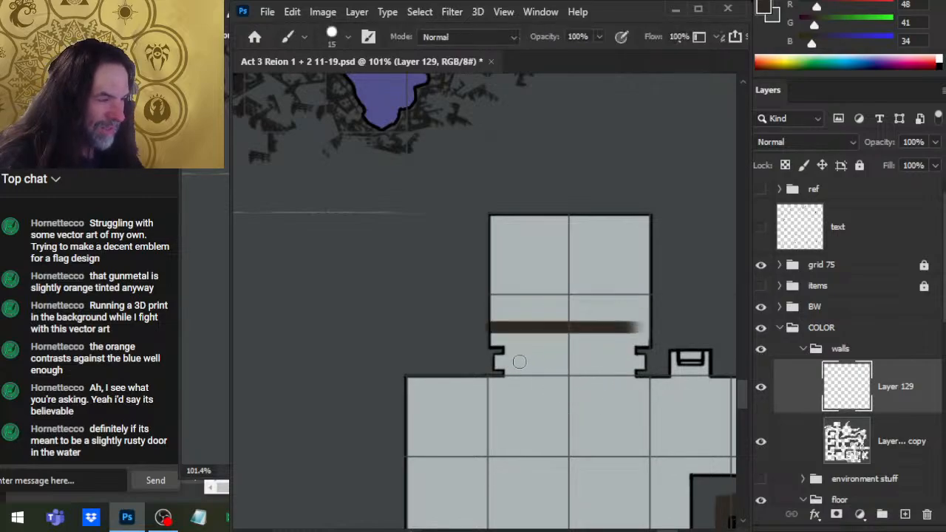
left_click(521, 361)
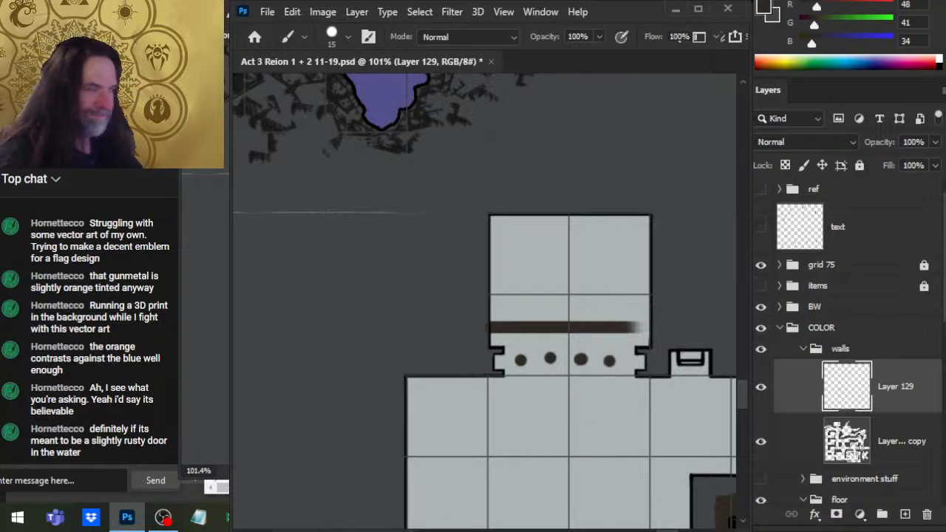
key("ctrl+z")
key("ctrl+z")
key("ctrl+z")
key("ctrl+z")
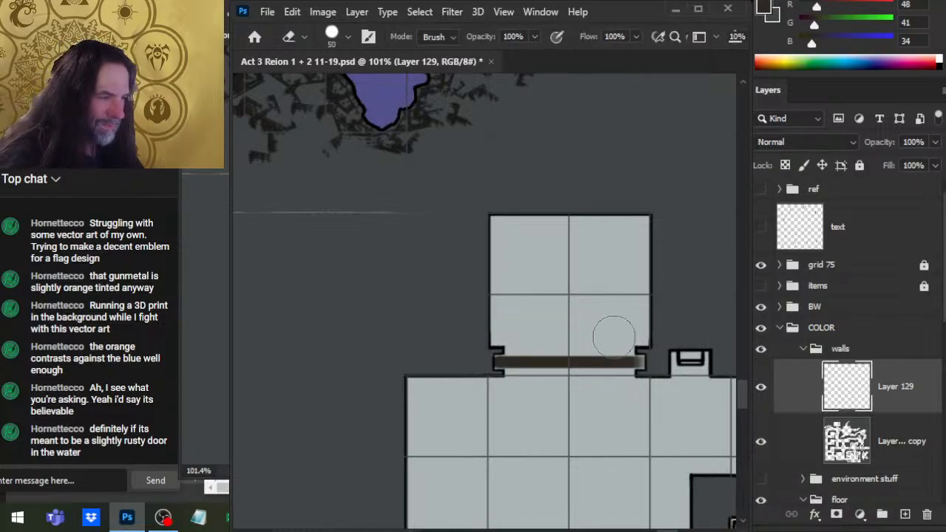
Undo the brown door bar painted across the small room's notched doorway
key("ctrl+z")
key("ctrl+z")
key("ctrl+z")
key("ctrl+z")
Toggle the visibility of Layer 129 to check what it holds across the whole map
key("z")
left_click_drag(617, 431, 597, 462)
left_click_drag(598, 462, 513, 363)
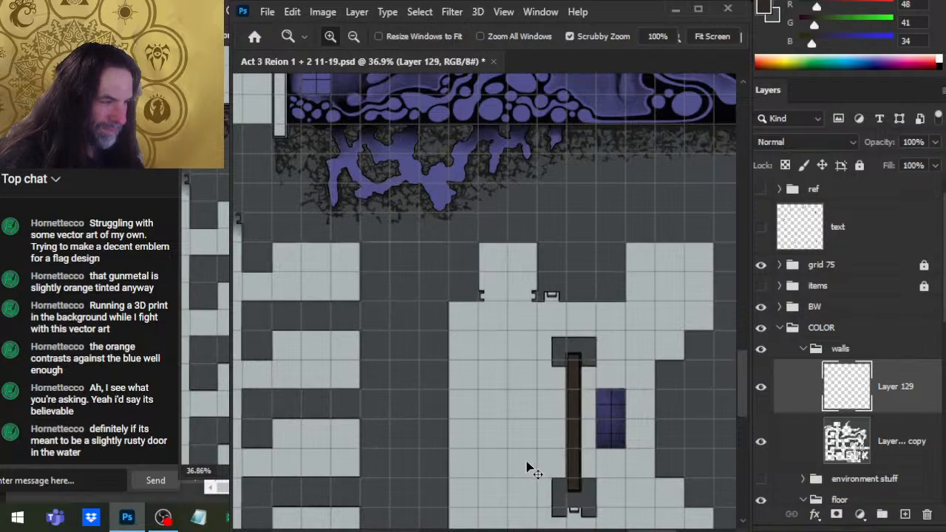
left_click_drag(433, 363, 729, 355)
left_click_drag(471, 375, 736, 346)
left_click_drag(673, 375, 567, 361)
left_click_drag(646, 360, 423, 332)
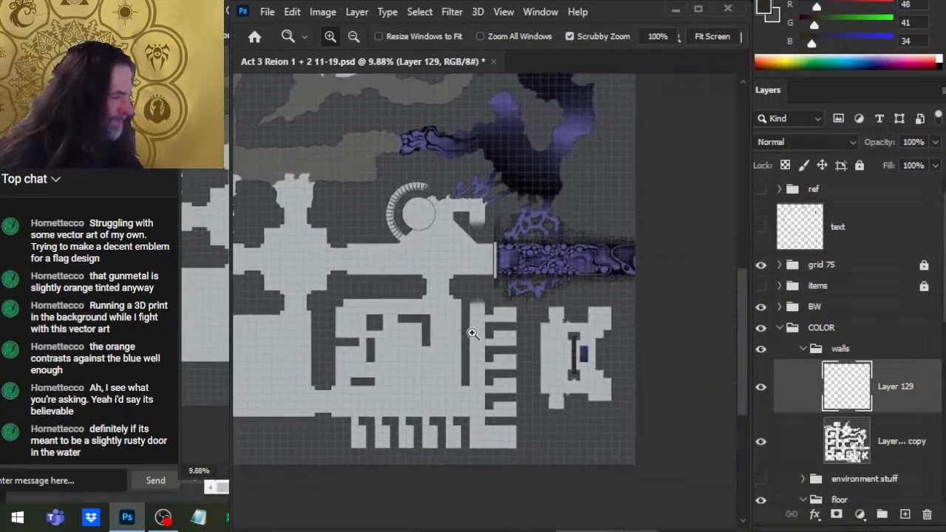
left_click(762, 391)
left_click(761, 395)
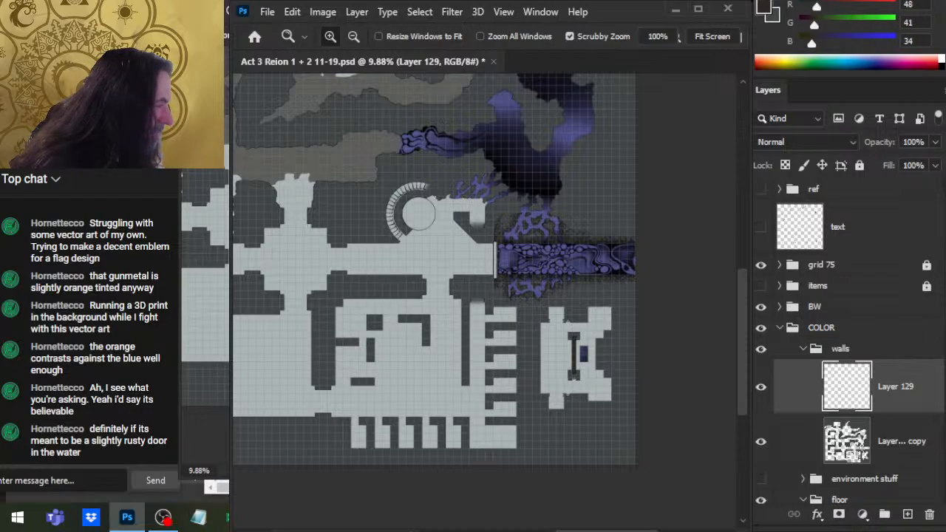
Move Layer 129 from the walls group into the floor group above water and place it in a new group
scroll(850, 340, "down", 3)
scroll(856, 433, "down", 1)
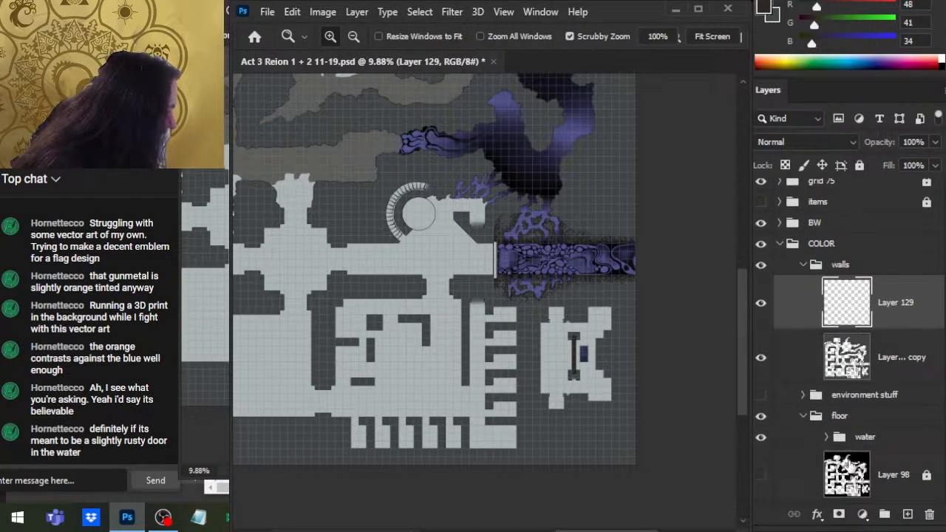
left_click_drag(886, 312, 886, 435)
key("ctrl+g")
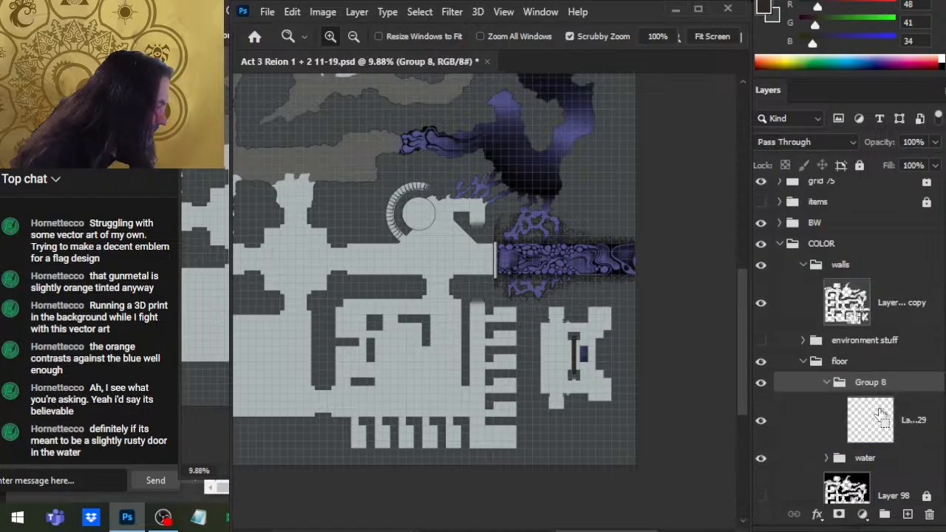
Name the new group "tower gap" and collapse it
double_click(871, 382)
type("tower")
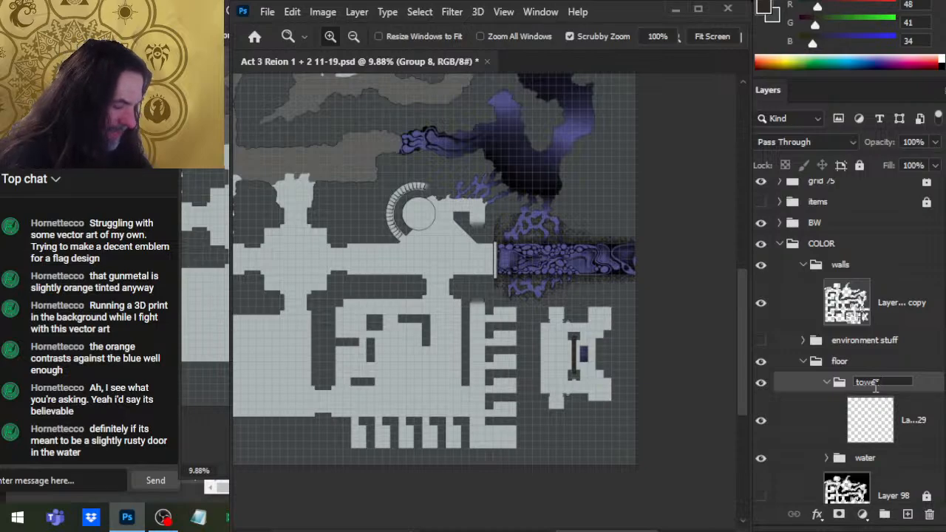
type(" gap")
key("Return")
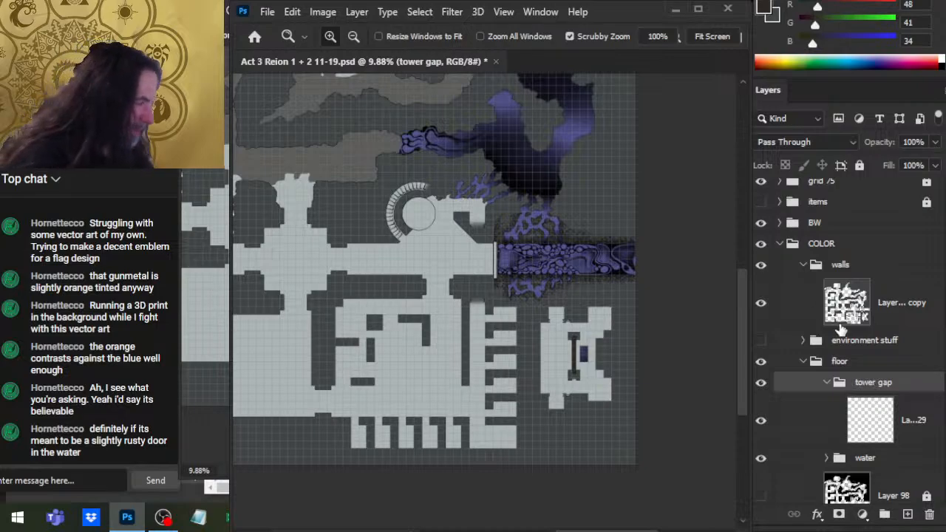
left_click(826, 383)
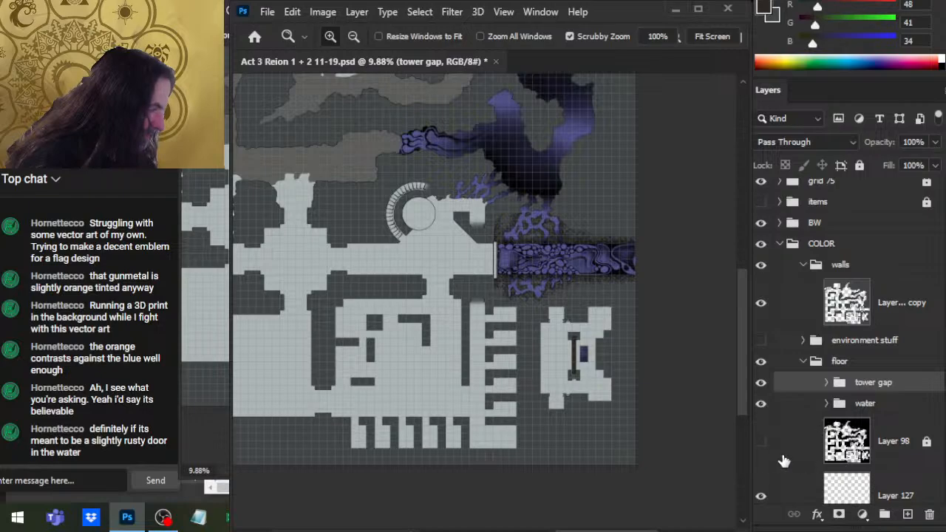
Toggle the water group's visibility to check which parts of the map it affects
left_click(762, 406)
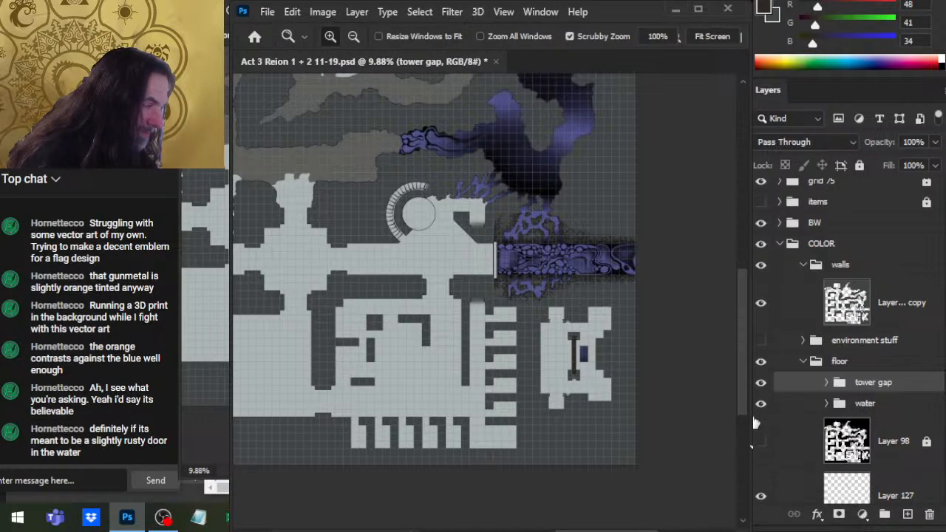
left_click(761, 407)
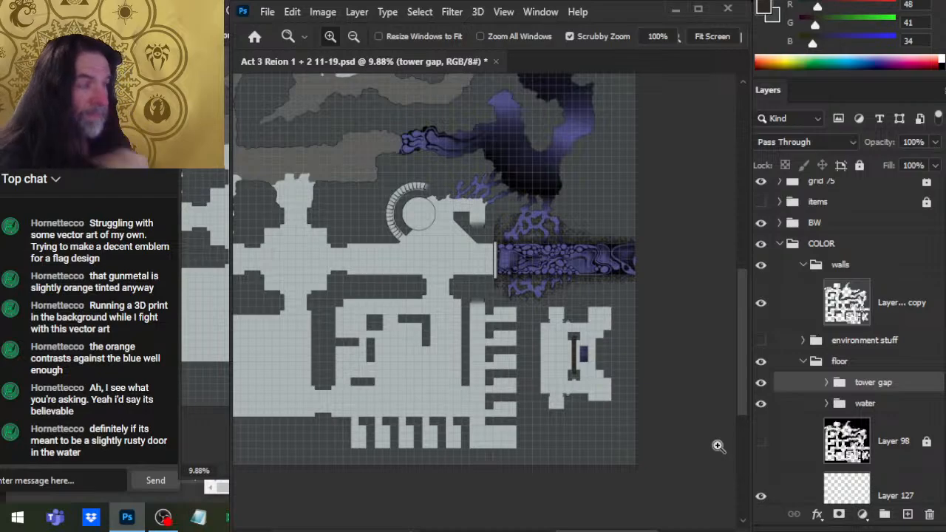
mouse_move(468, 248)
left_mouse_down()
mouse_move(603, 345)
mouse_move(610, 365)
mouse_move(524, 332)
mouse_move(593, 391)
mouse_move(607, 425)
mouse_move(516, 368)
mouse_move(440, 266)
mouse_move(486, 242)
left_mouse_up()
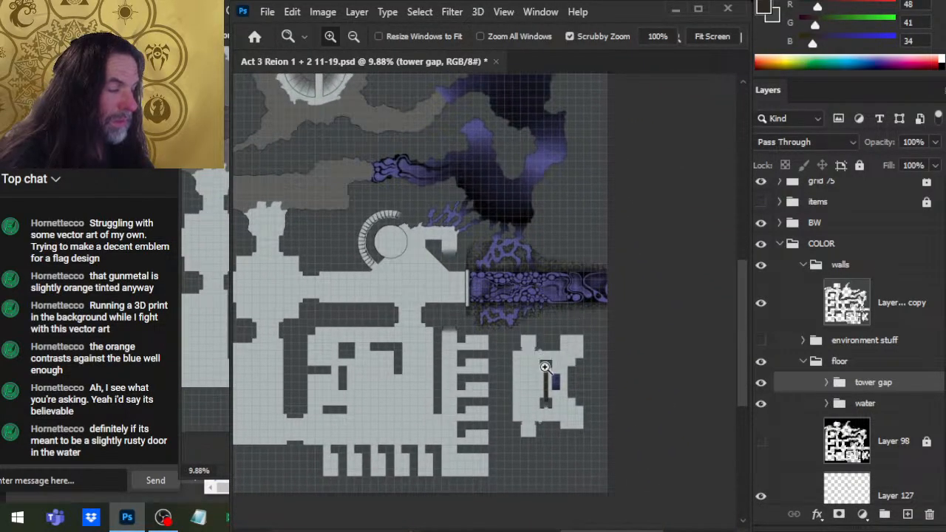
Lasso the small alcove beside the notched doorway on the walls layer of the BW group
left_click_drag(538, 340, 668, 370)
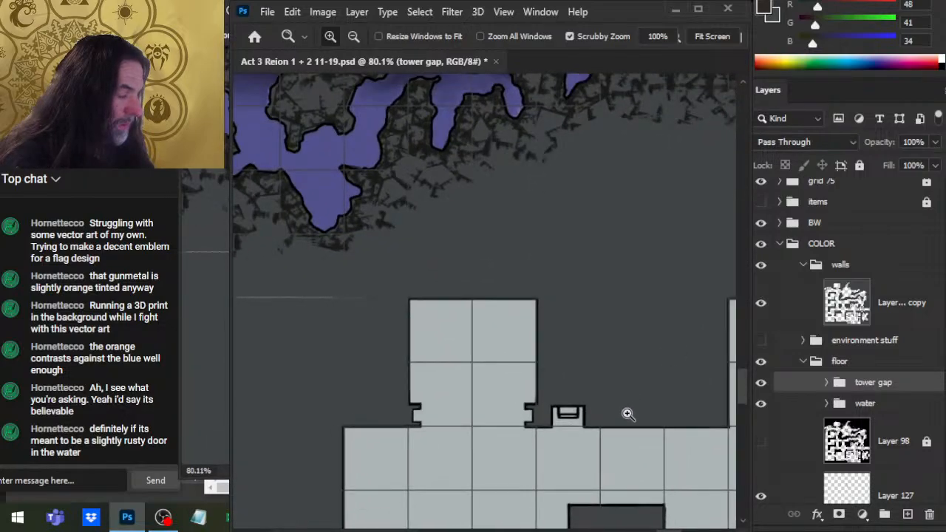
left_click(775, 226)
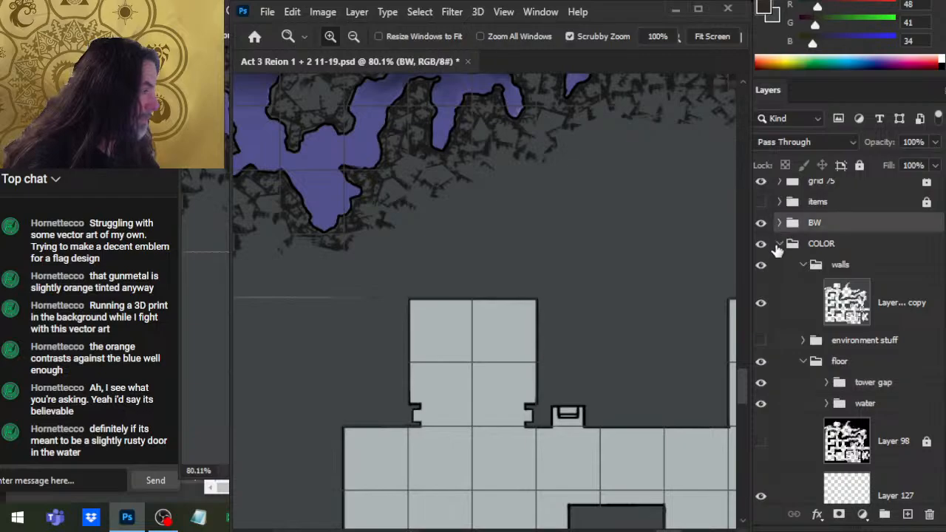
left_click(778, 223)
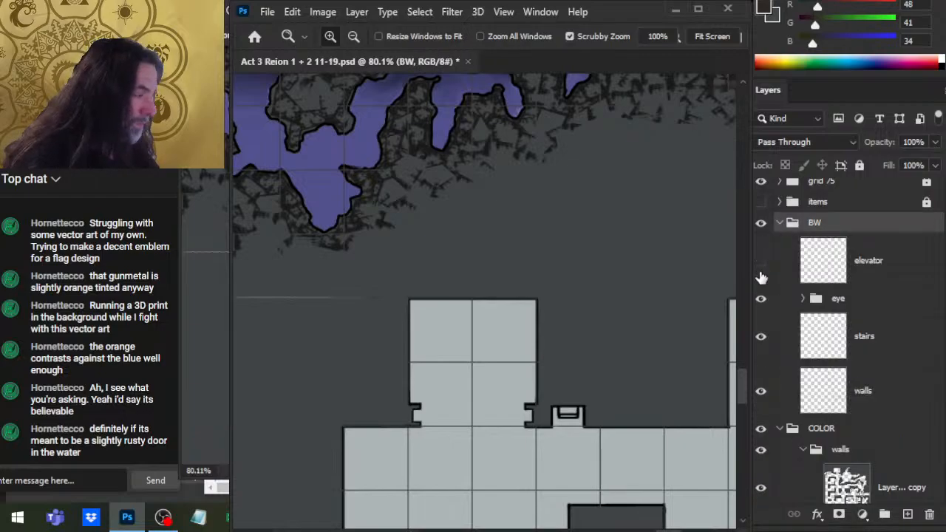
left_click(771, 398)
key("l")
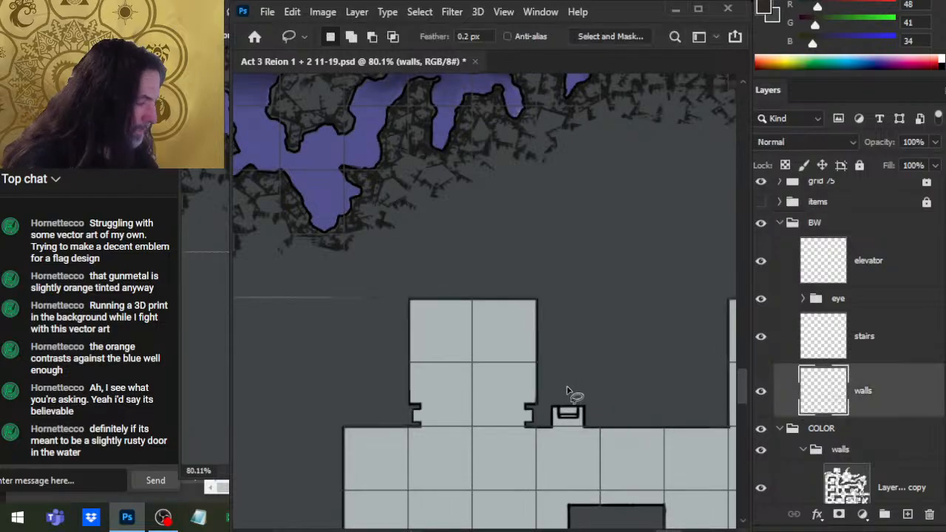
mouse_move(545, 404)
left_mouse_down()
mouse_move(570, 382)
mouse_move(544, 450)
left_mouse_up()
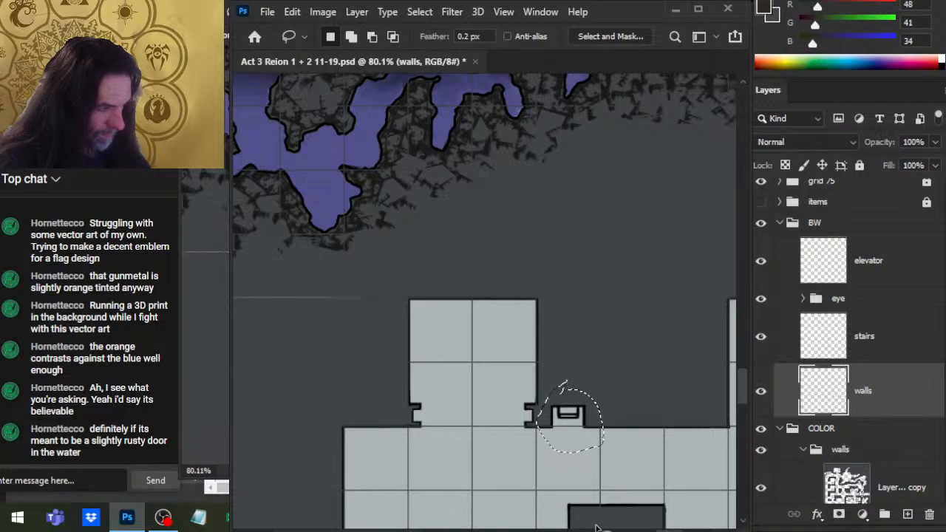
Copy the selected alcove outline to a new layer and move the copy beside the lower end of the curved staircase
key("z")
left_click_drag(571, 354, 612, 347)
left_click_drag(392, 396, 554, 382)
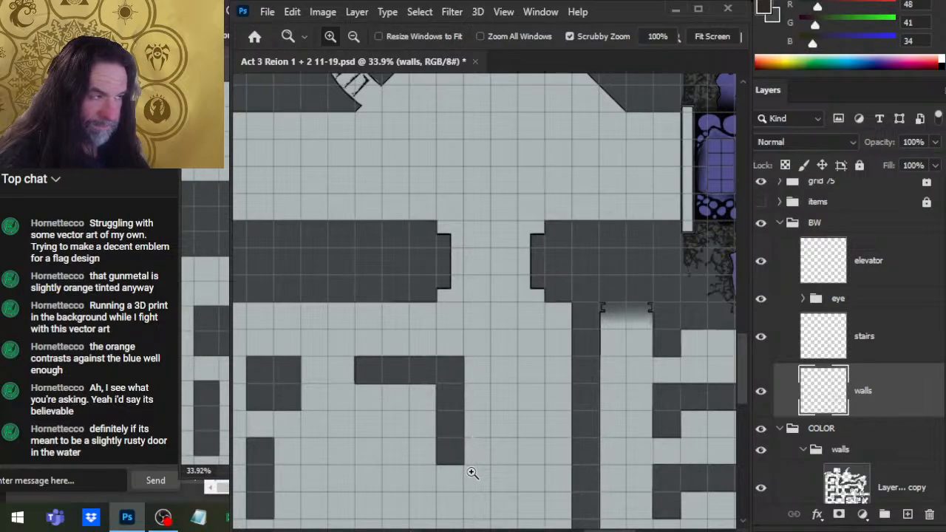
left_click_drag(623, 391, 429, 392)
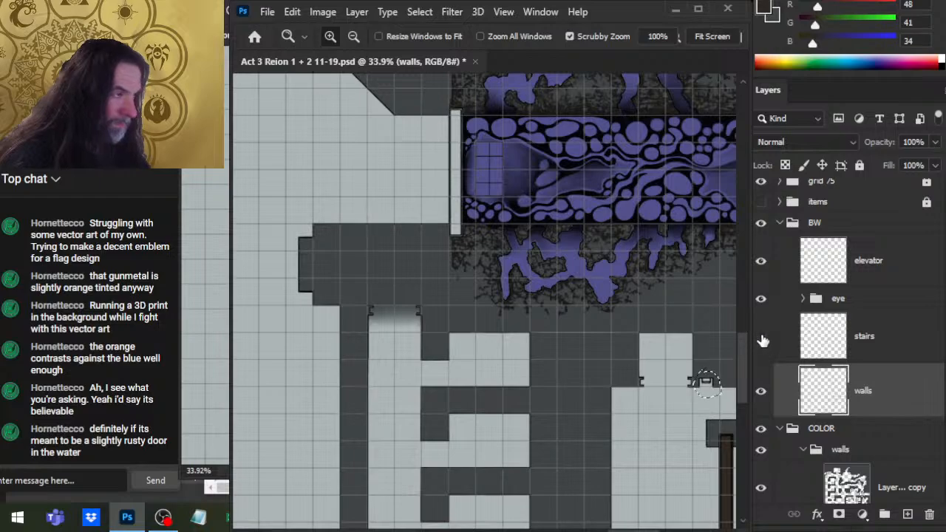
key("ctrl+shift+alt+n")
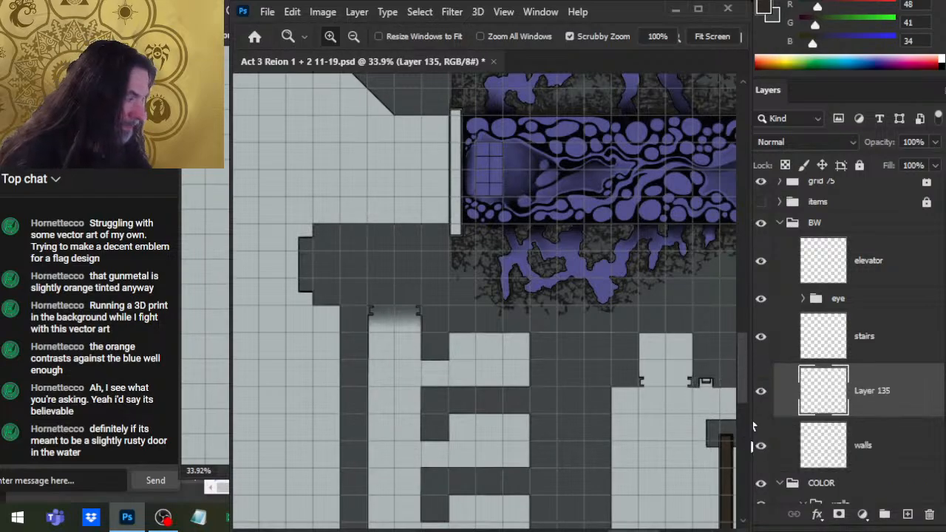
key("v")
left_click_drag(380, 289, 583, 437)
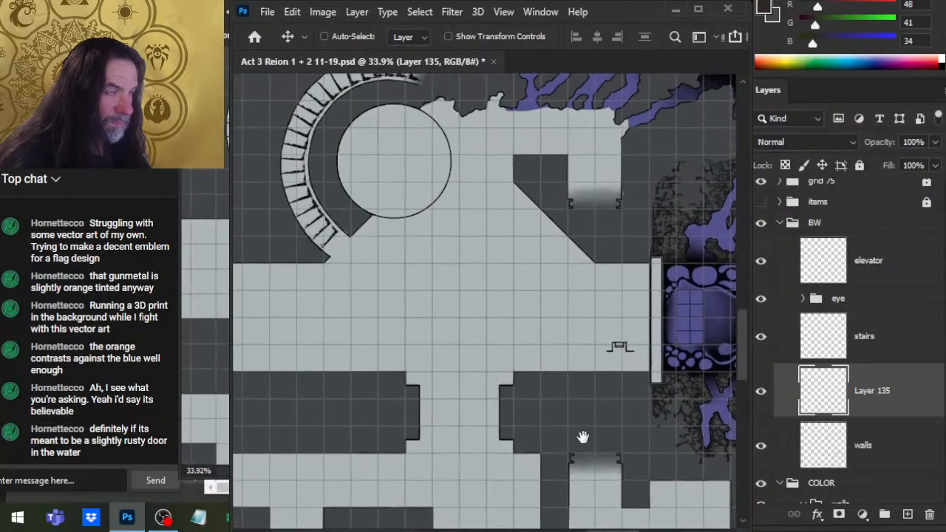
left_click_drag(466, 349, 353, 299)
Rotate the copied alcove by -45 degrees and fit it against the diagonal wall end between the staircase and the round room
key("z")
left_click_drag(342, 261, 446, 294)
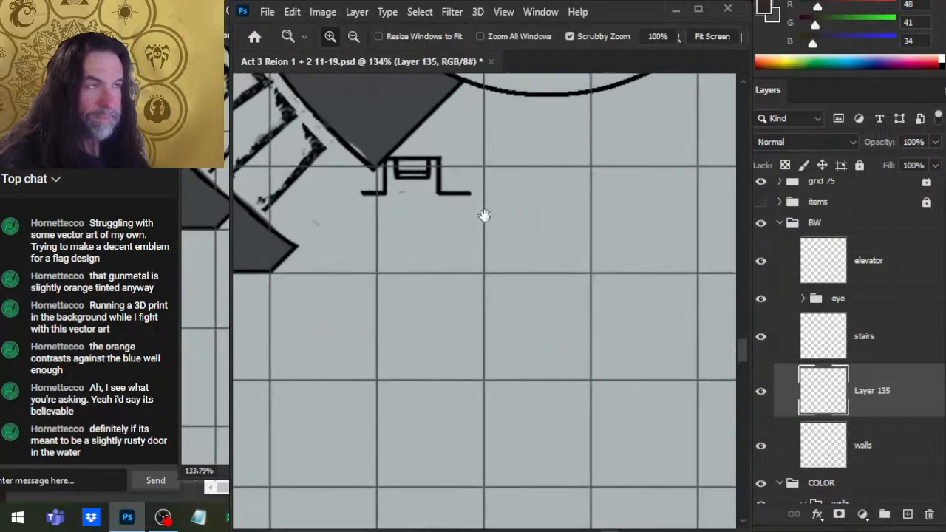
left_click_drag(483, 215, 556, 378)
key("l")
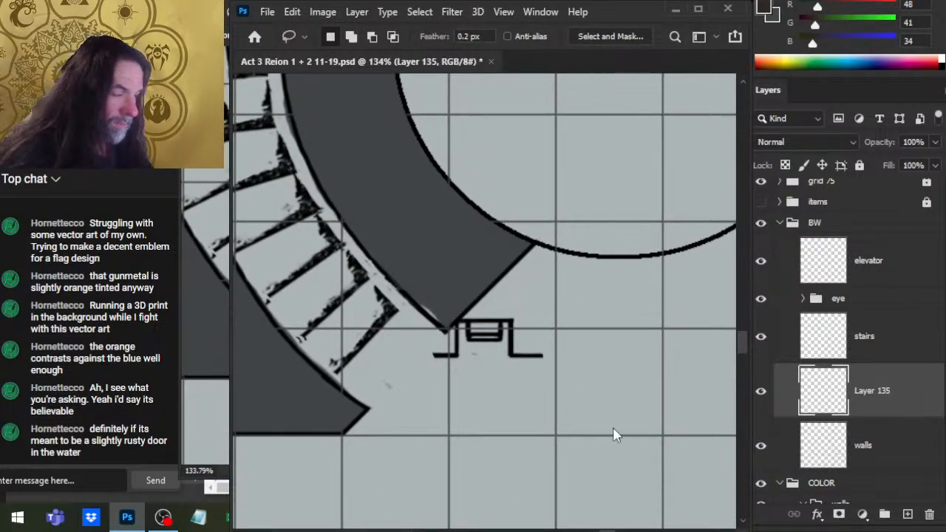
key("ctrl+t")
left_click_drag(623, 306, 562, 228)
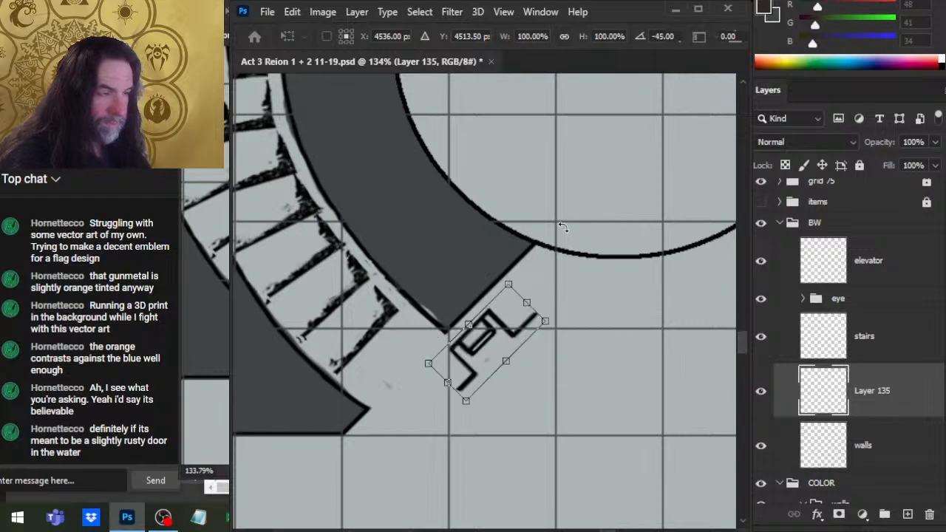
left_click_drag(494, 352, 487, 289)
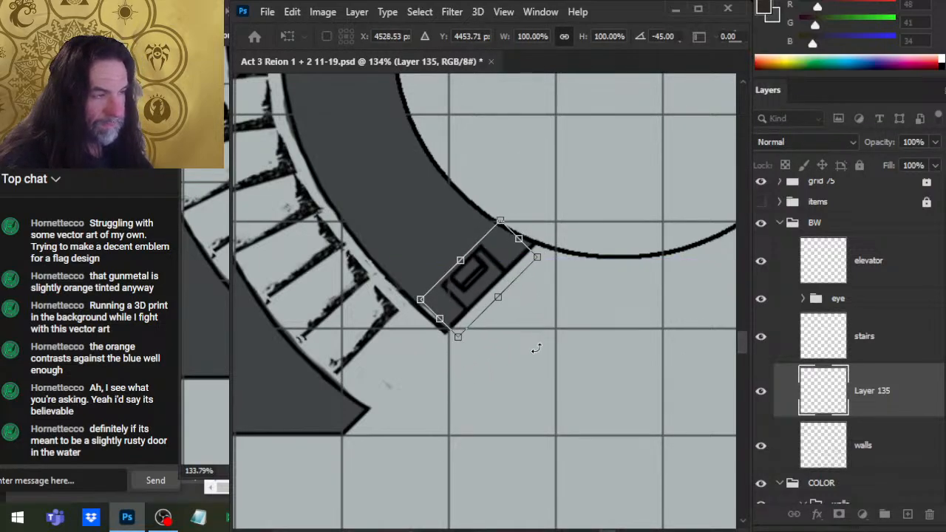
key("Return")
key("v")
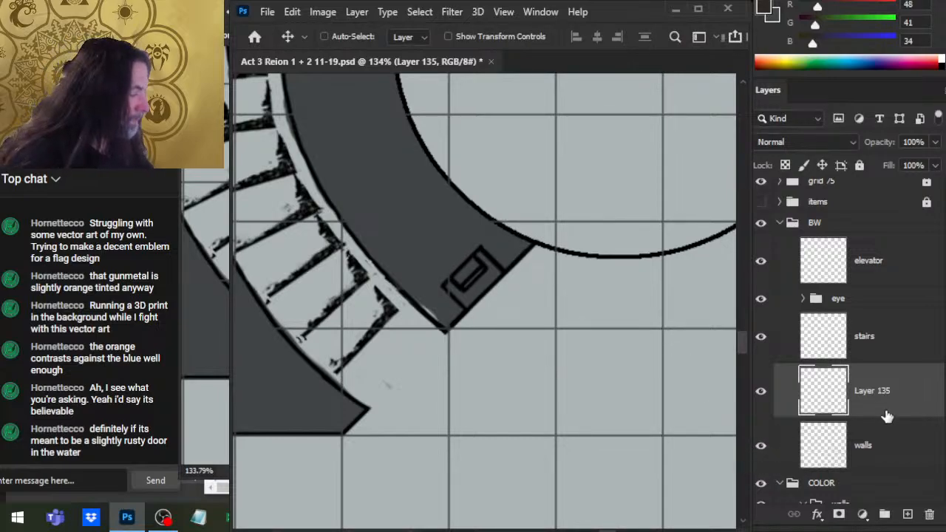
Erase the wall outline across the mouth of the panel recess on the walls layer with a 40 px eraser
left_click(762, 445)
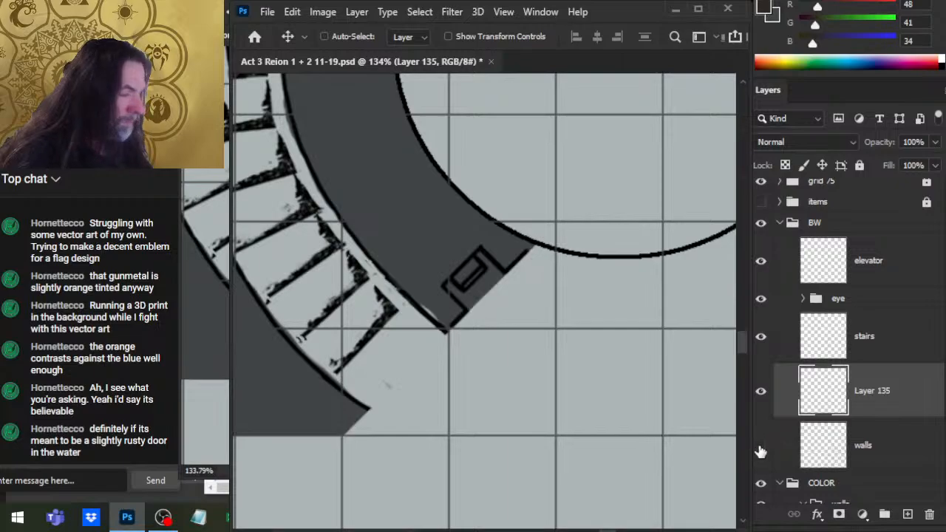
left_click(762, 445)
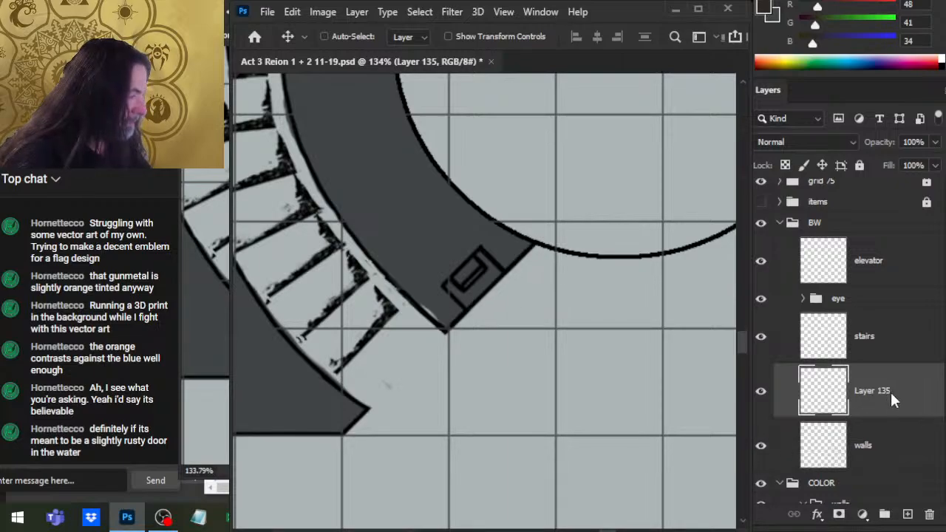
left_click(874, 451)
key("e")
key("bracketleft")
key("bracketleft")
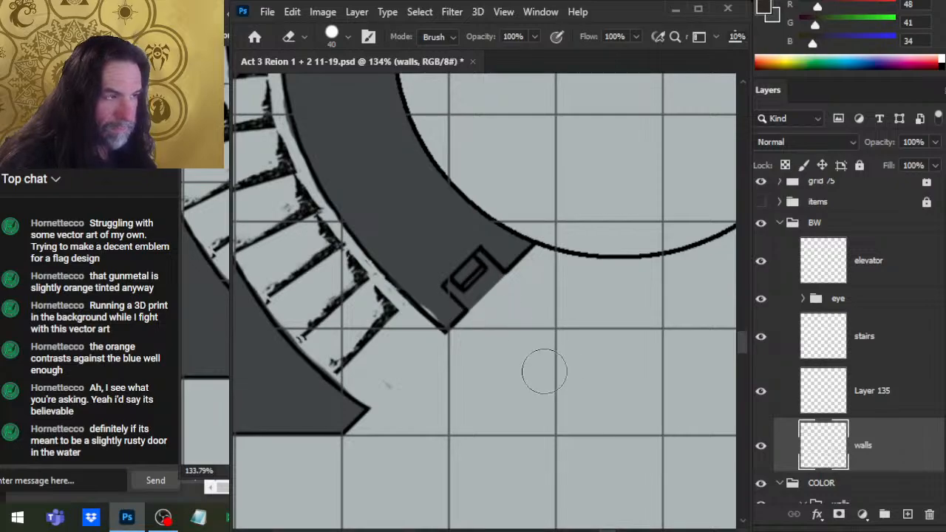
Merge Layer 135 down into the walls layer and check its contents by toggling its visibility
left_click(883, 409)
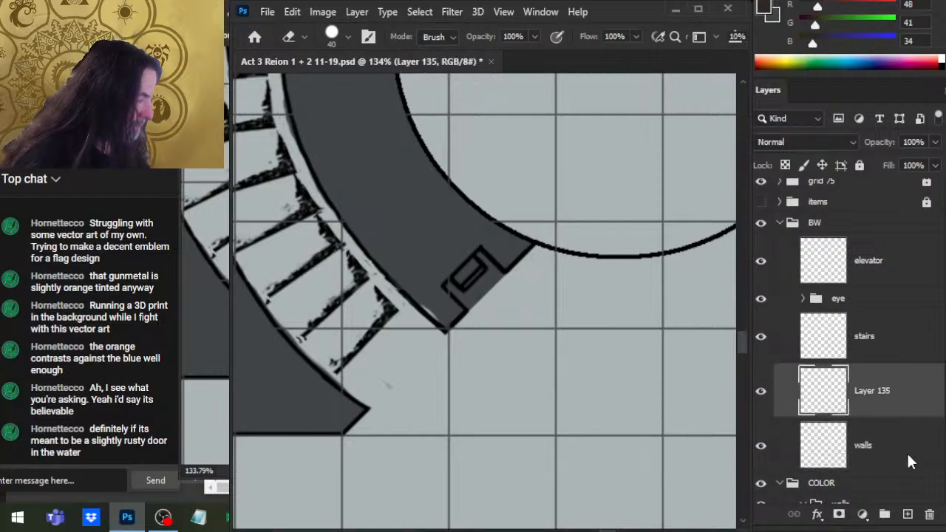
key("ctrl+e")
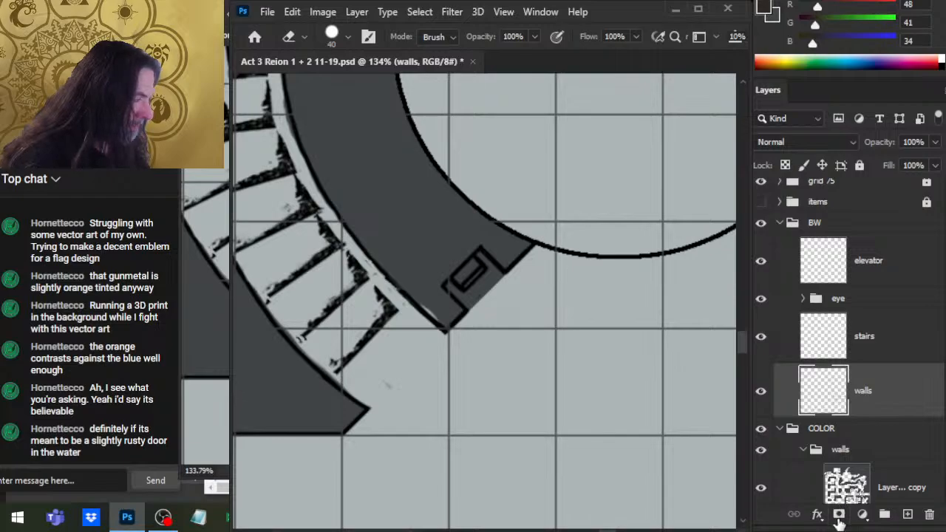
left_click(765, 398)
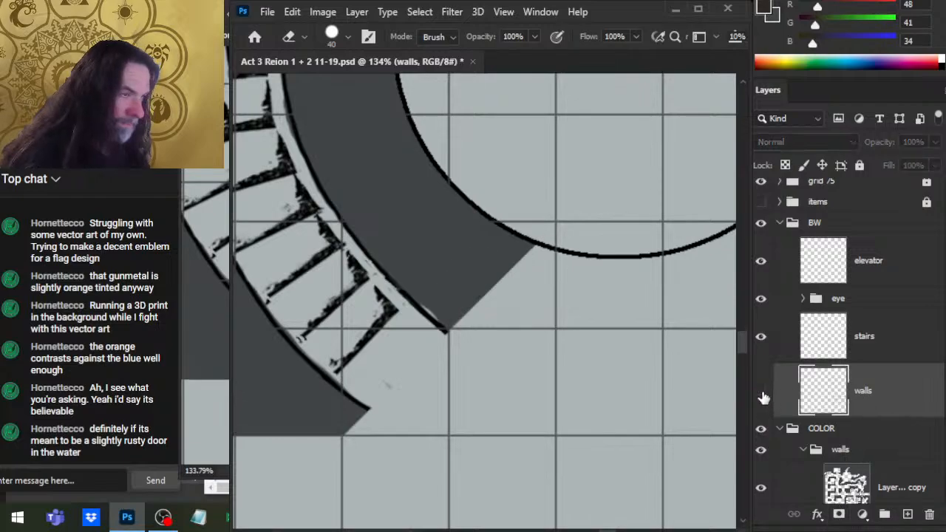
left_click(765, 398)
Clear the dark fill inside the recess on Layer 101 copy, and touch up its edges with a 10 px brush in the sampled wall grey
left_click(902, 488)
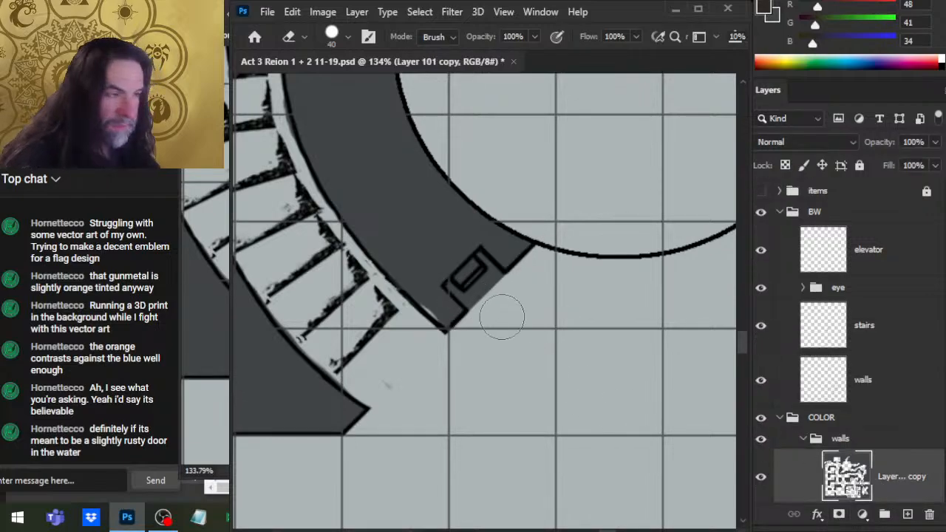
left_click_drag(481, 281, 485, 294)
key("bracketleft")
key("bracketleft")
key("bracketleft")
key("bracketleft")
key("bracketleft")
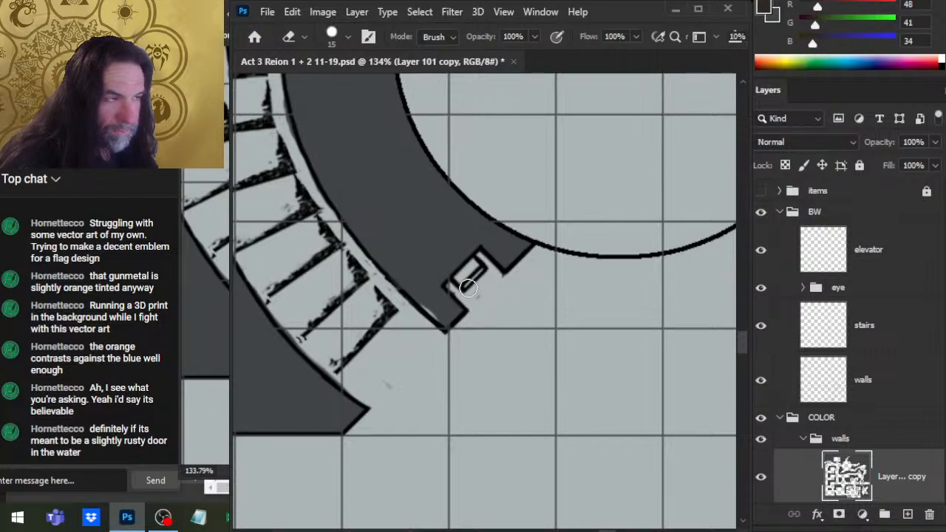
key("b")
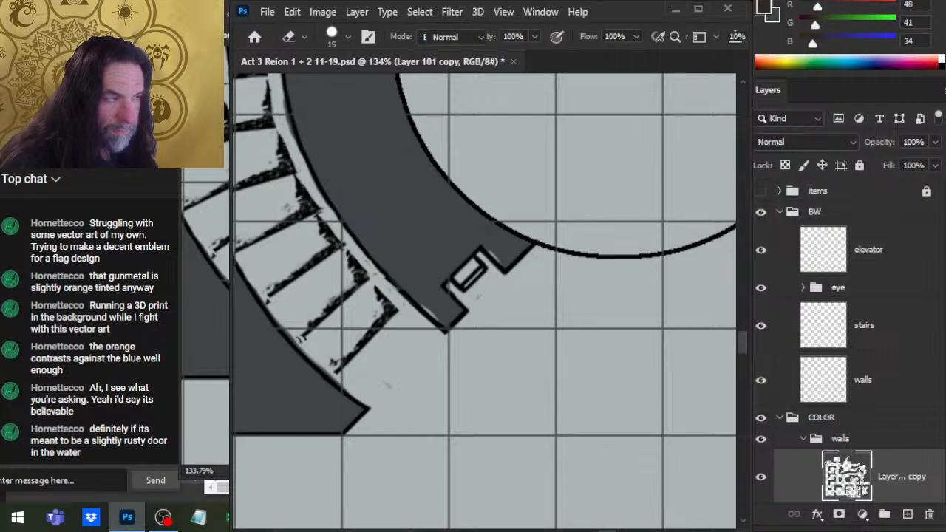
left_click(444, 241, "alt")
key("bracketleft")
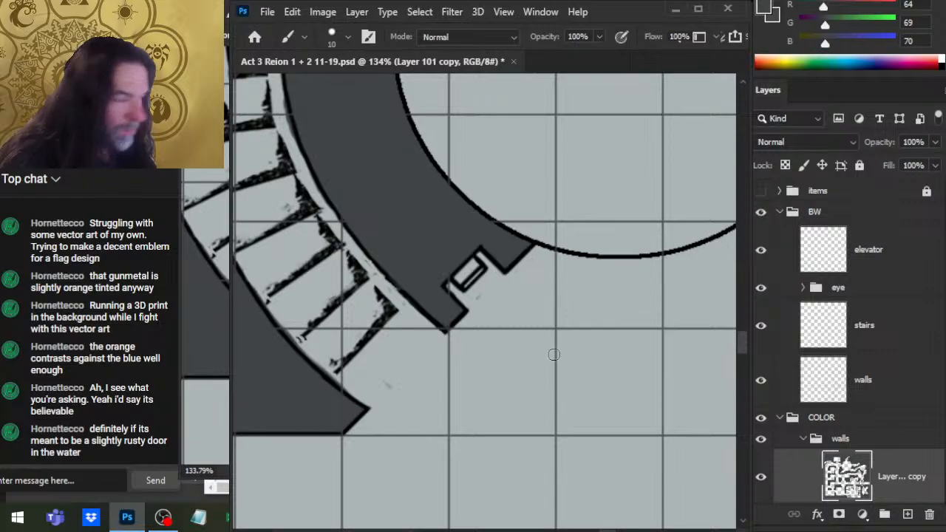
left_click(887, 395)
key("e")
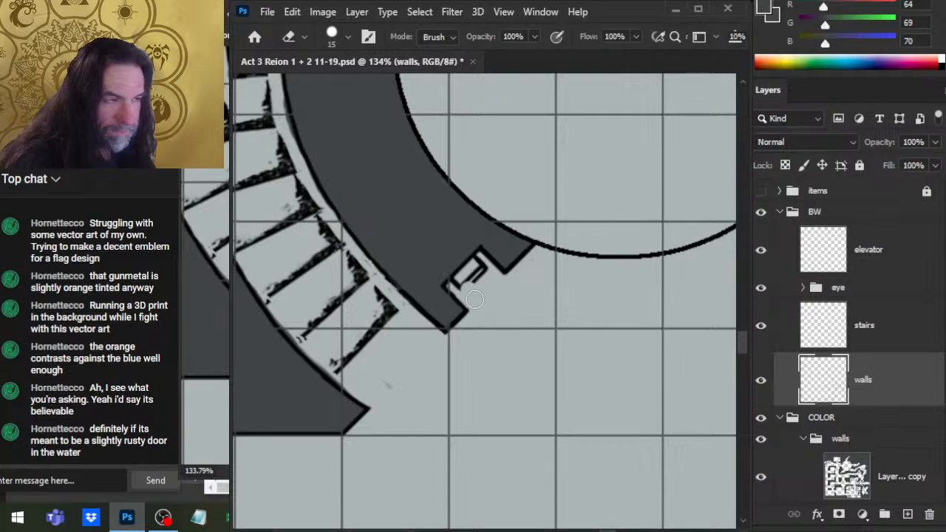
left_click(883, 477)
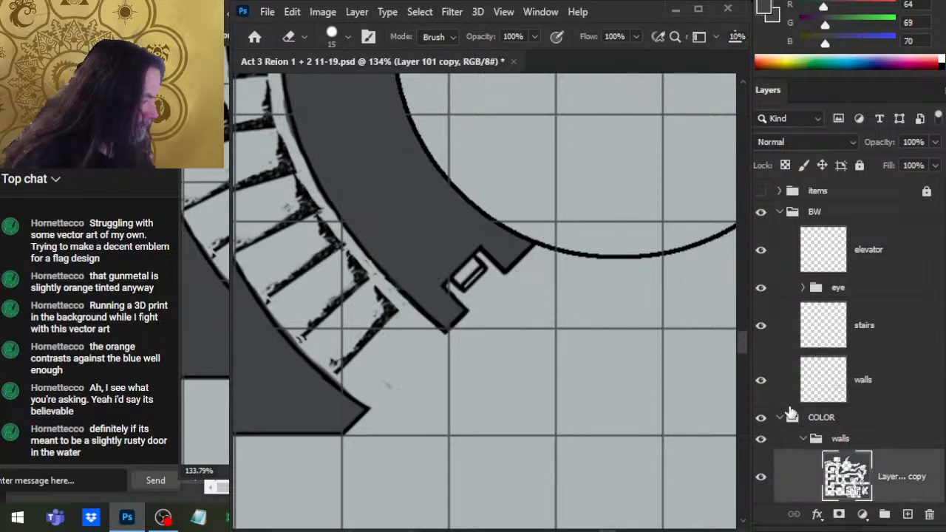
Repaint the missing dark wall fill around the recess's lower corner on Layer 101 copy with the 10 px brush
mouse_move(467, 275)
left_mouse_down()
mouse_move(437, 282)
mouse_move(466, 296)
left_mouse_up()
key("z")
key("b")
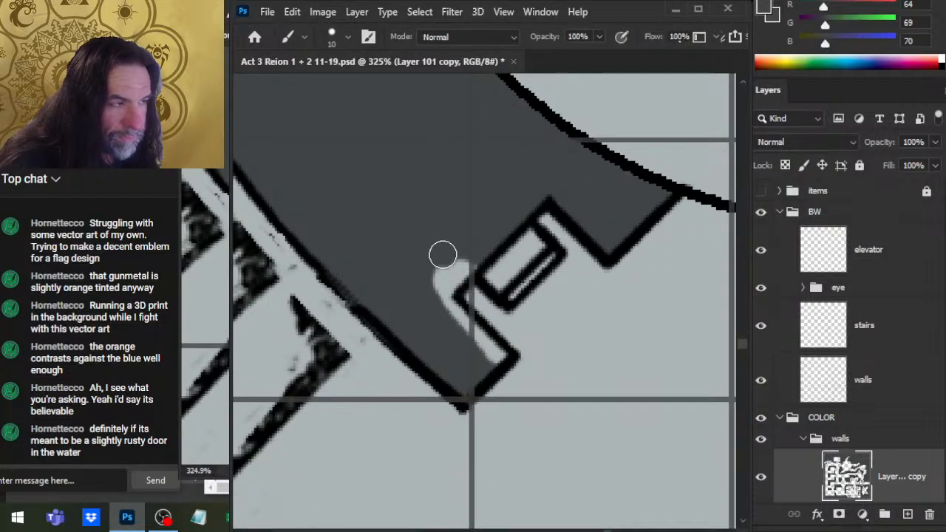
mouse_move(443, 254)
left_mouse_down()
mouse_move(441, 289)
mouse_move(430, 299)
left_mouse_up()
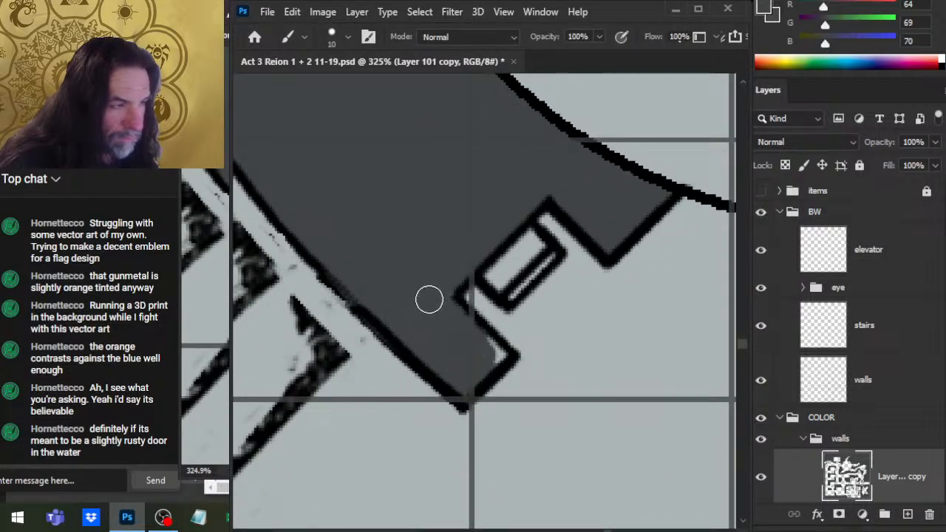
Lasso both door jambs at the entrance of the small two-square-wide room and copy them from the walls layer to a new layer
key("z")
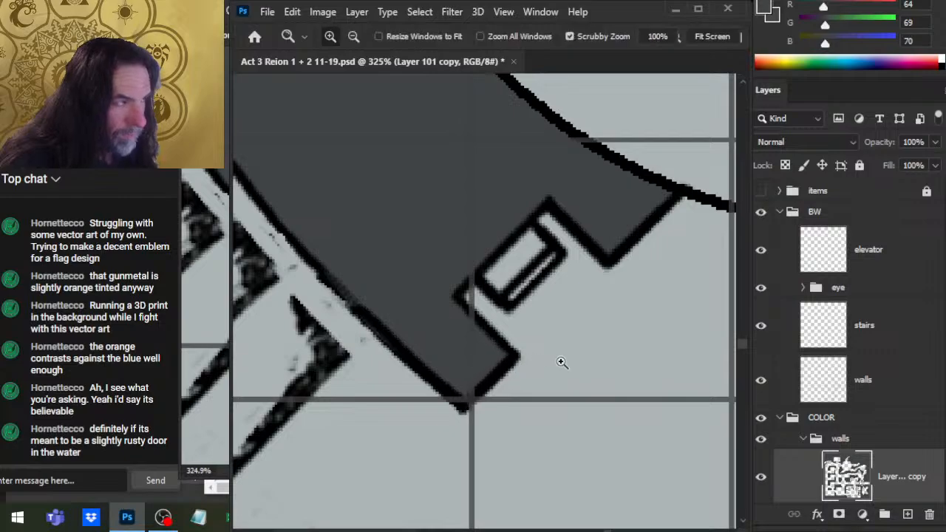
left_click_drag(590, 363, 569, 408)
left_click_drag(621, 422, 354, 356)
left_click_drag(411, 384, 499, 431)
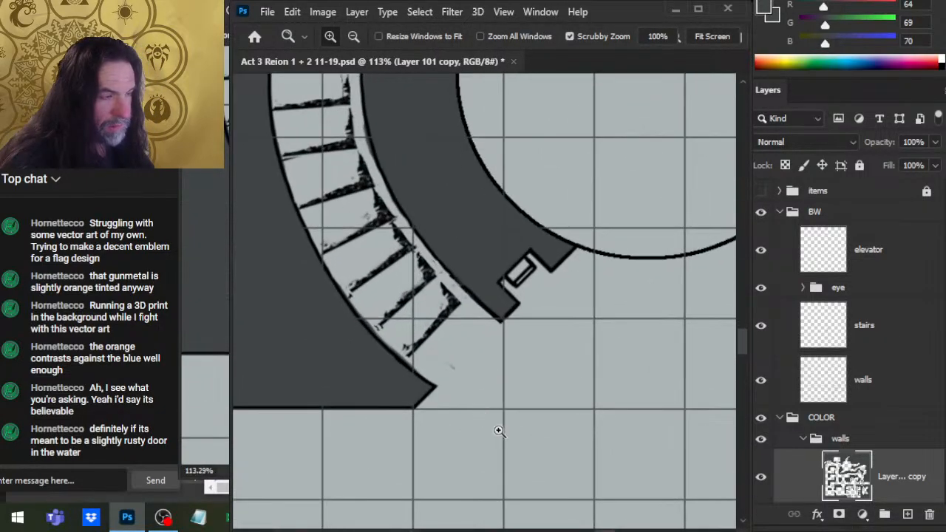
left_click_drag(647, 413, 278, 329)
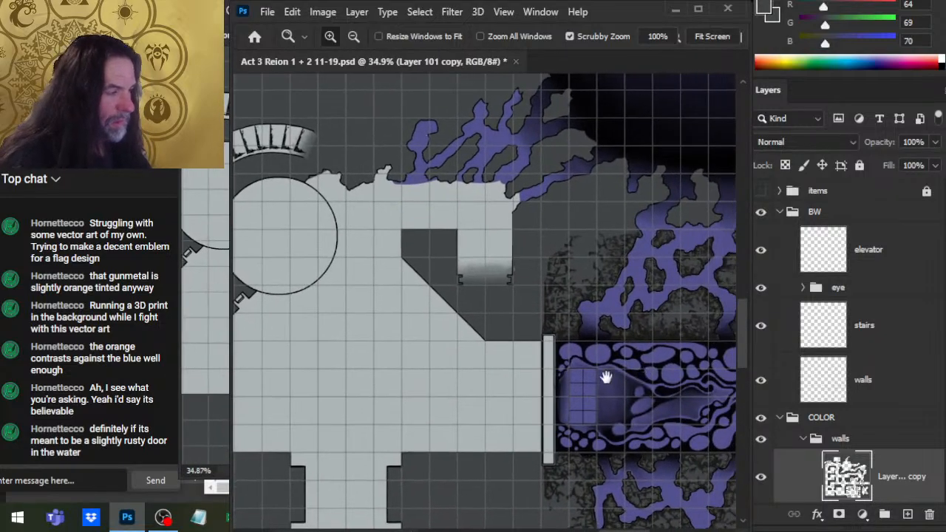
left_click_drag(639, 375, 752, 331)
left_click_drag(670, 264, 731, 352)
left_click_drag(524, 397, 515, 292)
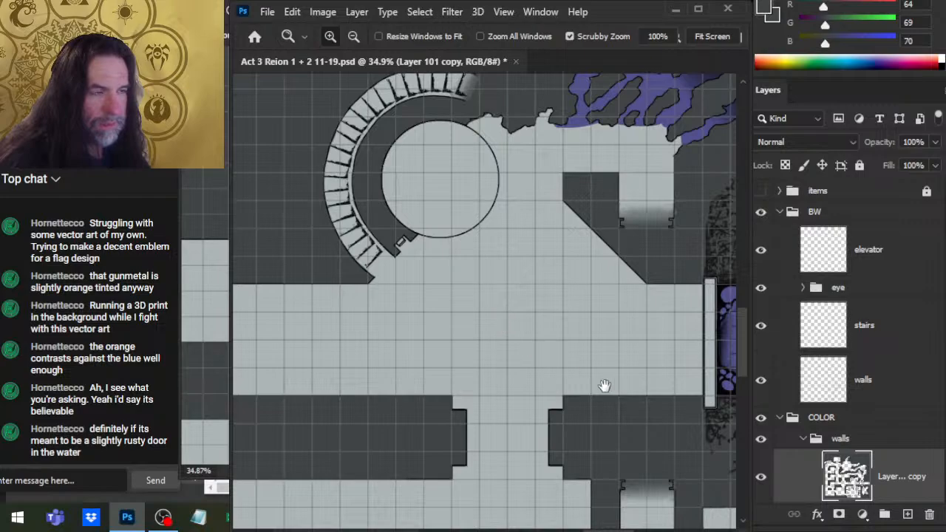
left_click_drag(604, 385, 535, 408)
left_click(547, 348)
key("l")
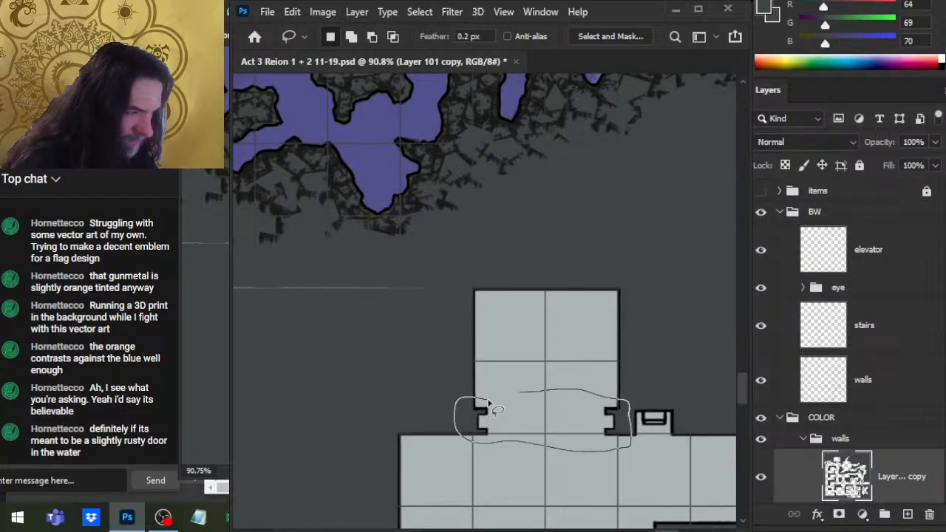
left_click_drag(489, 406, 510, 396)
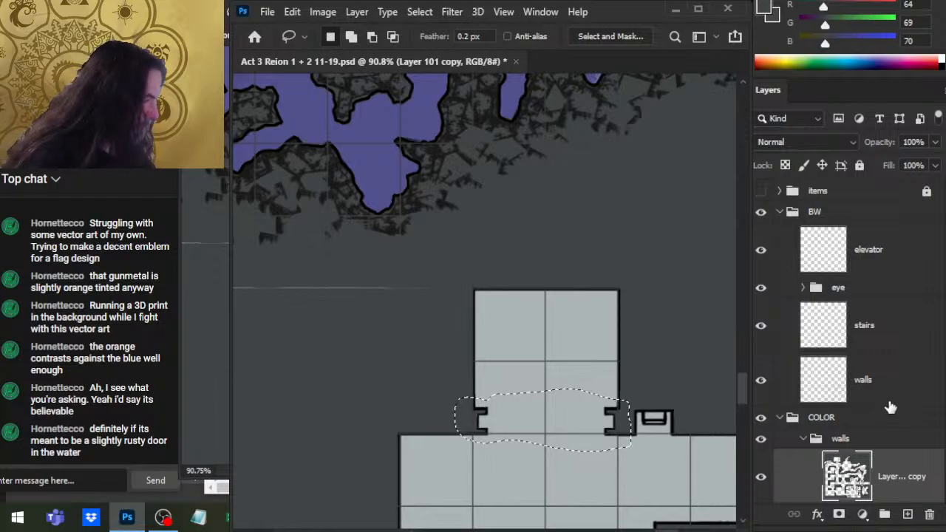
left_click(886, 398)
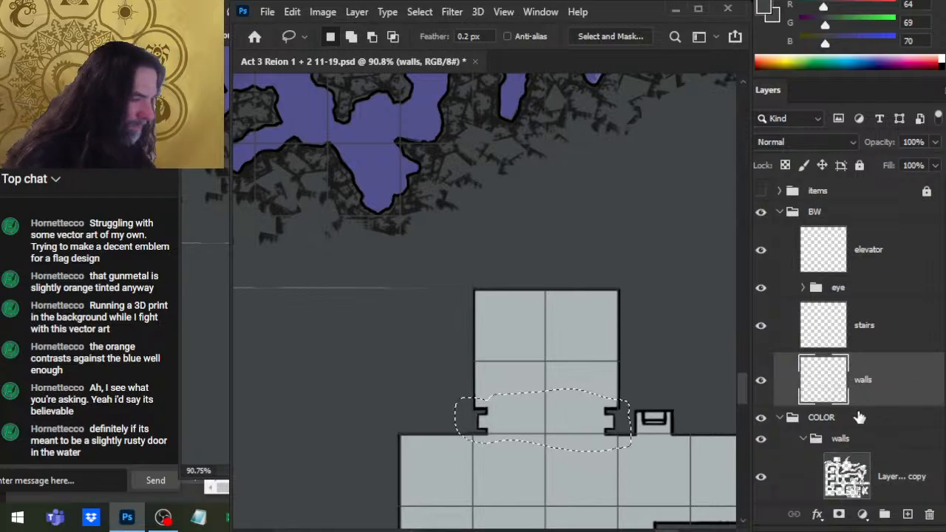
left_click(761, 380)
left_click(761, 380)
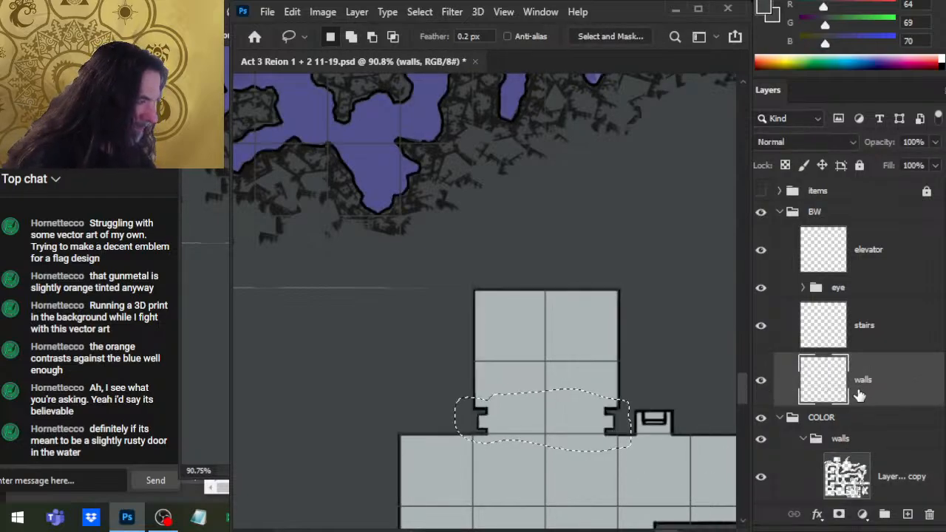
key("ctrl+j")
Move the copied door jambs to the lower end of the curved staircase
key("z")
left_click_drag(685, 448, 564, 437)
key("v")
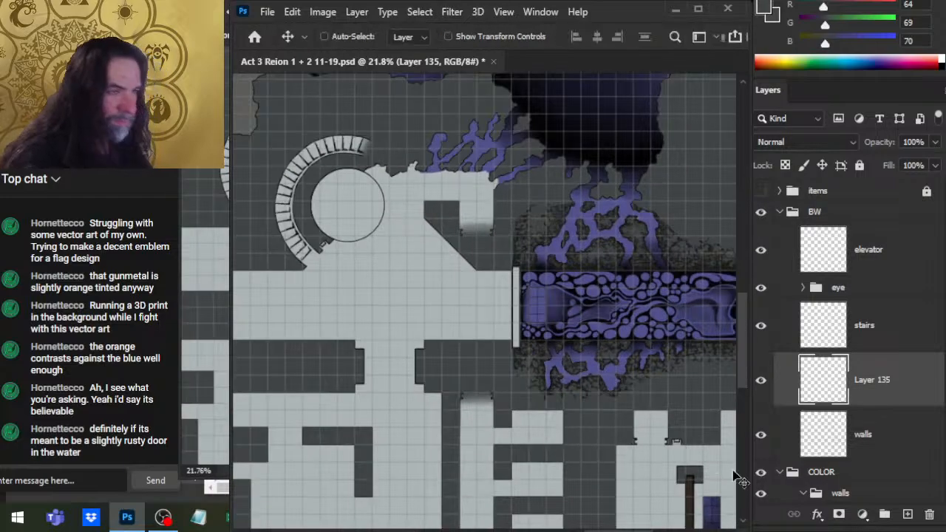
key("z")
left_click_drag(328, 296, 555, 408)
key("v")
left_click_drag(465, 277, 595, 354)
Rotate the copied door jambs by -45 degrees with Free Transform
key("l")
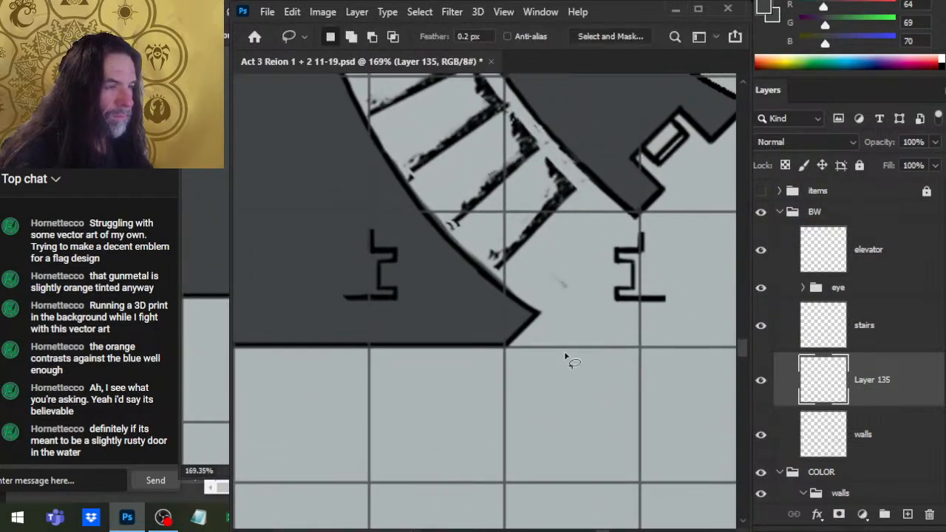
key("ctrl+t")
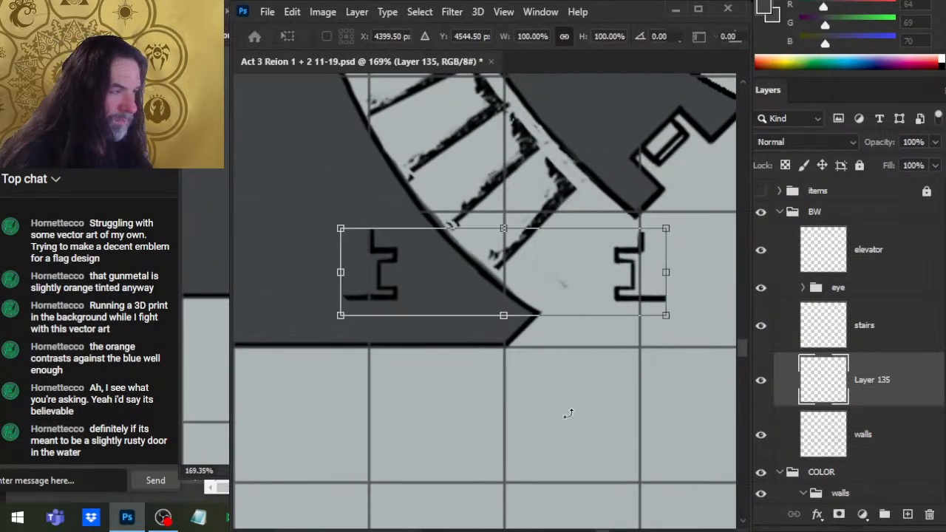
left_click_drag(568, 412, 667, 358)
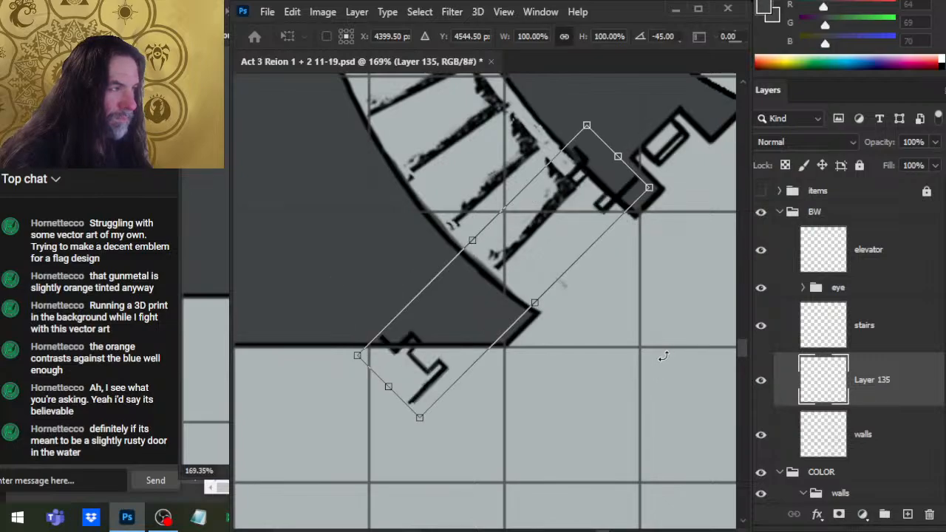
key("Return")
Nudge the rotated jambs until the upper one lines up with the wall end beside the panel recess
key("v")
key("Down")
key("Down")
key("Down")
key("Down")
key("Down")
key("Down")
key("Down")
key("Down")
key("Down")
key("Down")
key("Down")
key("Down")
key("Down")
key("Down")
key("Down")
key("Down")
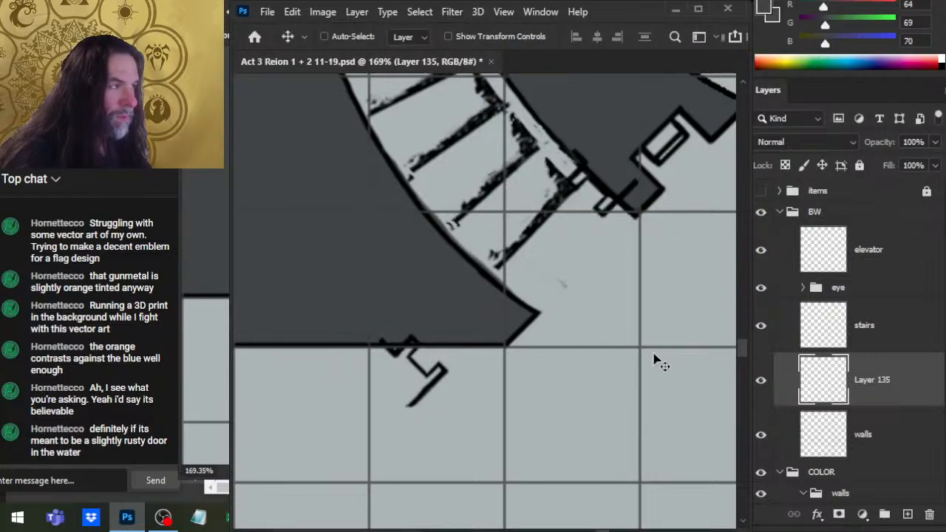
key("Right")
key("Right")
key("Right")
key("Right")
key("Right")
key("Right")
key("Right")
key("Right")
key("Right")
key("Right")
key("Right")
key("Up")
key("Up")
key("Up")
key("Up")
key("Up")
key("Up")
key("Up")
key("Up")
key("Up")
key("Up")
key("Up")
key("Up")
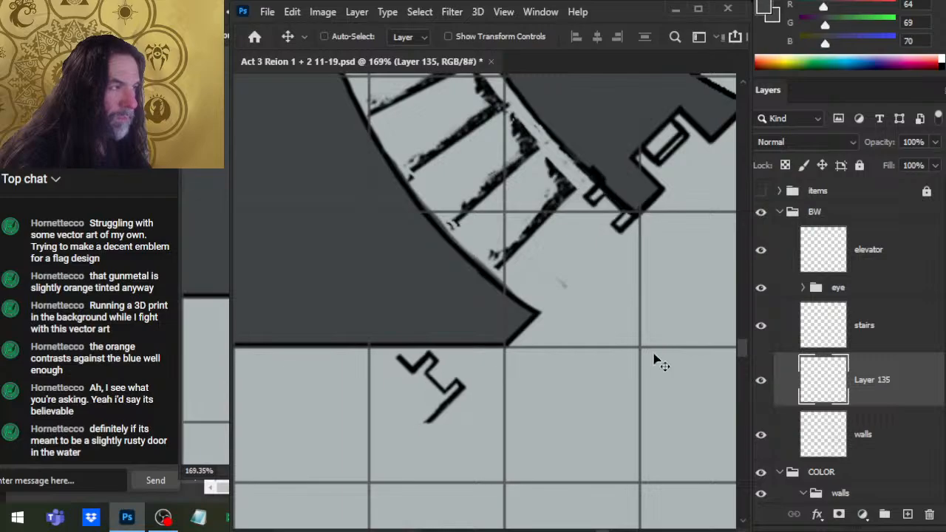
key("Right")
key("Right")
key("Right")
key("Right")
key("Right")
key("Right")
key("Right")
key("Right")
key("Right")
key("Right")
key("Right")
key("Right")
key("Right")
key("Right")
key("Right")
key("Right")
key("Right")
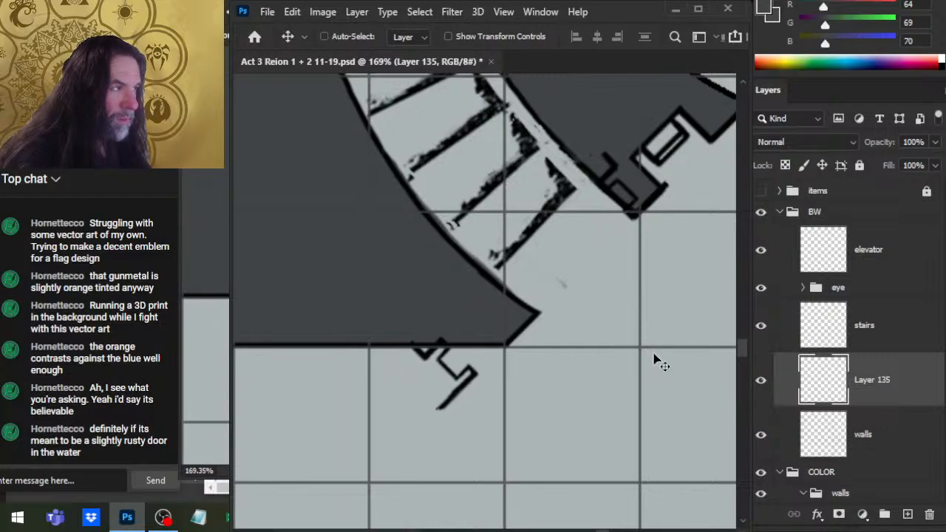
key("Up")
key("Up")
key("Up")
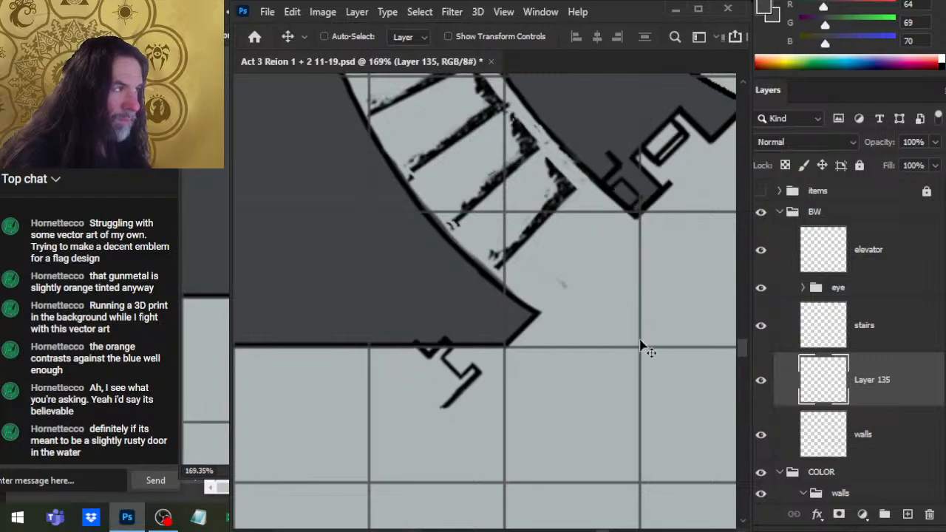
key("Up")
key("Up")
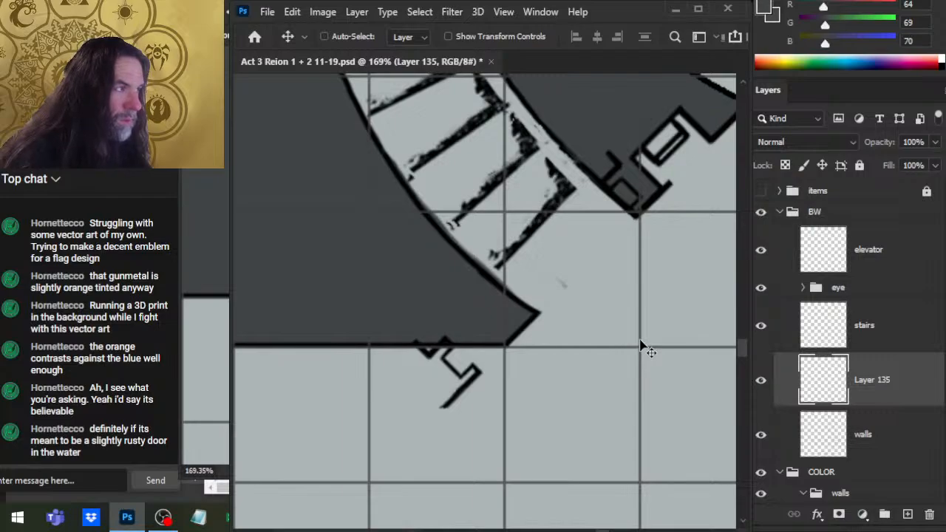
key("Up")
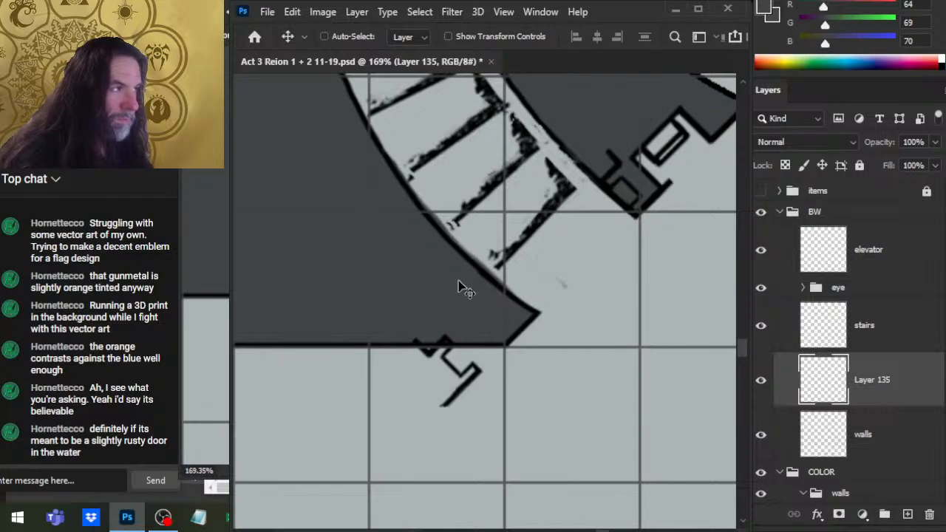
Lasso the lower jamb alone, move it onto the pointed wall corner below the stairs, and deselect it
key("l")
mouse_move(443, 454)
left_mouse_down()
mouse_move(475, 311)
mouse_move(453, 457)
left_mouse_up()
left_click_drag(481, 412, 539, 351)
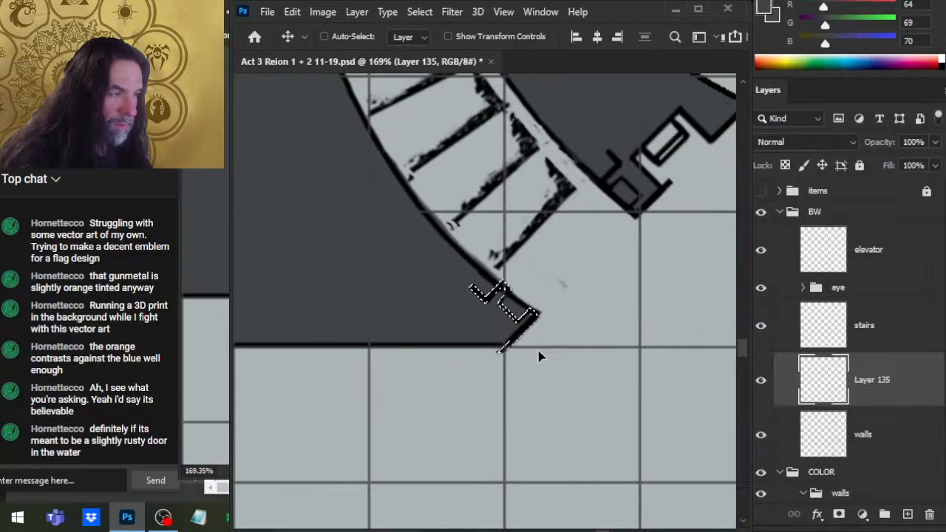
key("ctrl+d")
key("l")
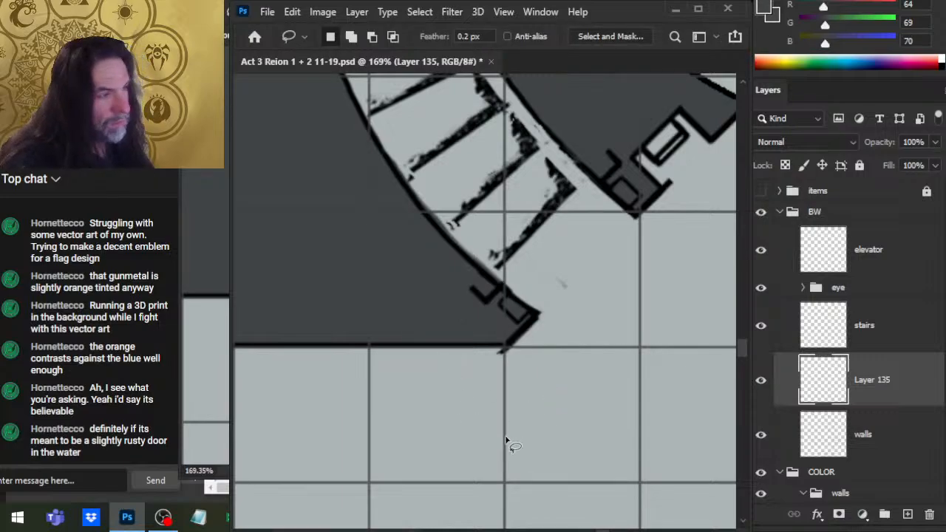
Nudge the jamb layer slightly down and left to align the lower jamb with the wall corner
key("v")
key("Down")
key("Left")
key("Down")
key("Left")
key("Down")
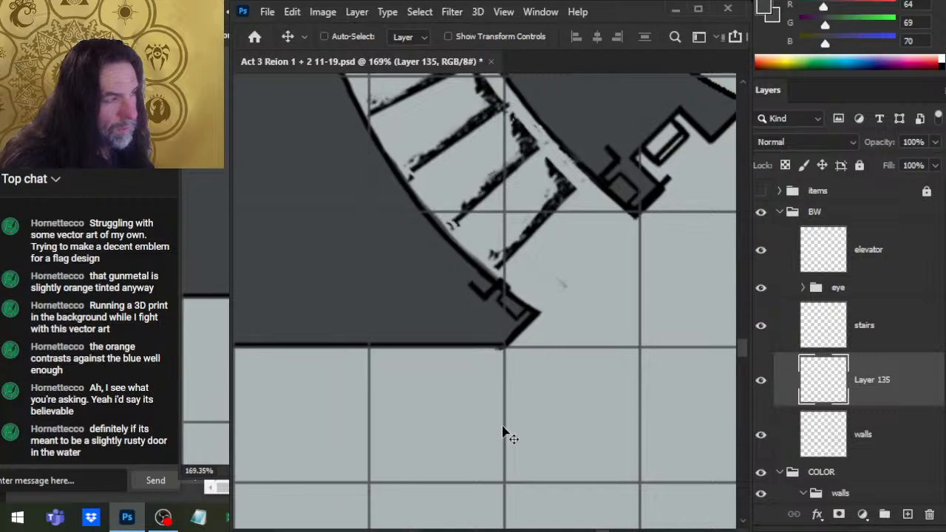
Nudge the door jamb layer in small increments to line the lower jamb up with the pointed wall corner
key("Right")
key("Down")
key("Right")
key("Down")
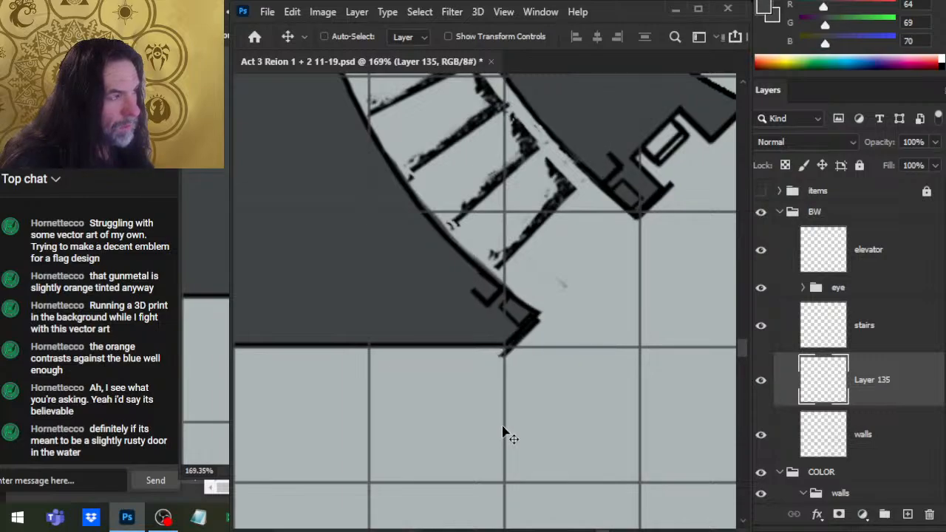
key("Left")
key("Left")
key("Up")
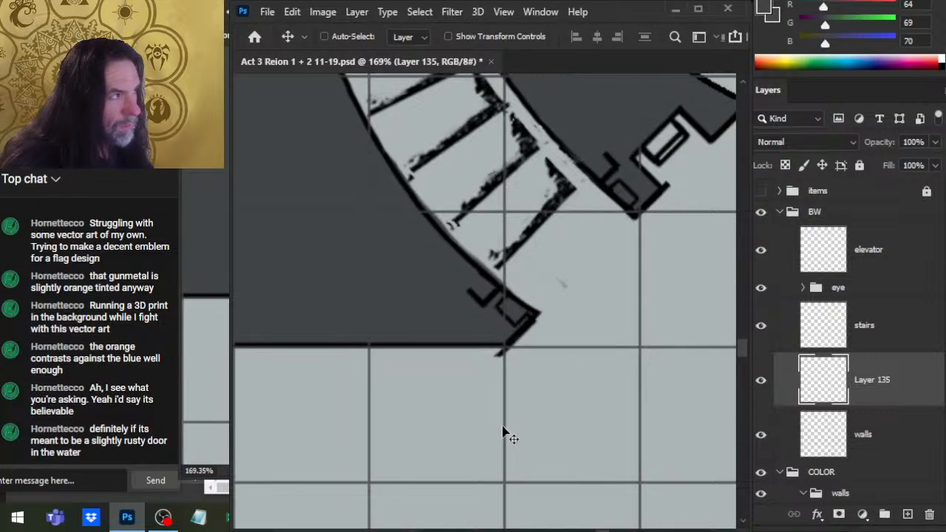
key("Down")
key("Up")
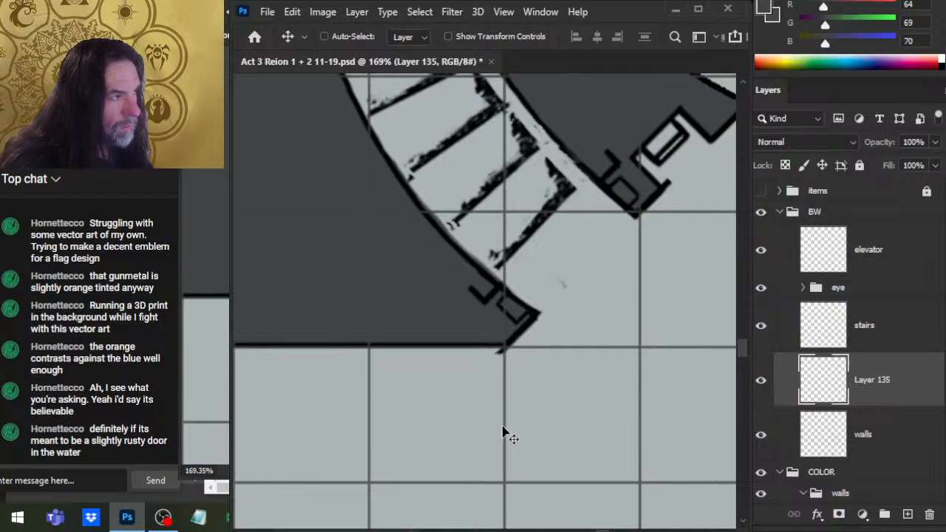
key("Up")
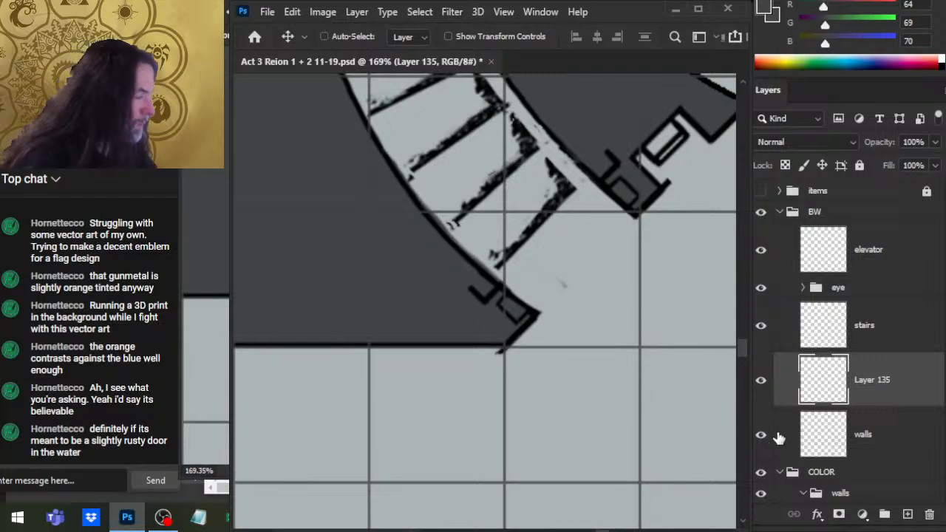
Fade the walls layer to check how the jambs overlap it, and restore its opacity to 100%
left_click(856, 443)
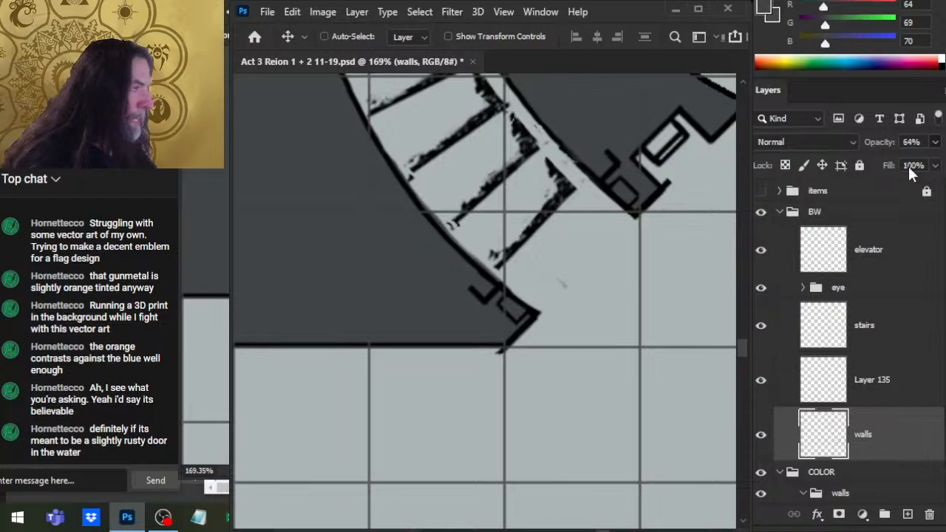
key("5")
key("4")
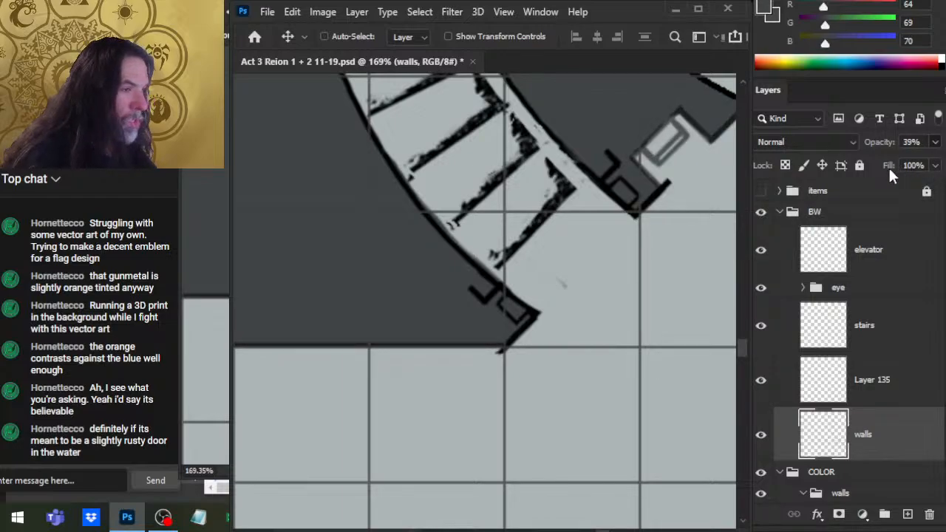
key("7")
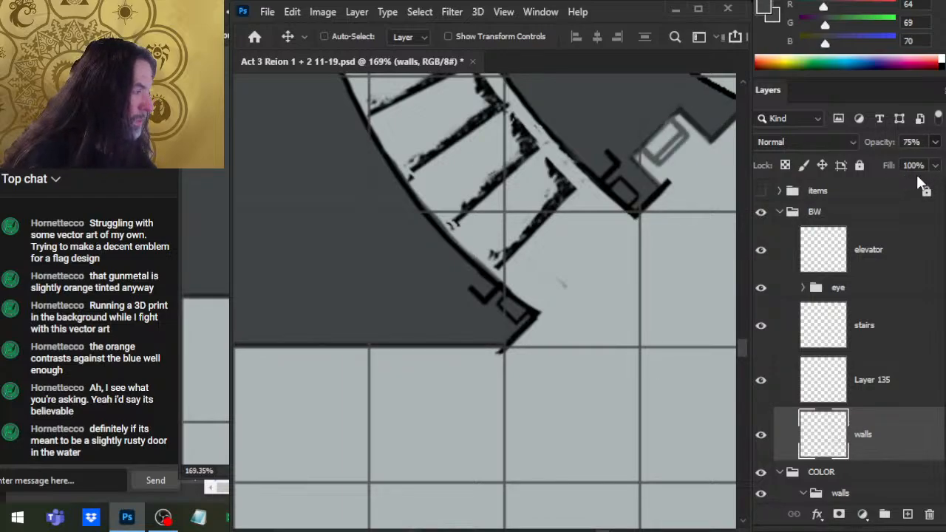
key("0")
Lower the stairs layer's opacity to 51% so the jamb lines stand out against the stair outline
left_click(889, 332)
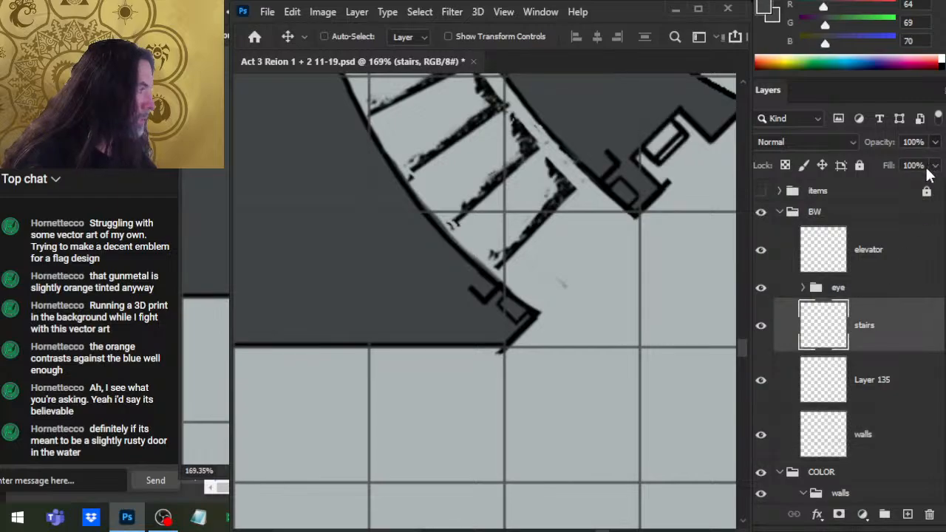
key("4")
key("7")
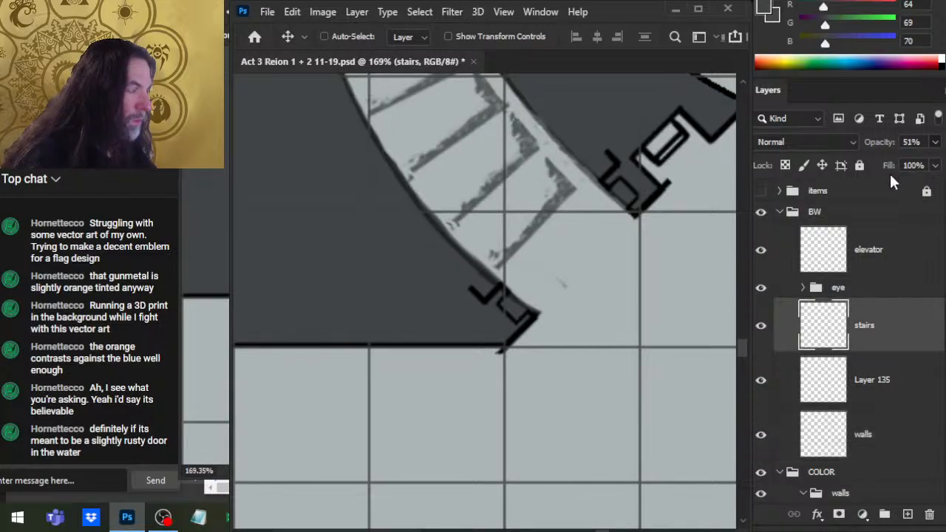
Nudge the jambs on Layer 135 until both line up with the stair outline and the wall corners
key("z")
left_click_drag(718, 292, 626, 290)
left_click(808, 366)
key("v")
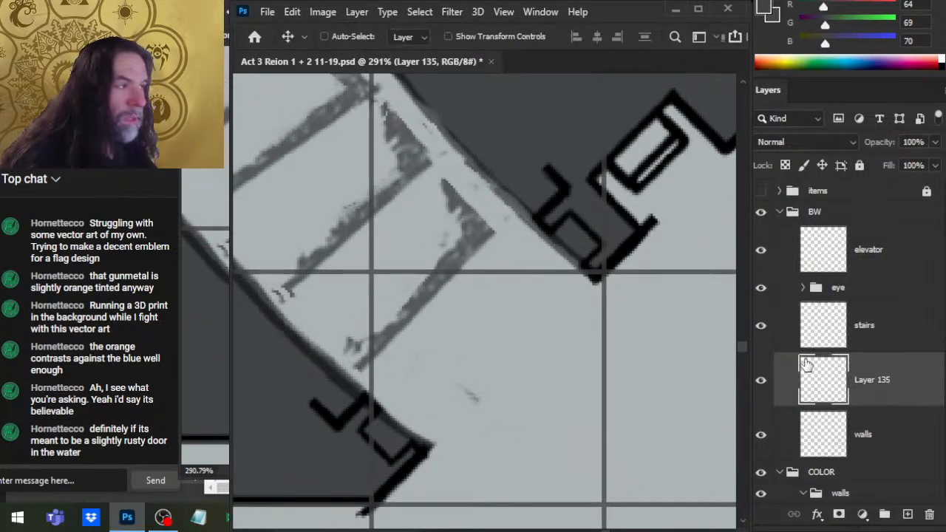
key("Left")
key("Left")
key("Left")
key("Right")
key("Right")
key("Right")
key("Down")
key("Down")
key("Down")
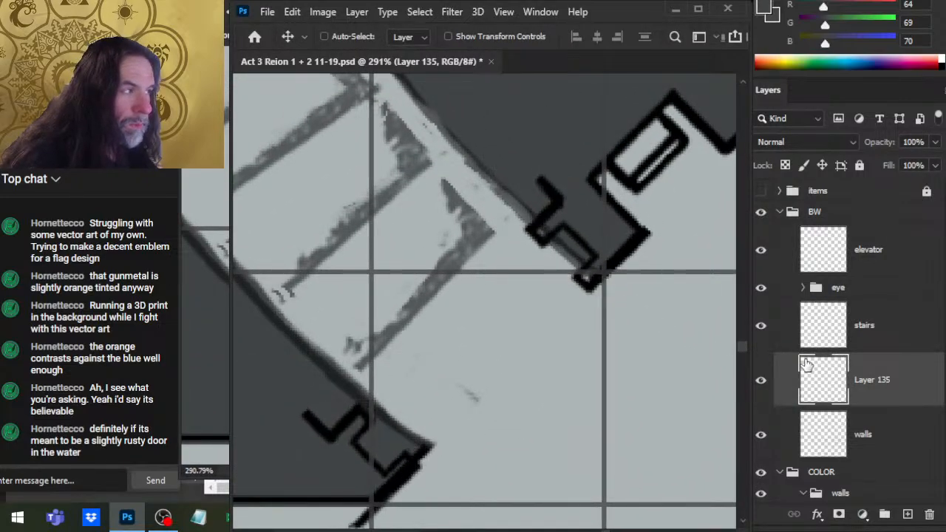
key("Up")
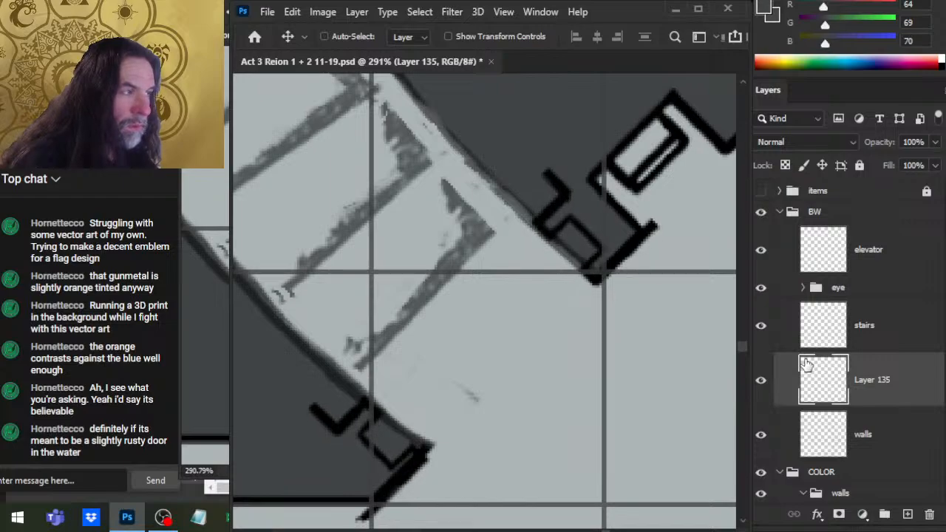
key("Left")
key("Down")
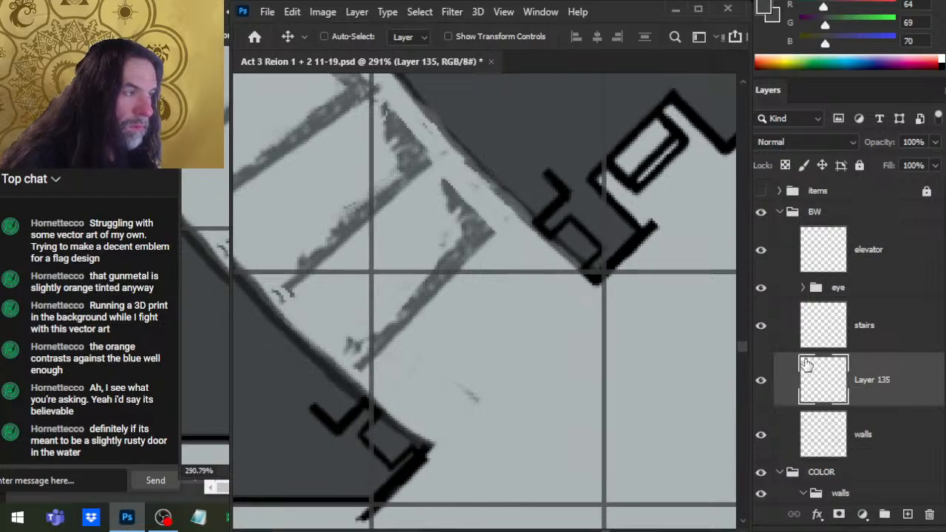
key("Left")
key("Down")
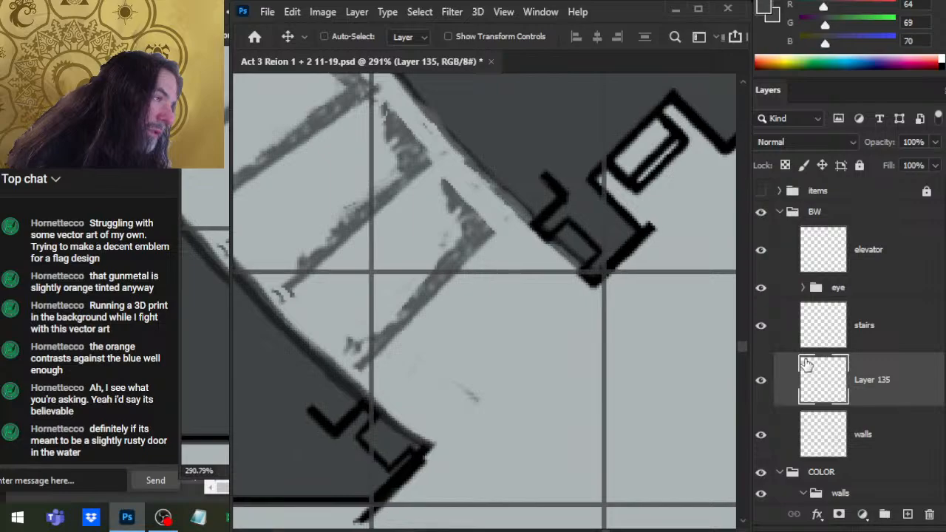
key("Up")
key("Right")
key("Right")
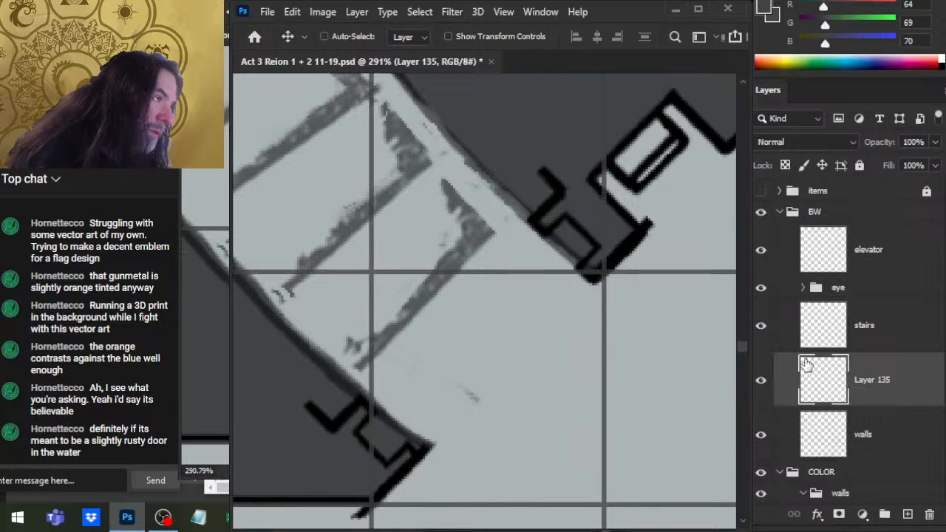
key("Up")
key("Right")
key("Down")
key("Right")
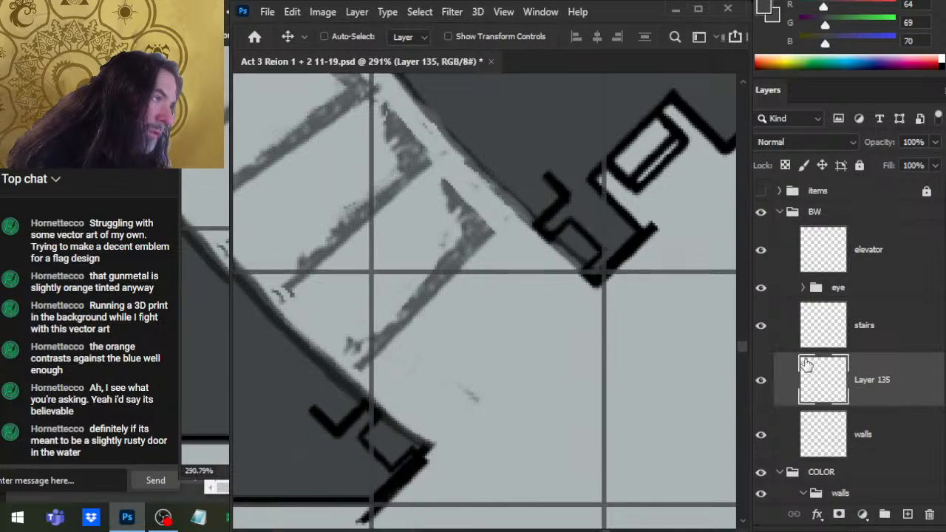
key("Down")
key("Down")
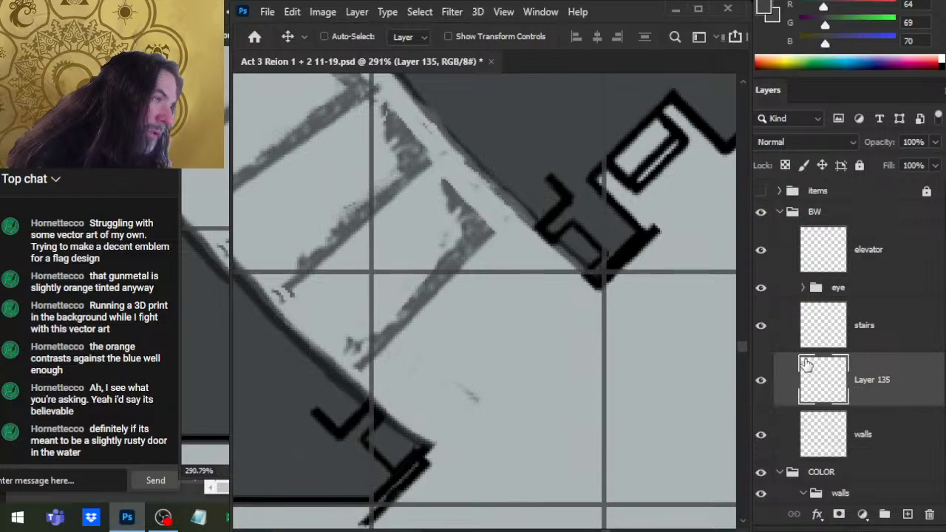
key("Left")
key("Up")
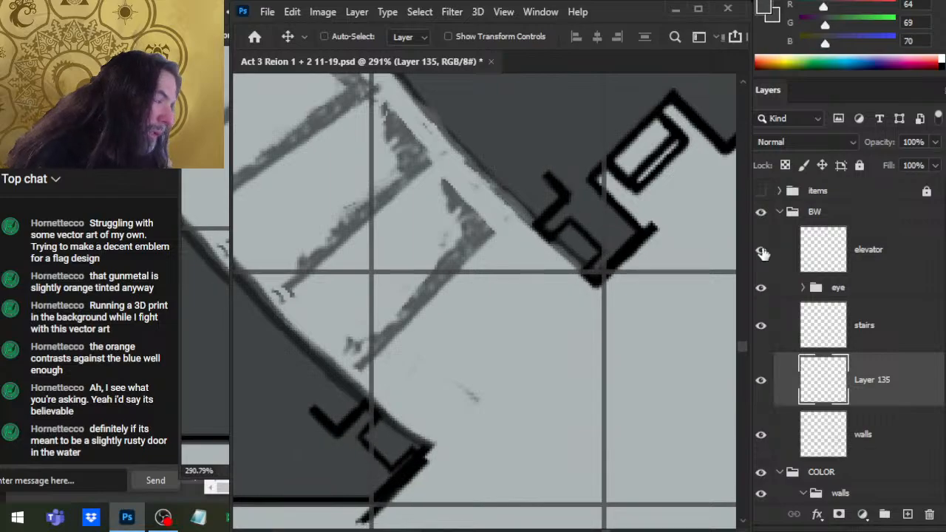
Erase the piece of stair outline that crosses the upper jamb's recess on the stairs layer
left_click(888, 337)
key("e")
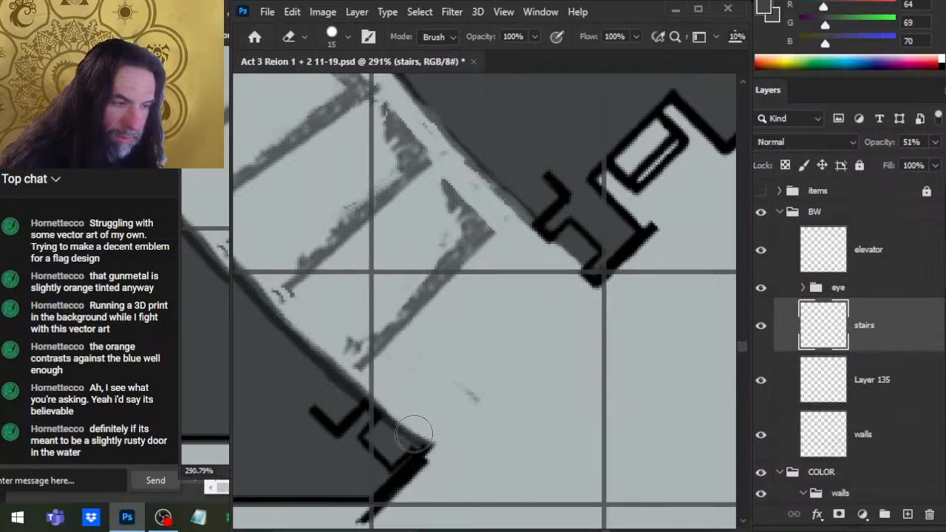
Lasso the lower jamb on Layer 135, shift it slightly to fit the wall corner, and deselect it
left_click(891, 384)
key("l")
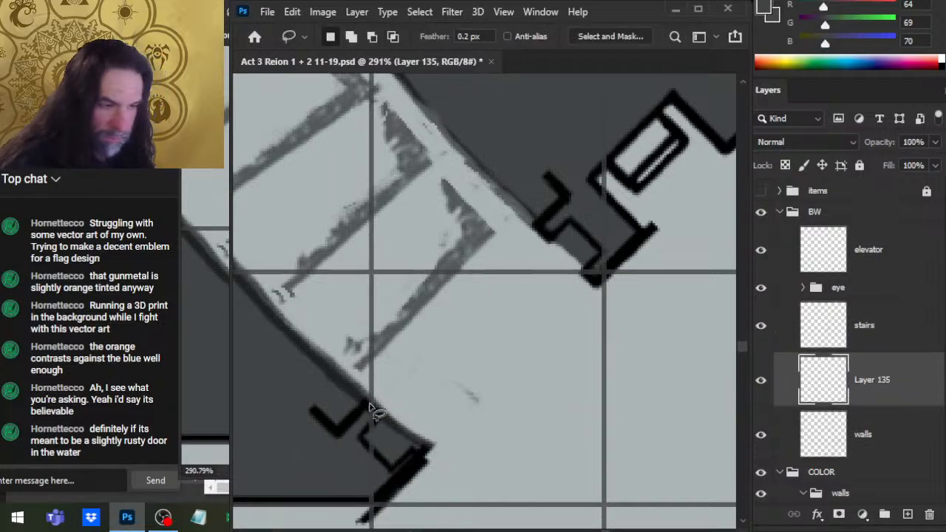
left_click_drag(368, 399, 353, 380)
key("v")
mouse_move(415, 489)
left_mouse_down()
mouse_move(416, 475)
mouse_move(441, 496)
left_mouse_up()
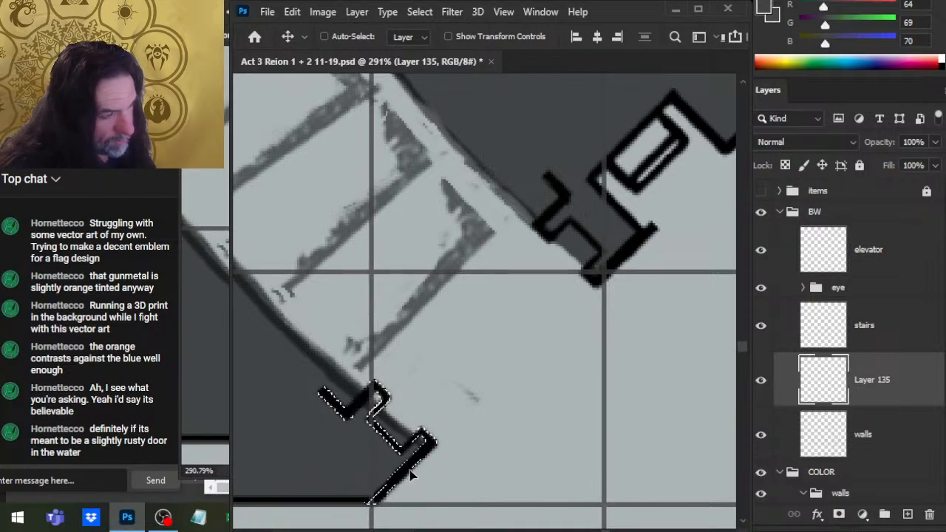
left_click_drag(411, 477, 415, 476)
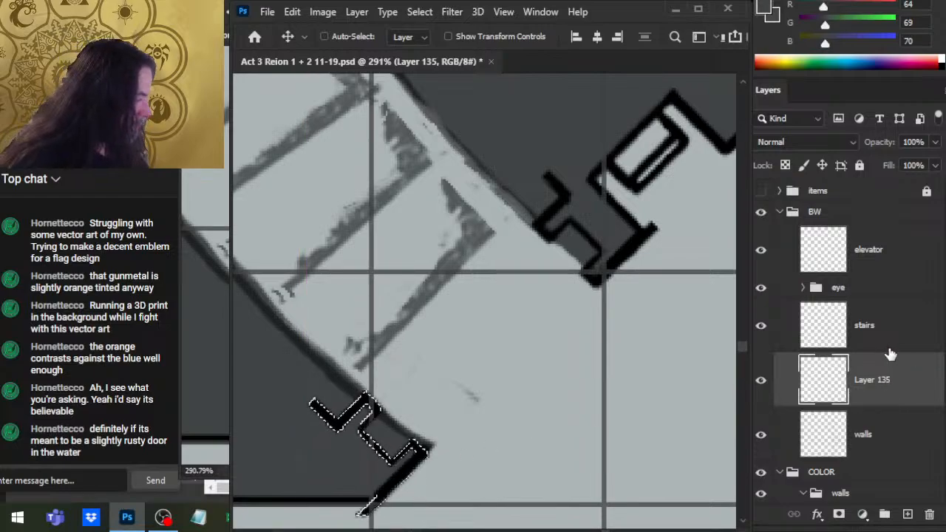
key("l")
left_click(636, 409)
Erase the stair outline crossing the lower jamb's recess and set the stairs layer's opacity back to 100%
left_click(830, 342)
key("e")
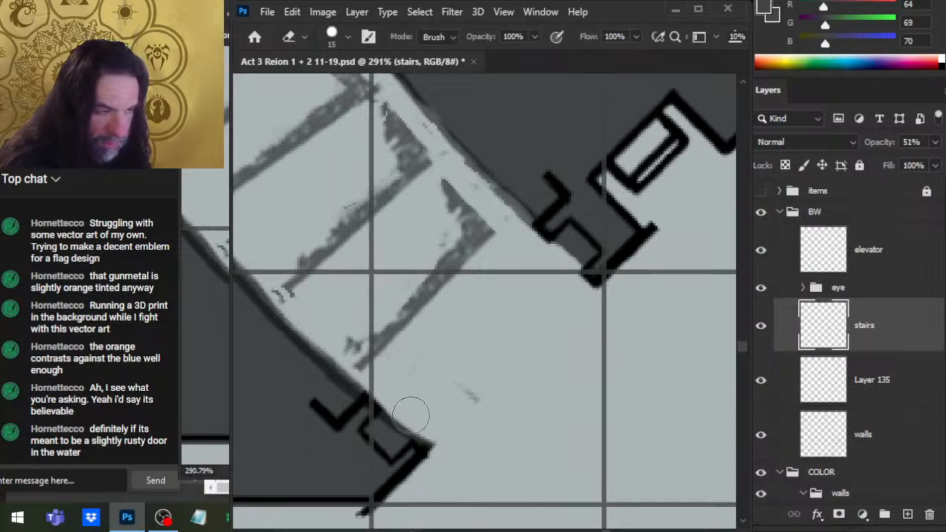
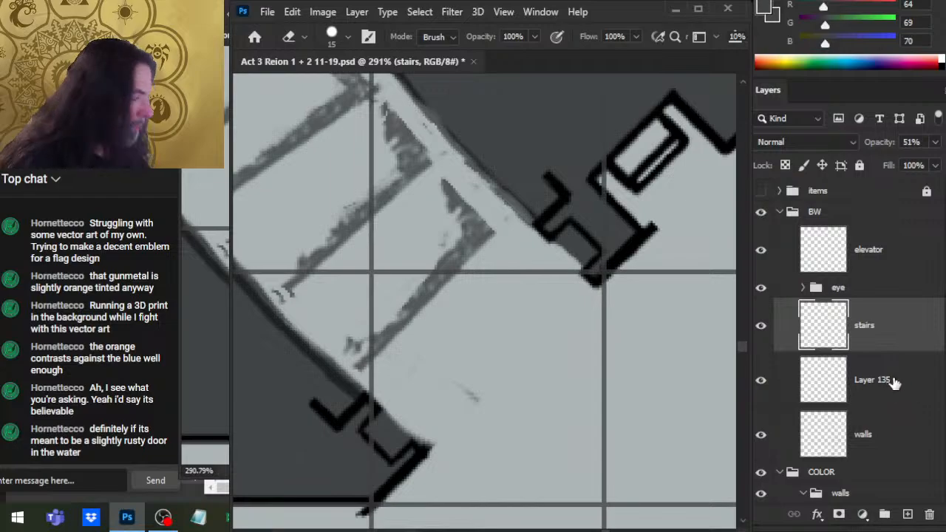
left_click_drag(917, 163, 945, 165)
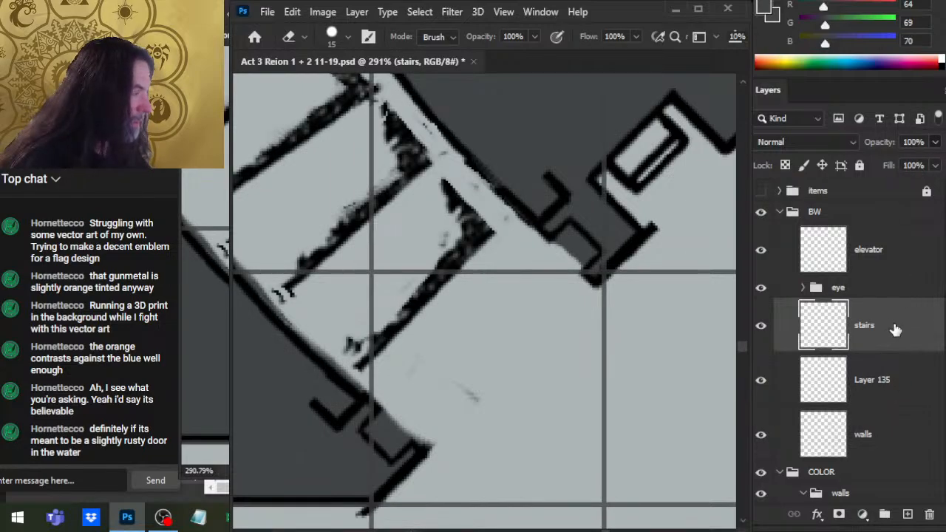
Nudge the jambs on Layer 135 slightly left to meet the full-strength stair outline and walls
left_click(887, 389)
key("v")
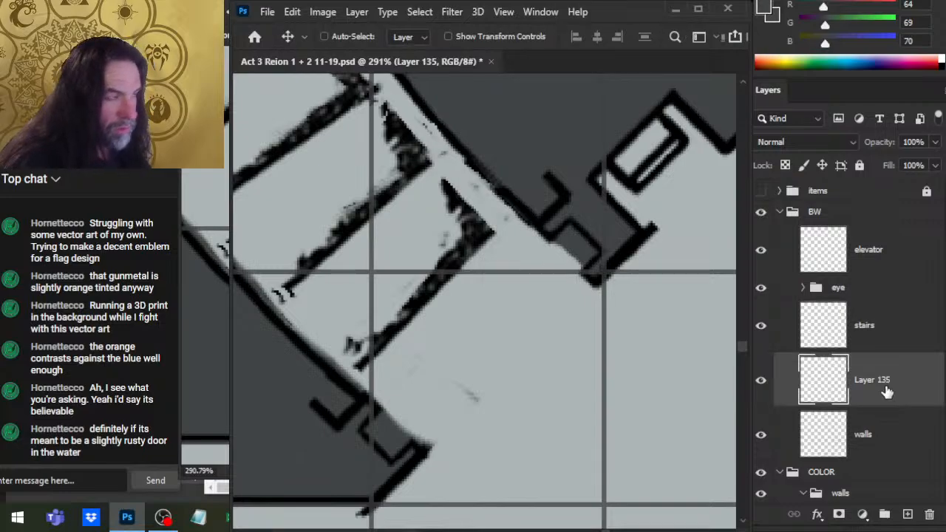
key("Right")
key("Down")
key("Left")
key("Up")
key("Left")
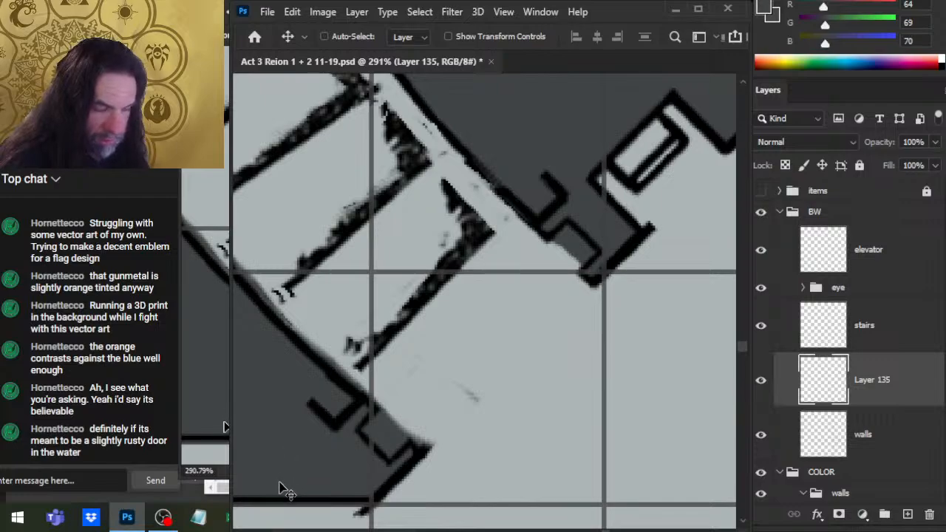
Erase the excess wall line at the lower jamb's corner, plus the upper jamb's protruding stub and hooked end
left_click(897, 444)
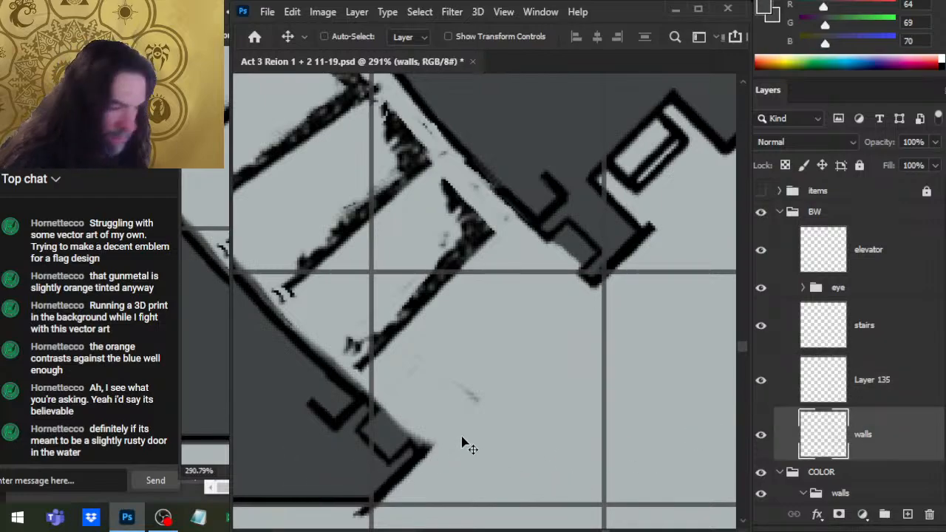
key("e")
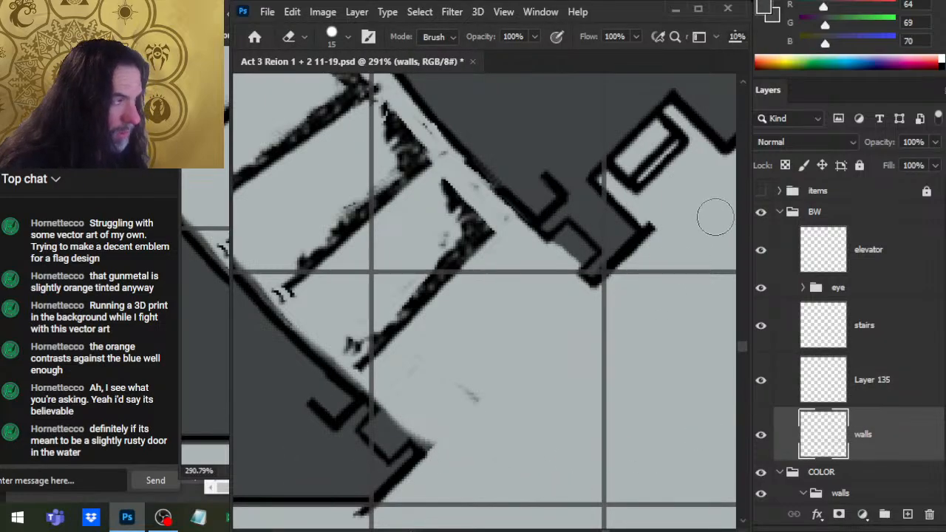
left_click(884, 398)
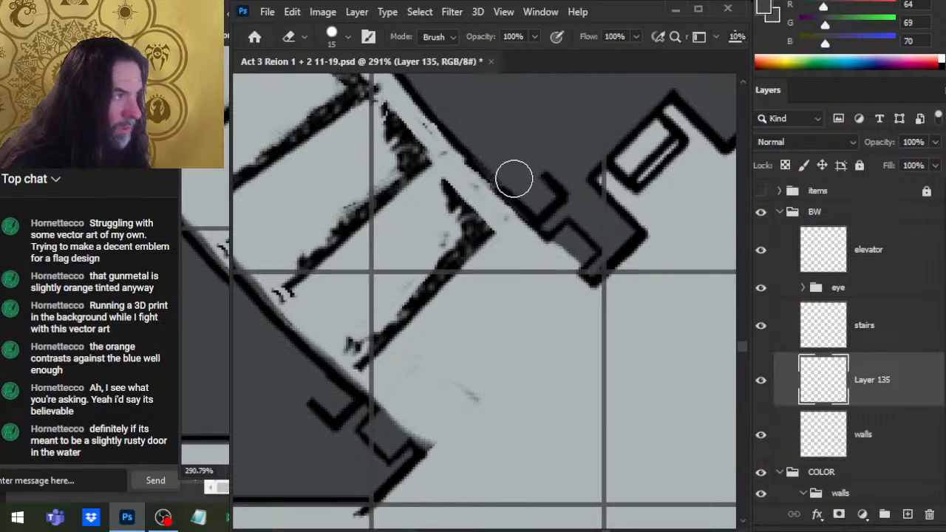
left_click_drag(563, 181, 555, 175)
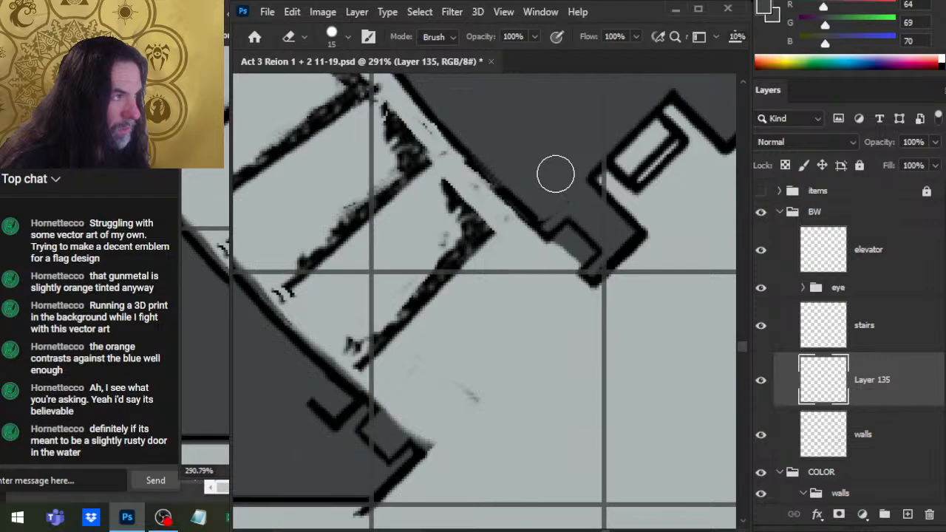
Patch the gap where the curved stair wall meets the upper jamb with a black 4 px brush on Layer 135
key("b")
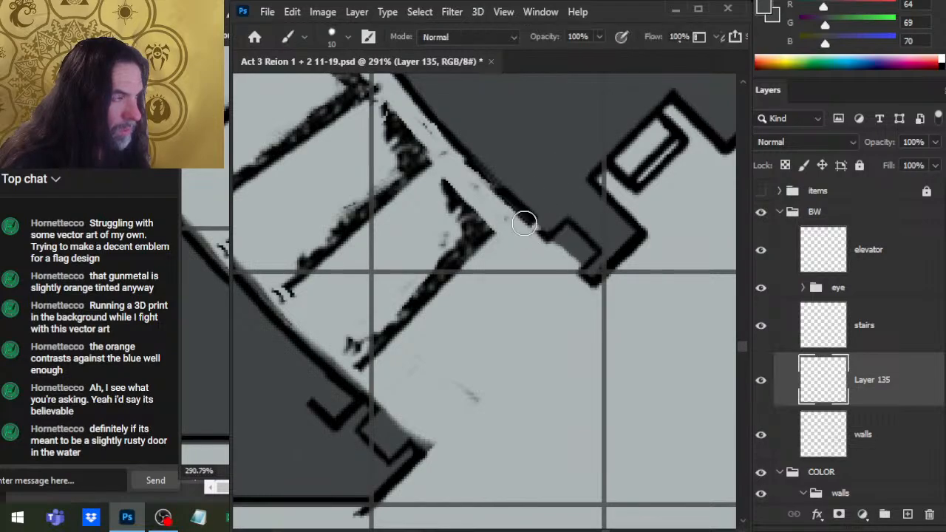
key("bracketleft")
key("bracketleft")
key("bracketleft")
key("d")
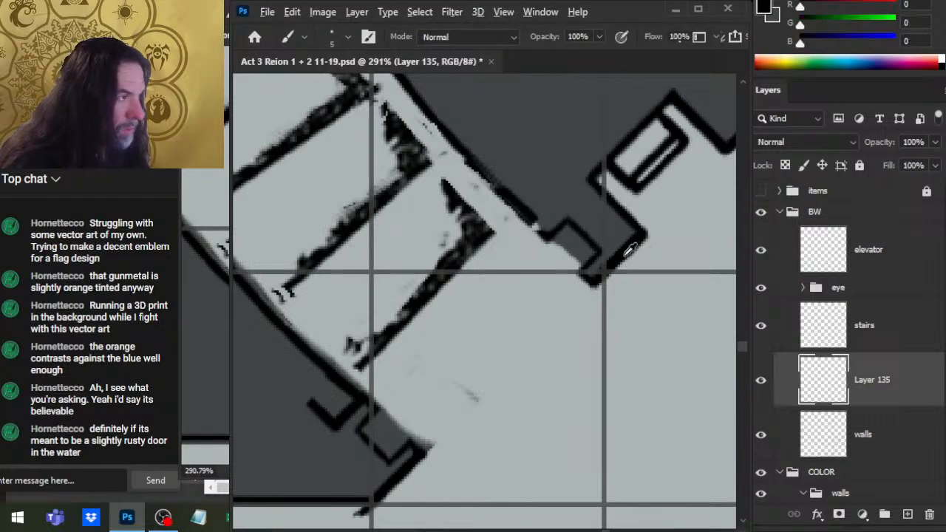
key("bracketleft")
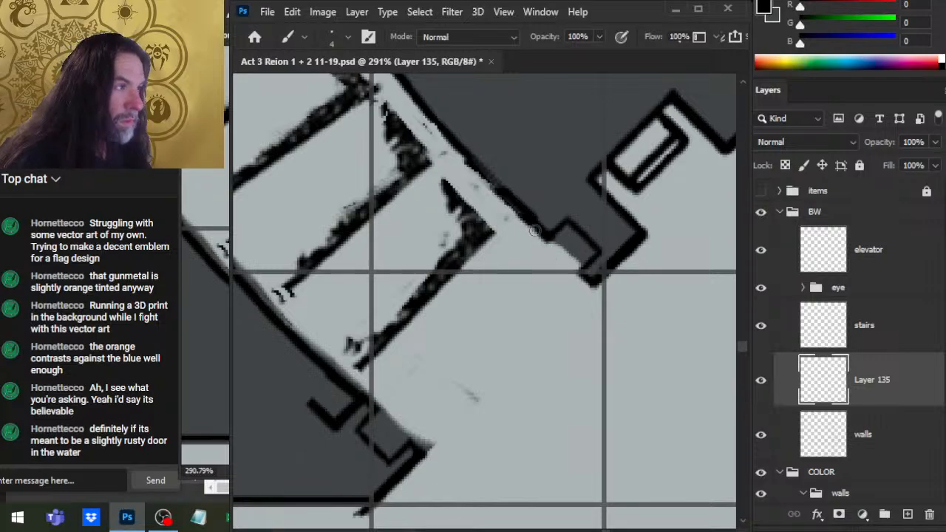
key("e")
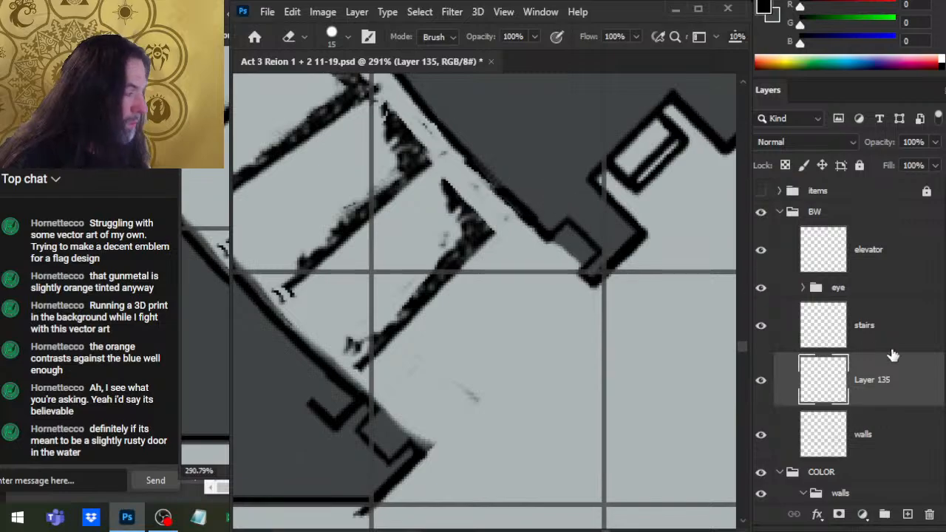
Erase the leftover L-shaped line beside the lower jamb and the wall line's overshooting end on Layer 135
left_click(834, 314)
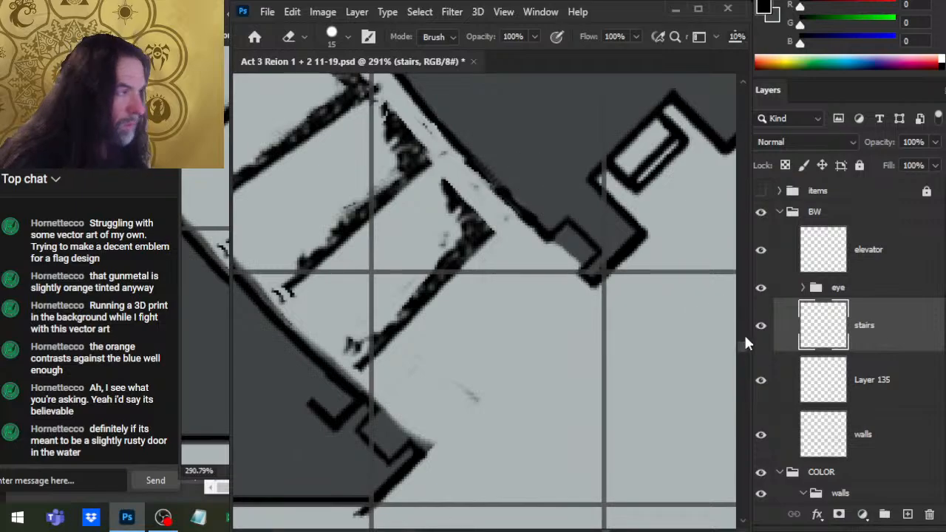
left_click(888, 387)
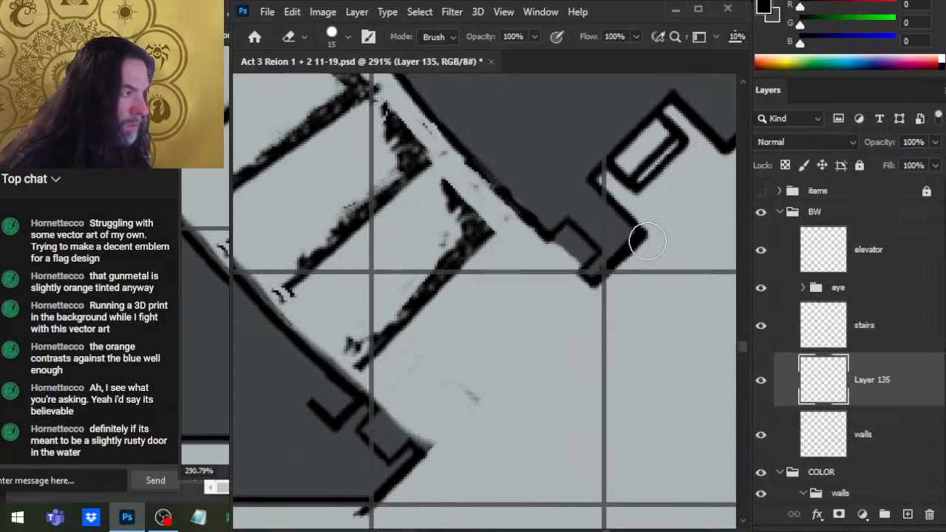
key("b")
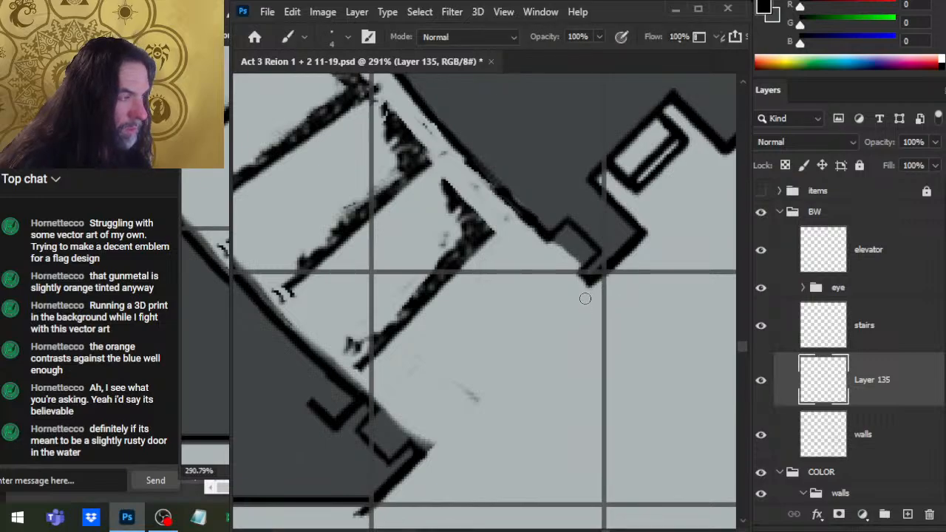
left_click_drag(513, 400, 657, 290)
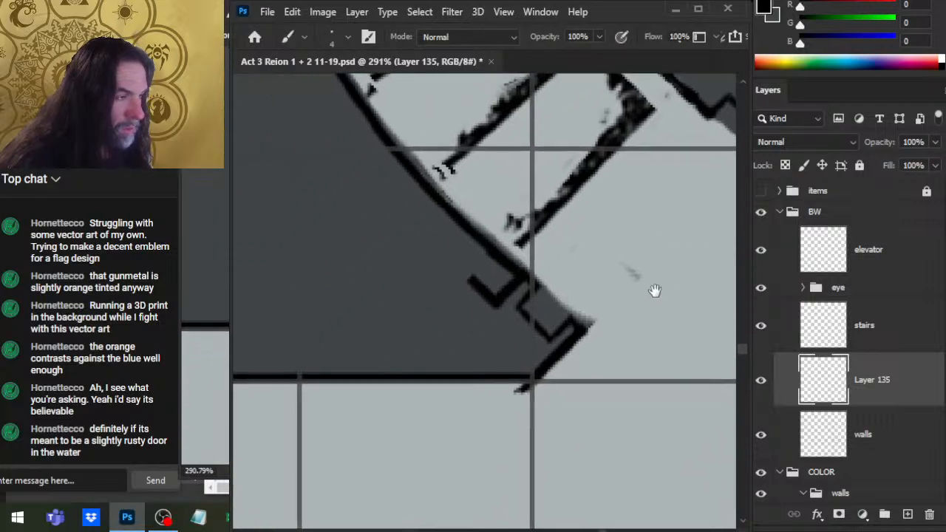
key("e")
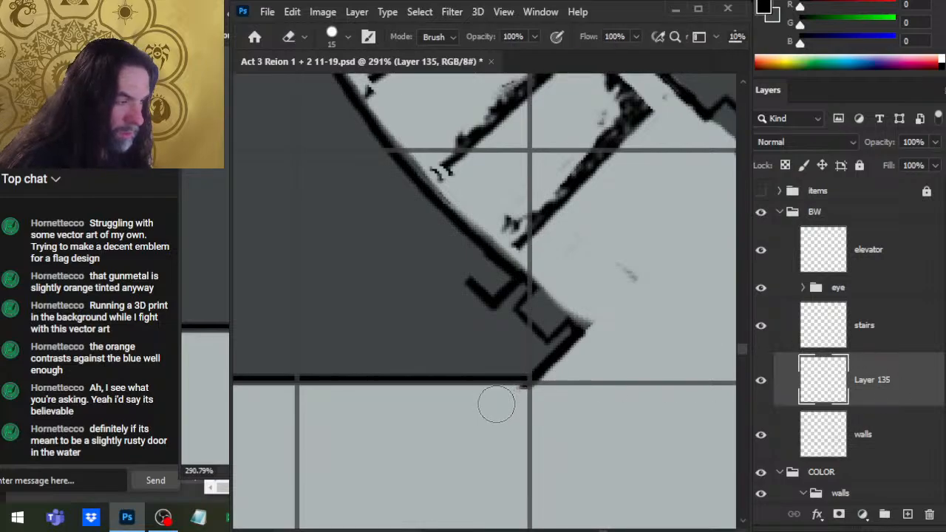
left_click_drag(485, 295, 456, 273)
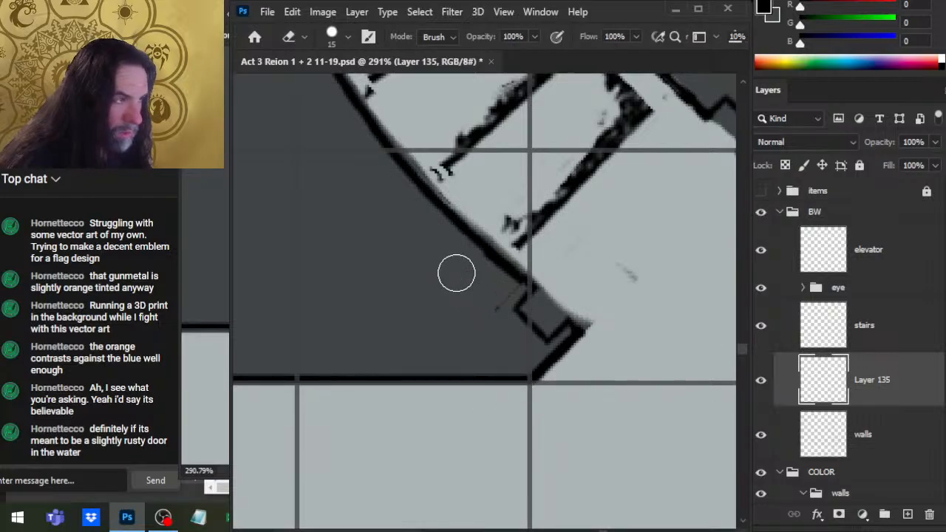
Merge Layer 135 into the walls layer and paste the copied pair of door jambs as a new layer
key("b")
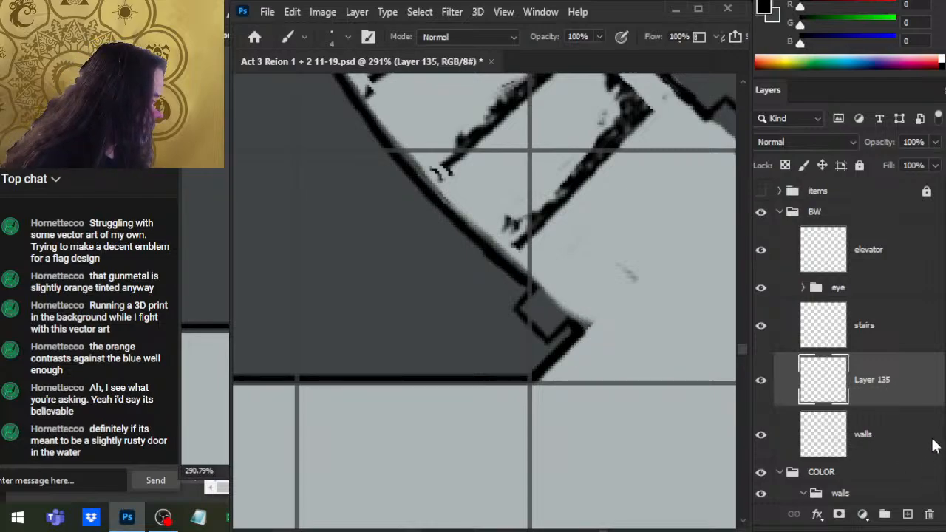
key("ctrl+e")
key("ctrl+v")
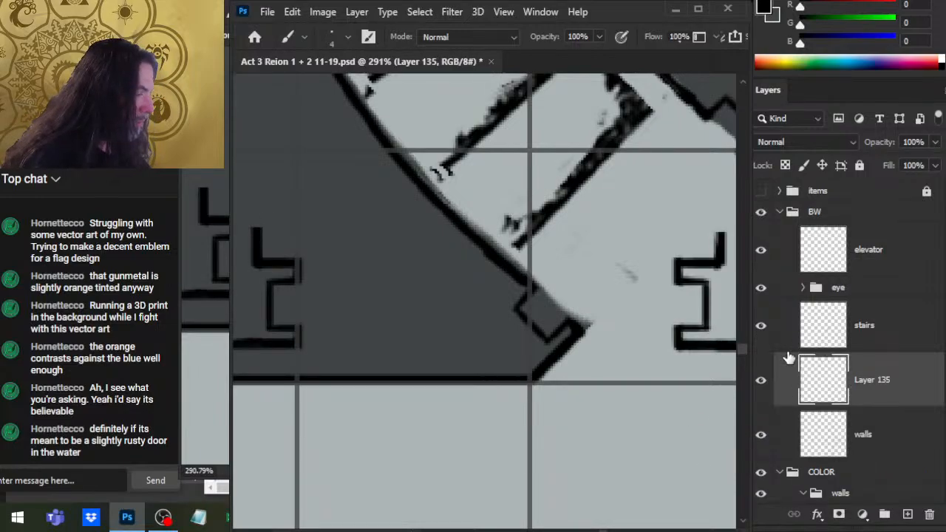
Move the pasted jambs layer to the top of the BW group and name it "small door frame"
left_click_drag(891, 392, 871, 323)
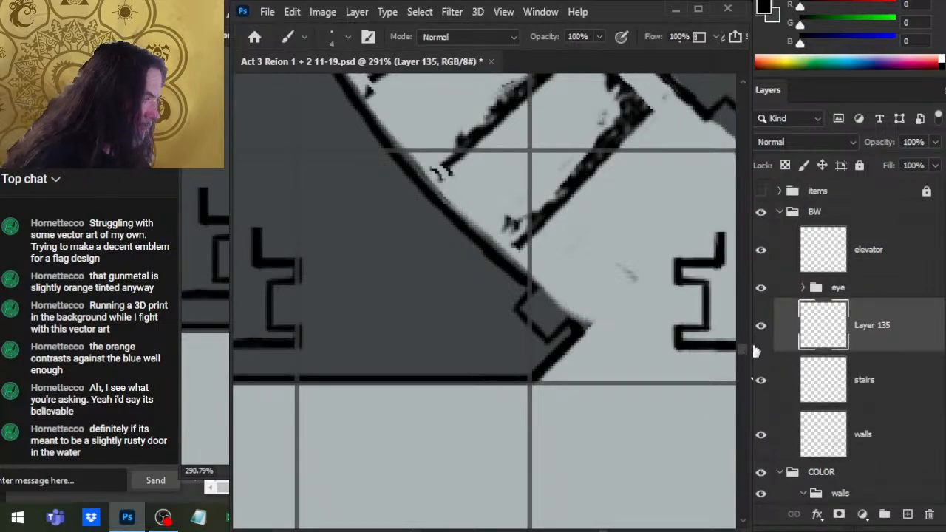
left_click_drag(845, 358, 880, 235)
double_click(865, 250)
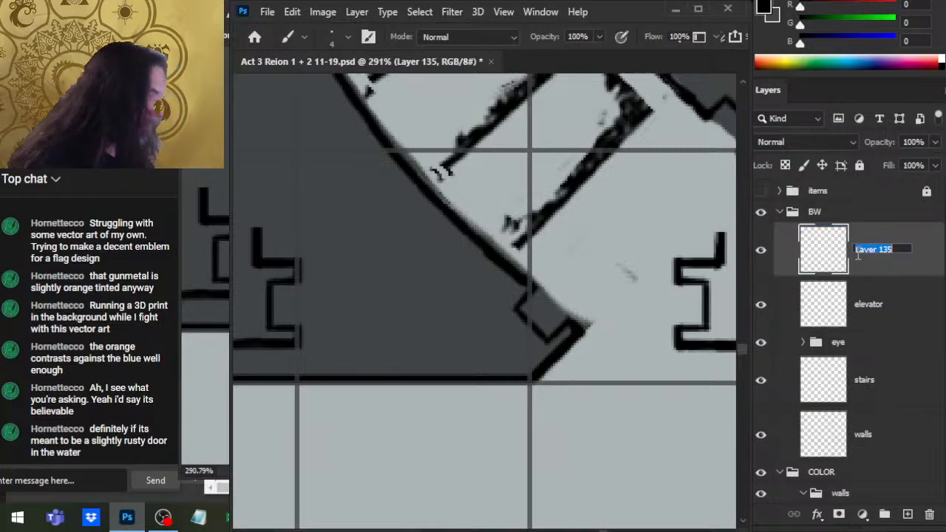
type("door frame")
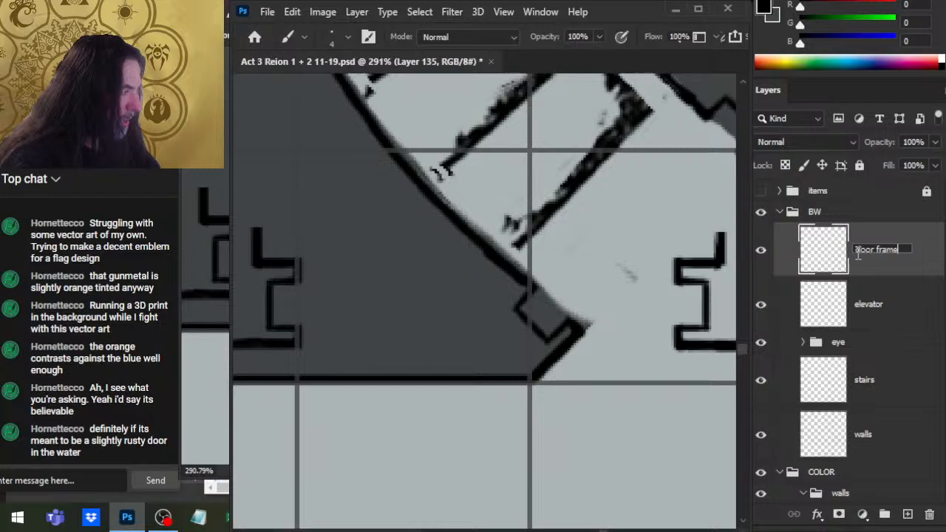
key("Return")
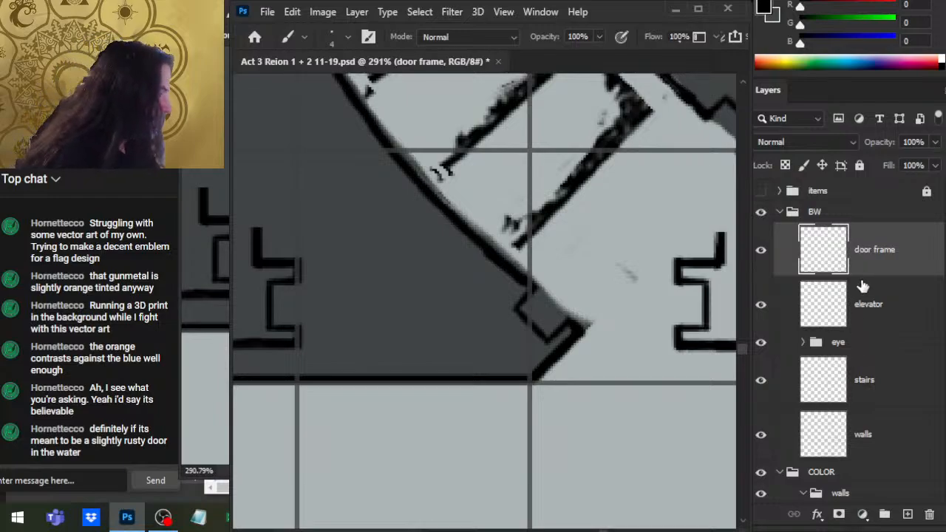
double_click(878, 251)
type("s")
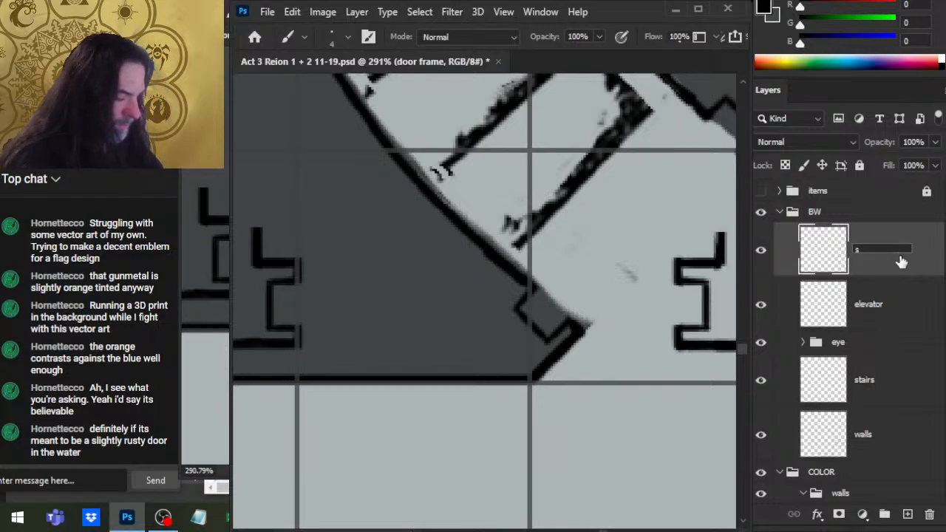
type("mall door f")
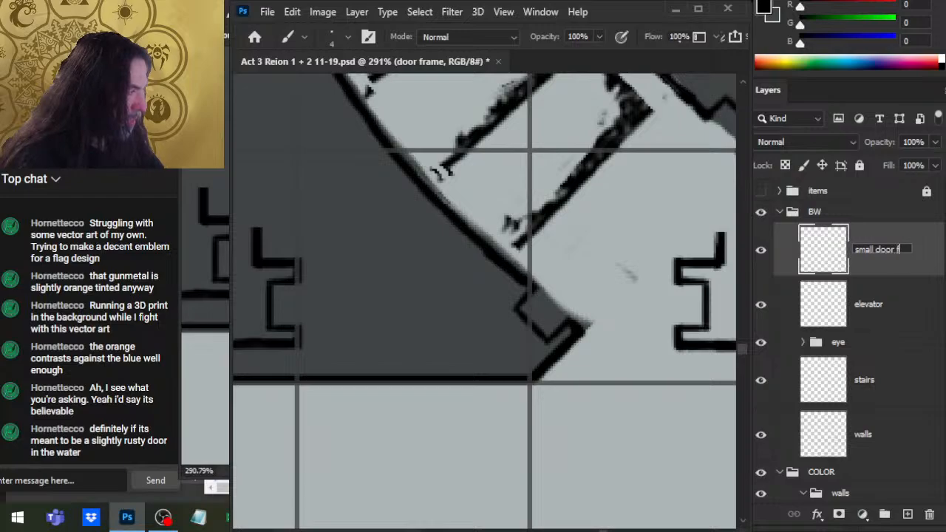
type("rame")
key("Return")
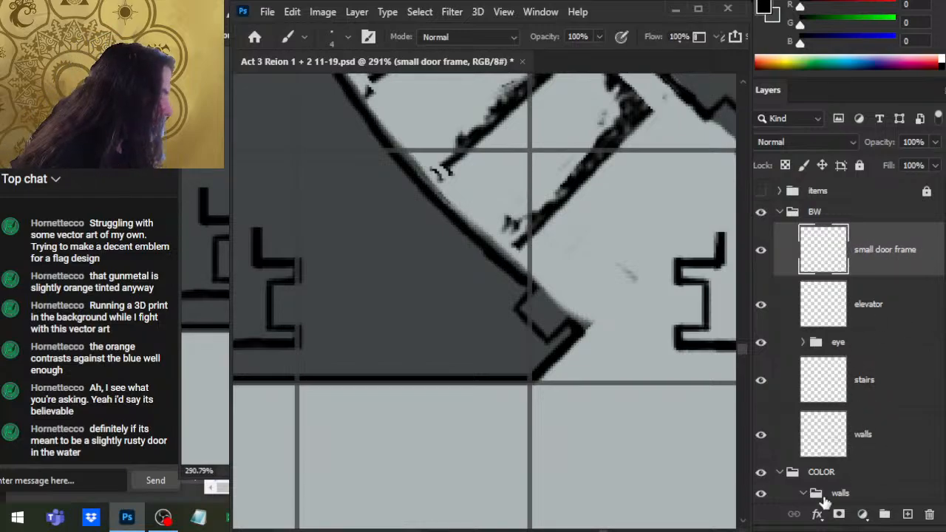
Erase the dark wall fill inside the lower jamb's recess on Layer 101 copy in the COLOR walls group
key("z")
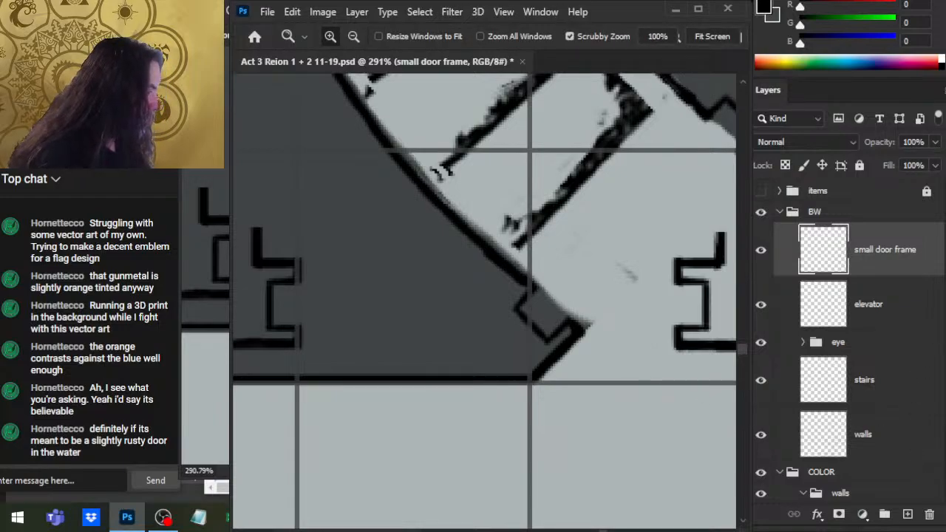
scroll(843, 340, "down", 3)
left_click(777, 380)
key("e")
mouse_move(547, 304)
left_mouse_down()
mouse_move(565, 285)
mouse_move(539, 307)
mouse_move(550, 318)
mouse_move(579, 315)
left_mouse_up()
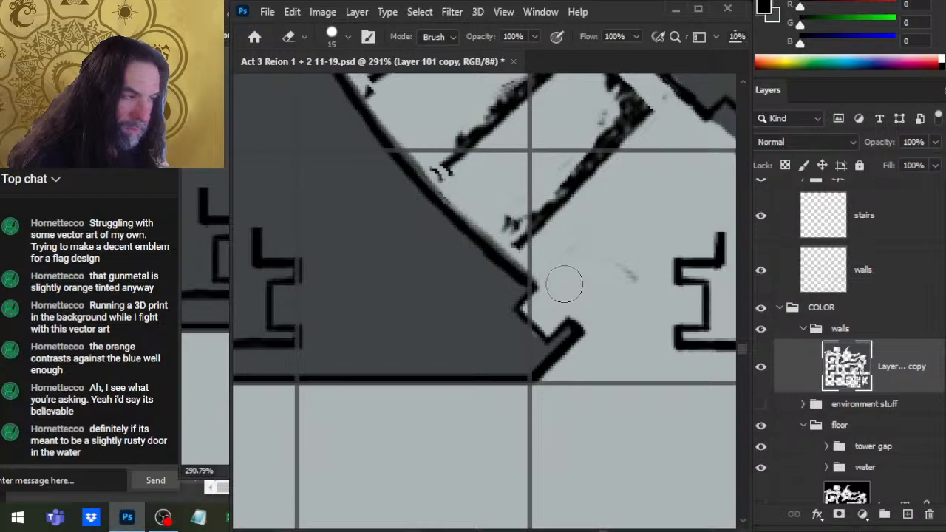
key("r")
left_click_drag(498, 335, 507, 331)
key("ctrl+z")
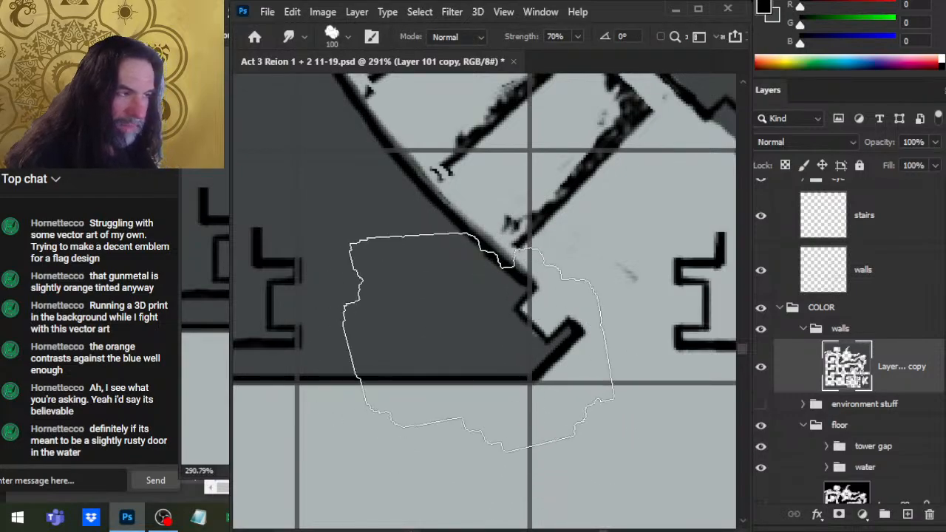
key("bracketleft")
key("bracketleft")
key("bracketleft")
key("bracketleft")
key("bracketleft")
key("bracketleft")
key("bracketleft")
key("bracketleft")
key("bracketleft")
key("bracketleft")
key("bracketleft")
key("bracketleft")
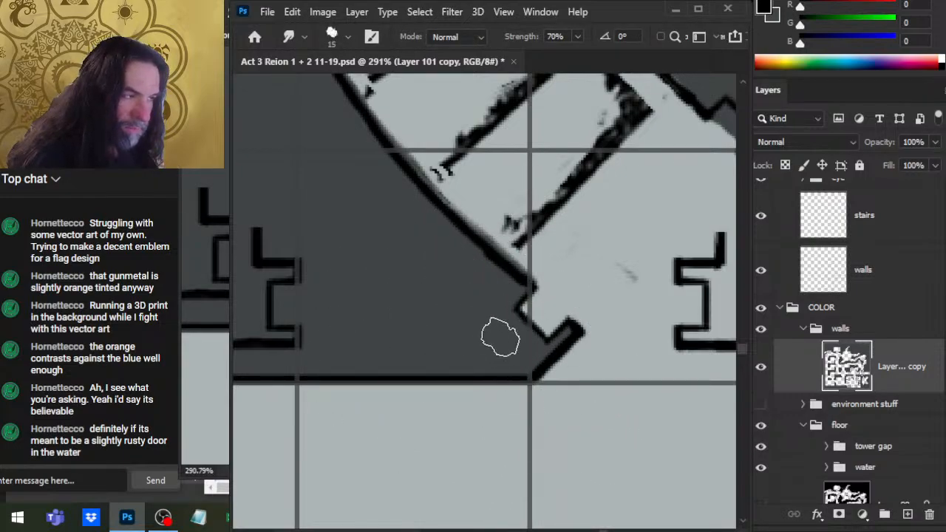
Erase the dark wall fill spilling past the curved stair wall's outline on Layer 101 copy
key("e")
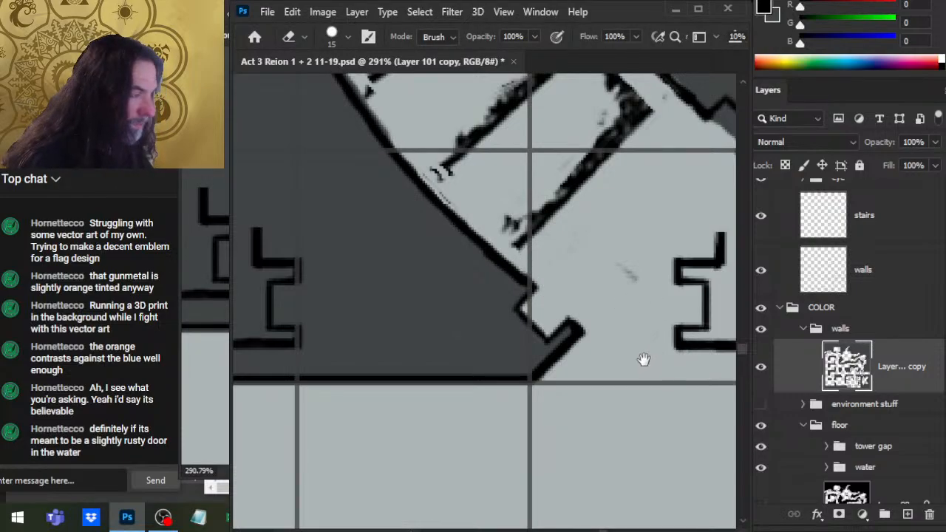
left_click_drag(643, 360, 620, 344)
Hide the small door frame layer in the BW group
scroll(937, 340, "up", 4)
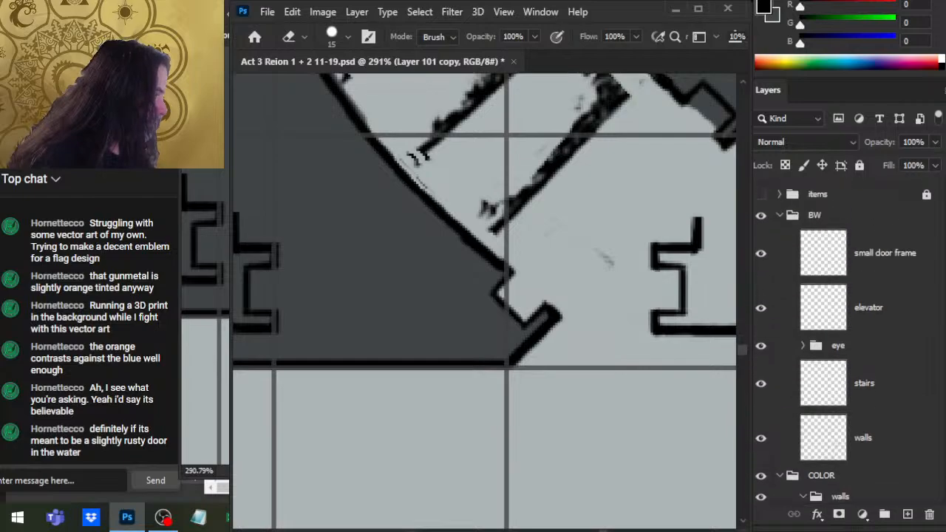
left_click(769, 252)
left_click(761, 252)
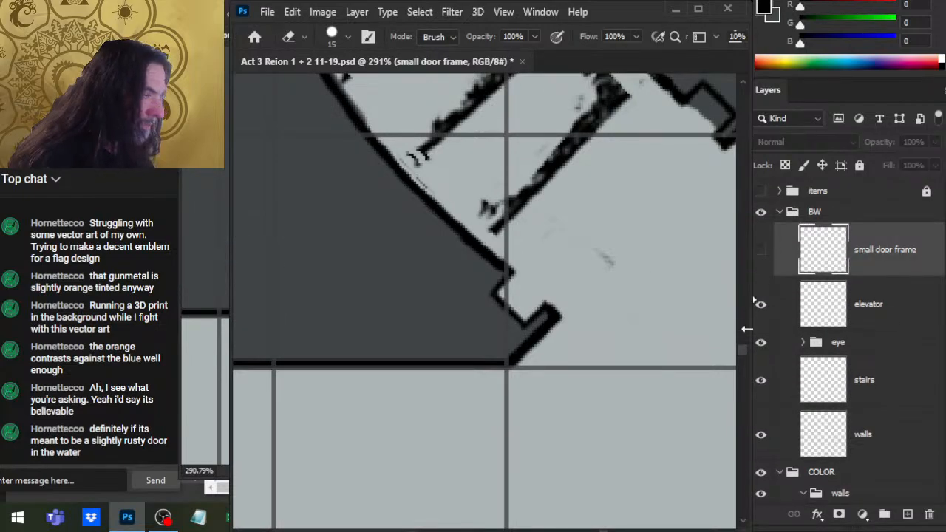
Check the stairs layer and the floor group's layers for the stray grey mark near the doorway, hiding stairs and Layer 110 in turn
left_click(913, 436)
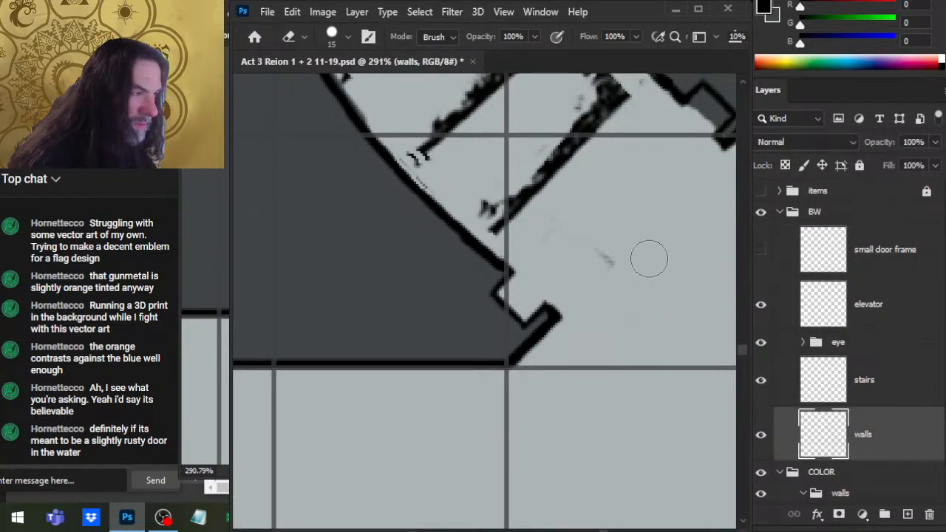
left_click(764, 392)
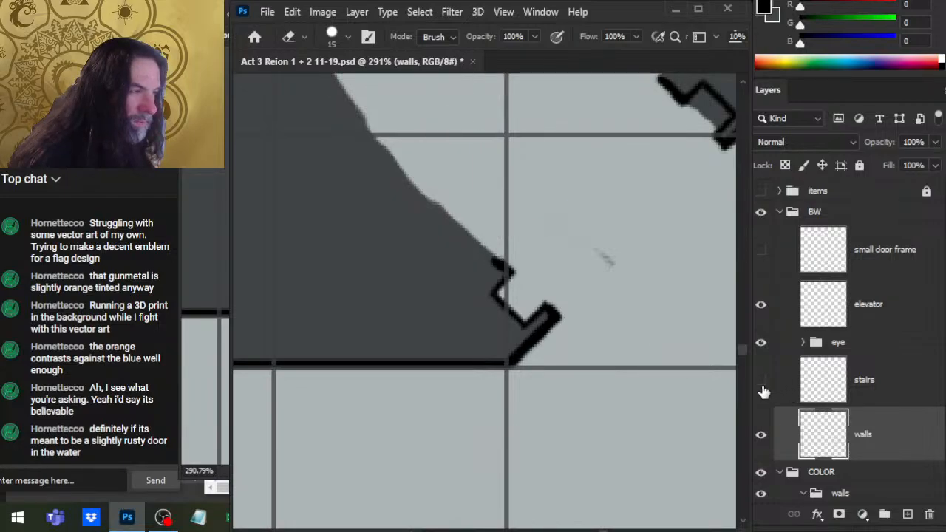
left_click(765, 392)
scroll(919, 366, "down", 4)
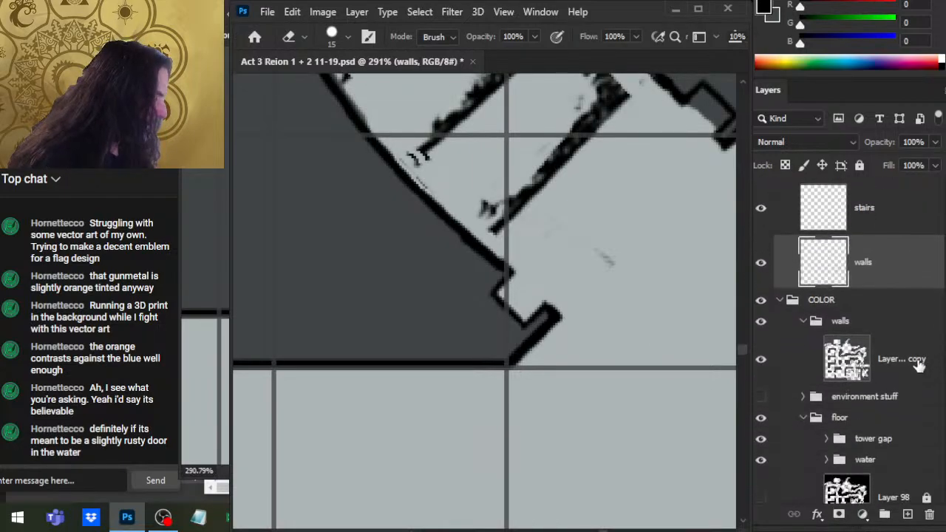
scroll(941, 450, "down", 10)
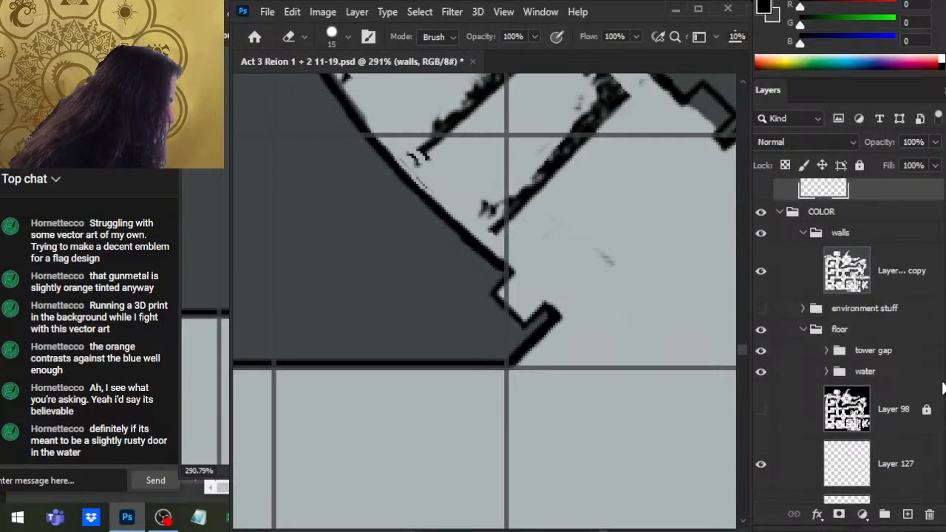
left_click_drag(941, 449, 940, 448)
left_click(900, 399)
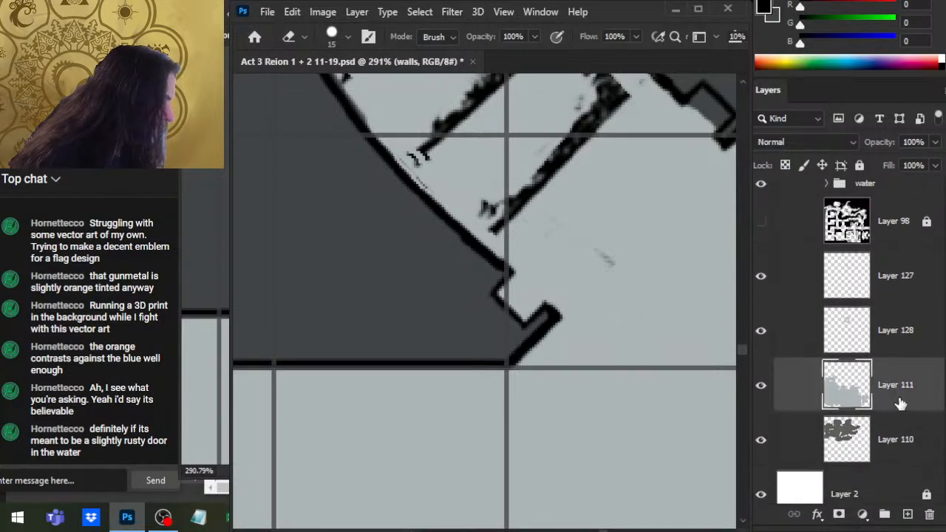
key("r")
left_click(843, 431)
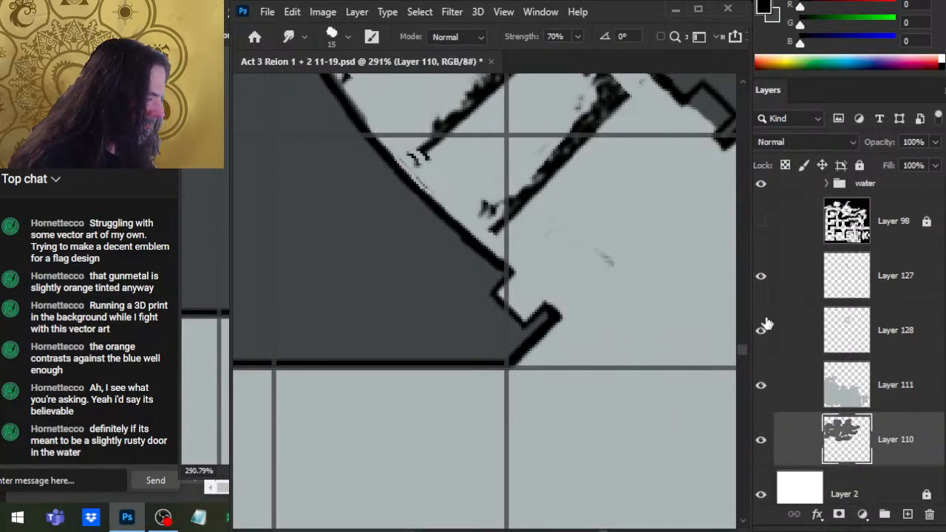
key("e")
left_click(761, 440)
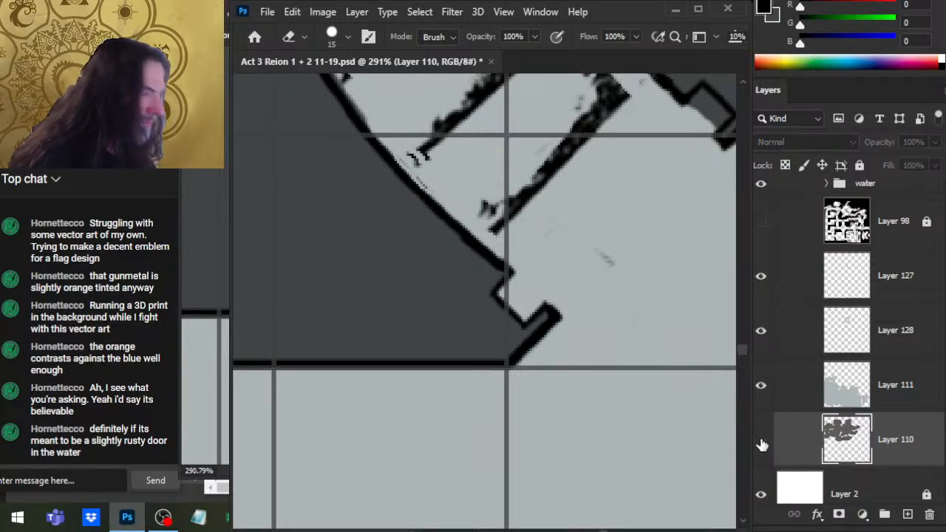
Toggle the BW group, the COLOR group and Layer 101 copy in turn to find which holds the stray grey mark
scroll(843, 341, "up", 10)
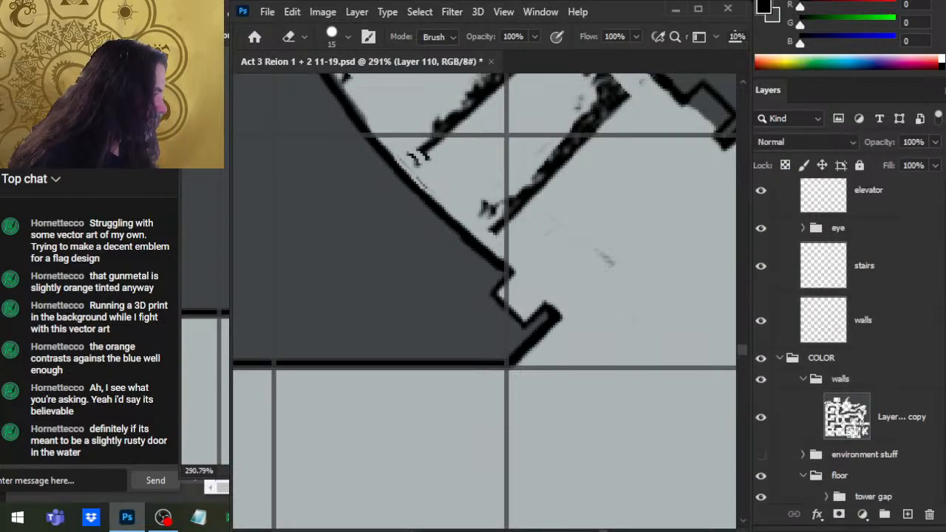
left_click(757, 226)
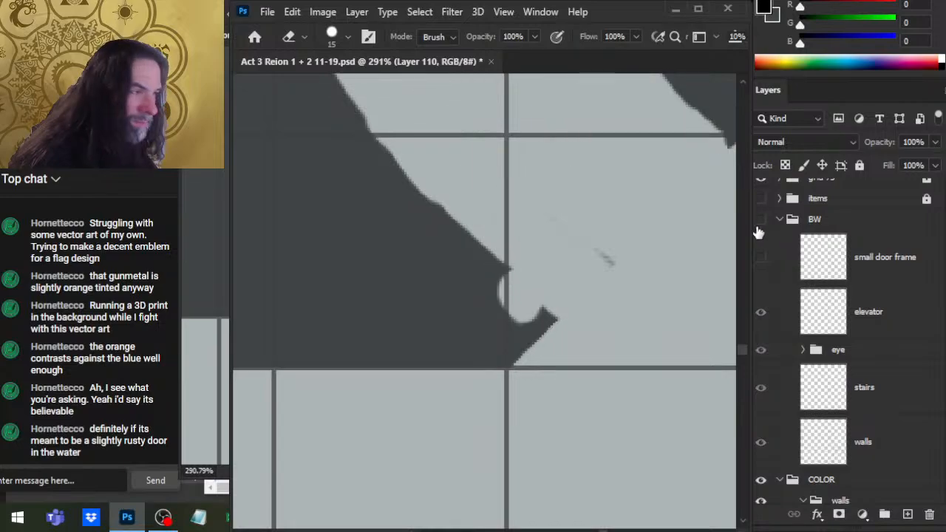
left_click(757, 227)
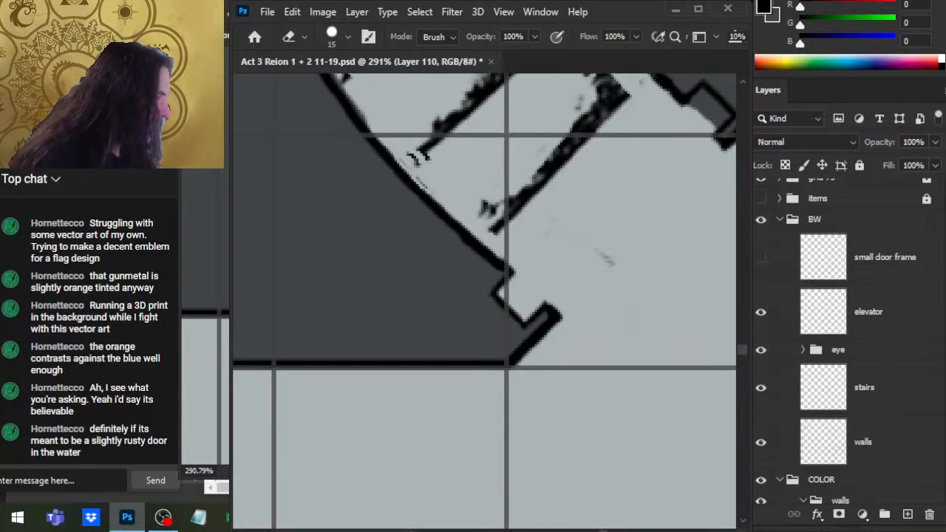
scroll(944, 372, "down", 3)
left_click(757, 303)
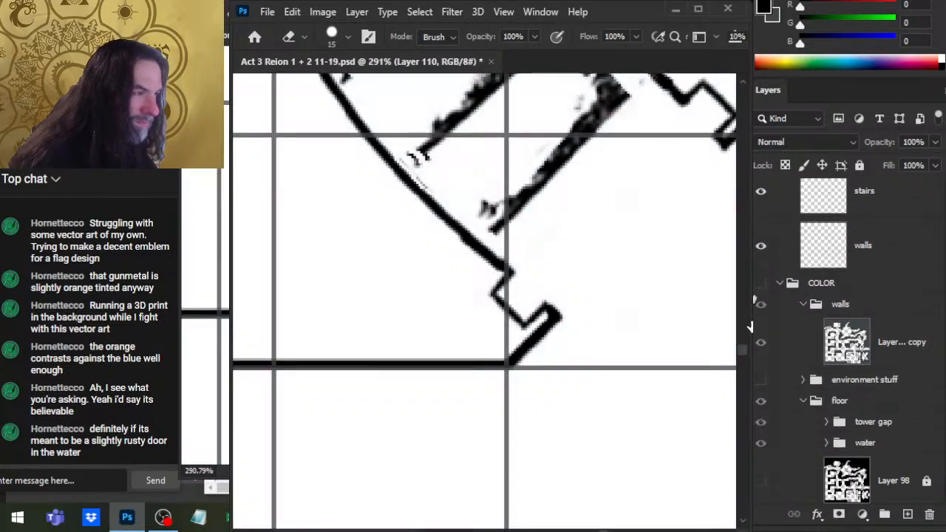
left_click(757, 303)
left_click(762, 344)
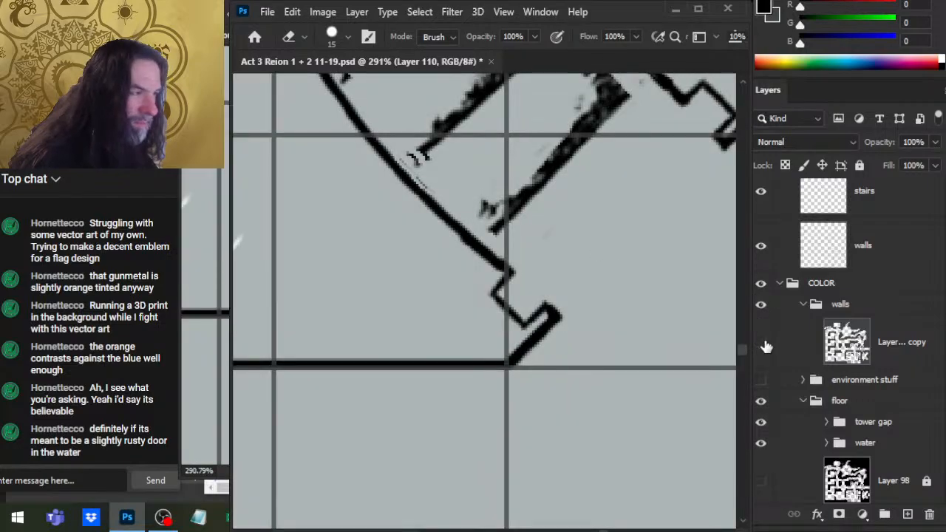
left_click(764, 345)
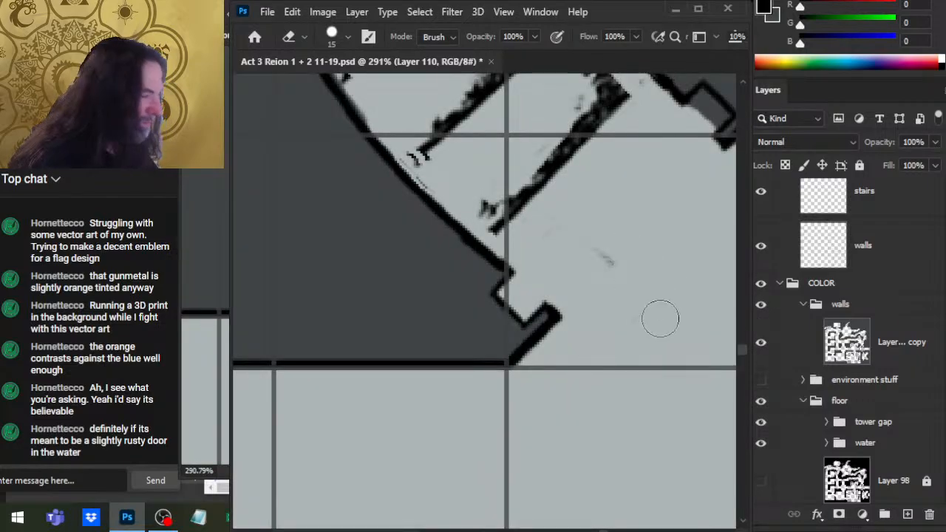
Toggle the walls group, the floor group and Layer 101 copy in turn to locate the stray grey mark beside the doorway
left_click(763, 355)
left_click(764, 359)
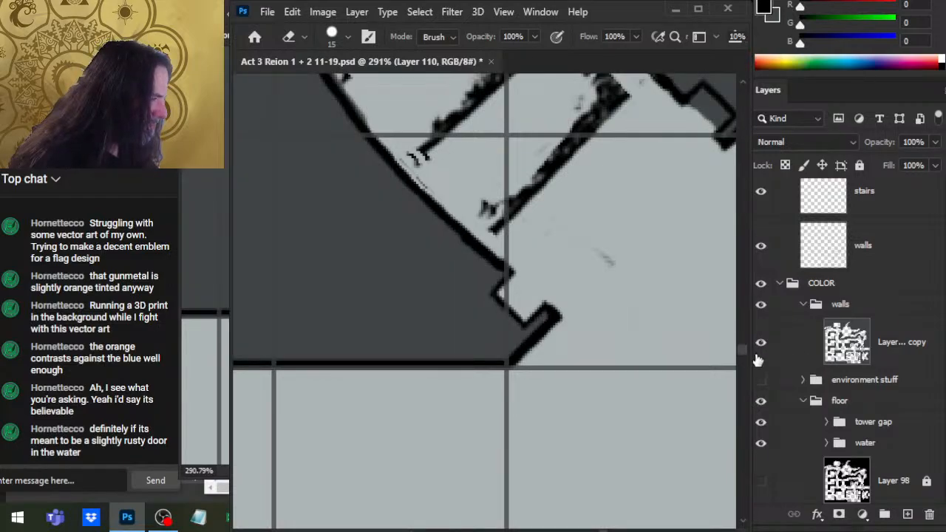
left_click(760, 357)
left_click(761, 357)
key("b")
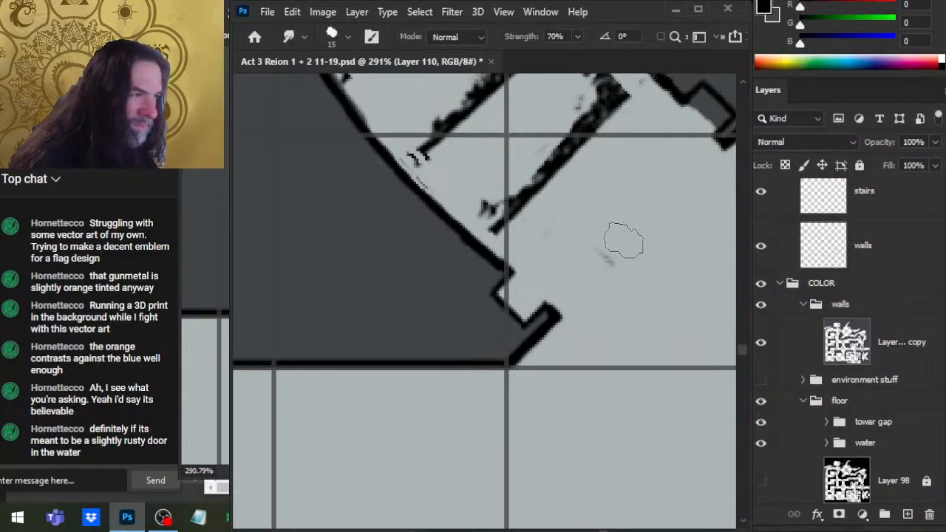
key("z")
left_click_drag(640, 258, 672, 295)
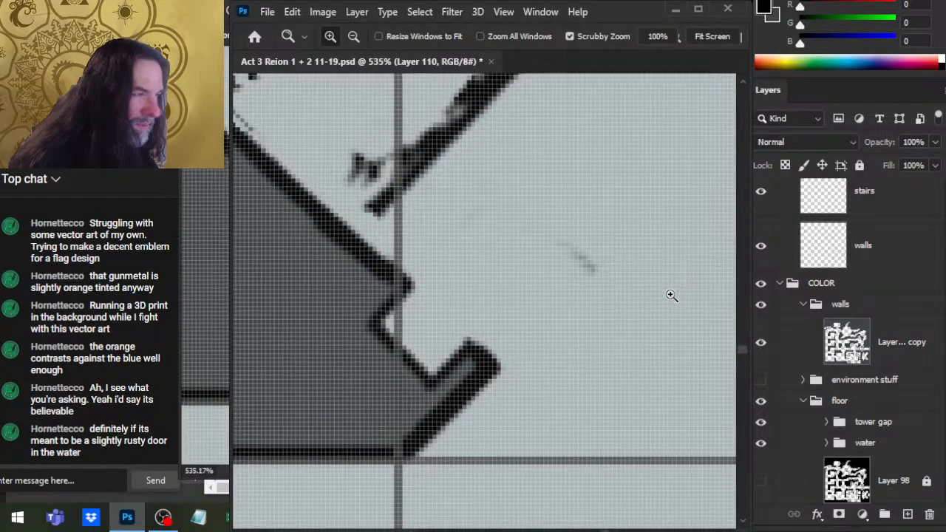
left_click(762, 309)
left_click(762, 310)
left_click(804, 304)
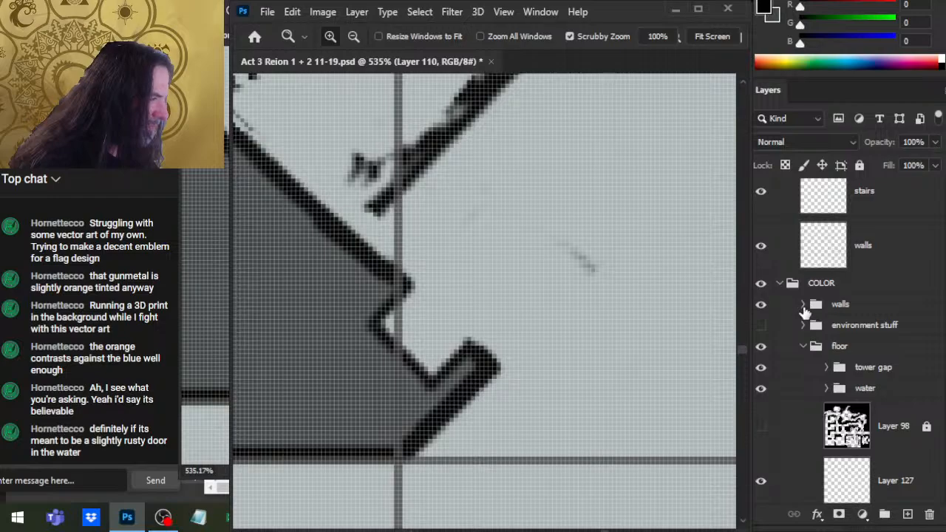
left_click(804, 305)
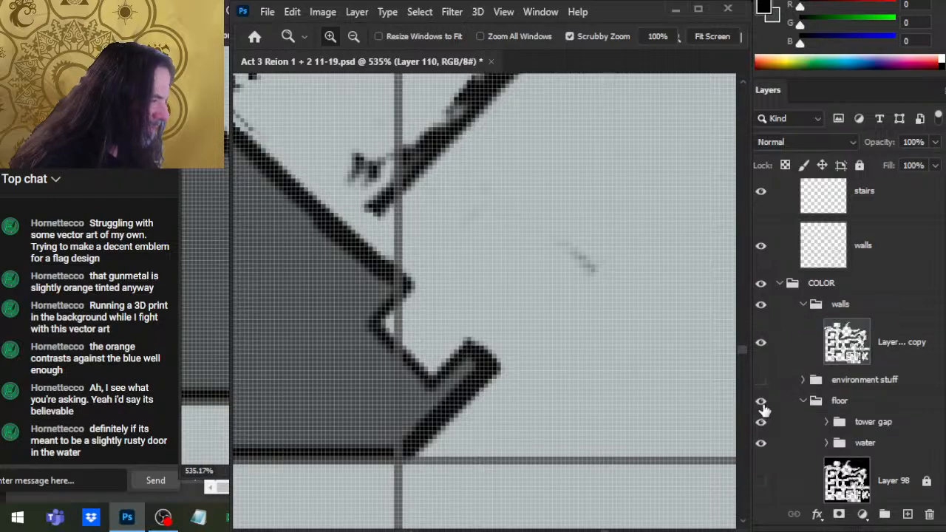
left_click(762, 403)
left_click(762, 404)
left_click(761, 345)
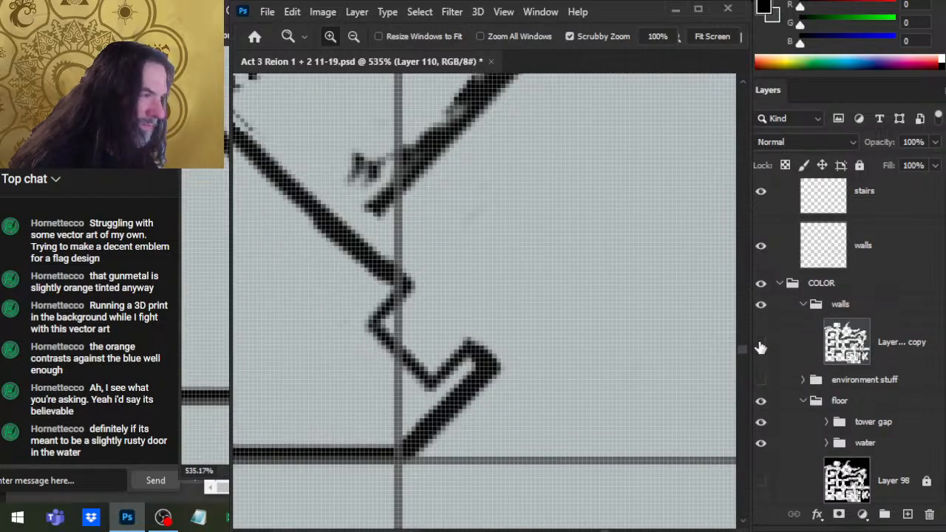
left_click(761, 344)
Lasso the stray grey mark near the doorway on Layer 101 copy, delete it and clear the selection
left_click(802, 342)
key("l")
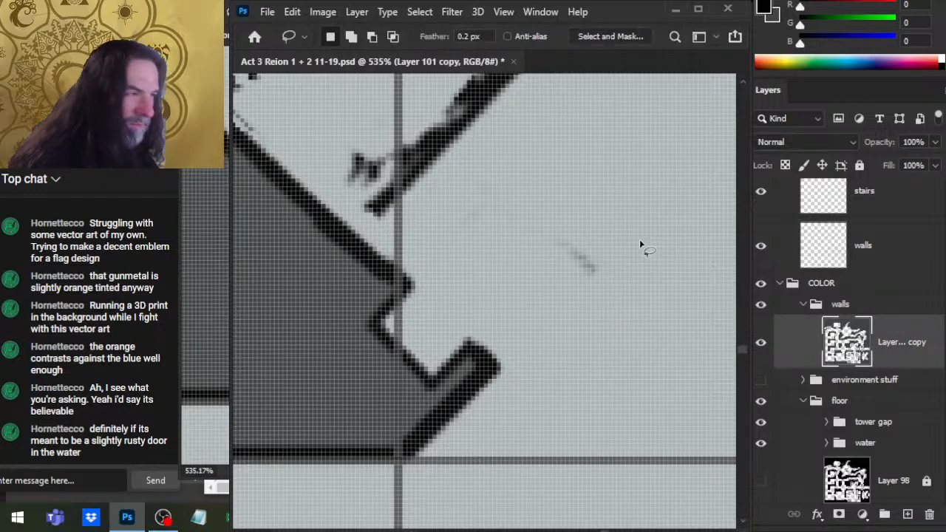
left_click_drag(640, 240, 657, 312)
key("Delete")
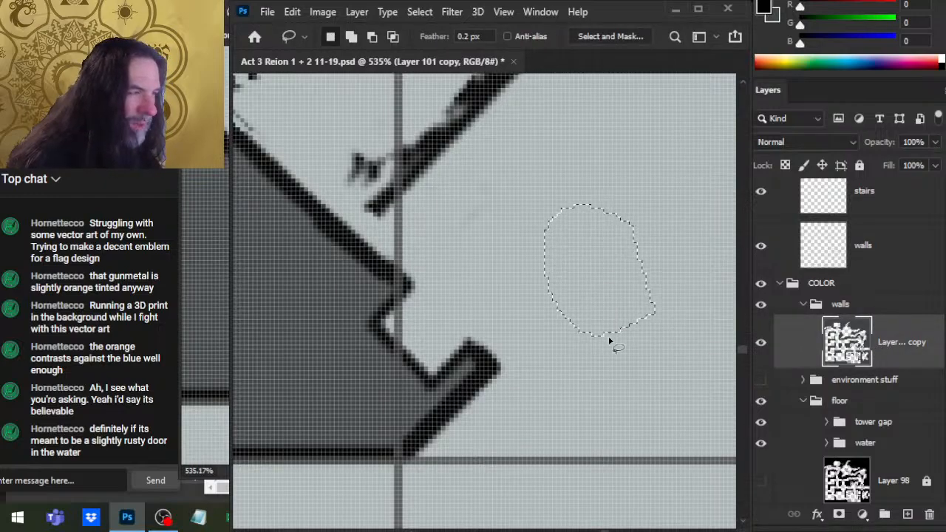
key("ctrl+d")
key("e")
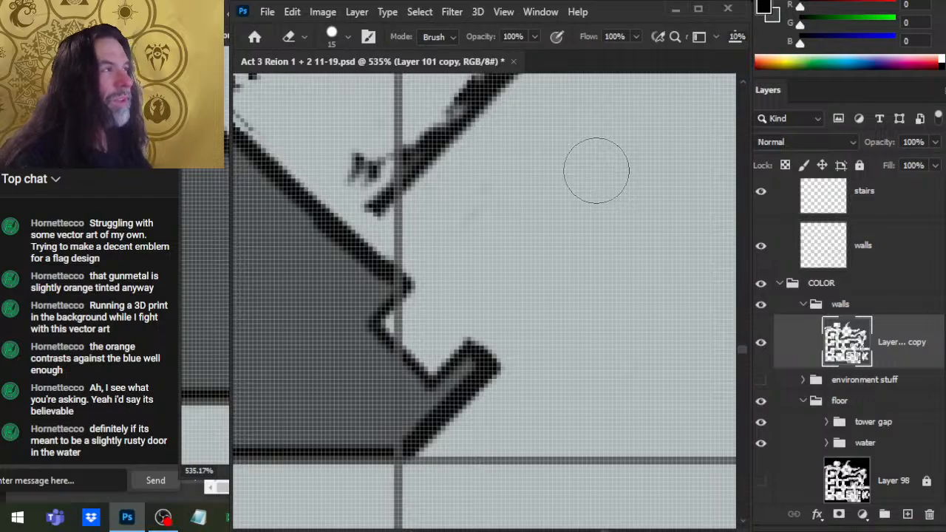
Erase the wall fill inside the upper door jamb's notch and tidy the fill at its tip by smudging and erasing
key("z")
left_click_drag(564, 313, 507, 305)
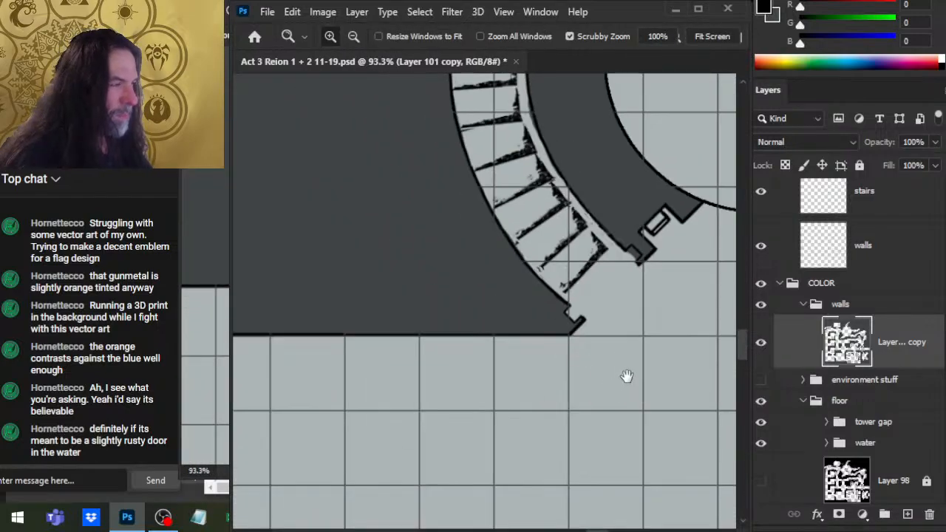
left_click_drag(639, 262, 723, 285)
key("e")
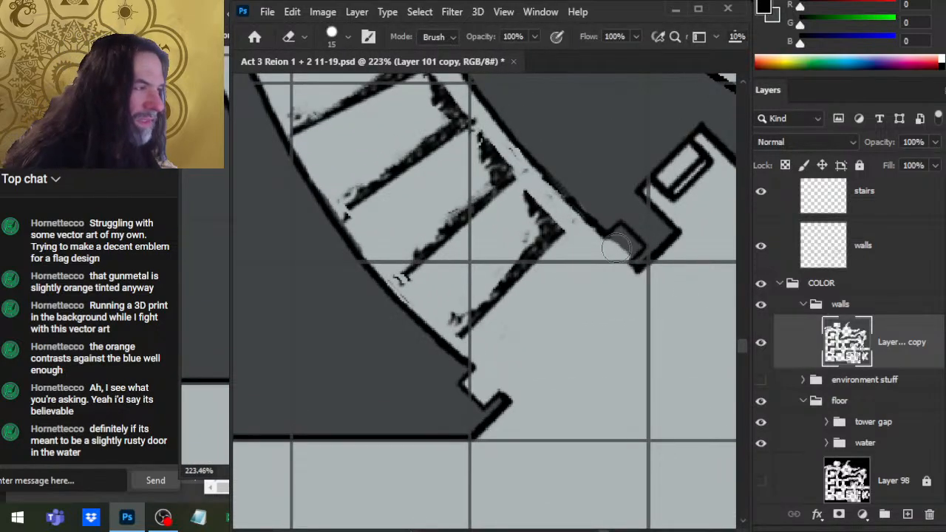
key("r")
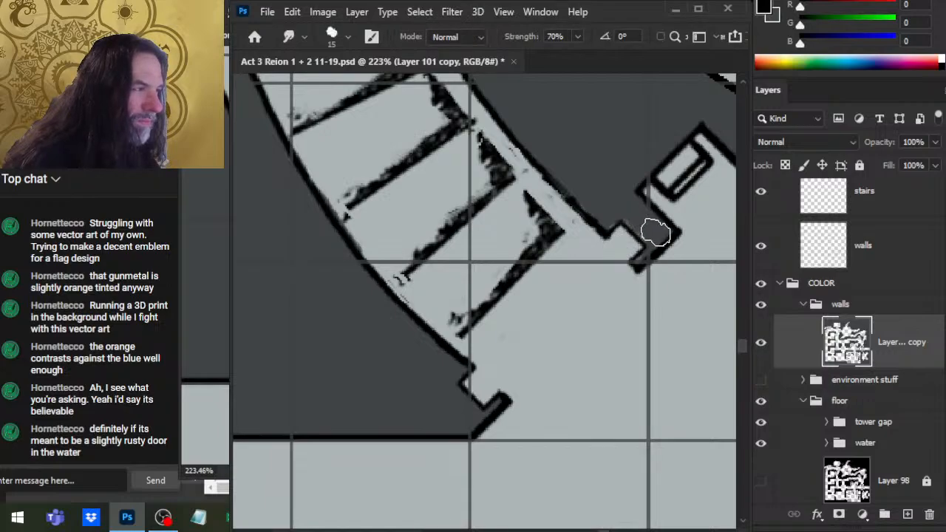
left_click_drag(674, 241, 637, 276)
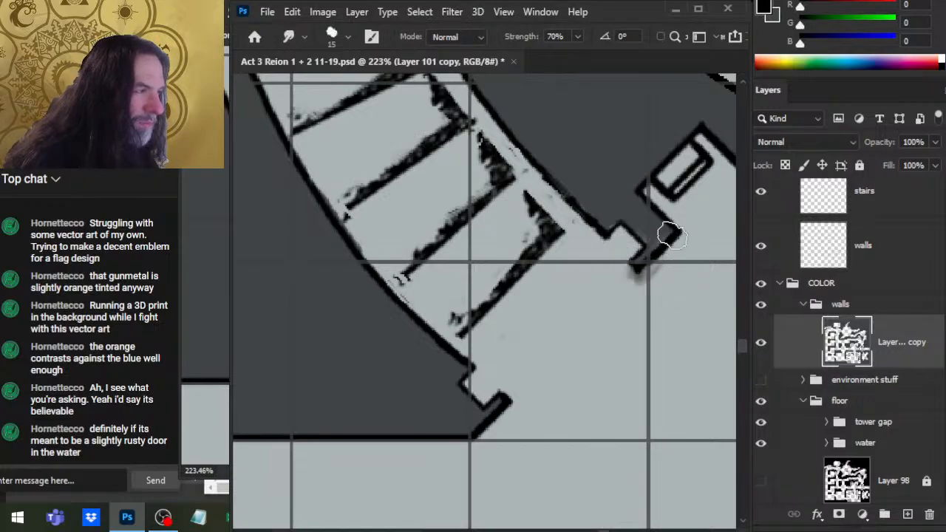
key("e")
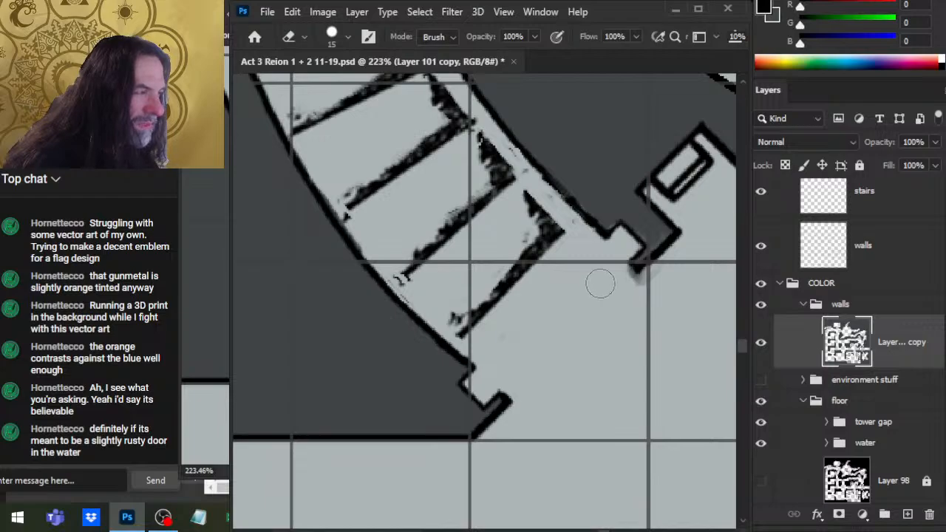
left_click_drag(654, 294, 638, 297)
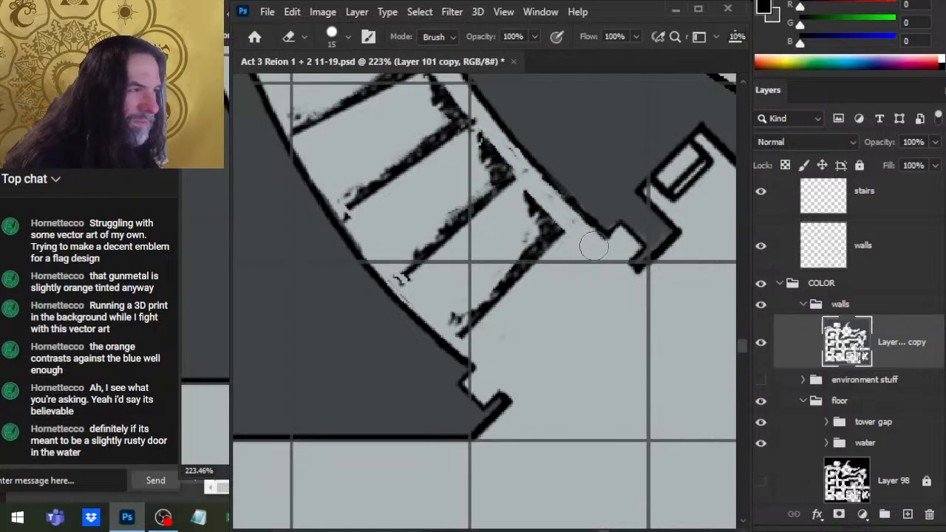
Sample the dark wall grey (RGB 64, 69, 70) for the brush and undo the strokes beside the inner stair wall
left_click_drag(417, 233, 575, 370)
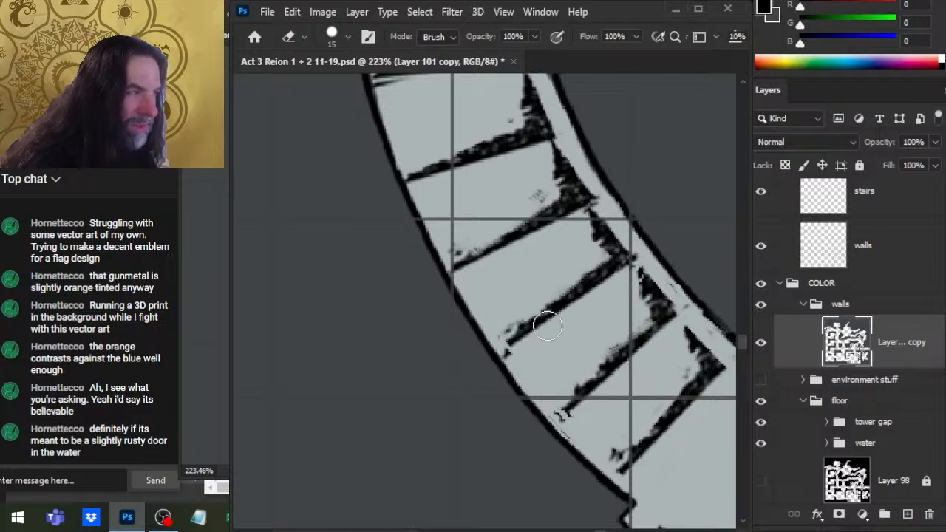
mouse_move(521, 199)
left_mouse_down()
mouse_move(605, 371)
mouse_move(569, 357)
left_mouse_up()
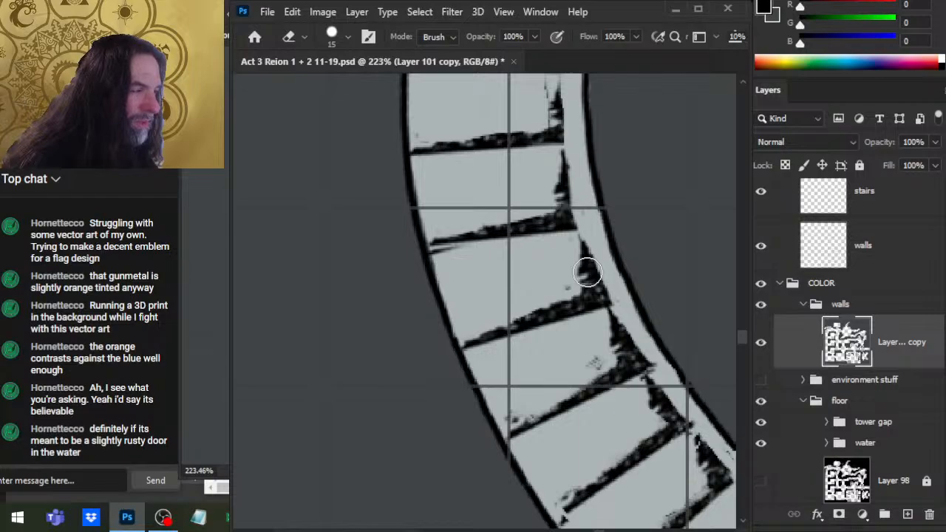
mouse_move(589, 110)
left_mouse_down()
mouse_move(603, 347)
mouse_move(628, 277)
left_mouse_up()
key("r")
key("b")
left_click_drag(614, 336, 622, 291)
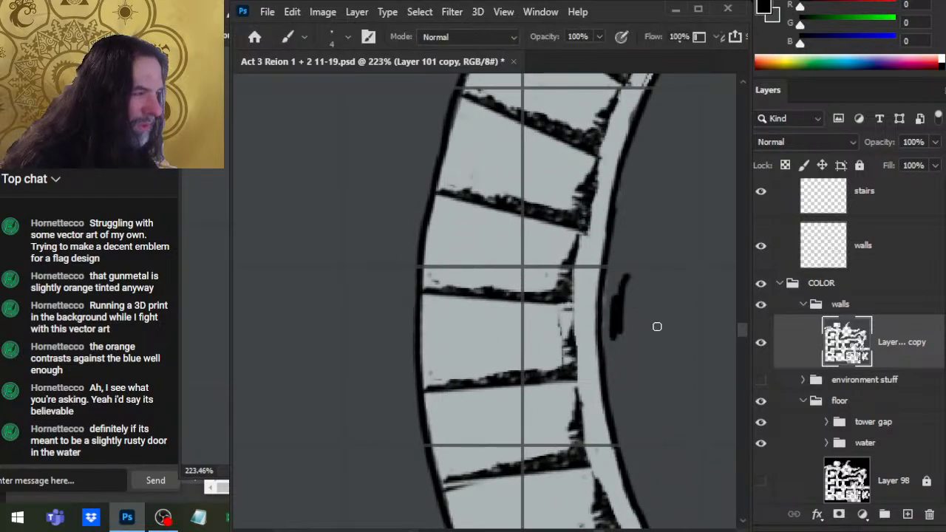
left_click(663, 311, "alt")
left_click_drag(624, 333, 635, 274)
key("ctrl+z")
key("ctrl+z")
key("ctrl+z")
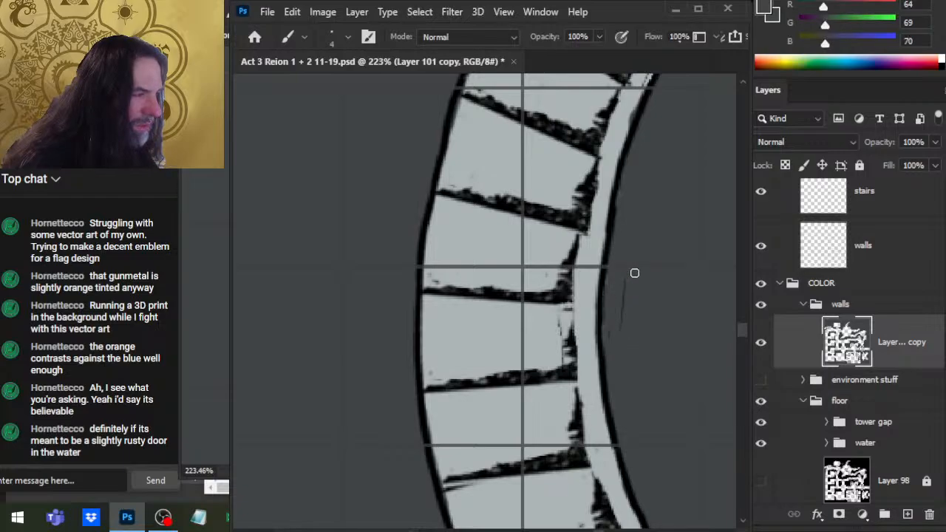
Clean the wall fill along the staircase's upper curve, erasing spill and touching up gaps with the dark grey
left_click_drag(612, 308, 469, 387)
key("e")
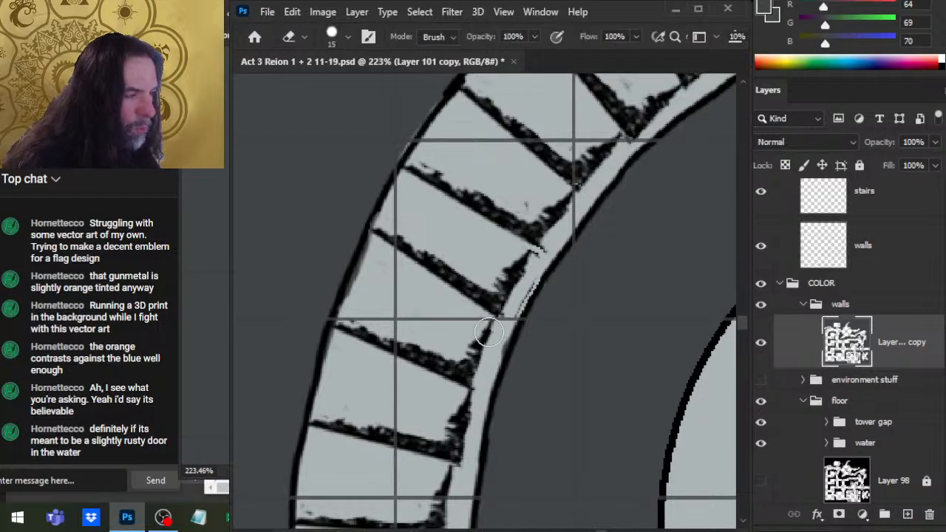
key("b")
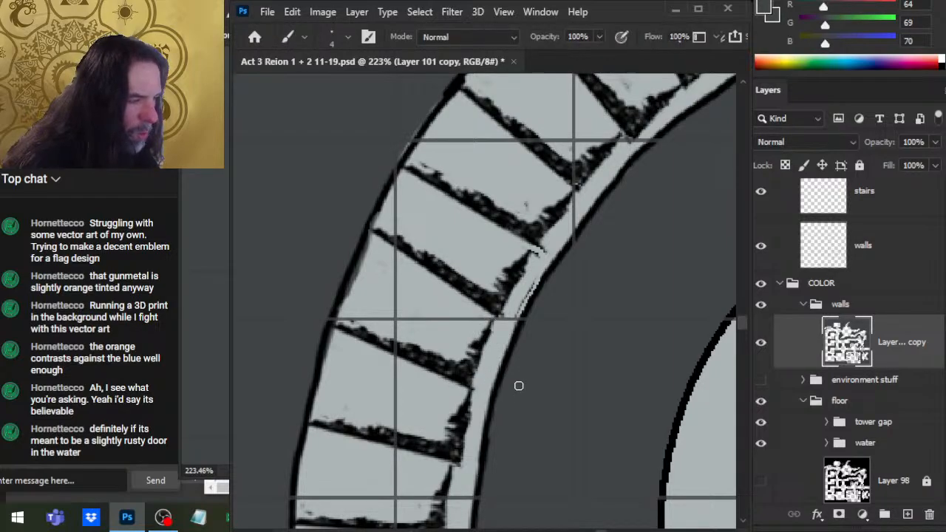
mouse_move(633, 221)
left_mouse_down()
mouse_move(517, 408)
mouse_move(508, 369)
left_mouse_up()
key("e")
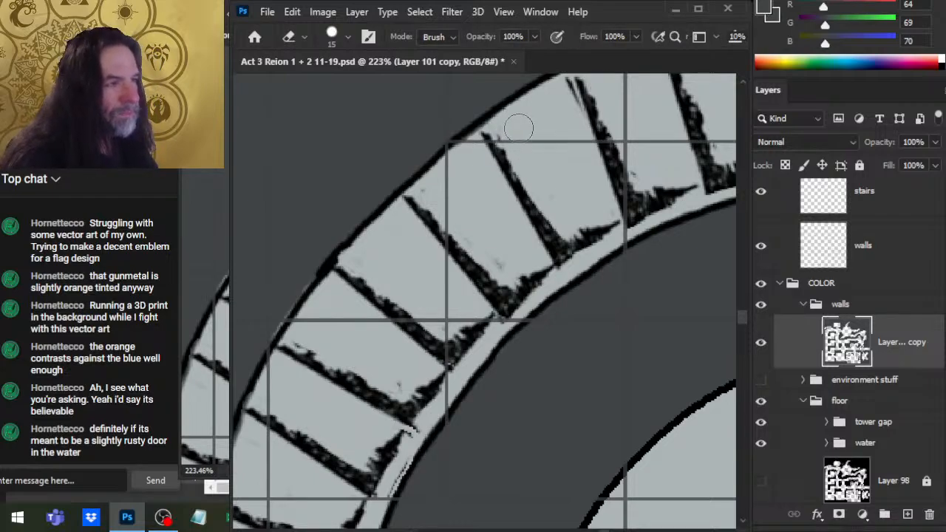
key("b")
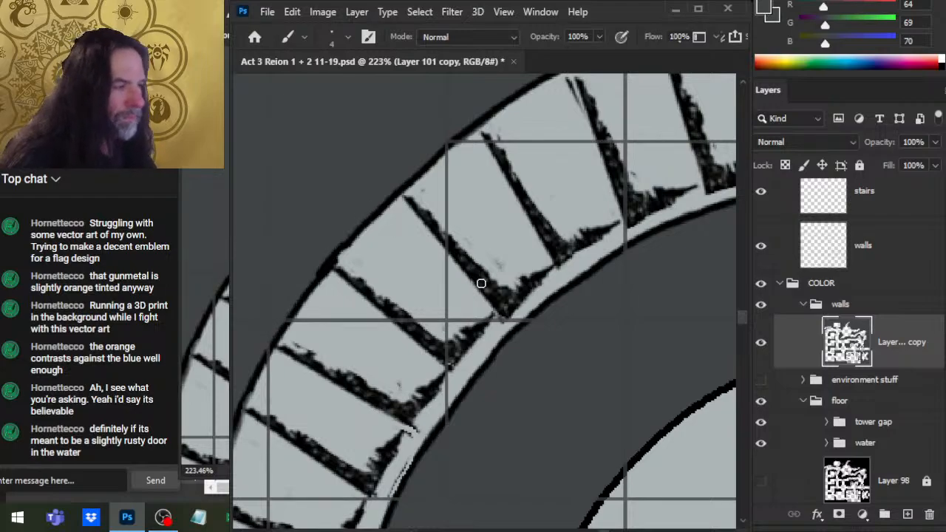
key("e")
Erase the grey spill inside the outer stair wall down to the doorway and repaint nicked wall fill in dark grey
mouse_move(418, 332)
left_mouse_down()
mouse_move(665, 165)
mouse_move(656, 163)
left_mouse_up()
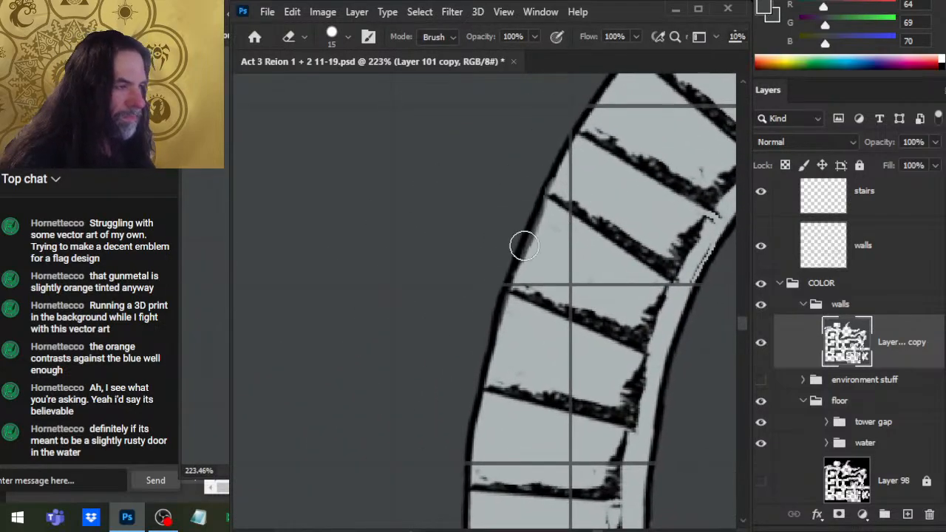
left_click(556, 206, "shift")
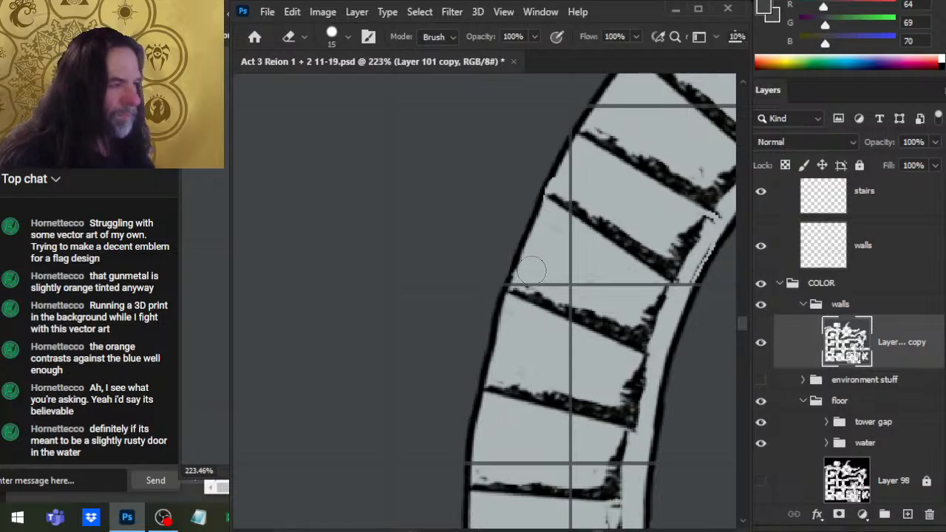
key("b")
scroll(534, 285, "down", 5)
key("e")
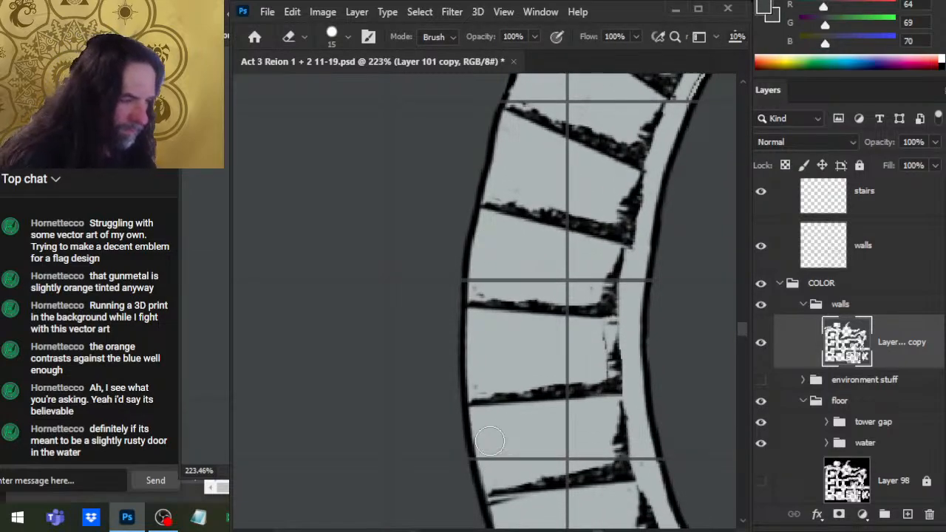
scroll(495, 481, "down", 3)
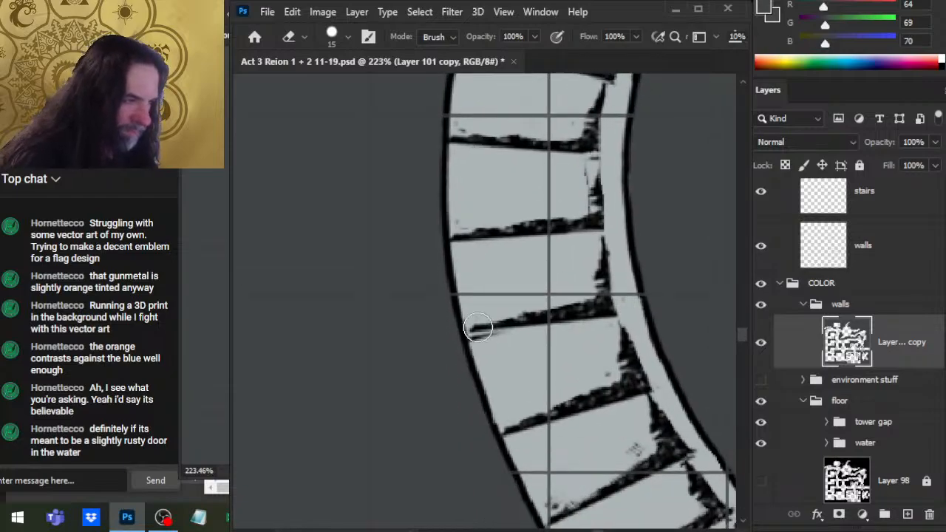
key("b")
scroll(482, 426, "down", 3)
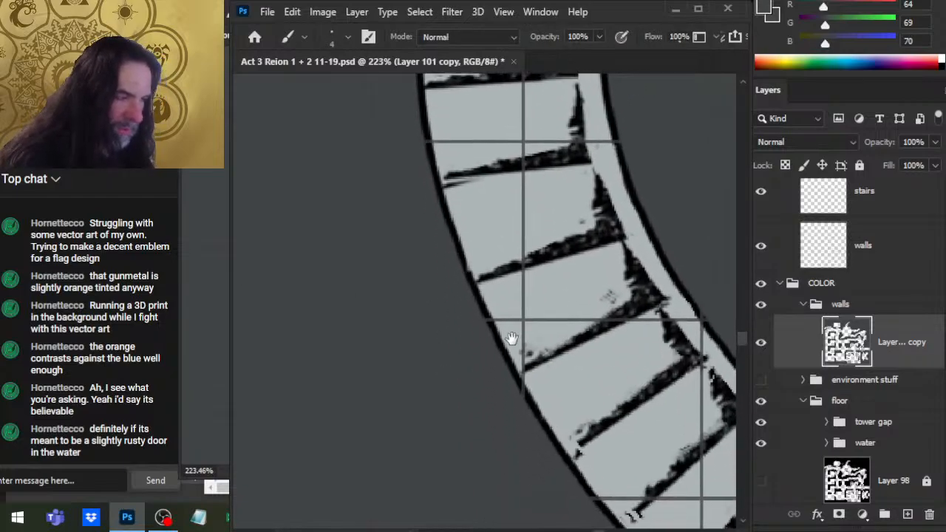
key("e")
key("b")
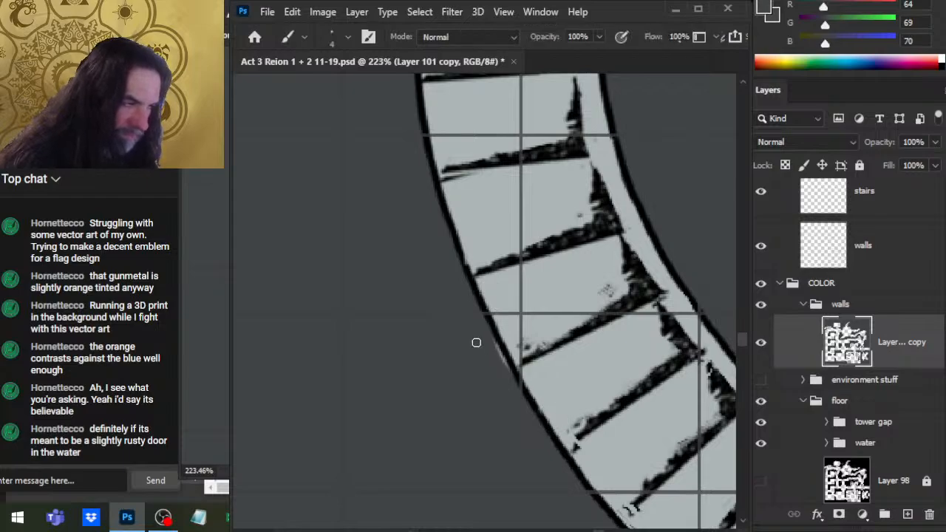
left_click_drag(517, 421, 411, 286)
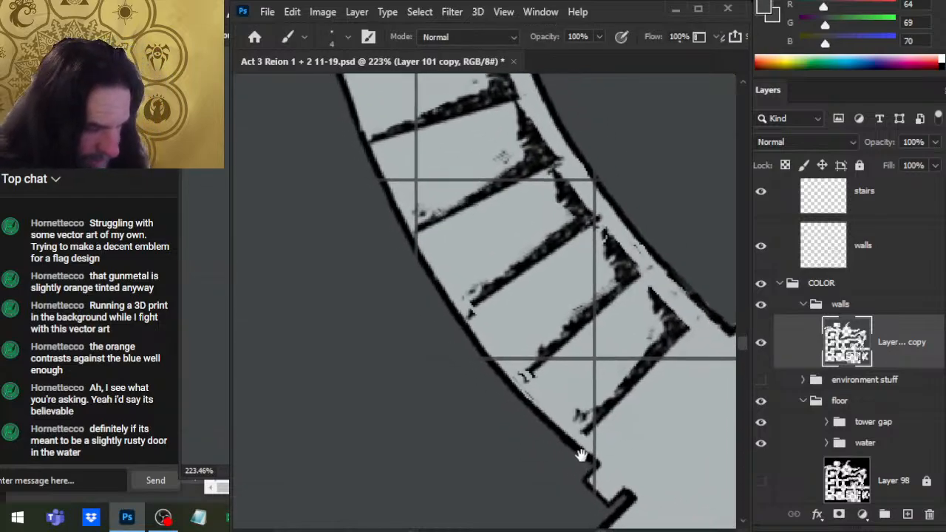
left_click_drag(594, 463, 537, 373)
Paint a straight dark grey bar across the doorway at the stair's foot, from upper to lower jamb, with a size 15 brush
left_click_drag(630, 379, 559, 363)
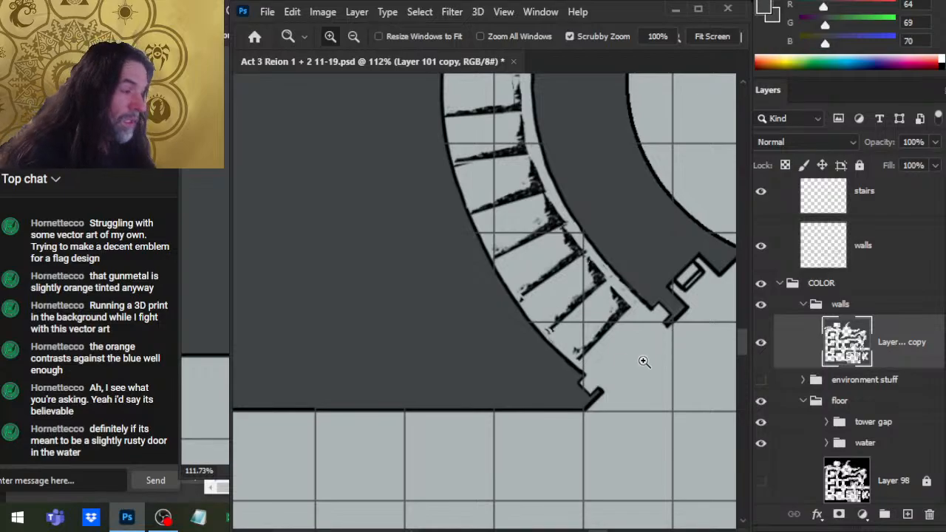
left_click_drag(670, 370, 586, 354)
left_click_drag(667, 407, 481, 319)
left_click_drag(630, 367, 549, 347)
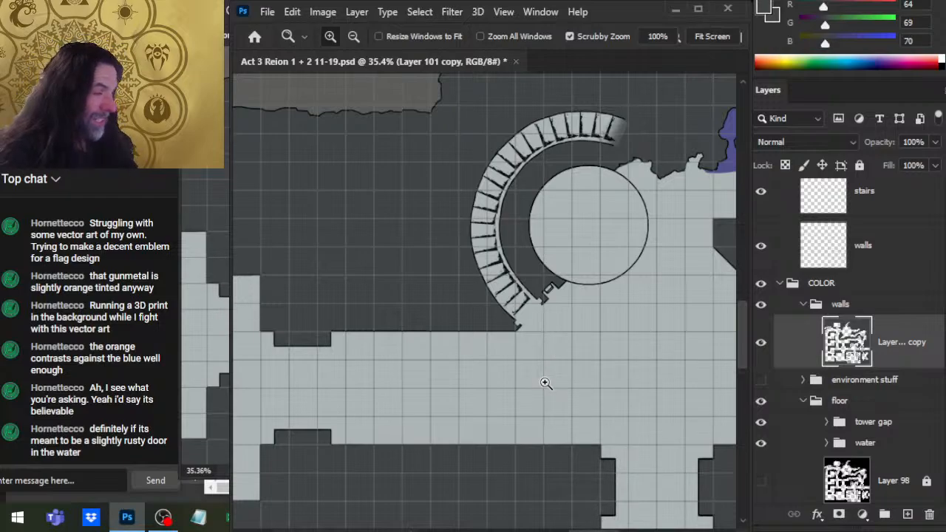
left_click_drag(534, 325, 608, 306)
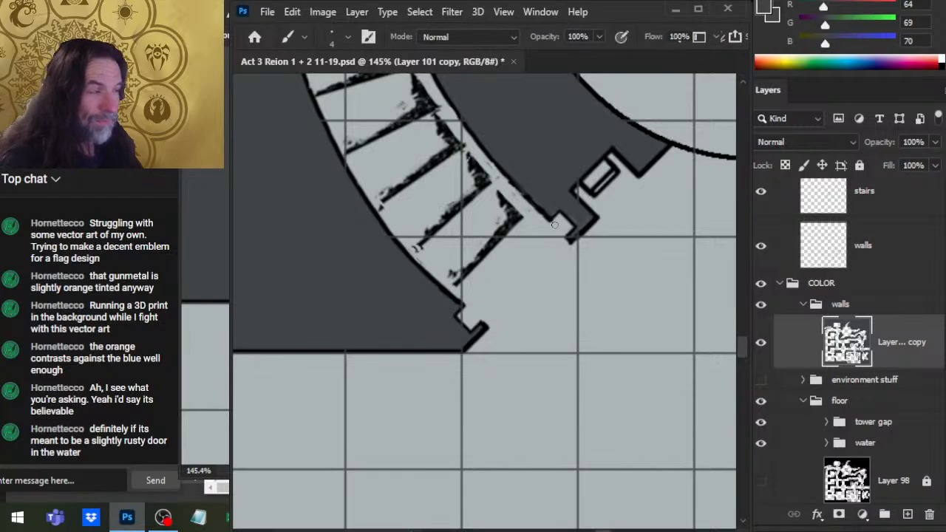
key("bracketright")
key("bracketright")
key("bracketright")
left_click(561, 224)
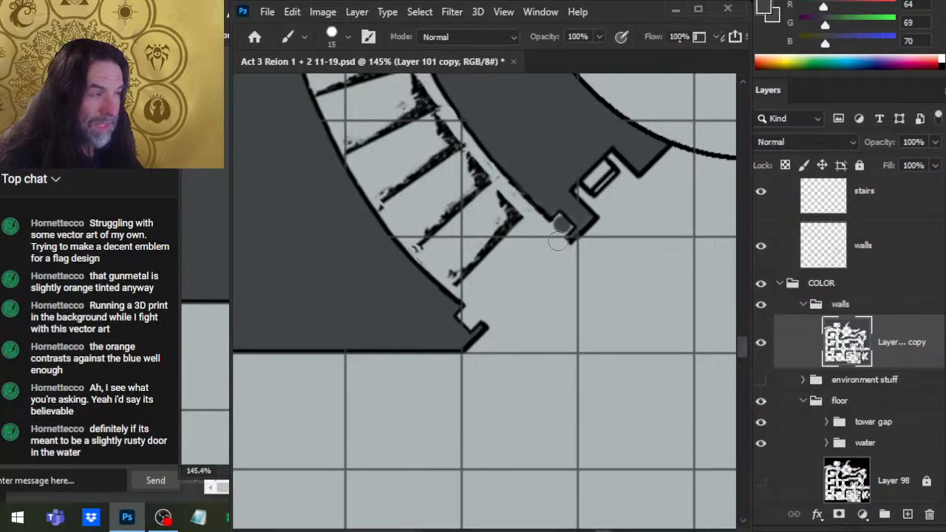
left_click(472, 318, "shift")
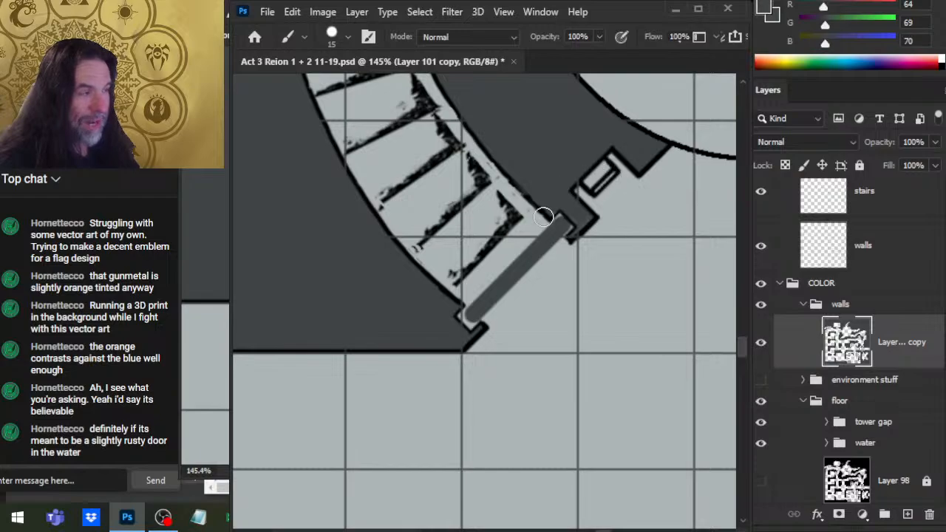
Sample the near-black (RGB 30, 28, 27) from the rubble texture beside the purple water for the brush
left_click_drag(642, 381, 387, 327)
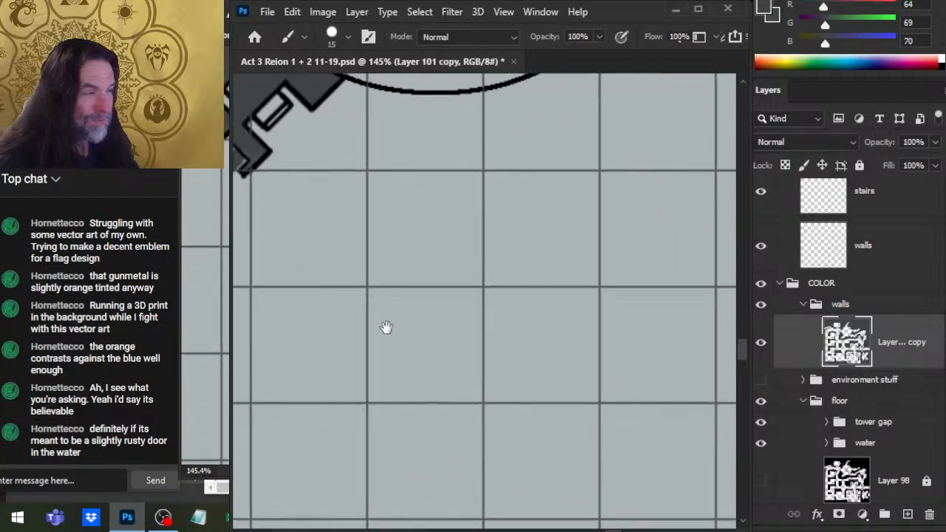
left_click_drag(547, 358, 443, 334)
left_click_drag(631, 374, 385, 328)
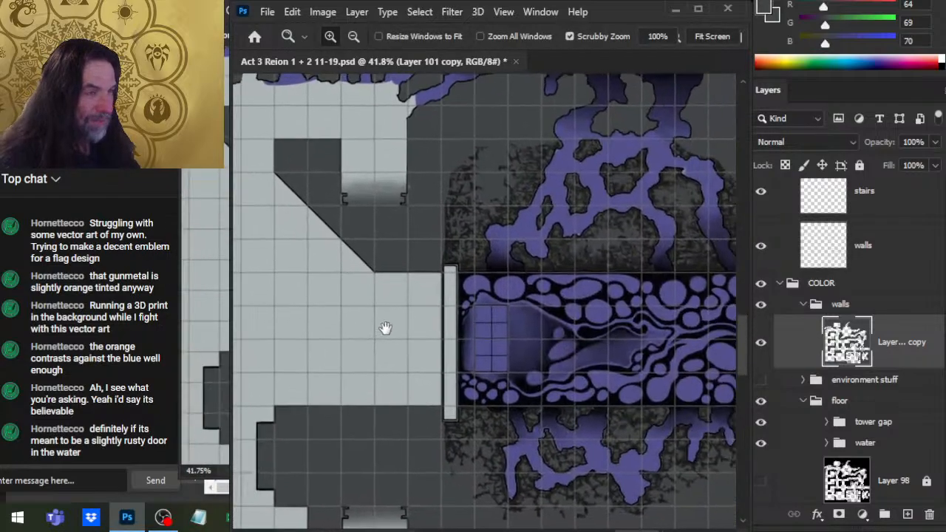
left_click_drag(566, 425, 348, 216)
left_click_drag(484, 395, 523, 402)
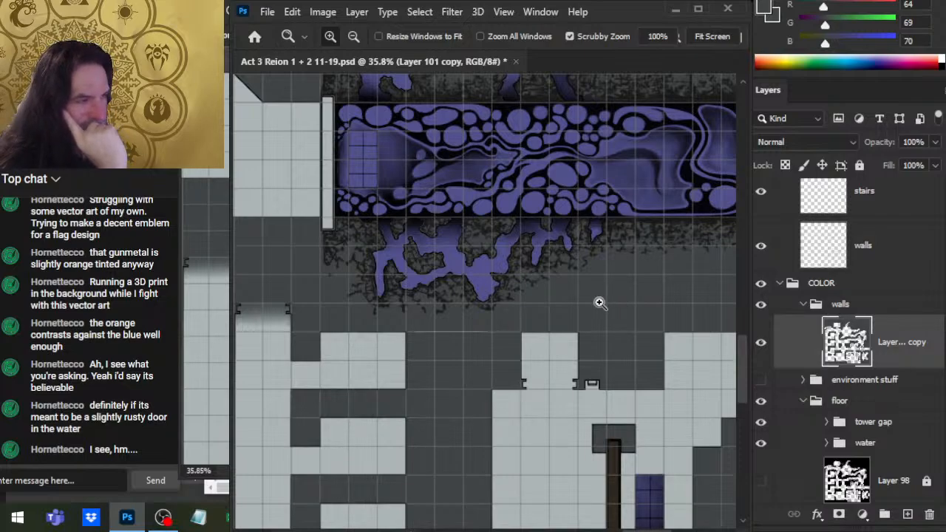
left_click_drag(389, 261, 465, 325)
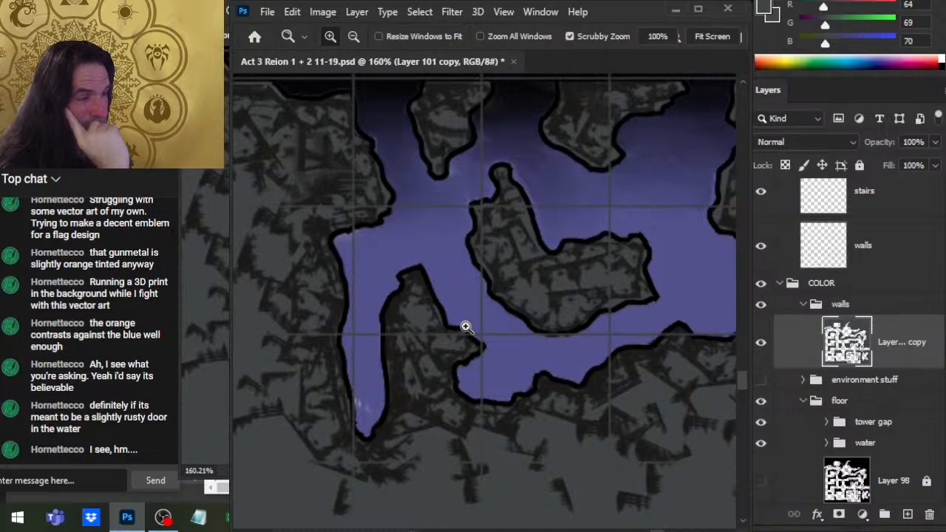
key("b")
left_click(396, 311, "alt")
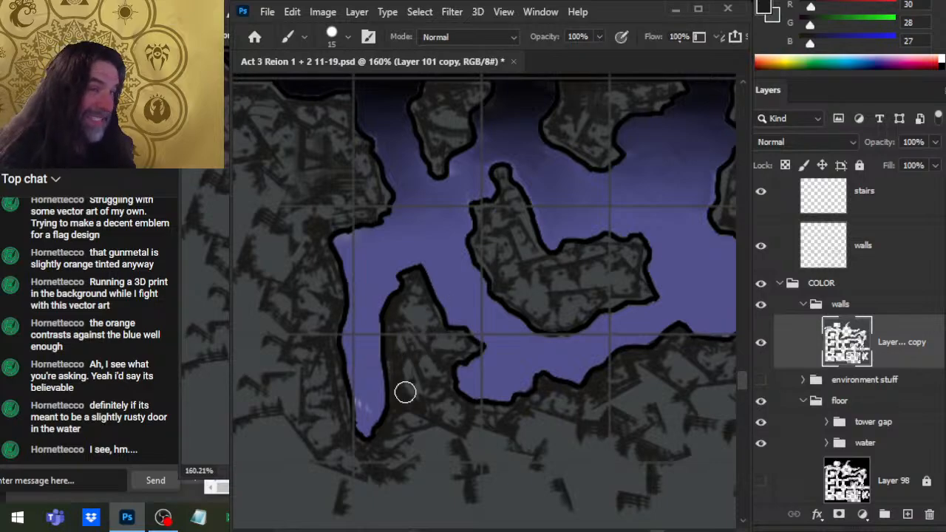
Undo the dark grey bar painted across the doorway at the curved stair's foot, including its starting dab
key("z")
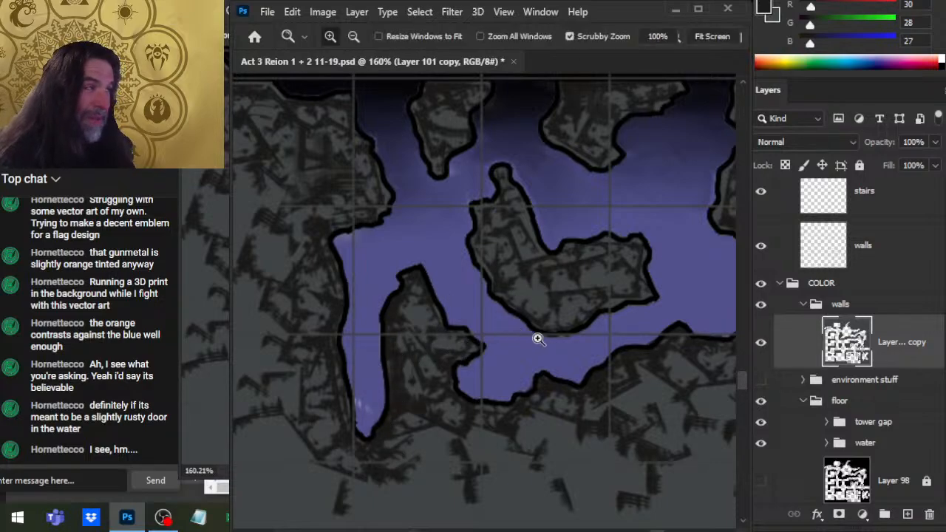
left_click_drag(538, 339, 437, 350)
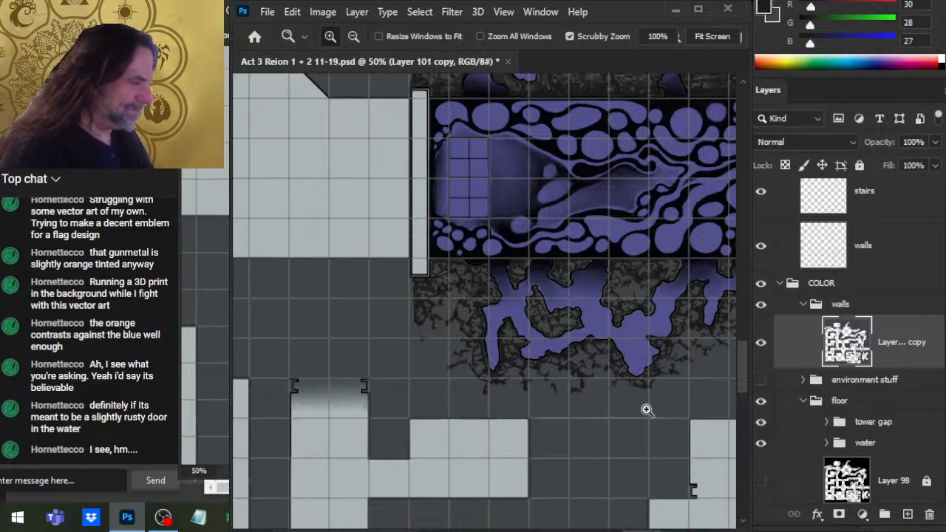
left_click_drag(643, 407, 550, 385)
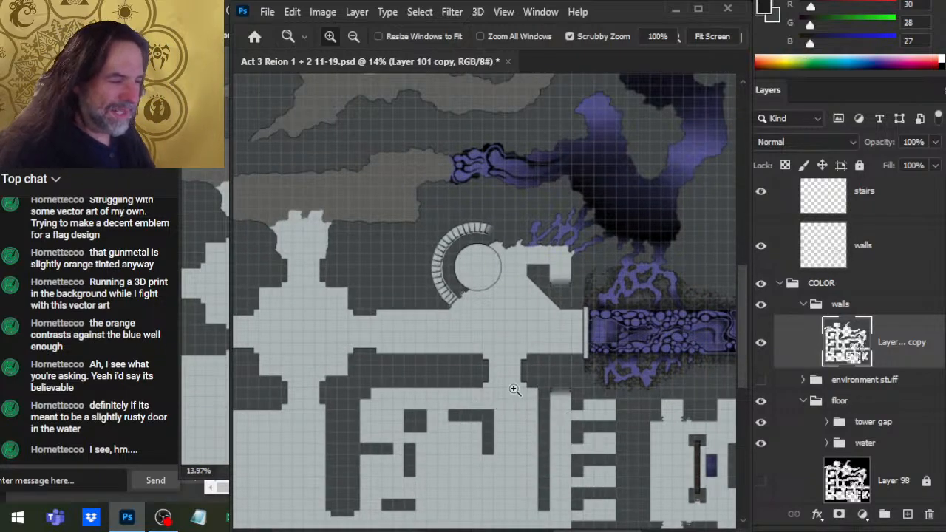
left_click_drag(489, 242, 574, 271)
left_click_drag(417, 448, 536, 314)
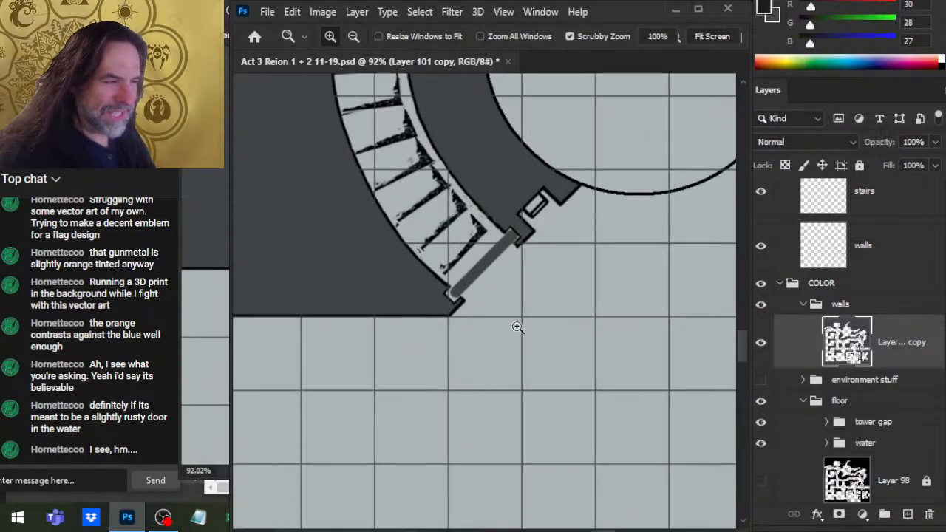
key("ctrl+z")
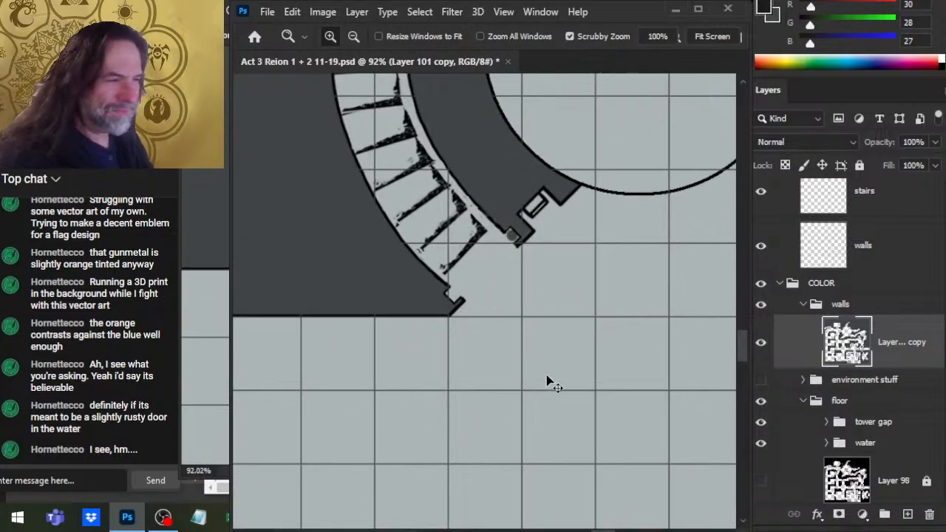
key("ctrl+z")
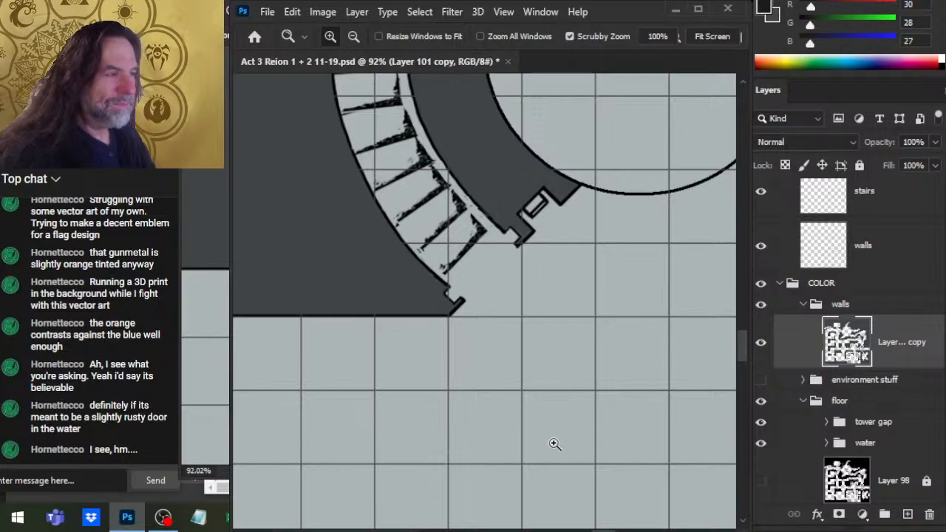
Look over the map's walls and openings from the curved stair's foot to the lower rooms and the room with the brown beam
scroll(577, 397, "down", 5)
left_click_drag(598, 454, 492, 340)
left_click_drag(468, 178, 545, 279)
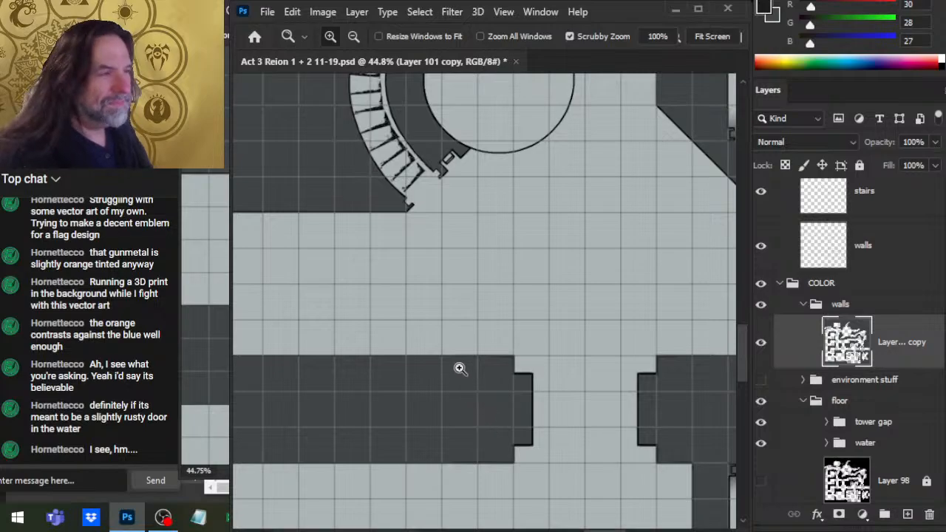
left_click_drag(571, 454, 525, 453)
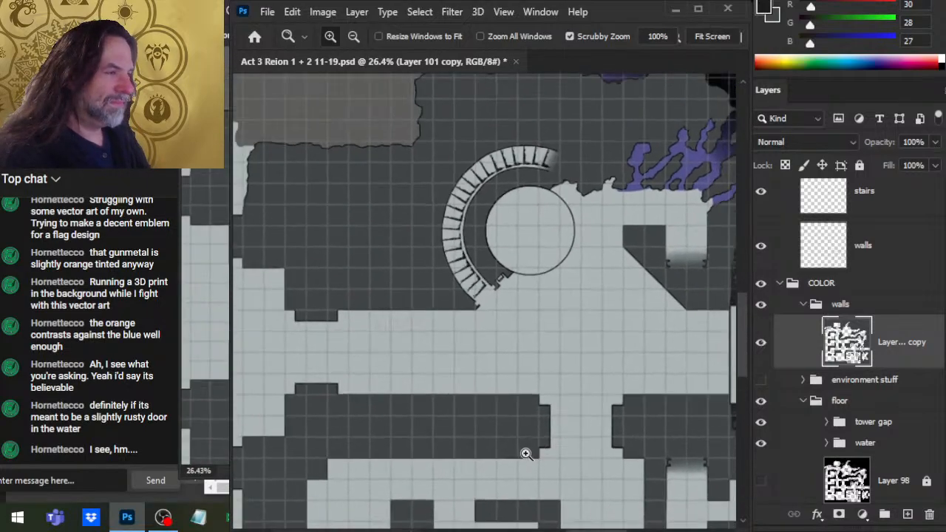
left_click_drag(645, 470, 323, 196)
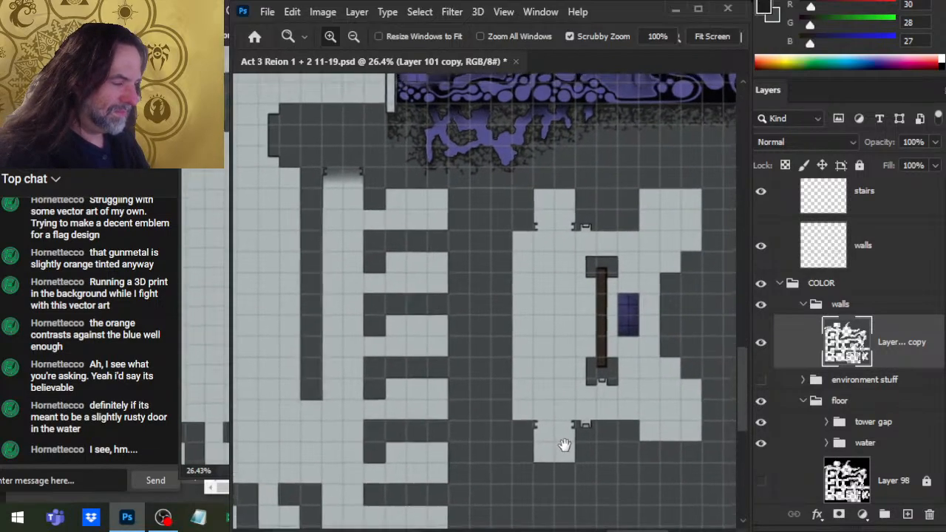
left_click_drag(562, 447, 503, 321)
mouse_move(621, 433)
left_mouse_down()
mouse_move(599, 428)
mouse_move(312, 211)
left_mouse_up()
mouse_move(613, 436)
left_mouse_down()
mouse_move(477, 319)
mouse_move(476, 281)
left_mouse_up()
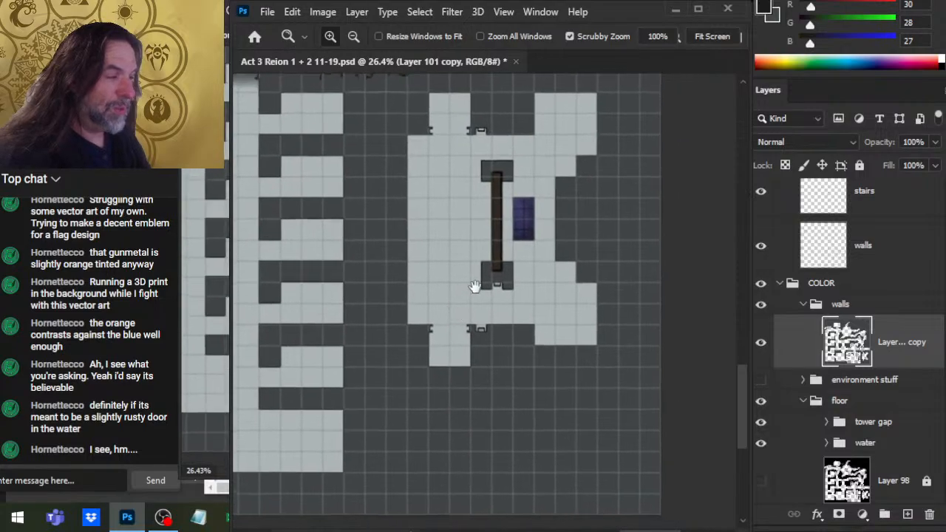
left_click(490, 313, "ctrl")
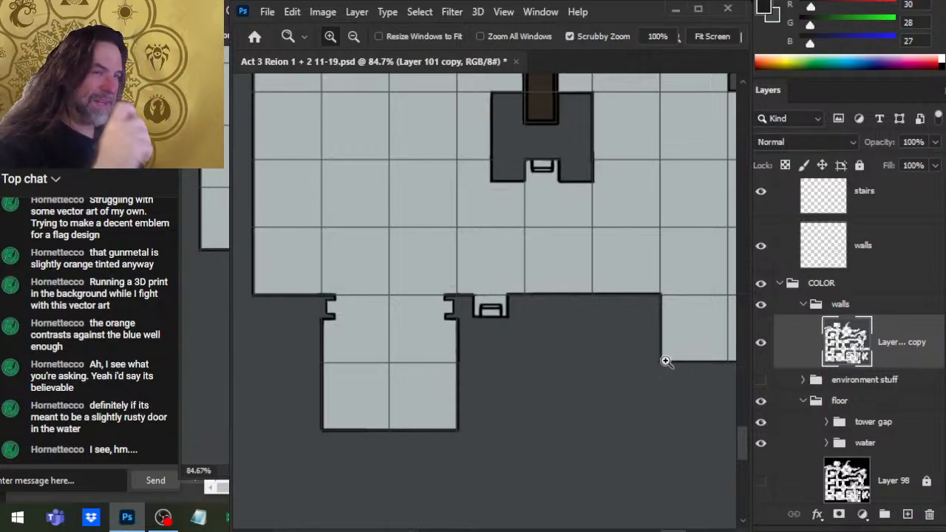
left_click_drag(575, 323, 481, 317)
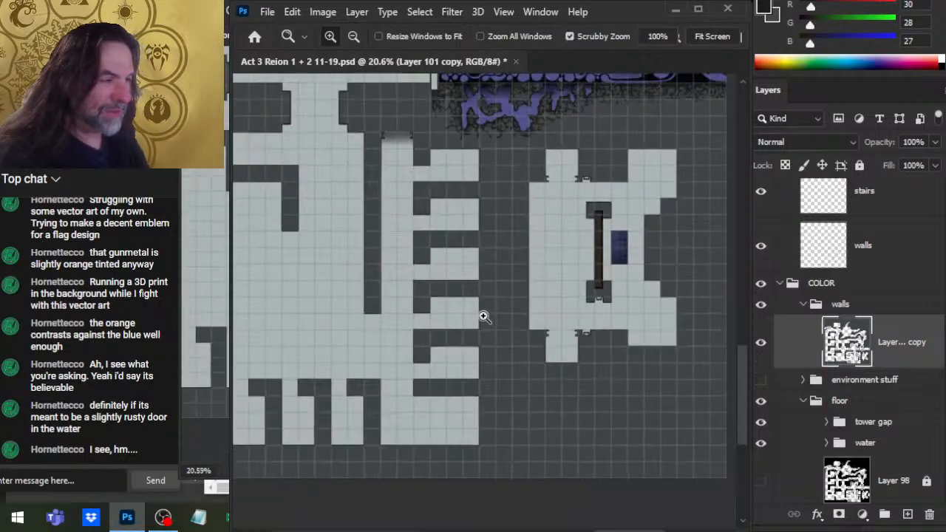
left_click_drag(483, 262, 581, 376)
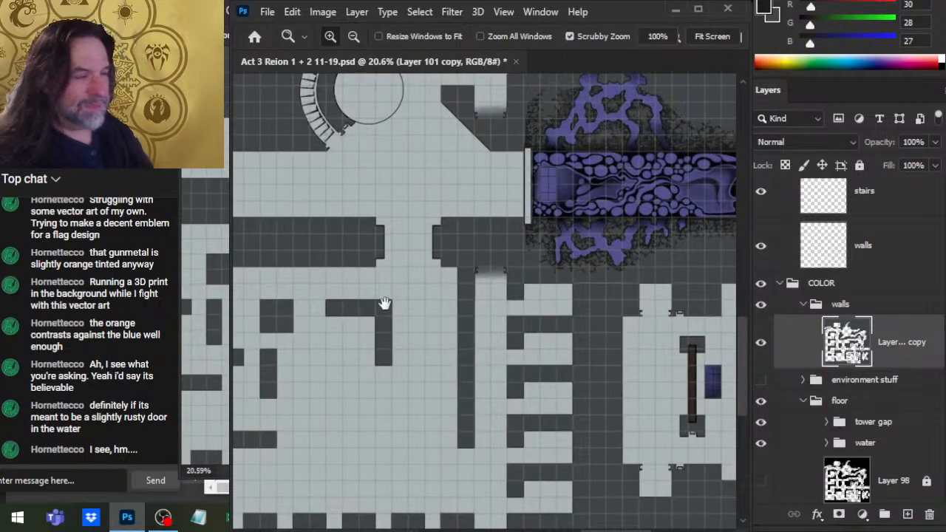
left_click_drag(452, 304, 511, 313)
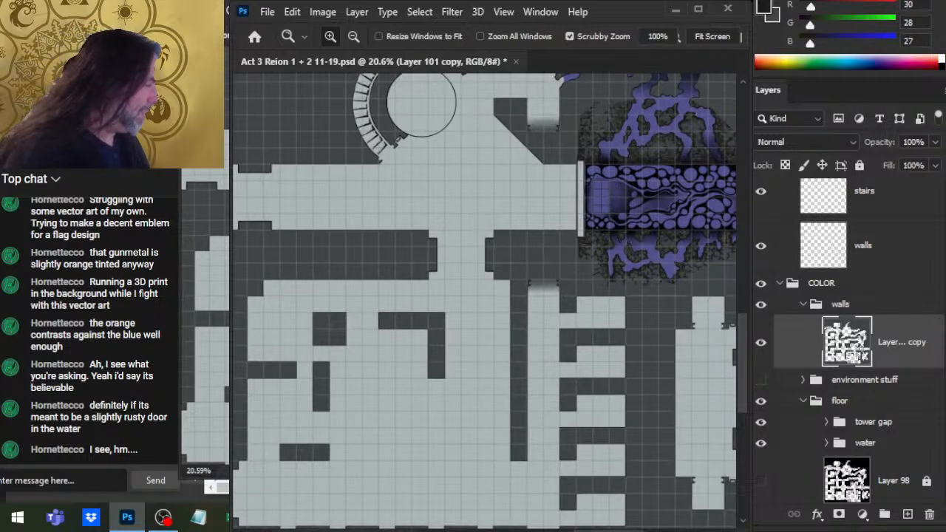
Make the walls line layer active and set the brush to size 4 in pure black (RGB 0, 0, 0) at the protruding wall end below the corridor
scroll(942, 297, "up", 4)
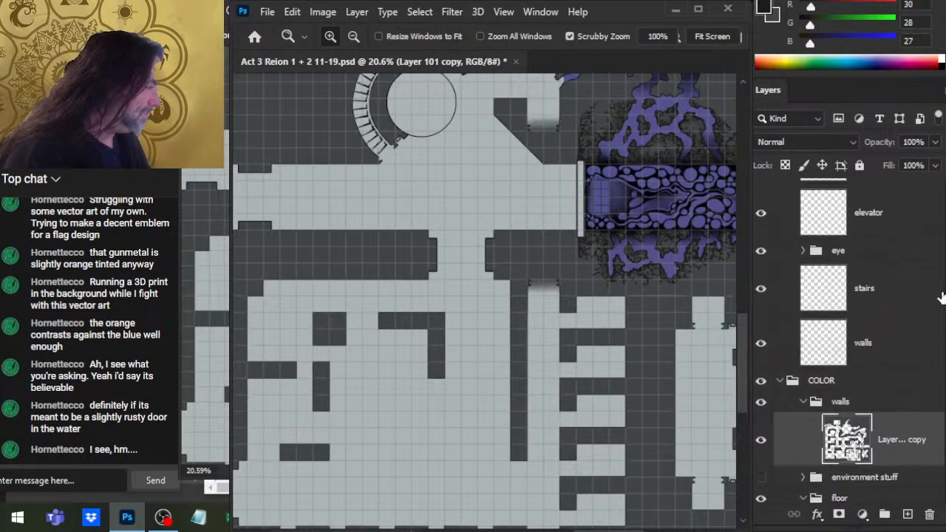
scroll(942, 298, "up", 1)
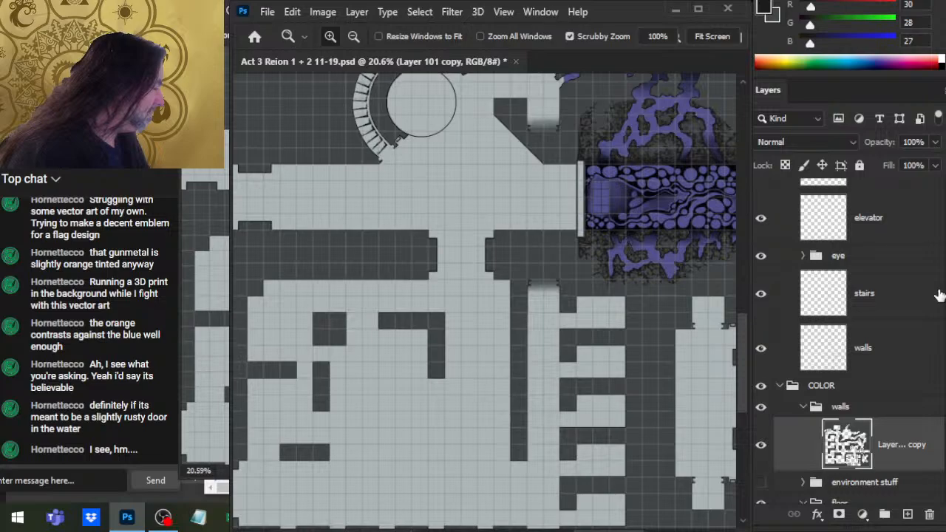
left_click(865, 346)
left_click_drag(428, 260, 542, 326)
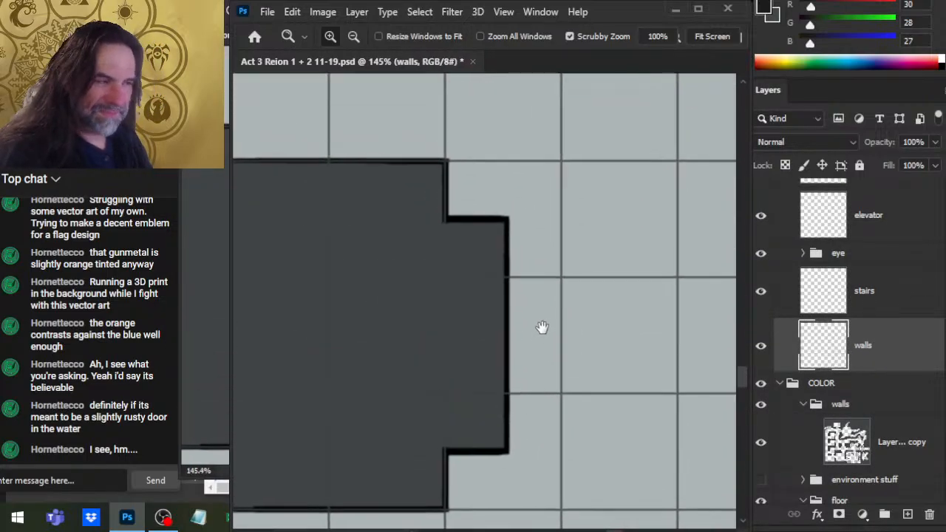
key("b")
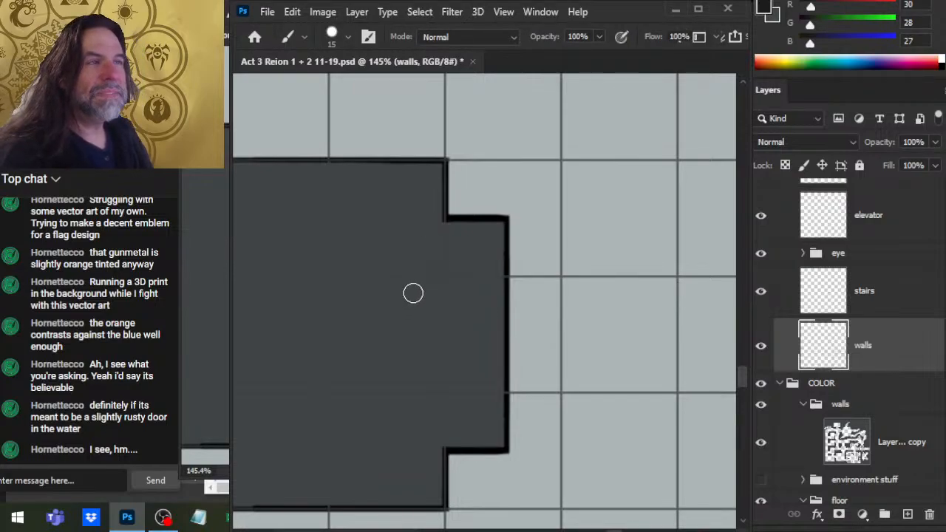
key("bracketleft")
key("bracketleft")
key("bracketleft")
key("bracketleft")
key("bracketleft")
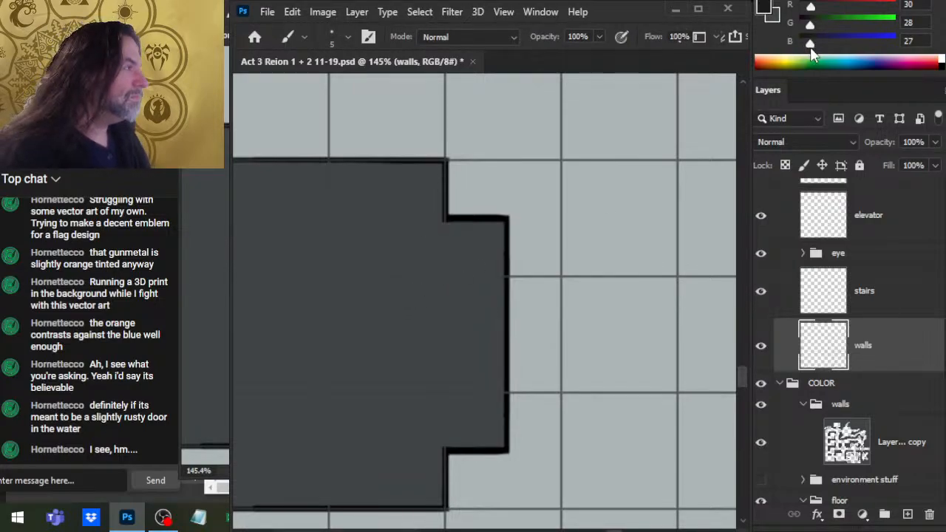
left_click_drag(811, 47, 776, 44)
left_click_drag(811, 24, 769, 6)
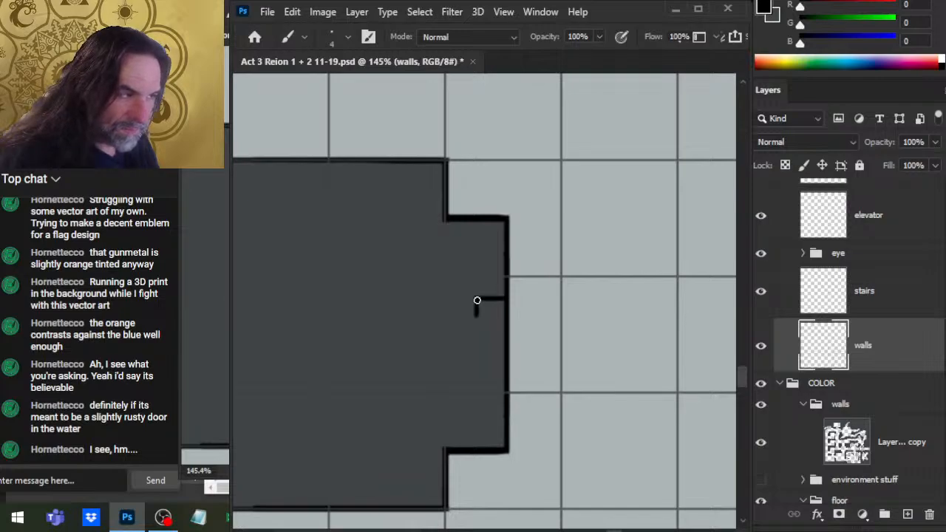
Try to outline a small rectangular recess in the middle of the protruding wall end and trim its corner, then undo it
left_click_drag(477, 300, 477, 358)
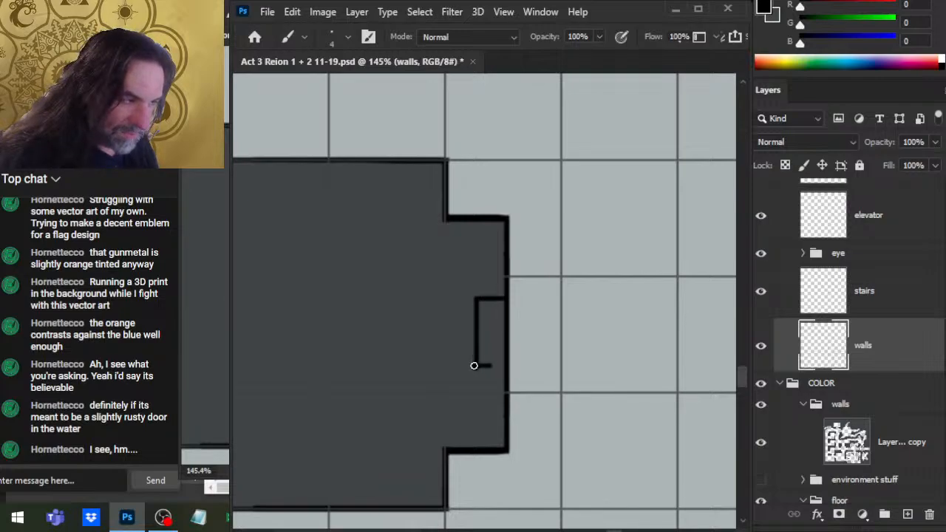
key("e")
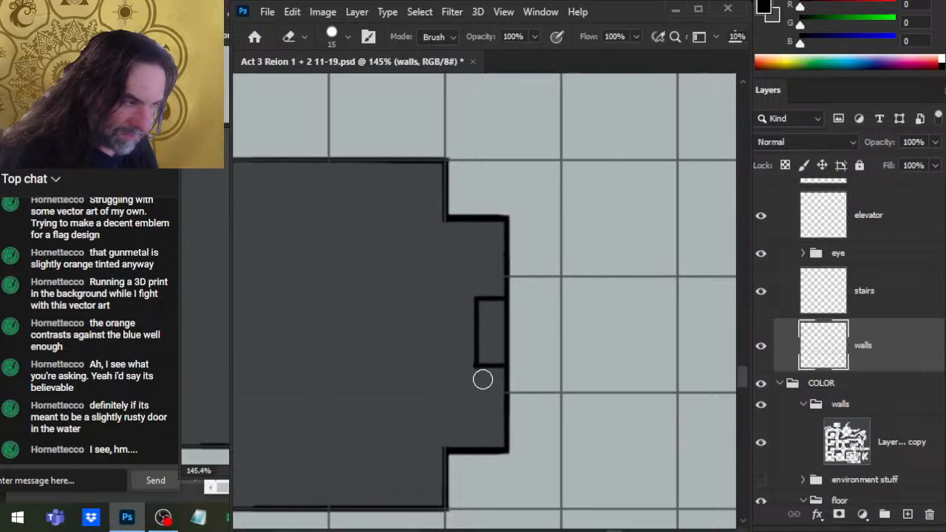
left_click(471, 370)
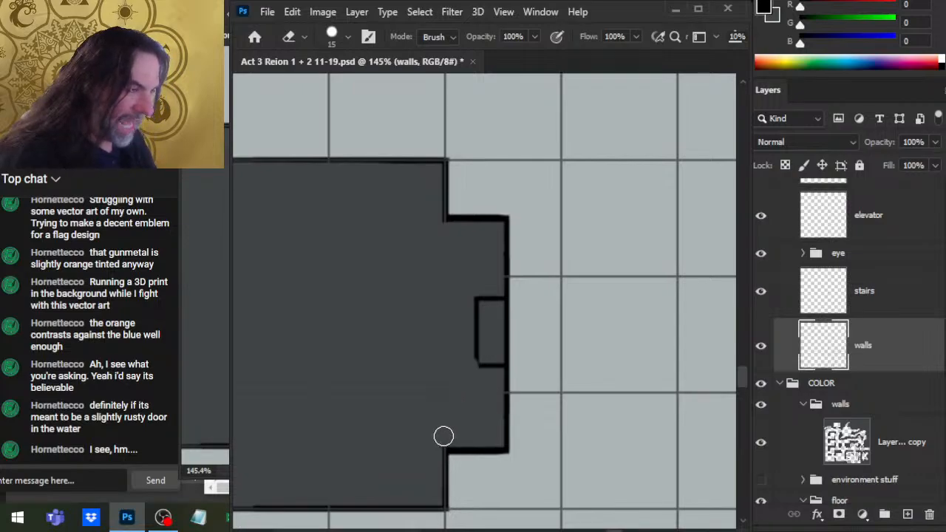
key("ctrl+z")
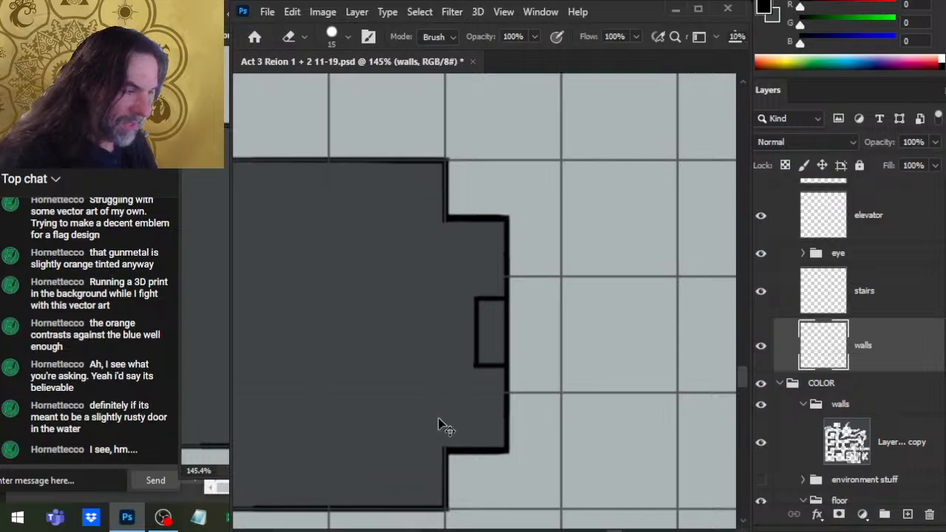
key("ctrl+z")
key("ctrl+z")
key("ctrl+z")
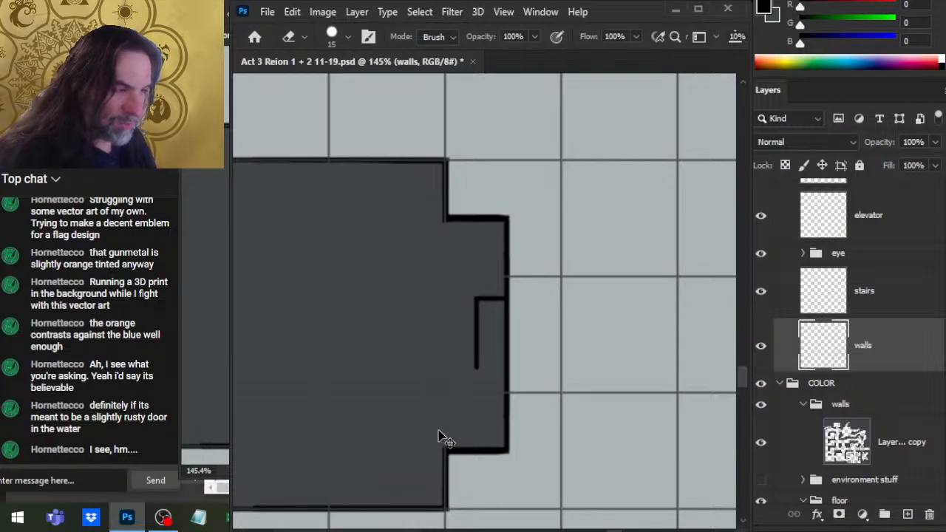
Outline a niche one grid square wide and half a square deep in the protruding wall end, then erase the wall line across its opening
key("b")
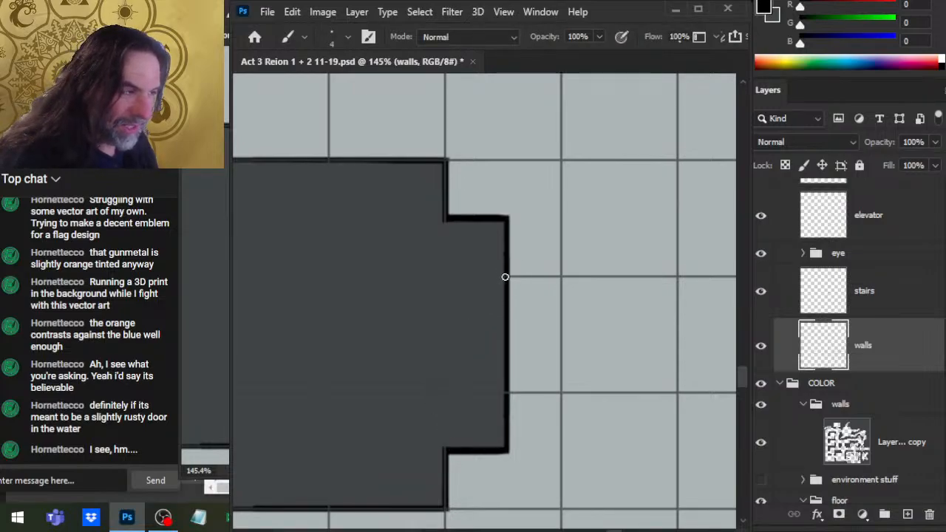
left_click(505, 277, "shift")
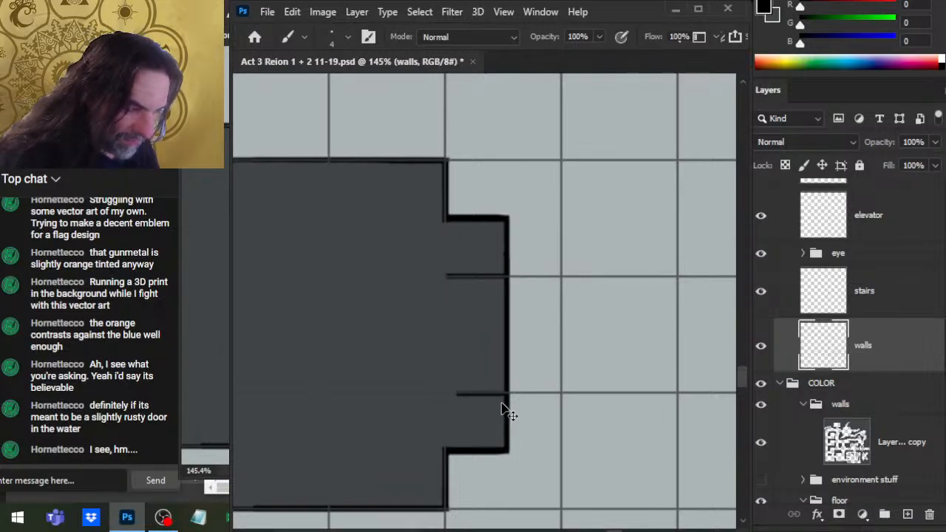
key("ctrl+z")
key("ctrl+z")
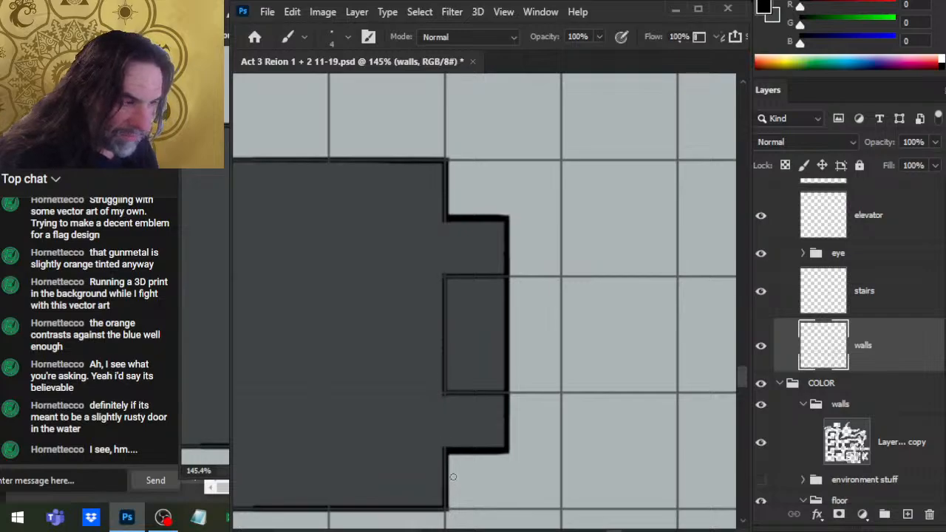
key("e")
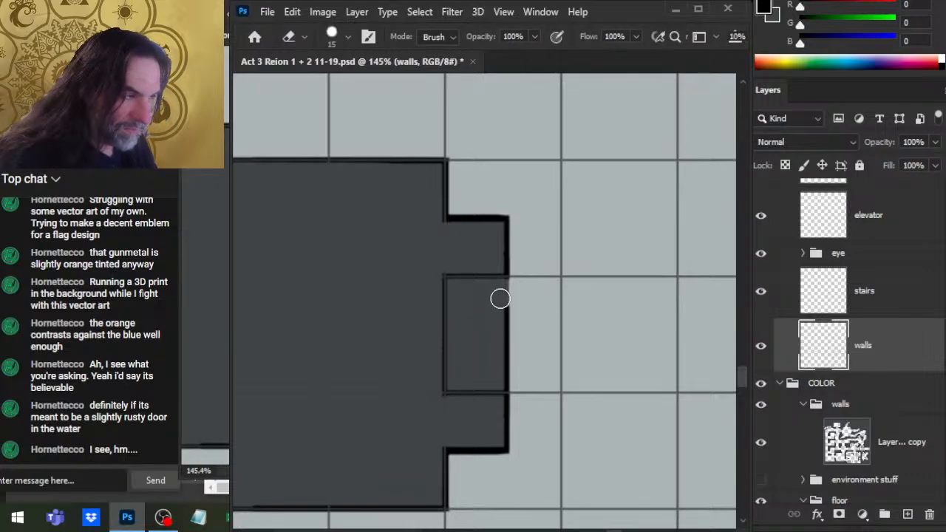
left_click_drag(493, 290, 506, 329)
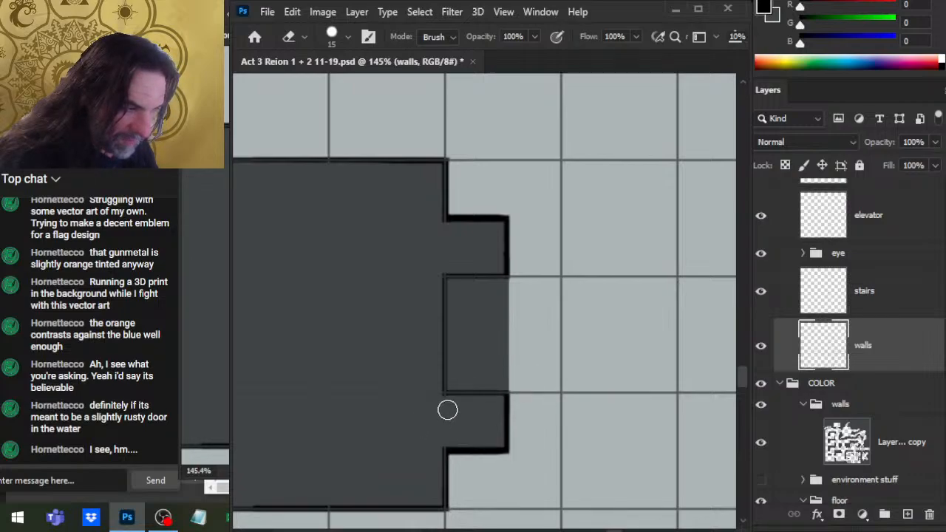
Erase the dark wall fill inside the outlined niche on Layer 101 copy and make the walls line layer active again
left_click(636, 404, "ctrl")
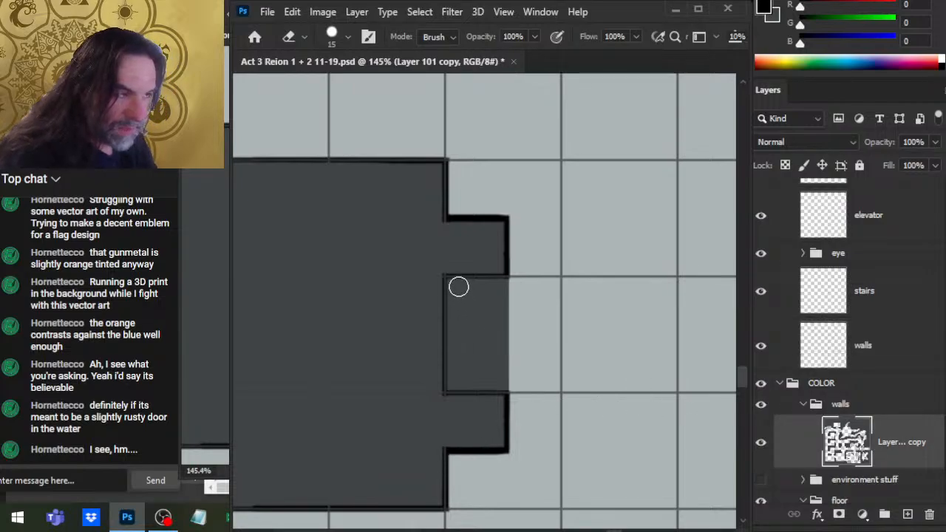
left_click_drag(452, 286, 512, 286)
mouse_move(455, 289)
left_mouse_down()
mouse_move(455, 392)
mouse_move(452, 384)
mouse_move(505, 376)
left_mouse_up()
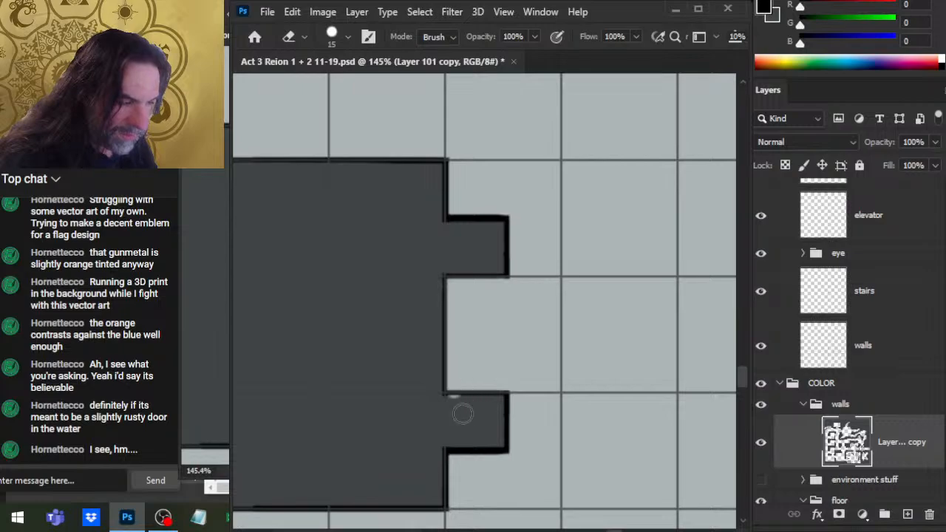
key("r")
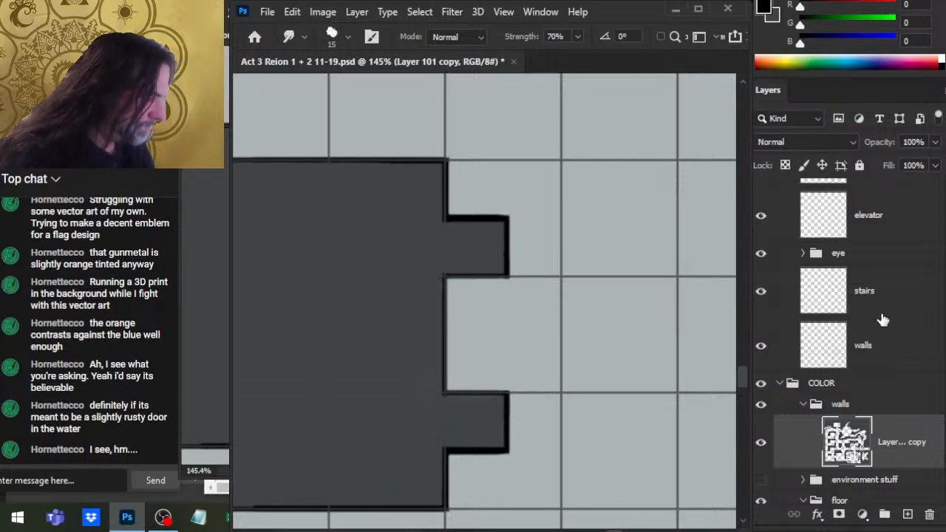
left_click(877, 358)
key("e")
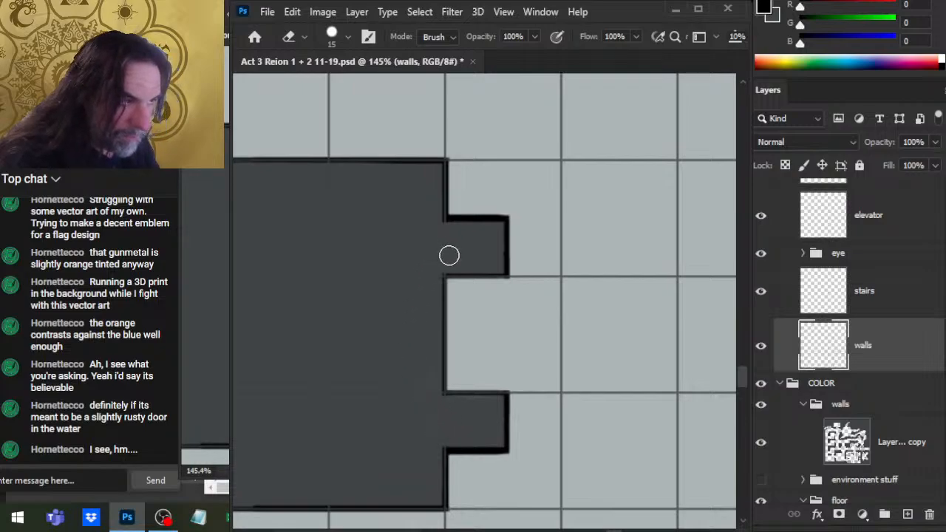
Select the outline of the niched wall end with a freehand lasso and copy it to a new layer
key("z")
left_click_drag(560, 343, 503, 360)
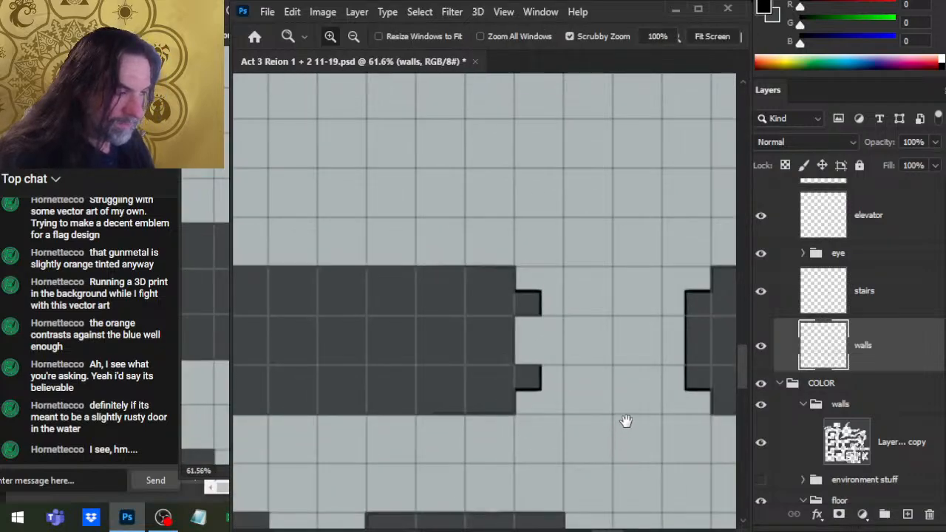
left_click_drag(626, 421, 505, 313)
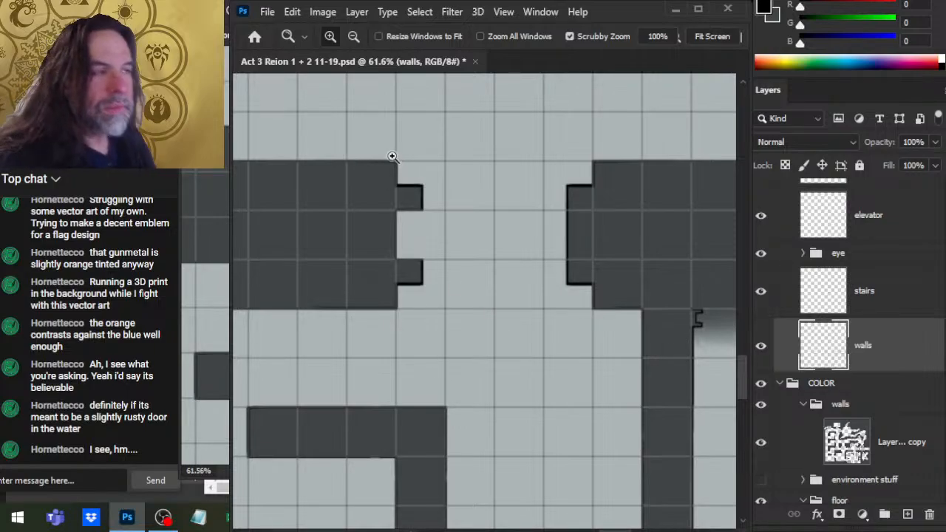
key("l")
mouse_move(412, 148)
left_mouse_down()
mouse_move(427, 326)
mouse_move(414, 137)
left_mouse_up()
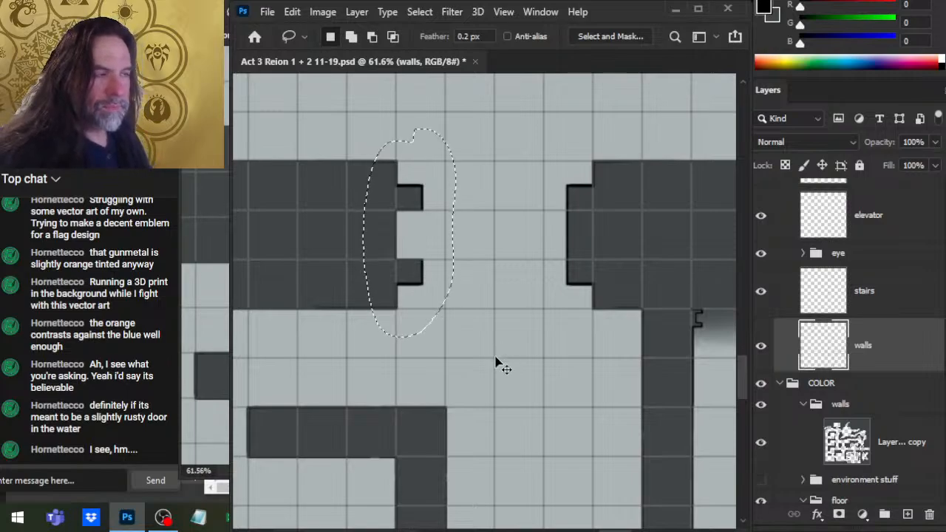
key("ctrl+j")
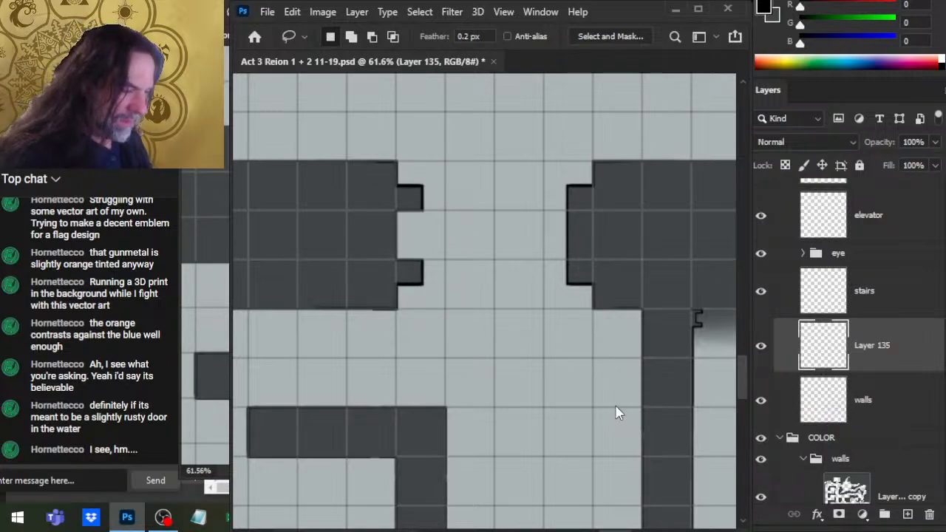
Flip the copied niche outline horizontally
key("ctrl+t")
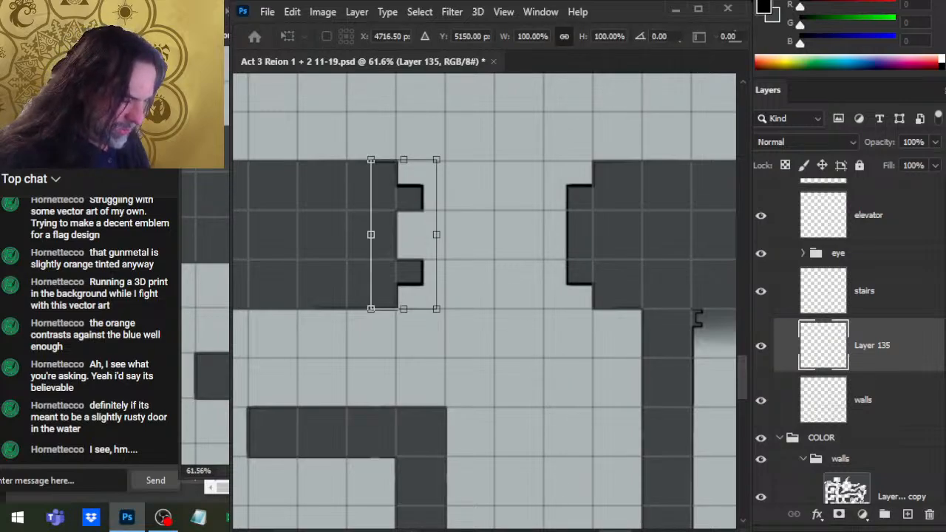
key("alt+e")
key("a")
key("h")
key("Return")
key("v")
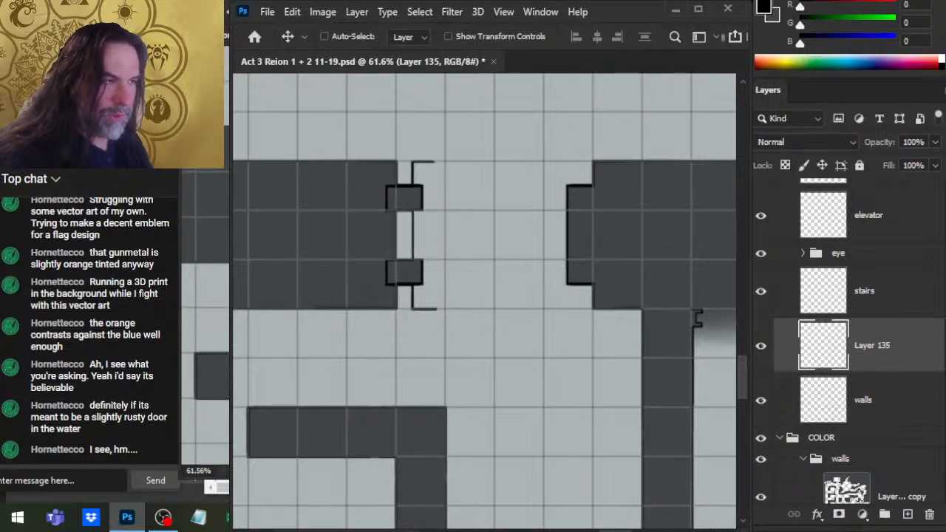
Move the mirrored niche outline horizontally onto the facing wall end, aligning it with that wall's existing lines
key("shift+Right")
key("shift+Right")
key("shift+Right")
key("shift+Right")
key("shift+Right")
key("shift+Right")
key("shift+Right")
key("shift+Right")
key("shift+Right")
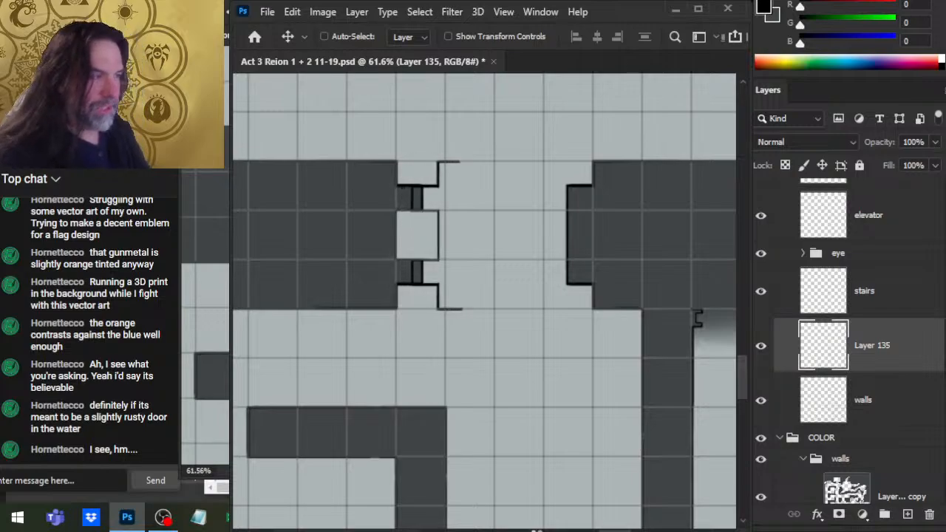
key("shift+Right")
key("shift+Right")
key("shift+Right")
key("shift+Right")
key("shift+Right")
key("shift+Right")
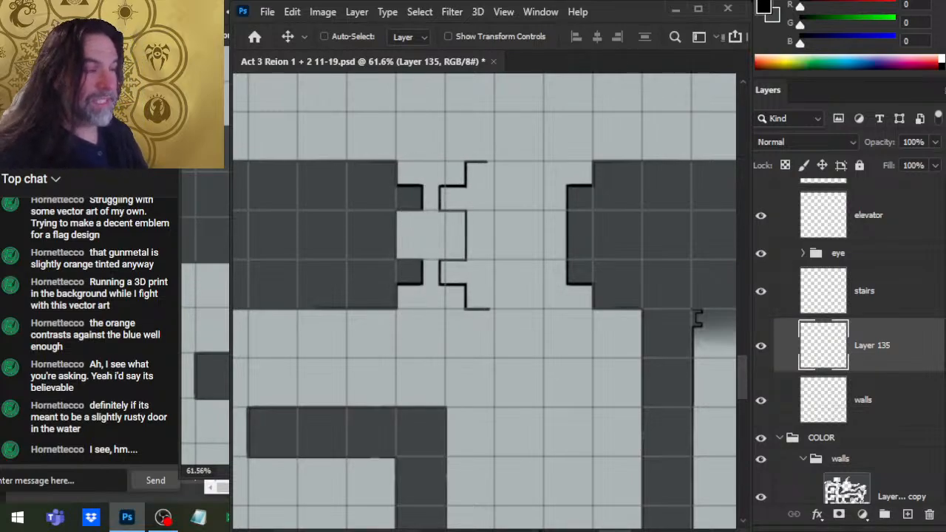
key("shift+Right")
key("shift+Right")
key("shift+Right")
key("shift+Right")
key("shift+Right")
key("shift+Right")
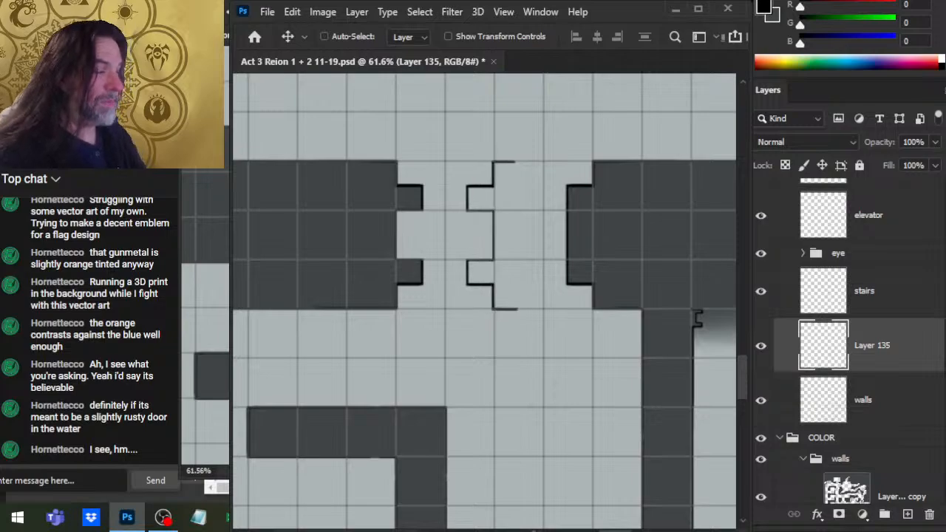
key("shift+Right")
key("shift+Right")
key("shift+Right")
key("shift+Right")
key("shift+Right")
key("shift+Right")
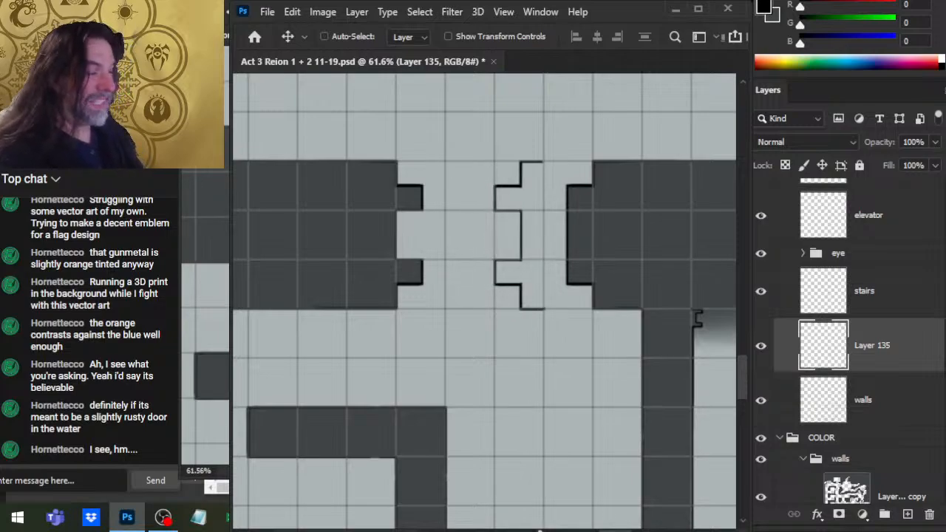
key("shift+Right")
key("shift+Right")
key("shift+Right")
key("shift+Right")
key("shift+Right")
key("shift+Right")
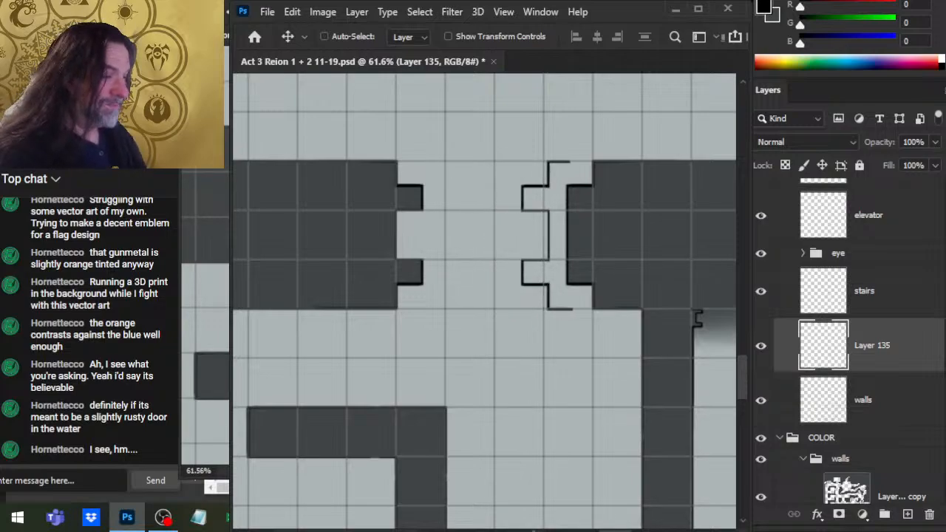
key("shift+Right")
key("shift+Right")
key("shift+Right")
key("shift+Right")
key("shift+Right")
key("shift+Right")
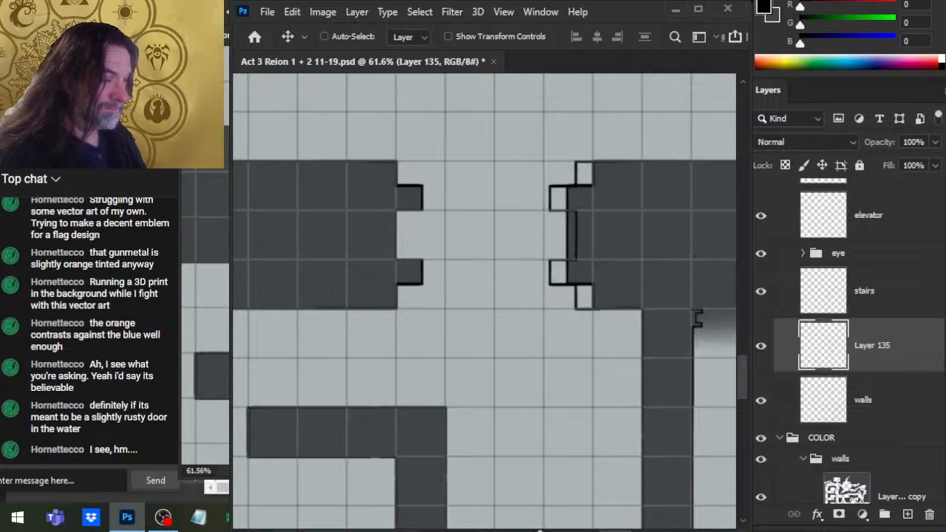
key("shift+Right")
key("shift+Right")
key("shift+Right")
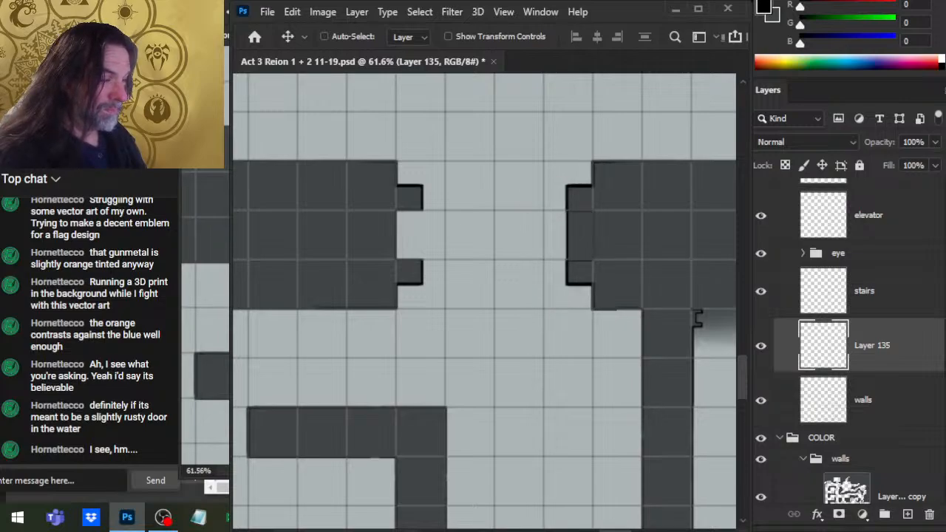
key("Left")
key("Left")
key("Right")
key("Right")
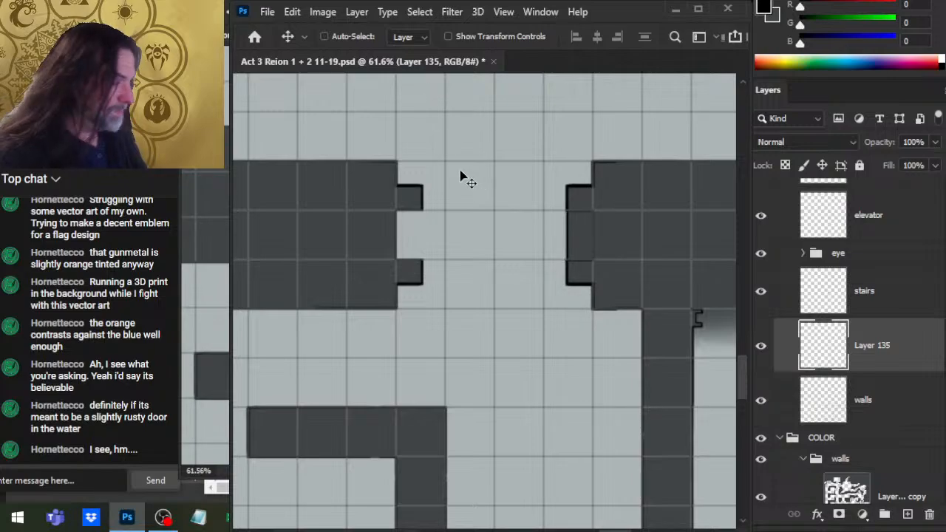
Erase the walls layer's line across the mirrored niche's opening, then merge the copied outline into the walls line layer
left_click_drag(555, 166, 575, 248)
left_click_drag(575, 248, 545, 245)
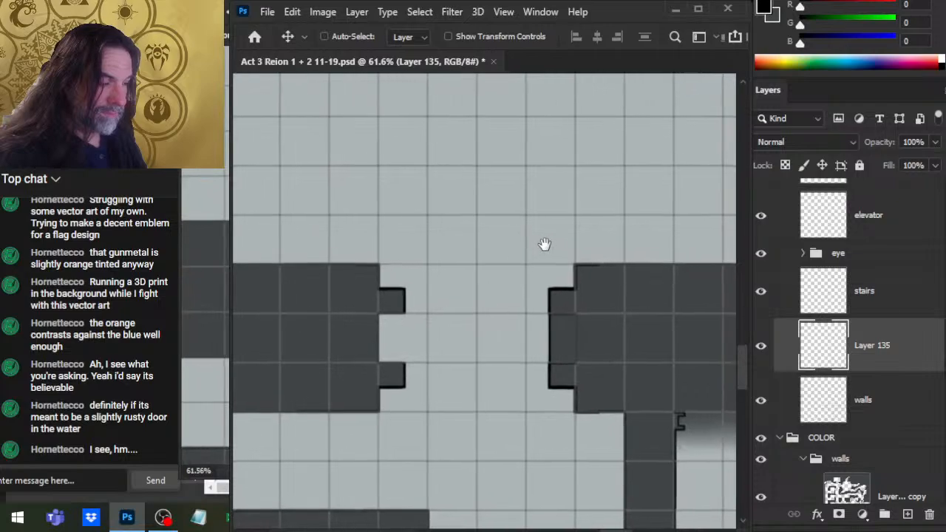
key("ctrl+space")
left_click_drag(623, 289, 651, 295)
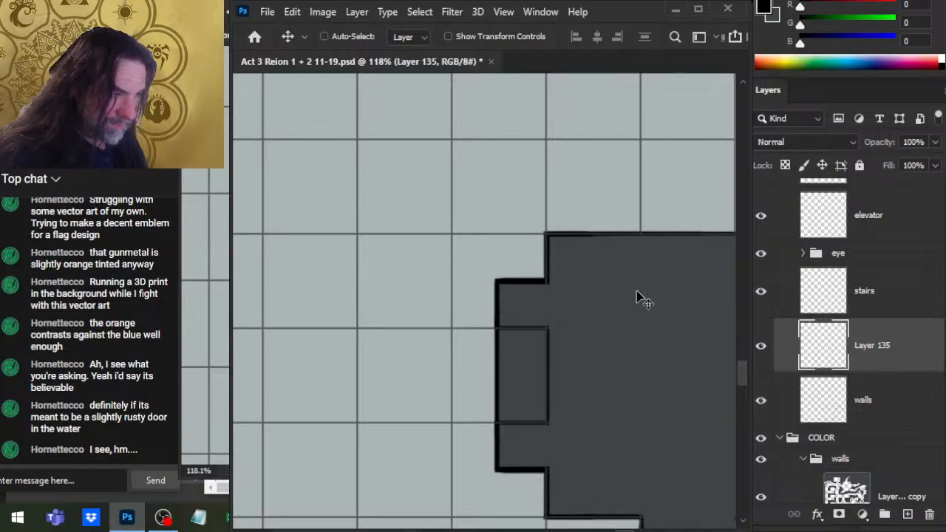
left_click(826, 395)
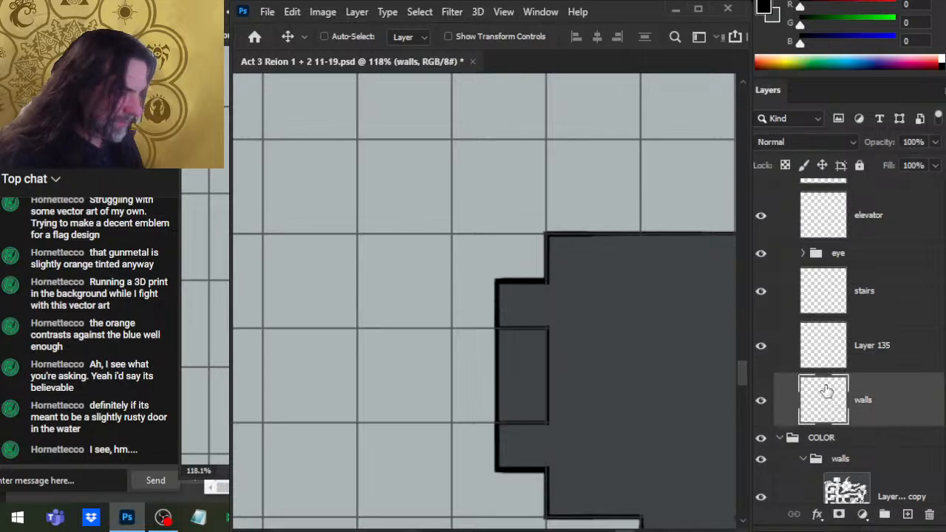
key("b")
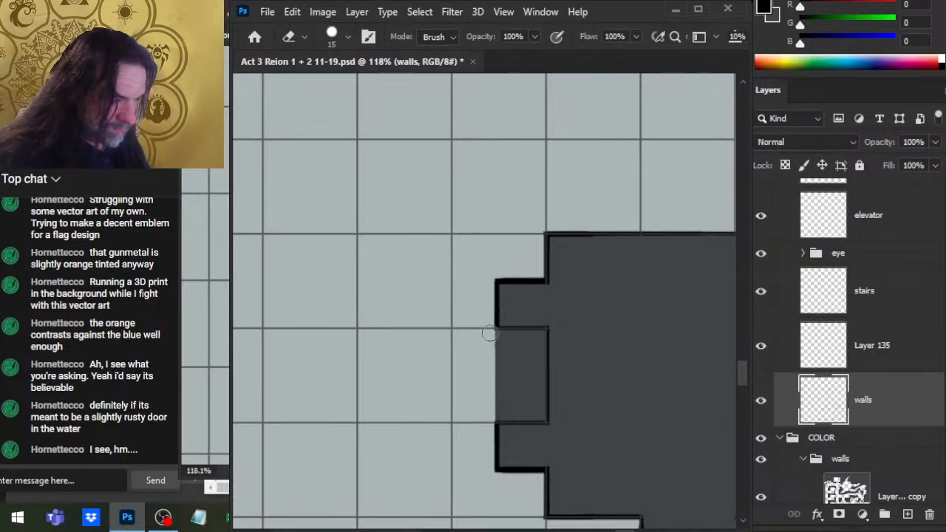
left_click(897, 344)
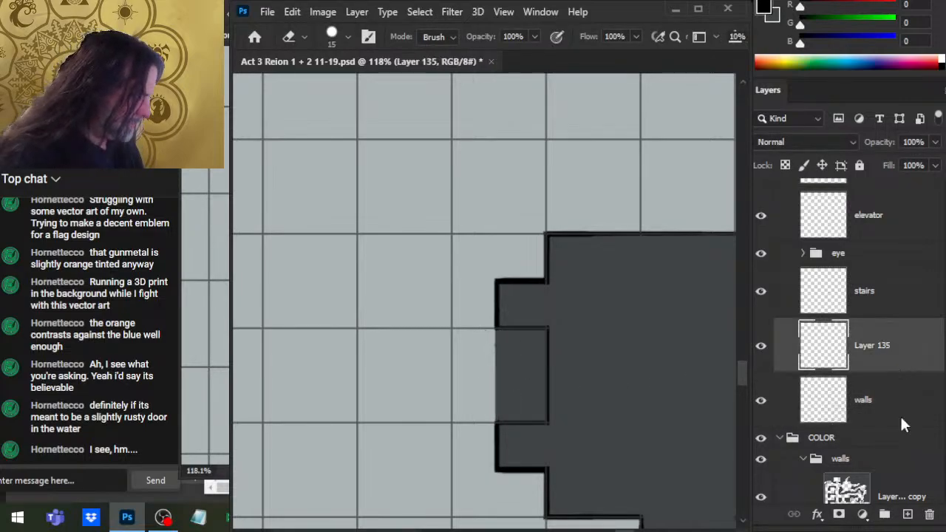
key("ctrl+e")
Erase the fill inside the mirrored niche on Layer 101 copy and patch the overrun spots with the sampled wall gray (RGB 64, 69, 70)
left_click(893, 485)
left_click(902, 454)
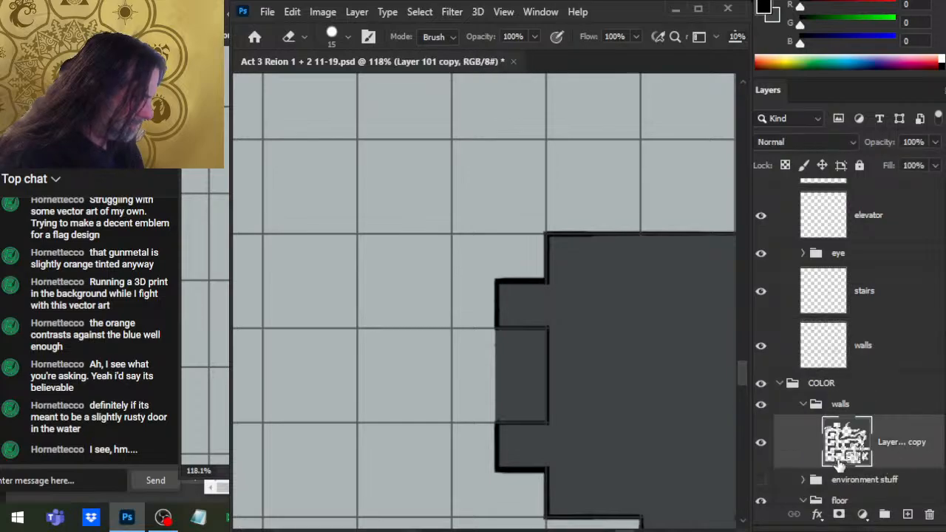
left_click(493, 334, "shift")
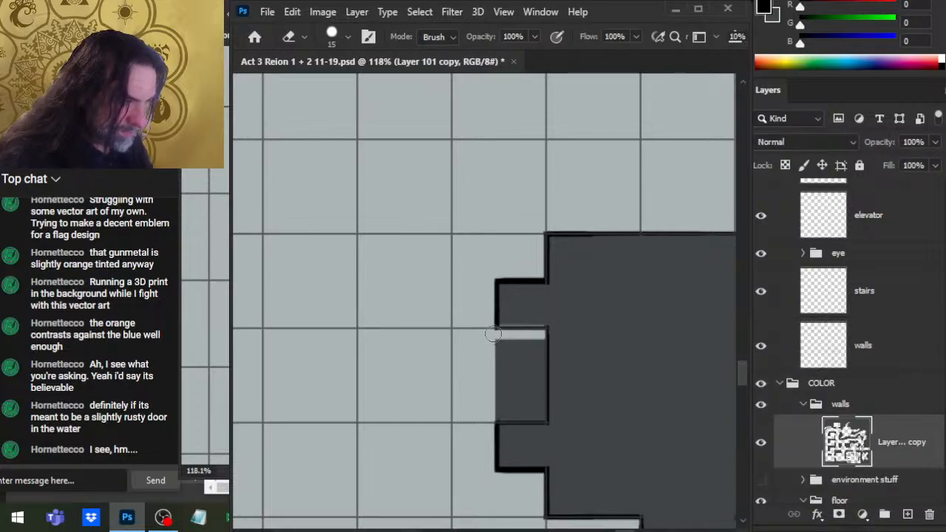
mouse_move(544, 335)
left_mouse_down()
mouse_move(540, 420)
mouse_move(493, 416)
mouse_move(493, 384)
left_mouse_up()
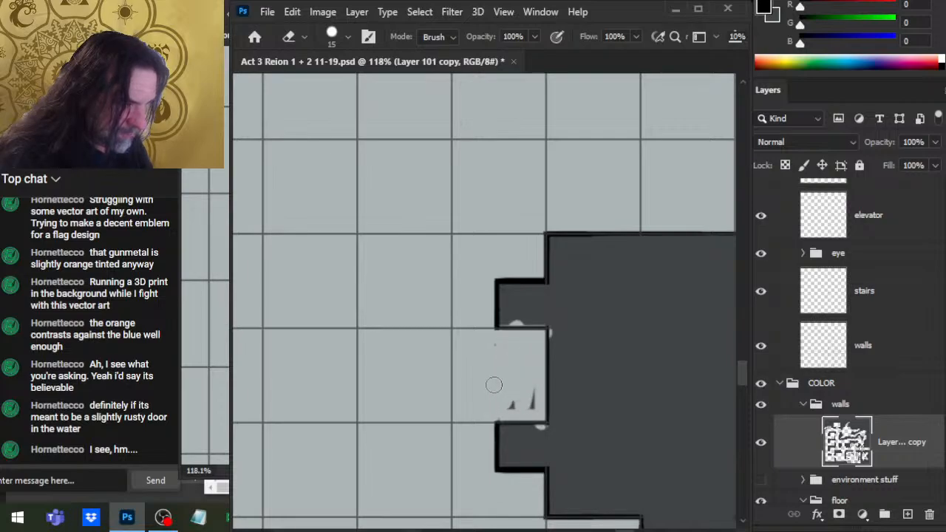
key("b")
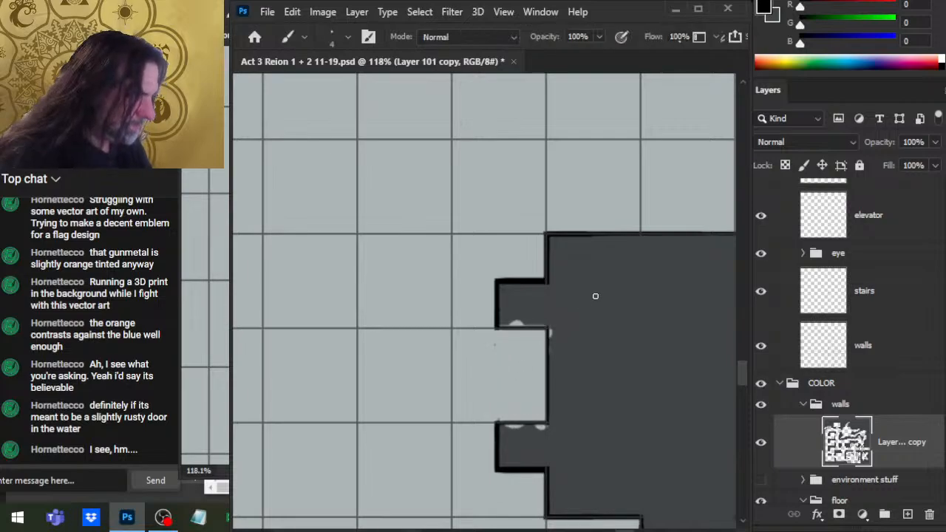
left_click(592, 307, "alt")
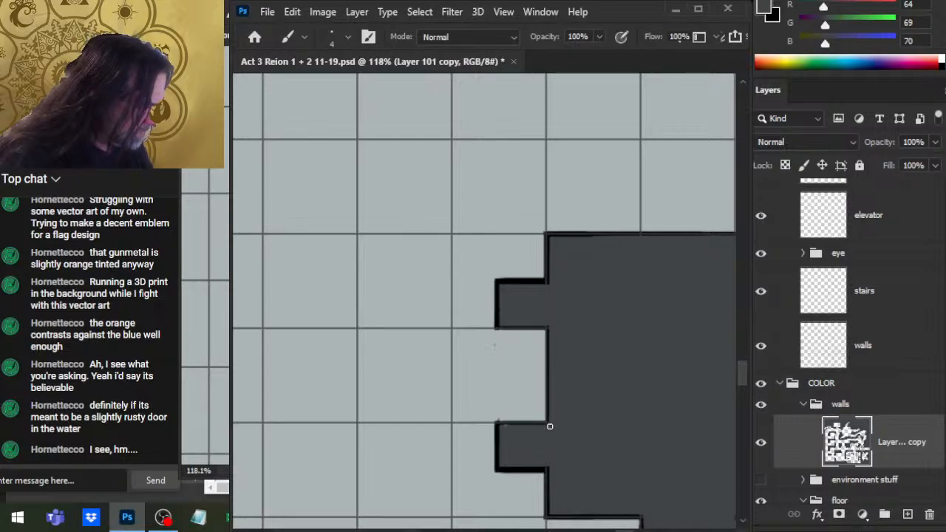
key("e")
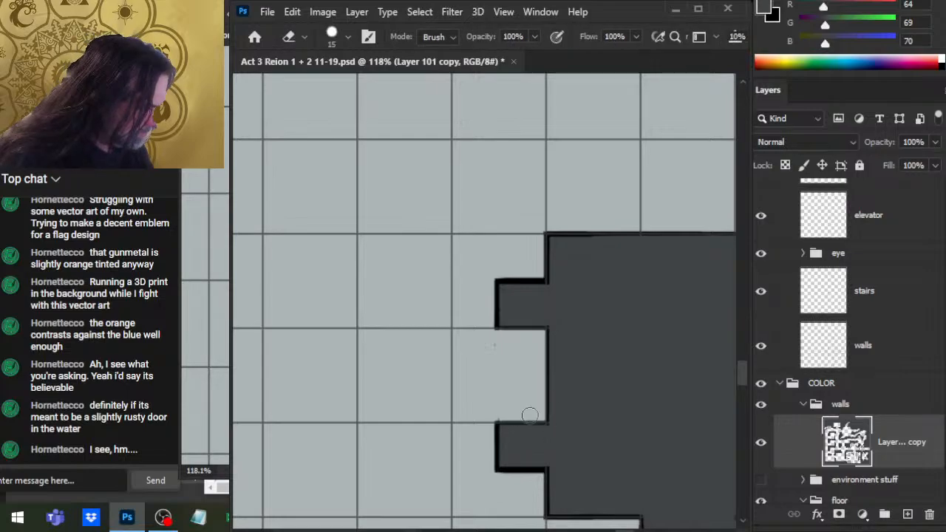
Clean up the rough edge and corner of the walls layer's line along the lower side of the mirrored niche
left_click(855, 365)
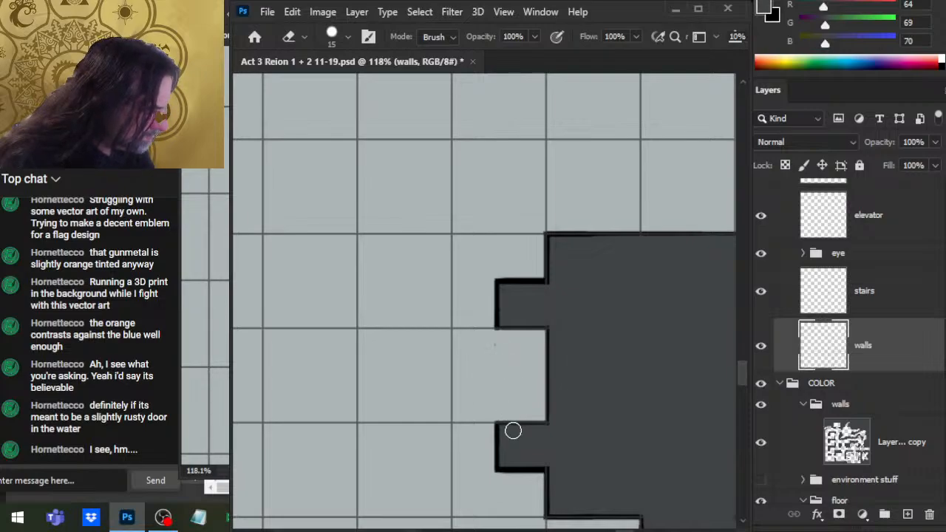
key("r")
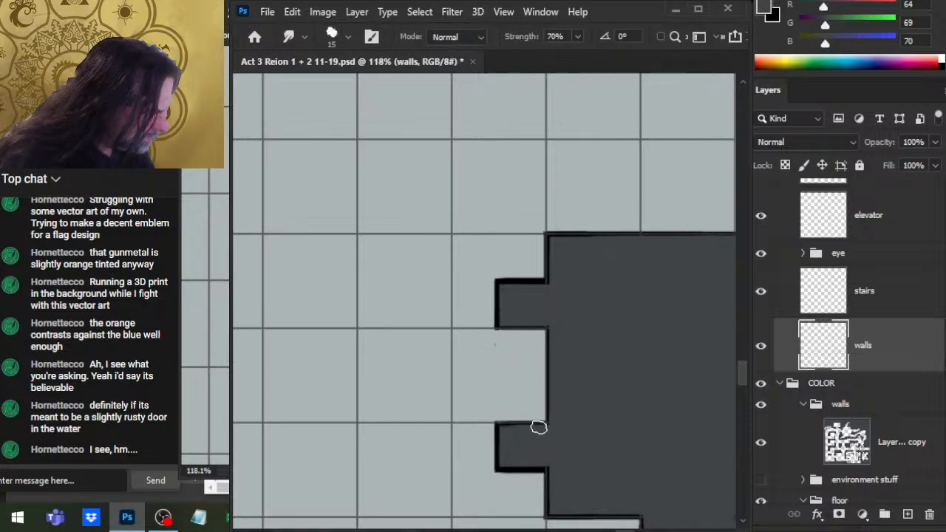
key("e")
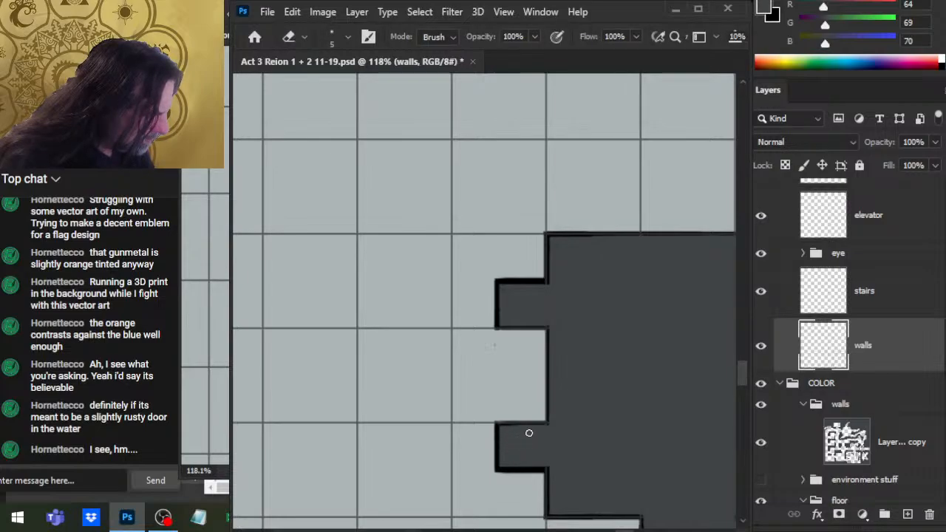
key("z")
left_click_drag(522, 448, 564, 458)
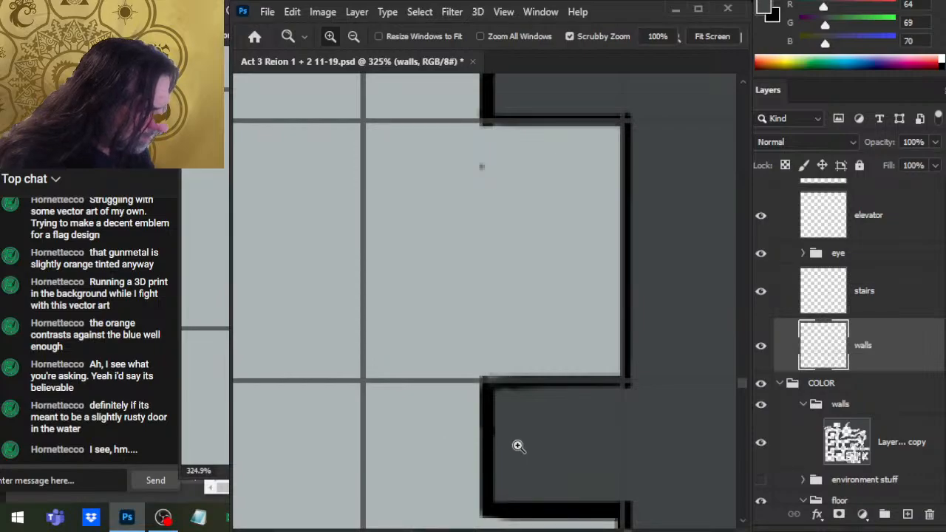
key("e")
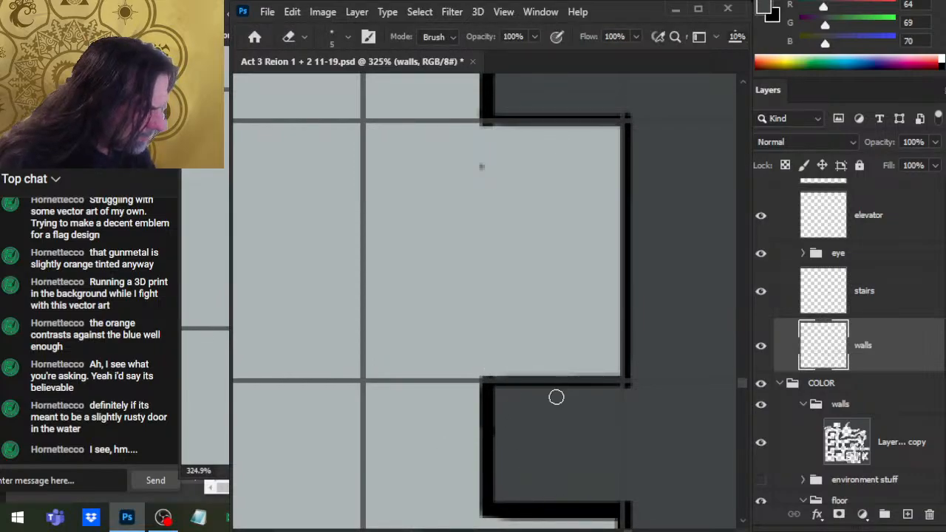
key("r")
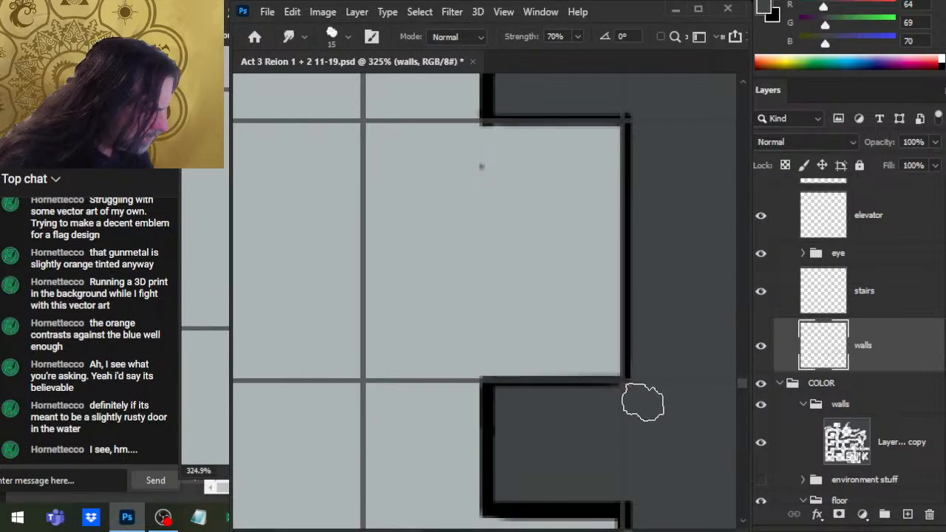
left_click_drag(643, 403, 554, 395)
key("e")
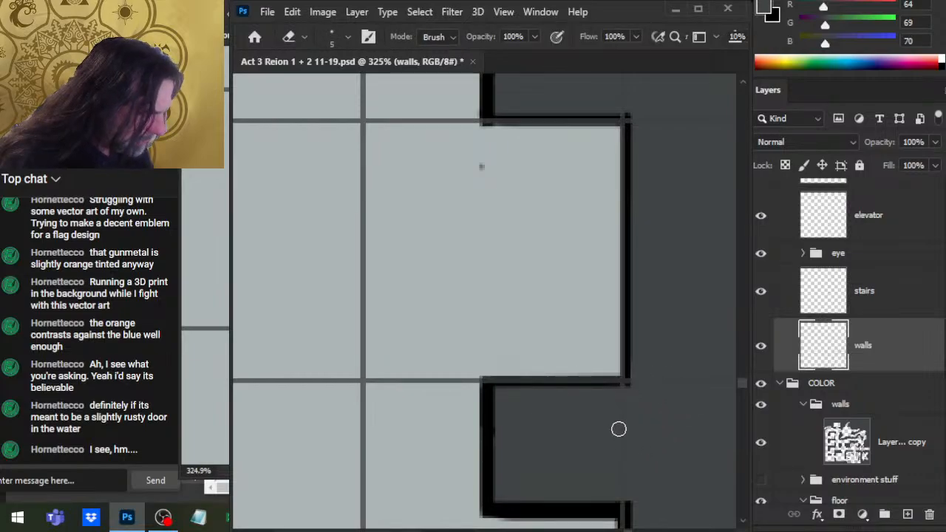
key("r")
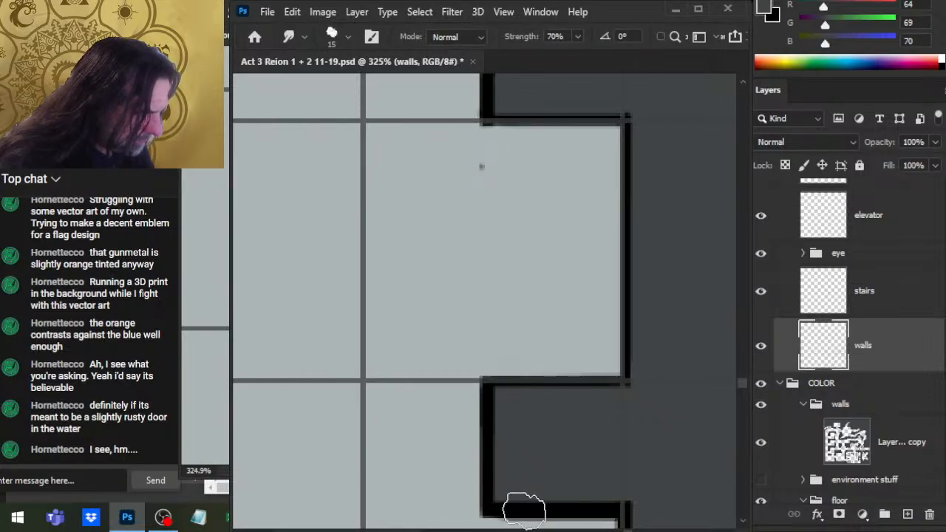
key("z")
scroll(562, 450, "down", 5)
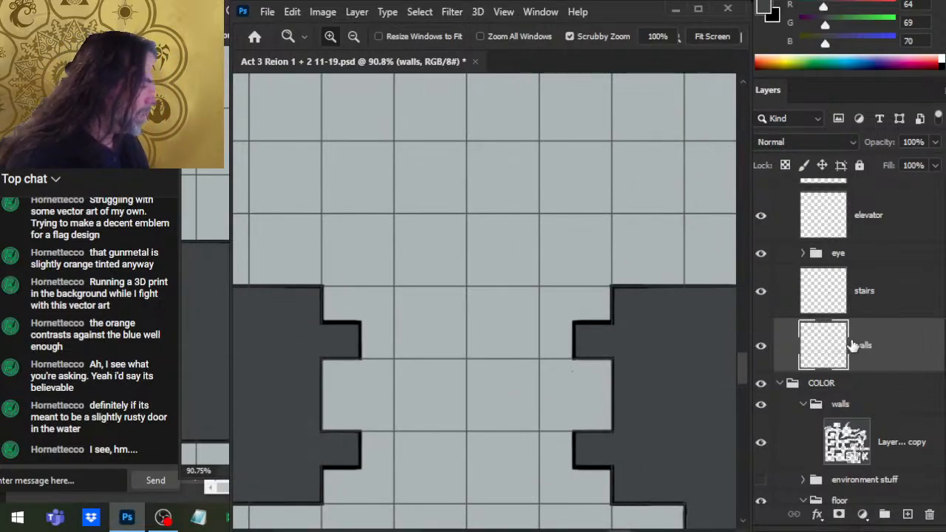
Copy both niched wall ends from the walls layer onto a new layer and move the copy to the passage above the large room
key("l")
mouse_move(350, 244)
left_mouse_down()
mouse_move(266, 309)
mouse_move(287, 490)
left_mouse_up()
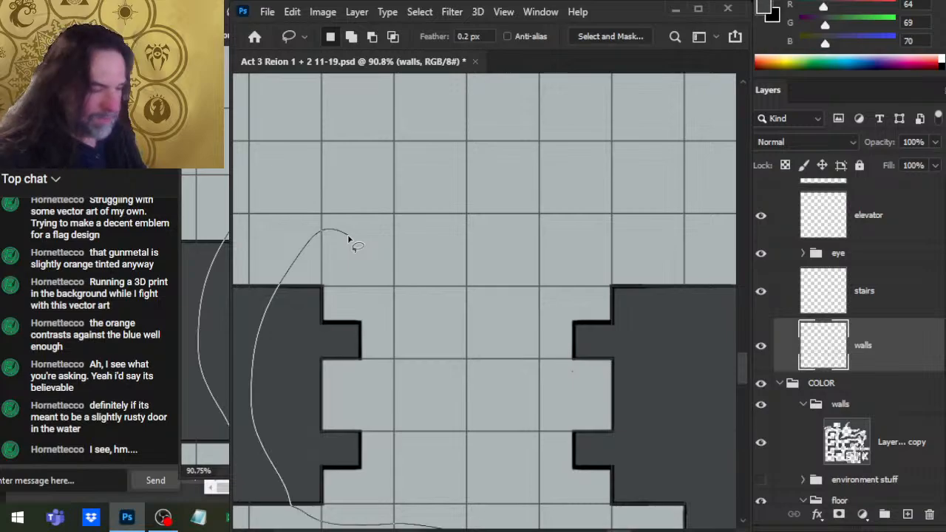
mouse_move(443, 527)
left_mouse_down()
mouse_move(682, 329)
mouse_move(639, 240)
mouse_move(355, 259)
left_mouse_up()
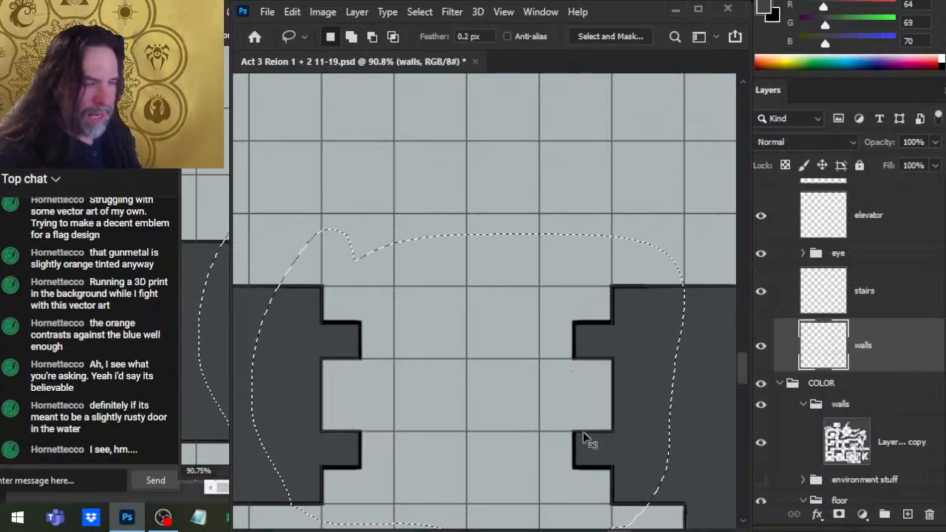
left_click_drag(555, 453, 610, 396)
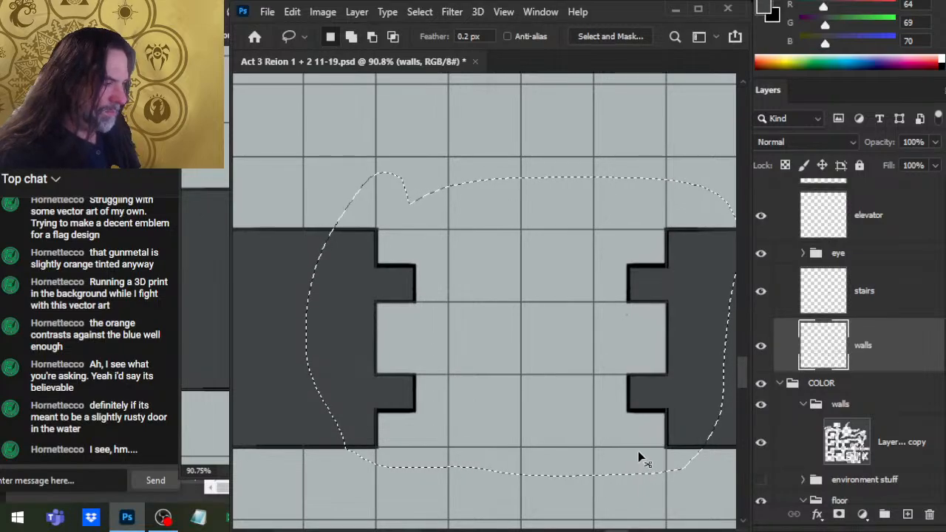
key("ctrl+v")
key("ctrl+space")
mouse_move(650, 488)
left_mouse_down()
mouse_move(533, 427)
mouse_move(544, 450)
left_mouse_up()
left_click_drag(607, 473, 553, 254)
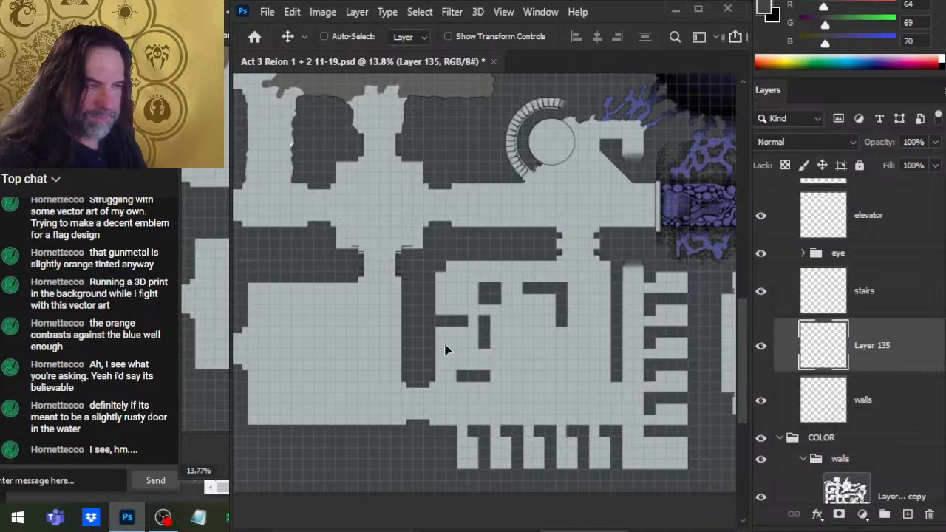
Nudge the copied niche outlines on Layer 135 until they line up with the passage's existing wall lines and grid
key("ctrl+space")
left_click_drag(380, 318, 574, 356)
key("ctrl+space")
left_click_drag(384, 377, 442, 391)
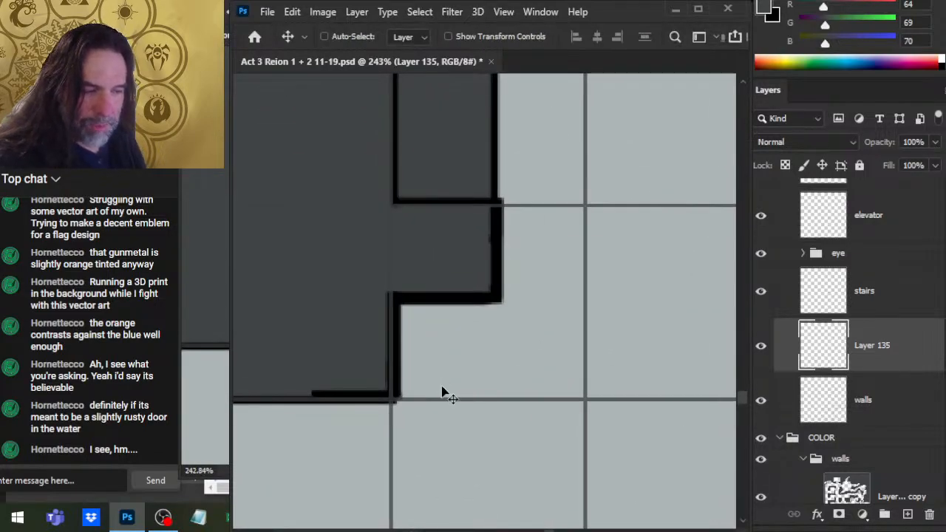
key("Down")
key("Down")
key("Down")
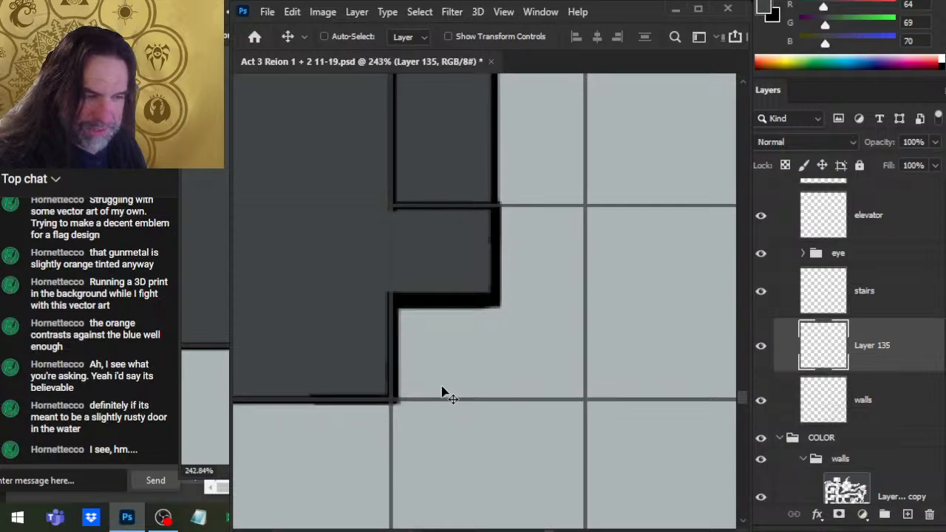
key("Left")
key("Down")
key("Down")
key("Up")
key("Up")
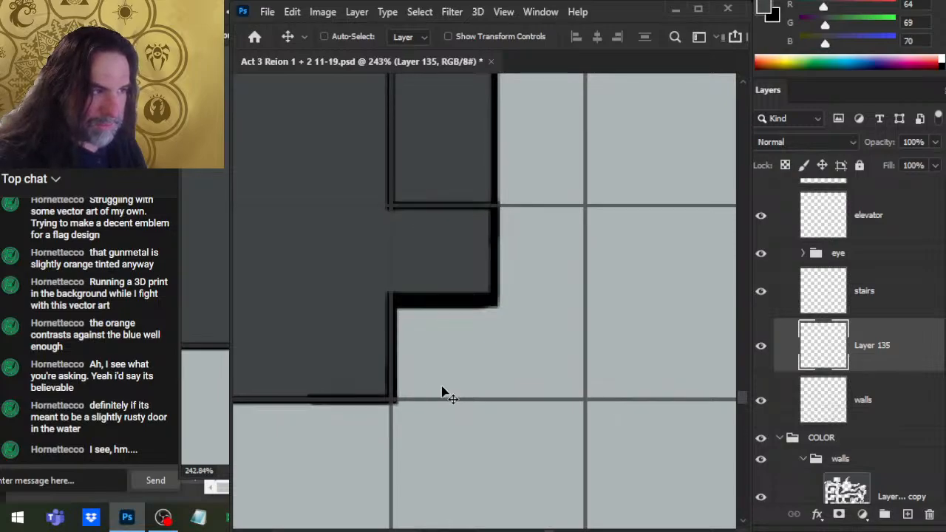
key("Up")
key("Up")
key("Left")
key("Right")
key("Right")
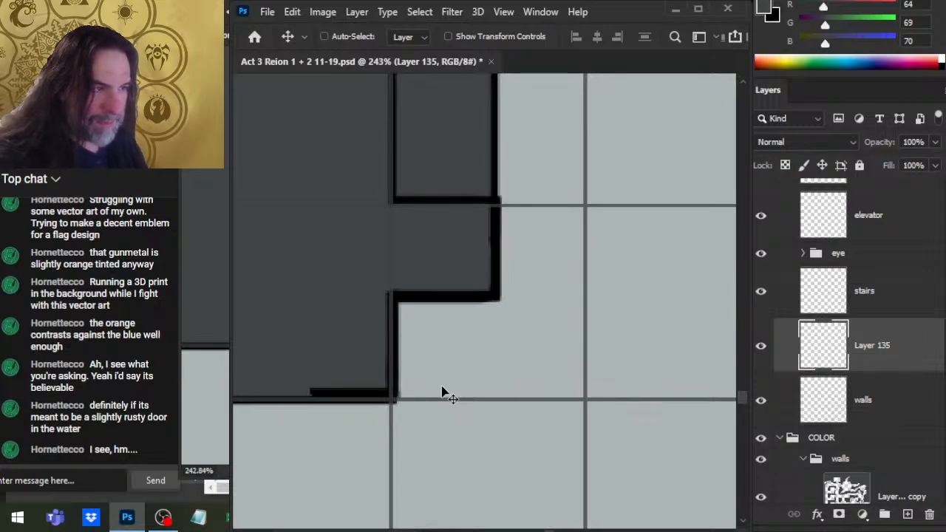
key("Left")
key("Down")
key("Down")
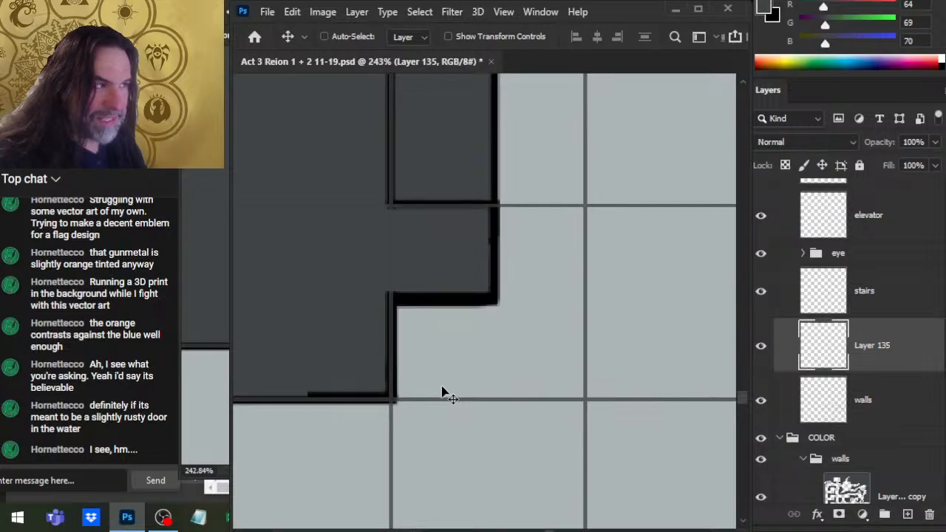
key("Left")
key("Right")
key("Left")
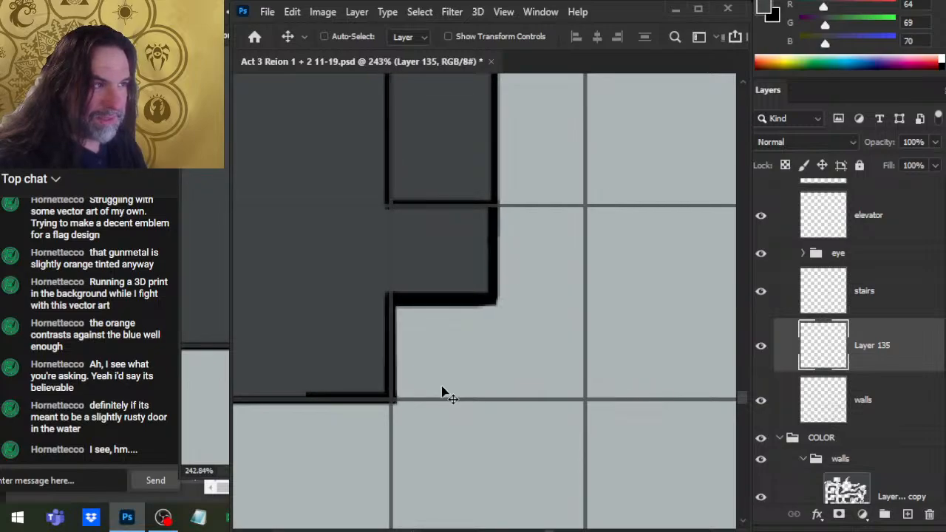
key("Right")
key("Left")
key("Down")
key("space")
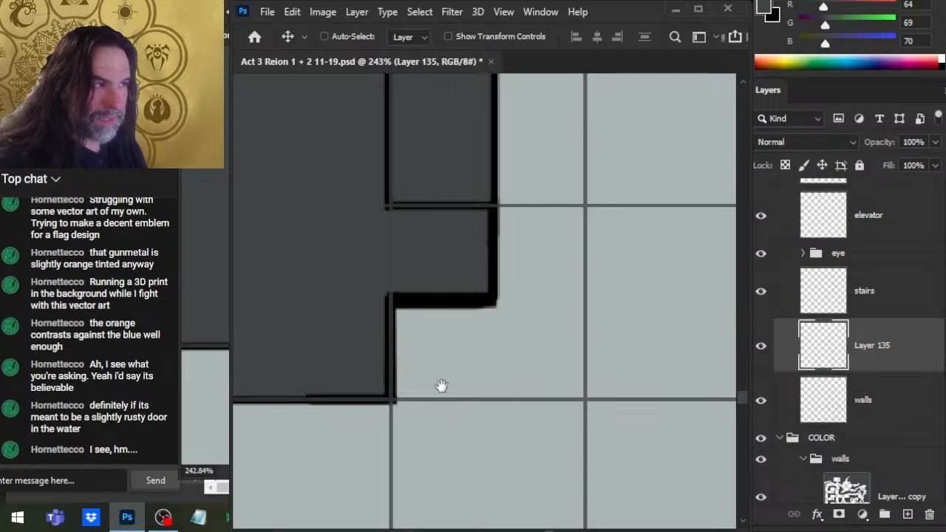
Erase the walls layer's vertical line across the niche opening on the passage's left wall end
left_click_drag(543, 197, 560, 390)
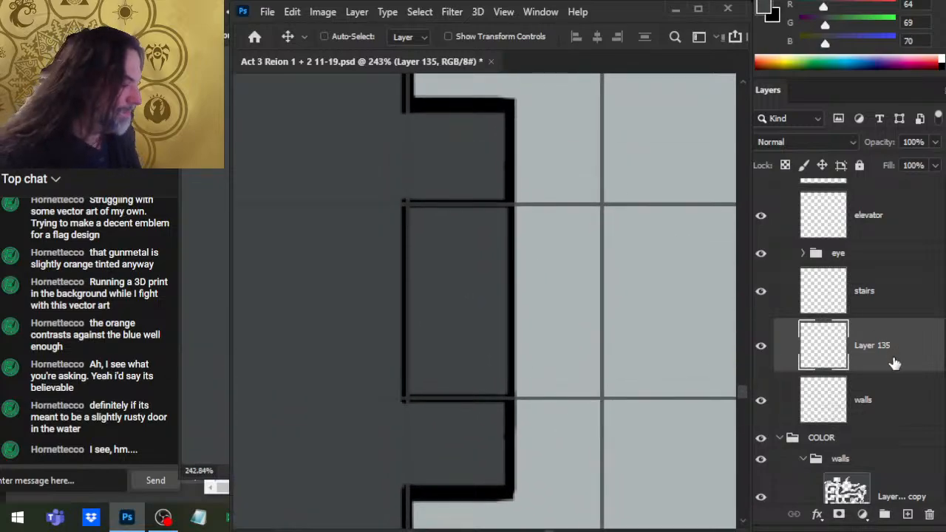
left_click(891, 412)
key("e")
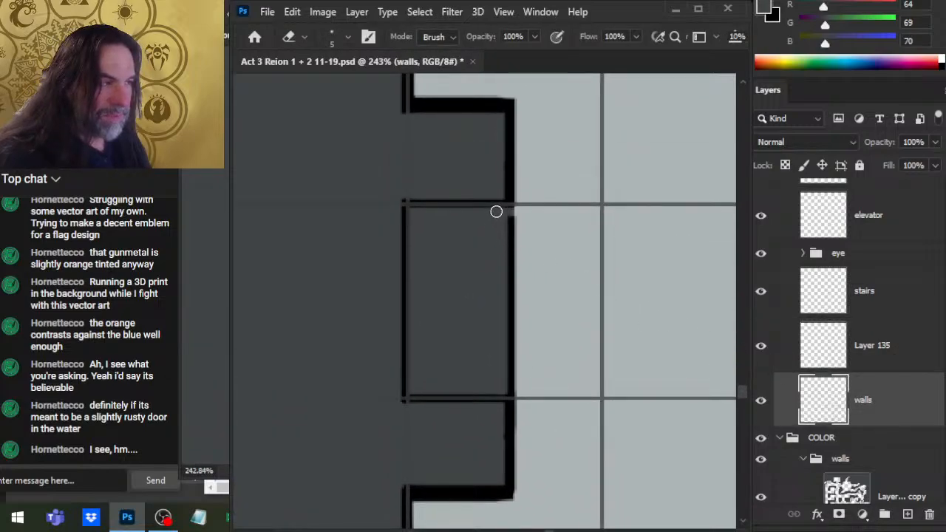
left_click_drag(512, 217, 511, 378)
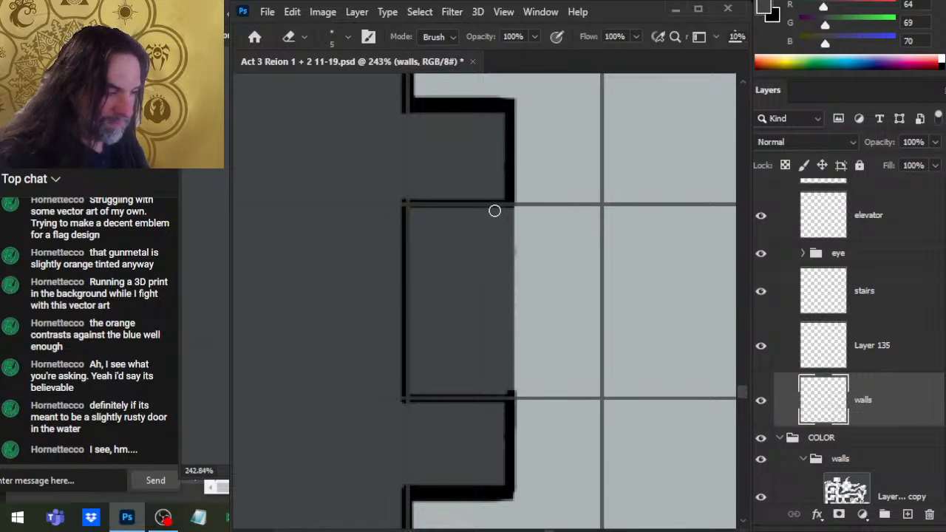
Erase the doubled thickness of Layer 135's outline around the lower tab of the left wall end, enlarging the eraser to 30 px
left_click(878, 356)
left_click_drag(512, 422, 536, 283)
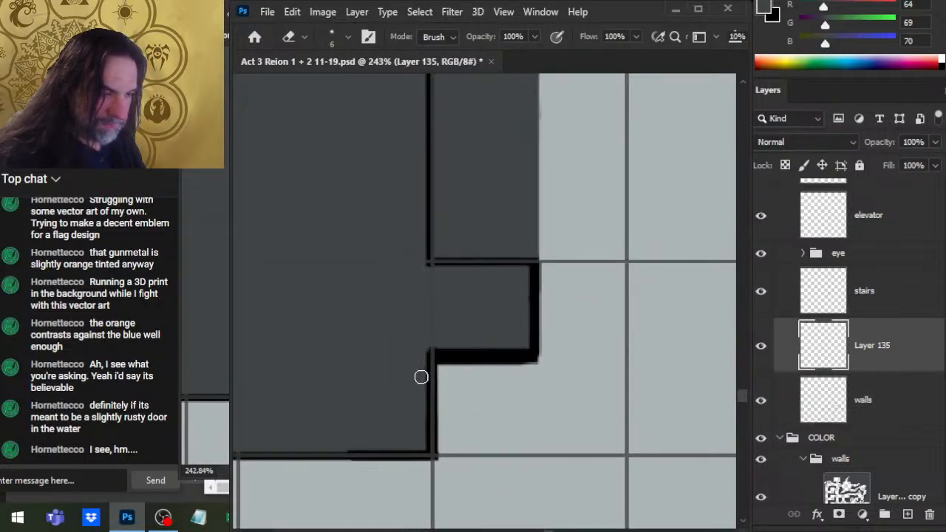
key("bracketright")
key("bracketright")
key("bracketright")
key("bracketright")
key("bracketright")
key("bracketright")
left_click_drag(429, 363, 441, 333)
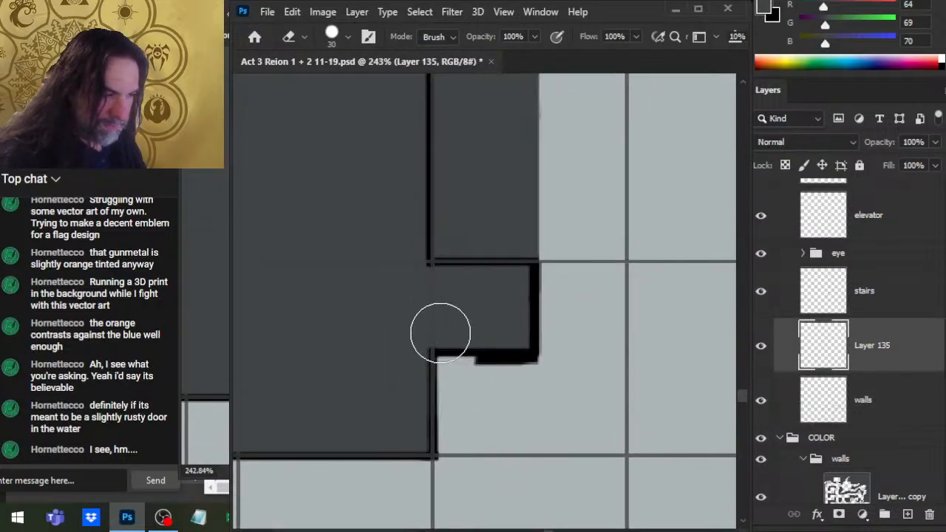
key("ctrl+z")
key("ctrl+z")
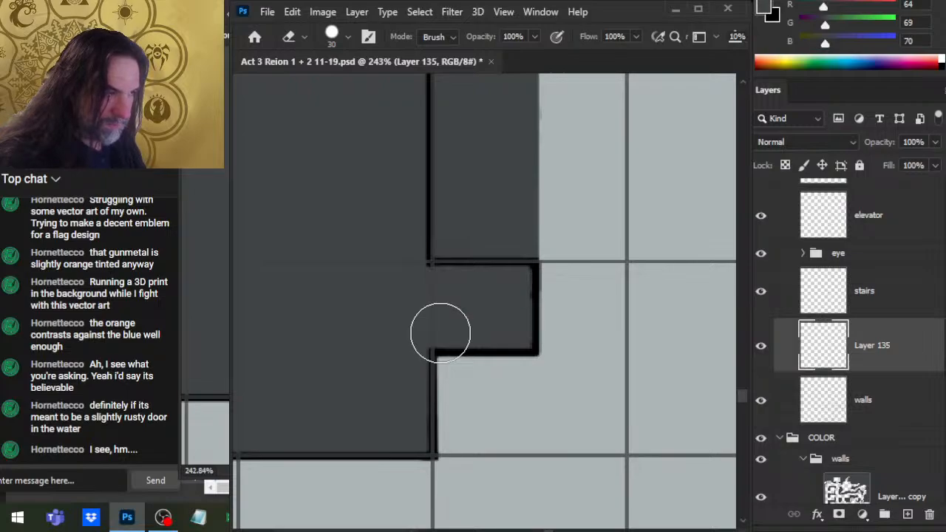
Trim the uneven inner edge of the walls layer's line on the left wall end's lower tab with a 7 px eraser
left_click(896, 399)
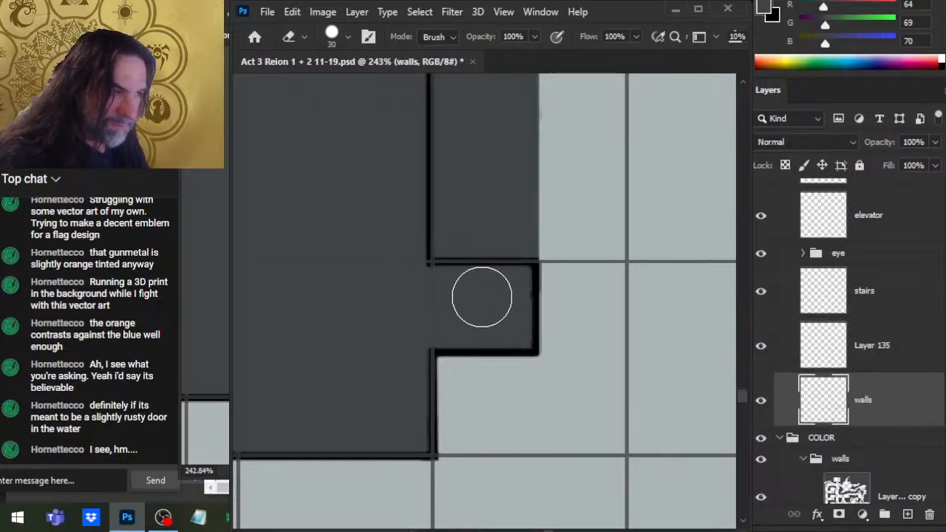
key("bracketleft")
key("bracketleft")
key("bracketleft")
key("bracketleft")
key("bracketleft")
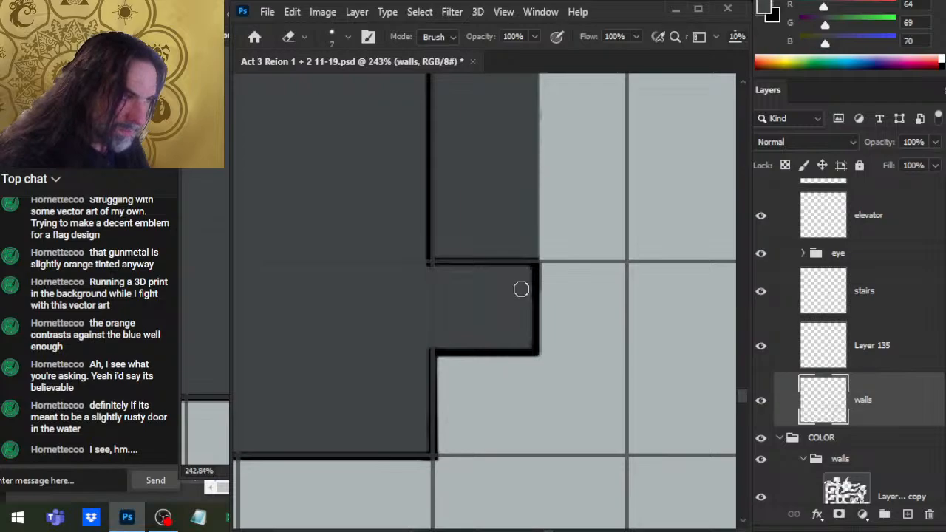
scroll(591, 333, "down", 3)
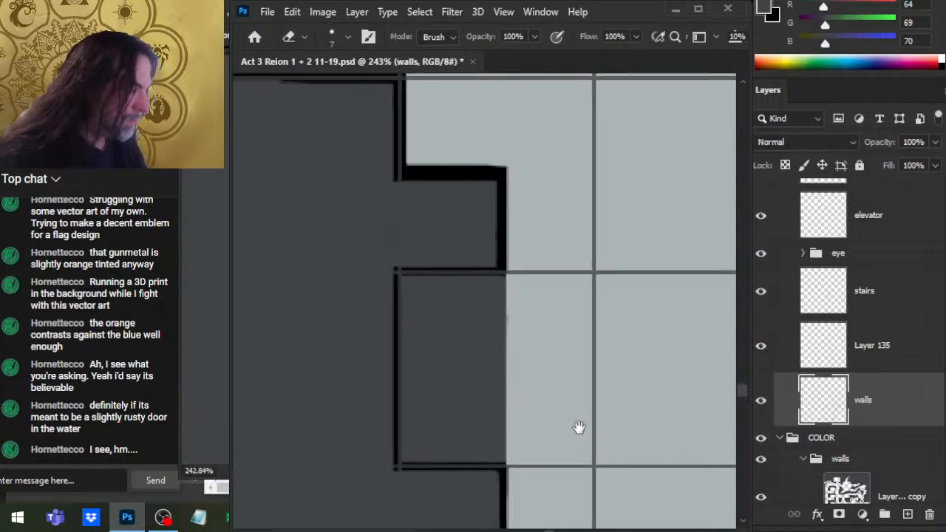
Erase the doubled thickness of Layer 135's outline around the left wall end's upper tab with a 25 px eraser
left_click(861, 355)
key("bracketright")
key("bracketright")
key("bracketright")
key("bracketright")
key("bracketright")
key("bracketright")
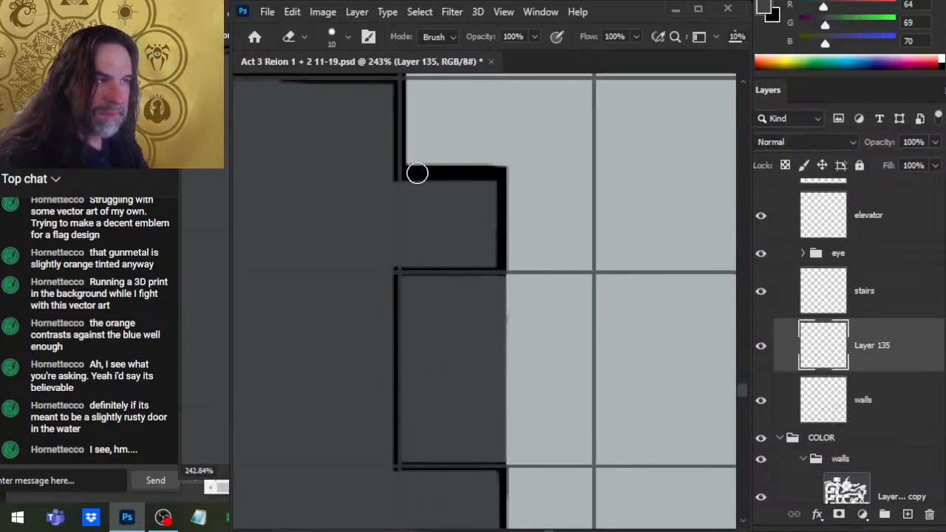
scroll(383, 164, "up", 3)
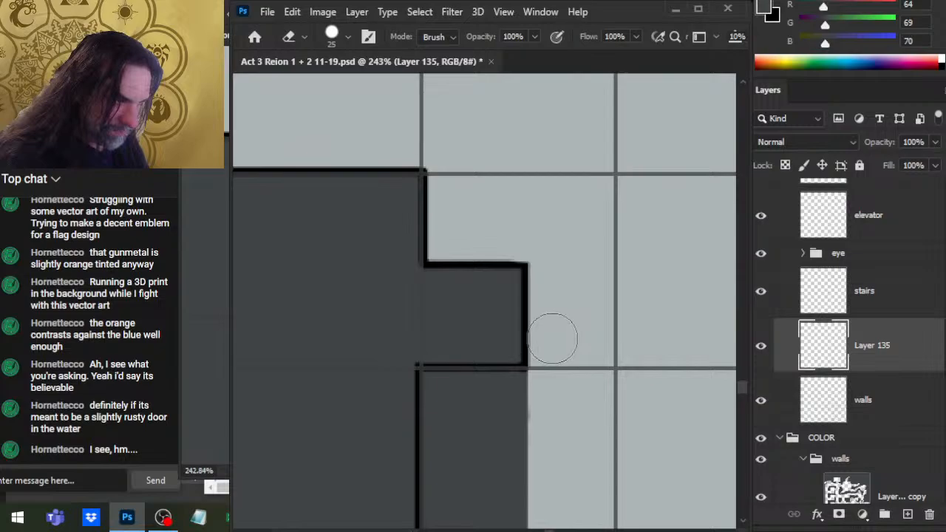
Erase the doubled thickness of Layer 135's outline around the upper and lower tabs of the right wall end
left_click_drag(700, 431, 259, 340)
left_click_drag(578, 151, 470, 161)
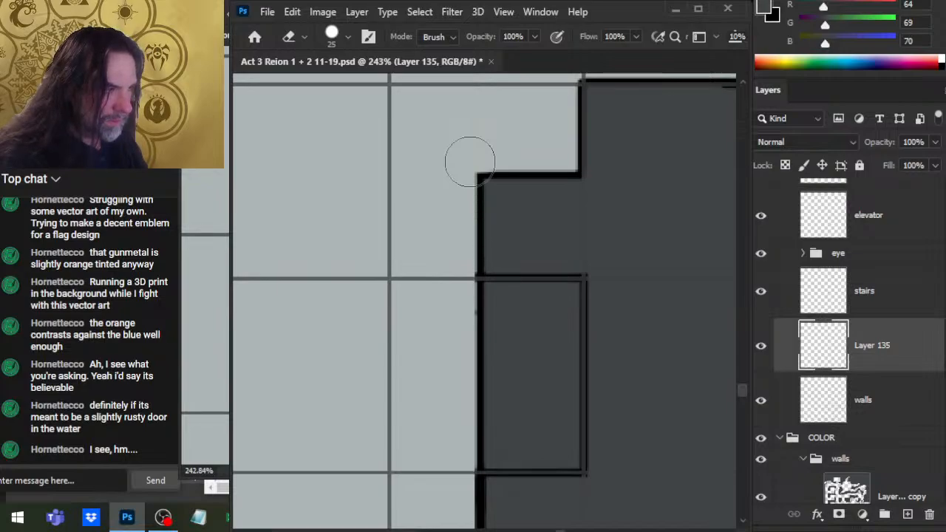
scroll(562, 296, "down", 4)
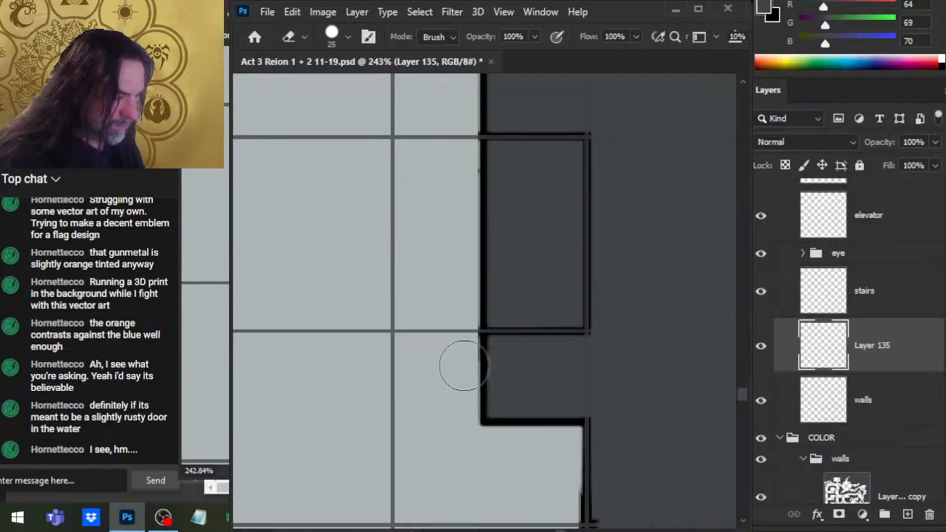
scroll(518, 351, "down", 3)
scroll(518, 351, "right", 2)
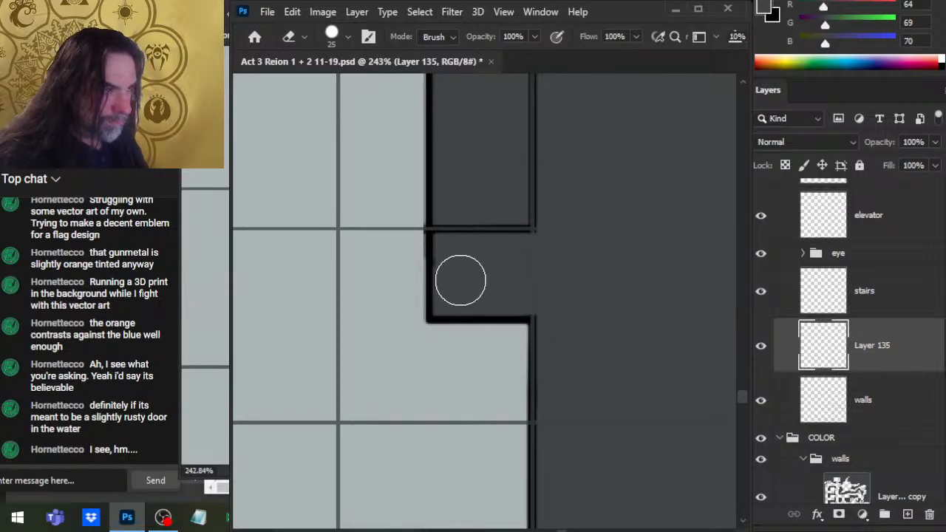
Trim the walls layer's line along the lower tab of the right wall end with a 7 px eraser
left_click(891, 408)
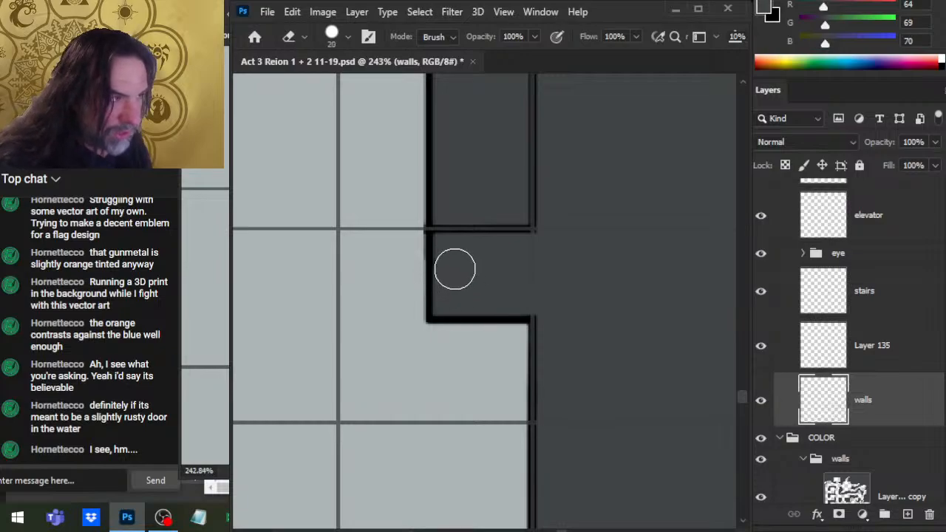
key("bracketleft")
key("bracketleft")
key("bracketleft")
key("bracketleft")
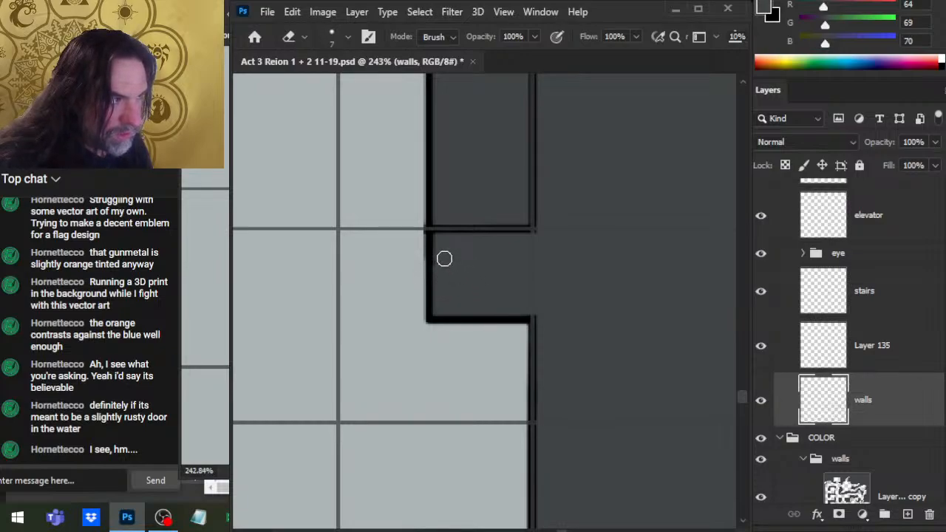
left_click_drag(562, 273, 592, 417)
Lasso the niche outline on the right wall end in Layer 135 and nudge it two steps to the right
key("l")
mouse_move(560, 197)
left_mouse_down()
mouse_move(401, 249)
mouse_move(684, 311)
mouse_move(566, 190)
left_mouse_up()
left_click(895, 371)
key("v")
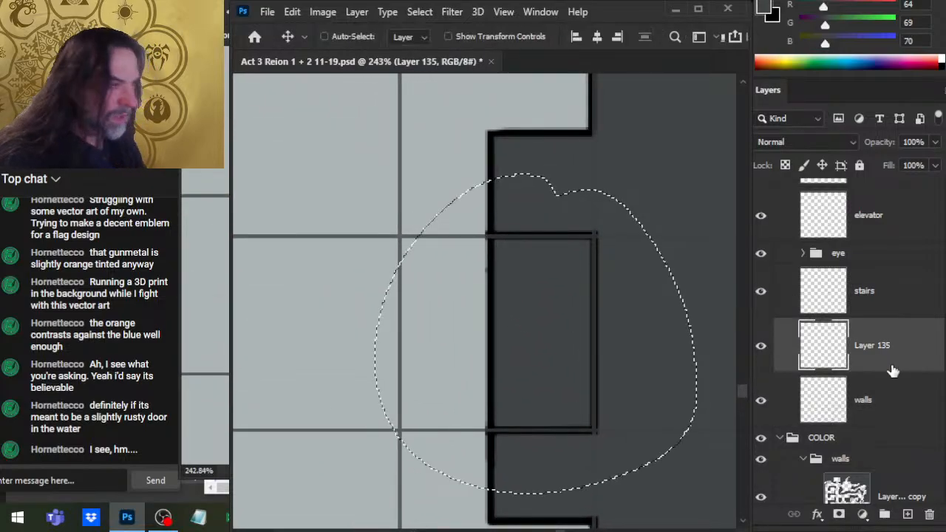
key("Right")
key("Right")
key("l")
left_click(507, 327)
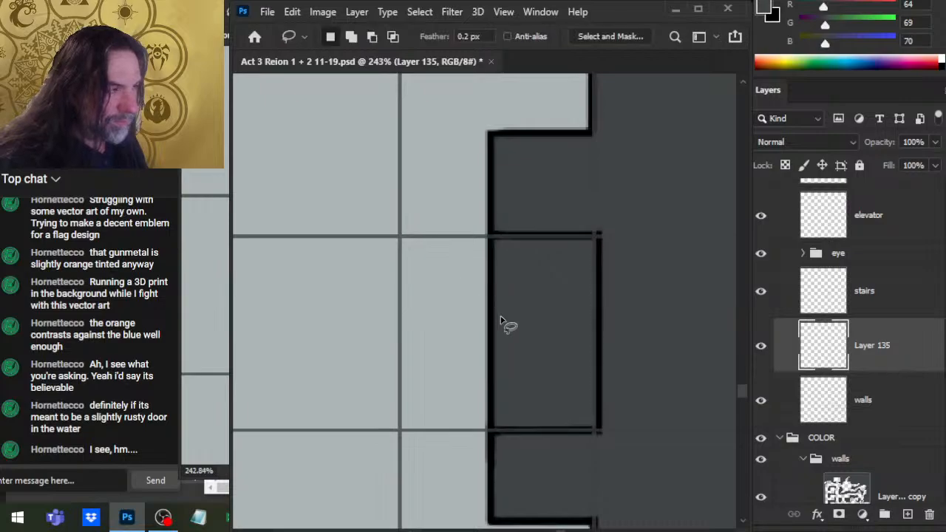
Erase the walls layer's vertical line across the niche opening on the right wall end
key("e")
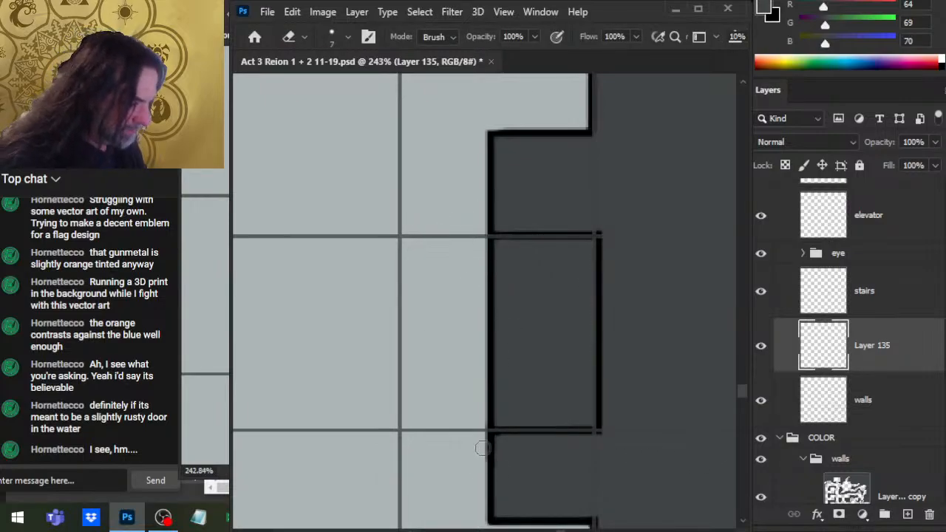
left_click(884, 414)
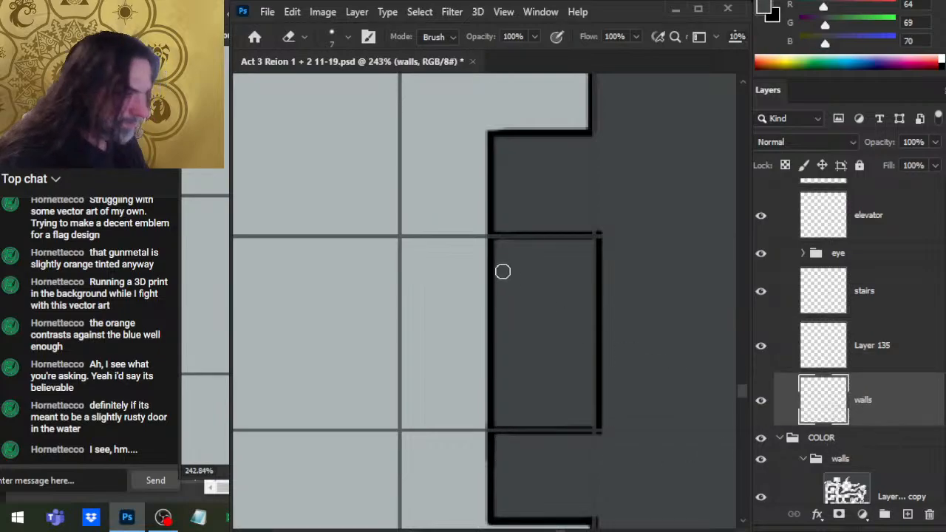
left_click_drag(489, 253, 489, 416)
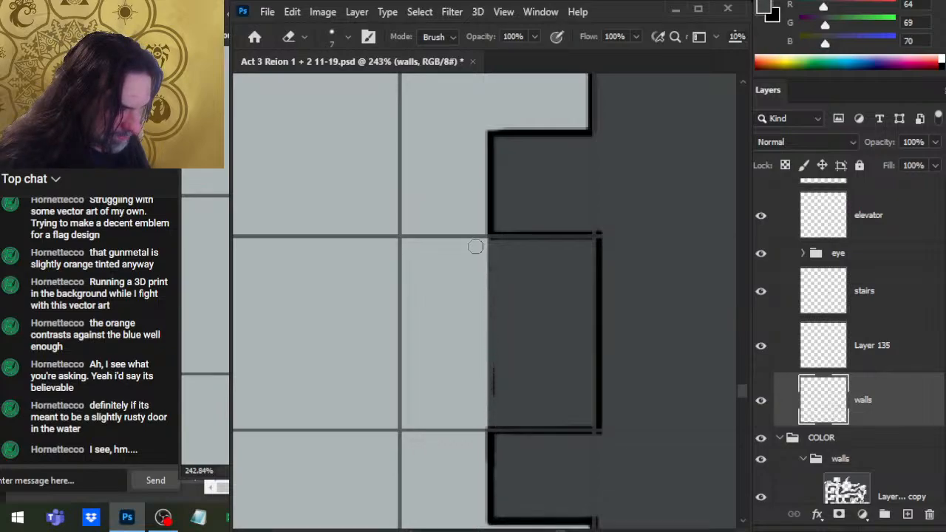
left_click(914, 367)
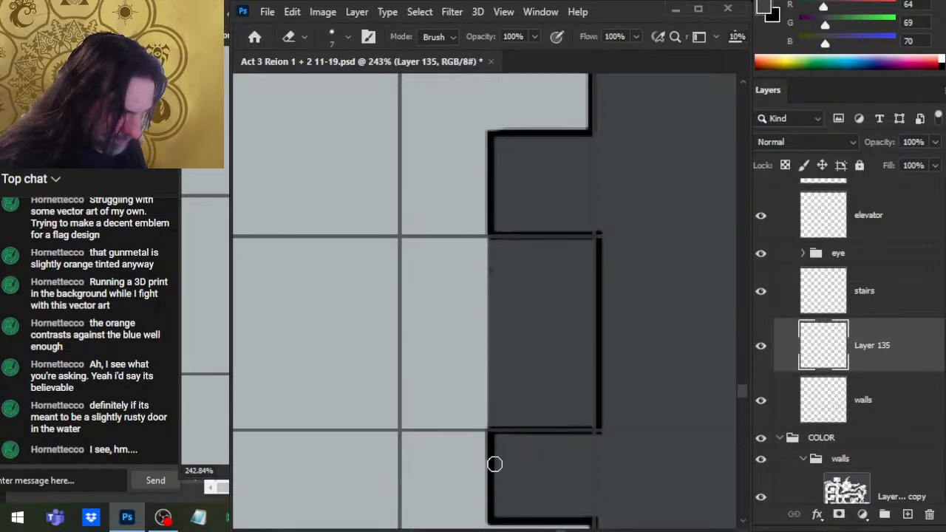
Compare the niche outlines on both wall ends and look over the surrounding walls of the map
key("z")
left_click_drag(599, 494, 564, 458)
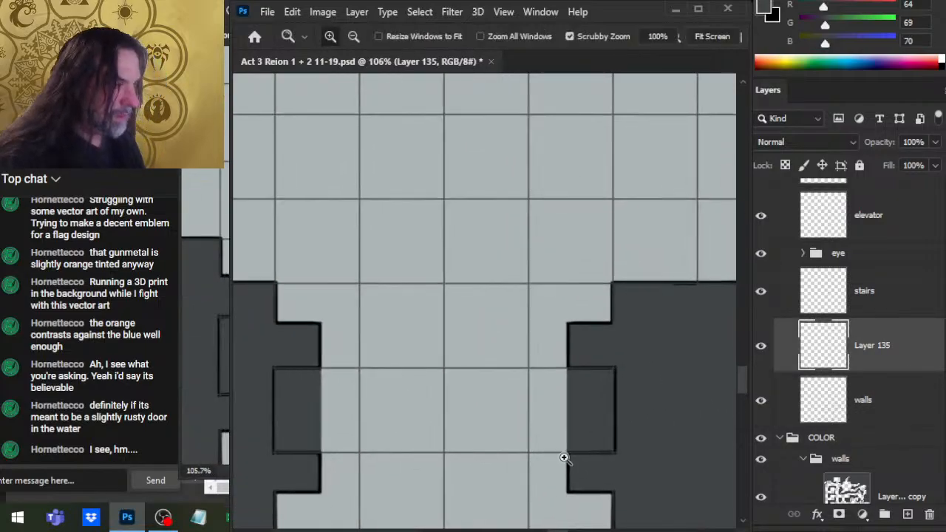
left_click_drag(311, 400, 342, 396)
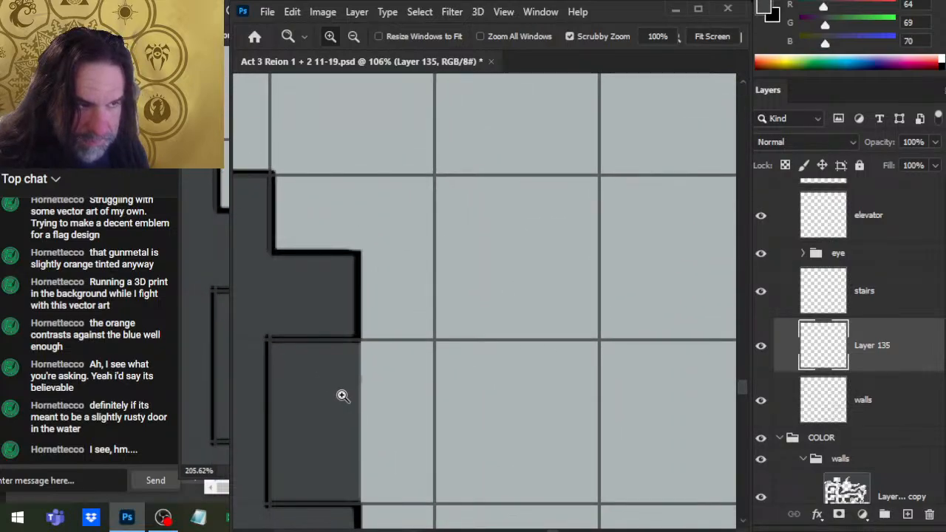
left_click_drag(596, 406, 484, 402)
left_click_drag(636, 422, 260, 309)
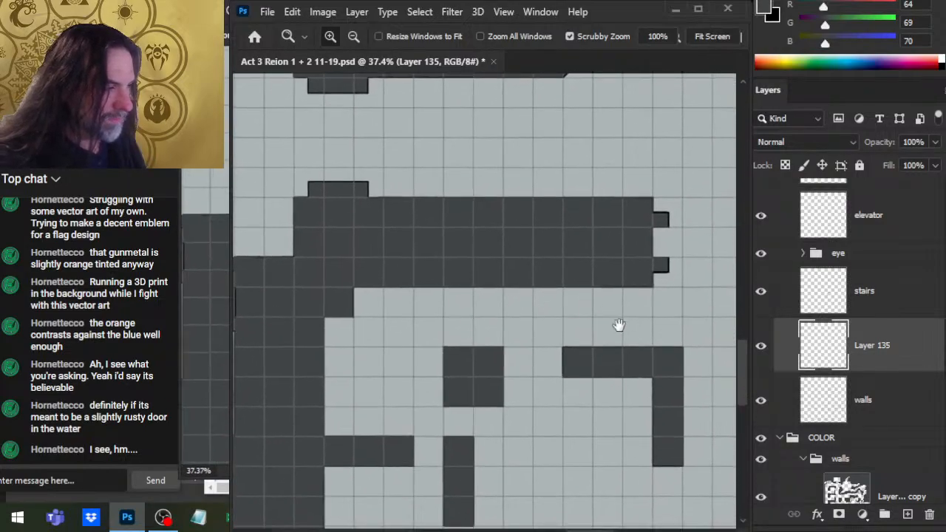
left_click_drag(619, 325, 798, 363)
left_click_drag(409, 343, 804, 368)
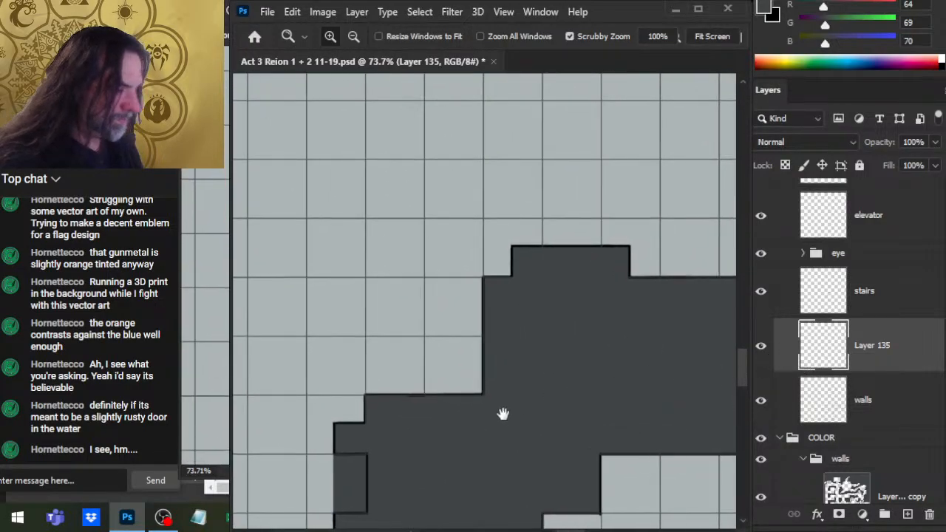
Lasso the right wall end's niche outline in Layer 135 and nudge it one step back to the left
left_click_drag(476, 458, 563, 333)
left_click_drag(417, 359, 503, 355)
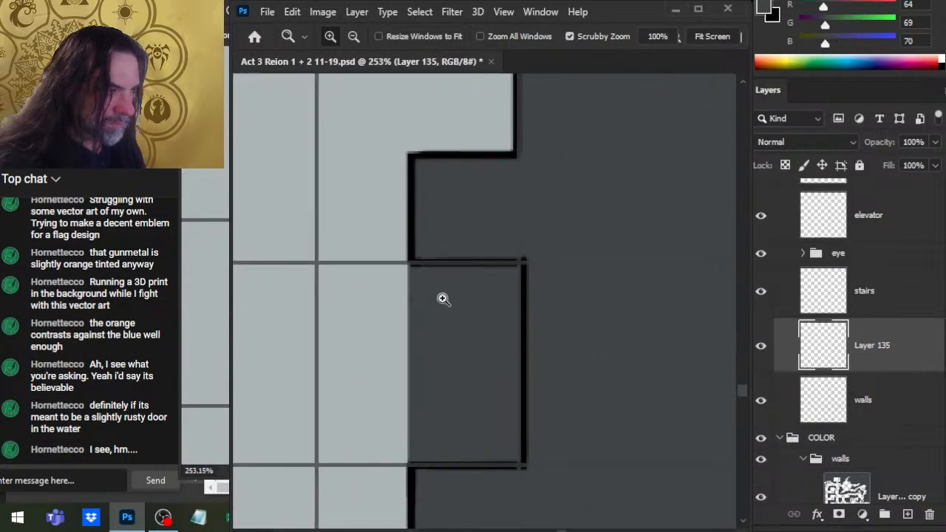
key("l")
mouse_move(377, 217)
left_mouse_down()
mouse_move(459, 220)
mouse_move(646, 316)
mouse_move(502, 209)
left_mouse_up()
key("v")
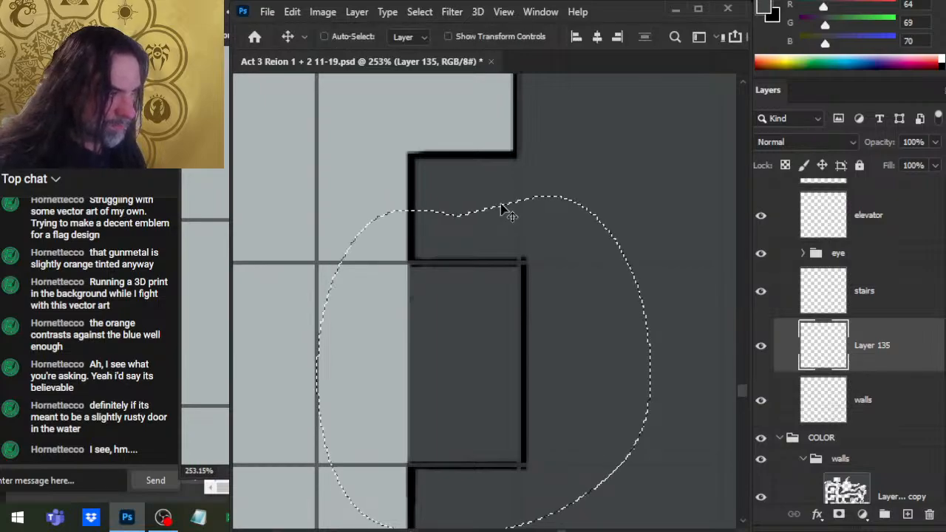
key("Left")
key("l")
key("ctrl+d")
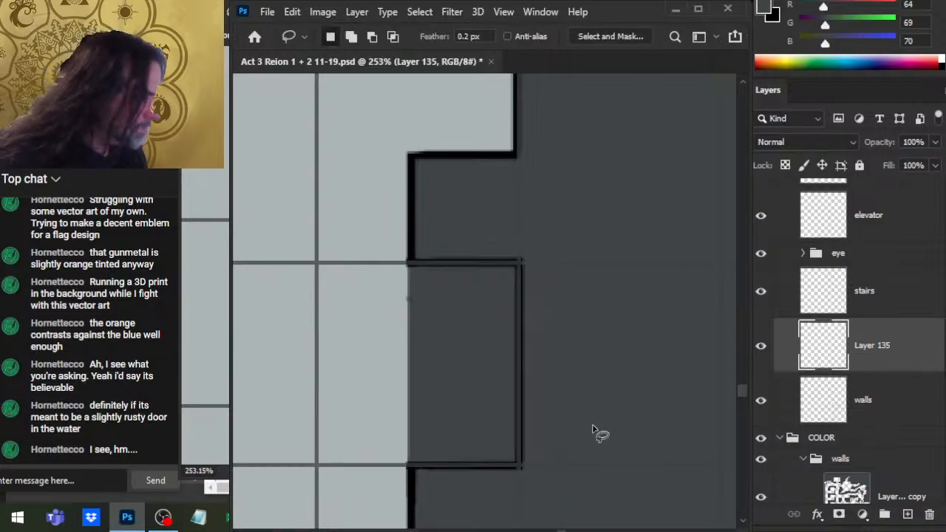
Erase a strip of Layer 101 copy's wall fill along the inner edges of the right niche with the 7 px eraser
key("e")
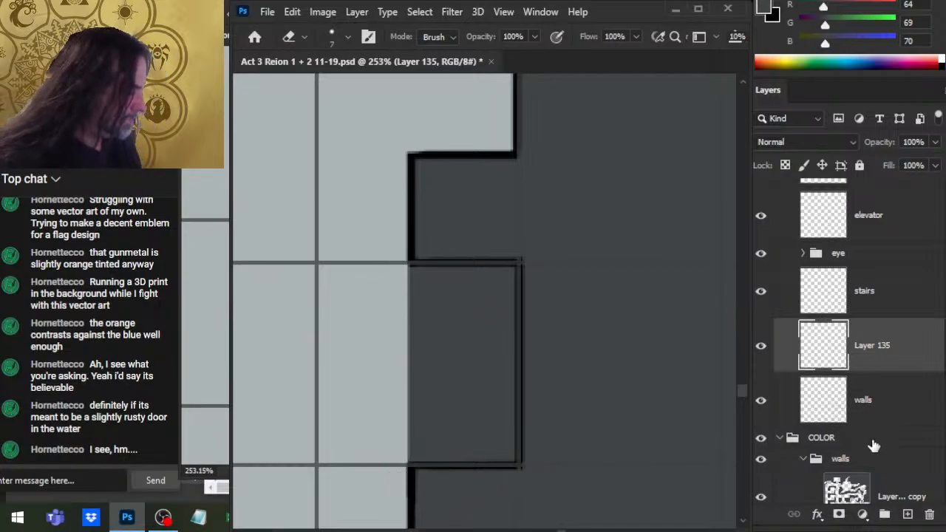
left_click(880, 499)
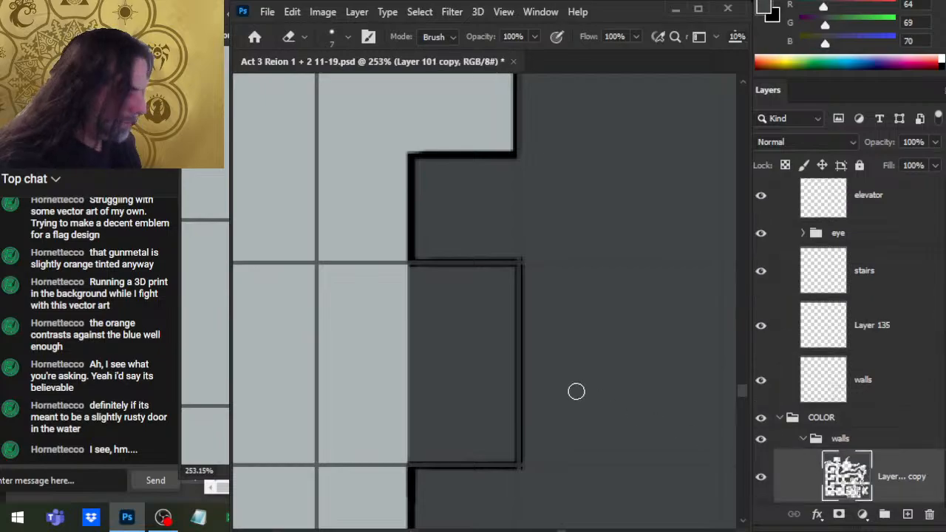
left_click(403, 270, "shift")
mouse_move(509, 271)
left_mouse_down()
mouse_move(509, 436)
mouse_move(478, 454)
mouse_move(407, 455)
mouse_move(418, 285)
mouse_move(416, 449)
left_mouse_up()
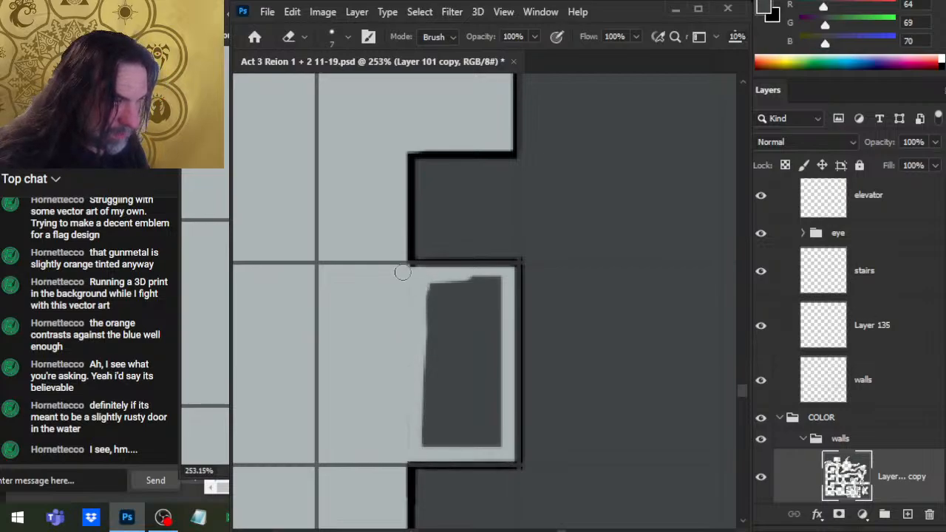
mouse_move(448, 280)
left_mouse_down()
mouse_move(500, 281)
mouse_move(495, 347)
left_mouse_up()
Smudge the wall fill back against the right niche's inner edge and erase the excess fill inside the niche
key("r")
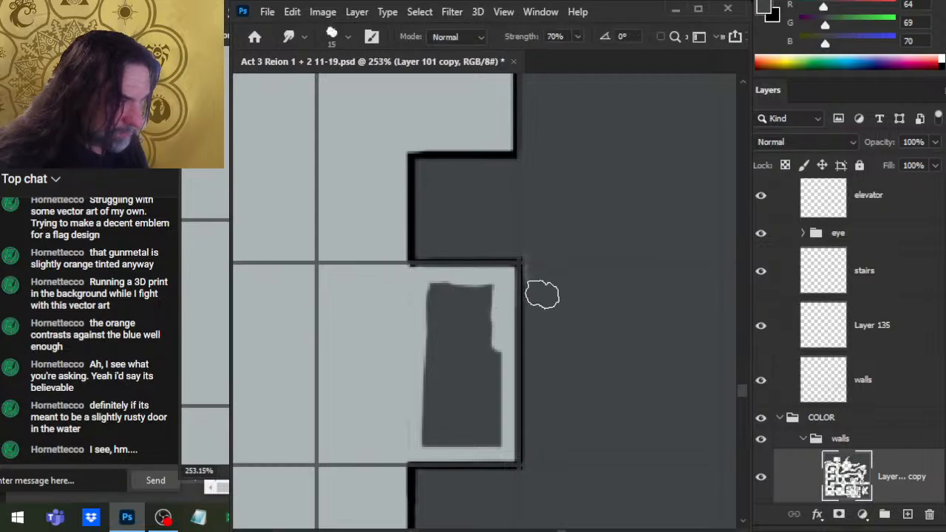
key("e")
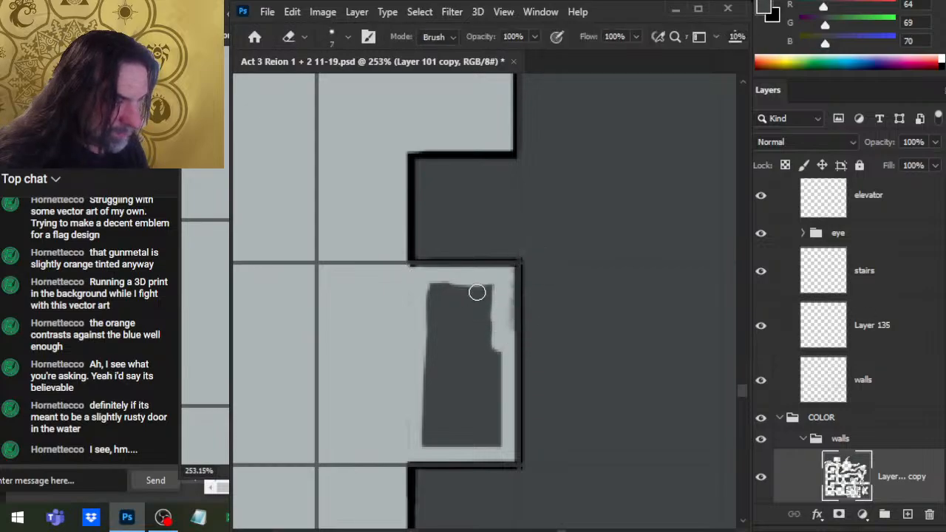
left_click_drag(431, 280, 428, 283)
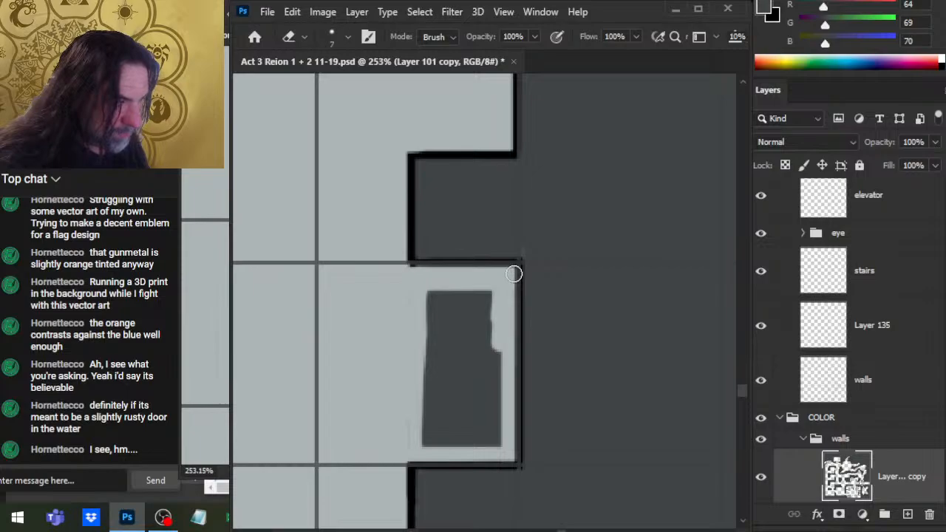
left_click_drag(423, 435, 503, 440)
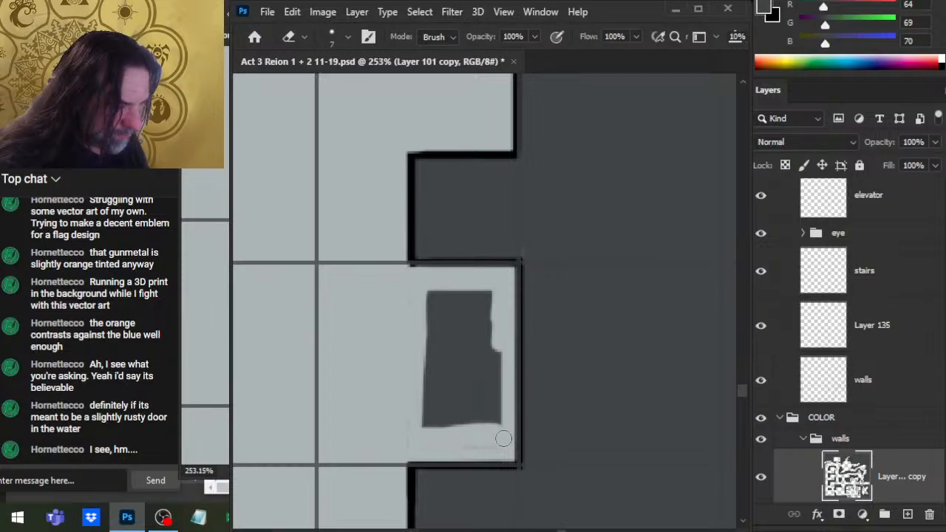
Select the remaining block of wall fill inside the right niche with the Magic Wand and delete it
key("w")
left_click(470, 379)
key("End")
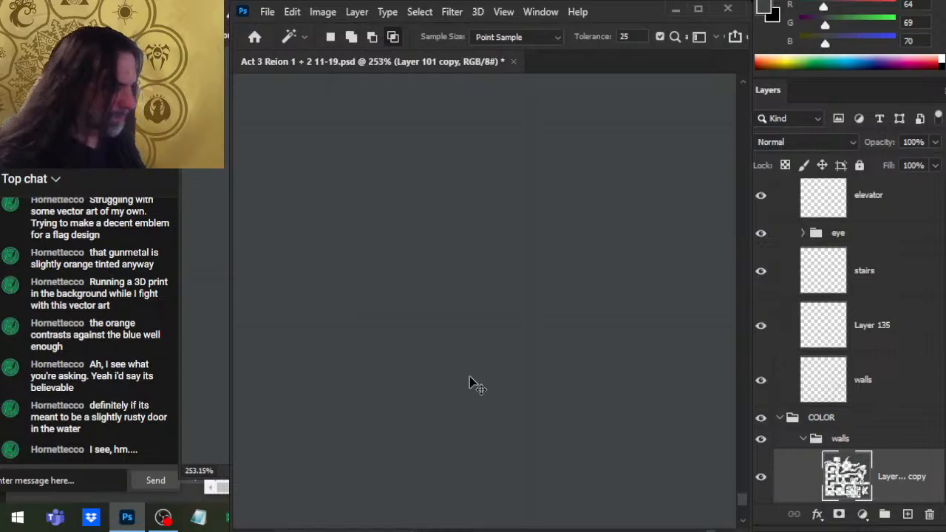
key("z")
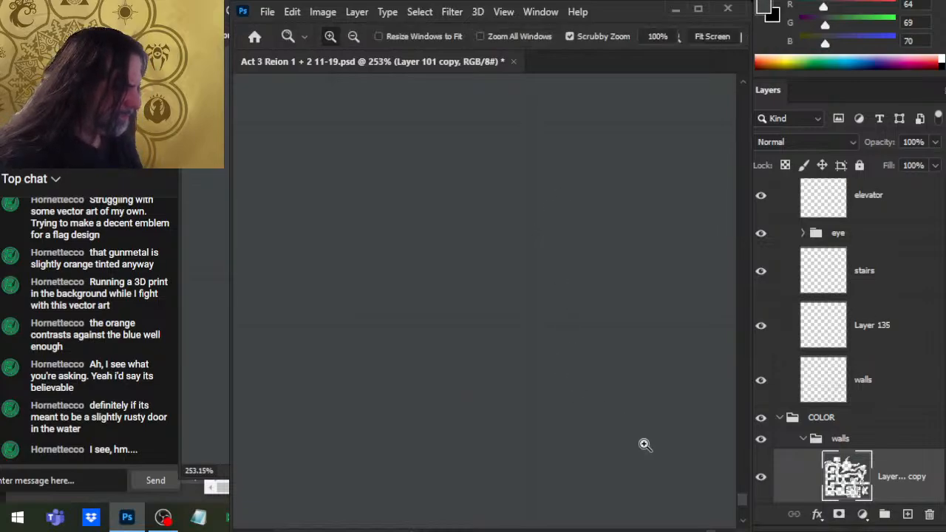
left_click_drag(644, 443, 459, 402)
left_click_drag(422, 272, 686, 369)
key("ctrl+1")
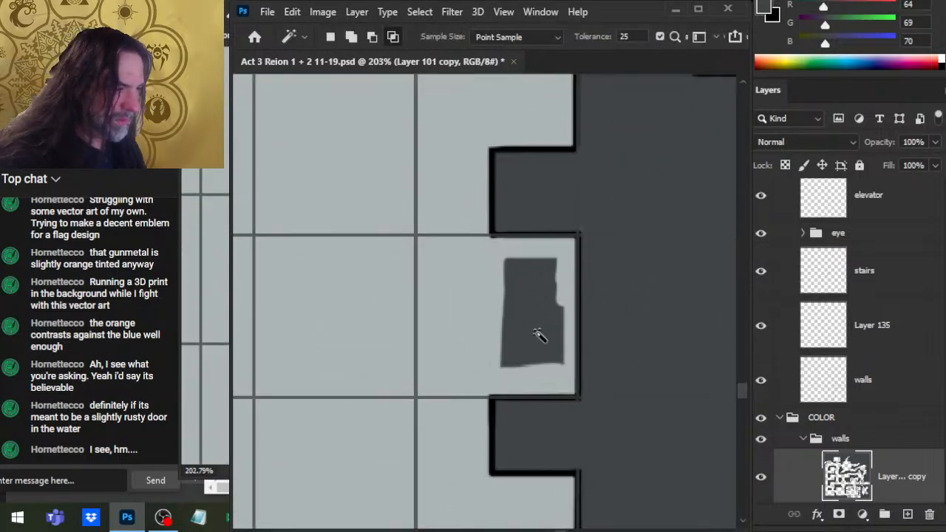
left_click(534, 346)
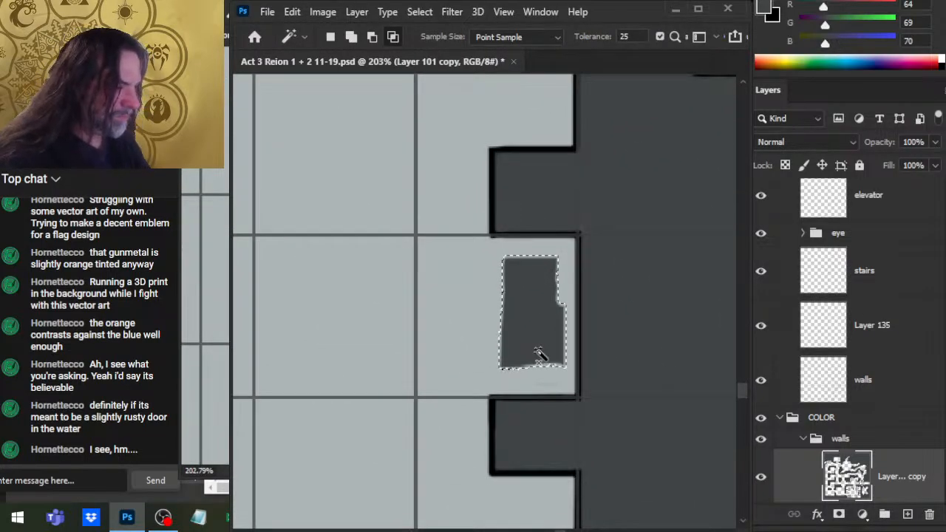
key("Delete")
key("ctrl+d")
Erase a strip of Layer 101 copy's wall fill along the inner edges of the left wall end's niche
key("l")
key("z")
left_click_drag(625, 414, 422, 402)
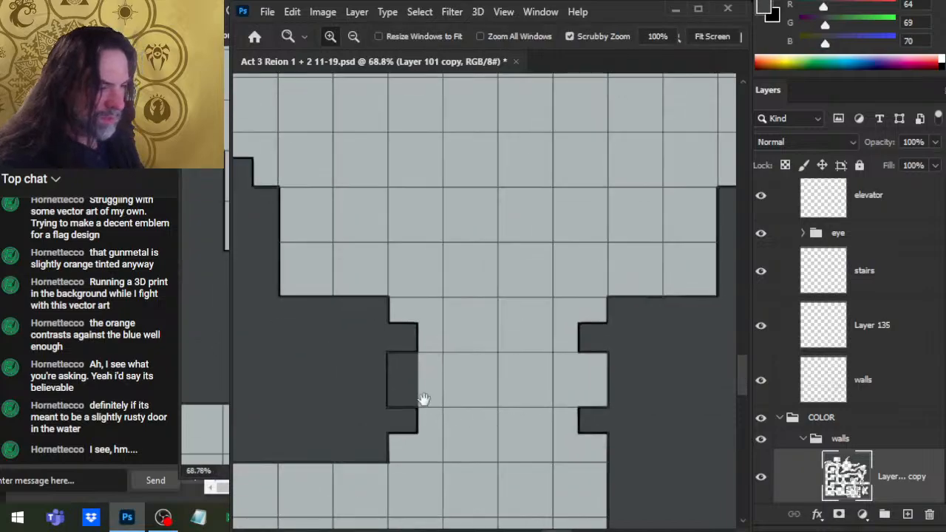
scroll(444, 381, "down", 1)
mouse_move(428, 353)
left_mouse_down()
mouse_move(503, 306)
mouse_move(539, 313)
left_mouse_up()
key("e")
mouse_move(445, 324)
left_mouse_down()
mouse_move(444, 312)
mouse_move(446, 477)
mouse_move(539, 474)
left_mouse_up()
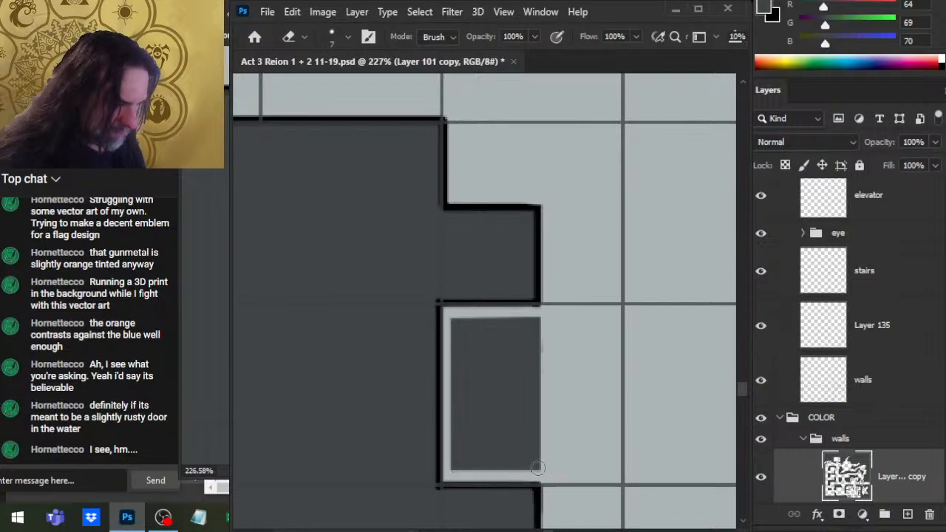
Select the remaining block of wall fill inside the left niche with the Magic Wand and delete it
key("w")
left_click(503, 406)
key("e")
key("Delete")
key("ctrl+d")
key("l")
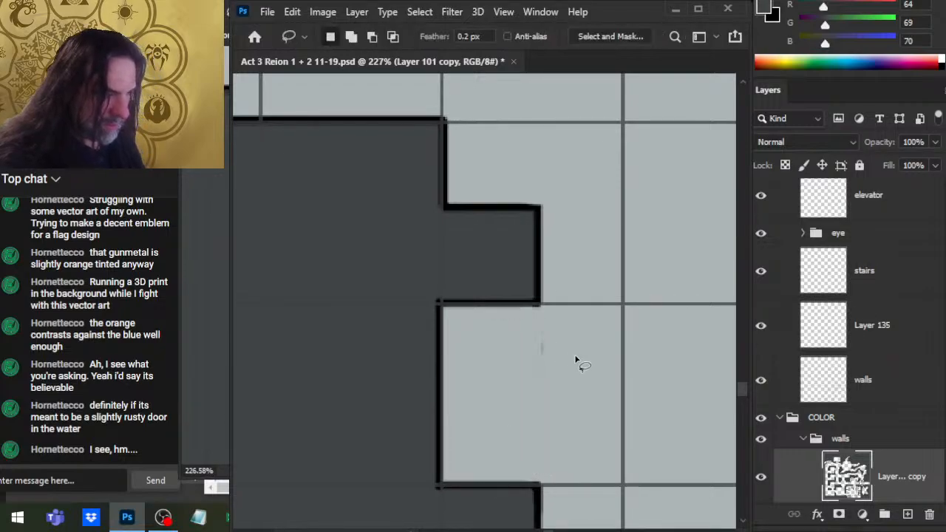
Erase the leftover line fragment at the left niche's opening from the walls layer
key("z")
scroll(614, 488, "down", 5)
scroll(582, 406, "up", 6)
key("e")
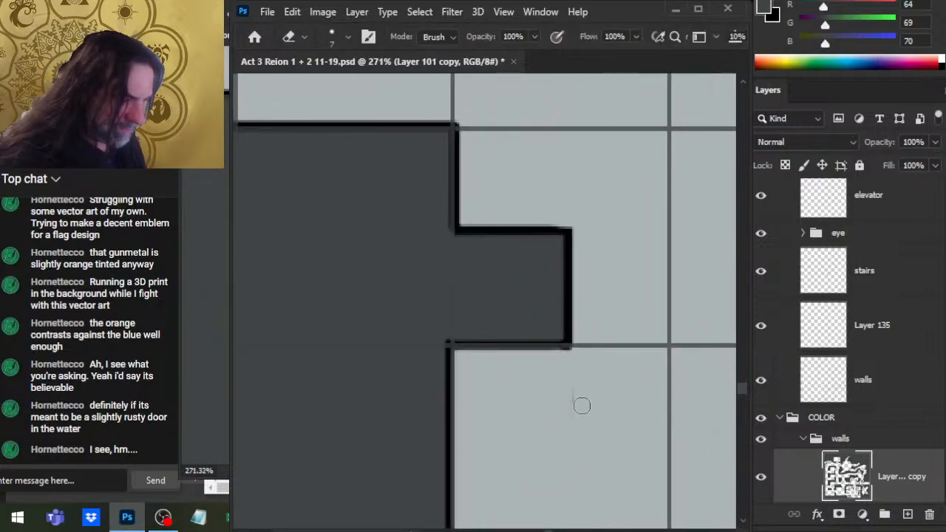
key("z")
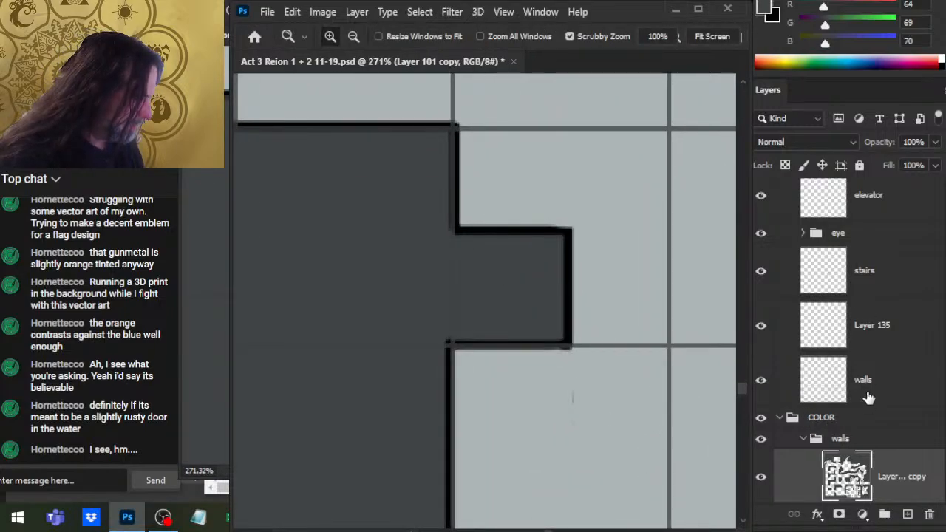
left_click(869, 398)
key("e")
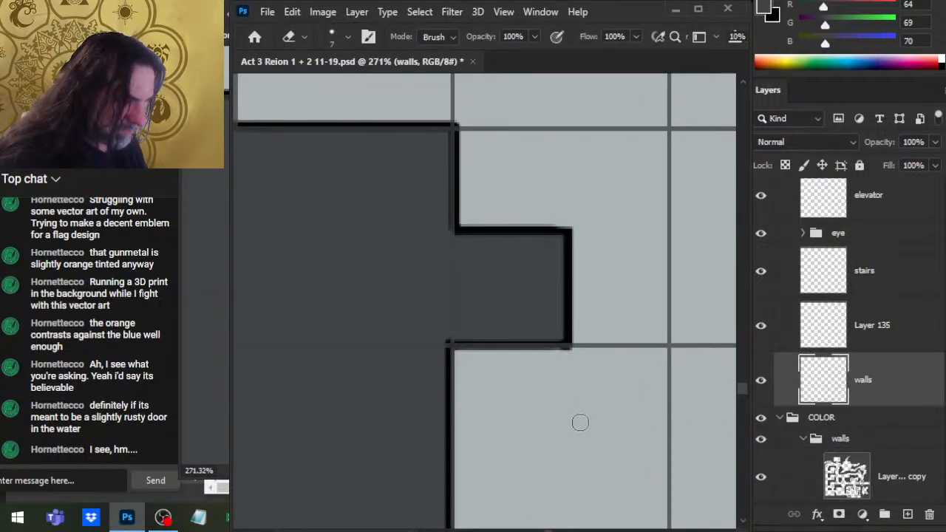
Paste a copy of the niche outline and place it on the facing ends of the short wall block and the L-shaped wall
key("z")
scroll(581, 422, "down", 10)
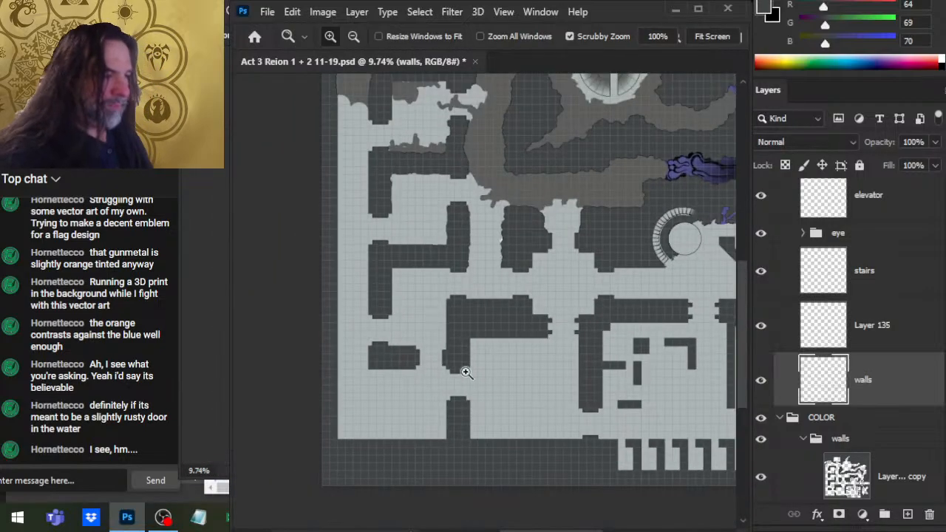
left_click_drag(597, 311, 656, 339)
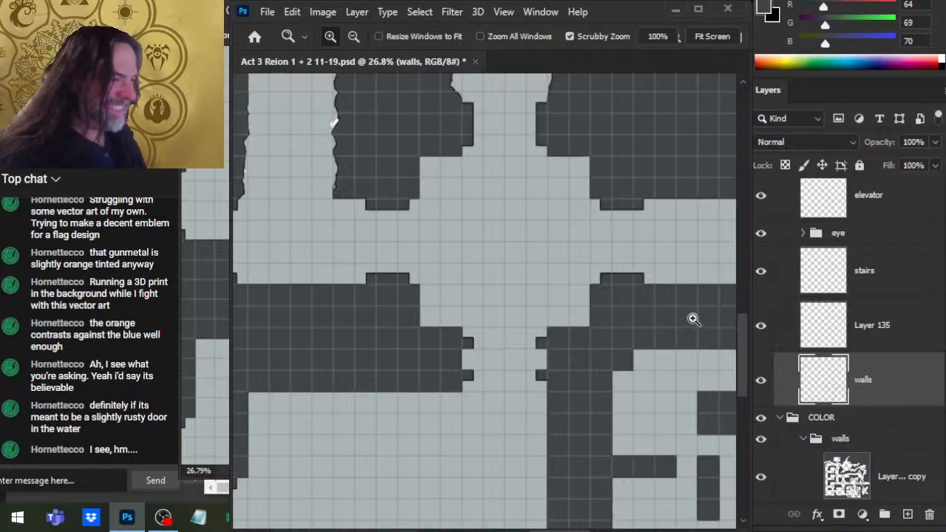
left_click_drag(649, 372, 575, 398)
key("ctrl+v")
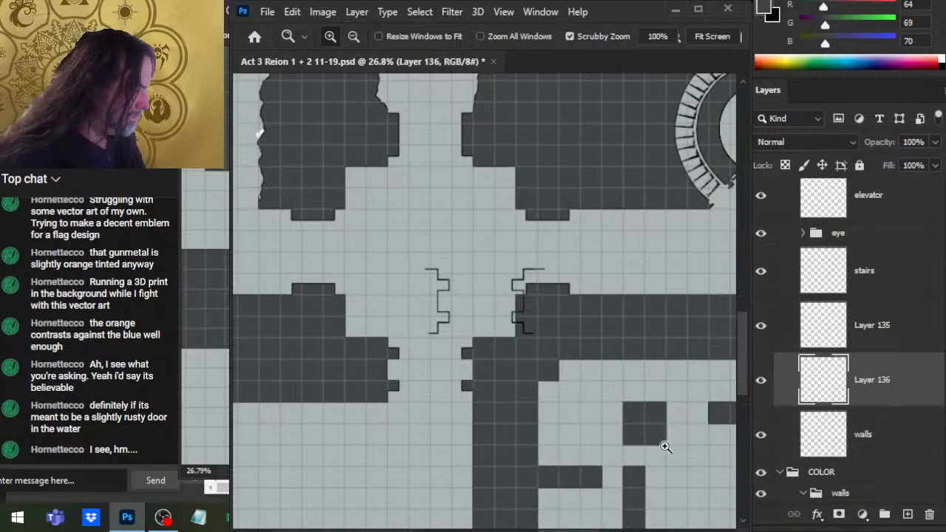
left_click_drag(450, 409, 575, 387)
key("v")
left_click_drag(672, 411, 451, 386)
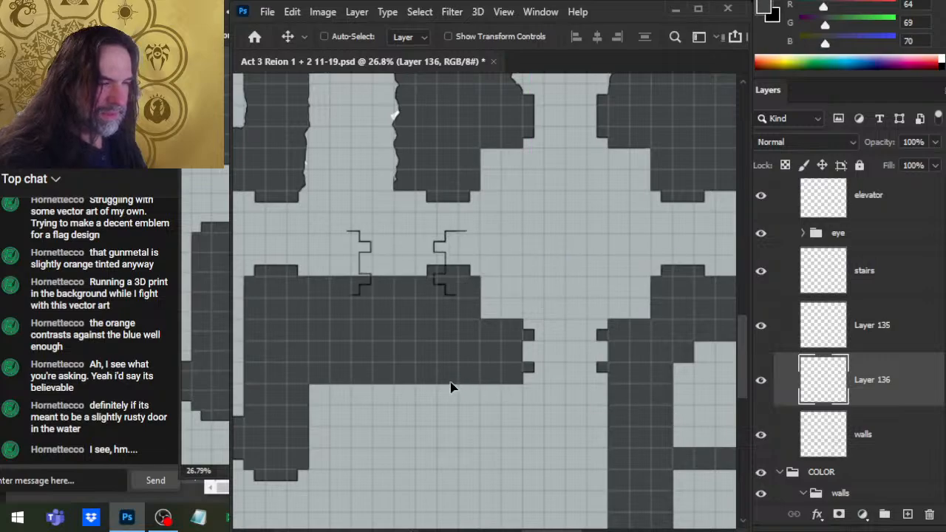
left_click_drag(353, 433, 517, 495)
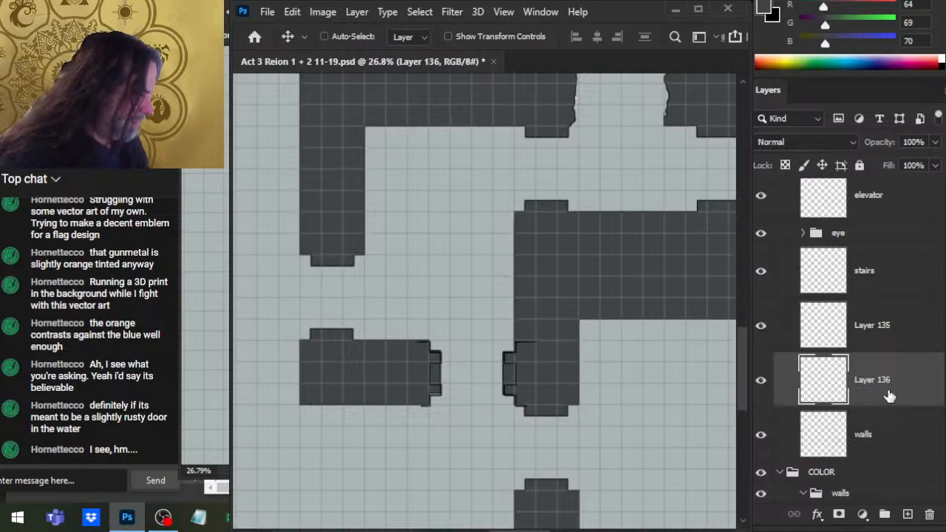
Reorder the layers so the pasted outline is above Layer 135, followed by walls and stairs below
left_click_drag(875, 379, 881, 450)
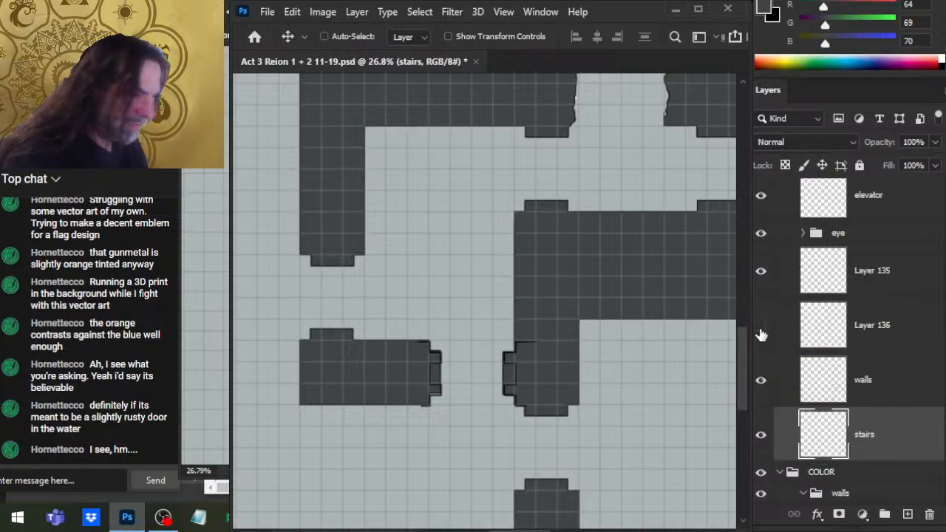
left_click_drag(786, 334, 893, 266)
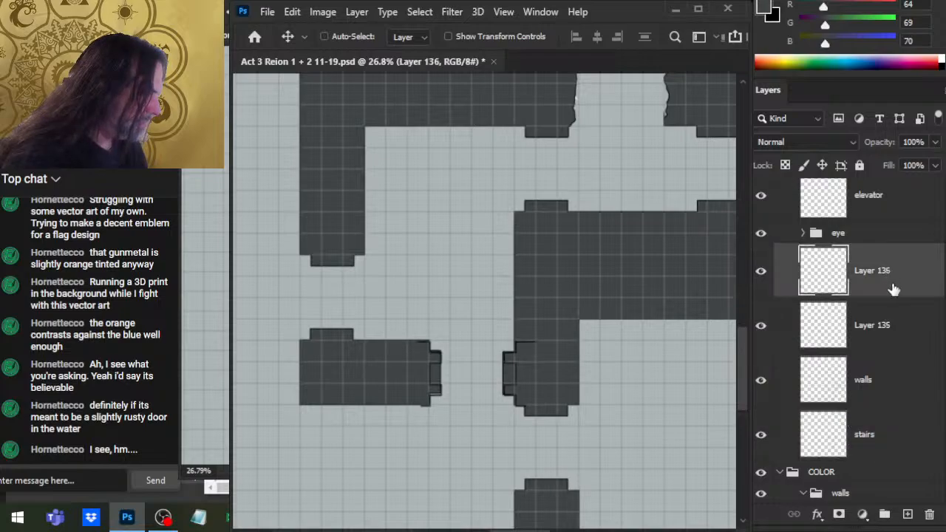
Paste another copy of the niche outline near the crossing and rotate it 90 degrees so its two halves face vertically
left_click_drag(479, 400, 534, 529)
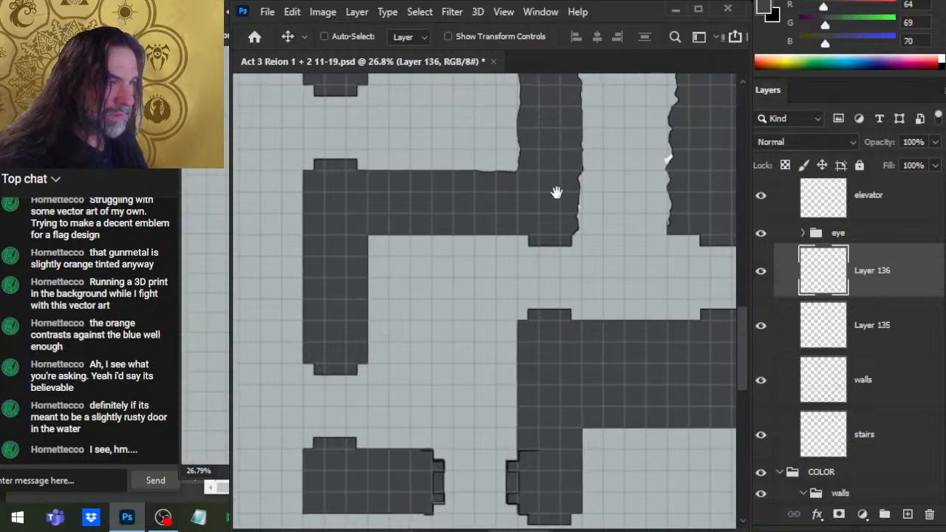
left_click_drag(555, 192, 525, 457)
left_click_drag(555, 280, 377, 258)
left_click_drag(593, 253, 606, 483)
left_click_drag(425, 240, 598, 281)
key("ctrl")
key("ctrl+v")
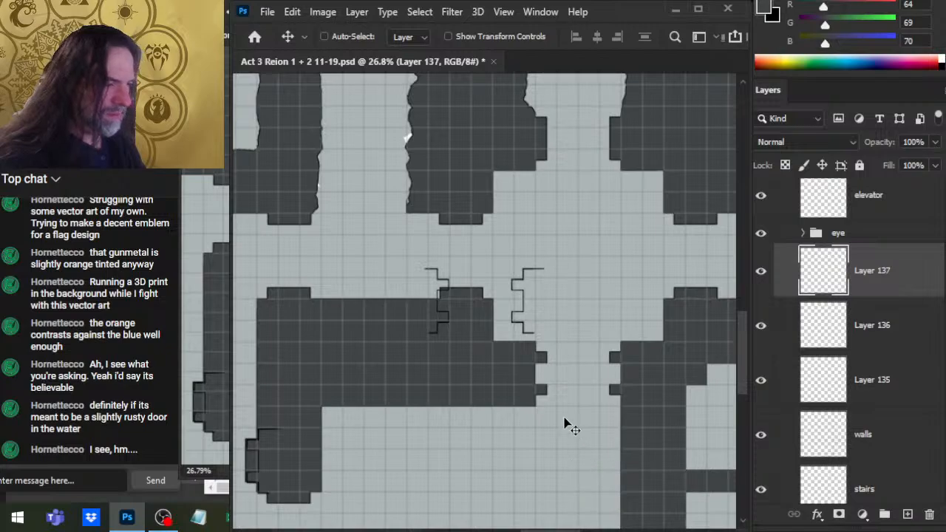
key("l")
key("ctrl+t")
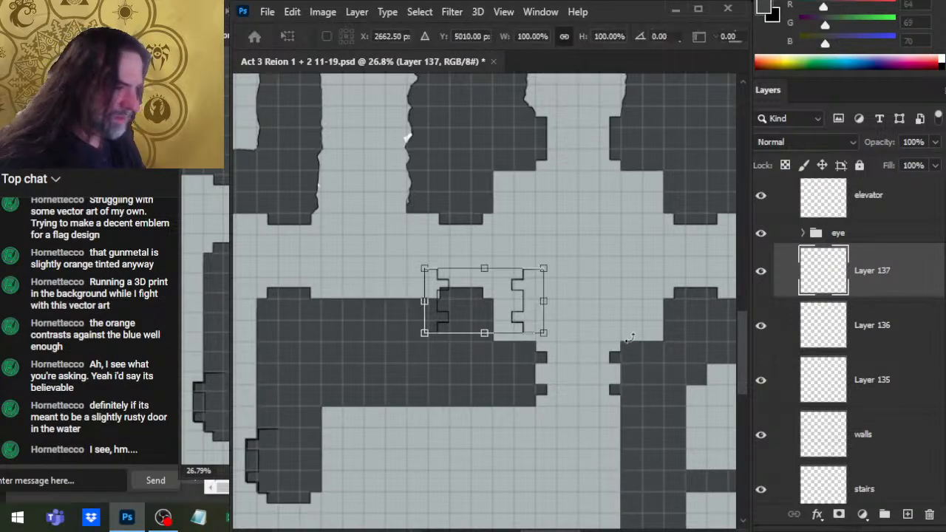
mouse_move(641, 301)
left_mouse_down()
mouse_move(567, 217)
mouse_move(423, 196)
mouse_move(478, 206)
left_mouse_up()
key("Return")
Move the rotated outline onto the facing niche pair in the corridor just east of the crossing
left_click_drag(525, 338, 401, 376)
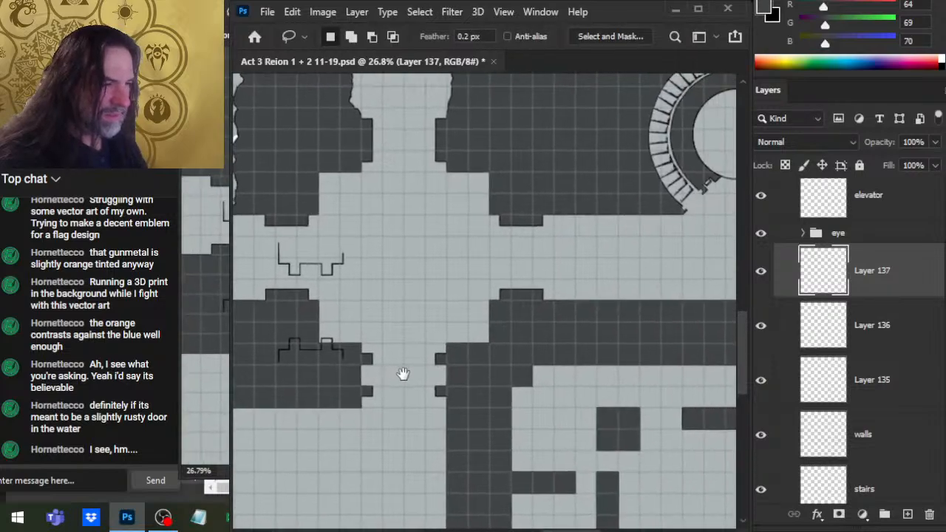
key("v")
left_click_drag(475, 373, 673, 336)
Paste another niche outline, rotate it 90 degrees, and copy the rotated outline using a Lasso selection
key("ctrl+v")
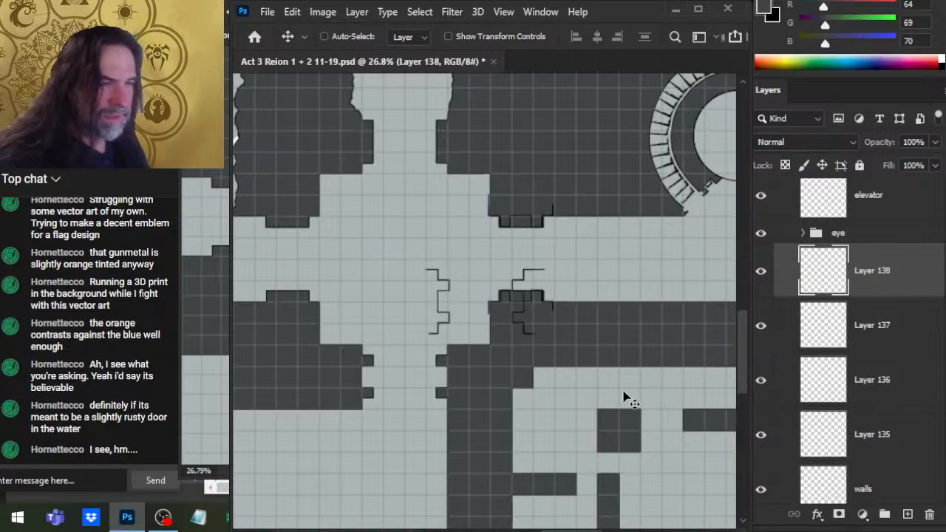
key("l")
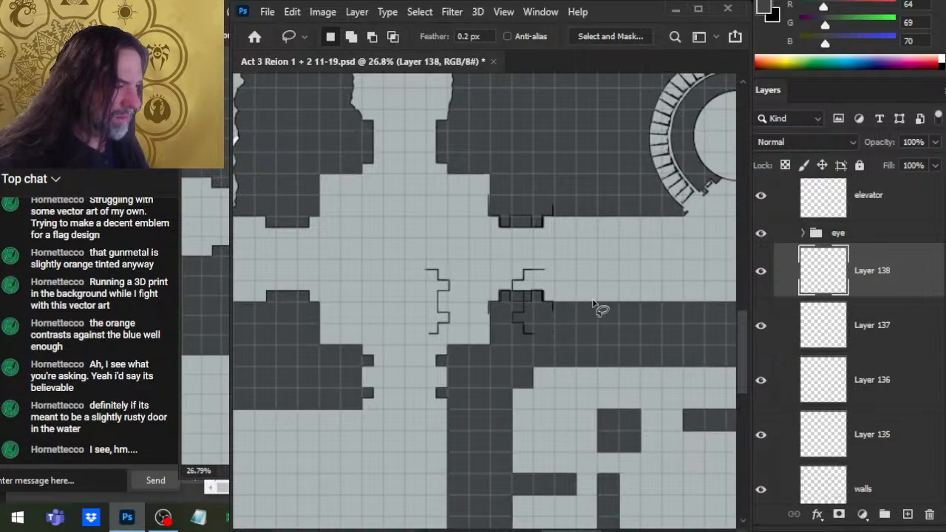
key("ctrl+t")
left_click_drag(635, 318, 543, 185)
key("Return")
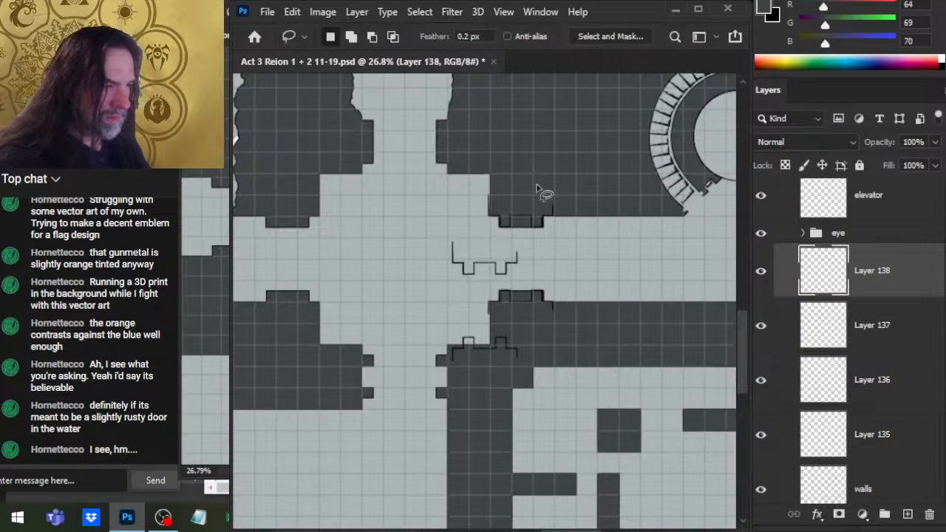
left_click_drag(572, 226, 405, 229)
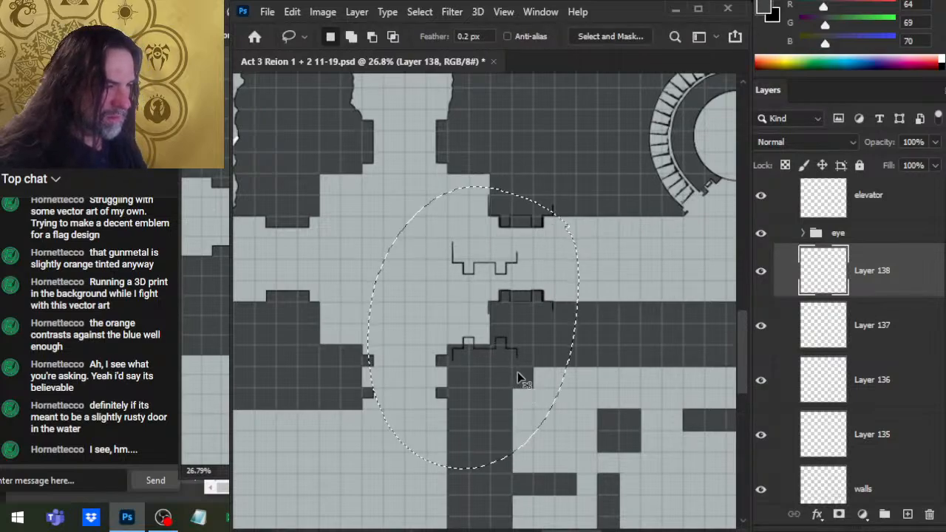
key("ctrl+d")
Try to place the rotated outline on the facing niche pair just west of the crossing
key("v")
left_click_drag(402, 400, 581, 439)
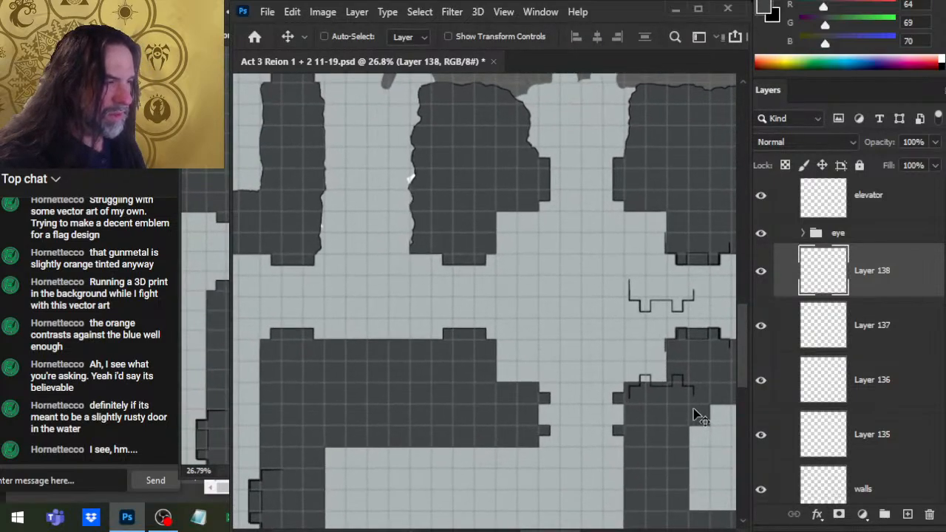
left_click_drag(687, 409, 487, 364)
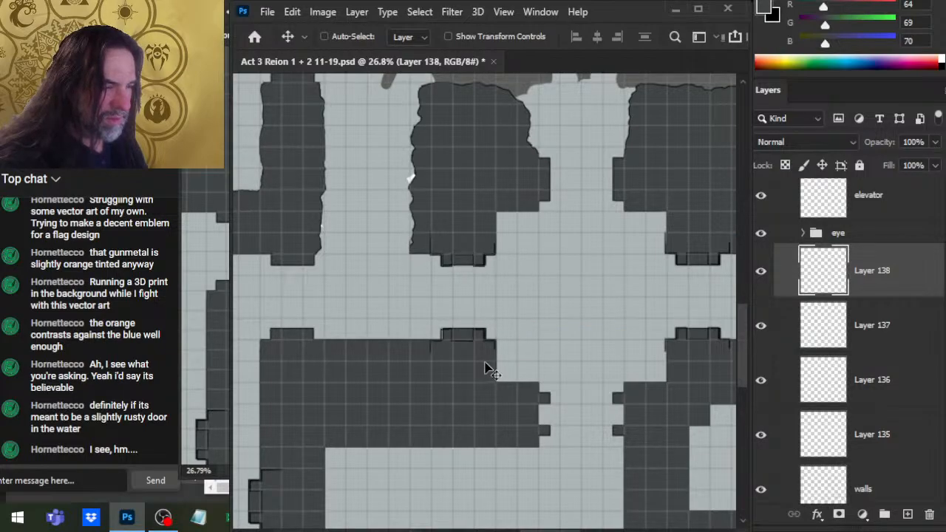
Undo the move and the rotation of the latest outline copy
key("ctrl+z")
key("ctrl+z")
key("ctrl+z")
key("ctrl+z")
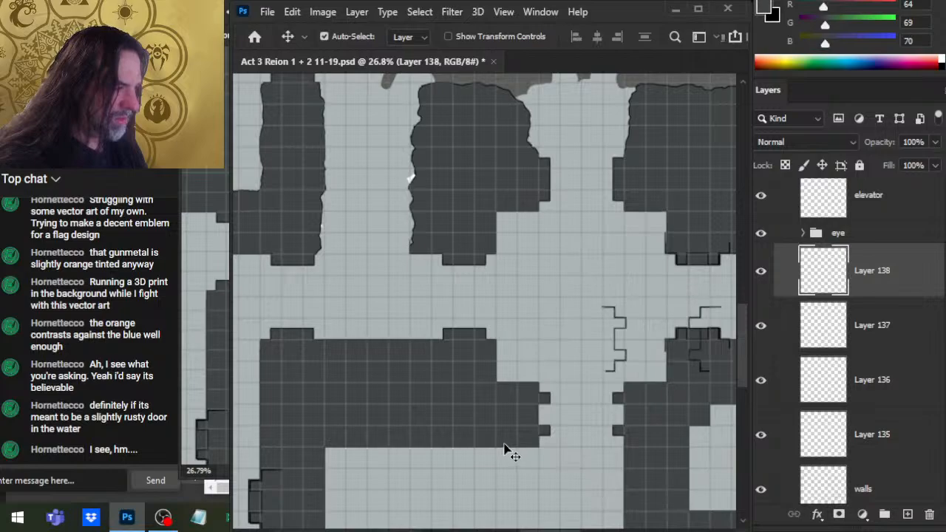
Place the upright outline over the niche pair north of the crossing and rotated copies over the two corridor pairs to its west
left_click_drag(508, 451, 556, 394)
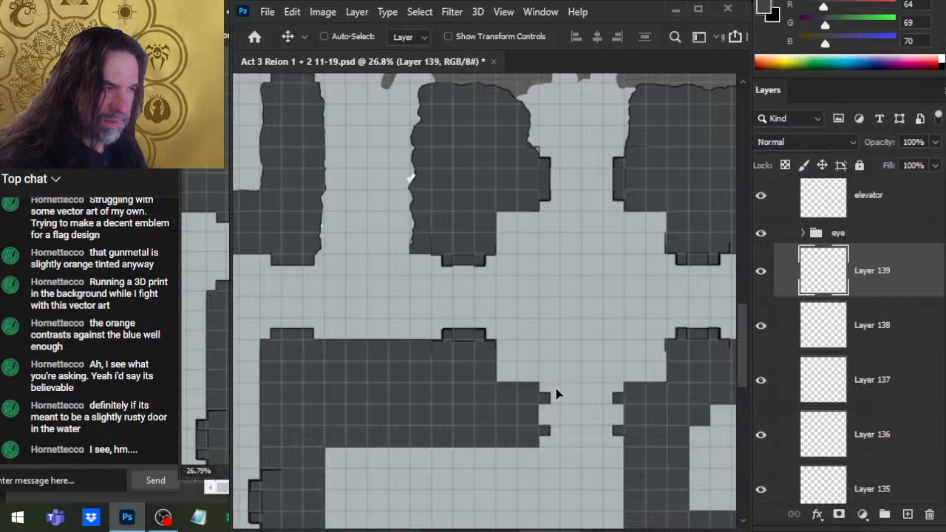
left_click_drag(447, 431, 567, 437)
left_click_drag(644, 432, 607, 428)
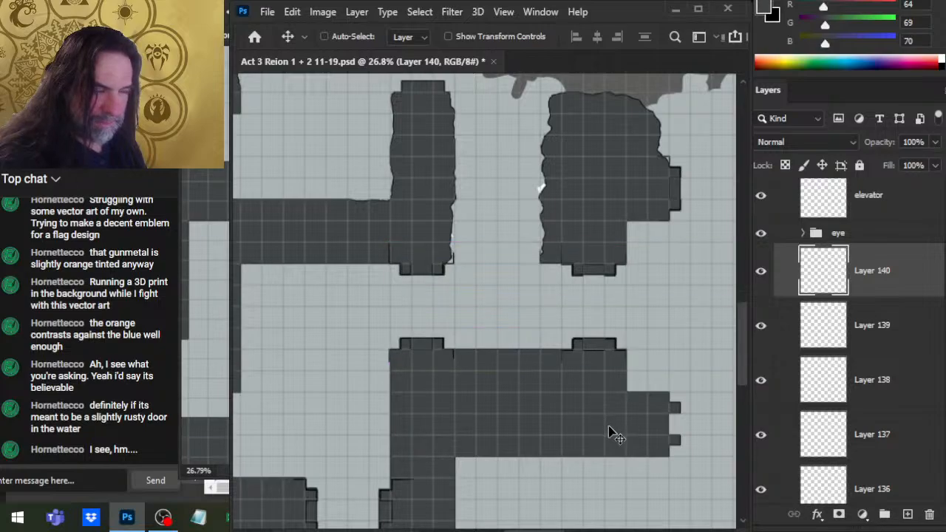
Paste rotated outline copies onto the lower two niche pairs along the map's westernmost wall column
left_click_drag(441, 462, 574, 365)
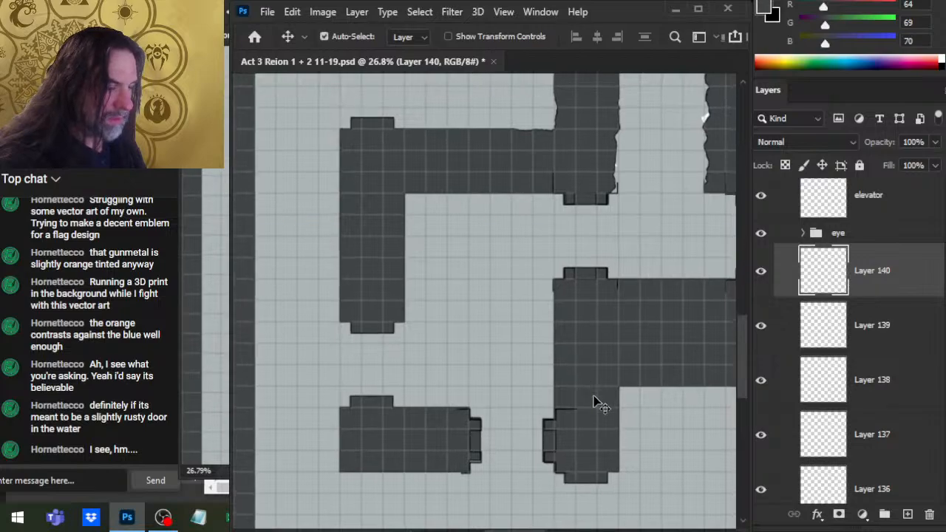
key("ctrl+v")
left_click_drag(621, 412, 531, 449)
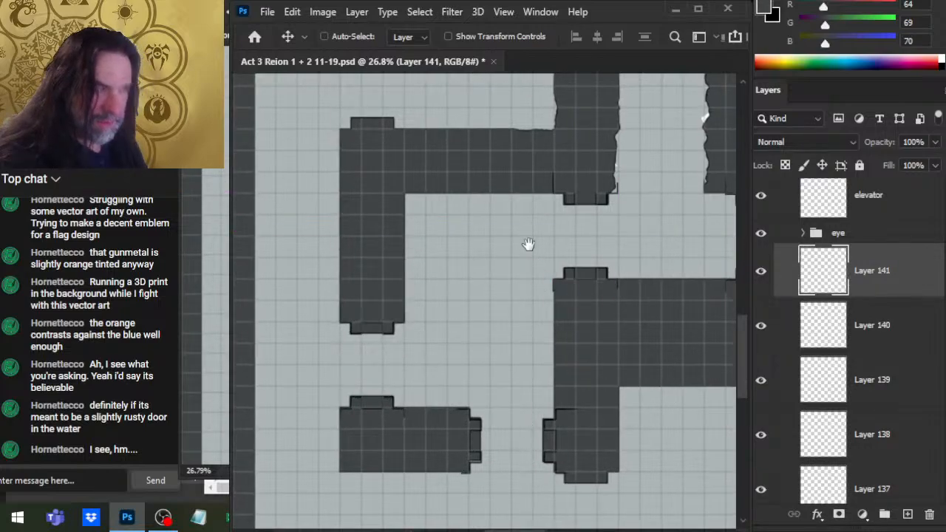
left_click_drag(527, 244, 582, 433)
key("ctrl+v")
left_click_drag(574, 473, 482, 439)
Paste three more rotated outline copies onto the niche pairs at the ruined room's two doorways and the passage directly below it
left_click_drag(644, 338, 576, 350)
key("ctrl+v")
left_click_drag(459, 216, 545, 454)
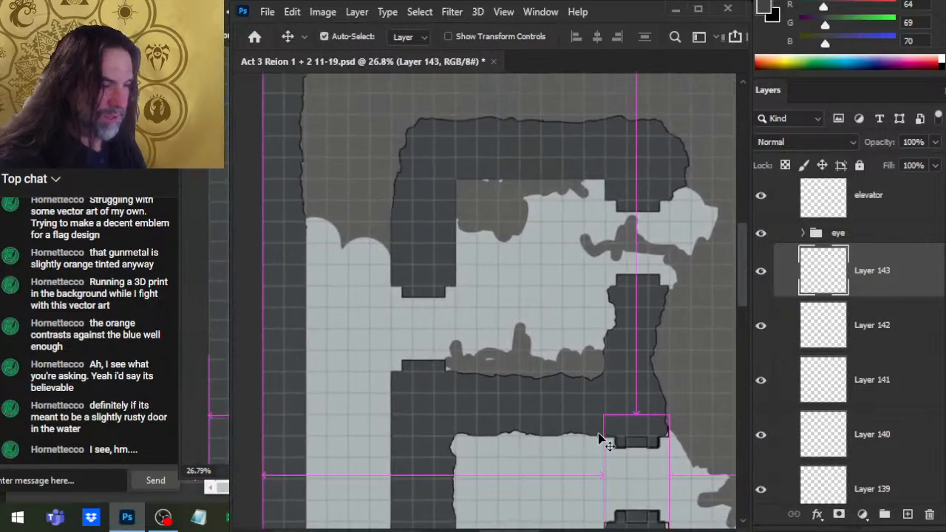
key("ctrl+v")
left_click_drag(619, 451, 566, 456)
left_click_drag(680, 395, 549, 439)
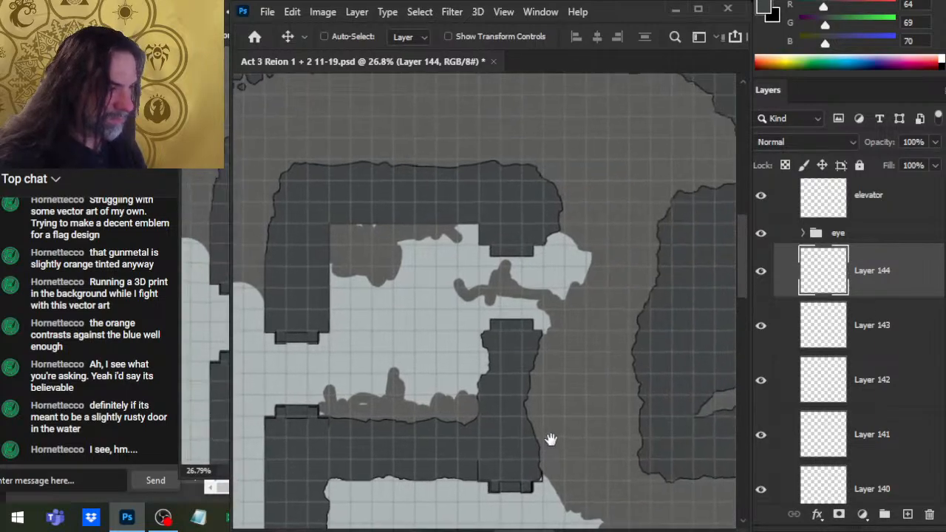
key("ctrl+v")
left_click_drag(563, 380, 554, 366)
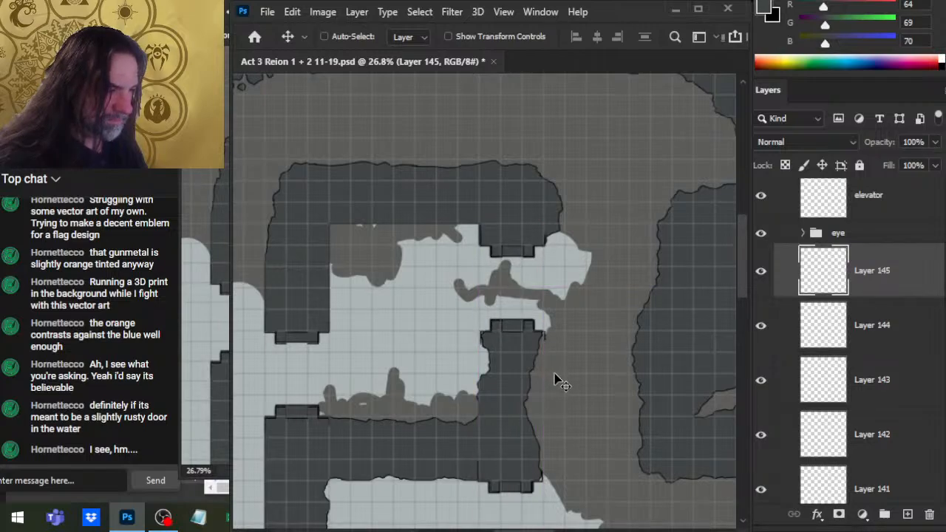
Paste a rotated outline copy onto the niche pair between the L-shaped wall's lower end and the wall stub beneath it
left_click_drag(465, 298, 525, 274)
left_click_drag(580, 386, 665, 280)
left_click_drag(532, 433, 557, 247)
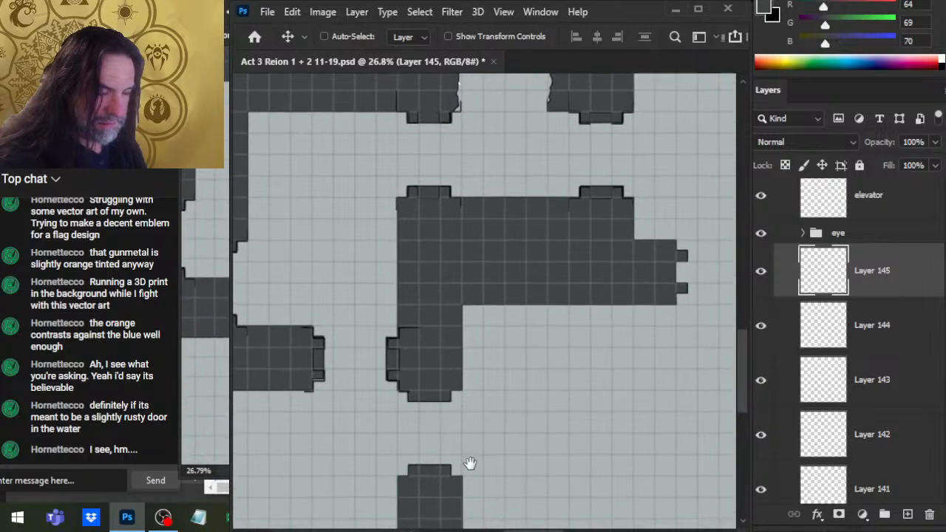
left_click_drag(469, 461, 566, 306)
key("ctrl+v")
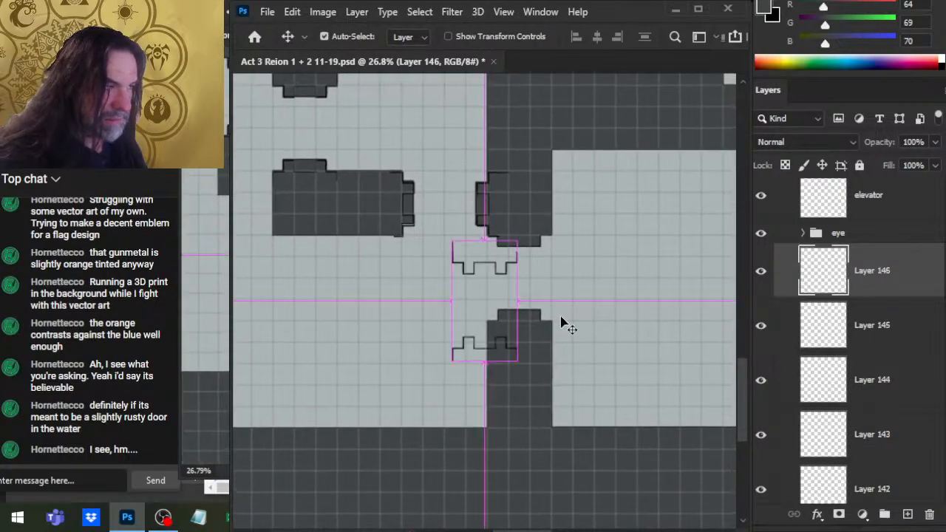
left_click_drag(534, 339, 568, 313)
left_click_drag(398, 342, 454, 423)
Paste a rotated outline copy and move it onto the niche pair at the southern passage beside the row of cells
key("z")
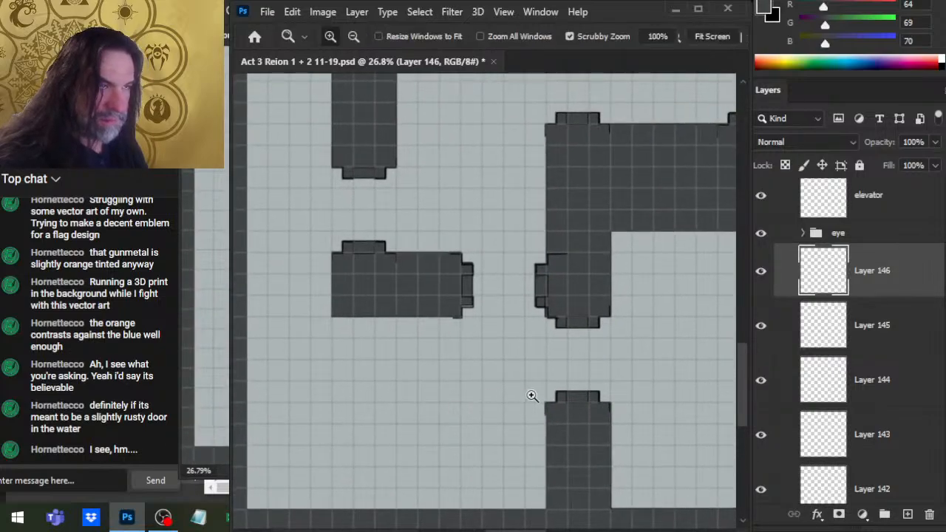
left_click_drag(532, 395, 475, 401)
left_click_drag(607, 409, 414, 389)
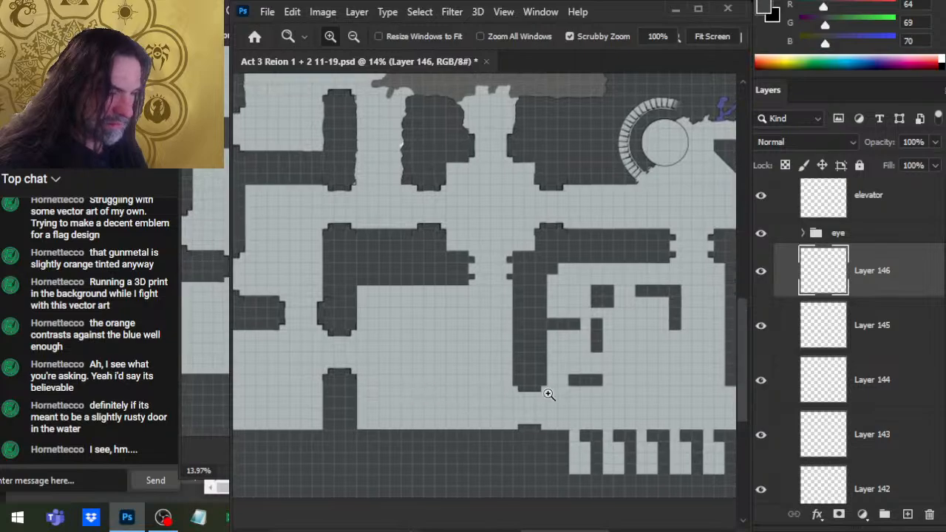
left_click_drag(549, 391, 553, 393)
key("ctrl+v")
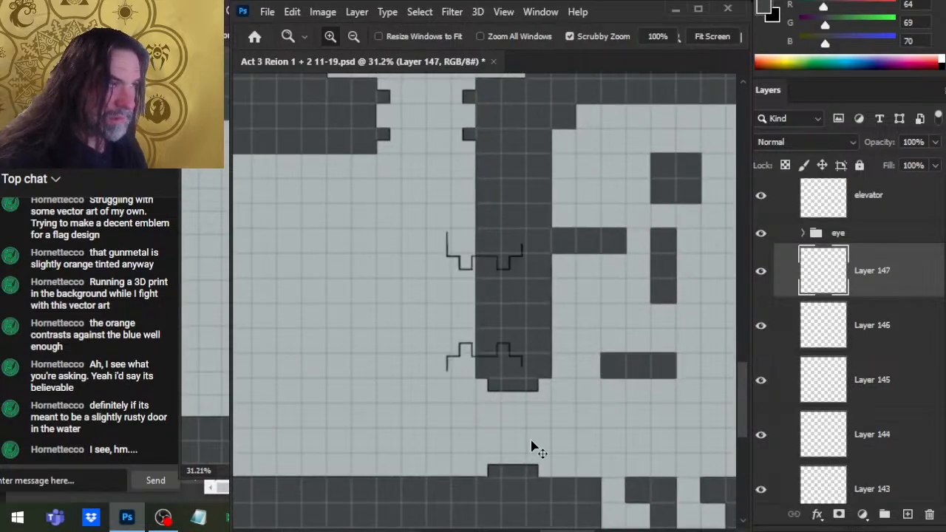
key("v")
left_click_drag(543, 338, 553, 450)
Inspect the niche pairs in the eastern rooms and around the crossing for missing outlines
key("z")
left_click_drag(615, 415, 425, 458)
left_click_drag(568, 294, 622, 293)
left_click_drag(654, 306, 562, 298)
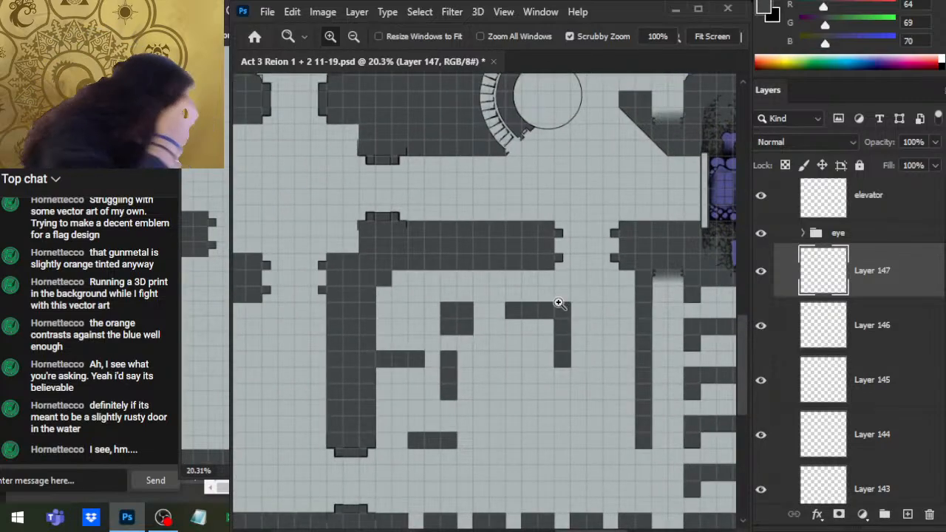
left_click_drag(461, 342, 602, 438)
left_click_drag(379, 307, 471, 390)
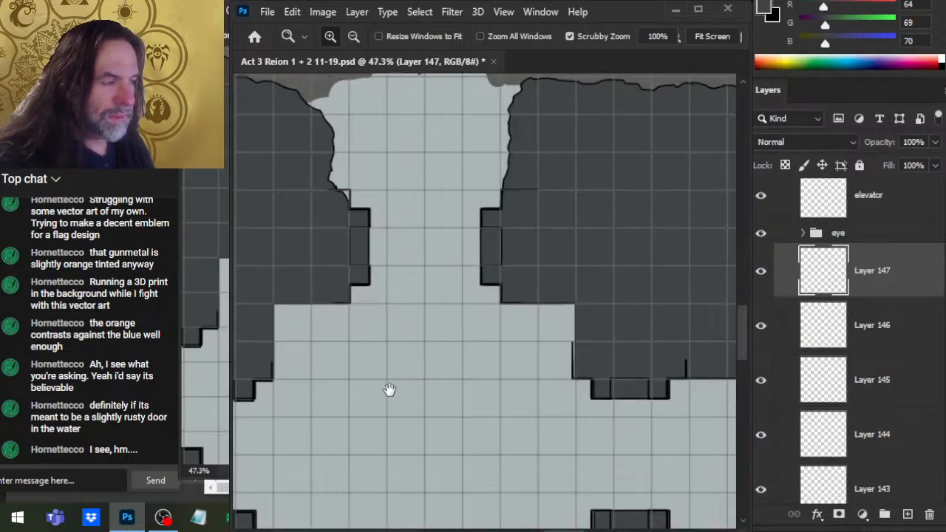
left_click_drag(390, 389, 576, 323)
scroll(483, 363, "down", 3)
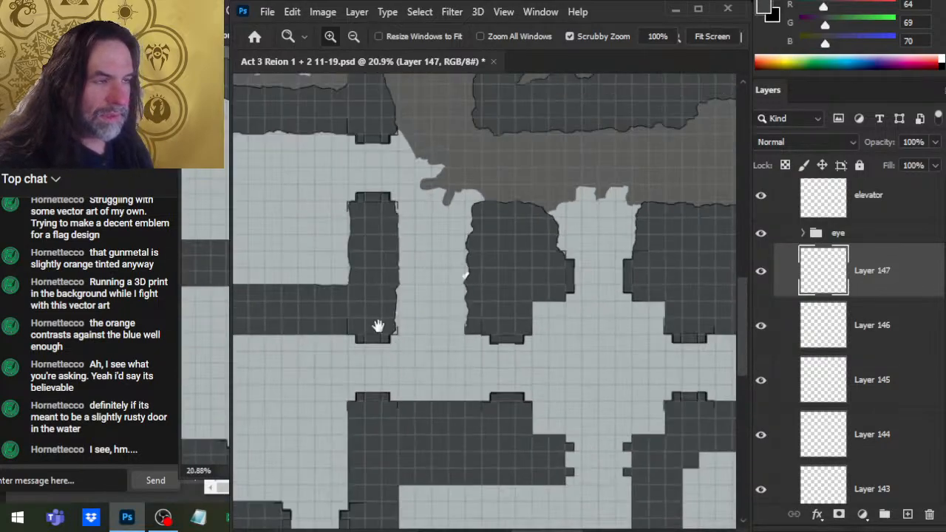
Paste an outline copy, rotate it 90 degrees, and move it onto the niche pair at the northern cave passage
left_click_drag(378, 326, 469, 386)
left_click_drag(494, 200, 454, 436)
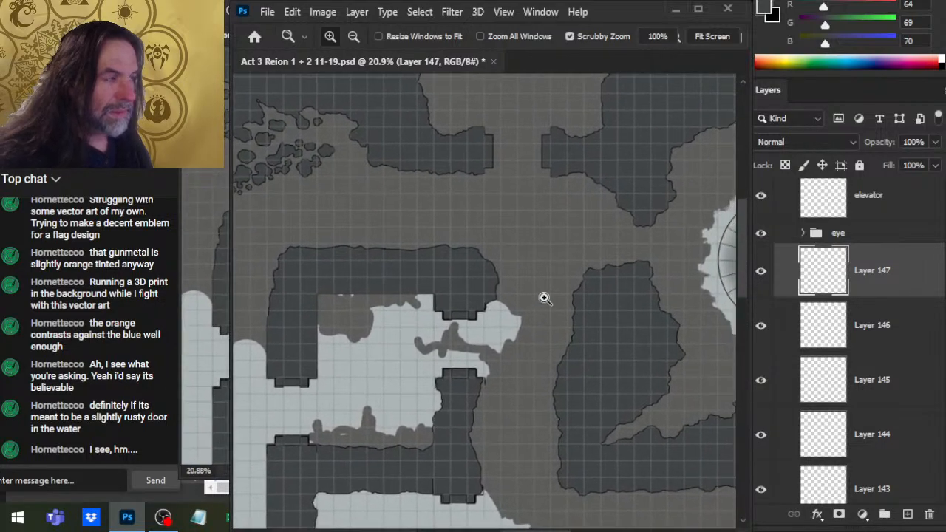
key("ctrl+v")
key("v")
left_click_drag(545, 387, 558, 285)
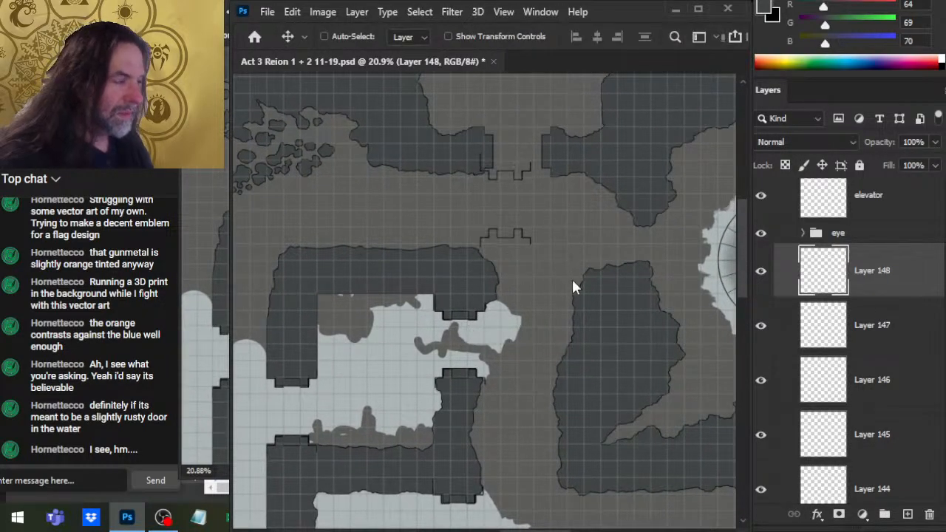
key("l")
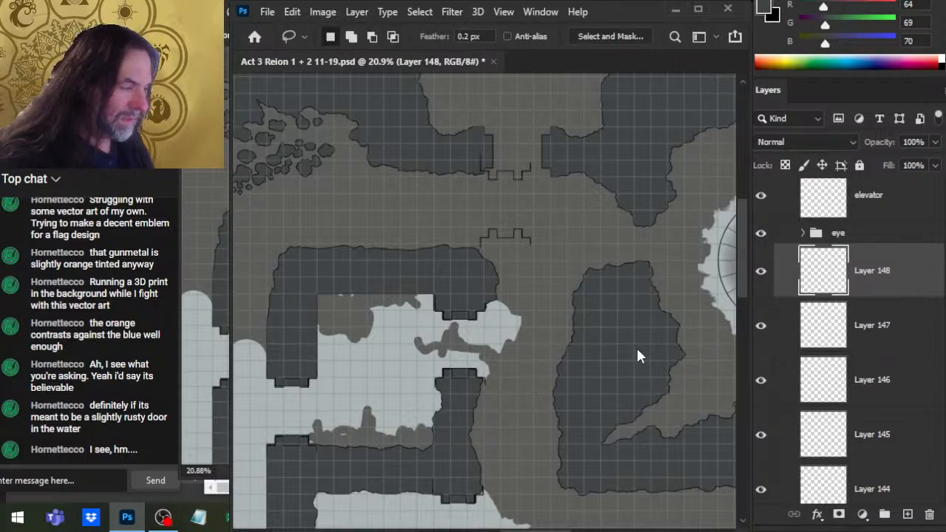
key("ctrl+t")
left_click_drag(528, 330, 412, 274)
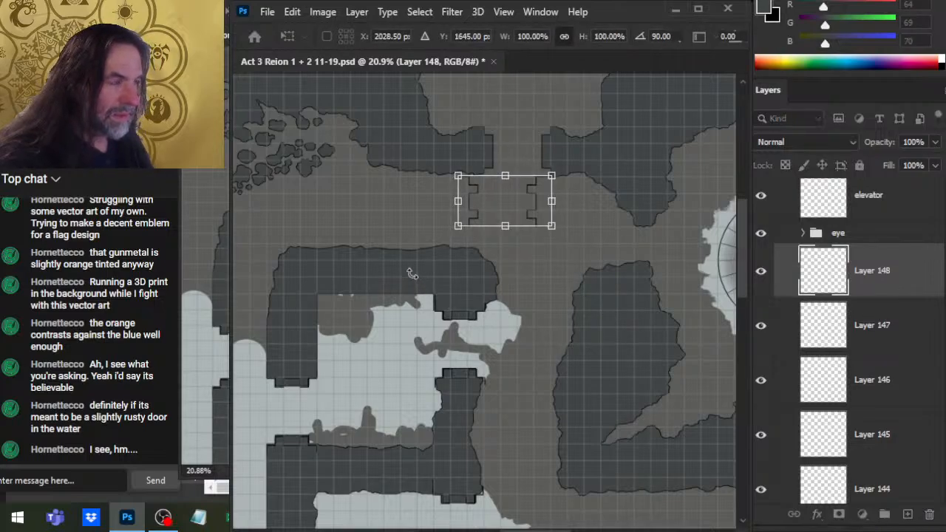
key("Return")
key("v")
left_click_drag(621, 338, 640, 311)
Inspect the southern rooms, the crossing and the cave passages for niche pairs that still lack outlines
key("z")
left_click_drag(637, 370, 572, 356)
left_click_drag(630, 426, 453, 297)
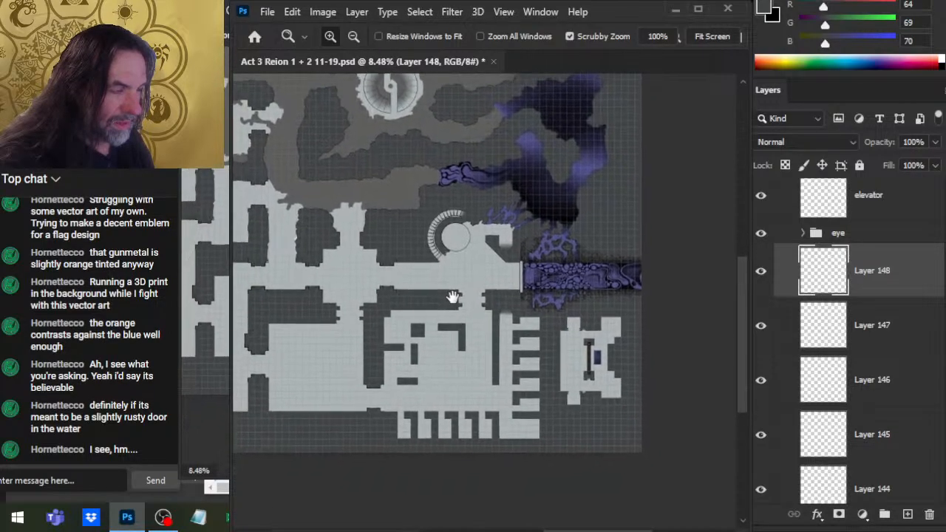
left_click_drag(451, 374, 551, 377)
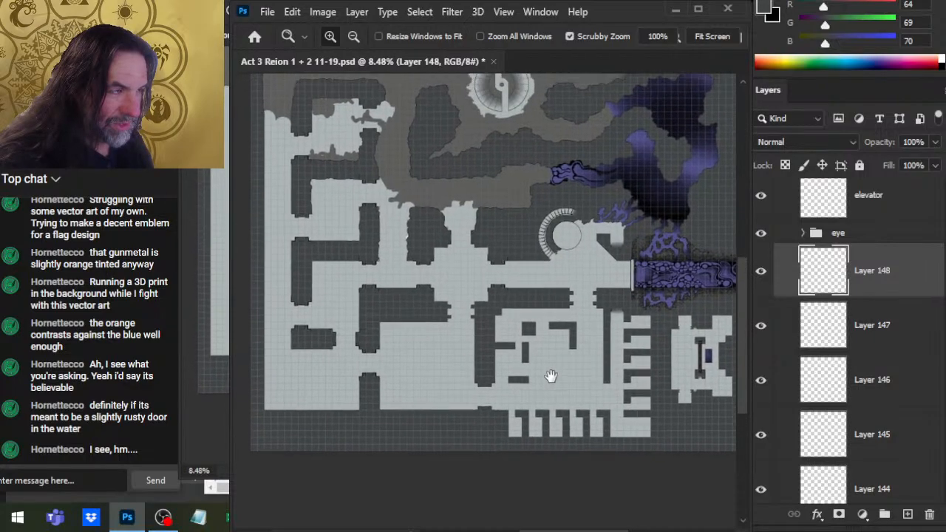
scroll(550, 377, "up", 5)
scroll(547, 323, "down", 1)
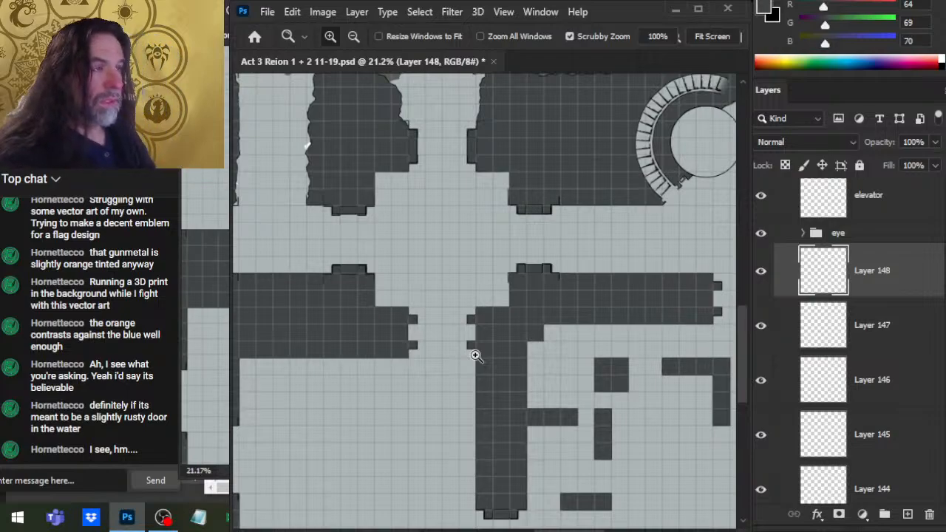
left_click_drag(463, 237, 461, 359)
left_click_drag(424, 266, 481, 423)
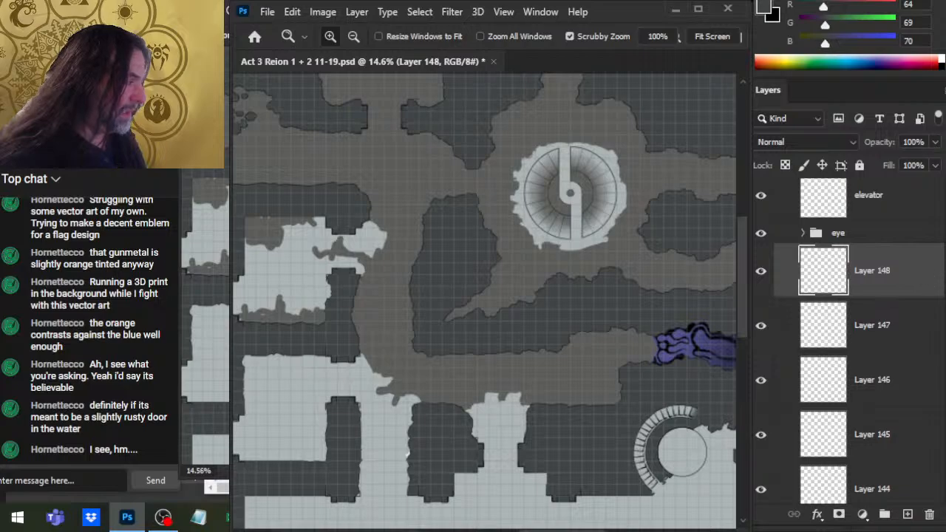
Group all the pasted outline layers from Layer 135 through Layer 148
scroll(932, 399, "down", 15)
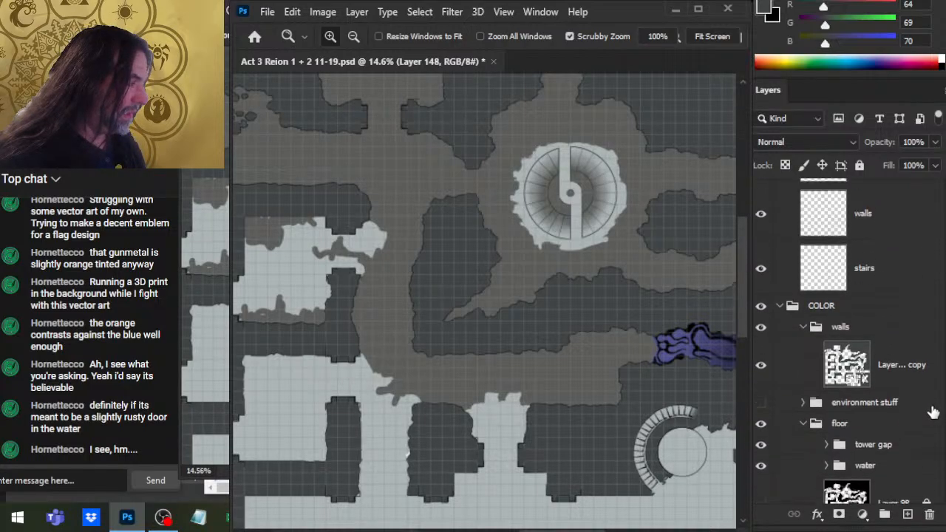
scroll(927, 400, "up", 4)
left_click(878, 400)
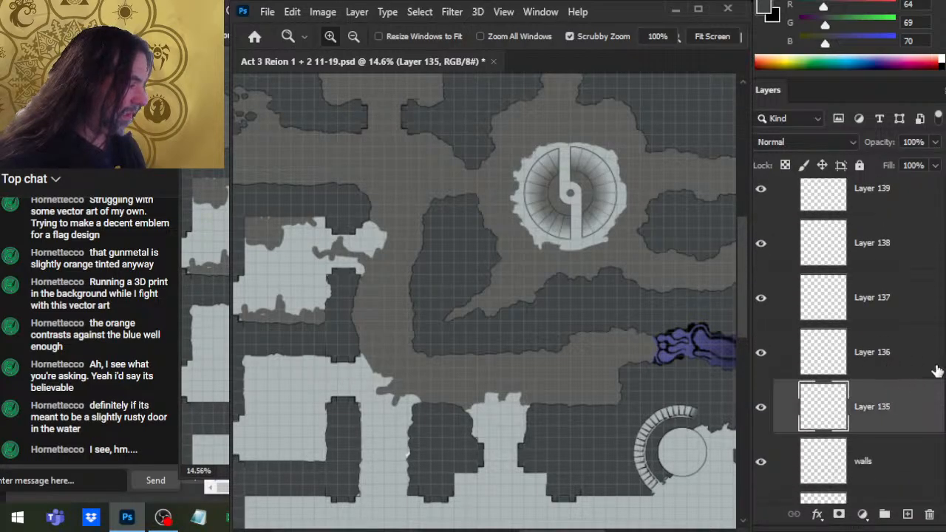
scroll(850, 340, "up", 10)
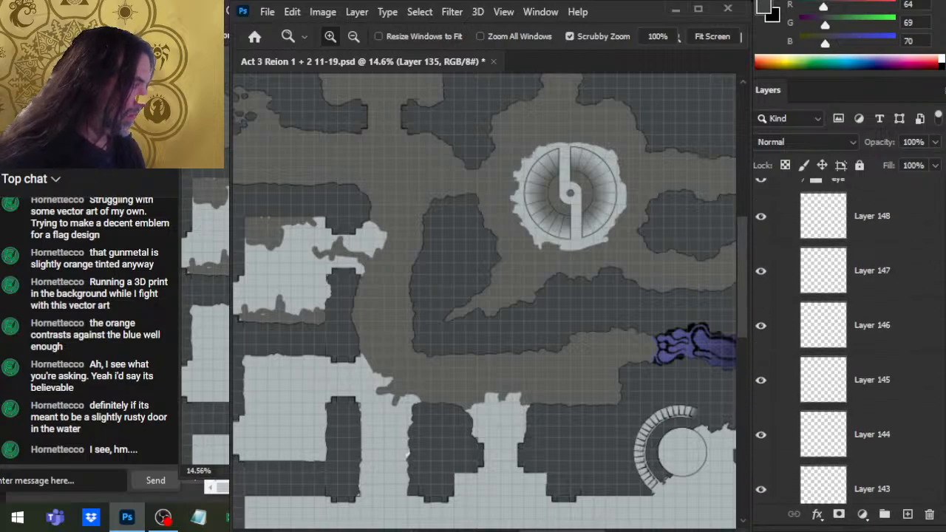
left_click(893, 262, "shift")
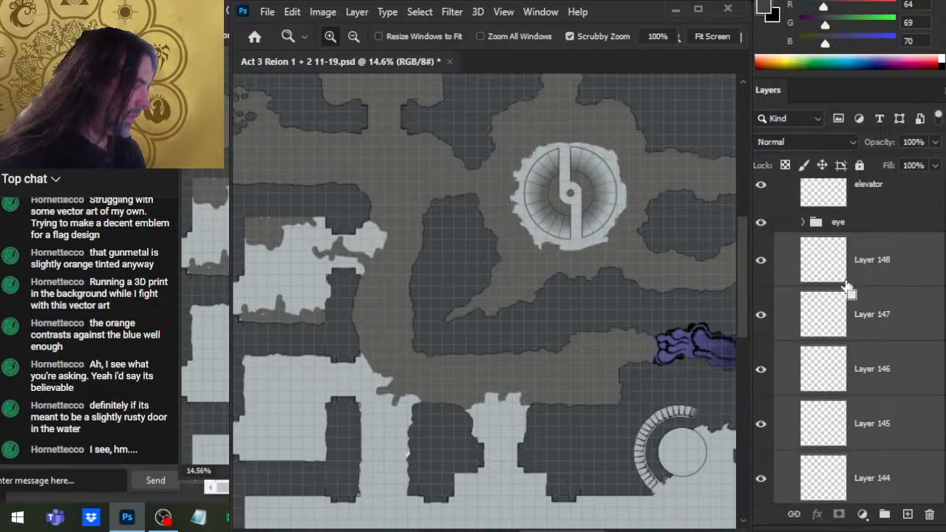
key("ctrl+g")
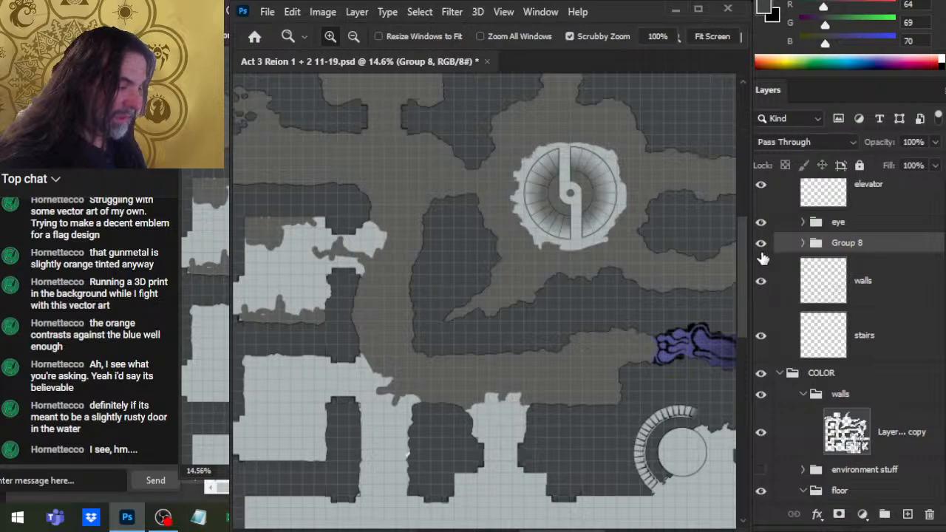
Rename the new outline group as "door frames"
double_click(843, 244)
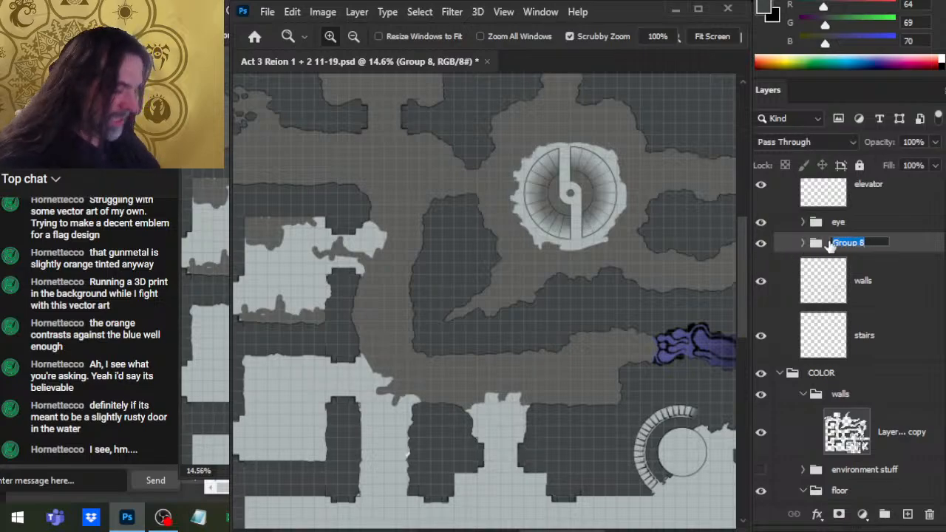
key("BackSpace")
type("door frames")
key("Return")
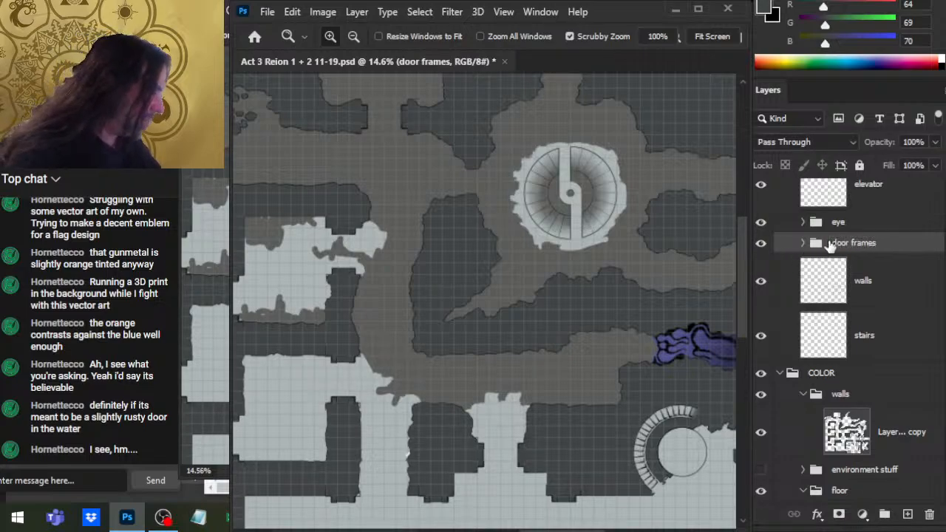
Move the small door frame layer below the eye group, directly above the door frames group
scroll(851, 340, "up", 2)
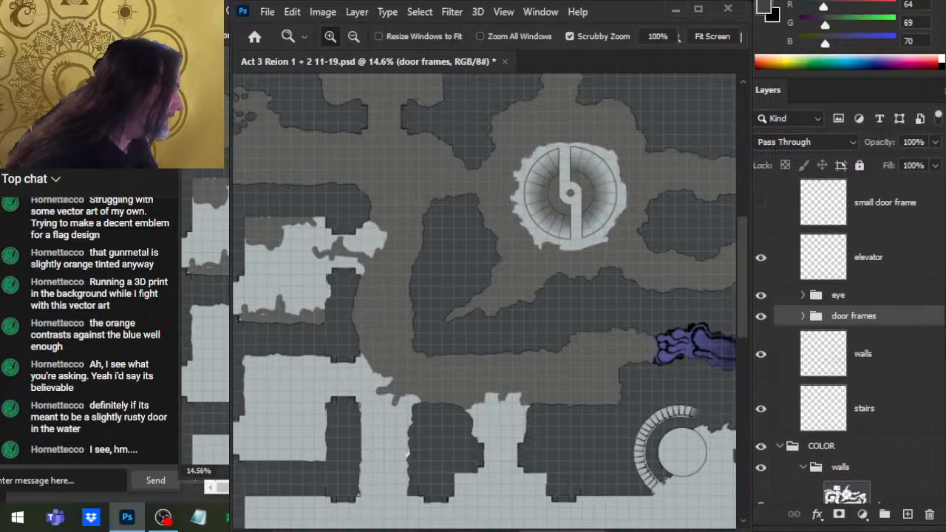
scroll(850, 340, "up", 1)
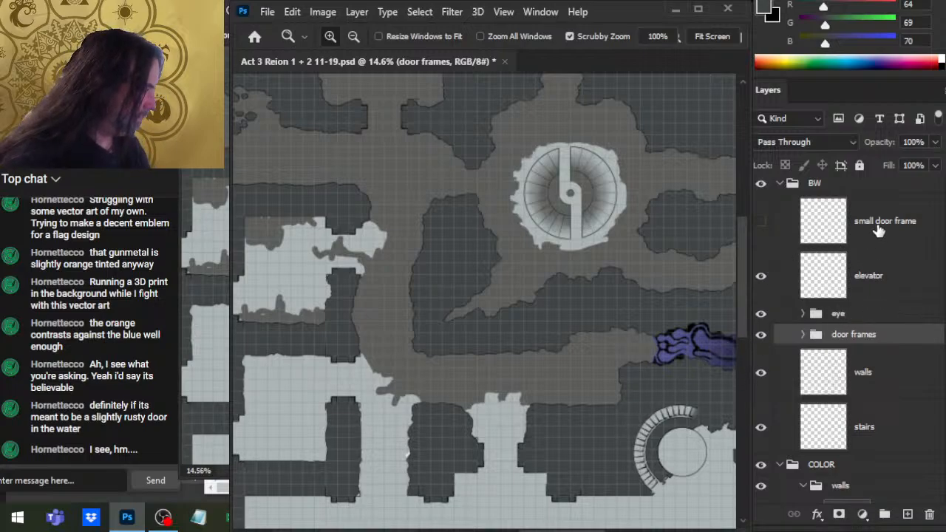
left_click_drag(879, 231, 866, 333)
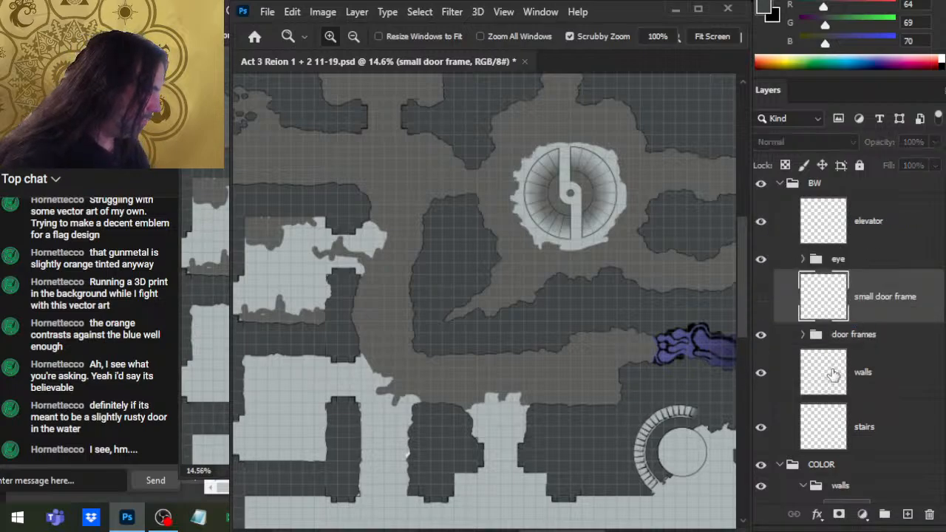
Examine the two rows of cells and the neighbouring room with freestanding walls for openings that need small door frames
left_click_drag(558, 421, 560, 492)
left_click_drag(713, 450, 620, 360)
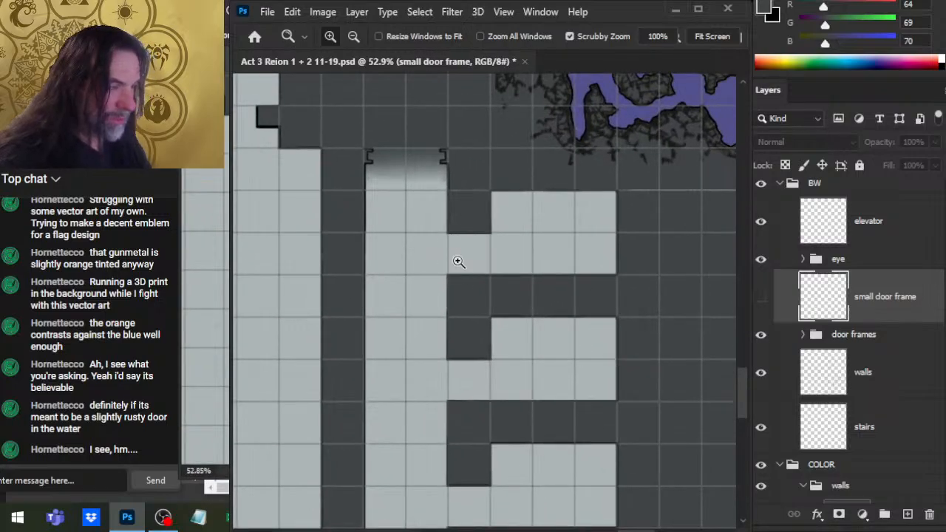
mouse_move(419, 416)
left_mouse_down()
mouse_move(577, 237)
mouse_move(545, 348)
mouse_move(585, 317)
mouse_move(560, 284)
mouse_move(507, 431)
mouse_move(548, 343)
mouse_move(561, 381)
left_mouse_up()
mouse_move(486, 418)
left_mouse_down()
mouse_move(600, 391)
mouse_move(491, 404)
mouse_move(602, 404)
mouse_move(567, 406)
mouse_move(584, 377)
mouse_move(640, 388)
mouse_move(515, 422)
mouse_move(650, 365)
left_mouse_up()
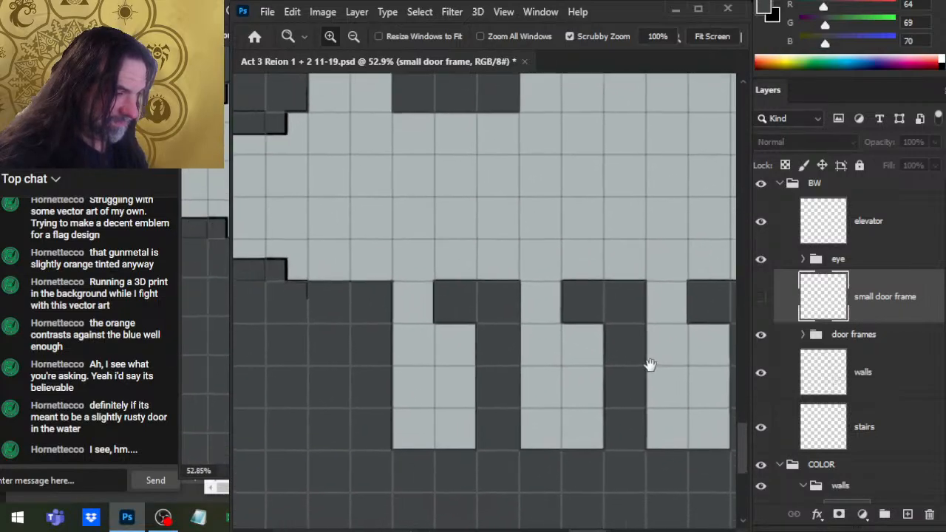
left_click_drag(481, 345, 495, 497)
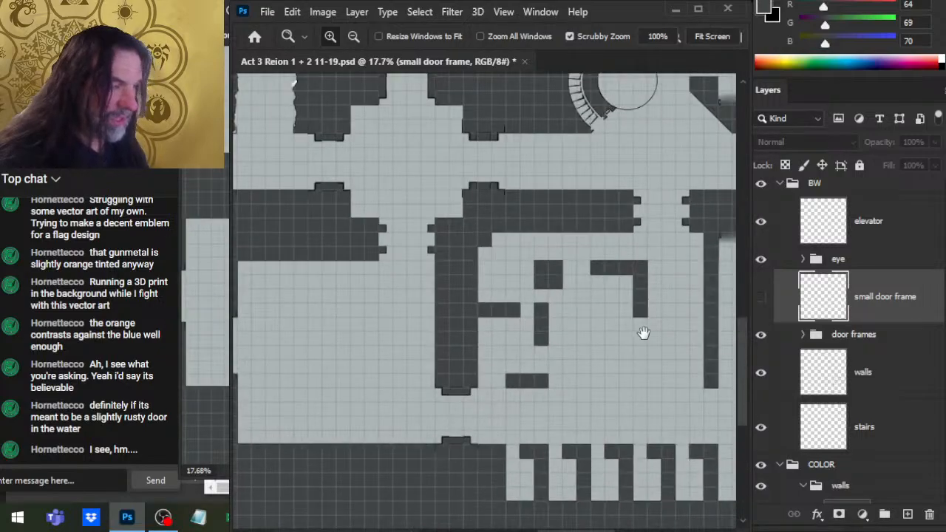
left_click_drag(643, 333, 583, 323)
left_click_drag(648, 353, 509, 385)
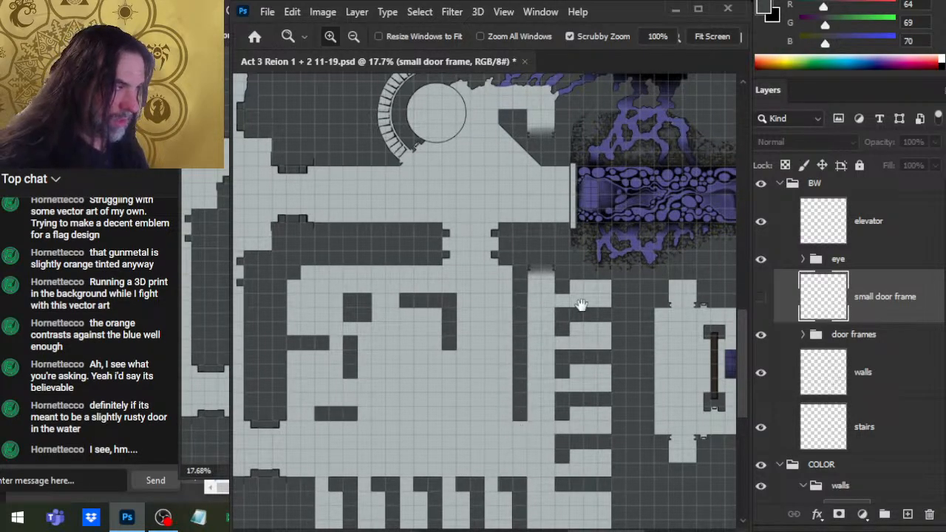
left_click_drag(581, 305, 469, 385)
Review the purple eastern caverns, the round stair chamber, the western rooms and the cave area of the map
left_click_drag(505, 357, 574, 454)
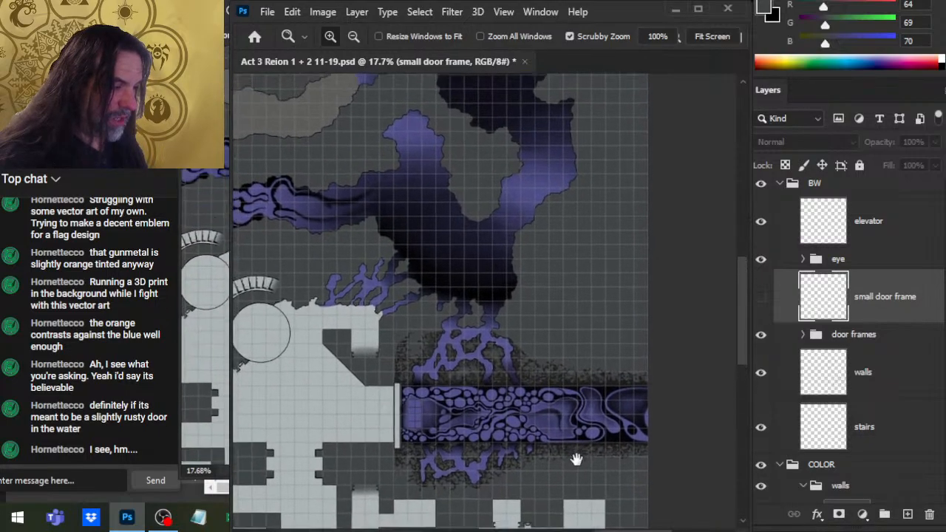
left_click_drag(485, 374, 618, 420)
left_click_drag(564, 385, 623, 427)
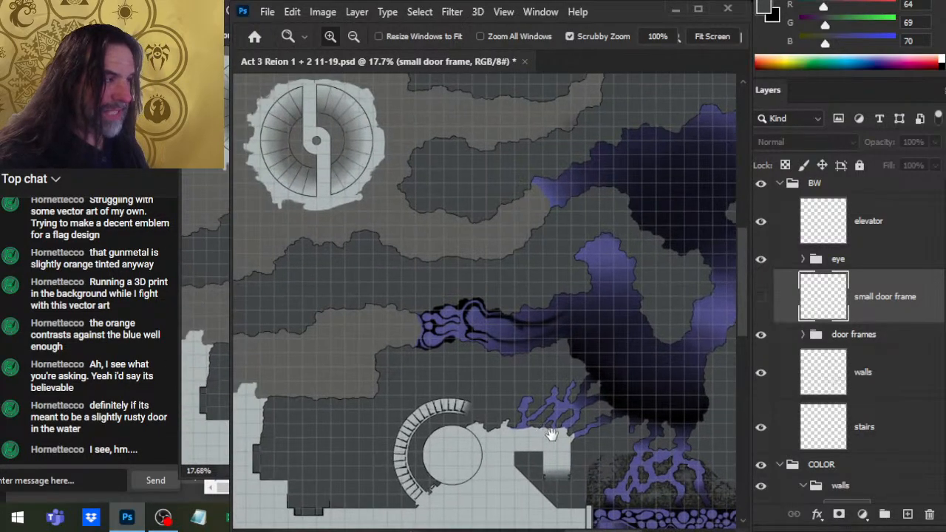
left_click_drag(554, 437, 511, 453)
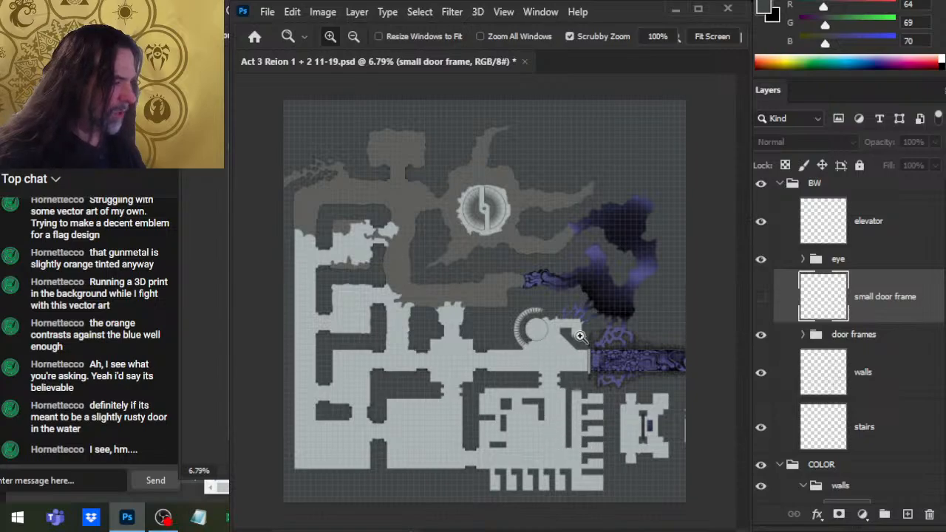
left_click_drag(537, 345, 626, 355)
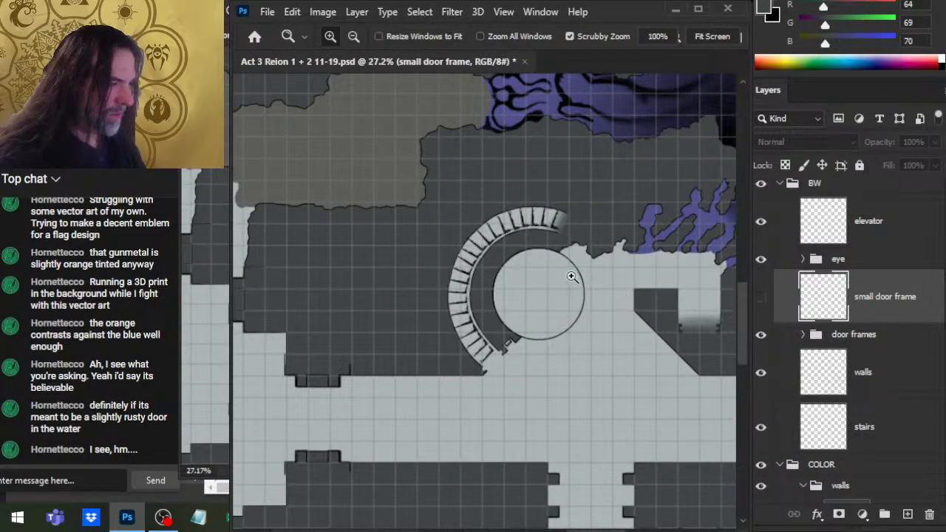
left_click_drag(662, 336, 490, 412)
left_click_drag(565, 407, 627, 280)
left_click_drag(537, 307, 601, 307)
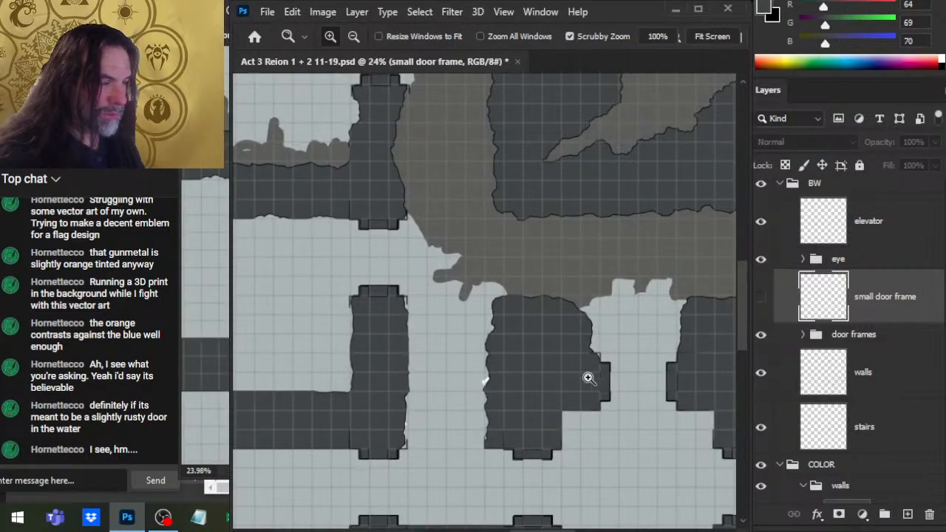
left_click_drag(587, 376, 566, 378)
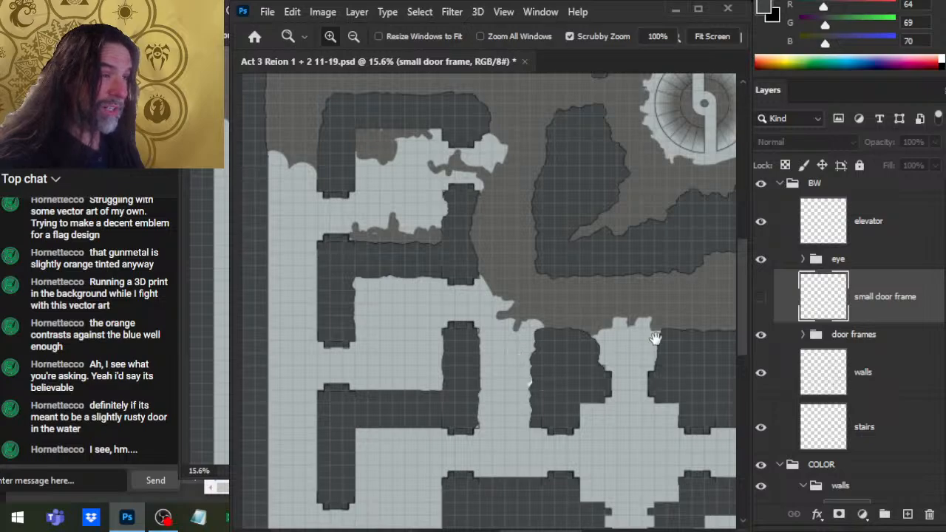
left_click_drag(655, 338, 421, 342)
left_click_drag(585, 344, 382, 374)
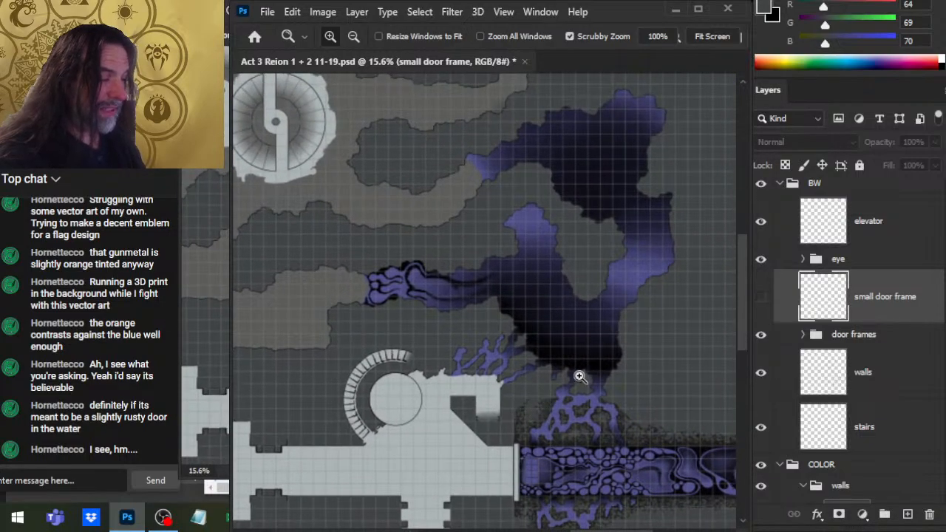
left_click_drag(429, 278, 577, 400)
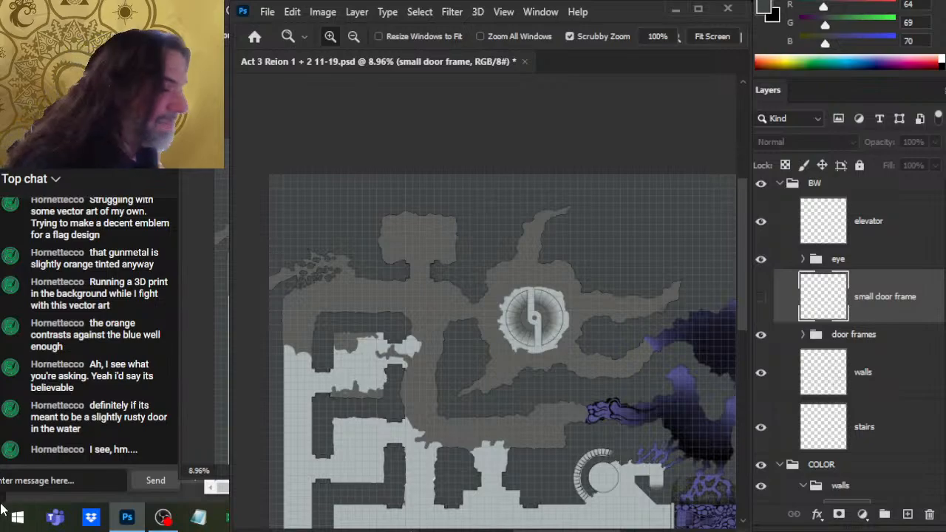
Save the Act 3 map document and switch to the OBS window
key("ctrl+s")
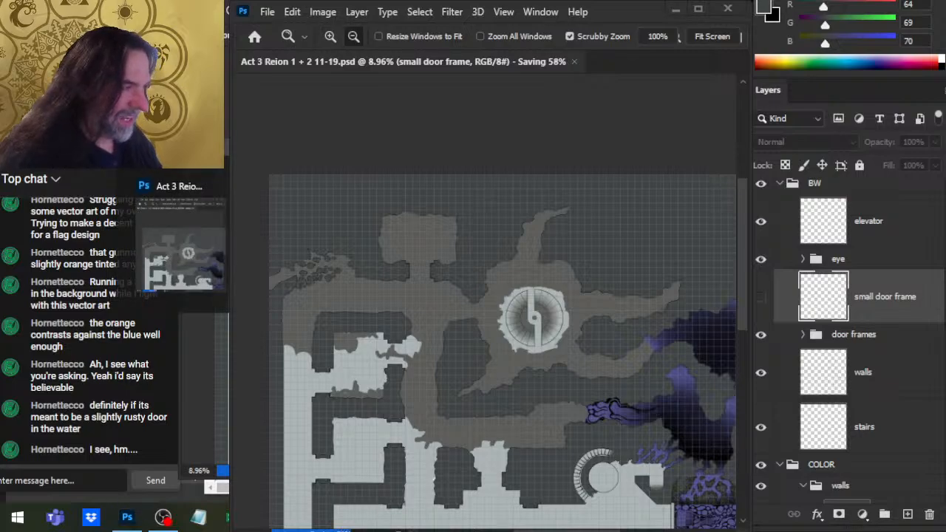
key("alt+Tab")
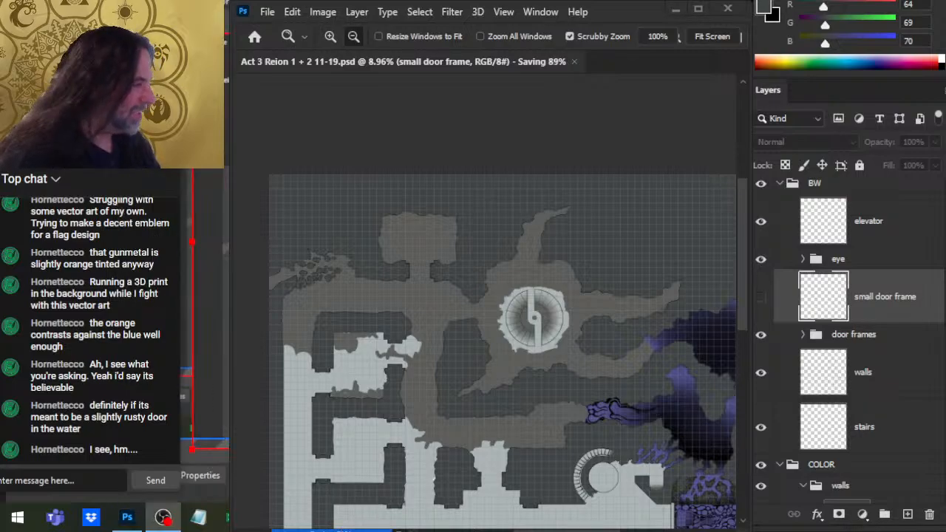